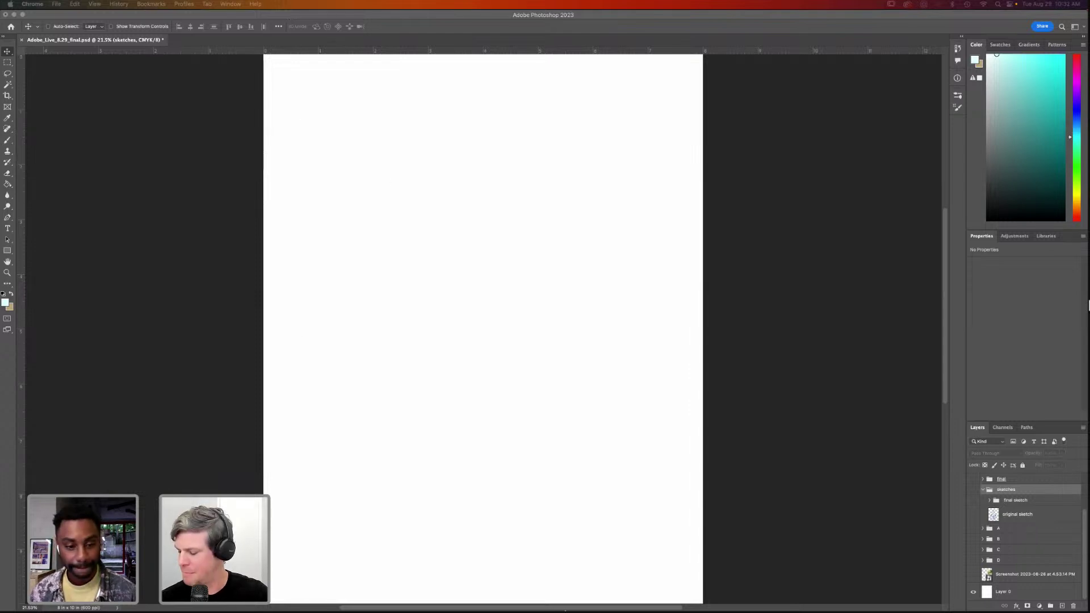
# Switch to the Chrome browser, expand the artist's portfolio site to full screen and enter it from the landing page
pyautogui.click(583, 23)
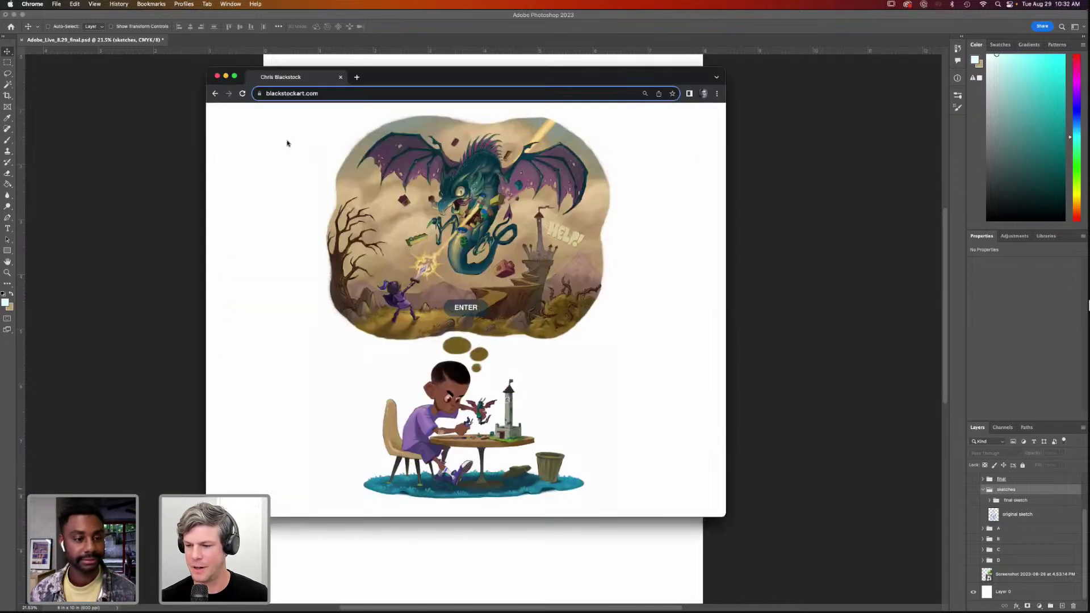
pyautogui.click(235, 76)
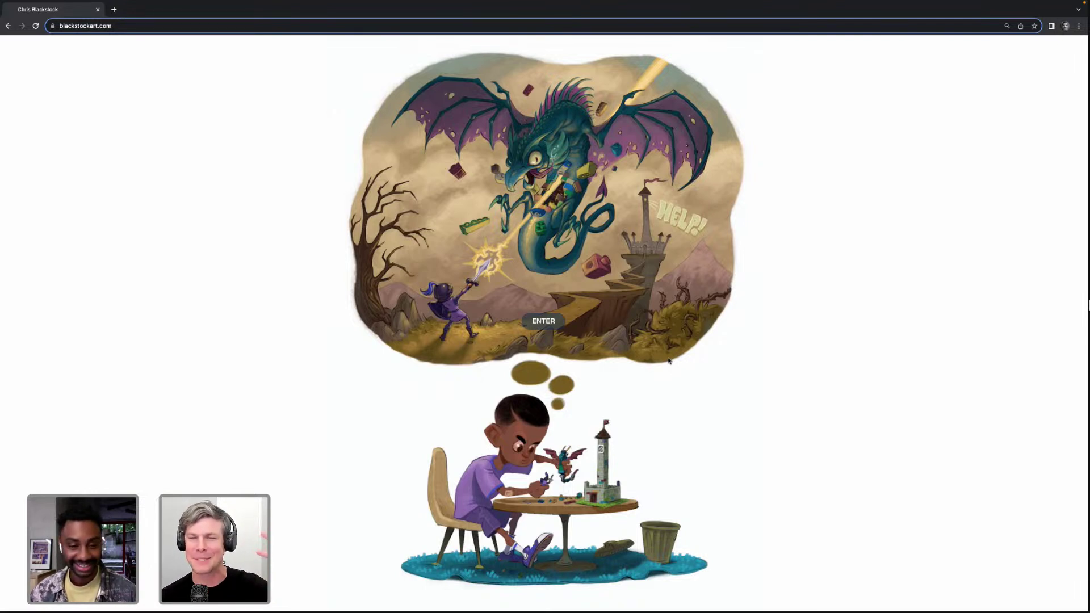
pyautogui.click(562, 327)
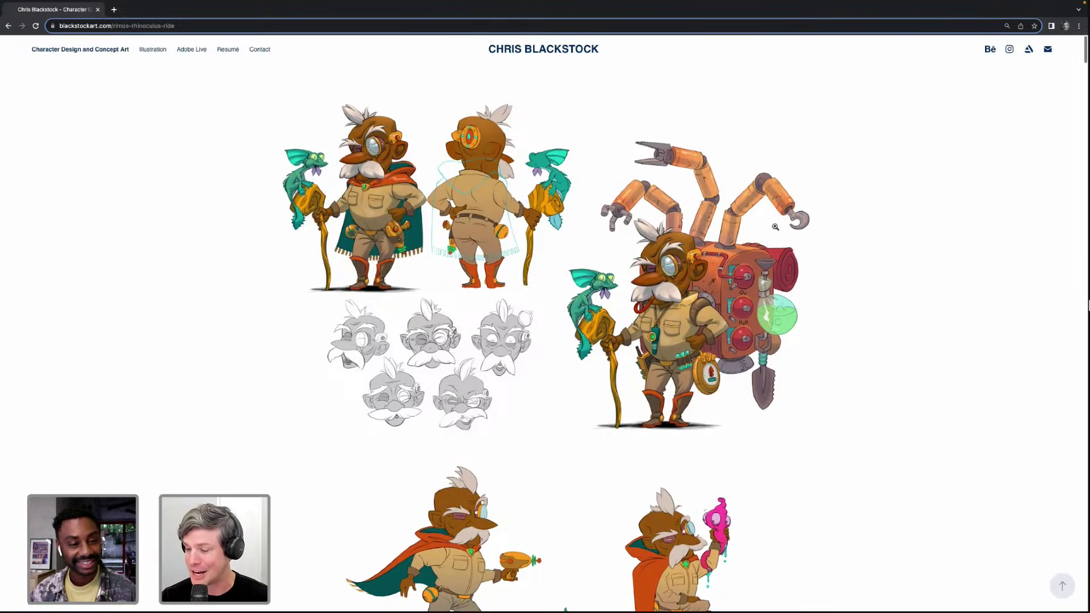
# Examine the caped explorer's front and back views, mechanical backpack version, facial expression sketches and action poses on the concept art page
pyautogui.scroll(-1, 775, 227)
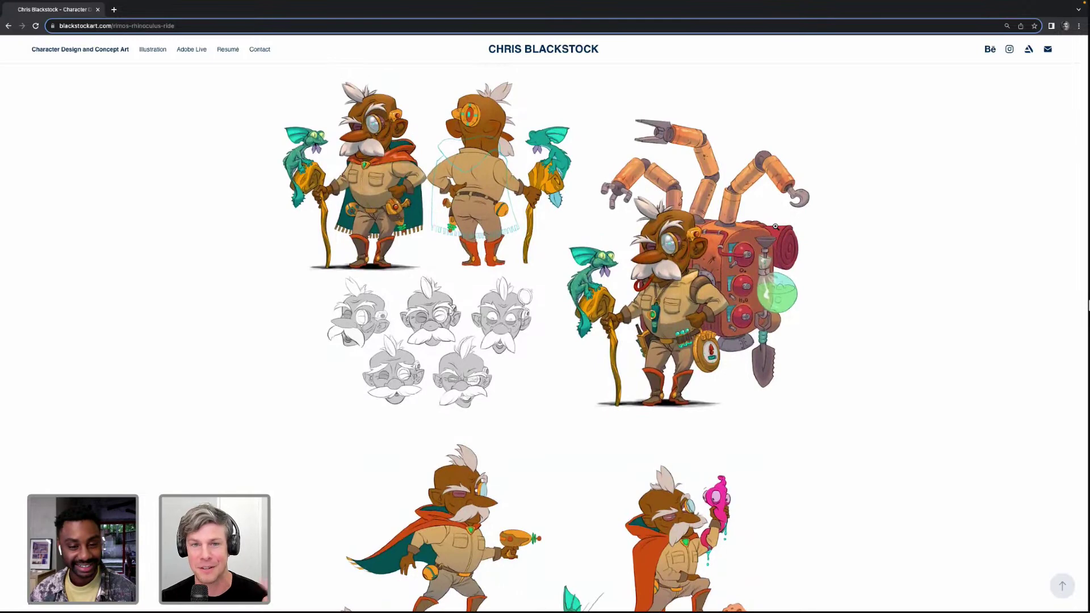
pyautogui.scroll(-2, 777, 227)
pyautogui.scroll(-2, 779, 227)
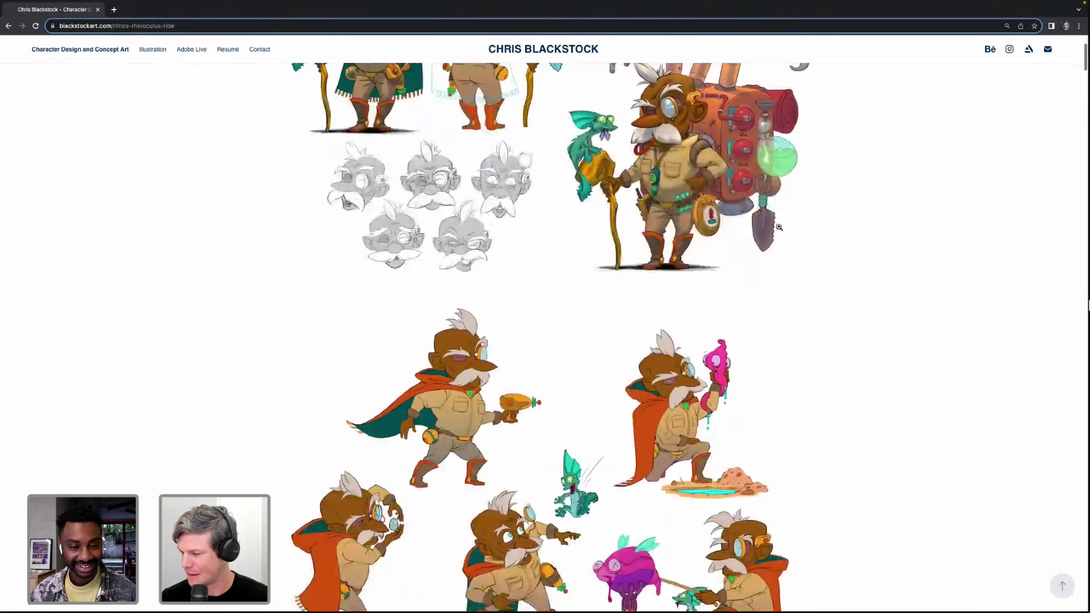
pyautogui.scroll(5, 779, 227)
pyautogui.scroll(-2, 779, 228)
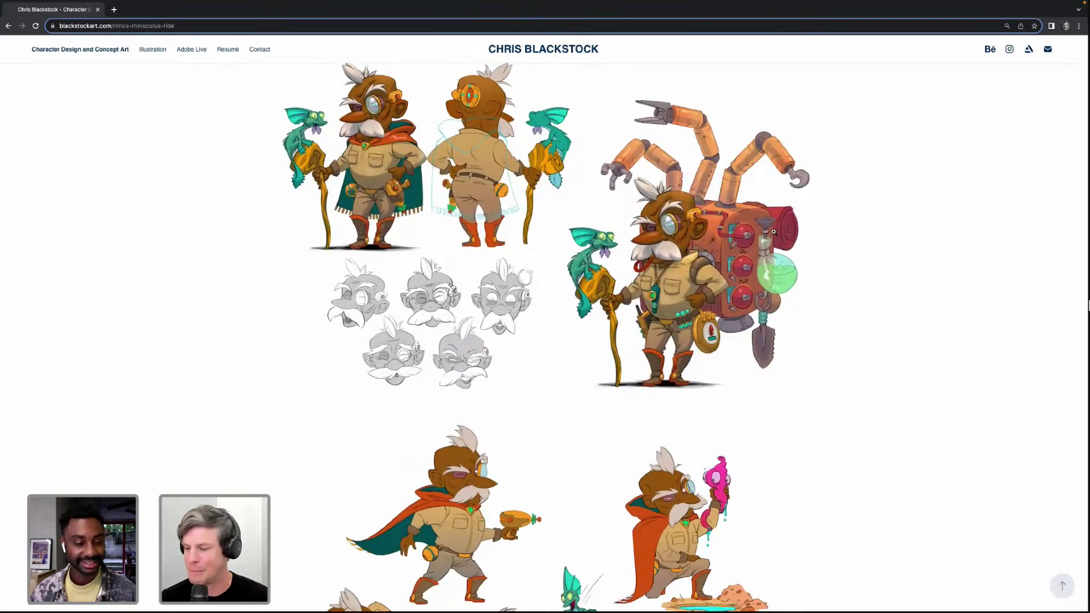
pyautogui.scroll(-2, 772, 228)
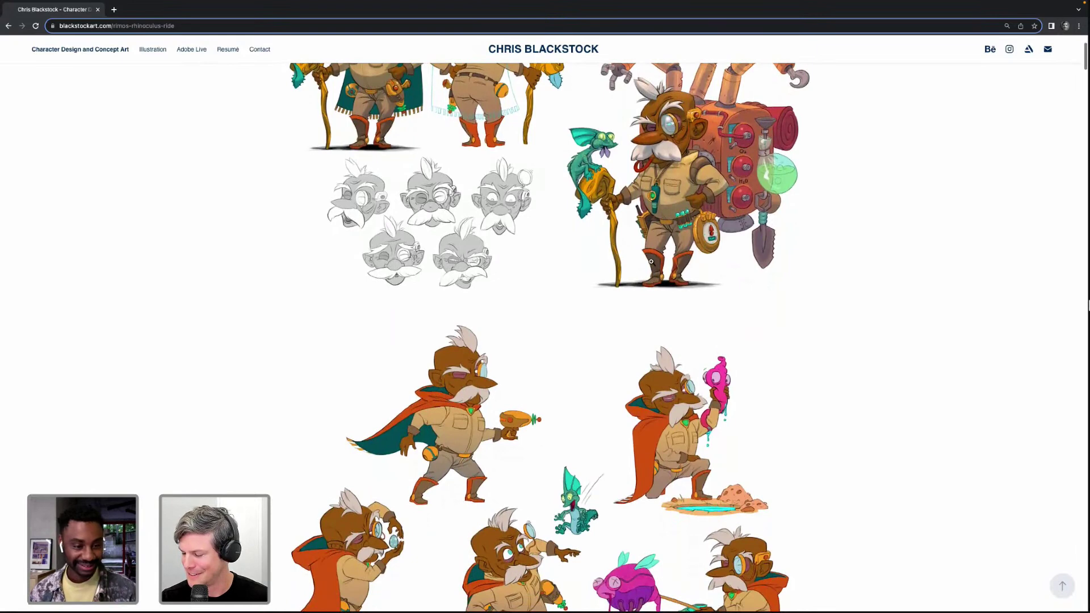
pyautogui.scroll(-3, 647, 261)
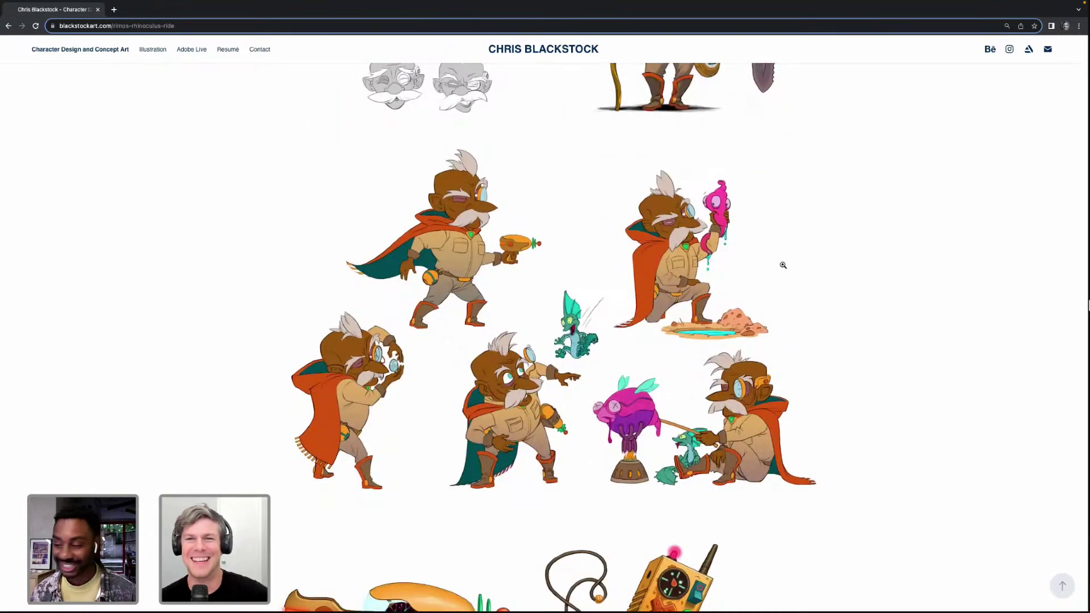
pyautogui.scroll(-2, 778, 264)
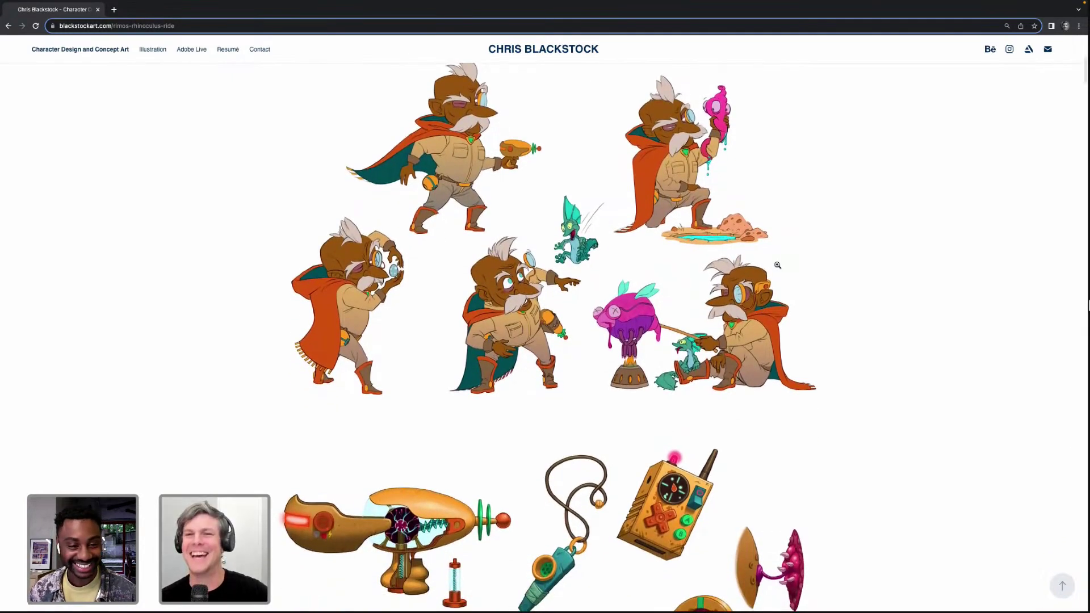
pyautogui.scroll(3, 772, 262)
pyautogui.scroll(3, 769, 262)
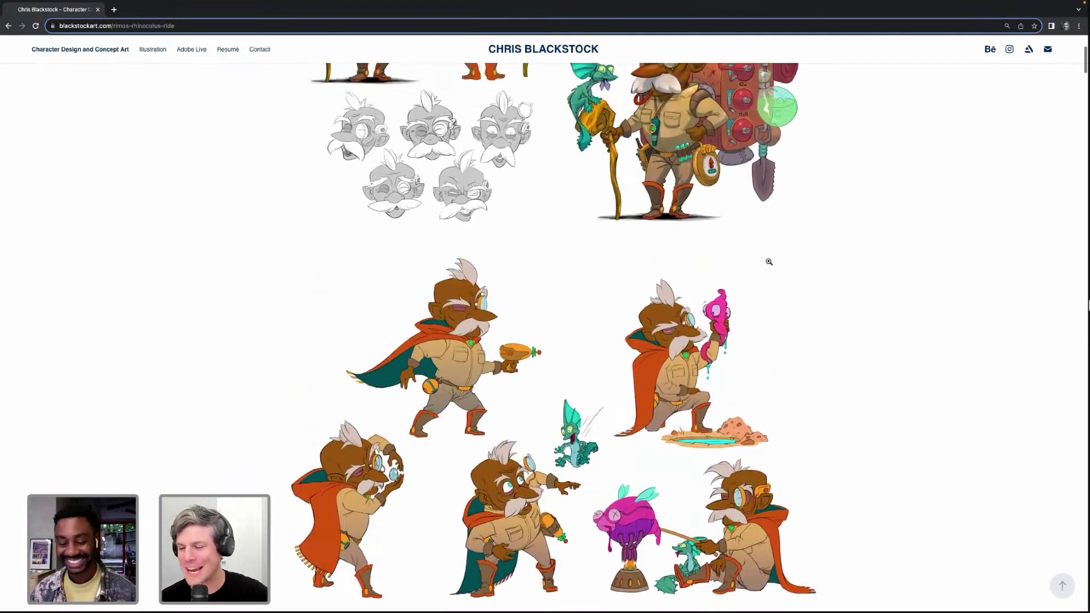
pyautogui.scroll(-1, 774, 266)
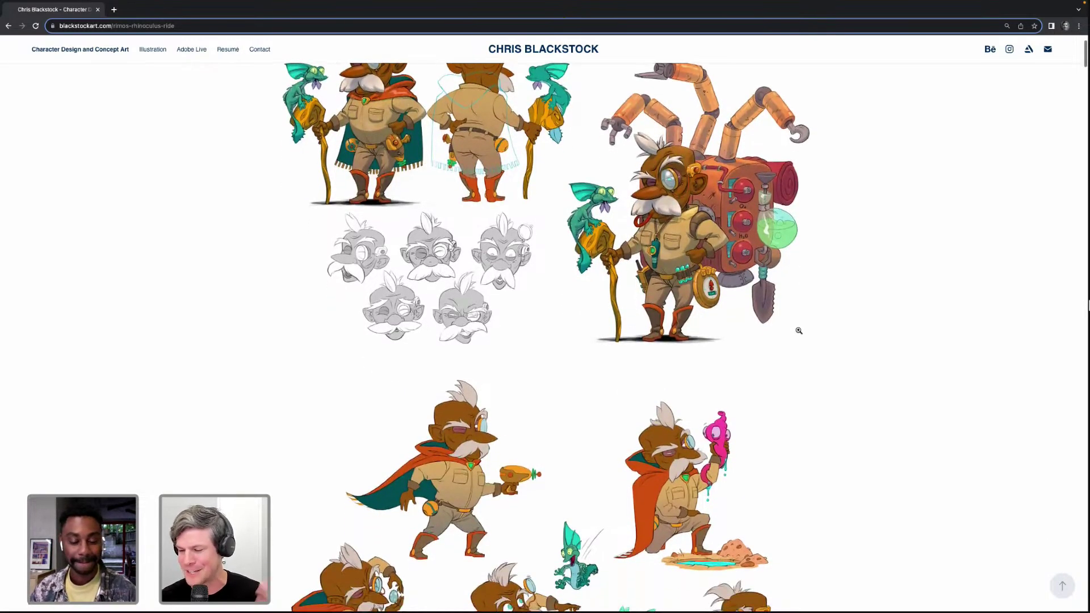
pyautogui.scroll(-1, 798, 331)
pyautogui.scroll(-1, 798, 332)
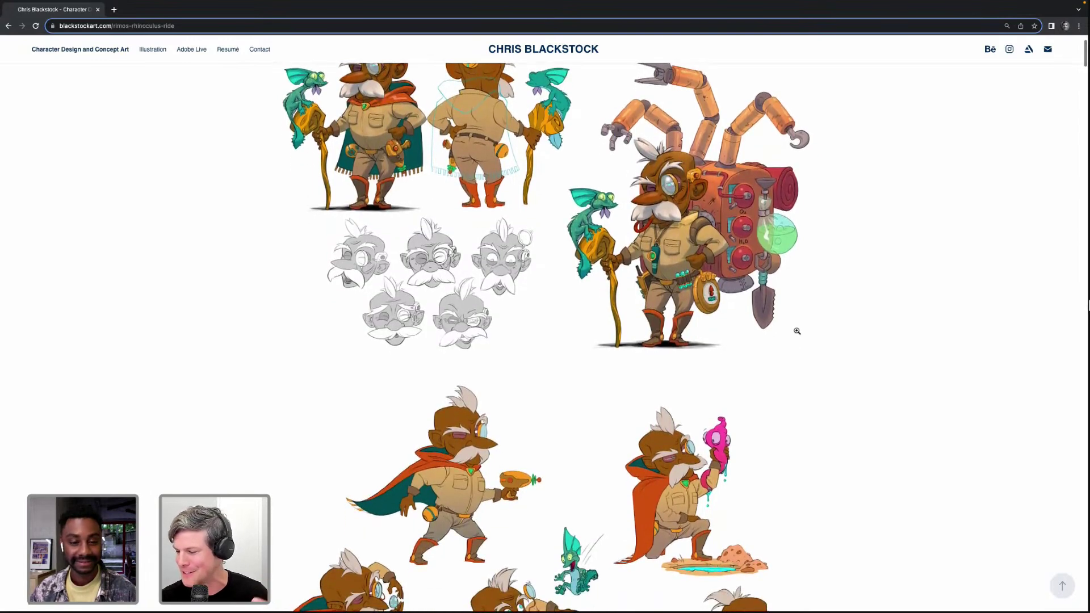
pyautogui.scroll(-2, 797, 331)
pyautogui.scroll(-1, 796, 331)
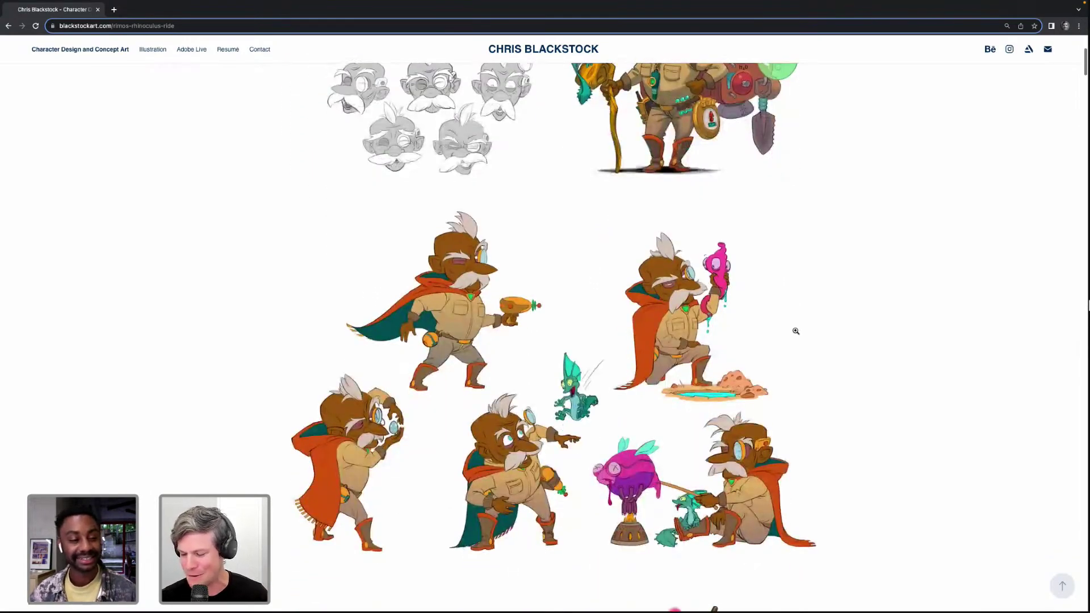
# Review the explorer's gadget designs and the painting of him riding the purple rhino creature
pyautogui.scroll(-2, 796, 331)
pyautogui.scroll(-5, 796, 331)
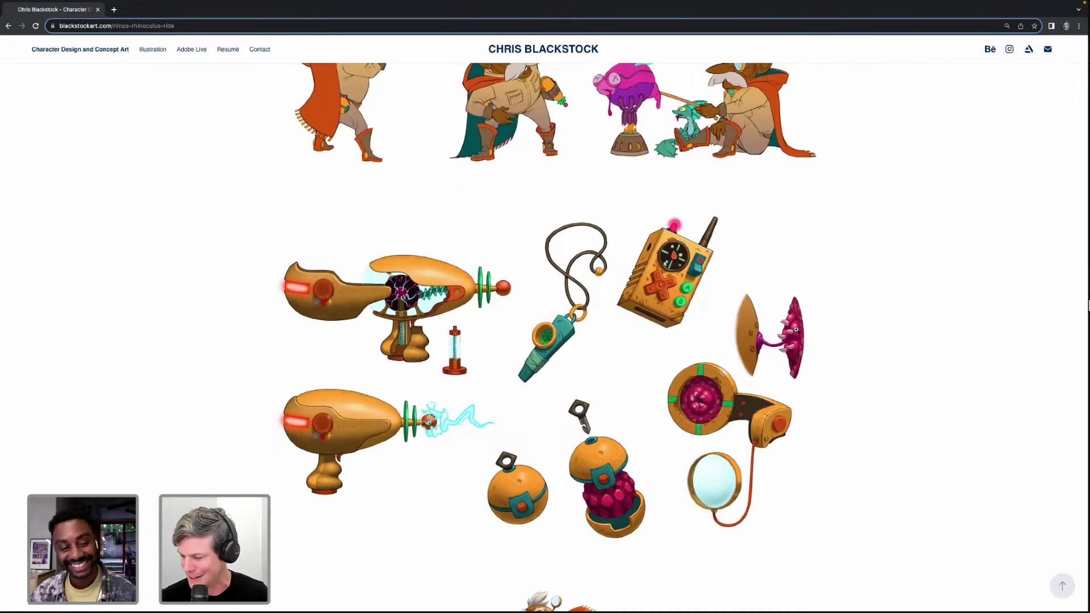
pyautogui.scroll(-1, 796, 329)
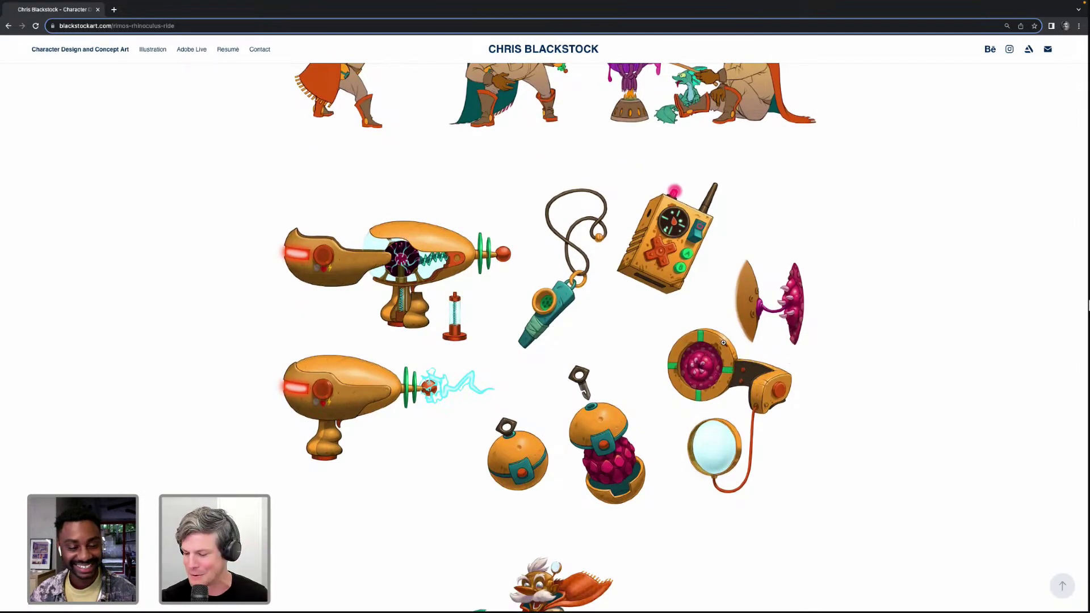
pyautogui.scroll(-7, 722, 342)
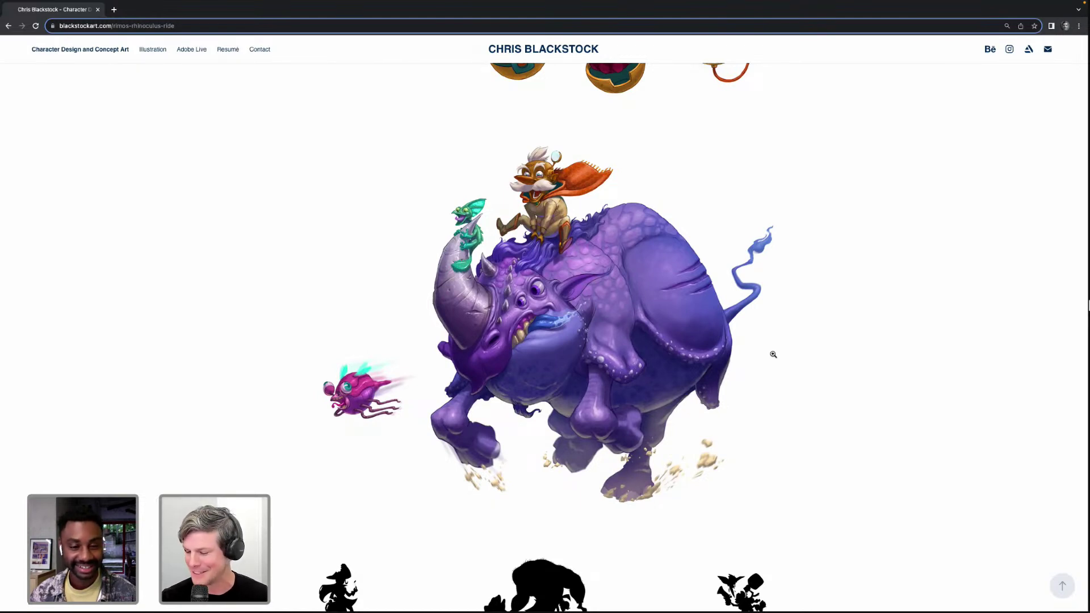
pyautogui.scroll(-1, 759, 334)
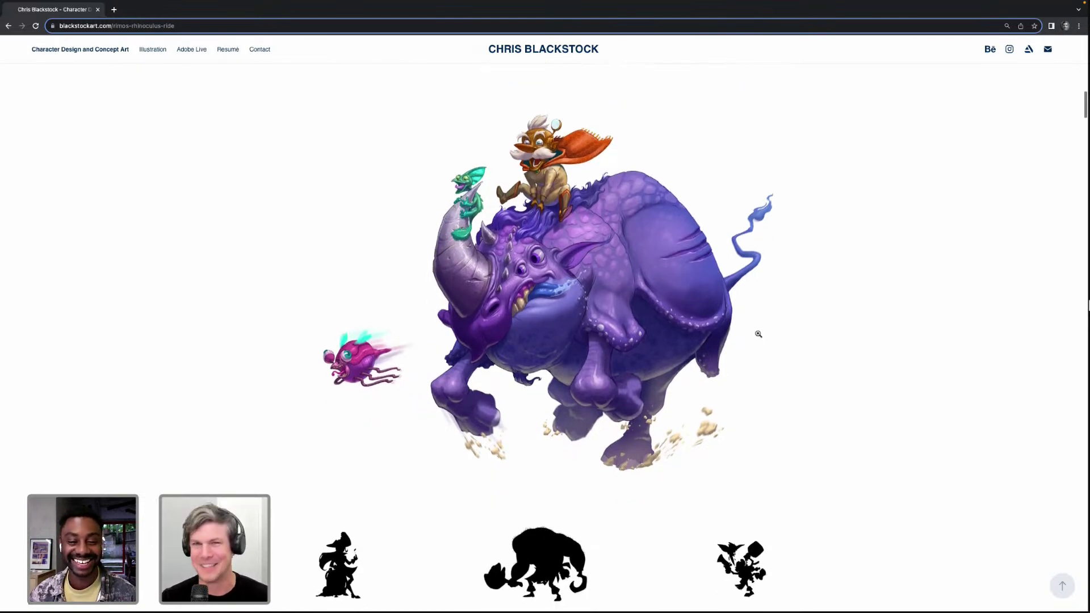
# Look over the pirate silhouettes, shaded pirate character designs, brute turnaround and the shipwreck island illustration
pyautogui.scroll(-4, 758, 335)
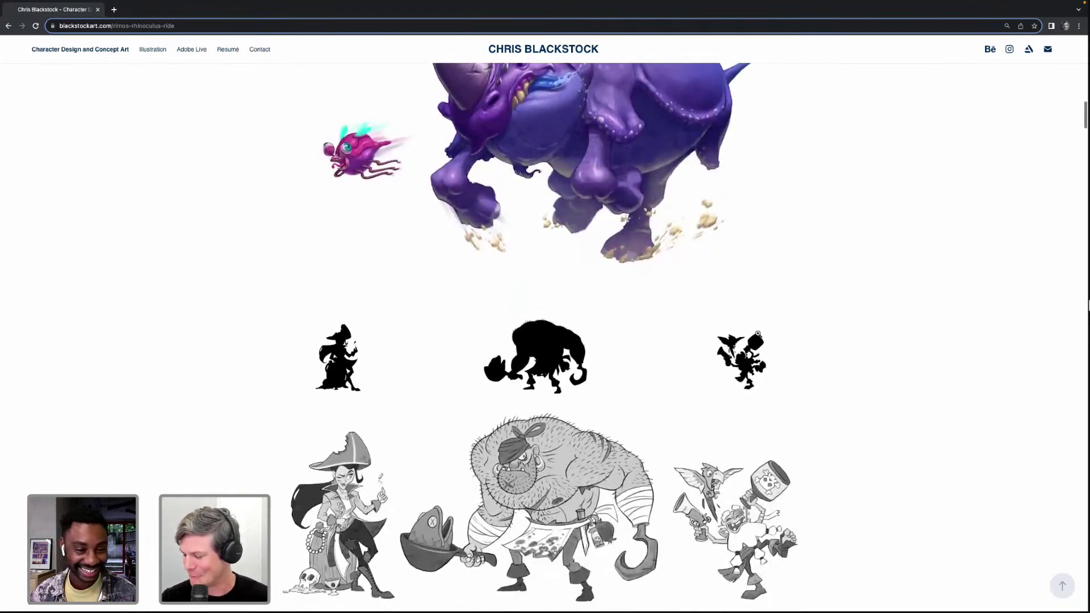
pyautogui.scroll(-1, 825, 333)
pyautogui.scroll(-3, 823, 334)
pyautogui.scroll(-3, 822, 335)
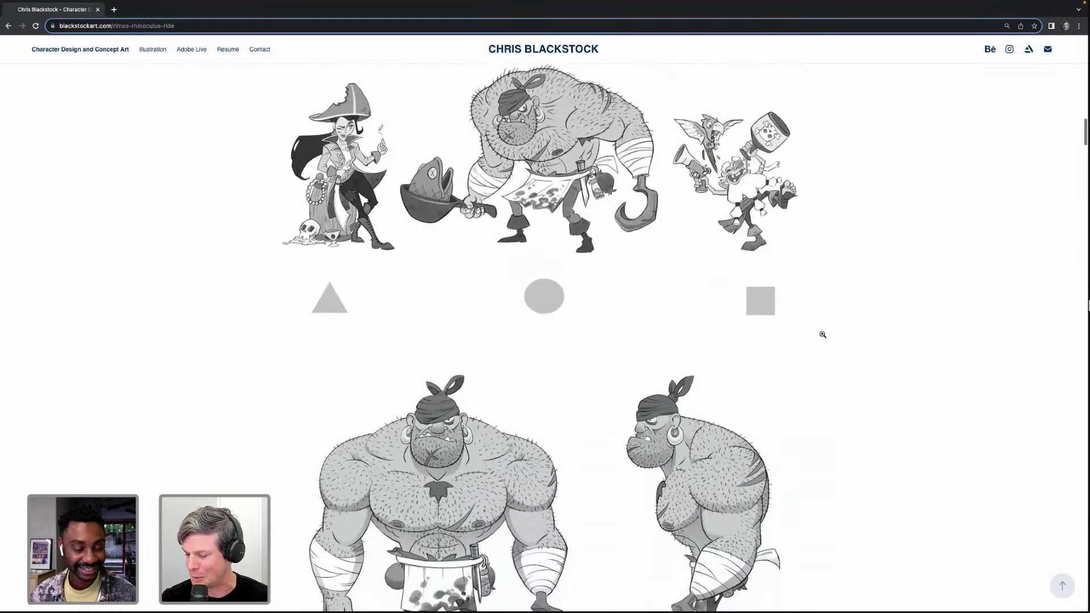
pyautogui.scroll(-5, 822, 335)
pyautogui.scroll(-2, 823, 335)
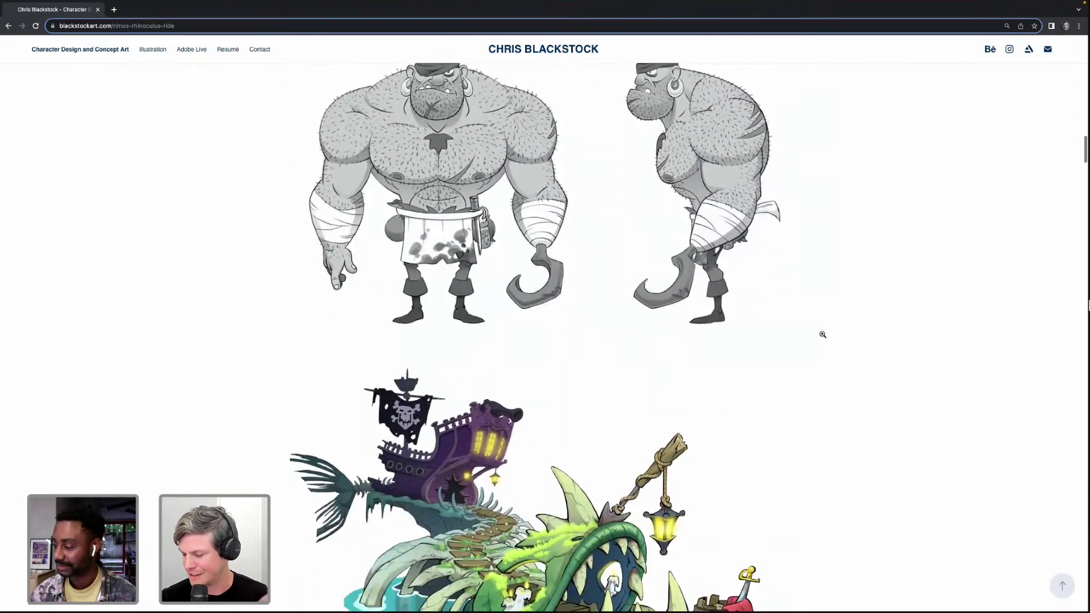
pyautogui.scroll(-3, 823, 334)
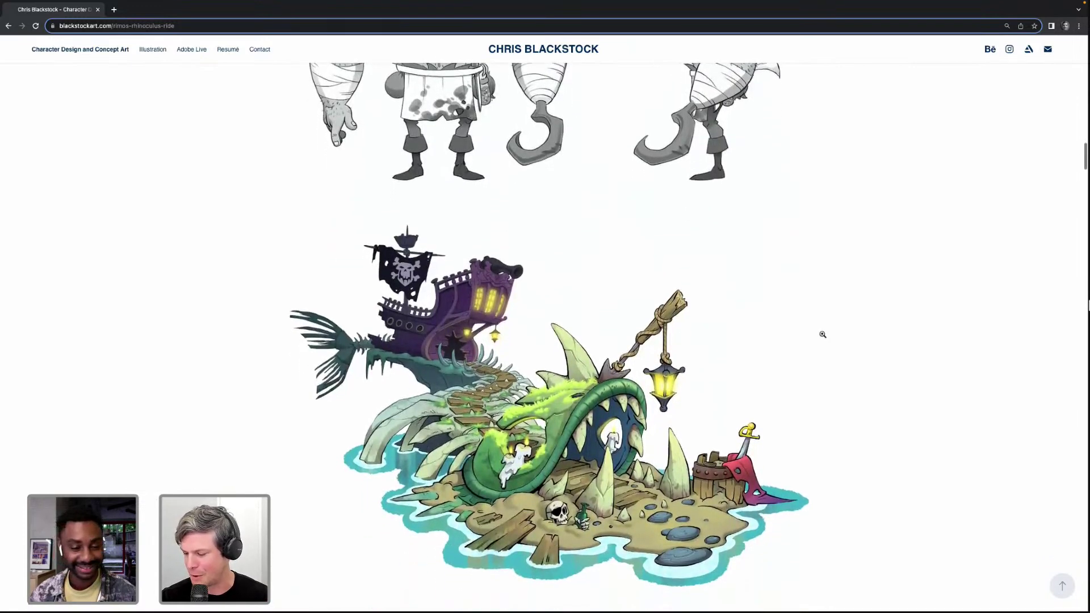
pyautogui.scroll(-2, 823, 334)
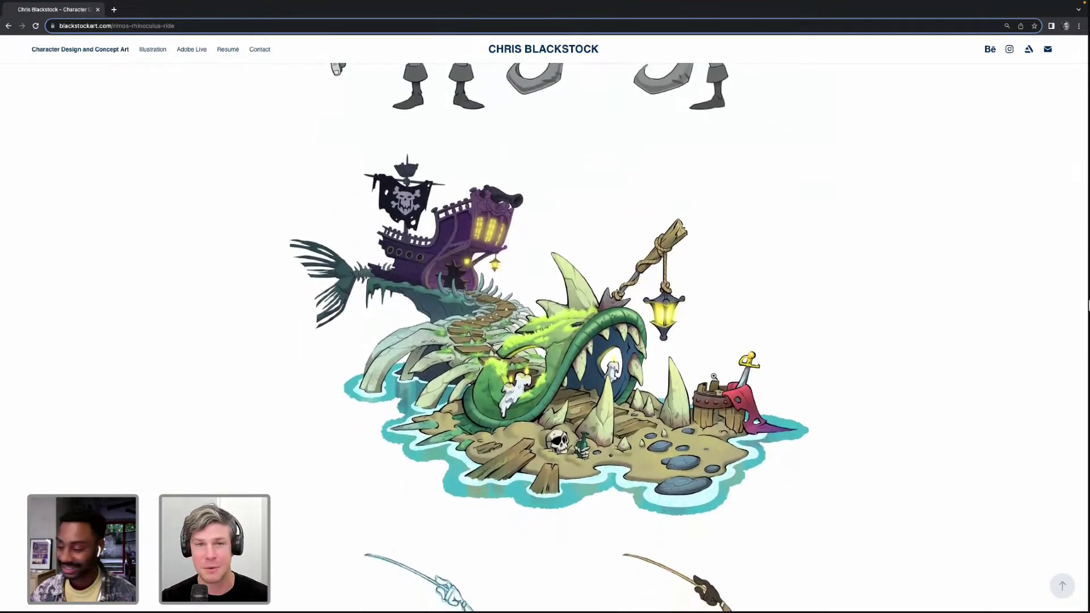
pyautogui.scroll(-1, 793, 356)
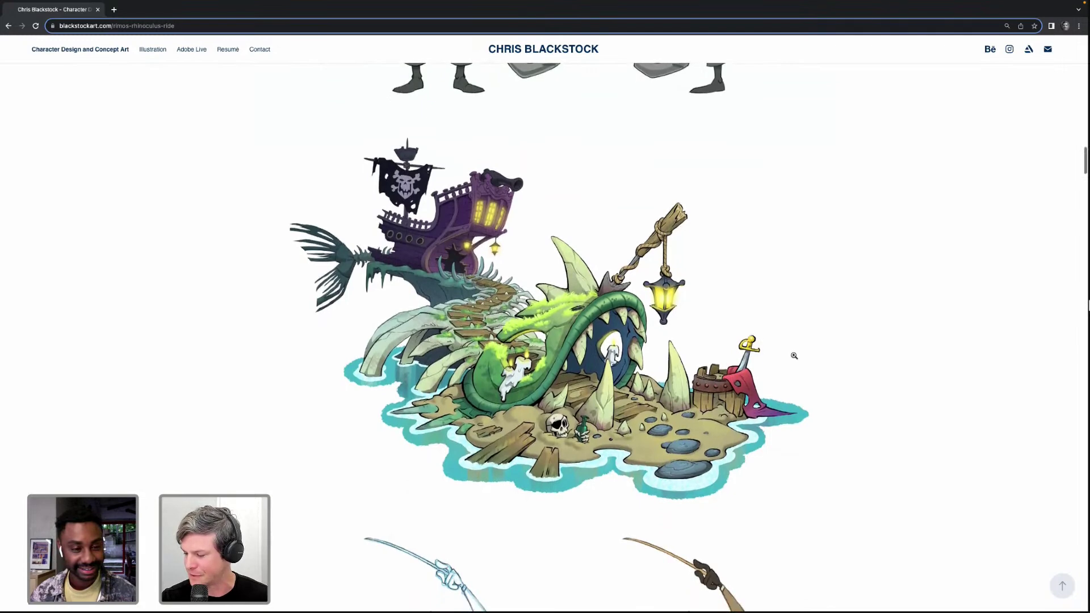
# Browse the remaining character art, from the ring-tailed animal and park bench scene to the green slime monster and hand studies
pyautogui.scroll(-6, 794, 356)
pyautogui.scroll(-6, 794, 356)
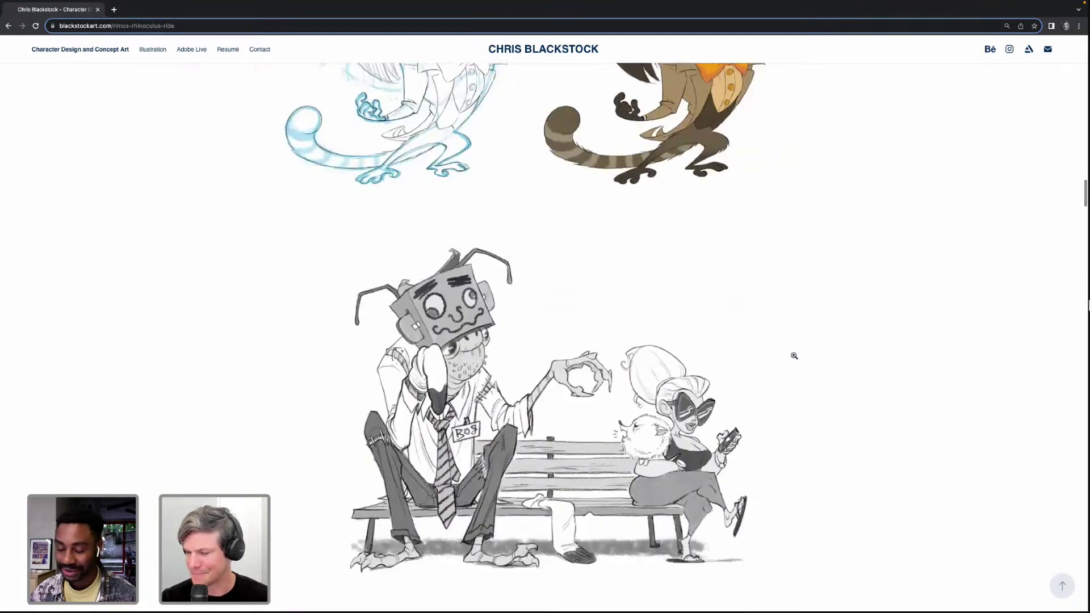
pyautogui.scroll(-2, 794, 356)
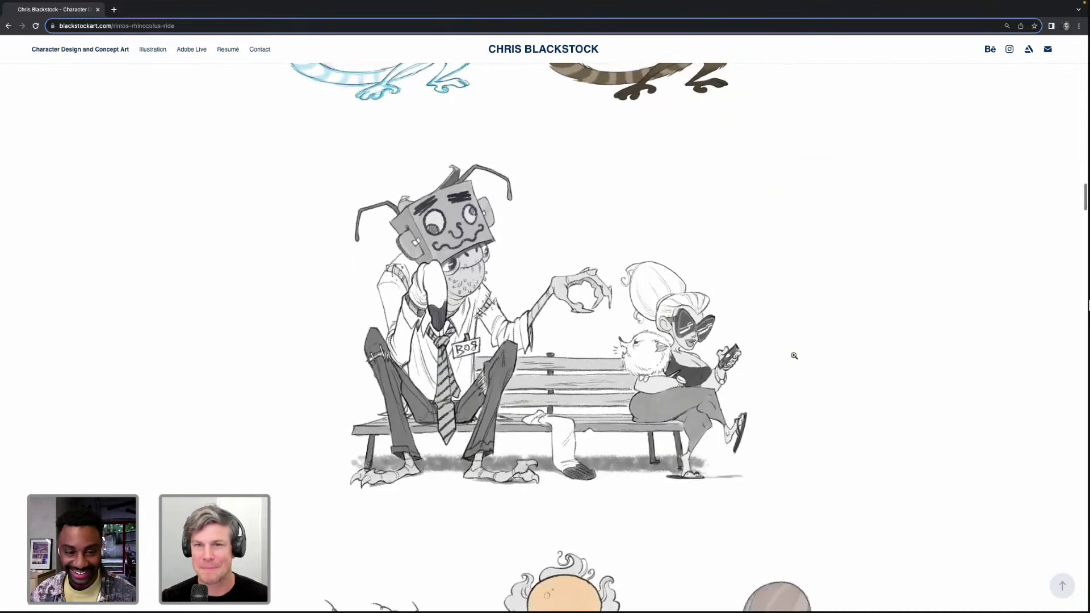
pyautogui.scroll(-1, 794, 356)
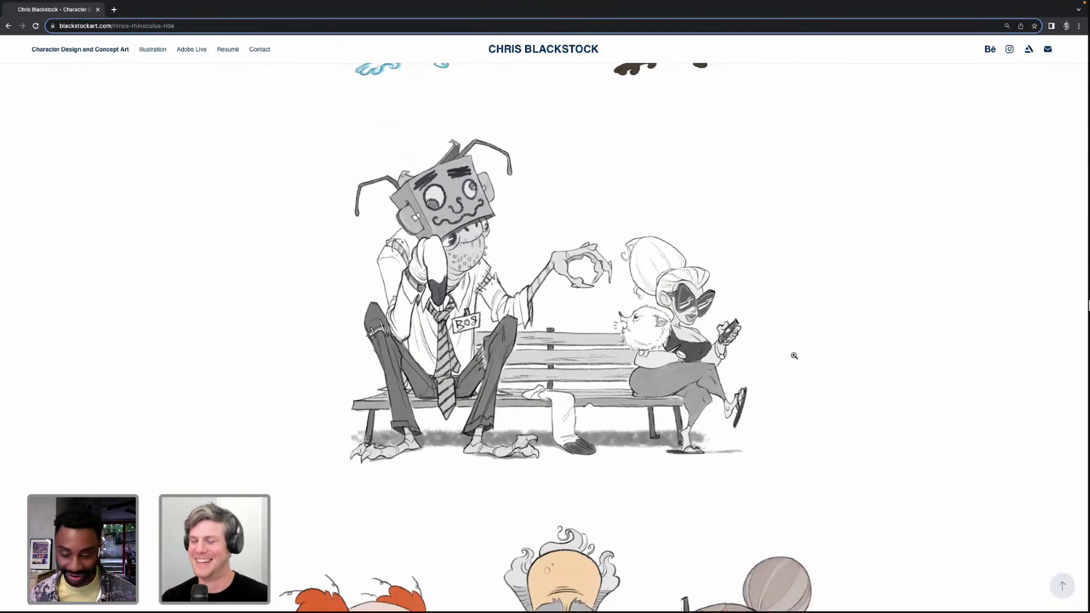
pyautogui.scroll(-1, 794, 356)
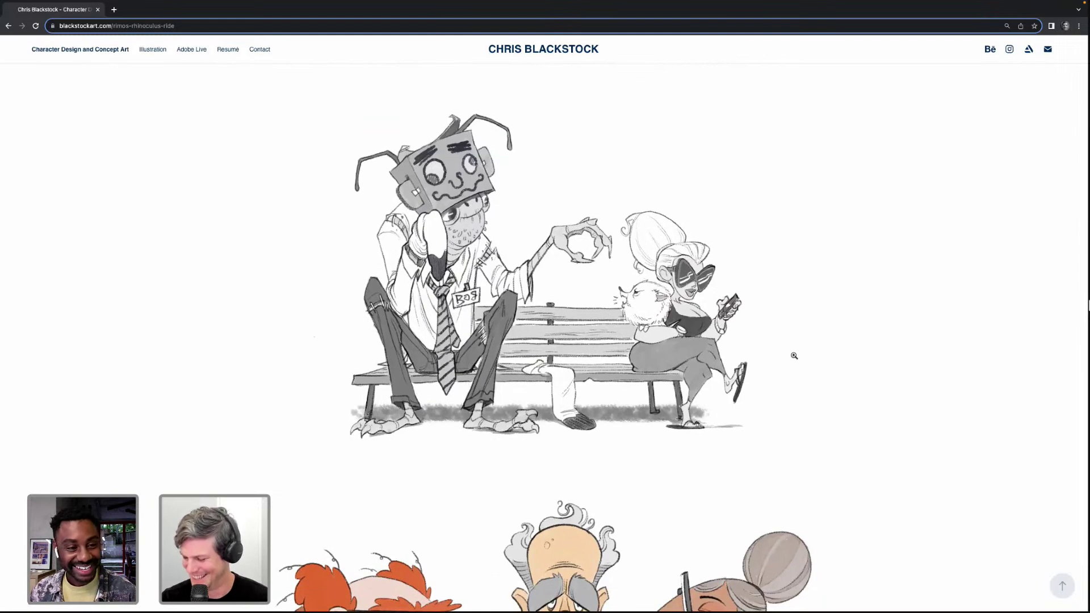
pyautogui.scroll(1, 794, 356)
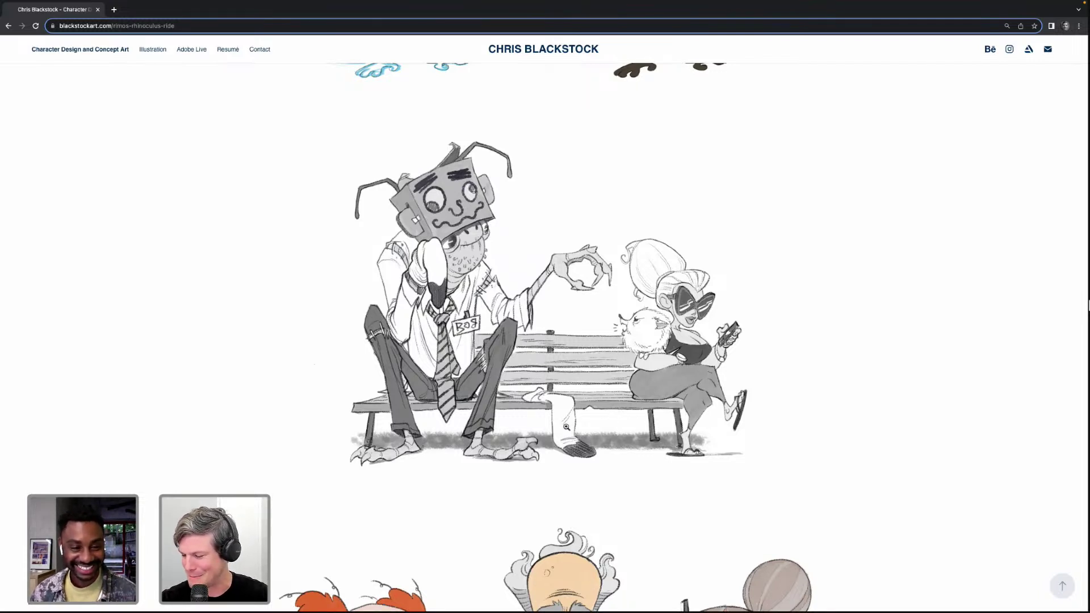
pyautogui.scroll(-10, 597, 430)
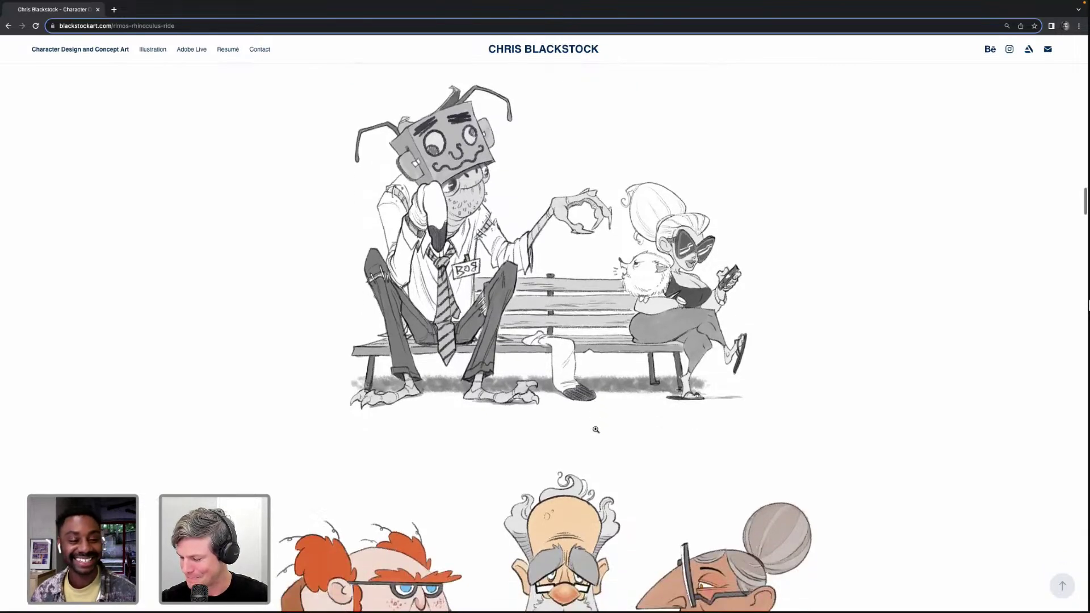
pyautogui.scroll(-15, 596, 429)
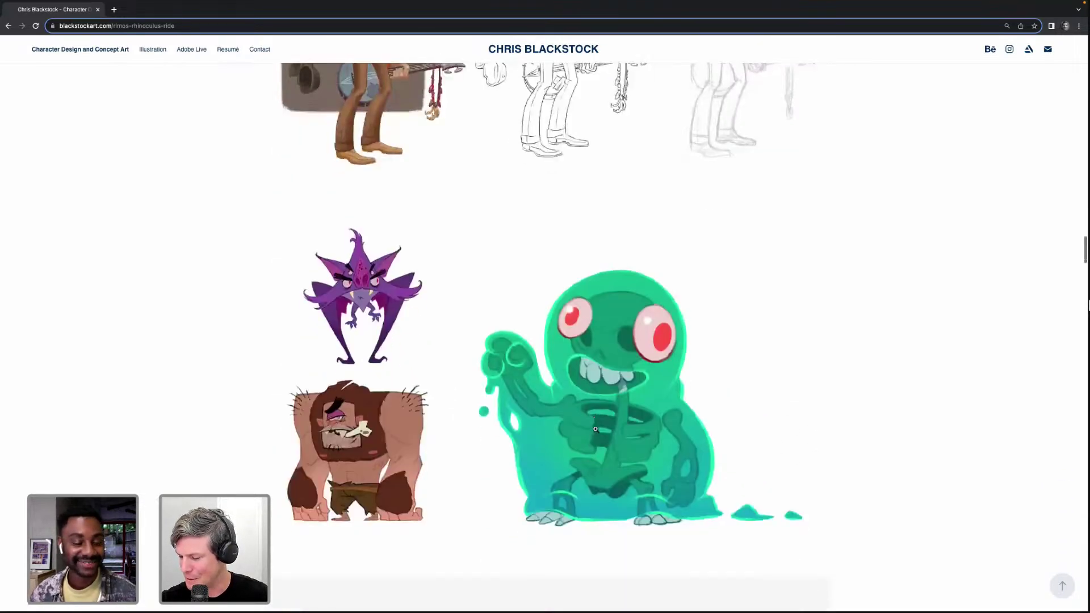
pyautogui.scroll(-3, 597, 430)
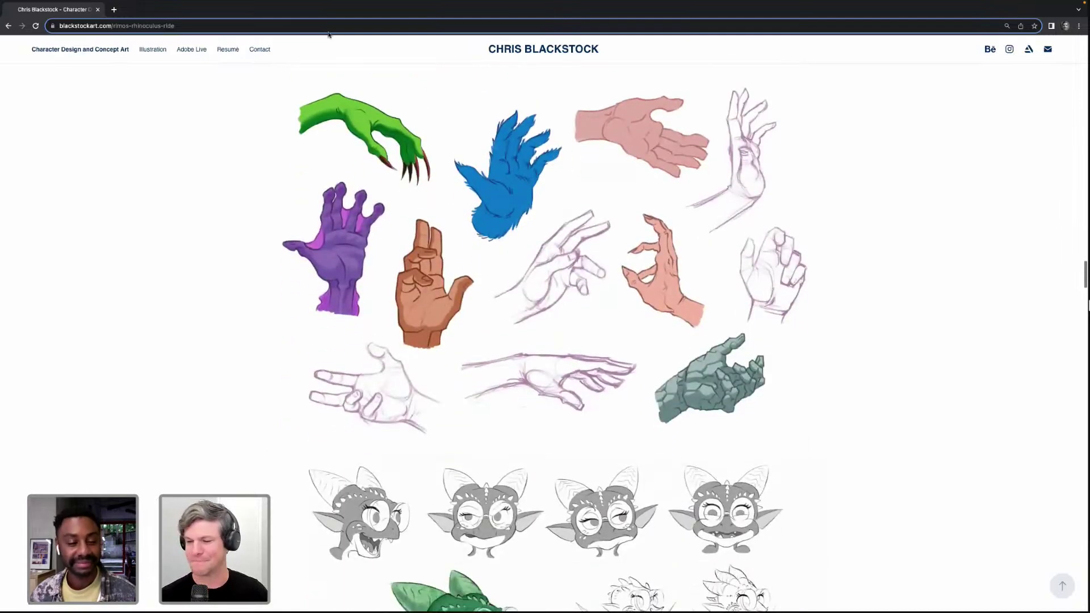
# Close the browser window to return to the Photoshop document and fit the whole canvas on screen
pyautogui.moveTo(301, 2)
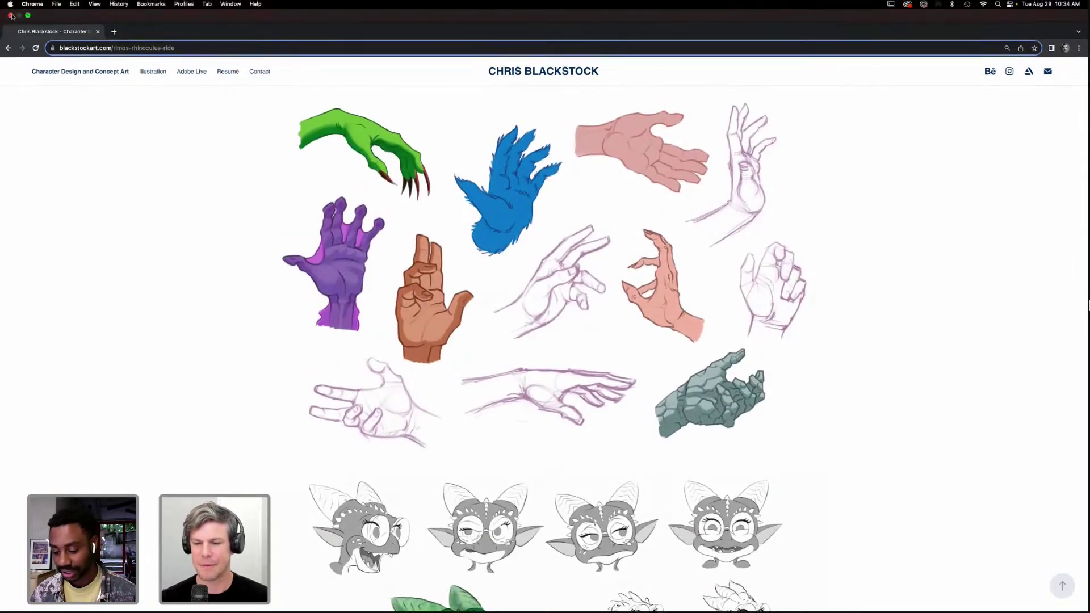
pyautogui.click(10, 16)
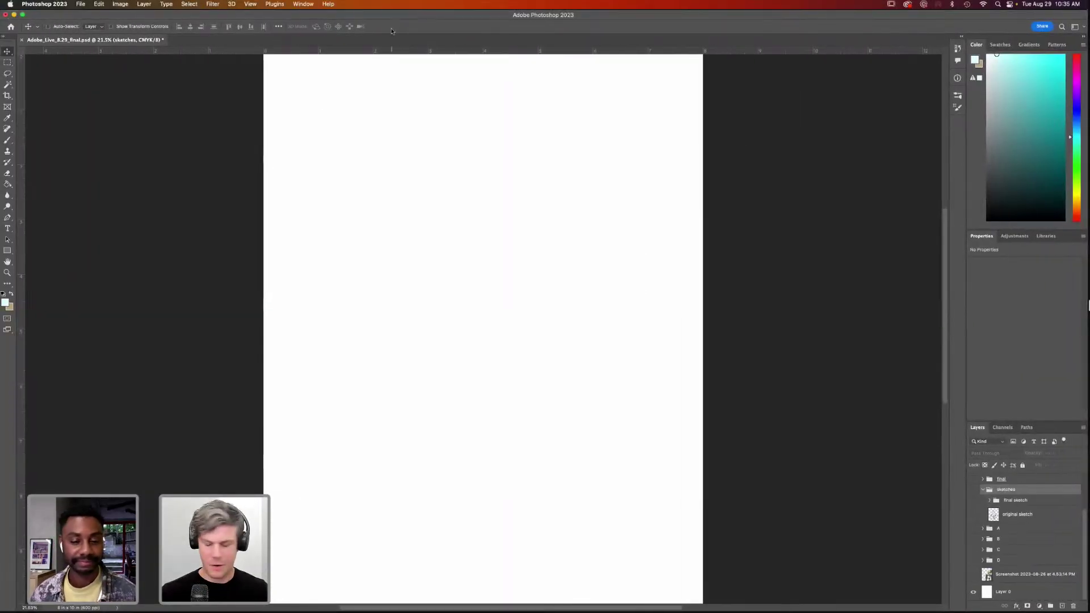
pyautogui.scroll(-3, 375, 170)
pyautogui.hscroll(2, 375, 170)
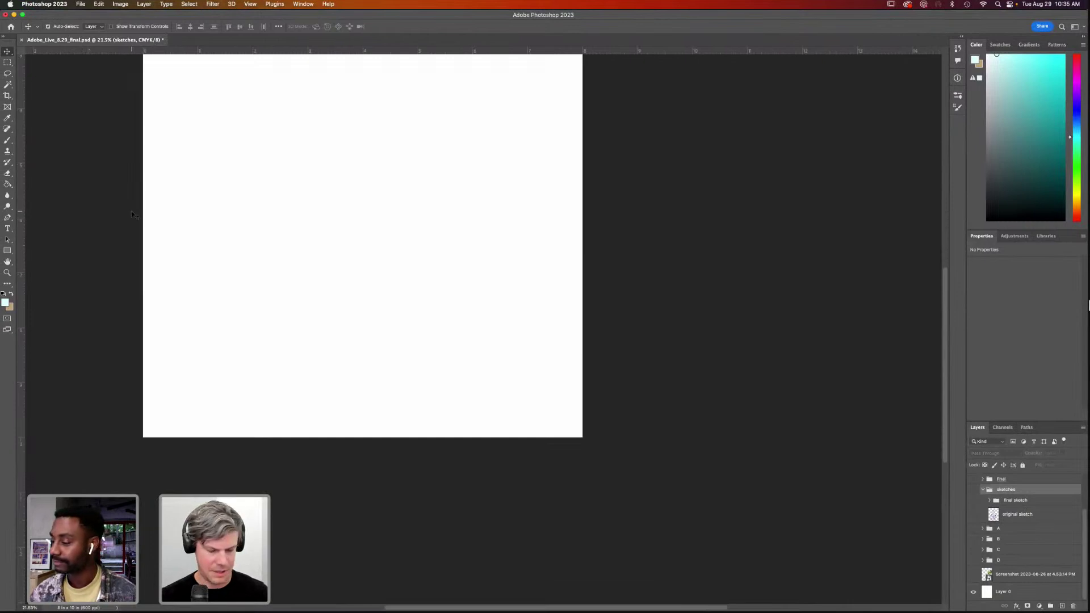
pyautogui.press('super+0')
pyautogui.scroll(3, 1017, 499)
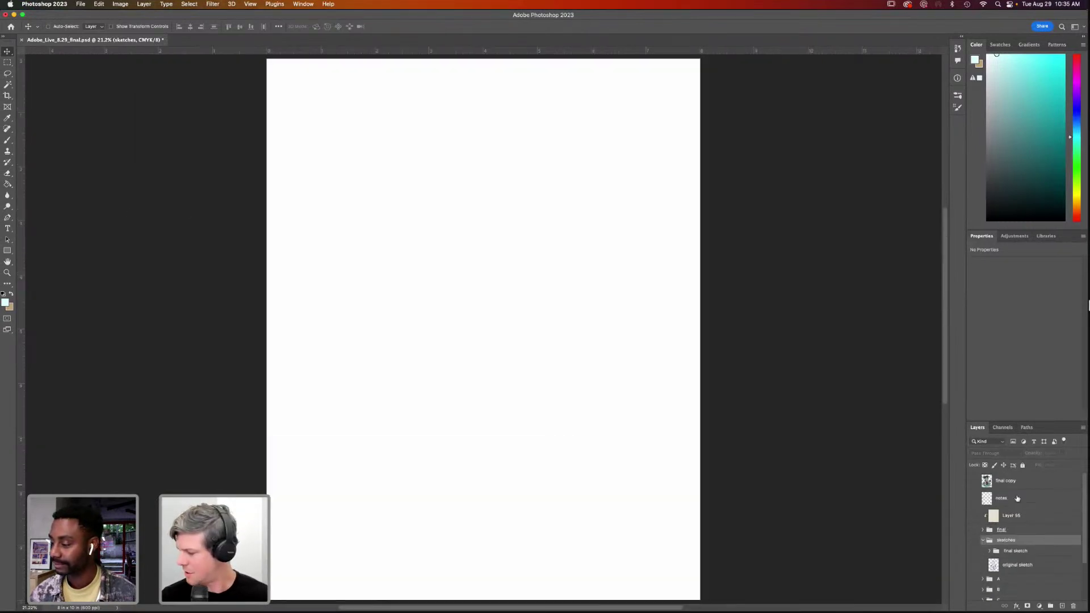
# Preview the finished painting by showing and hiding the final copy layer, and show the thumbnail sketch groups A, B, C and D
pyautogui.click(974, 482)
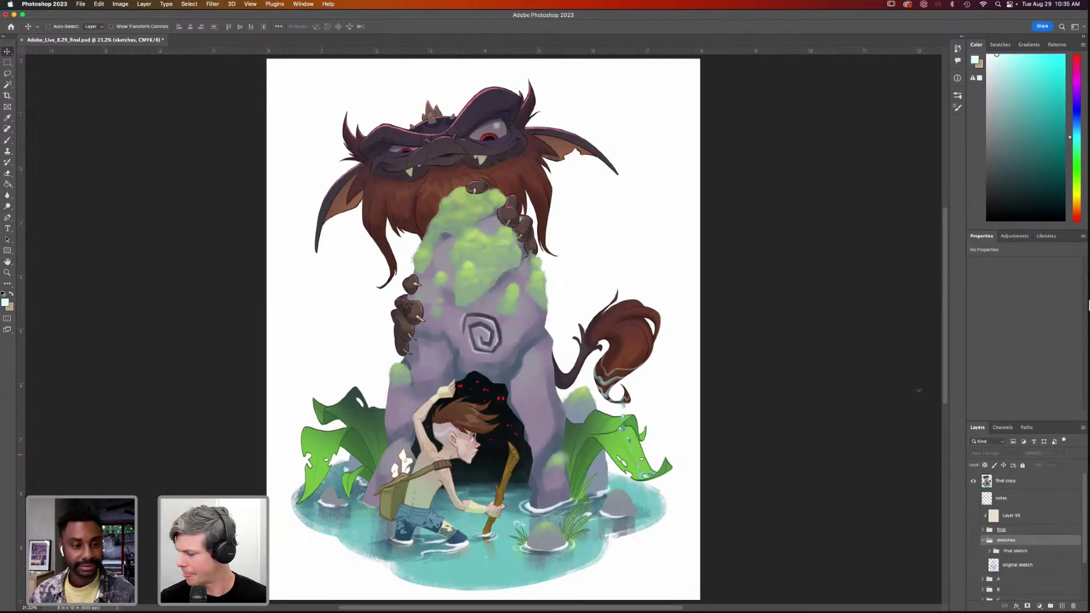
pyautogui.click(974, 484)
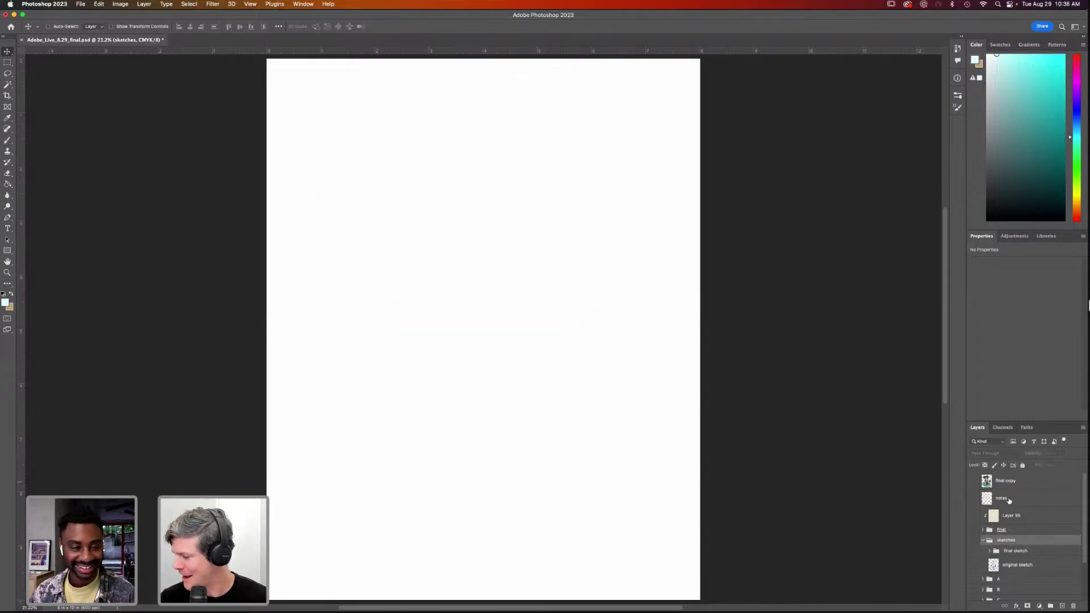
pyautogui.scroll(-3, 999, 494)
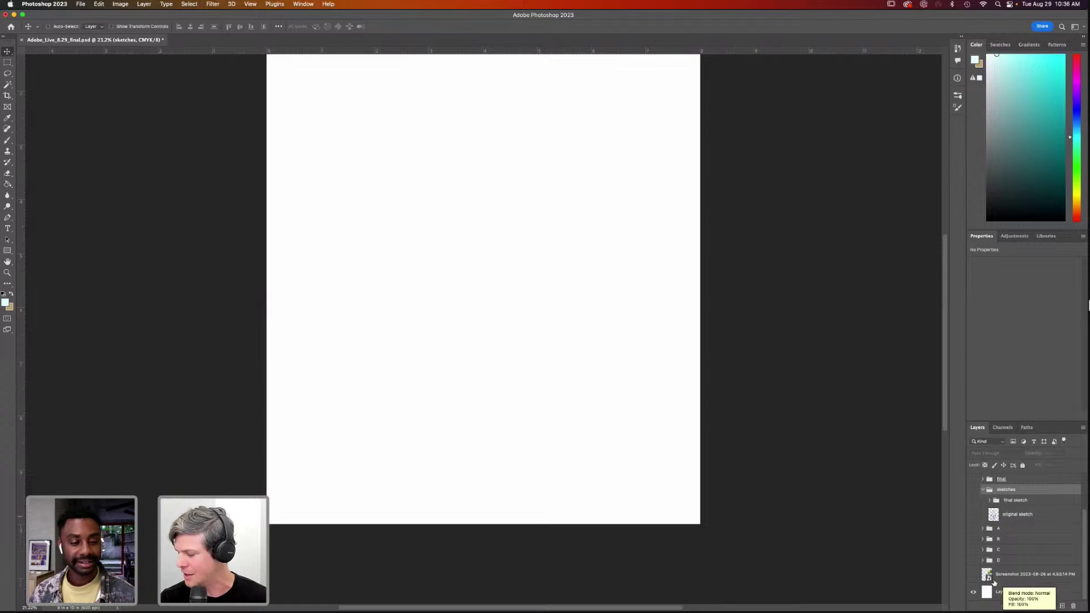
pyautogui.click(973, 529)
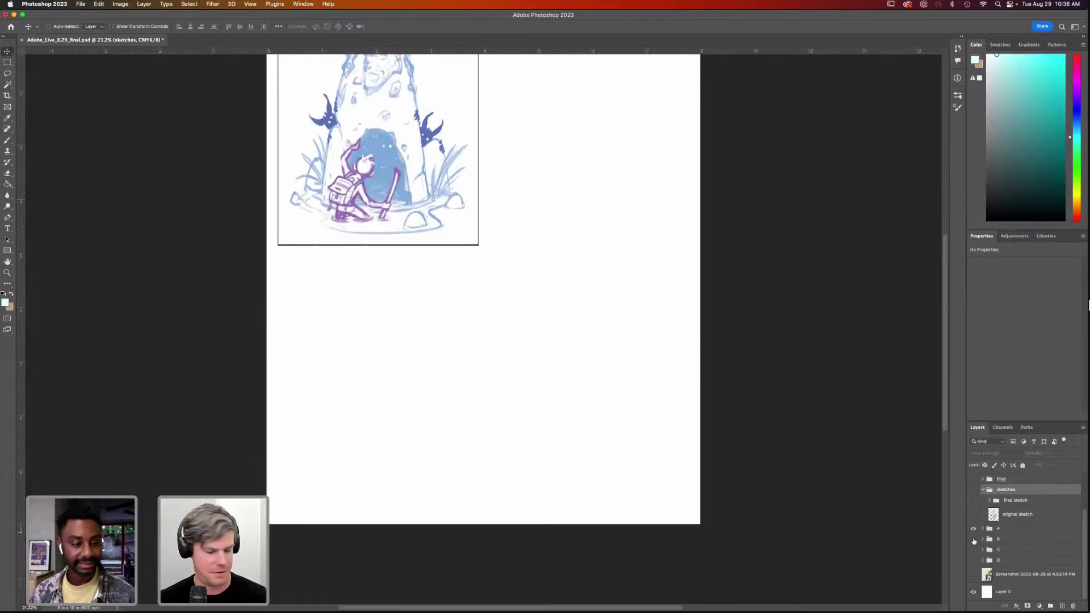
pyautogui.moveTo(973, 539); pyautogui.dragTo(974, 560)
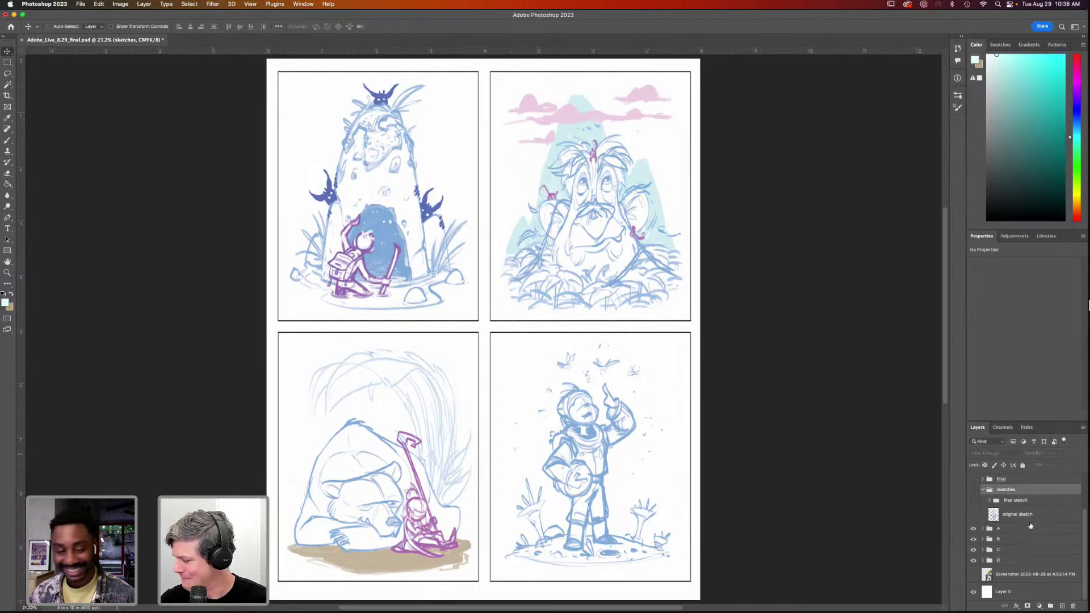
# Hide the thumbnail groups A to D and show the original sketch layer of the tower scene
pyautogui.moveTo(973, 528); pyautogui.dragTo(973, 561)
pyautogui.click(973, 515)
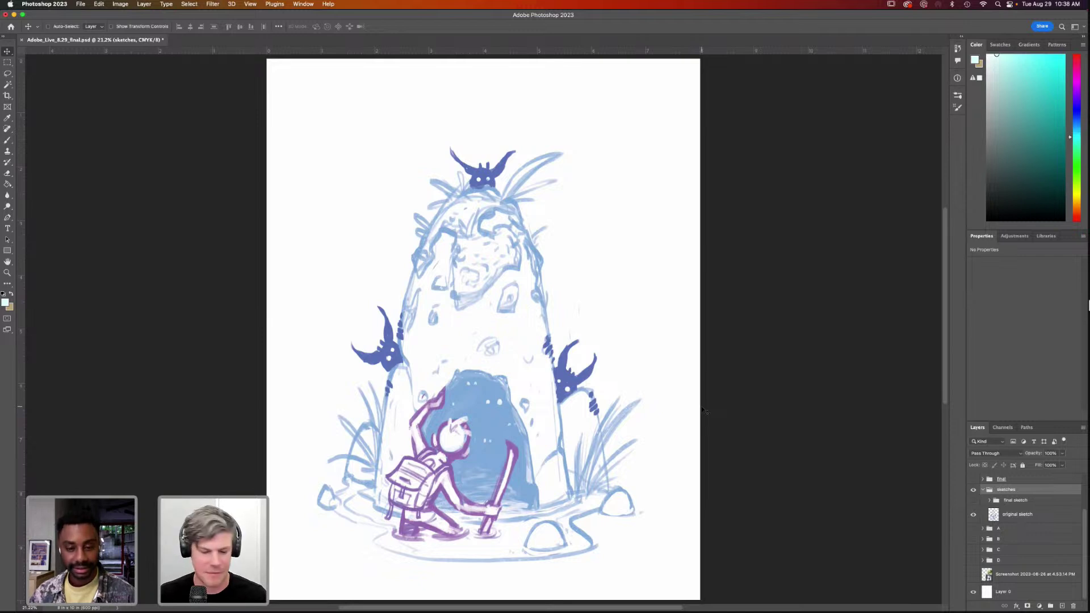
pyautogui.hscroll(3, 701, 406)
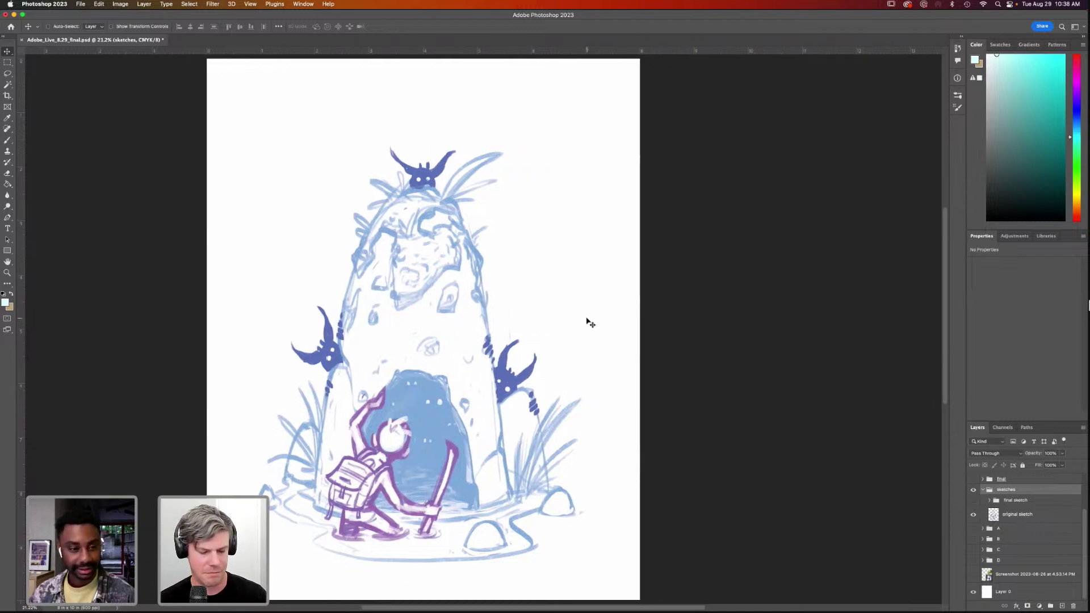
pyautogui.hscroll(-3, 587, 318)
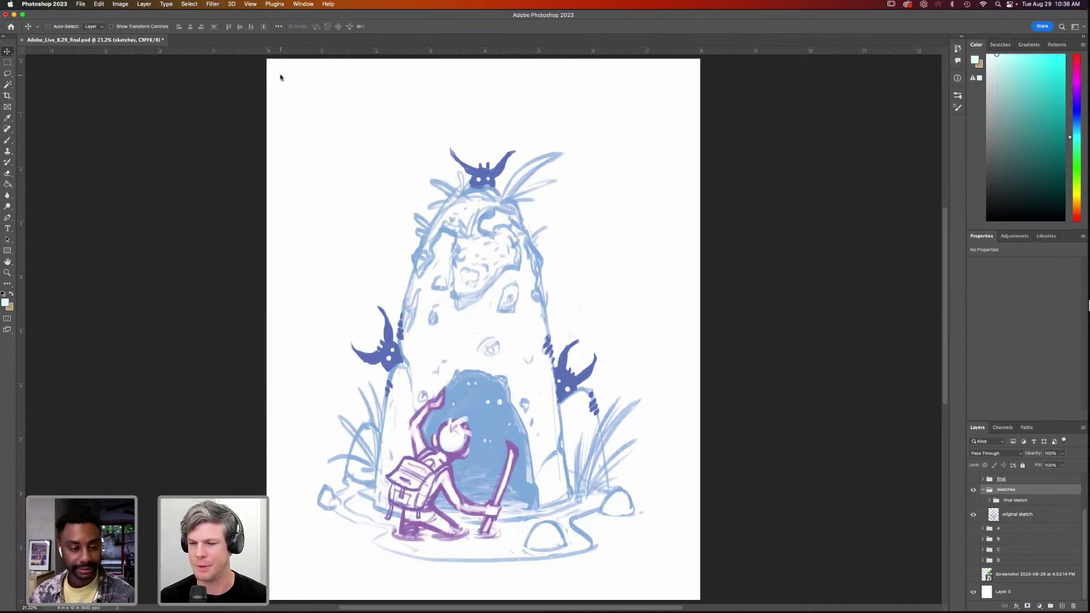
# Check the document's dimensions and resolution in the Image Size settings
pyautogui.click(120, 4)
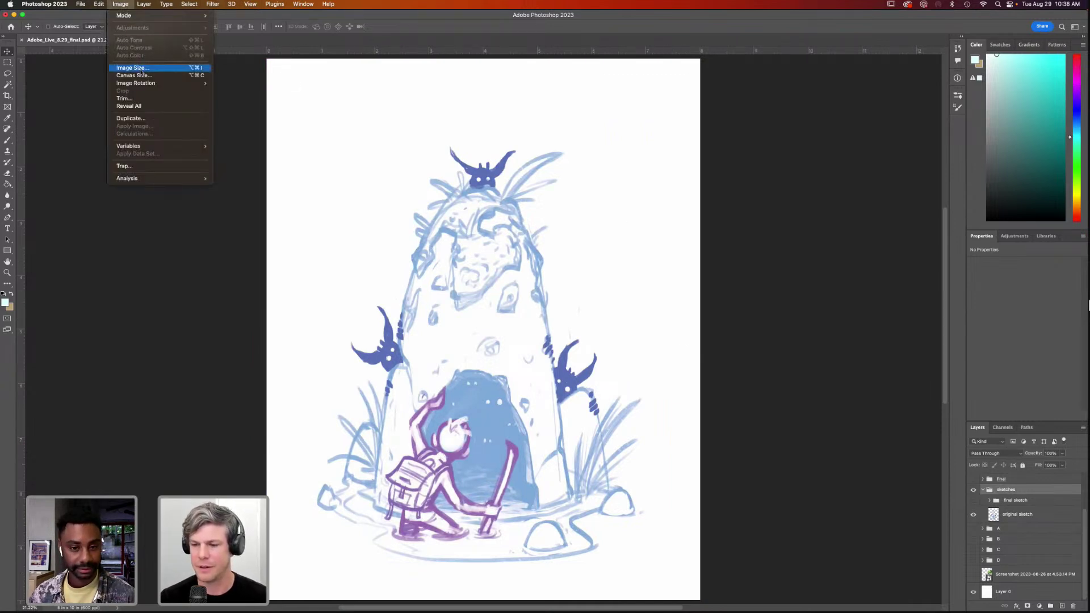
pyautogui.click(142, 75)
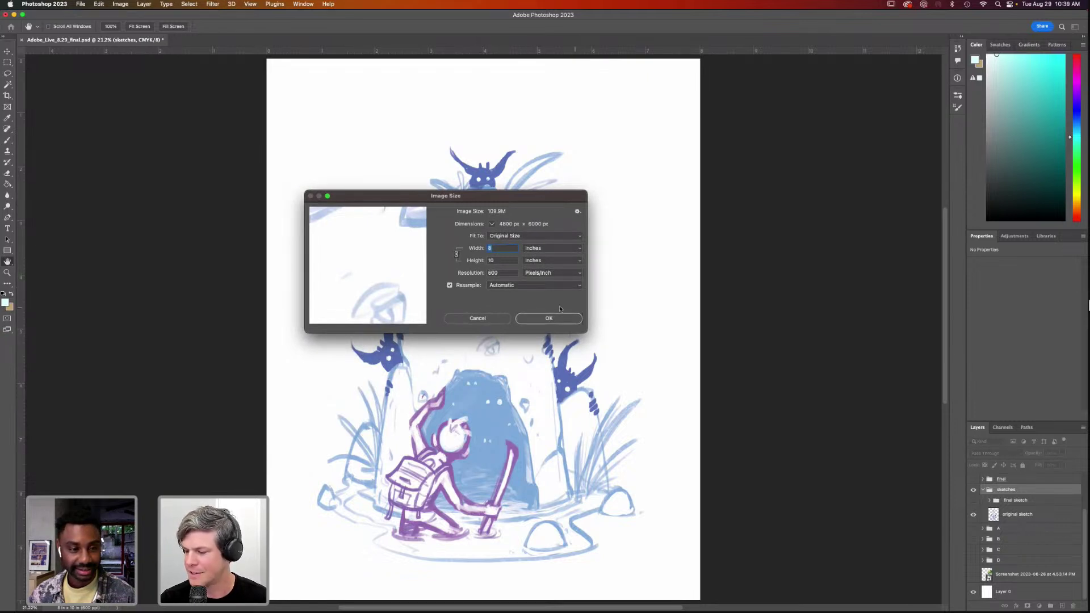
pyautogui.press('Return')
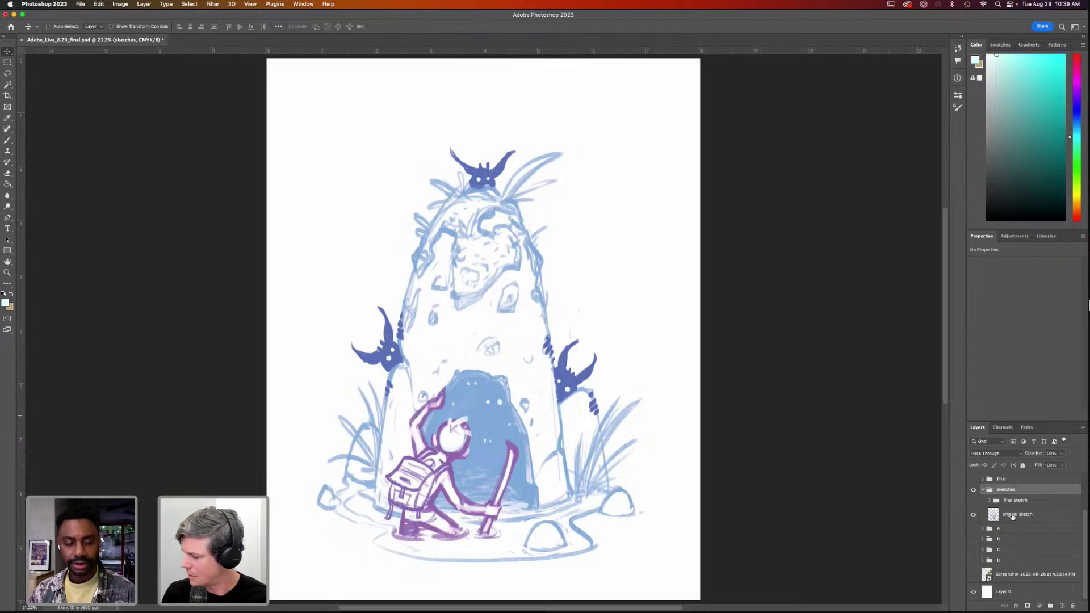
# Lower the original sketch layer's opacity to about 28% and show the final sketch group over it
pyautogui.click(1017, 514)
pyautogui.click(1063, 453)
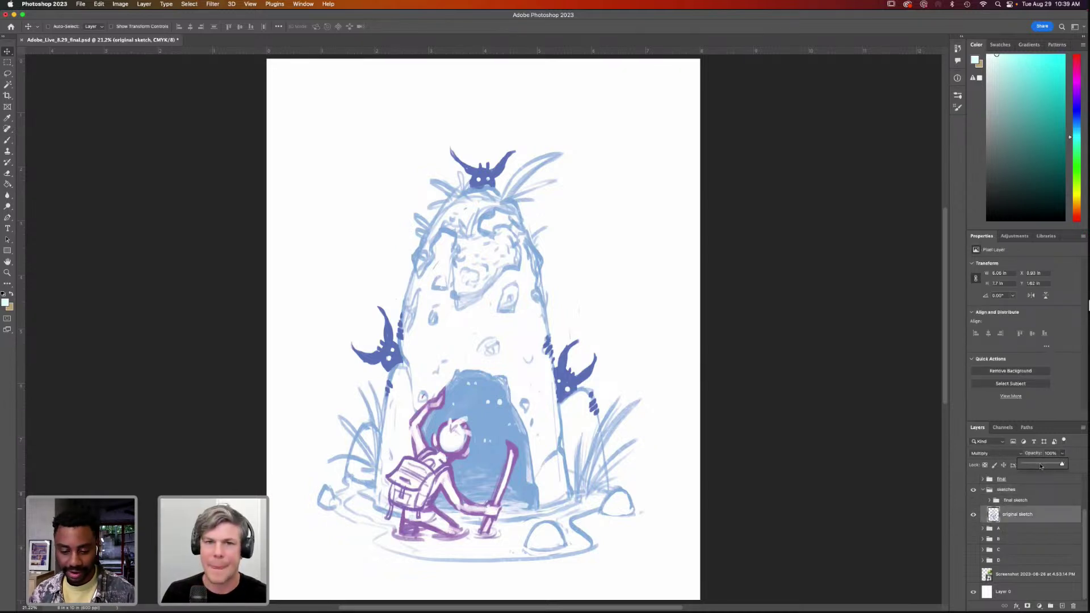
pyautogui.click(1039, 465)
pyautogui.moveTo(1038, 465); pyautogui.dragTo(1033, 466)
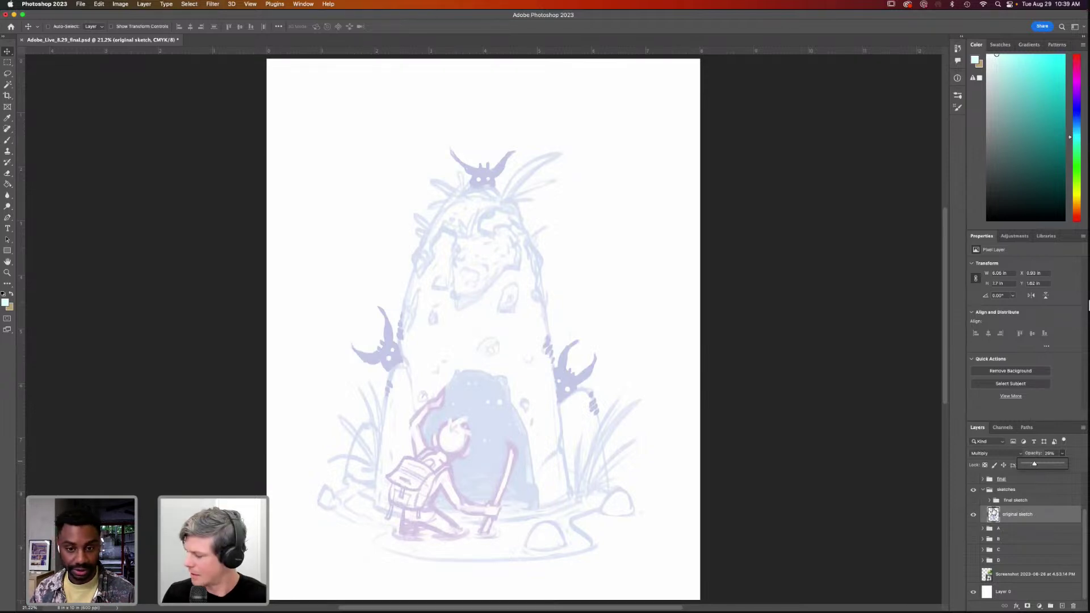
pyautogui.click(974, 500)
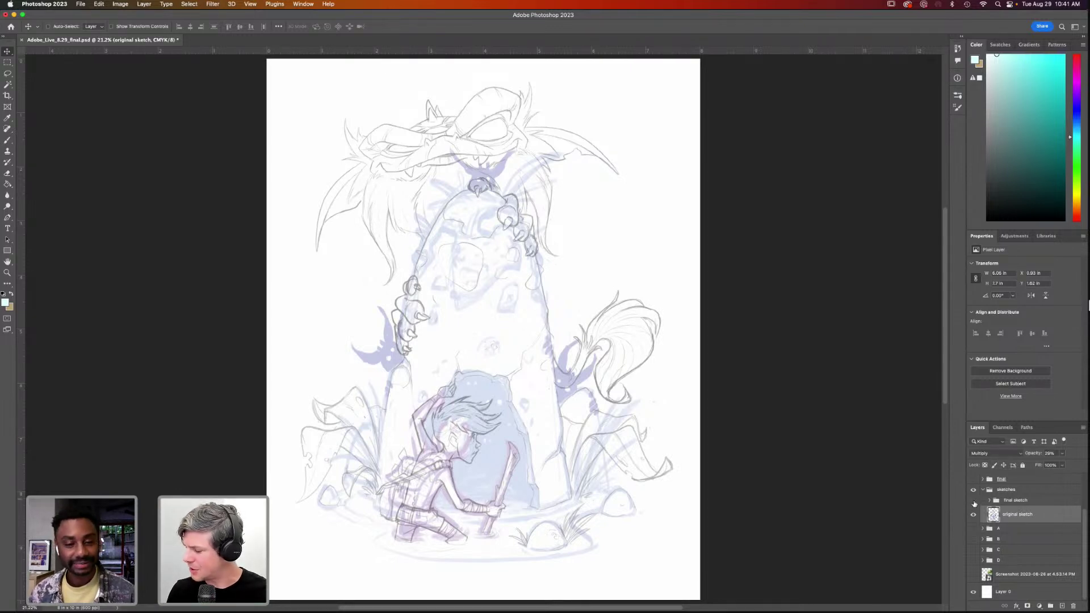
# Hide the final sketch group and restore the original sketch layer's opacity to 100%
pyautogui.click(974, 500)
pyautogui.moveTo(1061, 455); pyautogui.dragTo(1082, 464)
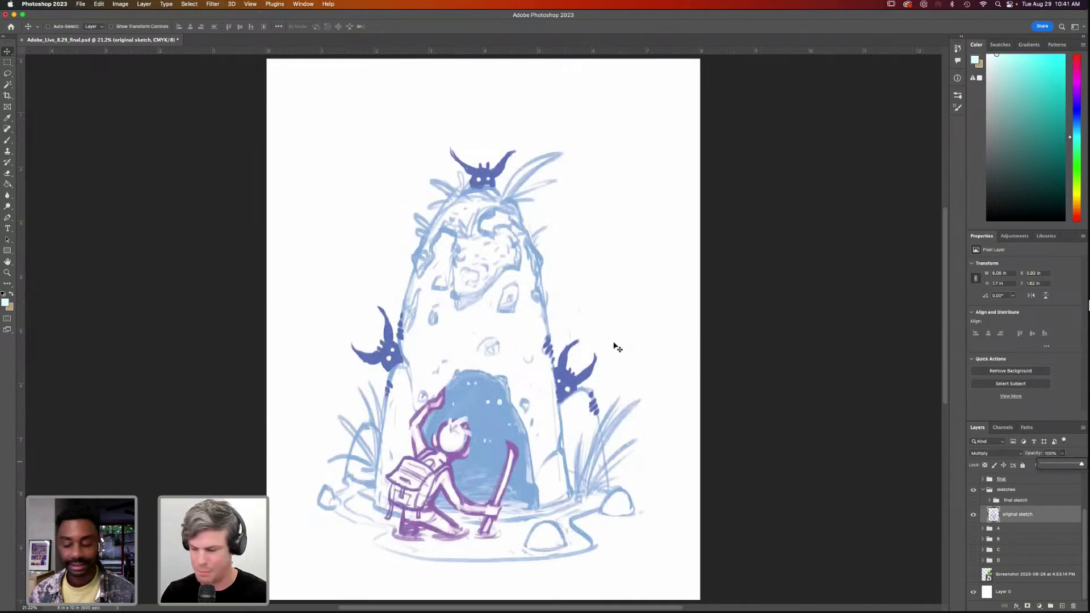
# Open the brush library, choose the soft texture tapered brush, enlarge it and pick a bright turquoise foreground colour
pyautogui.press('F5')
pyautogui.click(803, 94)
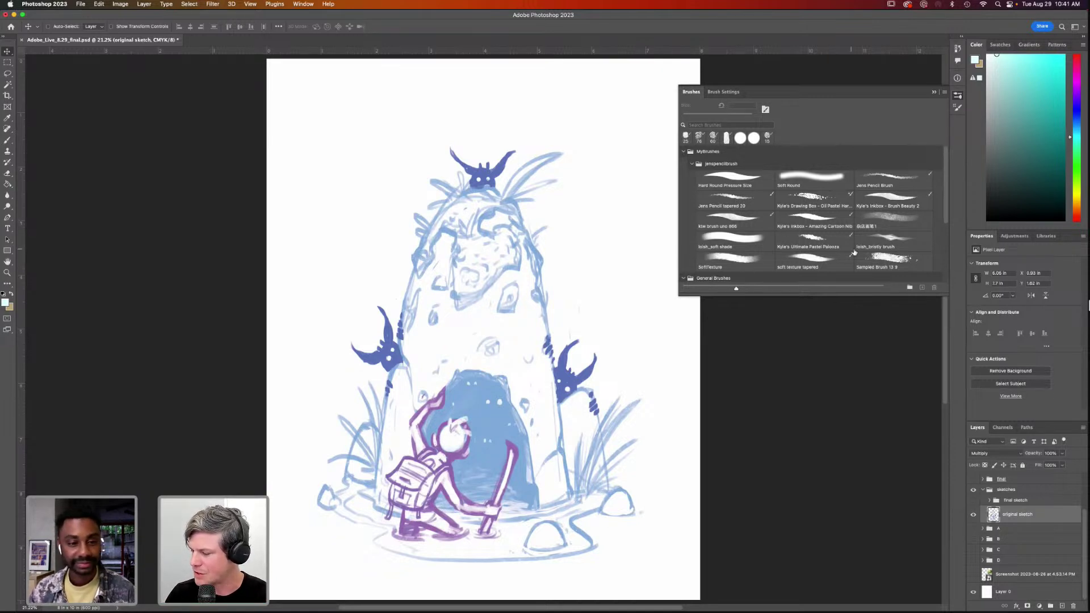
pyautogui.click(813, 259)
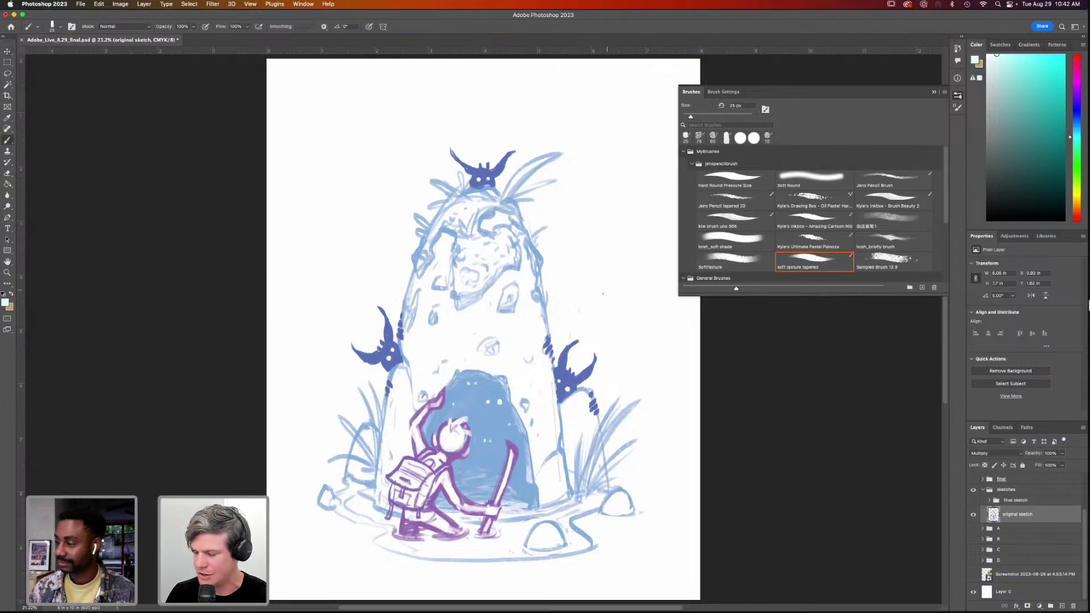
pyautogui.press(']')
pyautogui.press(']')
pyautogui.click(1040, 73)
# Paint turquoise test strokes in the empty area beside the tower's right edge to demonstrate the soft texture tapered brush
pyautogui.moveTo(616, 189)
pyautogui.mouseDown()
pyautogui.moveTo(576, 261)
pyautogui.moveTo(580, 285)
pyautogui.moveTo(637, 354)
pyautogui.moveTo(662, 454)
pyautogui.moveTo(684, 406)
pyautogui.moveTo(658, 352)
pyautogui.mouseUp()
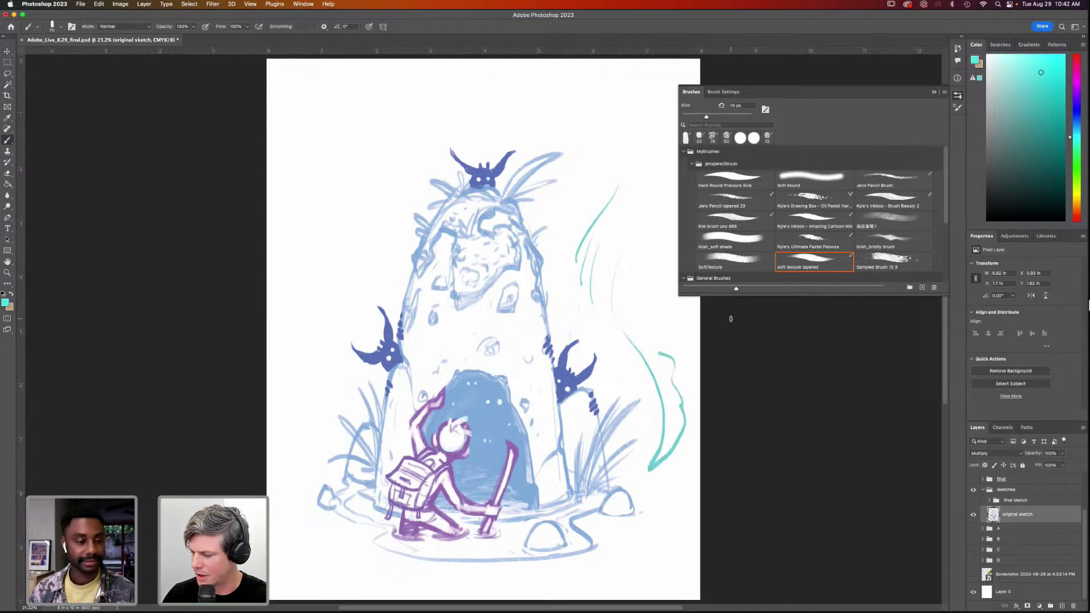
pyautogui.moveTo(559, 235)
pyautogui.mouseDown()
pyautogui.moveTo(572, 216)
pyautogui.moveTo(555, 244)
pyautogui.mouseUp()
pyautogui.moveTo(583, 217)
pyautogui.mouseDown()
pyautogui.moveTo(562, 270)
pyautogui.moveTo(577, 324)
pyautogui.mouseUp()
pyautogui.moveTo(567, 290)
pyautogui.mouseDown()
pyautogui.moveTo(556, 293)
pyautogui.moveTo(556, 270)
pyautogui.moveTo(614, 244)
pyautogui.moveTo(627, 187)
pyautogui.moveTo(559, 187)
pyautogui.mouseUp()
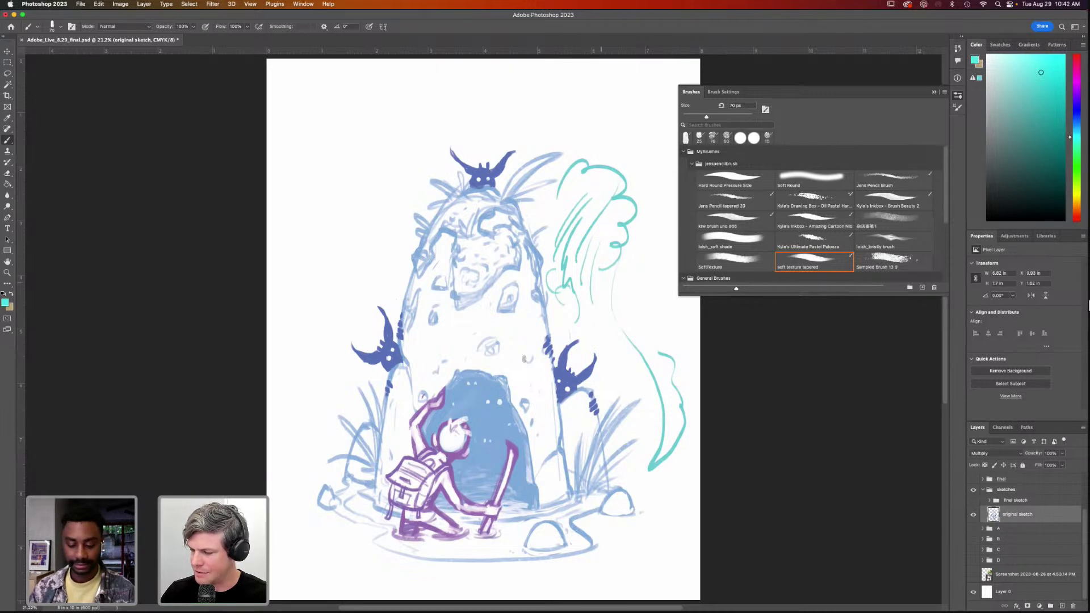
# Switch to the Jens Pencil tapered 20 brush, enlarge it and sketch thin test strokes on the tower's left side
pyautogui.click(740, 198)
pyautogui.press(']')
pyautogui.moveTo(373, 211); pyautogui.dragTo(342, 321)
pyautogui.moveTo(351, 273)
pyautogui.mouseDown()
pyautogui.moveTo(372, 226)
pyautogui.moveTo(351, 325)
pyautogui.mouseUp()
pyautogui.moveTo(401, 234)
pyautogui.mouseDown()
pyautogui.moveTo(389, 200)
pyautogui.moveTo(326, 311)
pyautogui.moveTo(331, 326)
pyautogui.mouseUp()
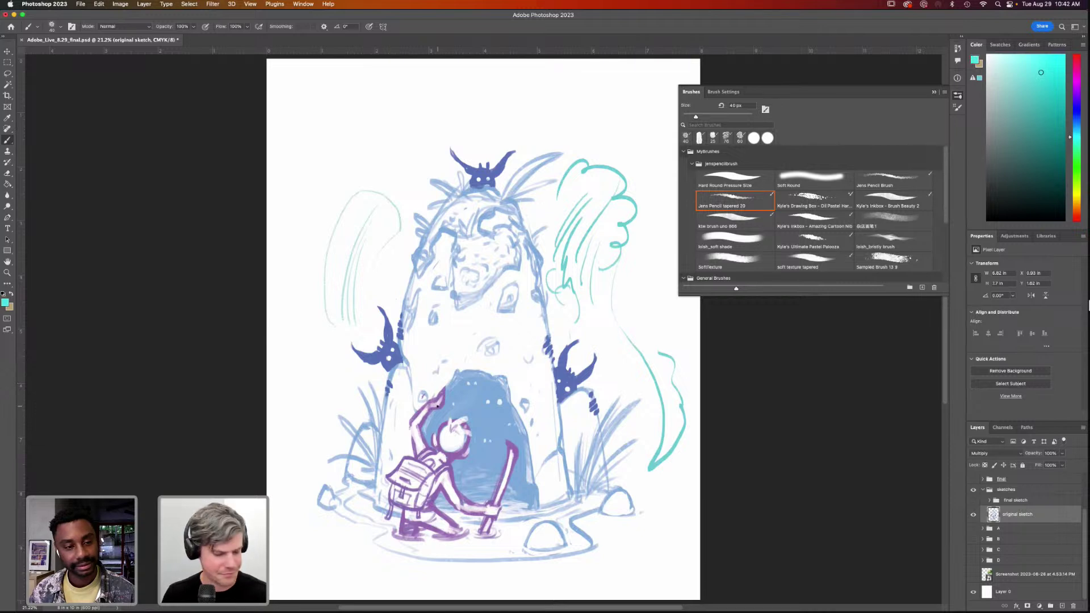
# Undo all the turquoise test strokes on both sides of the tower
pyautogui.press('super+z')
pyautogui.press('super+z')
pyautogui.press('super+z')
pyautogui.press('super+z')
pyautogui.press('super+z')
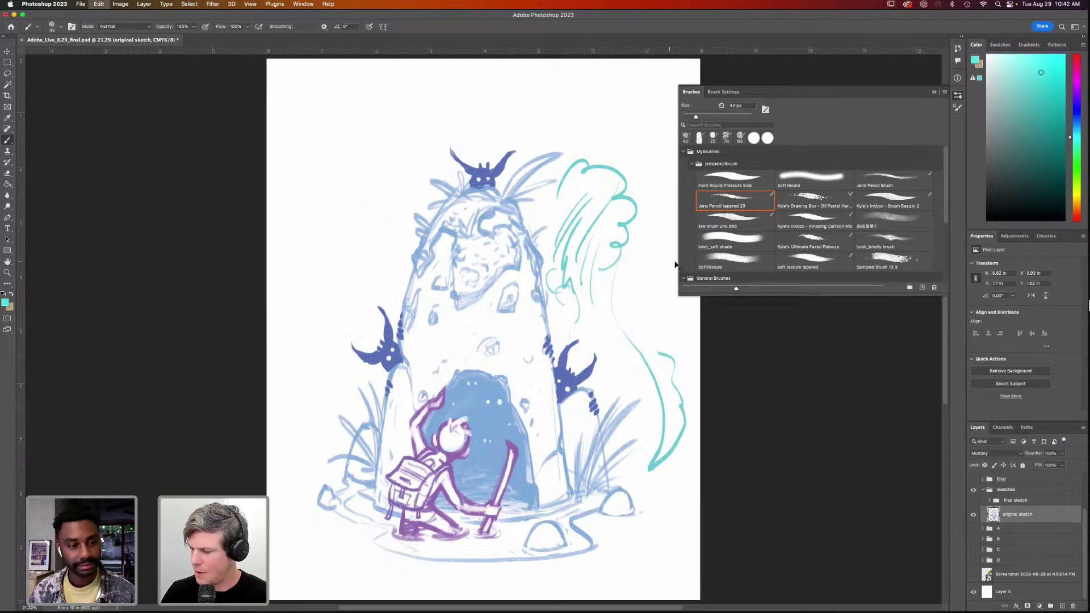
pyautogui.press('super+z')
pyautogui.press('super+z')
pyautogui.press('super+z')
pyautogui.press('super+z')
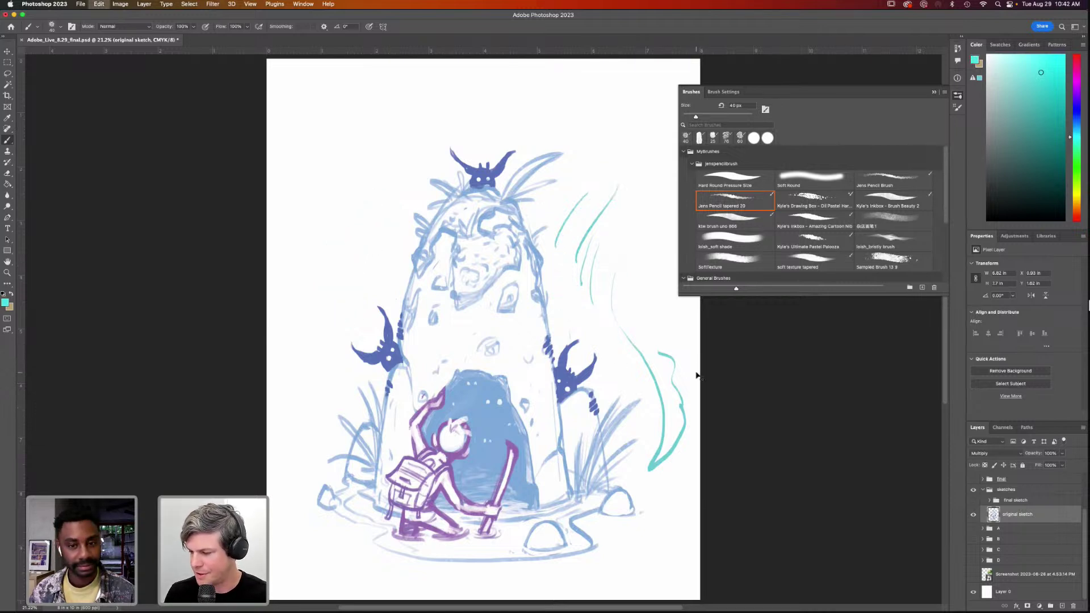
pyautogui.press('super+z')
pyautogui.press('super+z')
pyautogui.press('super+z')
pyautogui.press('super+z')
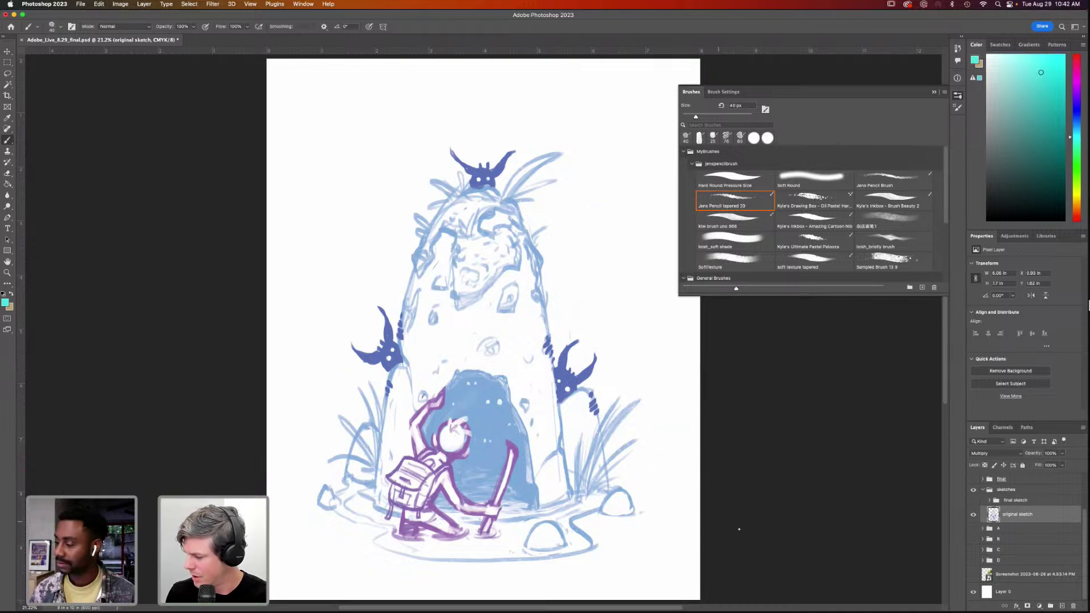
# Show the final sketch group, fade the original sketch layer to compare the two, and settle its opacity at about 66%
pyautogui.click(973, 500)
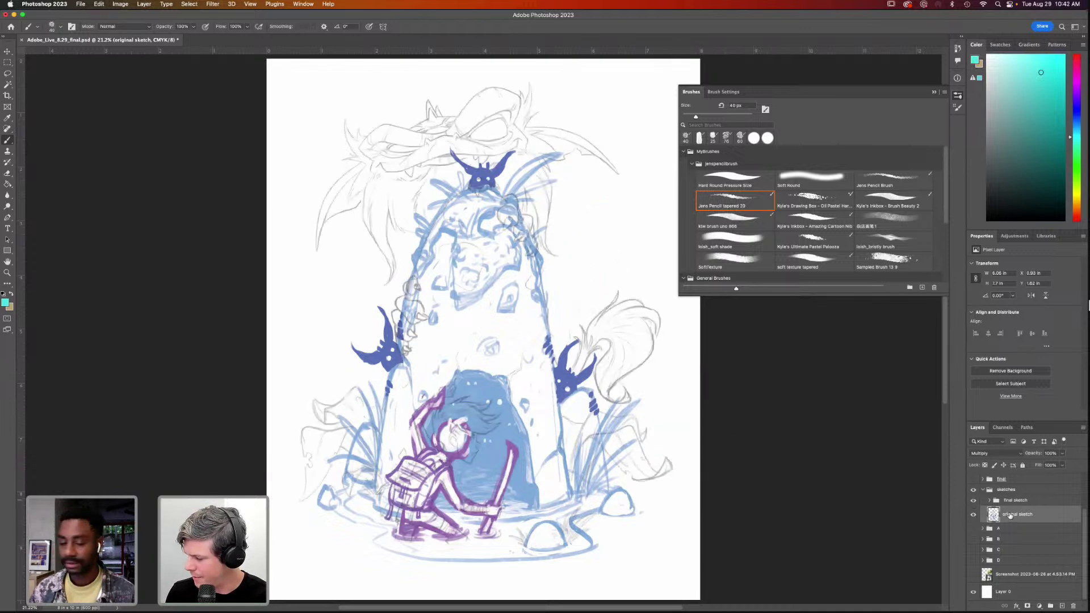
pyautogui.click(1062, 453)
pyautogui.moveTo(1064, 464); pyautogui.dragTo(1023, 465)
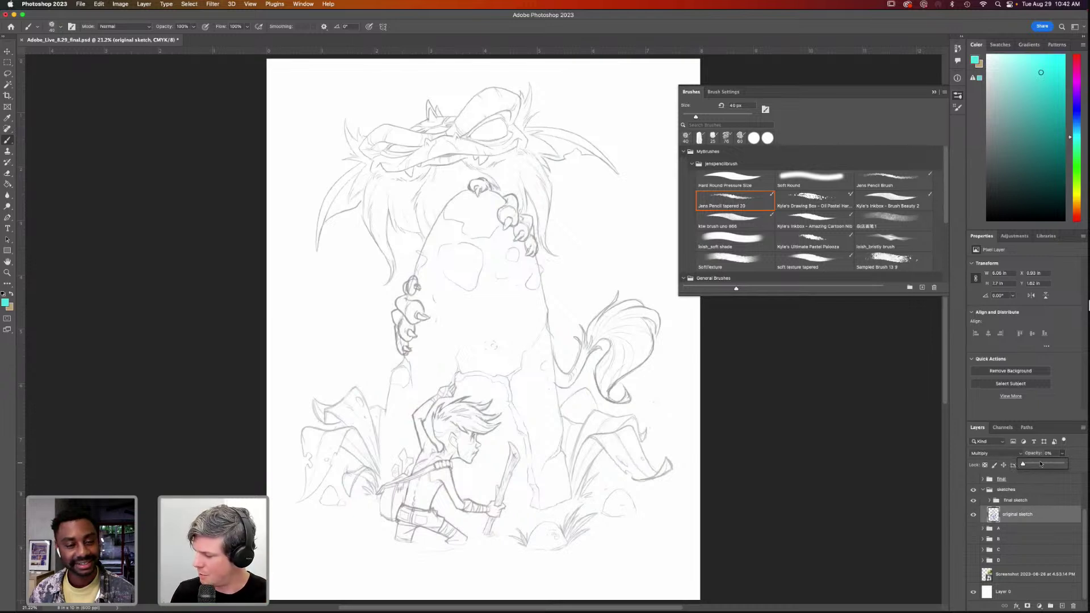
pyautogui.click(1040, 464)
pyautogui.moveTo(1041, 464); pyautogui.dragTo(1042, 461)
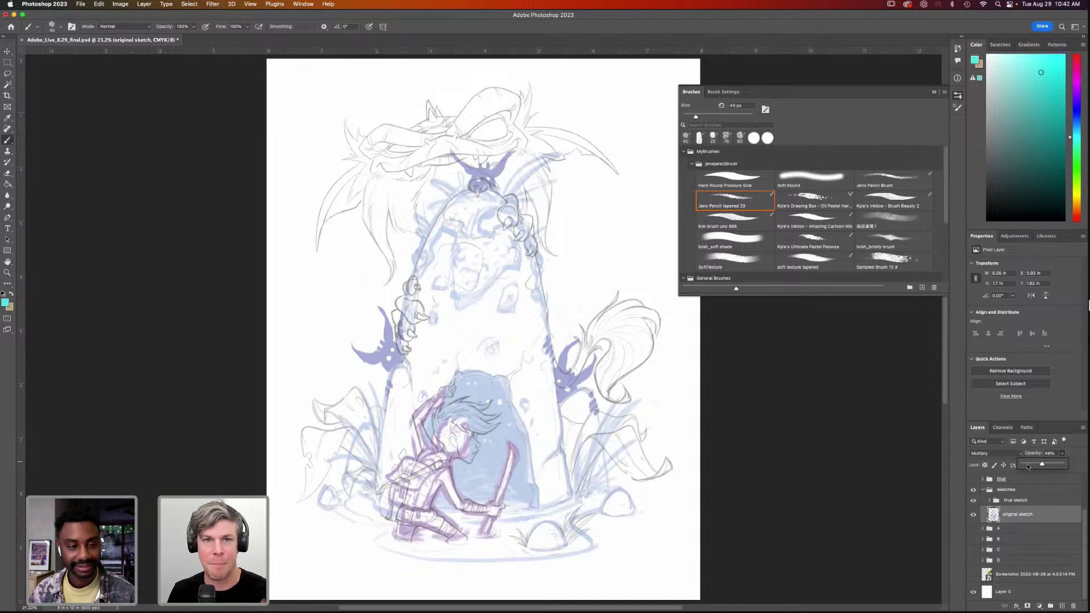
pyautogui.moveTo(1035, 466); pyautogui.dragTo(1048, 463)
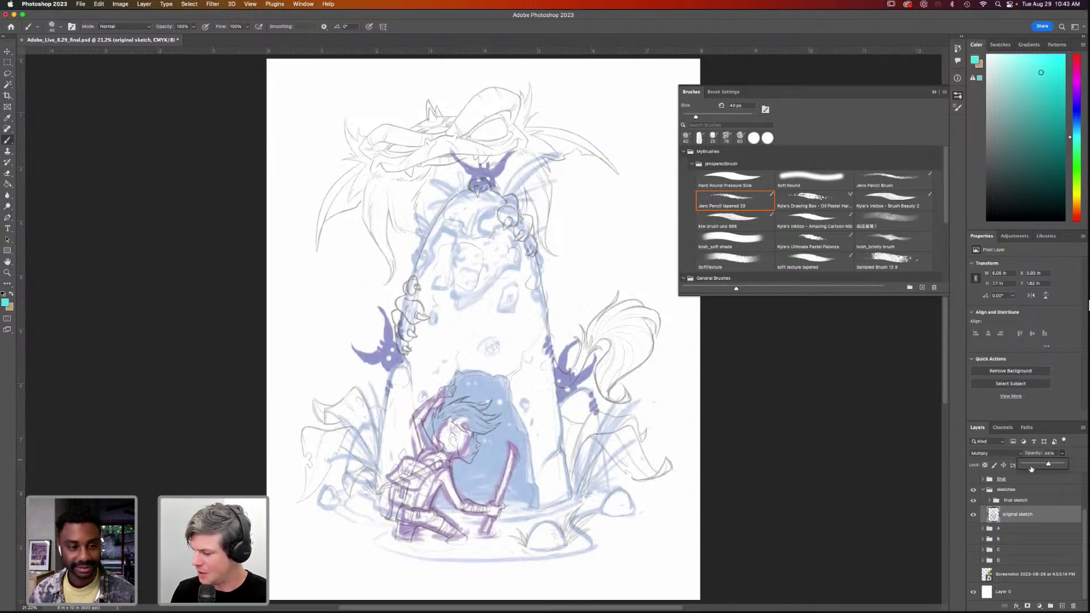
# Toggle the final sketch group for comparison and hide the original sketch layer so only the final sketch shows
pyautogui.click(973, 500)
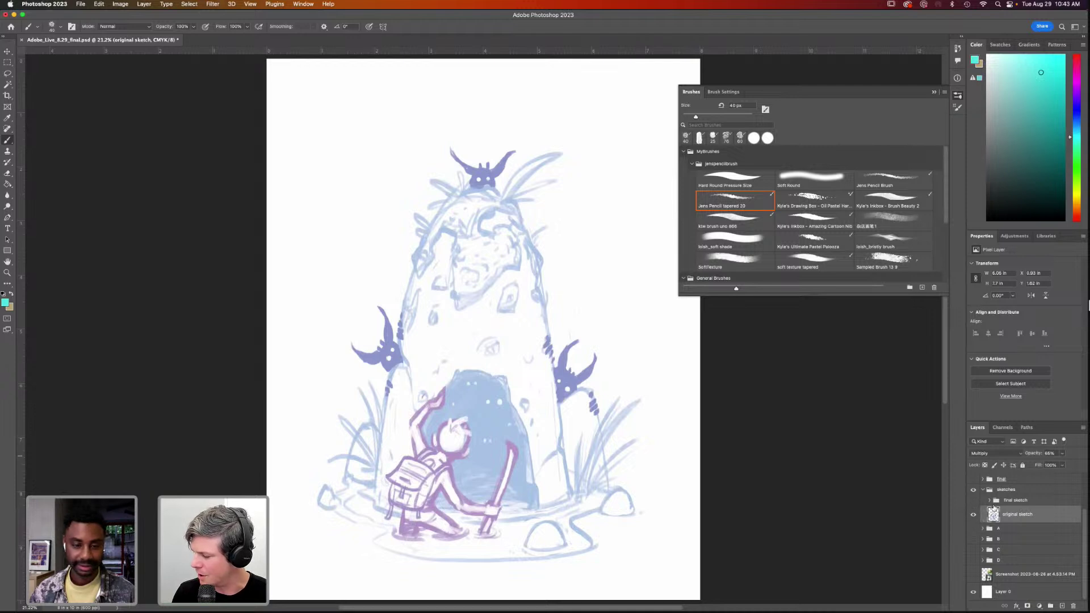
pyautogui.click(973, 501)
pyautogui.click(974, 515)
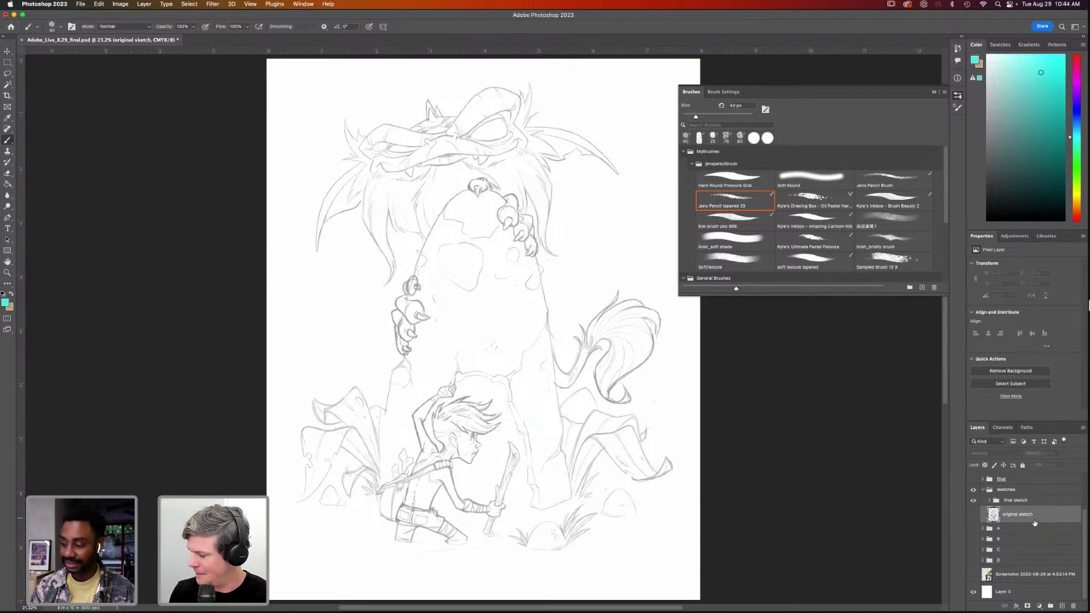
# On a new layer, circle the boy's bag and mark his hands and foot with turquoise arrows, and delete that layer
pyautogui.click(1062, 605)
pyautogui.moveTo(392, 439)
pyautogui.mouseDown()
pyautogui.moveTo(414, 506)
pyautogui.moveTo(386, 440)
pyautogui.mouseUp()
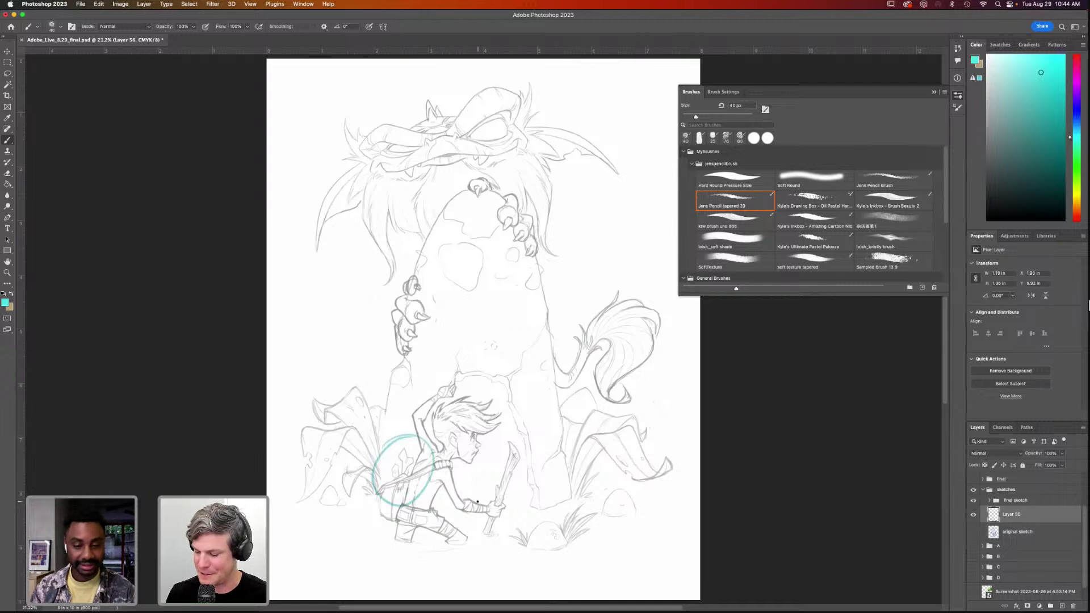
pyautogui.moveTo(479, 485)
pyautogui.mouseDown()
pyautogui.moveTo(484, 497)
pyautogui.moveTo(456, 527)
pyautogui.moveTo(457, 515)
pyautogui.mouseUp()
pyautogui.moveTo(443, 372)
pyautogui.mouseDown()
pyautogui.moveTo(445, 387)
pyautogui.moveTo(451, 382)
pyautogui.mouseUp()
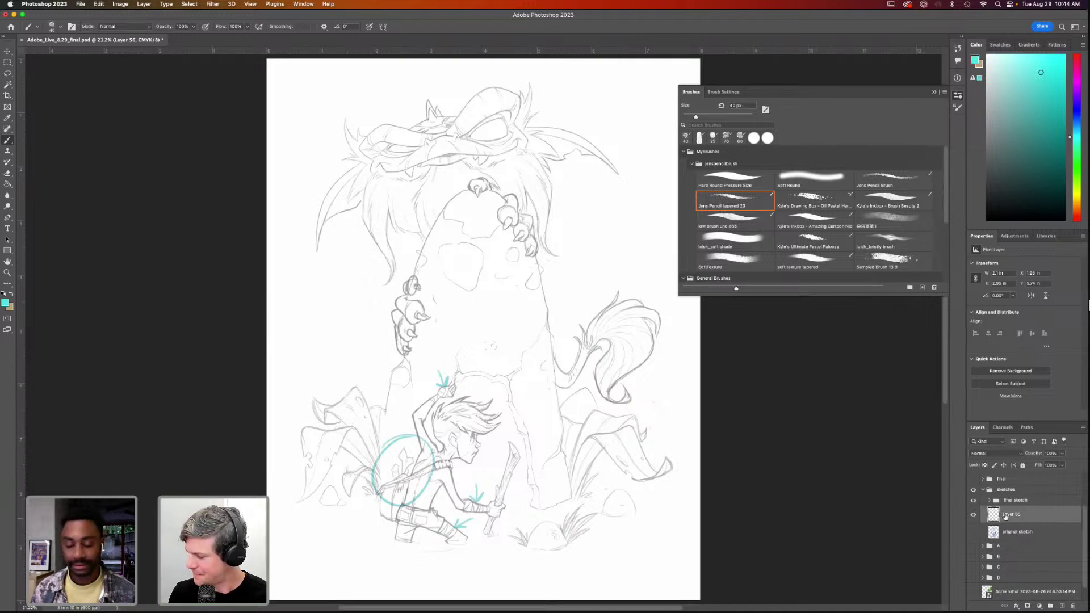
pyautogui.press('Delete')
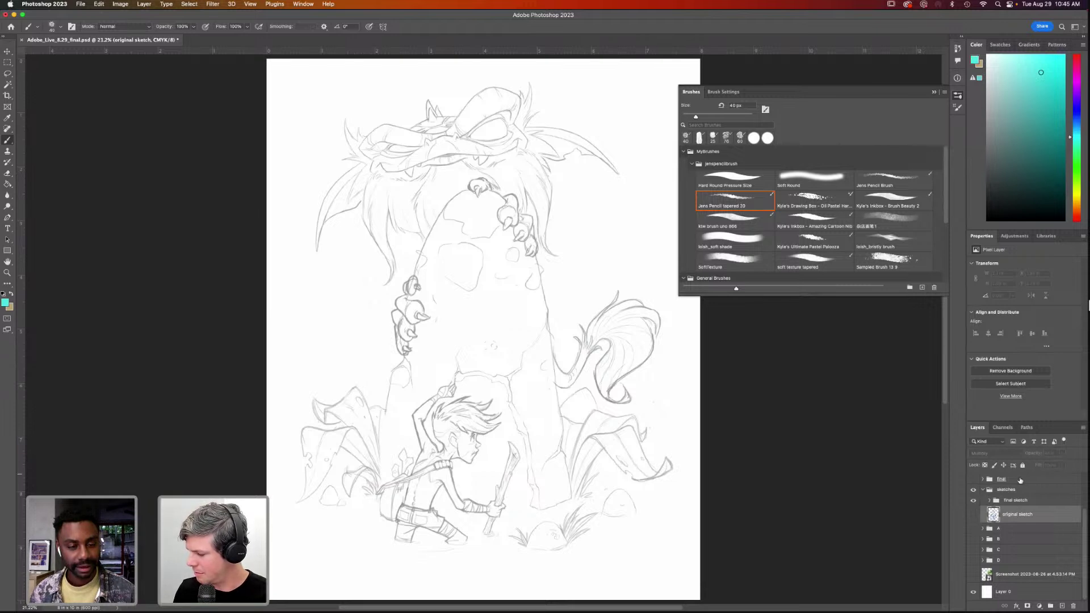
# Expand the final sketch group to view its separate layers, and collapse the whole sketches group
pyautogui.click(990, 500)
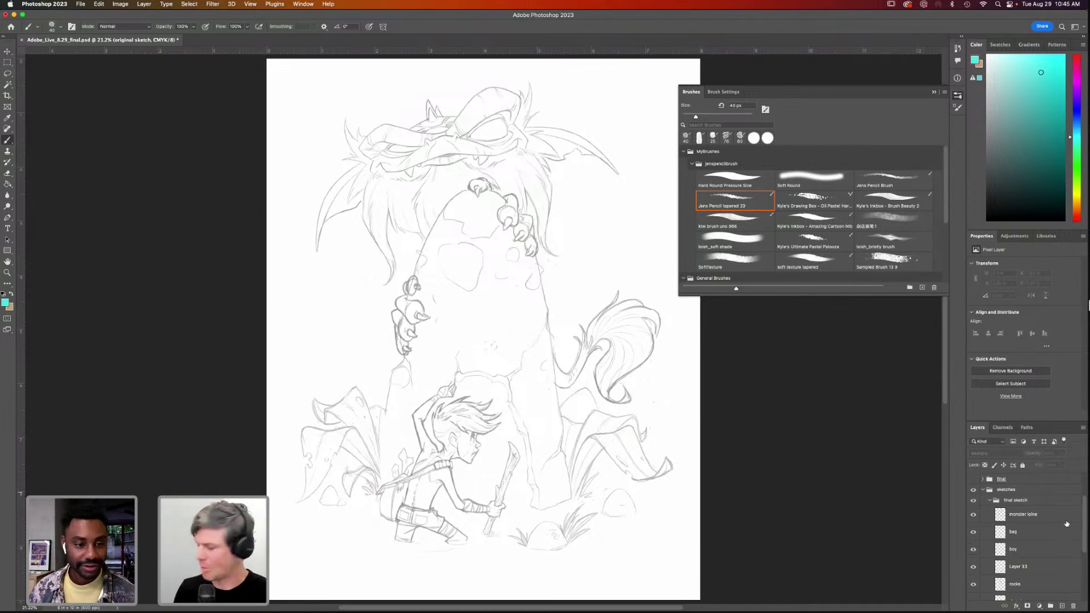
pyautogui.moveTo(1080, 511)
pyautogui.mouseDown()
pyautogui.moveTo(1081, 549)
pyautogui.moveTo(1086, 499)
pyautogui.mouseUp()
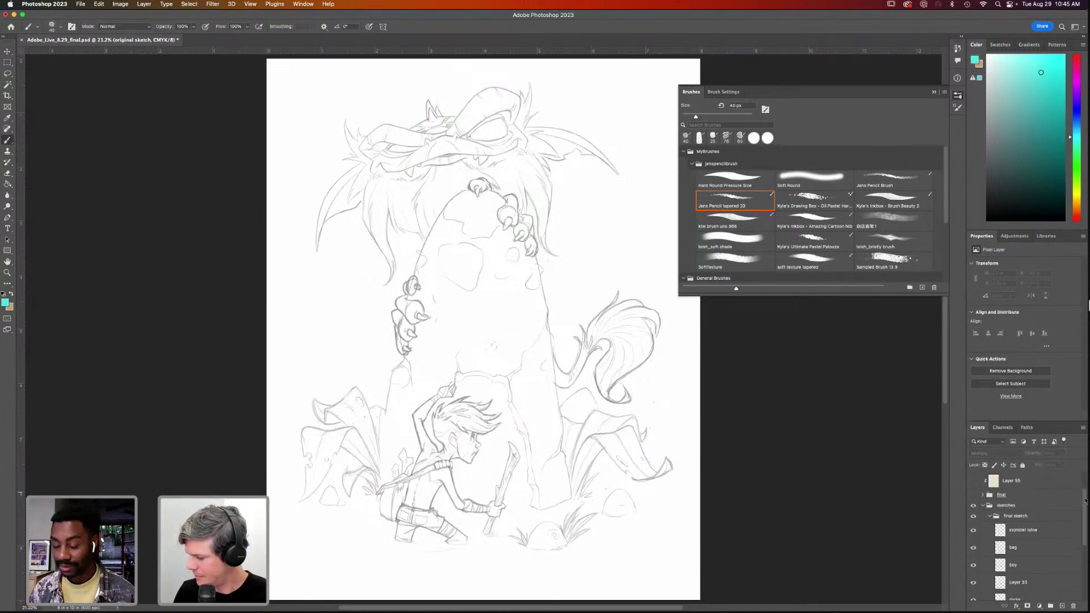
pyautogui.click(983, 505)
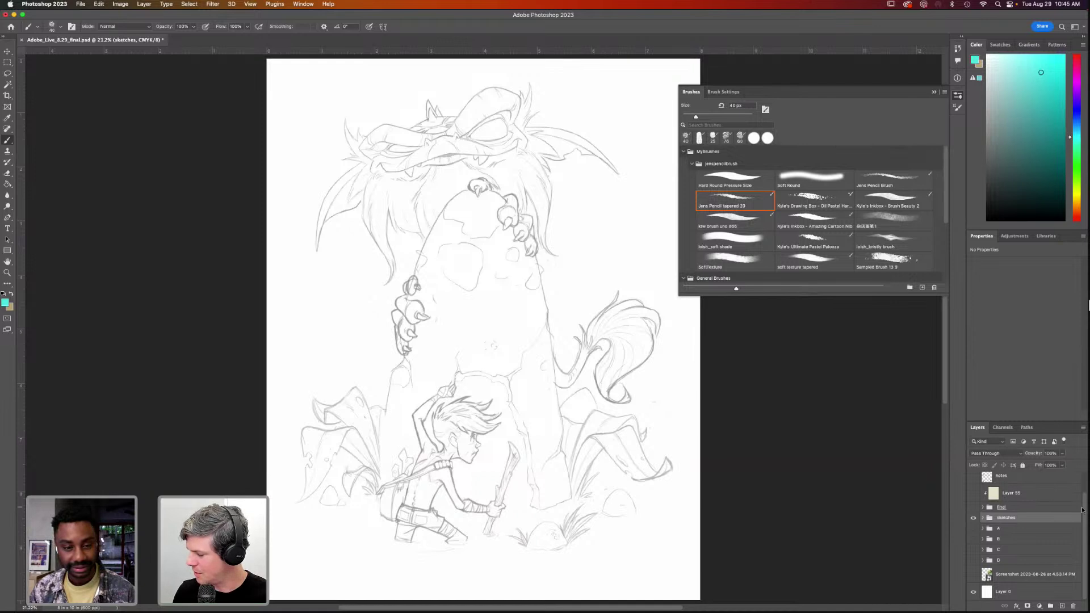
# Add a new layer below the sketches group and lasso the outline of the large rock, including its two legs
pyautogui.moveTo(1083, 510); pyautogui.dragTo(1083, 497)
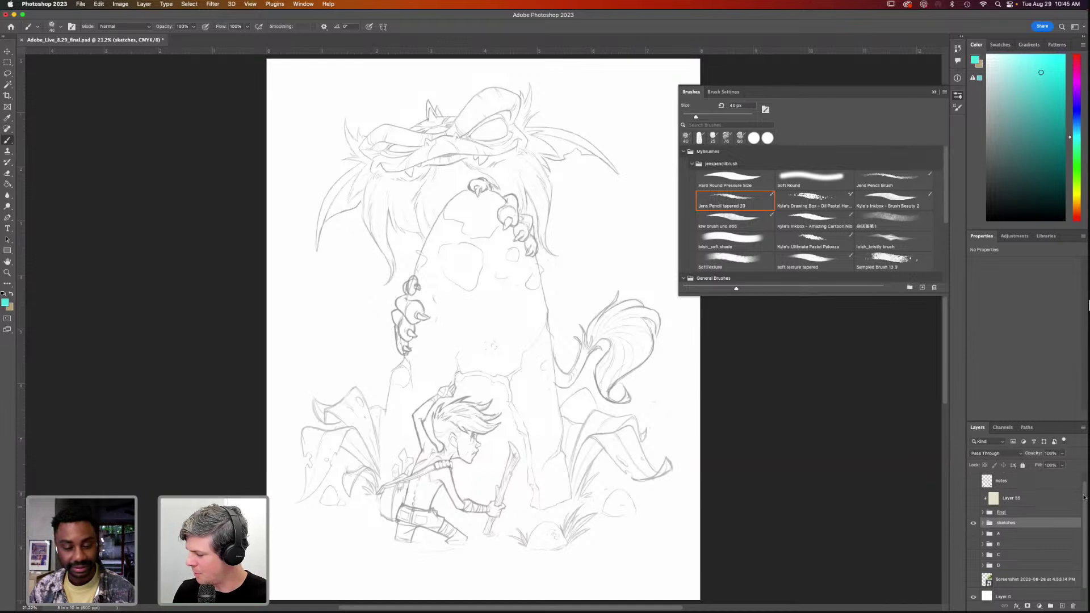
pyautogui.click(1062, 606)
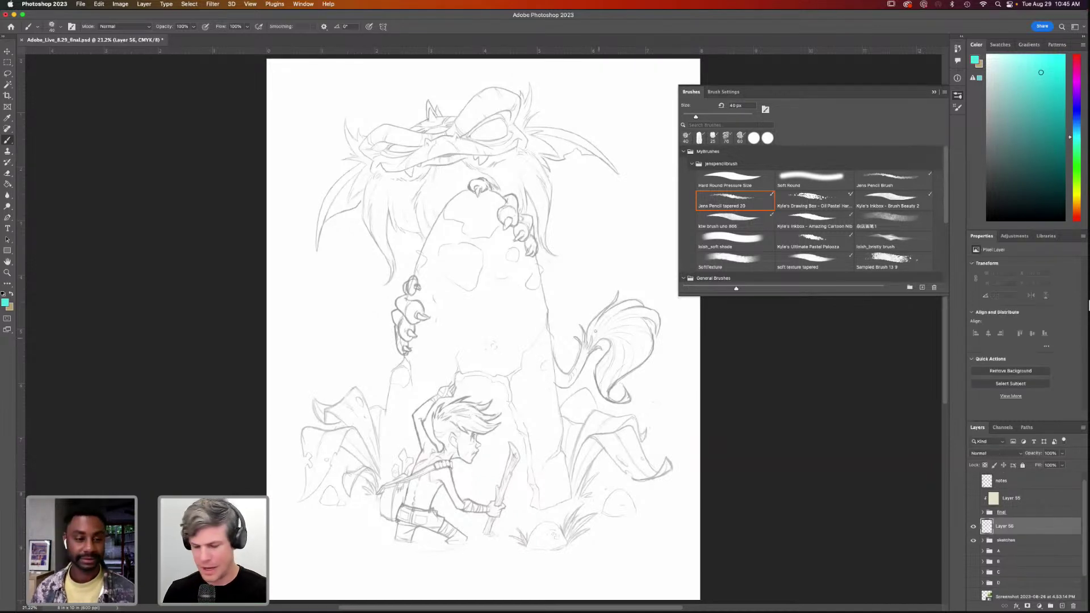
pyautogui.moveTo(1019, 528); pyautogui.dragTo(1016, 546)
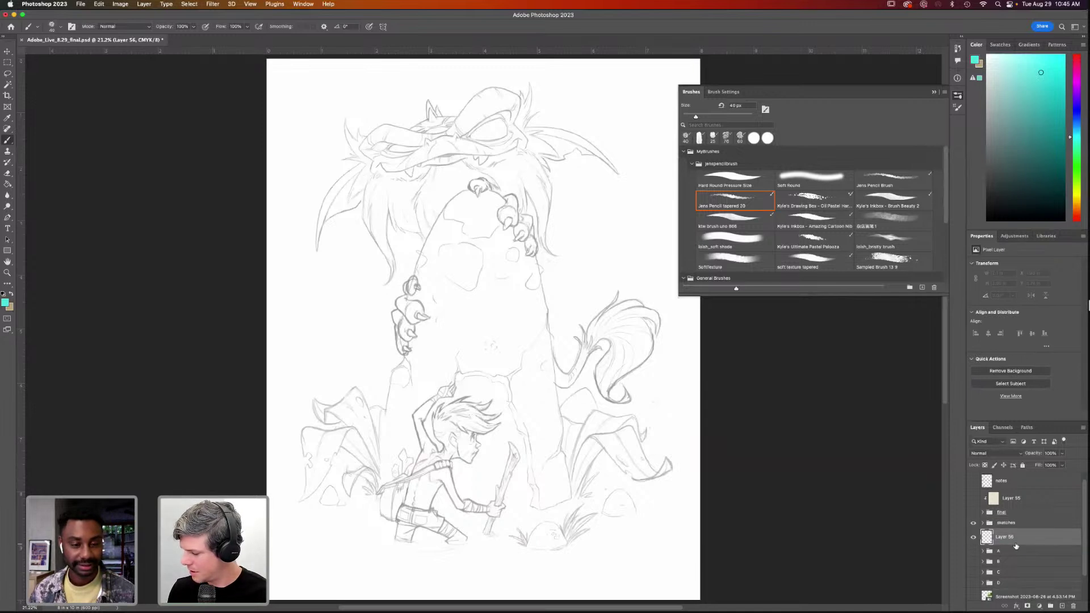
pyautogui.press('l')
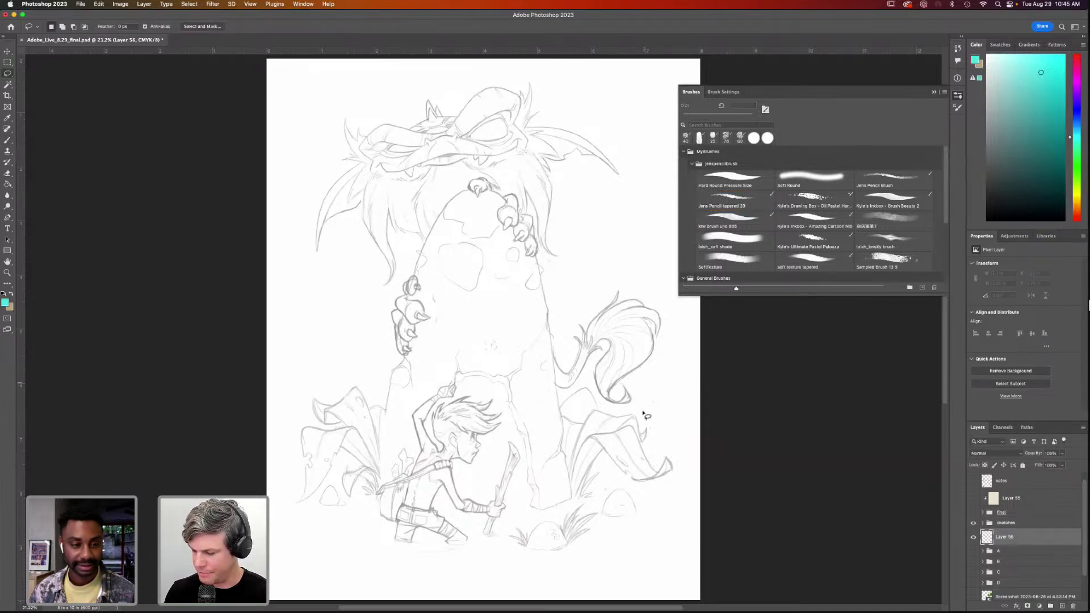
pyautogui.moveTo(572, 497)
pyautogui.mouseDown()
pyautogui.moveTo(540, 277)
pyautogui.moveTo(504, 204)
pyautogui.moveTo(474, 187)
pyautogui.moveTo(447, 202)
pyautogui.moveTo(415, 257)
pyautogui.moveTo(374, 489)
pyautogui.moveTo(416, 511)
pyautogui.moveTo(418, 435)
pyautogui.moveTo(450, 385)
pyautogui.moveTo(487, 379)
pyautogui.moveTo(509, 392)
pyautogui.moveTo(533, 506)
pyautogui.moveTo(572, 500)
pyautogui.mouseUp()
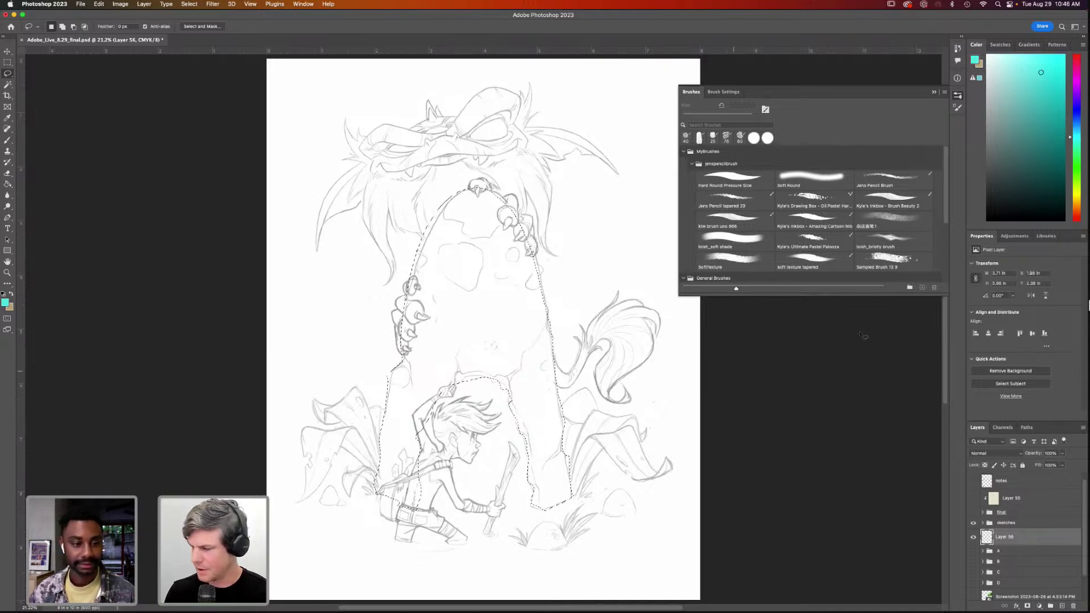
# Fill the rock selection with a muted purple as a flat silhouette, and clear the selection
pyautogui.click(1076, 95)
pyautogui.moveTo(1076, 96)
pyautogui.mouseDown()
pyautogui.moveTo(1076, 78)
pyautogui.moveTo(1001, 114)
pyautogui.mouseUp()
pyautogui.press('g')
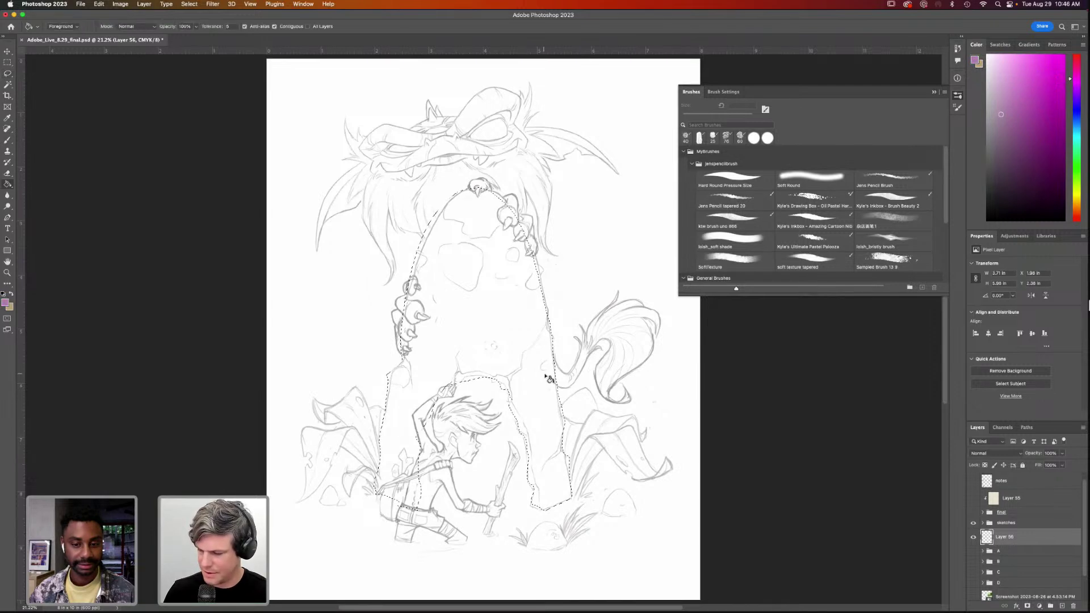
pyautogui.click(549, 380)
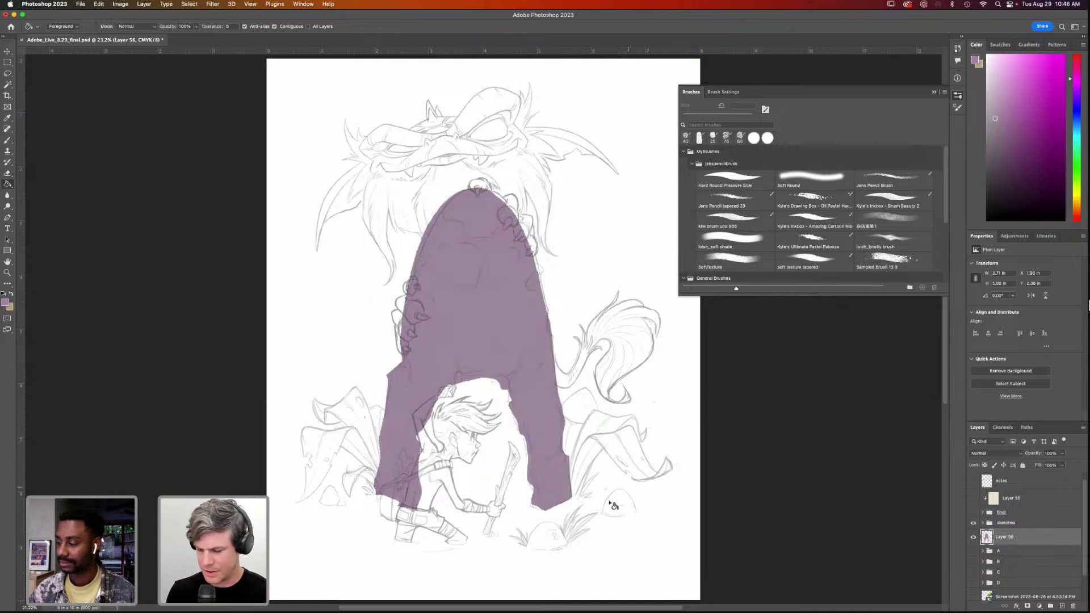
pyautogui.press('super+d')
# On another new layer above the rock silhouette, lasso the outline of the boy with his bag and stick
pyautogui.press('l')
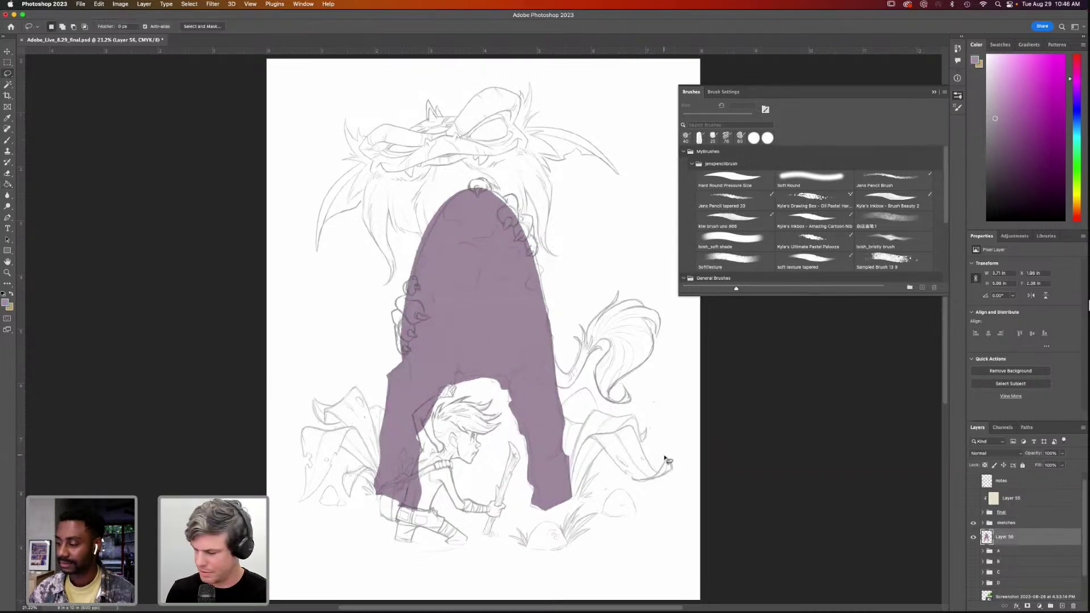
pyautogui.click(1062, 607)
pyautogui.moveTo(510, 451)
pyautogui.mouseDown()
pyautogui.moveTo(498, 503)
pyautogui.moveTo(470, 505)
pyautogui.moveTo(455, 459)
pyautogui.moveTo(477, 464)
pyautogui.moveTo(478, 438)
pyautogui.moveTo(498, 425)
pyautogui.moveTo(461, 399)
pyautogui.moveTo(437, 419)
pyautogui.moveTo(443, 450)
pyautogui.moveTo(427, 427)
pyautogui.moveTo(456, 391)
pyautogui.moveTo(442, 395)
pyautogui.moveTo(423, 412)
pyautogui.moveTo(419, 472)
pyautogui.moveTo(413, 479)
pyautogui.moveTo(404, 454)
pyautogui.moveTo(406, 479)
pyautogui.moveTo(400, 468)
pyautogui.moveTo(381, 497)
pyautogui.moveTo(397, 541)
pyautogui.moveTo(469, 538)
pyautogui.moveTo(435, 504)
pyautogui.moveTo(453, 495)
pyautogui.moveTo(464, 514)
pyautogui.moveTo(492, 519)
pyautogui.moveTo(489, 535)
pyautogui.moveTo(507, 511)
pyautogui.moveTo(518, 445)
pyautogui.mouseUp()
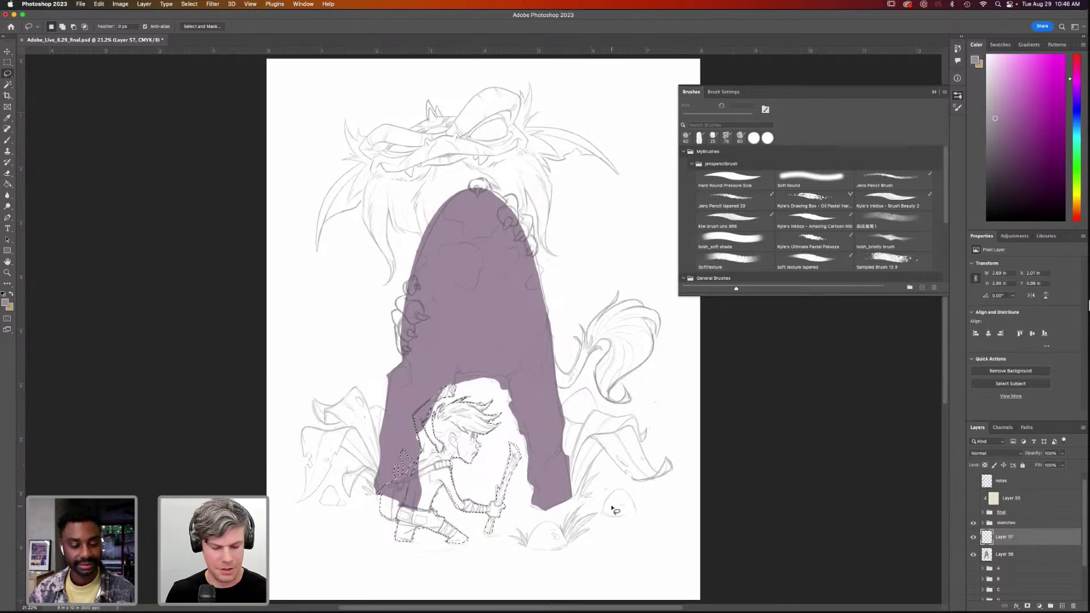
# Fill the boy selection with a light tan as a flat silhouette, and clear the selection
pyautogui.moveTo(1076, 182); pyautogui.dragTo(1077, 207)
pyautogui.click(1006, 76)
pyautogui.press('g')
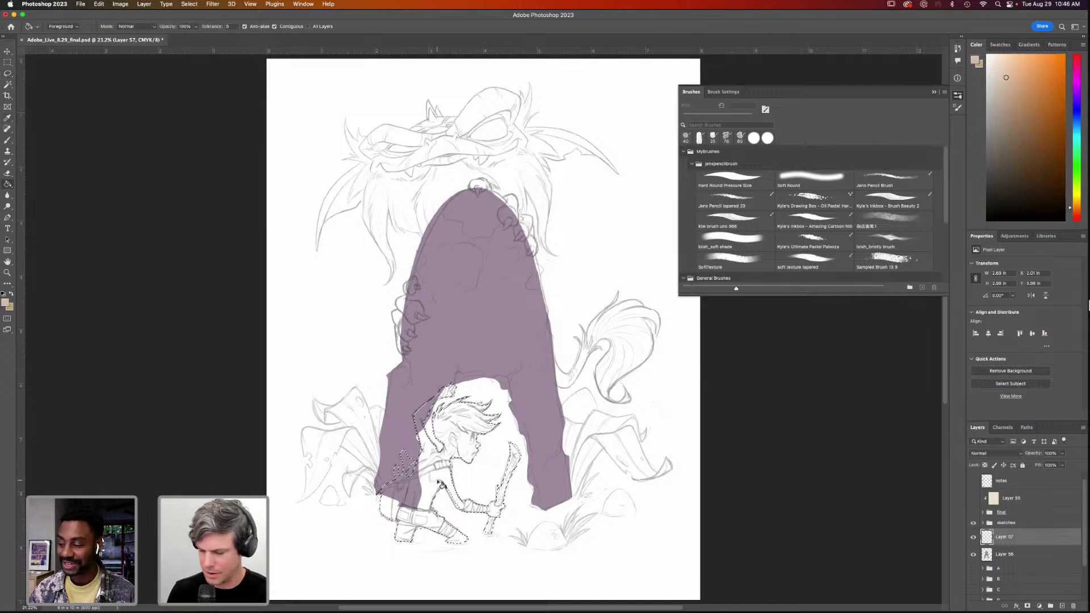
pyautogui.click(442, 483)
pyautogui.hotkey('ctrl', 'd')
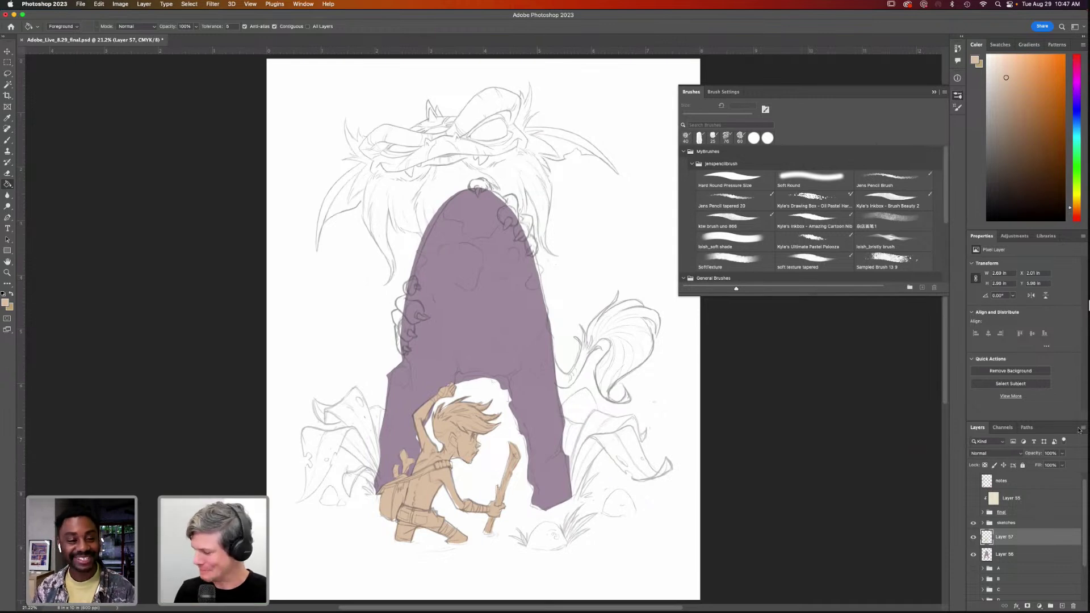
# Expand and hide the sketches group, and show the final group with its clean line art
pyautogui.press('z')
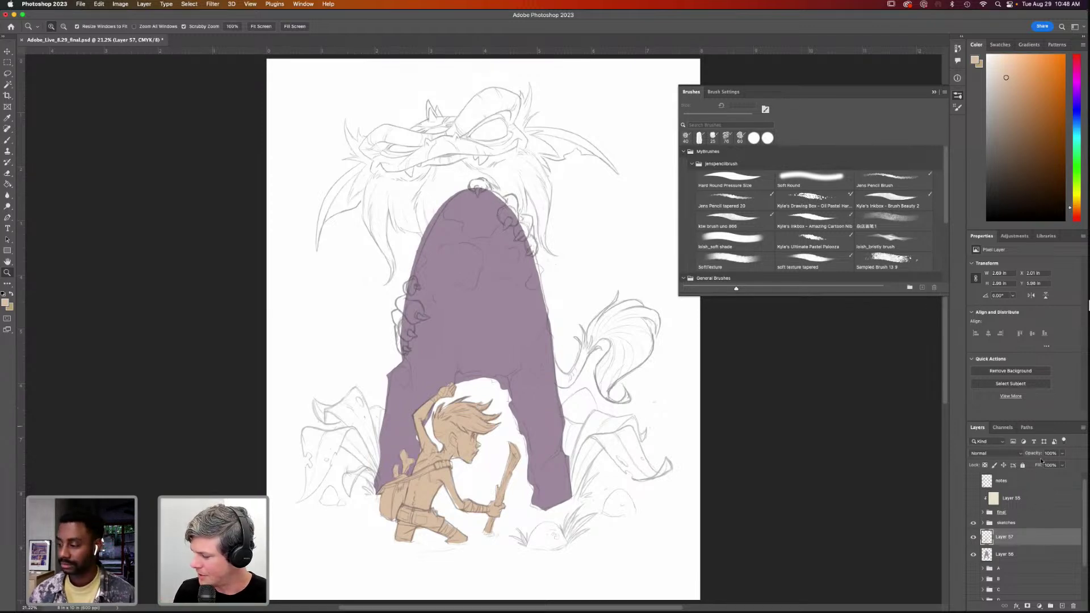
pyautogui.click(983, 523)
pyautogui.click(973, 523)
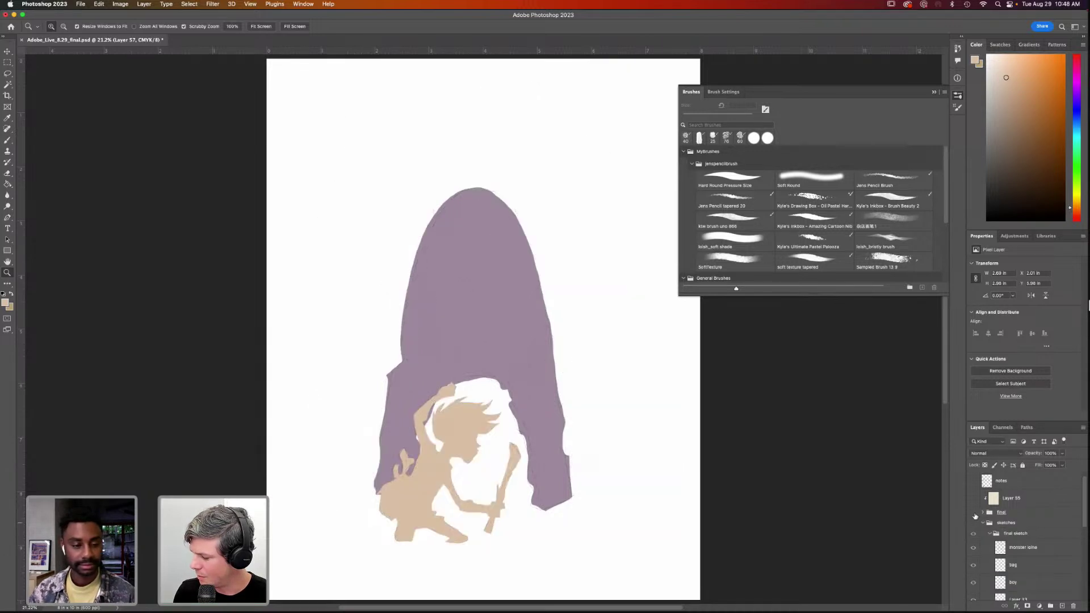
pyautogui.click(974, 512)
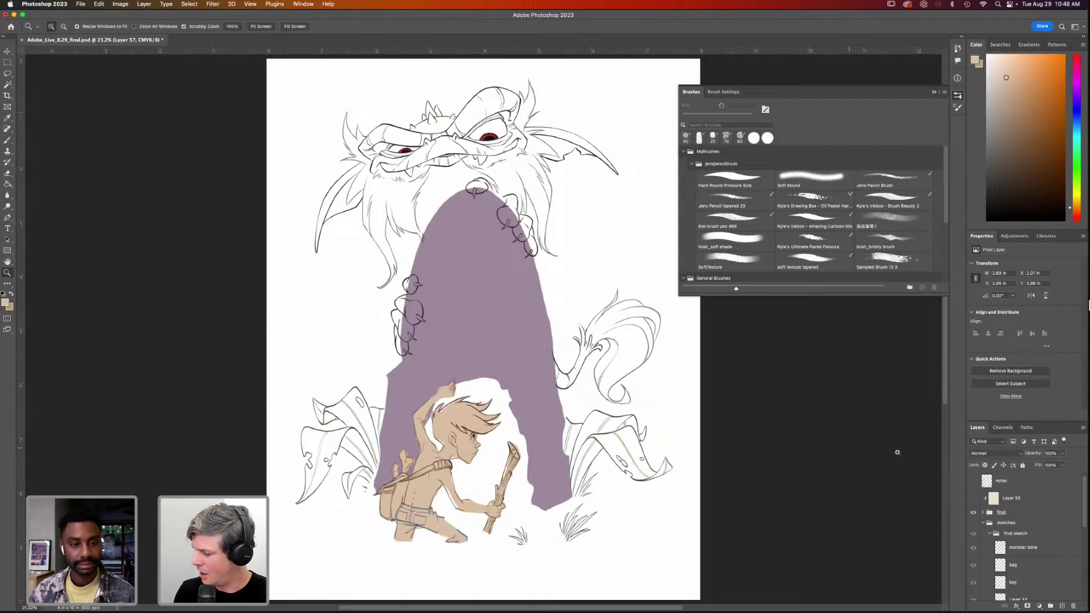
# Hide the tan boy and purple rock silhouette layers, Layer 57 and Layer 56, leaving only the line art
pyautogui.scroll(-4, 1082, 518)
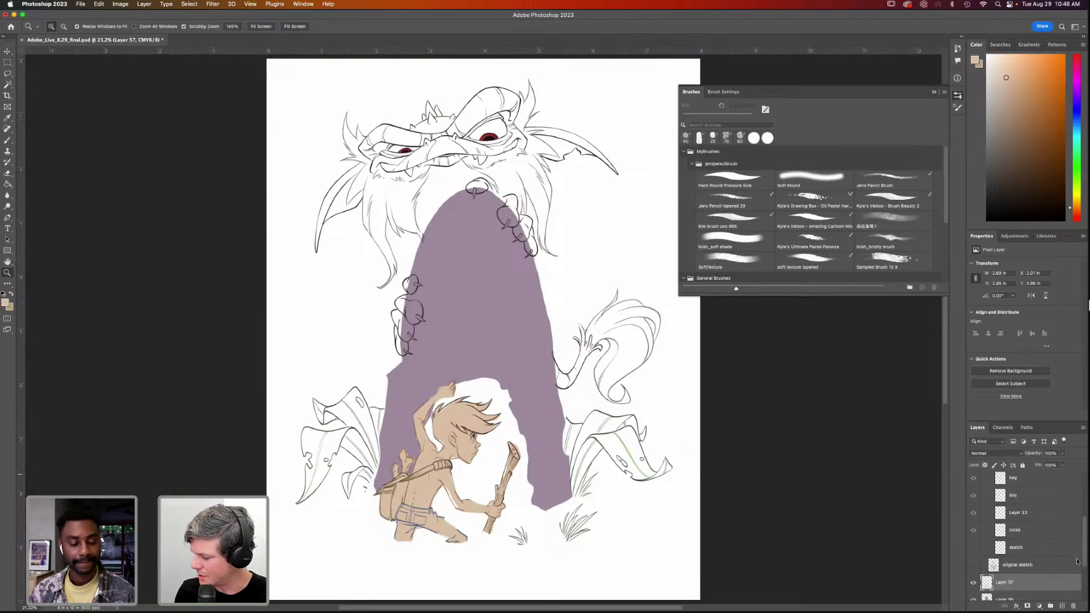
pyautogui.click(974, 565)
pyautogui.click(973, 582)
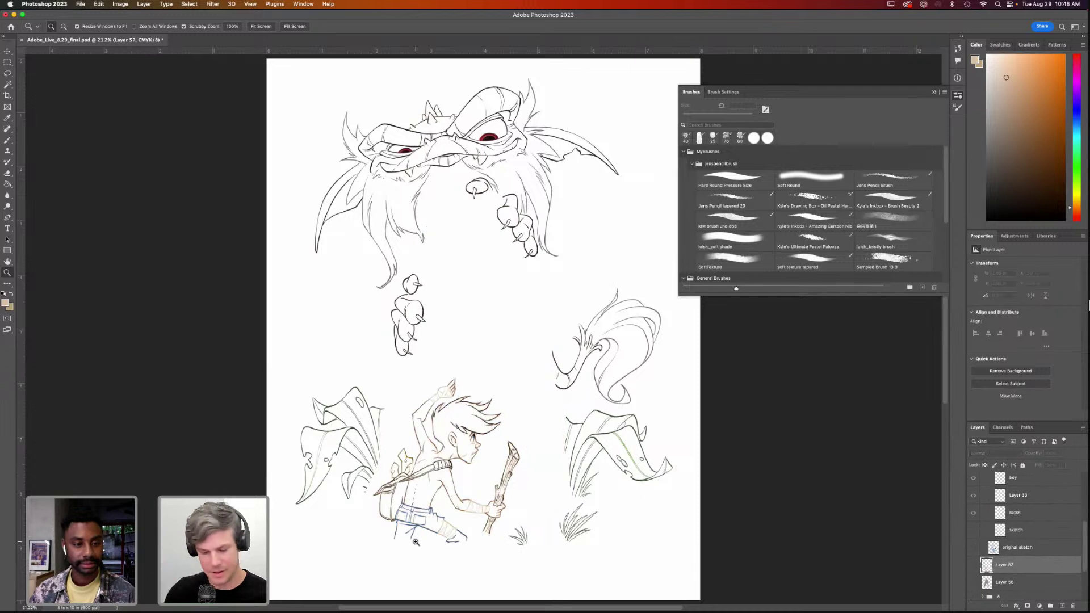
# Examine the coloured line art of the boy, his bag and stick up close, and review the whole page
pyautogui.moveTo(471, 446); pyautogui.dragTo(959, 96)
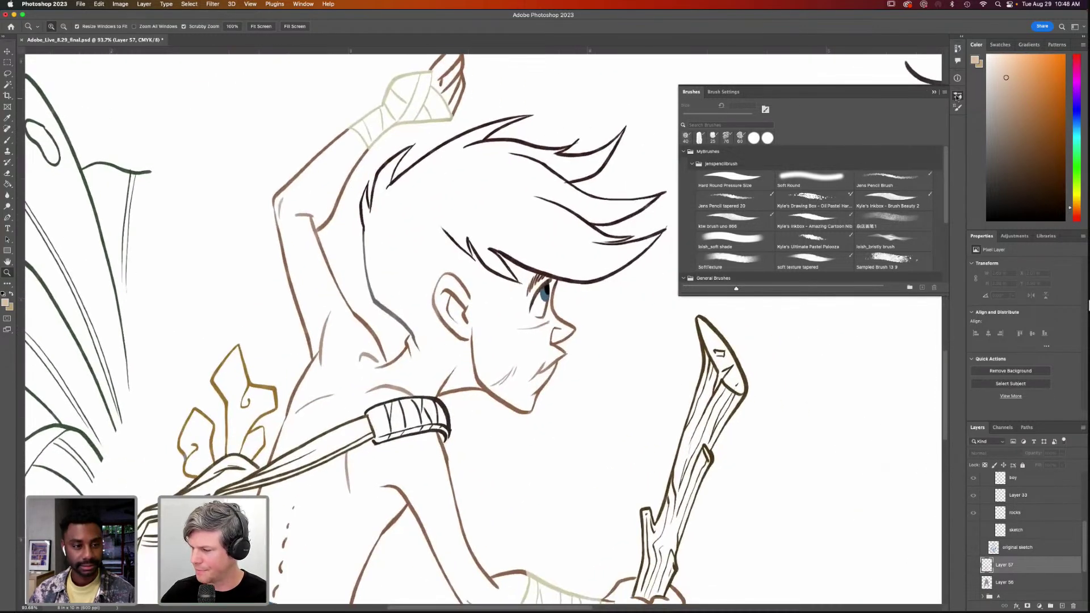
pyautogui.scroll(-4, 603, 383)
pyautogui.hscroll(-6, 603, 383)
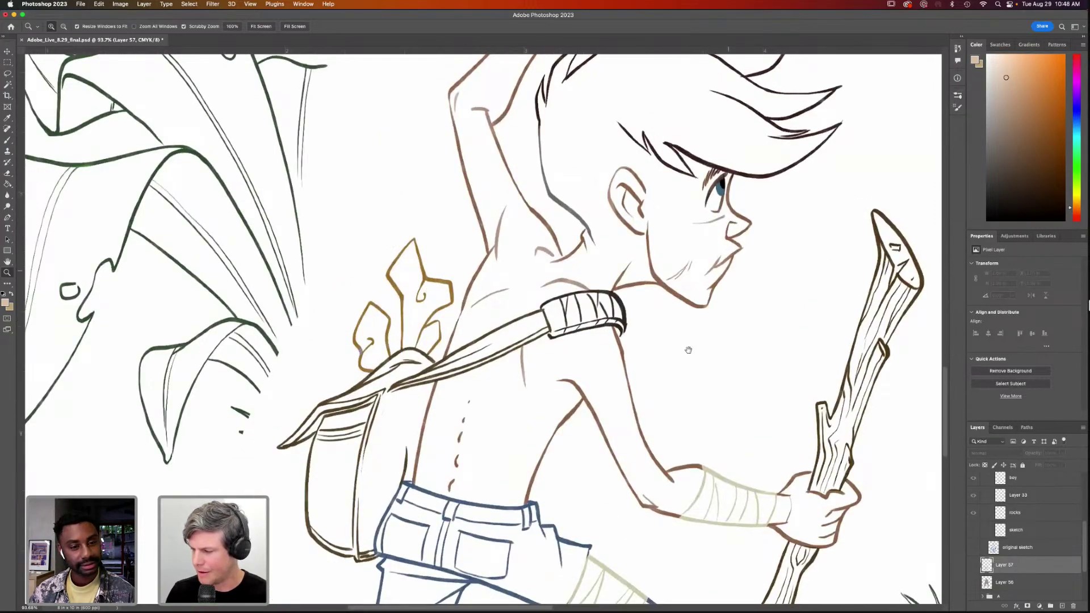
pyautogui.scroll(-10, 688, 350)
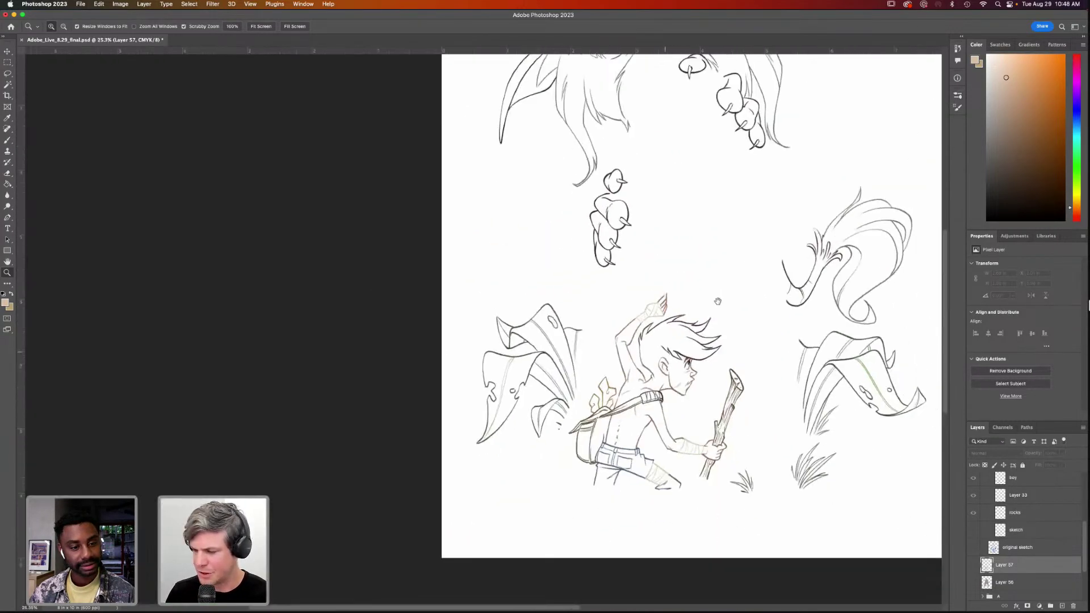
pyautogui.moveTo(718, 302); pyautogui.dragTo(565, 393)
pyautogui.moveTo(647, 406); pyautogui.dragTo(625, 423)
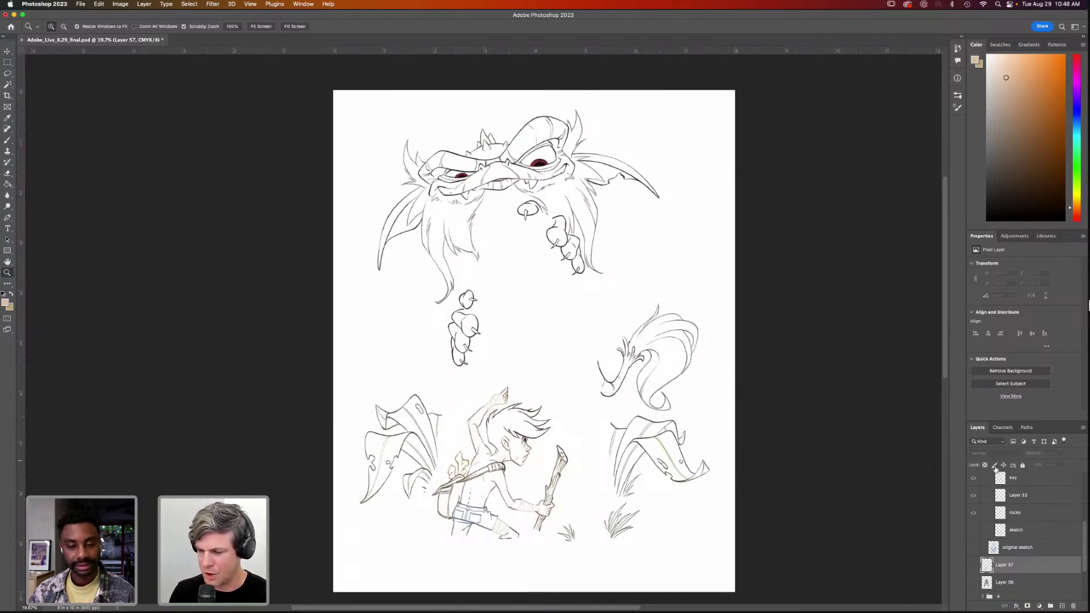
# In the final group, show the flat colour layers of the boy and the monster
pyautogui.scroll(3, 1086, 510)
pyautogui.scroll(3, 1087, 511)
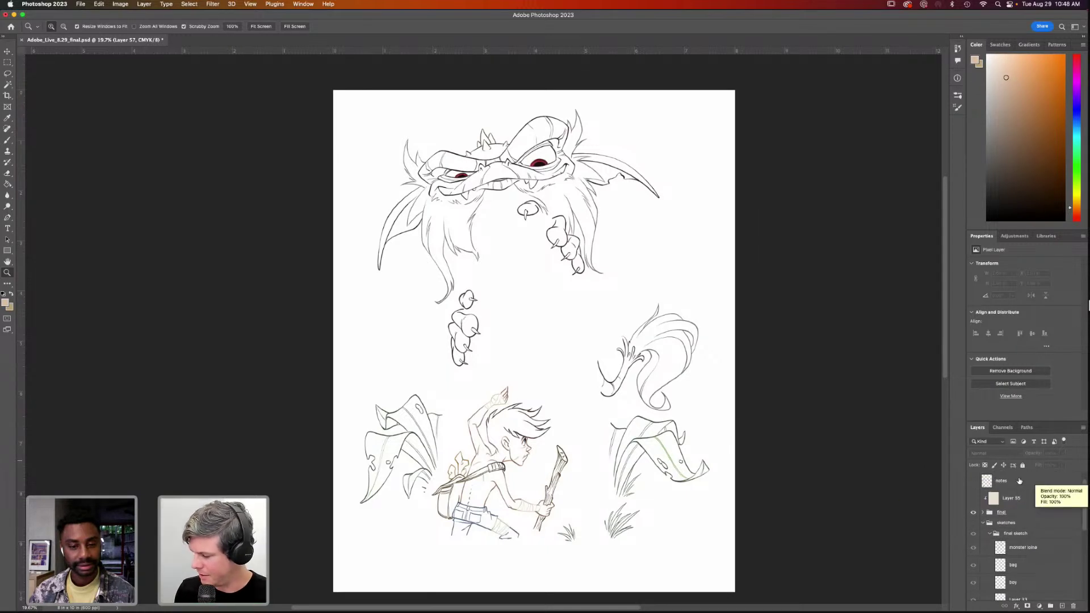
pyautogui.scroll(-5, 1083, 493)
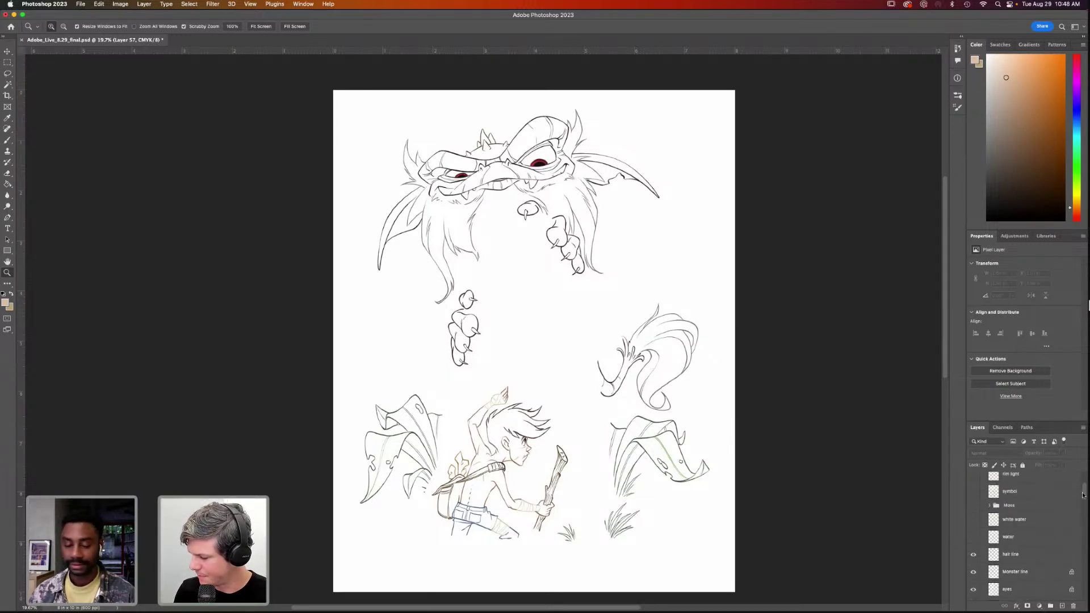
pyautogui.scroll(-5, 1083, 493)
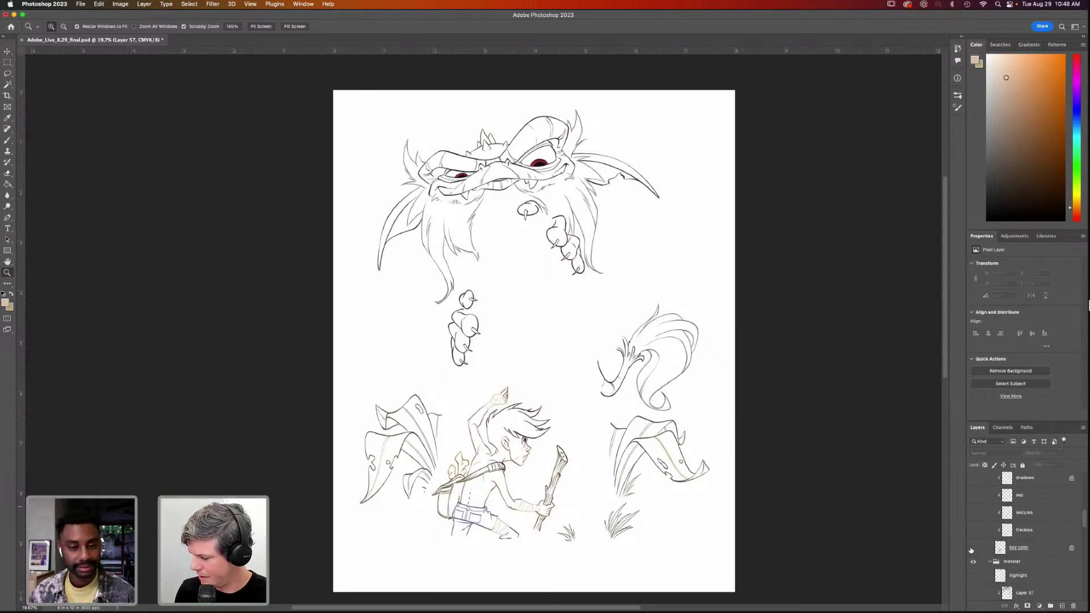
pyautogui.click(973, 548)
pyautogui.scroll(-5, 1083, 519)
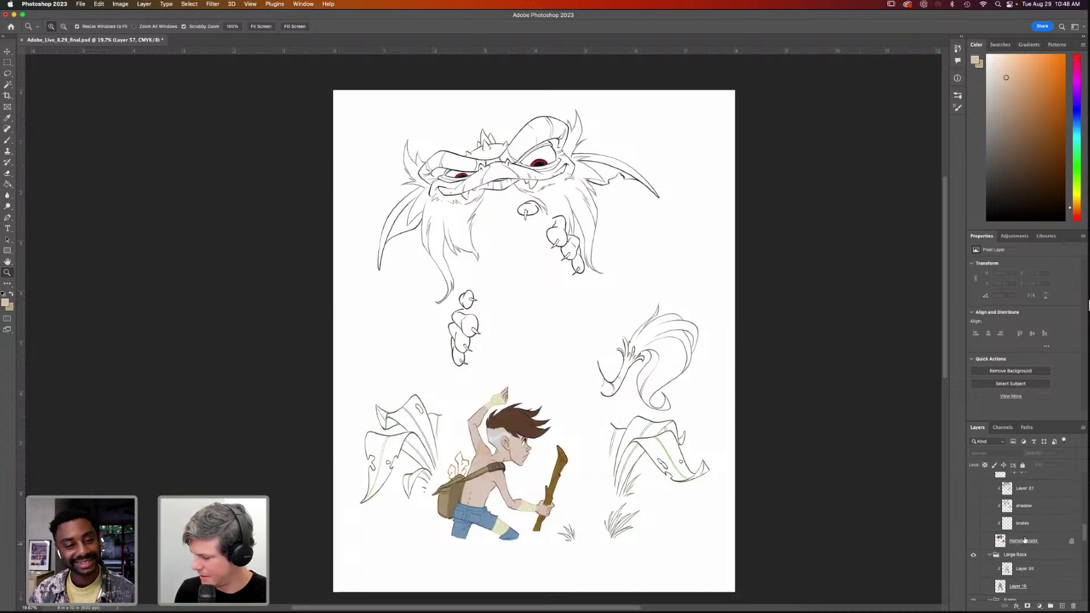
pyautogui.click(973, 541)
# Show the base colour layers of the large rock and the plants
pyautogui.scroll(-4, 1083, 532)
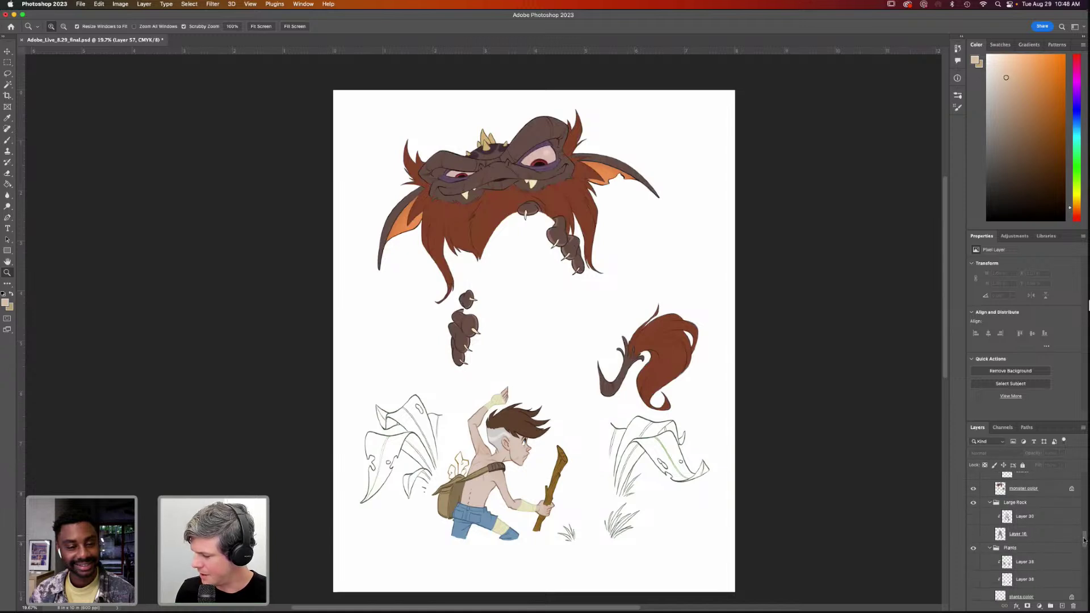
pyautogui.click(974, 516)
pyautogui.scroll(-3, 1081, 545)
pyautogui.click(973, 527)
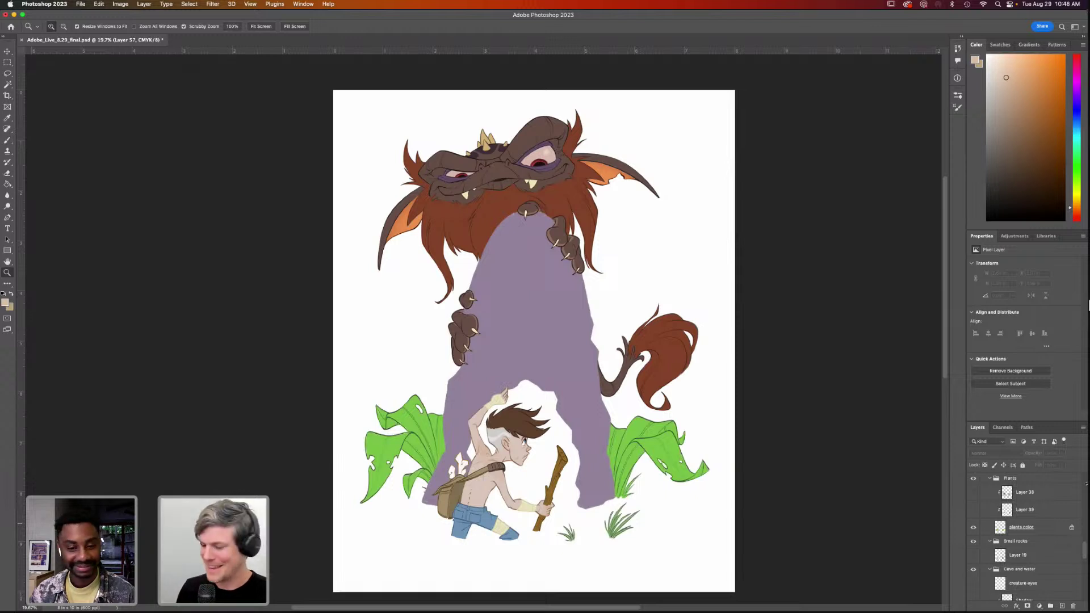
# Show the base colour layer of the cave and water group
pyautogui.scroll(-2, 1086, 551)
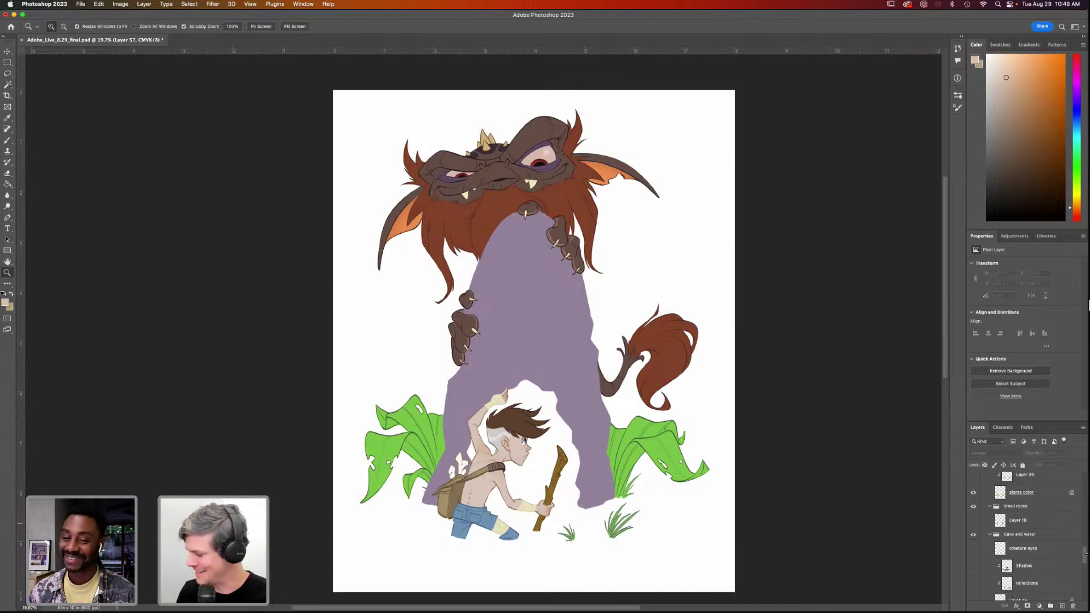
pyautogui.scroll(-3, 1084, 558)
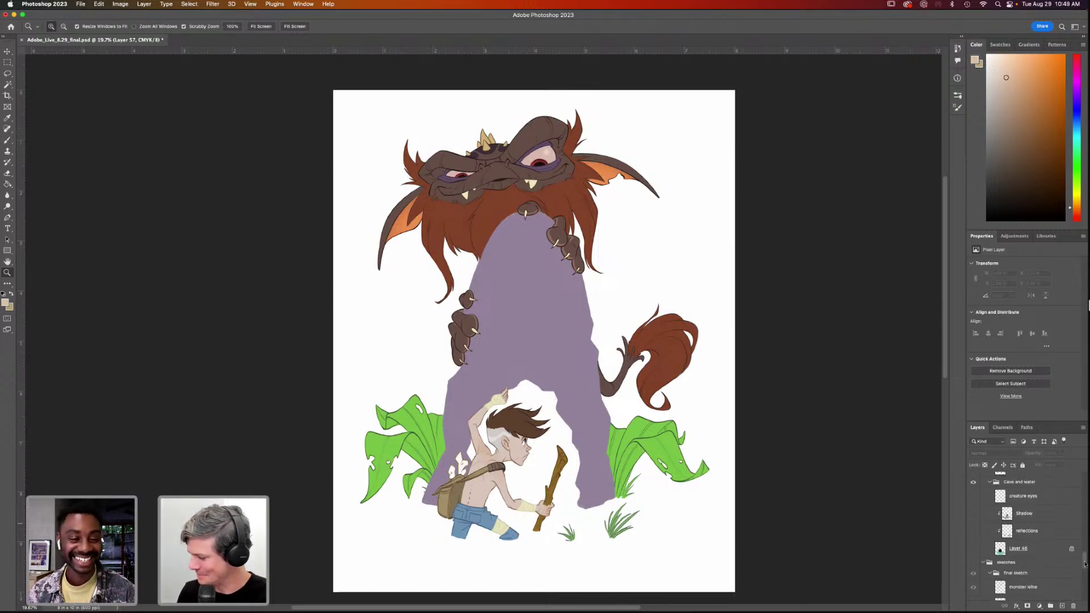
pyautogui.click(975, 549)
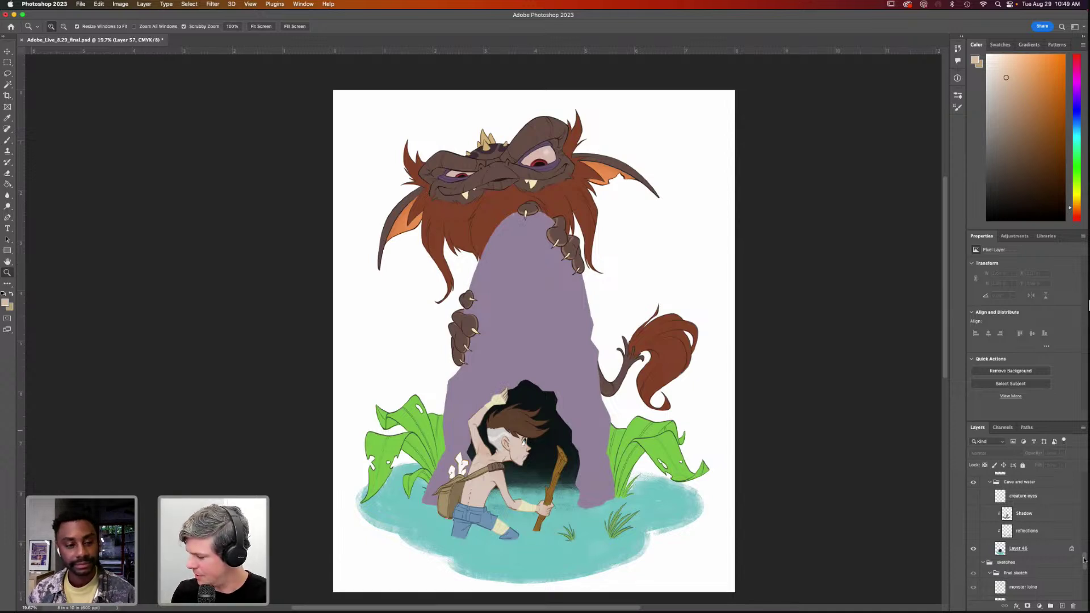
# Show the colour layer in the small rocks group
pyautogui.moveTo(1084, 560); pyautogui.dragTo(1085, 557)
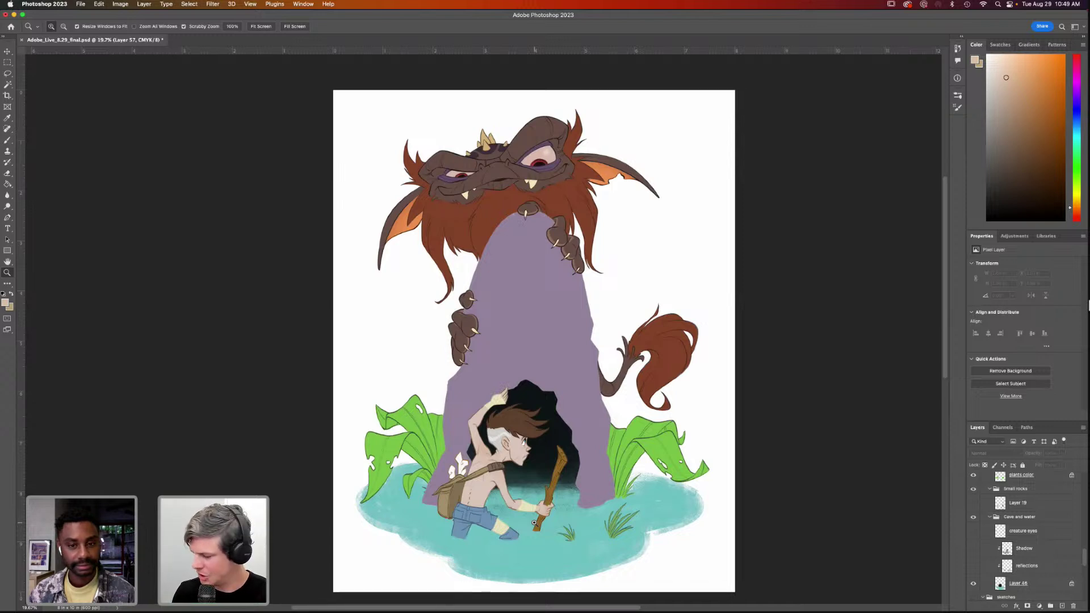
pyautogui.moveTo(1085, 560)
pyautogui.mouseDown()
pyautogui.moveTo(1085, 505)
pyautogui.moveTo(1083, 552)
pyautogui.mouseUp()
pyautogui.click(973, 538)
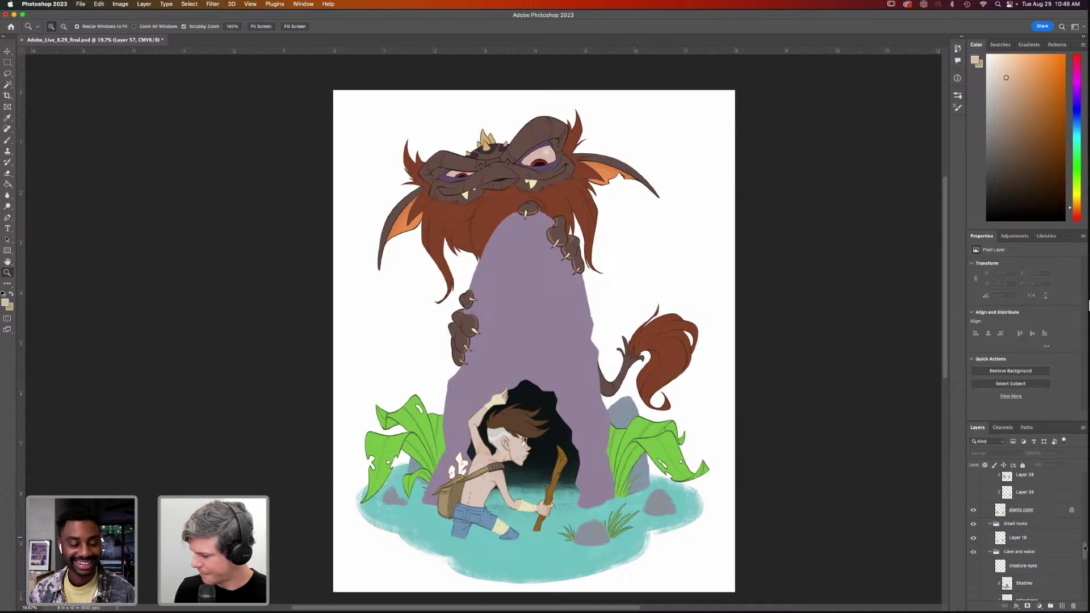
# Show the shadows layer clipped to the boy's flat colour
pyautogui.scroll(1, 1085, 547)
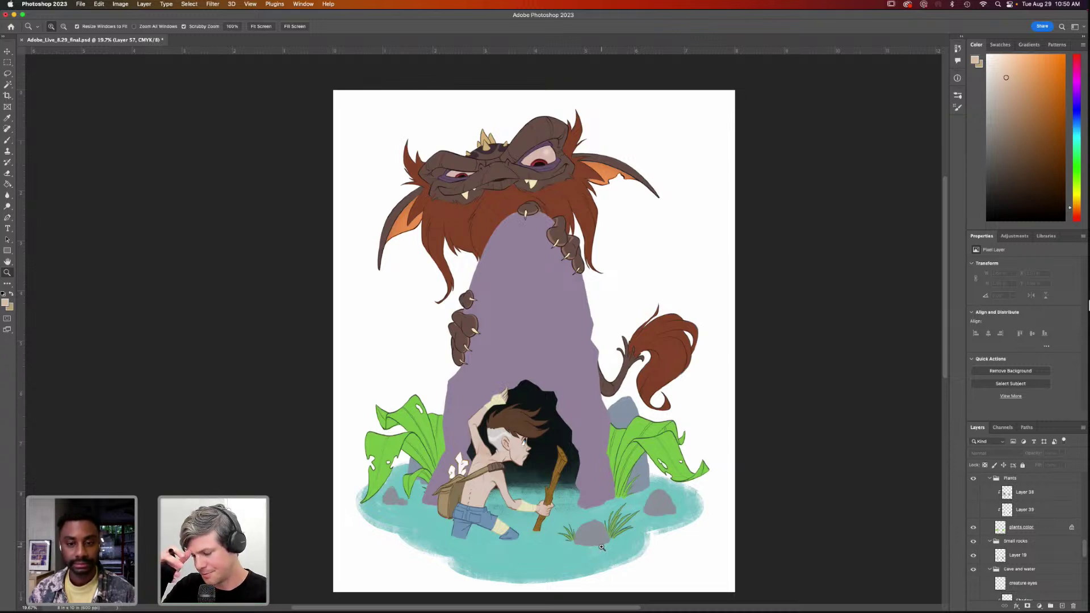
pyautogui.scroll(3, 1085, 541)
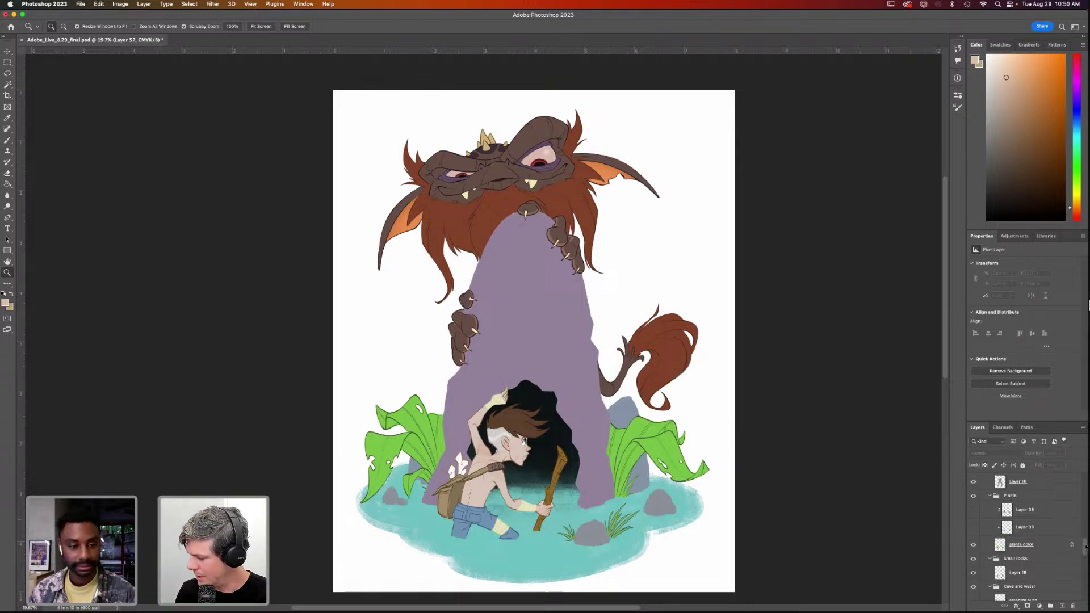
pyautogui.moveTo(1086, 541); pyautogui.dragTo(1087, 512)
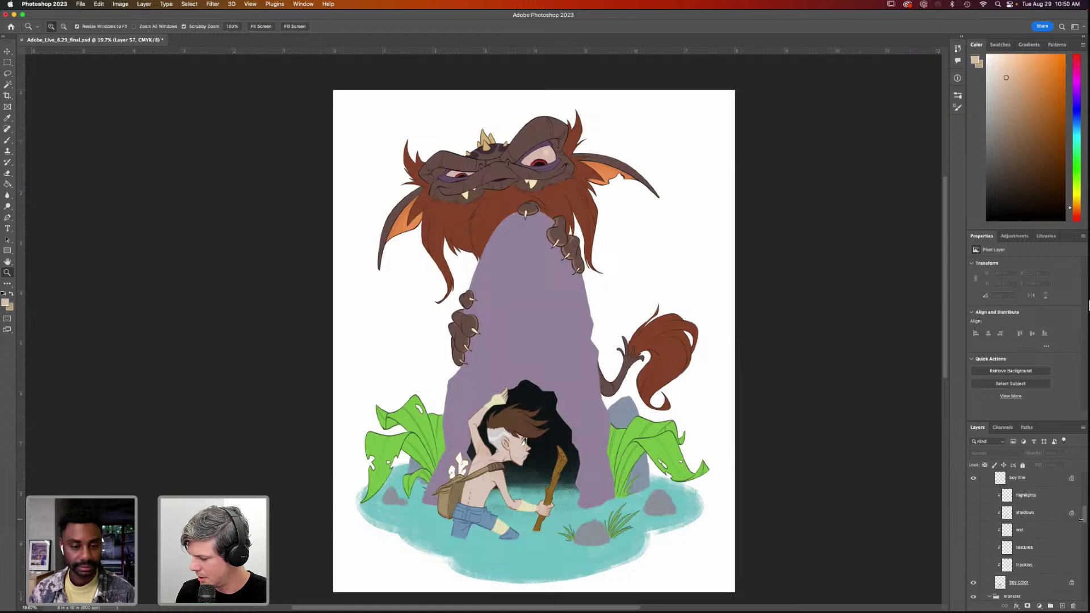
pyautogui.click(974, 513)
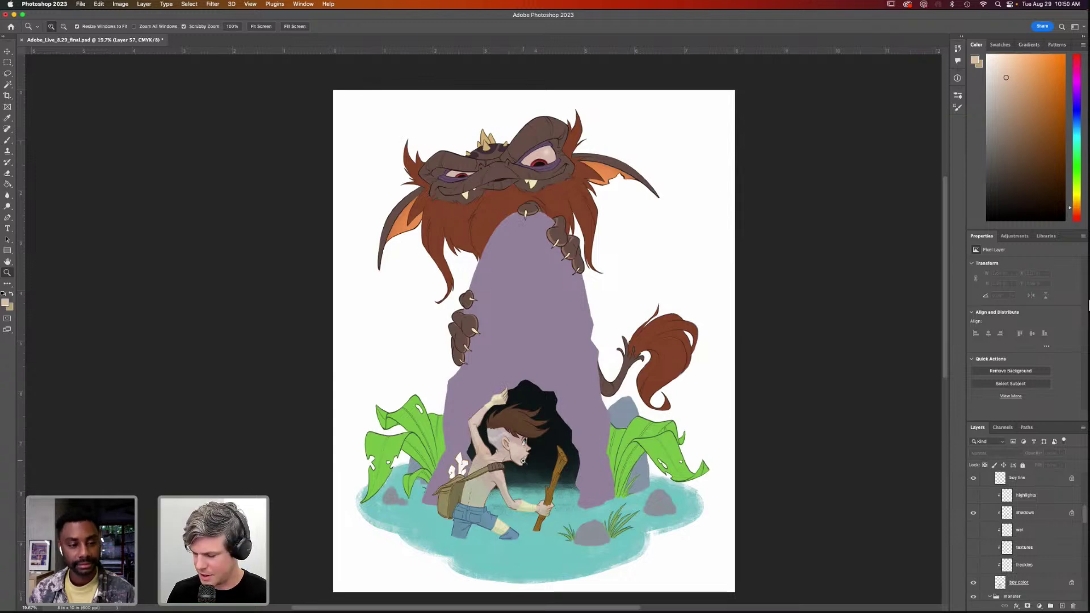
# Compare the boy with and without his shadows layer in a close-up view
pyautogui.moveTo(511, 471); pyautogui.dragTo(570, 472)
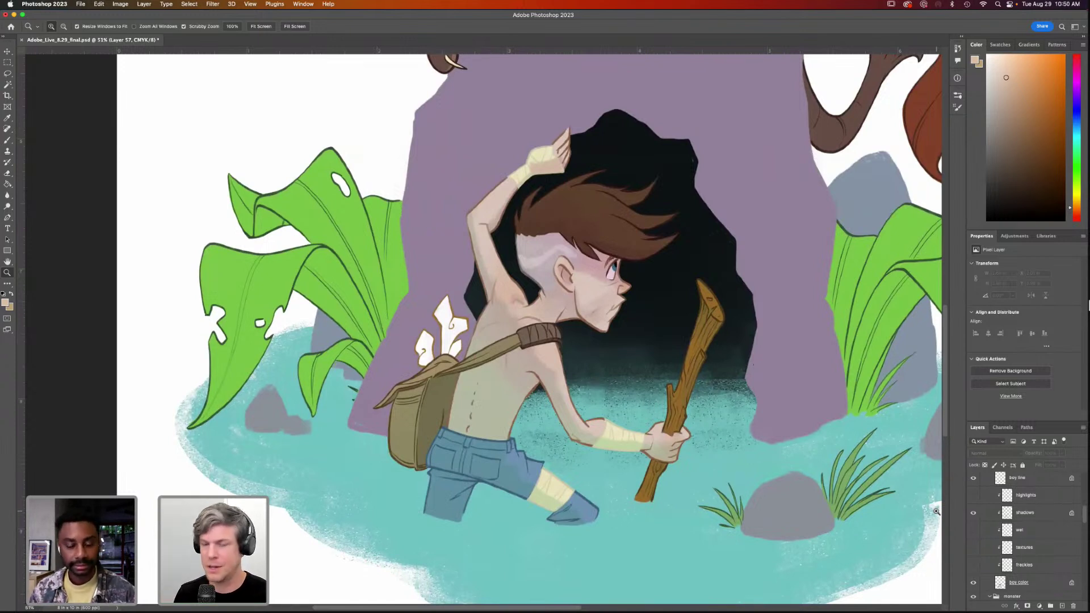
pyautogui.click(973, 513)
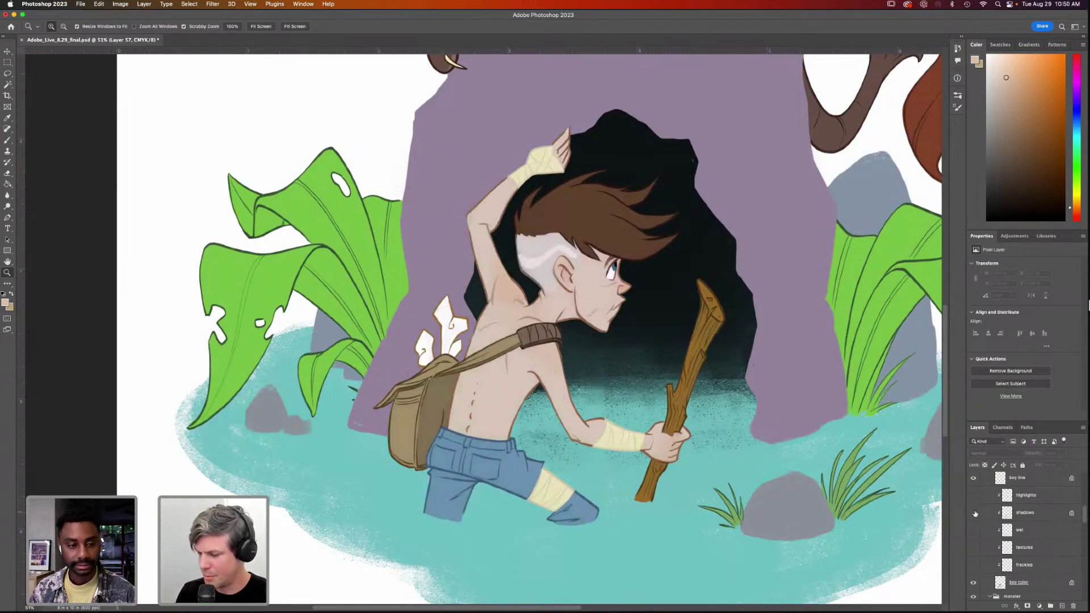
pyautogui.click(974, 513)
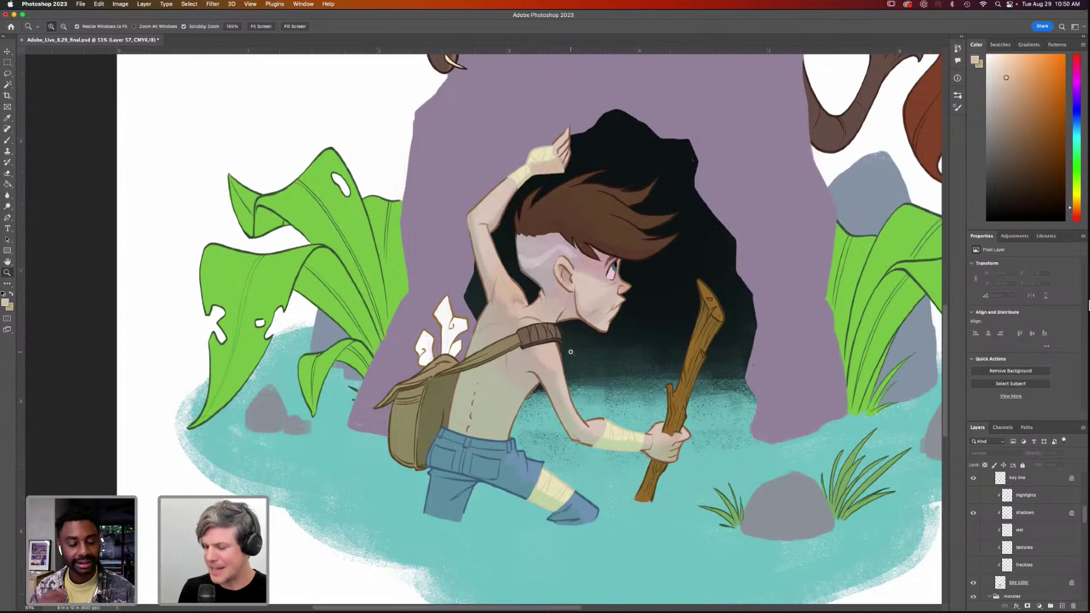
pyautogui.click(975, 513)
pyautogui.click(974, 513)
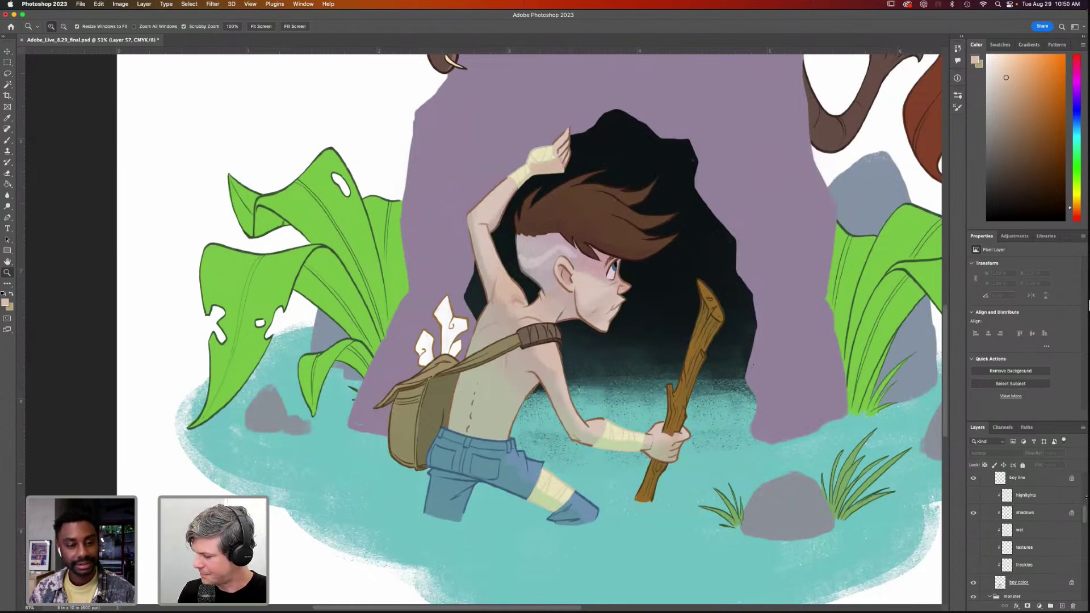
# Show and select the shadow layer clipped to the monster's flat colour
pyautogui.moveTo(1084, 517)
pyautogui.mouseDown()
pyautogui.moveTo(1086, 489)
pyautogui.moveTo(1084, 522)
pyautogui.mouseUp()
pyautogui.click(990, 534)
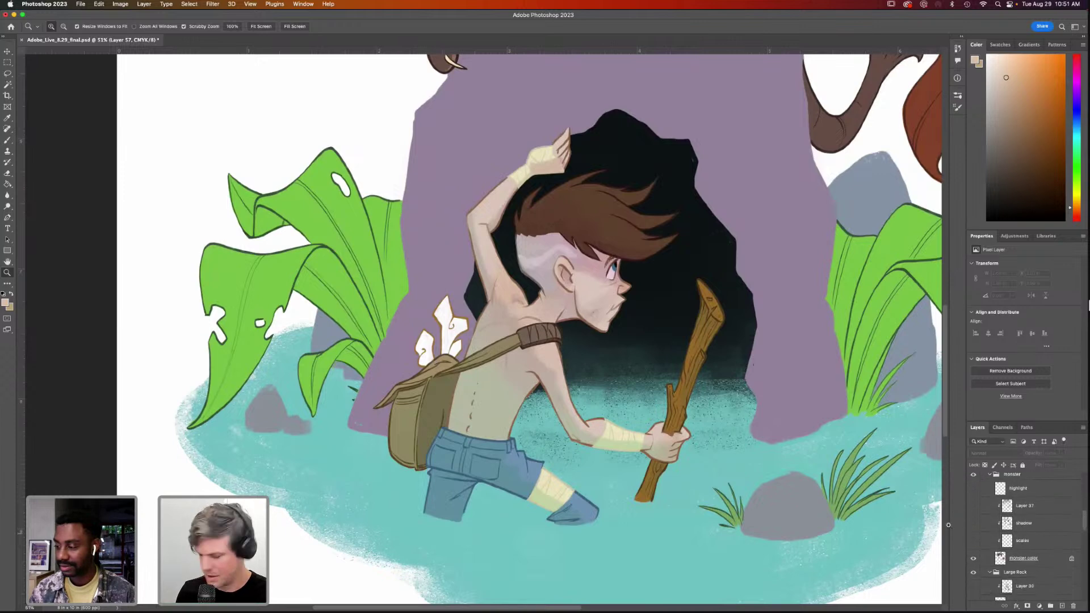
pyautogui.press('super+0')
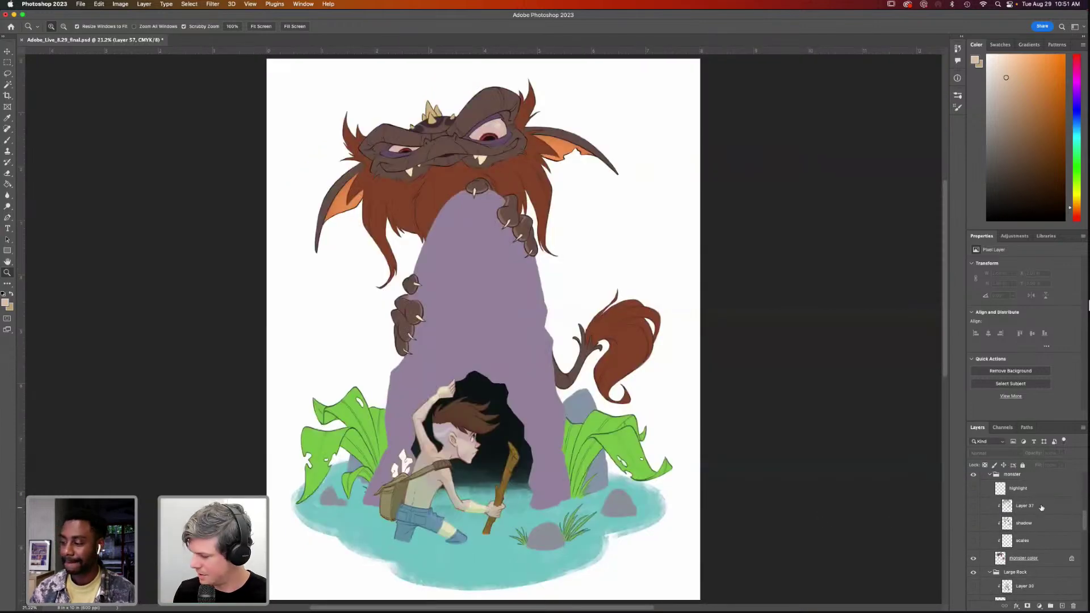
pyautogui.click(973, 523)
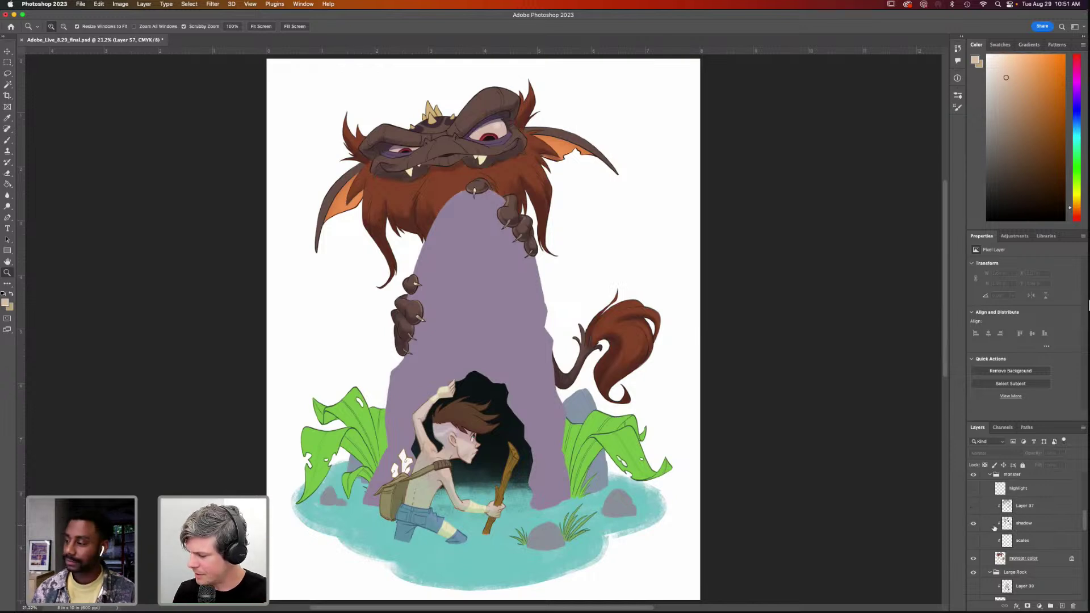
pyautogui.click(1024, 526)
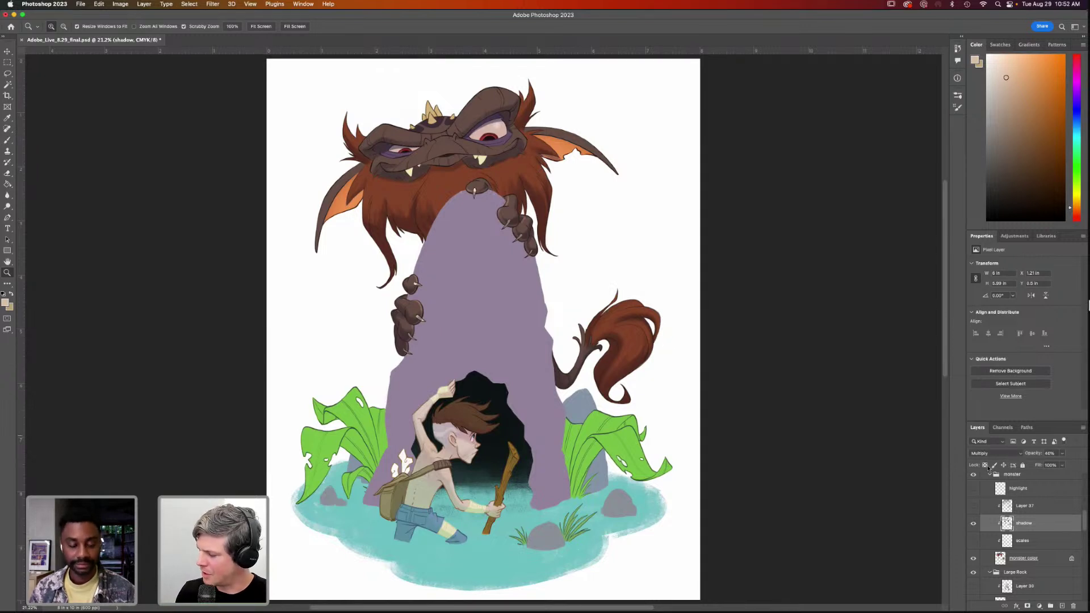
# Show Layer 57 in the monster group, comparing the monster's head with and without it up close
pyautogui.click(973, 507)
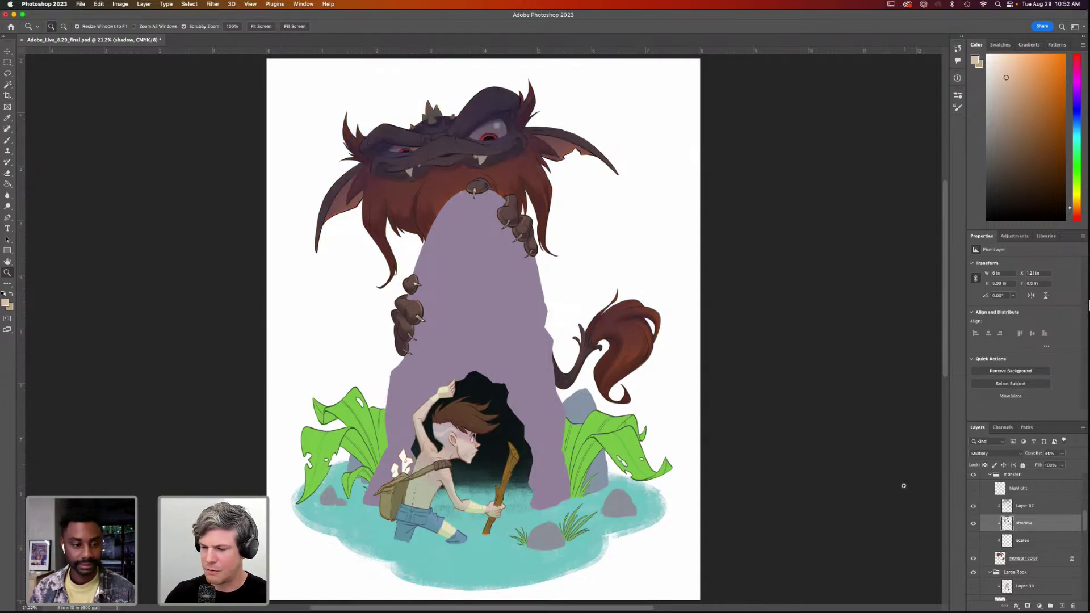
pyautogui.click(973, 507)
pyautogui.moveTo(524, 173); pyautogui.dragTo(660, 339)
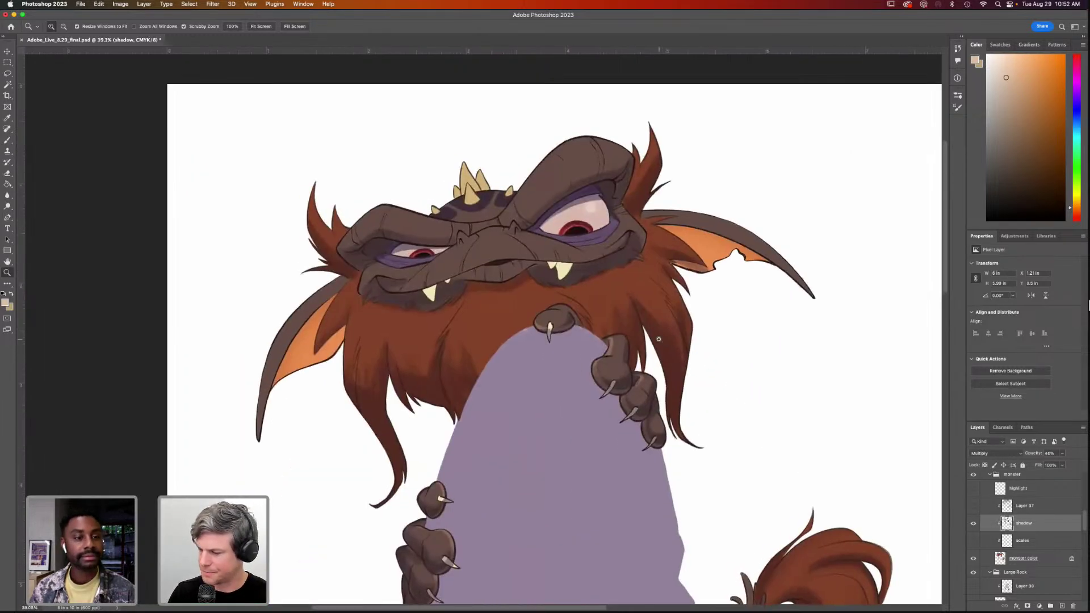
pyautogui.click(973, 507)
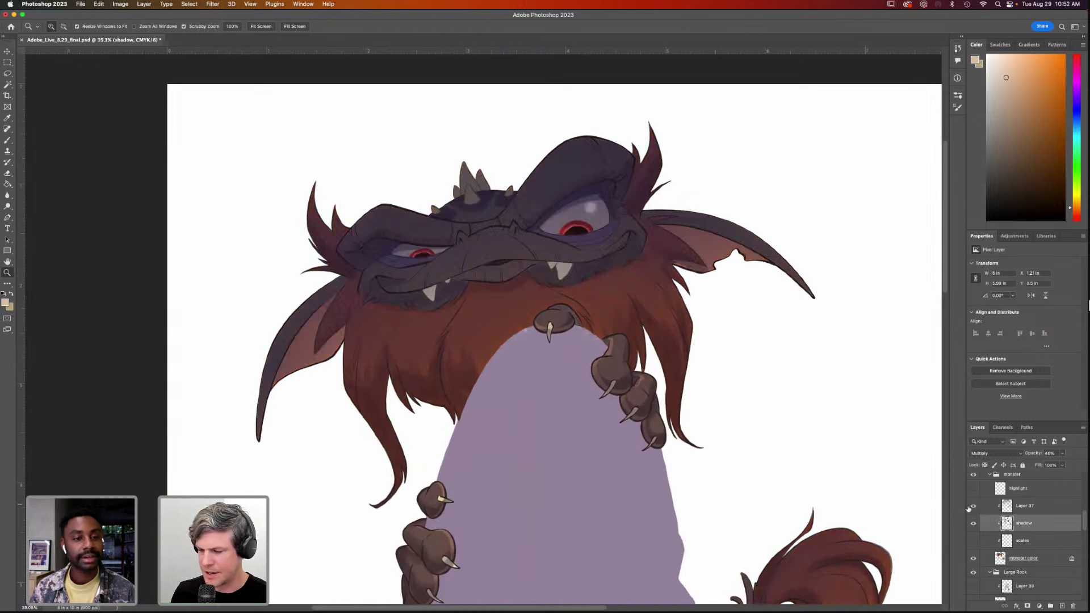
pyautogui.press('super+0')
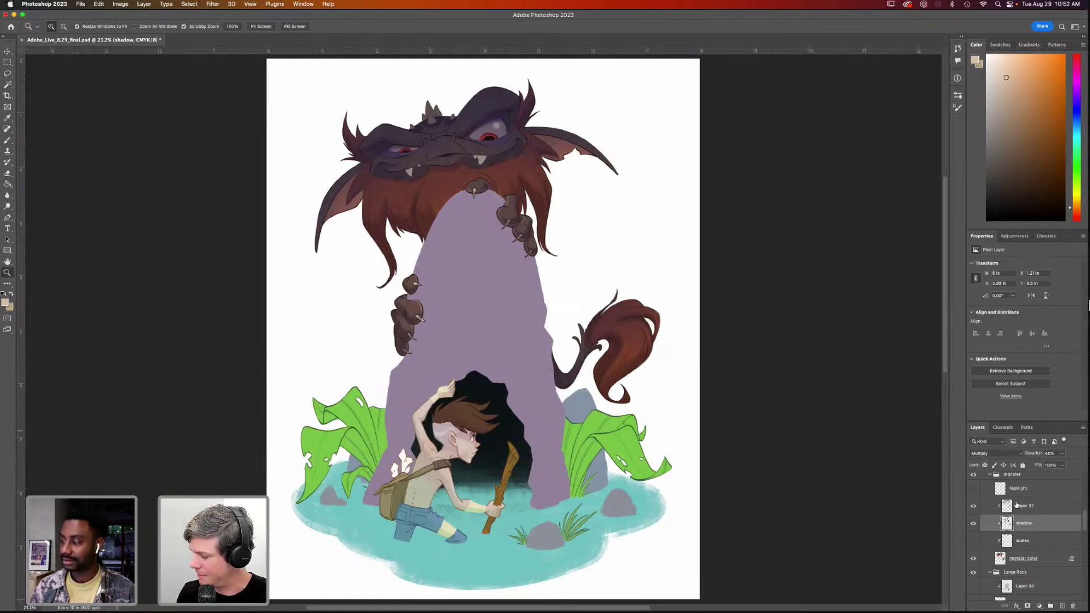
# Show the upper shading layer clipped to the plants' flat colour
pyautogui.moveTo(1082, 517); pyautogui.dragTo(1082, 536)
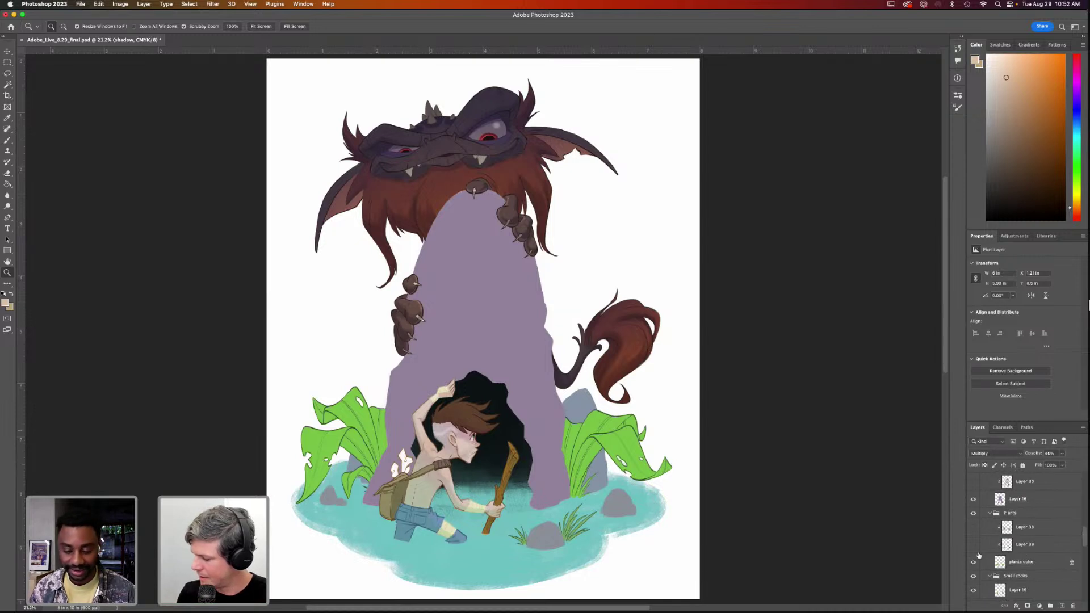
pyautogui.click(973, 528)
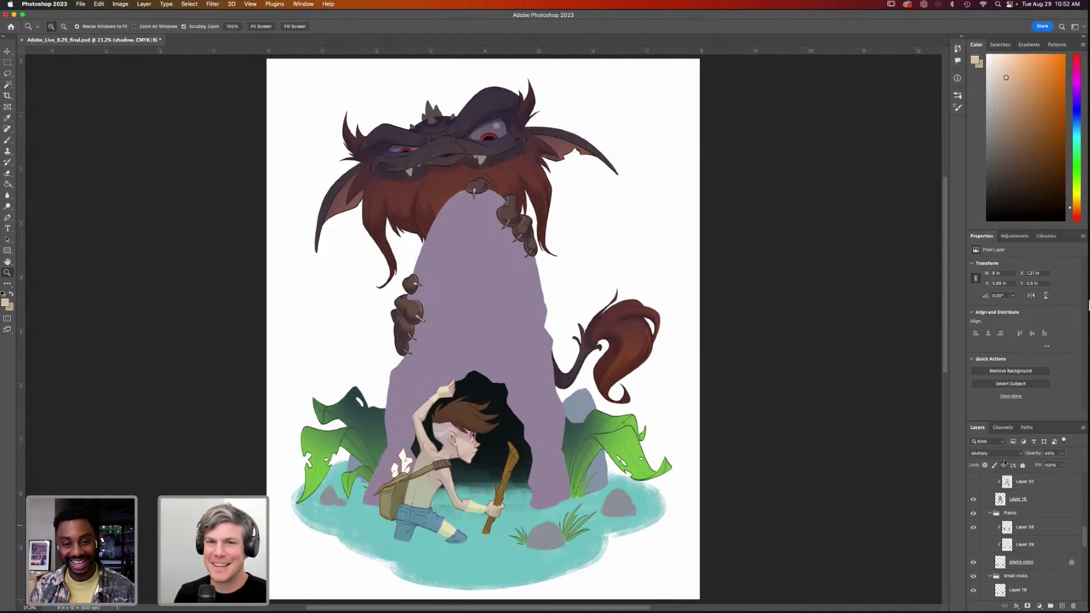
pyautogui.click(976, 483)
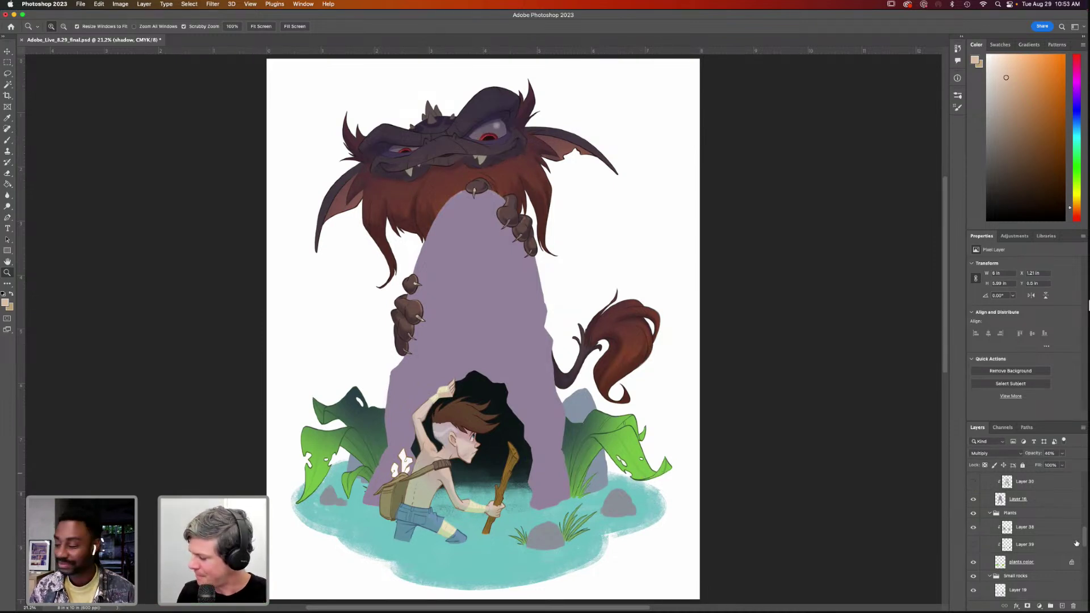
# Preview the Shadow layer in the cave and water group and hide it again
pyautogui.scroll(-10, 1077, 543)
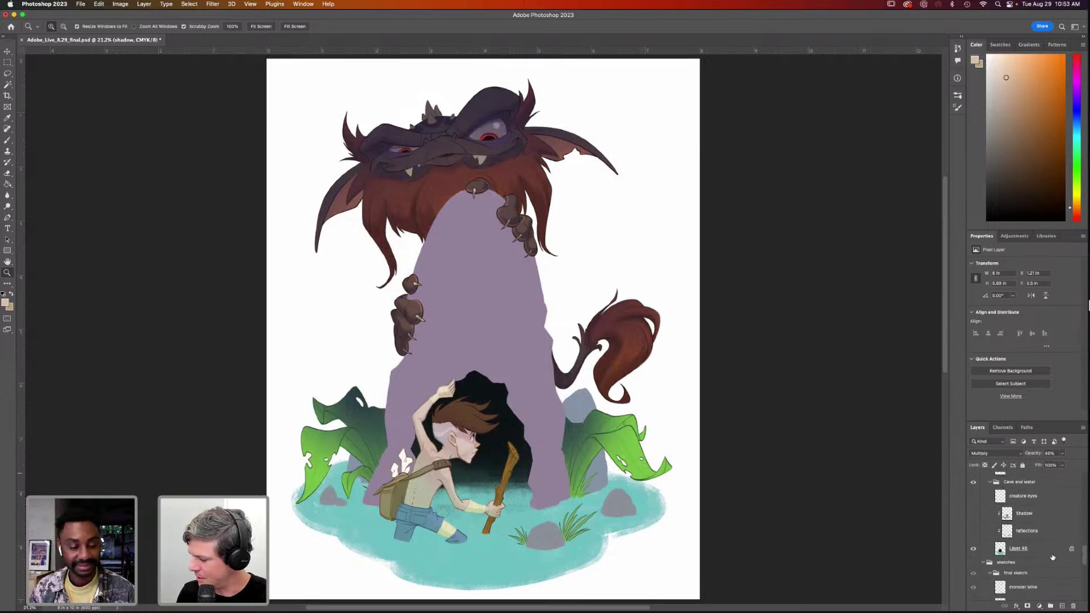
pyautogui.click(973, 514)
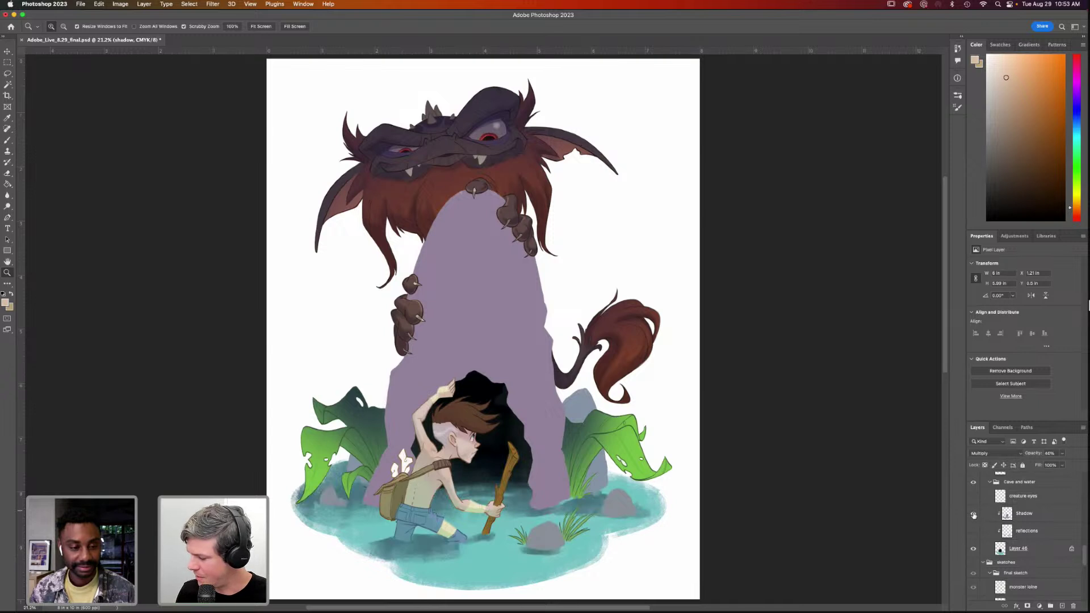
pyautogui.click(973, 514)
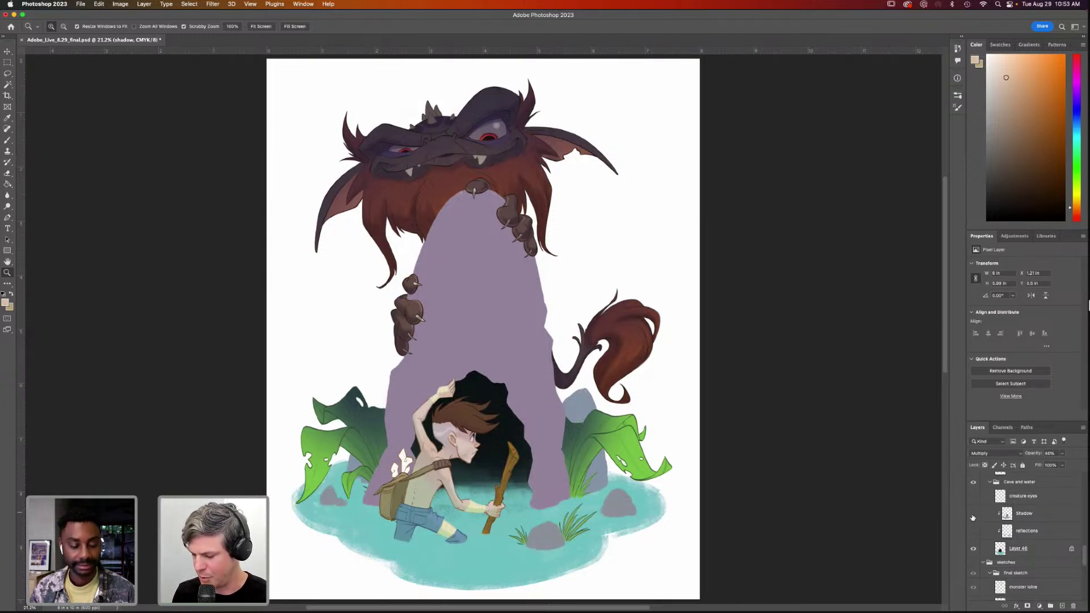
# Sample the teal of the water and choose the textured Sampled Brush preset for painting
pyautogui.press('i')
pyautogui.click(505, 558)
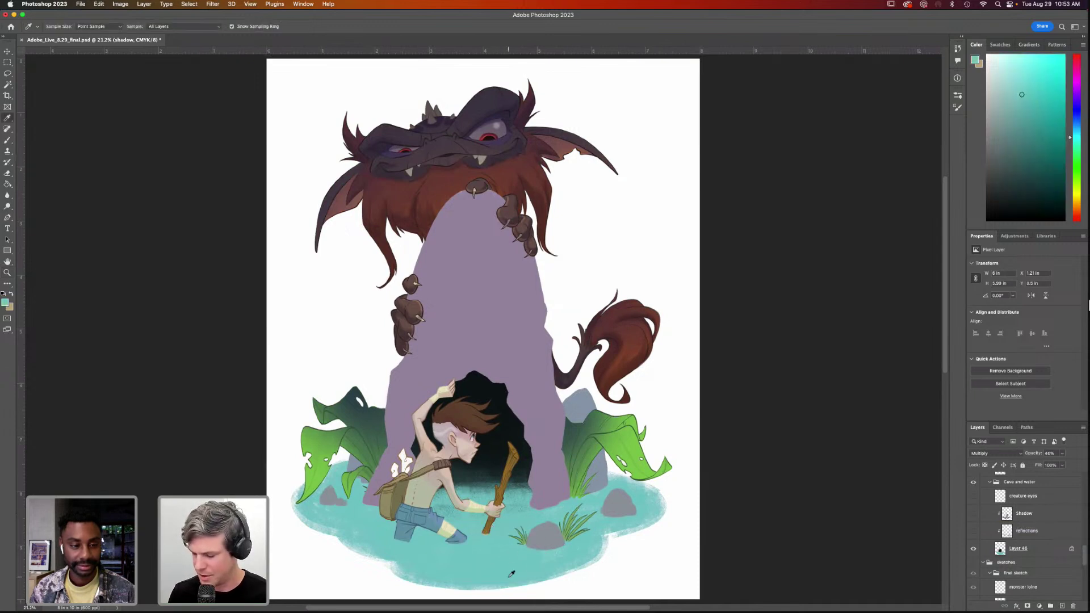
pyautogui.press('b')
pyautogui.click(957, 107)
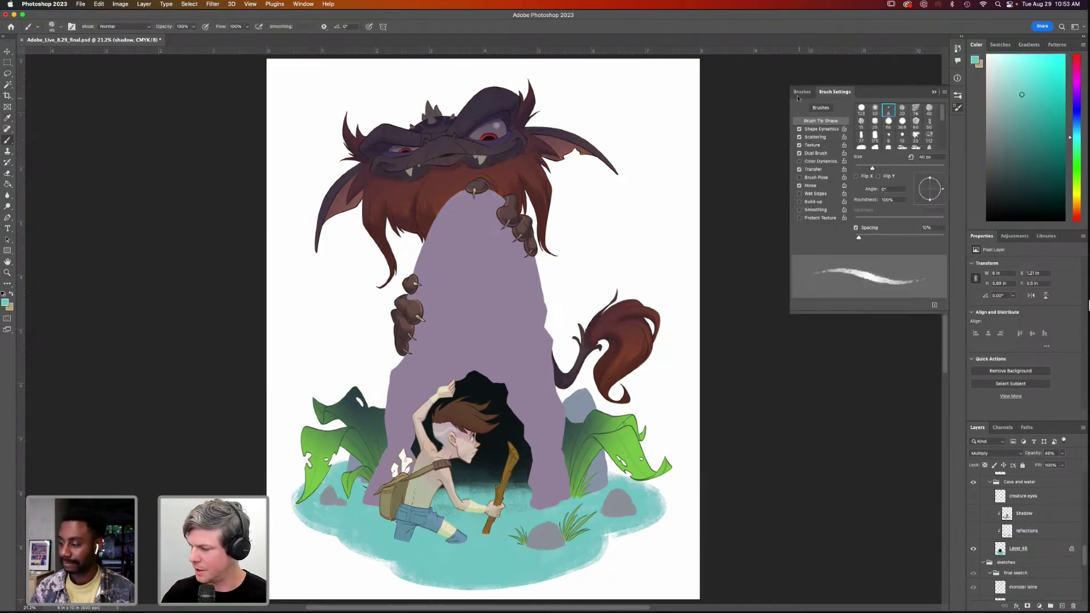
pyautogui.click(805, 107)
pyautogui.click(893, 260)
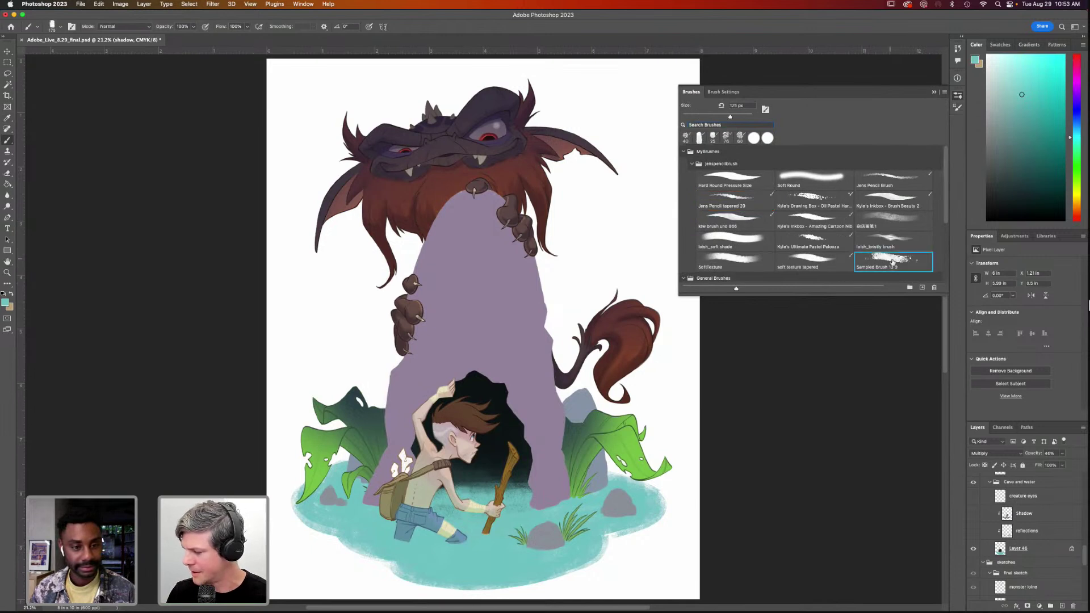
# Paint trial teal strokes beside the pond and beside the large rock on the water's base layer
pyautogui.click(1014, 550)
pyautogui.moveTo(684, 548)
pyautogui.mouseDown()
pyautogui.moveTo(624, 571)
pyautogui.moveTo(627, 579)
pyautogui.moveTo(619, 559)
pyautogui.moveTo(484, 590)
pyautogui.mouseUp()
pyautogui.moveTo(562, 278)
pyautogui.mouseDown()
pyautogui.moveTo(633, 224)
pyautogui.moveTo(653, 190)
pyautogui.moveTo(574, 236)
pyautogui.moveTo(670, 170)
pyautogui.mouseUp()
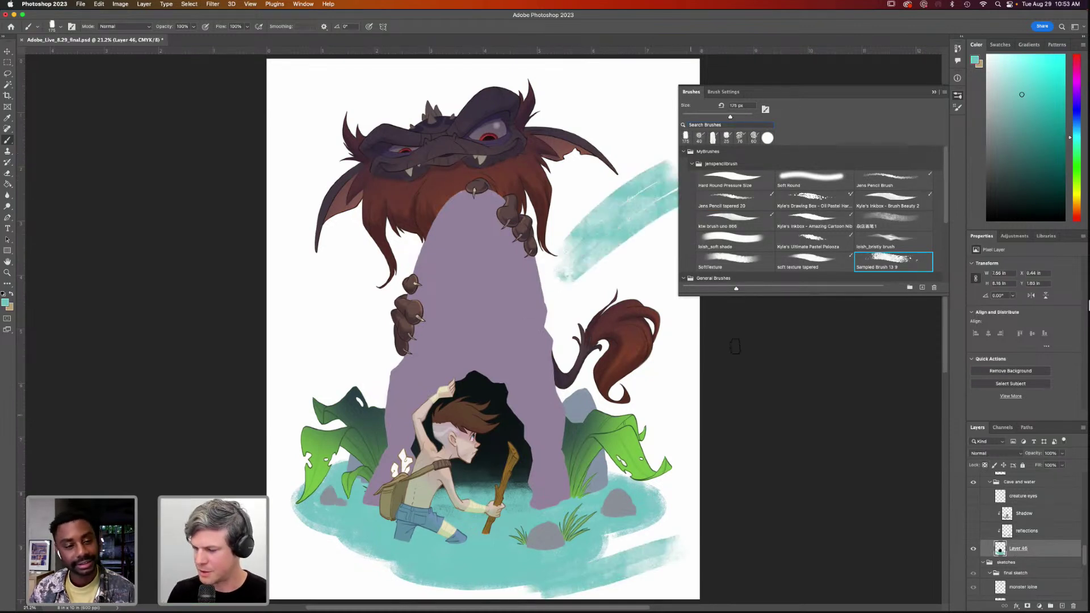
# Undo all the trial teal strokes on the water's base layer
pyautogui.press('super+z')
pyautogui.press('super+z')
pyautogui.press('super+z')
pyautogui.press('super+z')
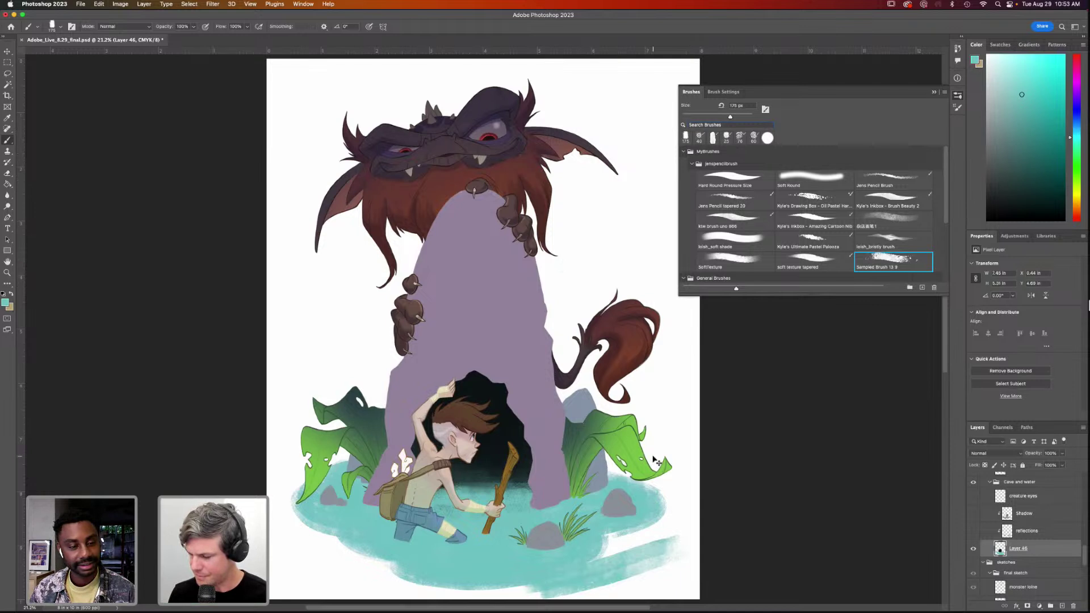
pyautogui.press('super+z')
pyautogui.press('super+z')
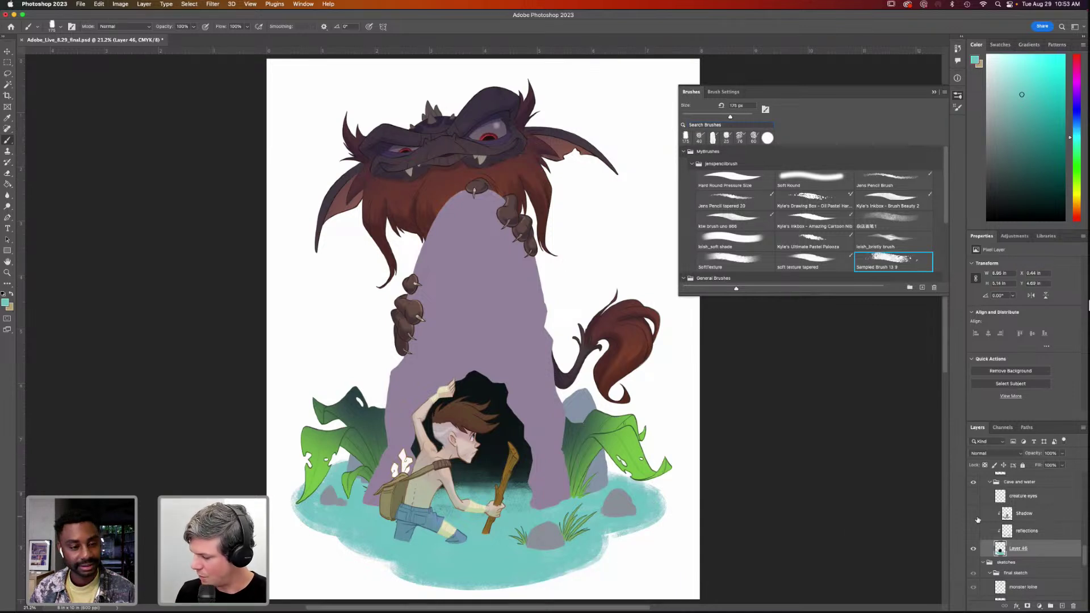
# Show the Shadow and reflections layers clipped to the cave and water base
pyautogui.click(973, 513)
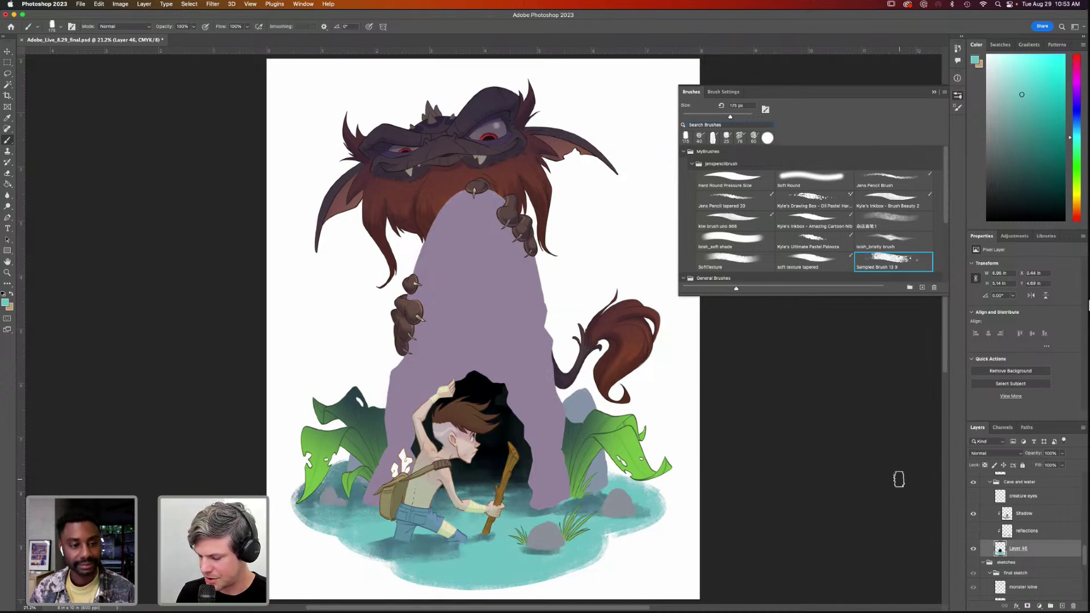
pyautogui.click(973, 531)
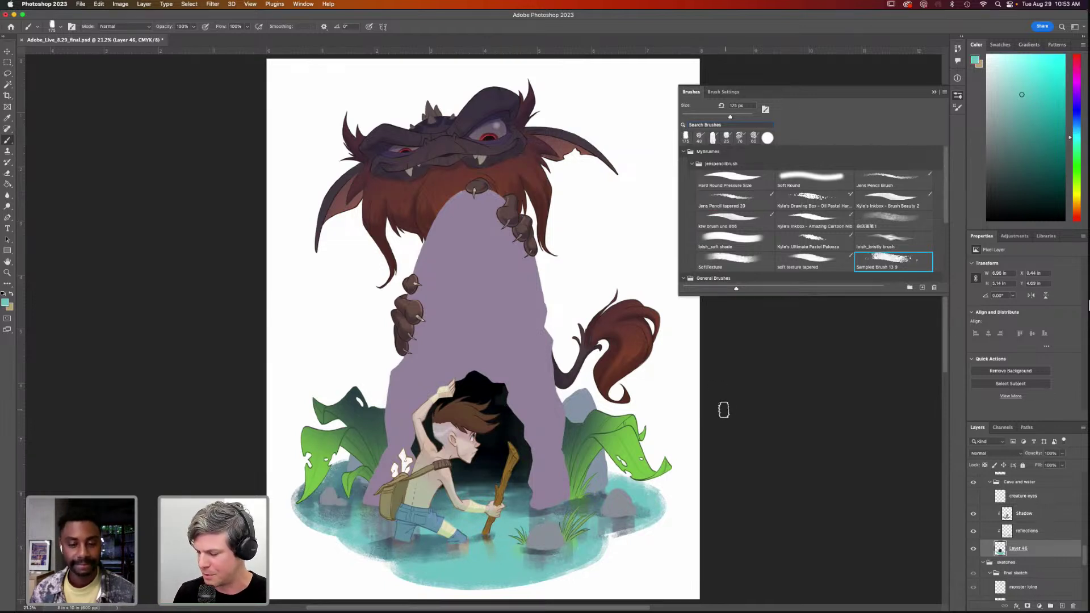
# Show the shading layer clipped to the large rock's flat colour
pyautogui.moveTo(1084, 552); pyautogui.dragTo(1085, 537)
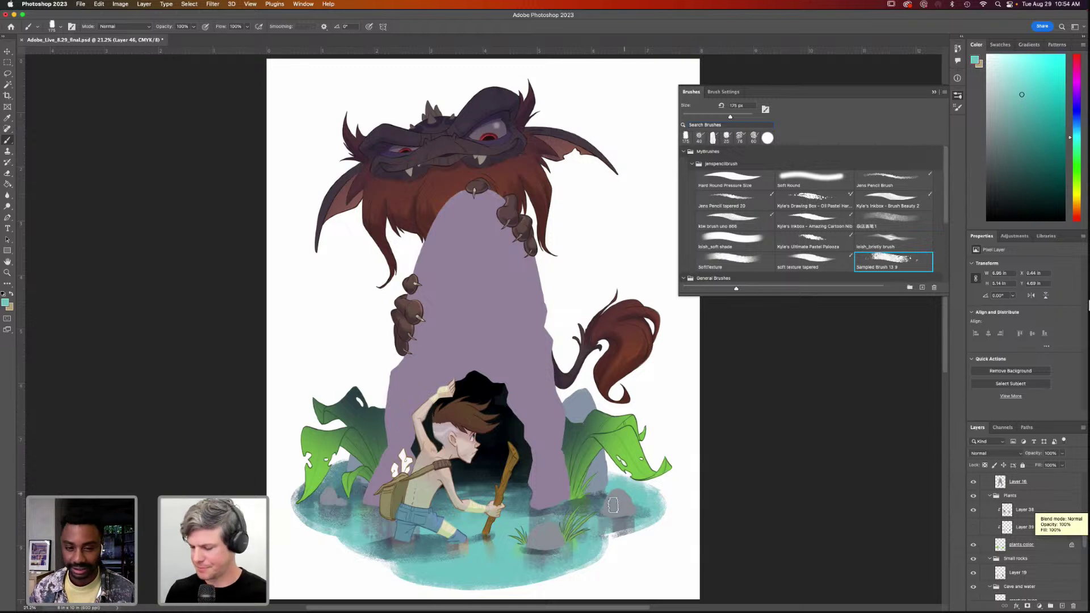
pyautogui.moveTo(1084, 541); pyautogui.dragTo(1085, 533)
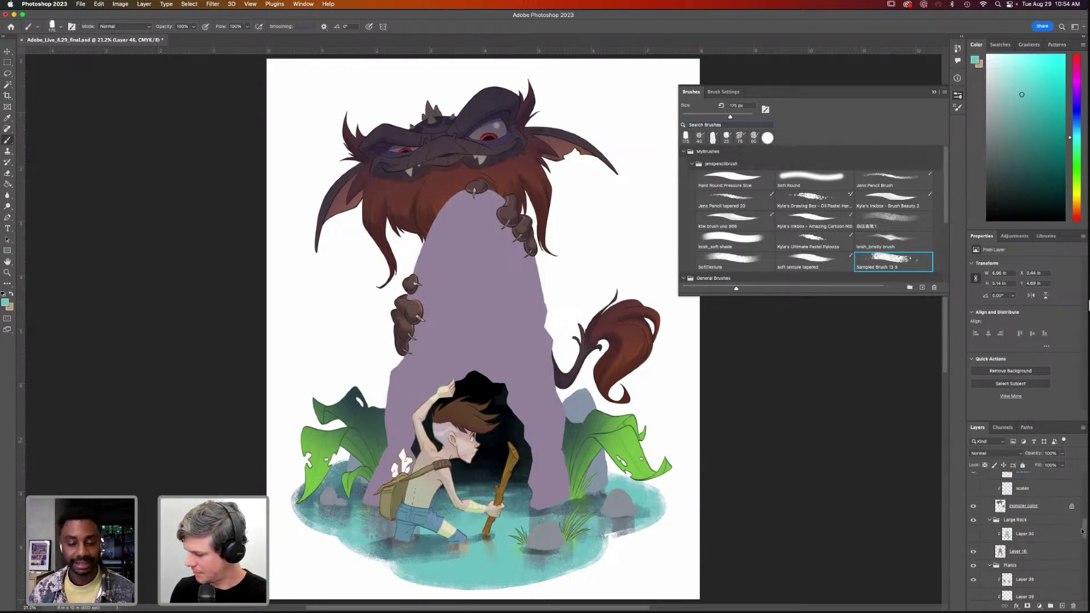
pyautogui.click(975, 535)
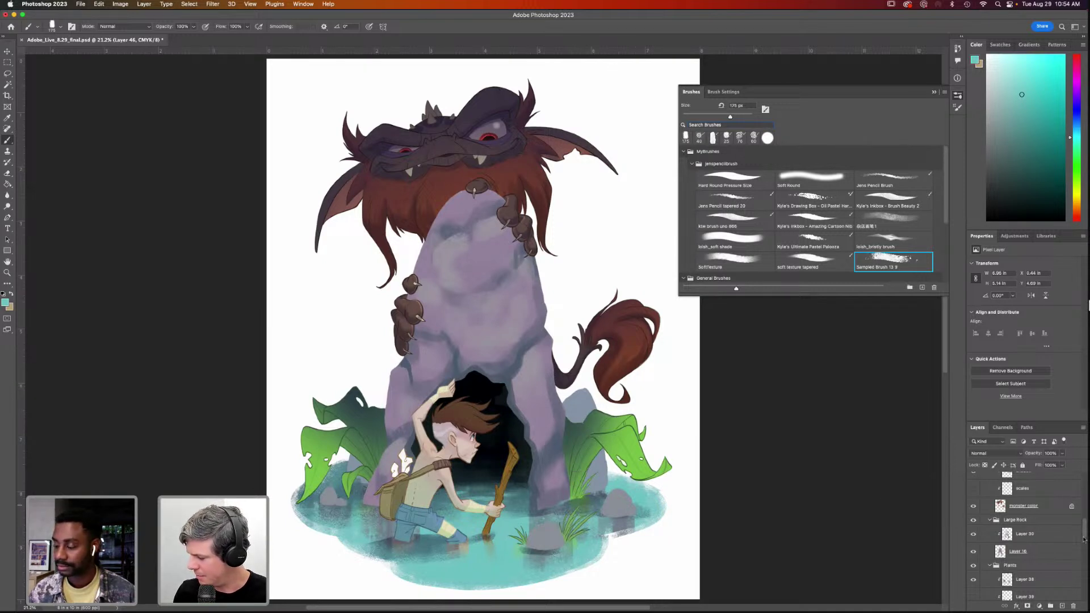
# Add a blank layer above the notes layer and set the foreground colour to black
pyautogui.moveTo(1084, 528); pyautogui.dragTo(1087, 463)
pyautogui.click(1062, 606)
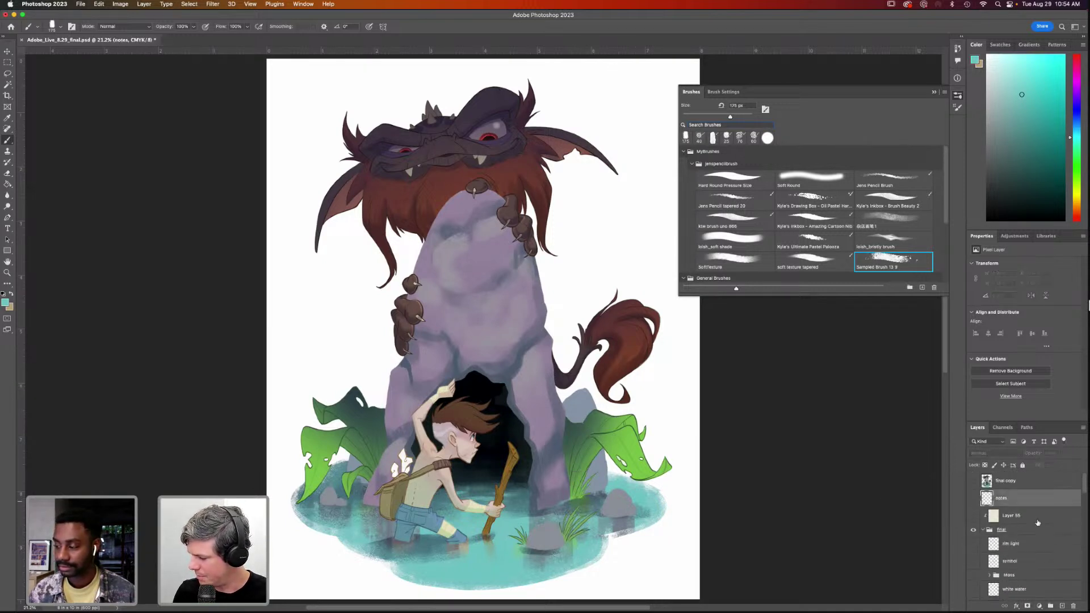
pyautogui.click(988, 220)
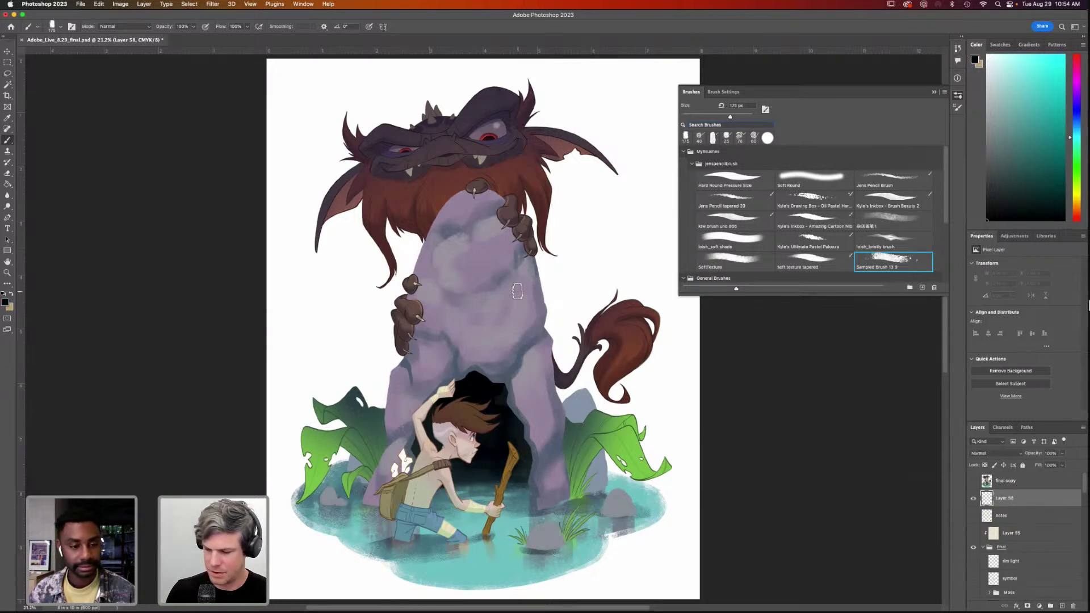
# Choose the soft texture tapered brush and reduce its size for thin lines
pyautogui.press('[')
pyautogui.press('[')
pyautogui.click(815, 261)
pyautogui.press('[')
pyautogui.press('[')
pyautogui.press('[')
pyautogui.press('[')
pyautogui.press('[')
pyautogui.press('[')
pyautogui.press('[')
pyautogui.press('[')
# Draw black ellipses beside the large rock, around its base at the waterline, and around the two small rocks on the pond's right side
pyautogui.moveTo(602, 273)
pyautogui.mouseDown()
pyautogui.moveTo(562, 286)
pyautogui.moveTo(608, 268)
pyautogui.mouseUp()
pyautogui.moveTo(400, 473)
pyautogui.mouseDown()
pyautogui.moveTo(343, 492)
pyautogui.moveTo(548, 517)
pyautogui.moveTo(581, 489)
pyautogui.moveTo(460, 522)
pyautogui.mouseUp()
pyautogui.moveTo(568, 547)
pyautogui.mouseDown()
pyautogui.moveTo(535, 556)
pyautogui.moveTo(570, 550)
pyautogui.mouseUp()
pyautogui.moveTo(603, 508)
pyautogui.mouseDown()
pyautogui.moveTo(642, 511)
pyautogui.moveTo(599, 510)
pyautogui.mouseUp()
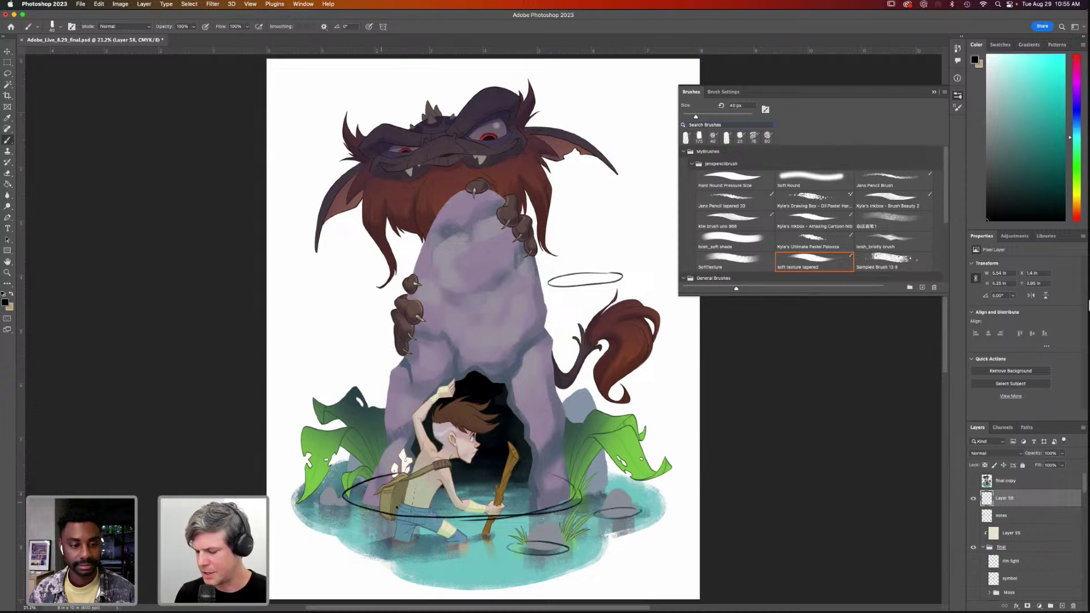
# Circle the small rock on the pond's left side, reinforce the large waterline ellipse, and draw a dome-shaped rock outline beside the pond
pyautogui.moveTo(353, 502)
pyautogui.mouseDown()
pyautogui.moveTo(323, 498)
pyautogui.moveTo(363, 473)
pyautogui.mouseUp()
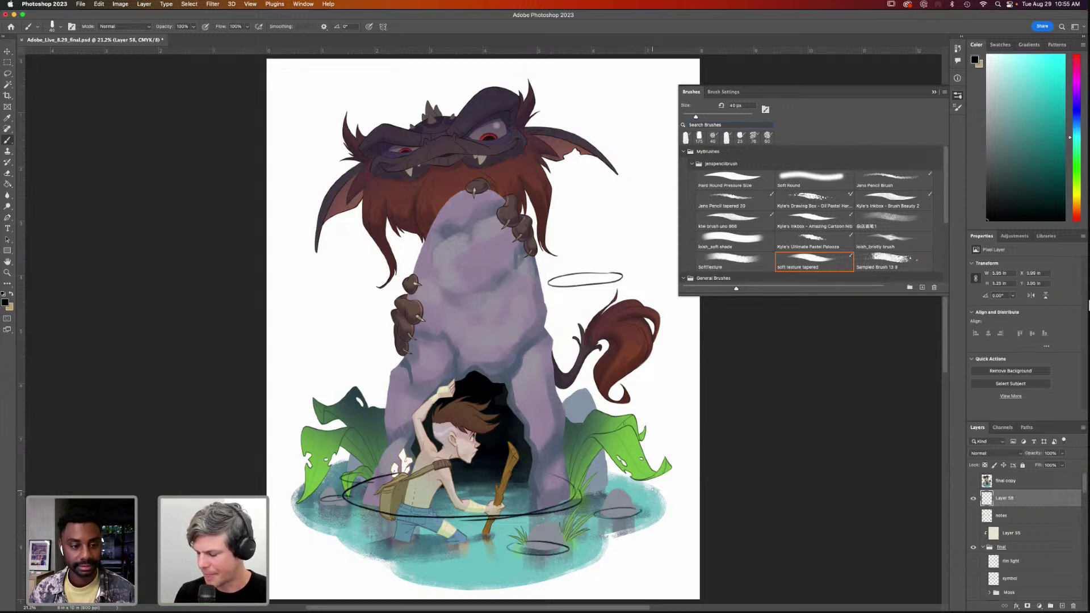
pyautogui.moveTo(568, 475)
pyautogui.mouseDown()
pyautogui.moveTo(489, 523)
pyautogui.moveTo(438, 524)
pyautogui.mouseUp()
pyautogui.moveTo(607, 548)
pyautogui.mouseDown()
pyautogui.moveTo(635, 544)
pyautogui.moveTo(606, 544)
pyautogui.mouseUp()
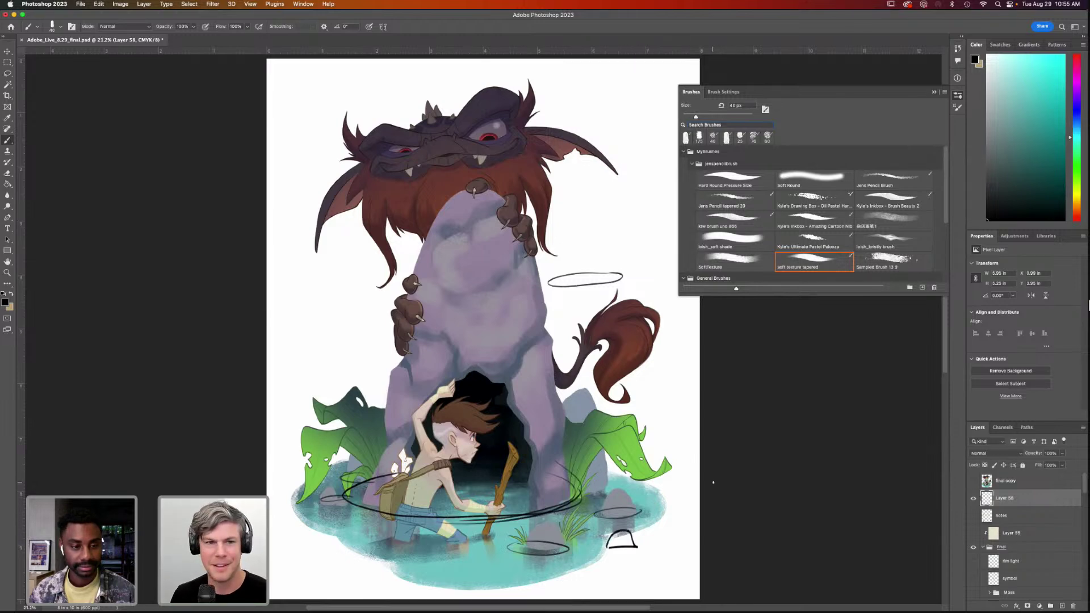
# Draw a large closed rounded rock outline below the small dome beside the pond
pyautogui.press('z')
pyautogui.click(642, 528)
pyautogui.moveTo(642, 528); pyautogui.dragTo(608, 512)
pyautogui.press('b')
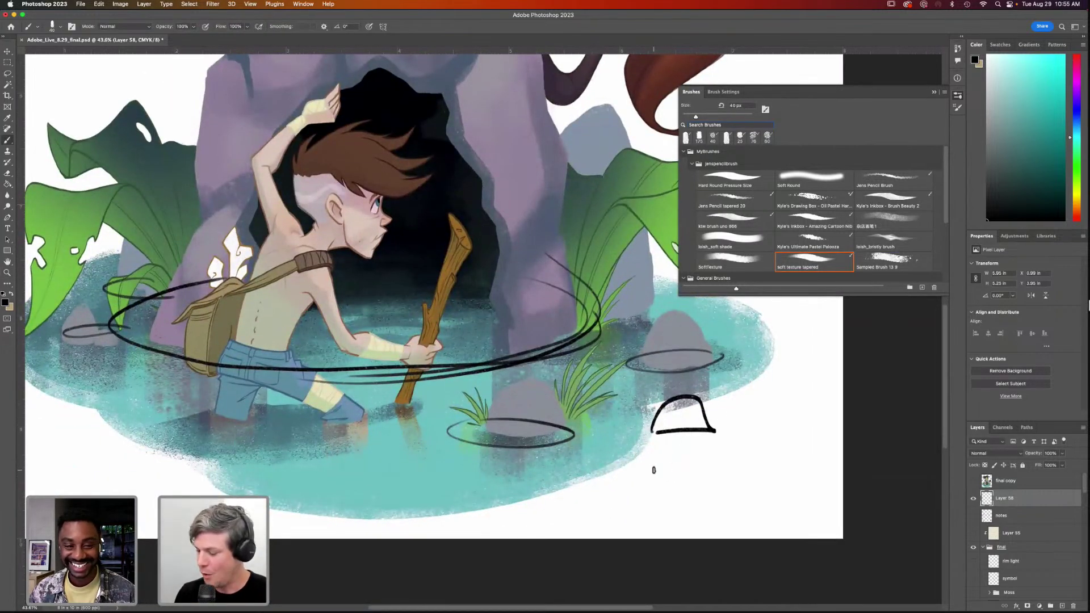
pyautogui.moveTo(660, 466)
pyautogui.mouseDown()
pyautogui.moveTo(625, 480)
pyautogui.moveTo(634, 522)
pyautogui.moveTo(713, 519)
pyautogui.moveTo(742, 483)
pyautogui.moveTo(719, 453)
pyautogui.moveTo(645, 457)
pyautogui.moveTo(616, 500)
pyautogui.mouseUp()
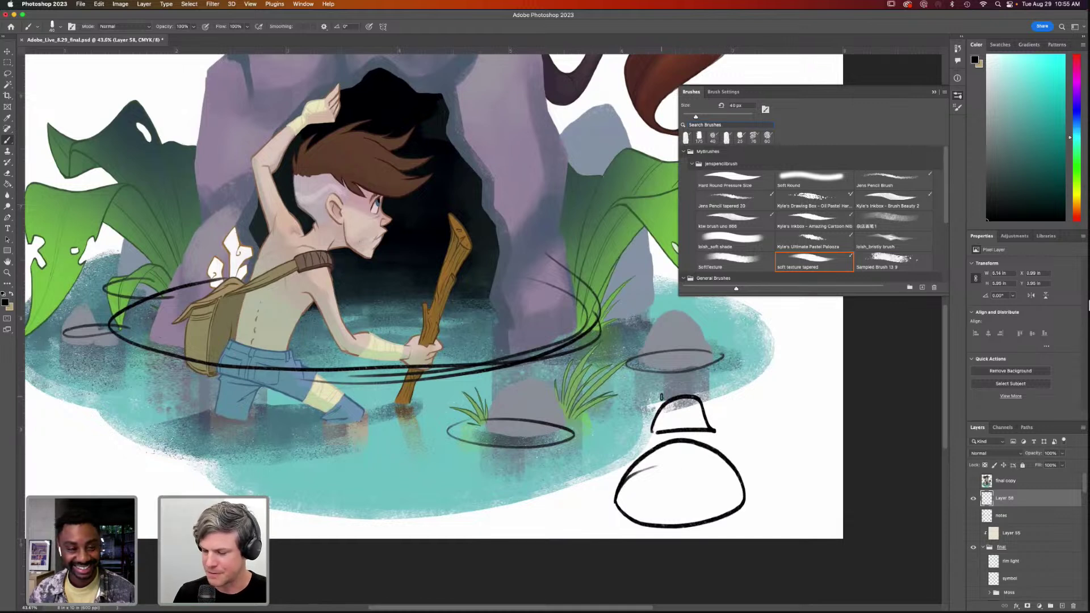
# Undo all the explanatory rock outlines and ellipses along with their added layer, and collapse the brush library
pyautogui.press('super+z')
pyautogui.press('super+z')
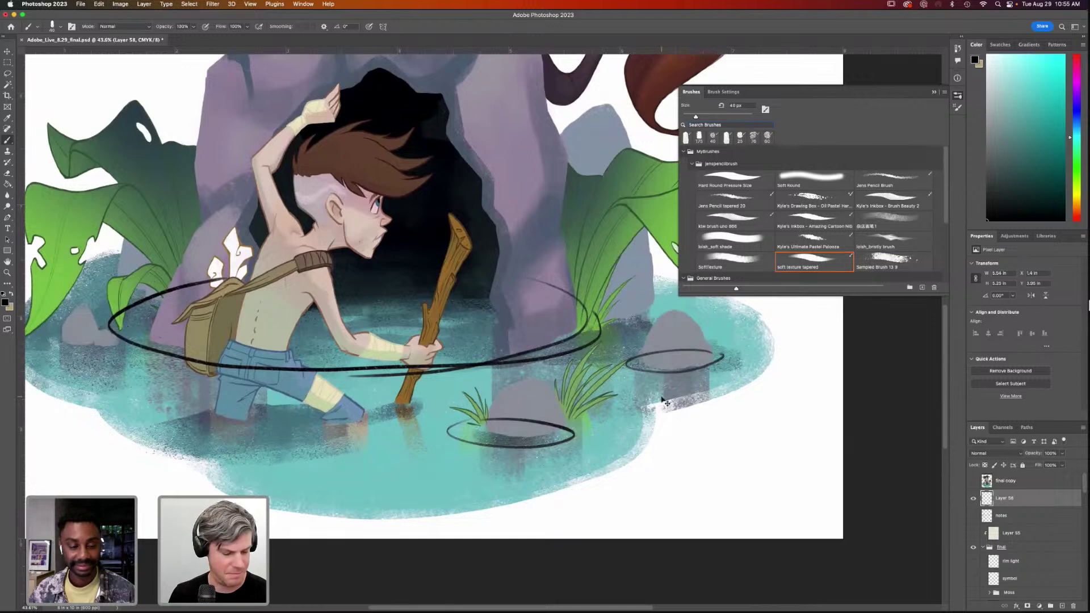
pyautogui.press('super+0')
pyautogui.press('super+z')
pyautogui.press('super+z')
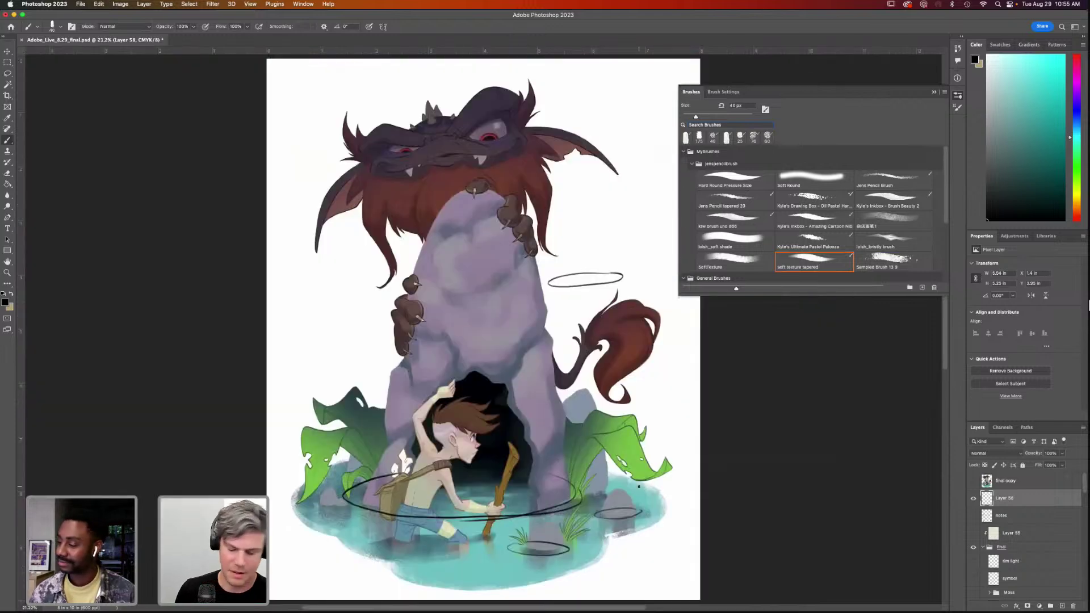
pyautogui.press('super+z')
pyautogui.press('super+z')
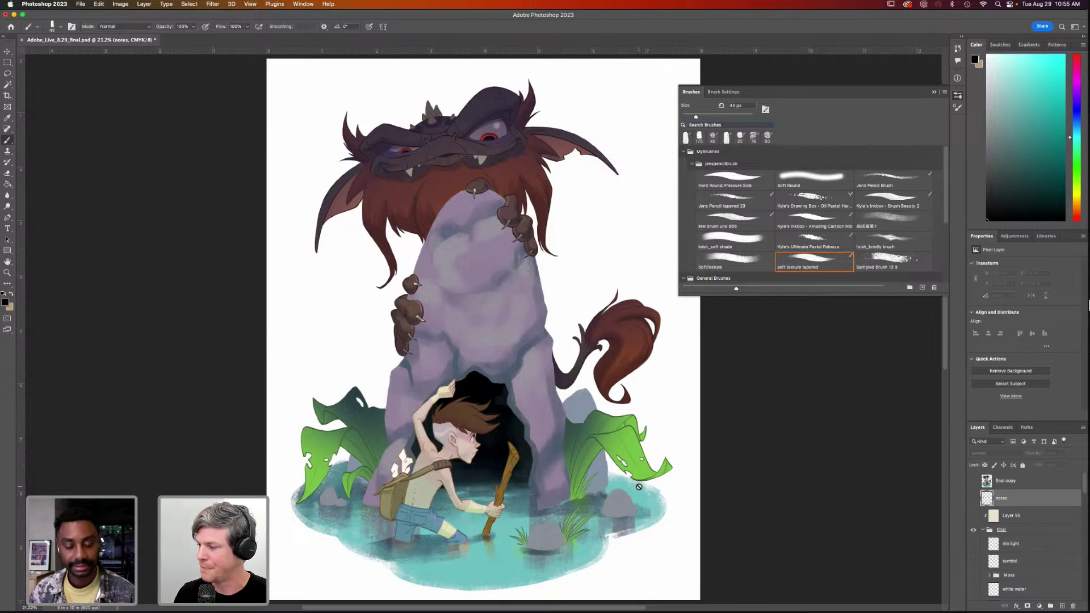
pyautogui.click(959, 95)
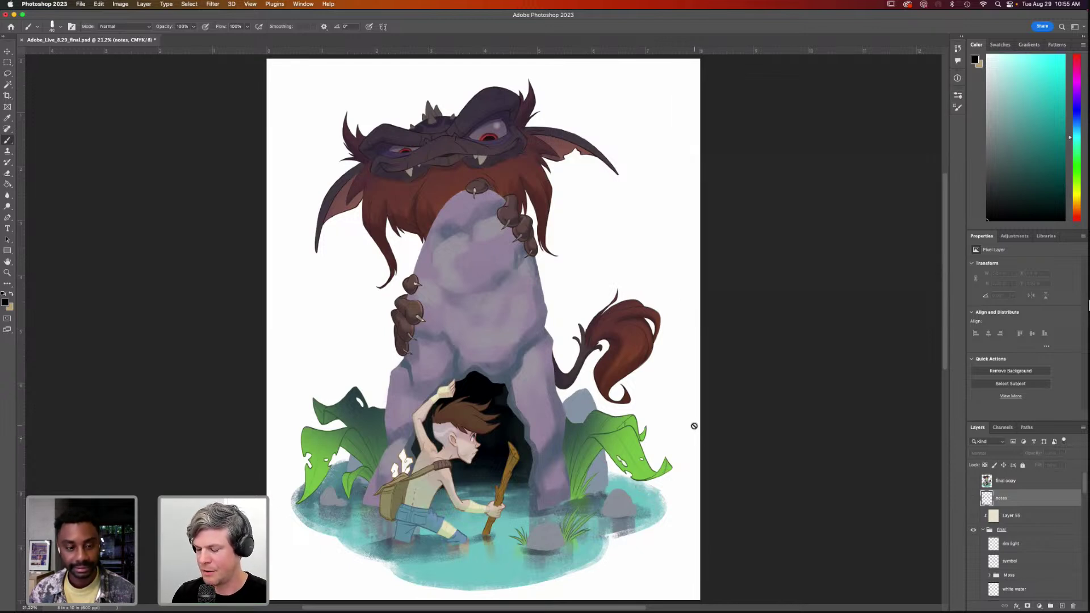
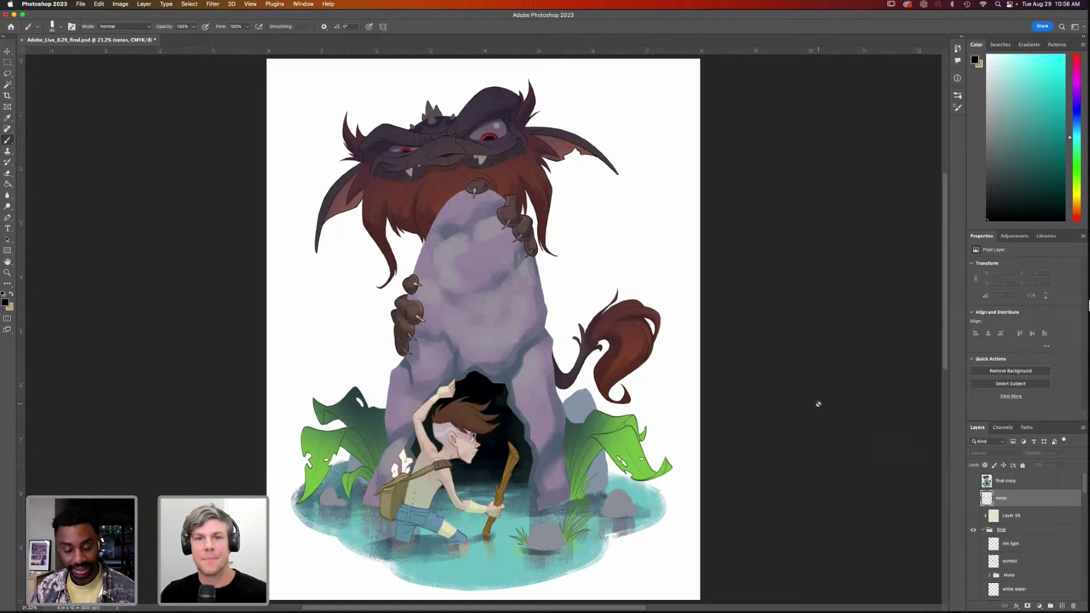
# Add a blank layer above the notes layer and handwrite "Sketch" in black beside the large rock
pyautogui.click(8, 52)
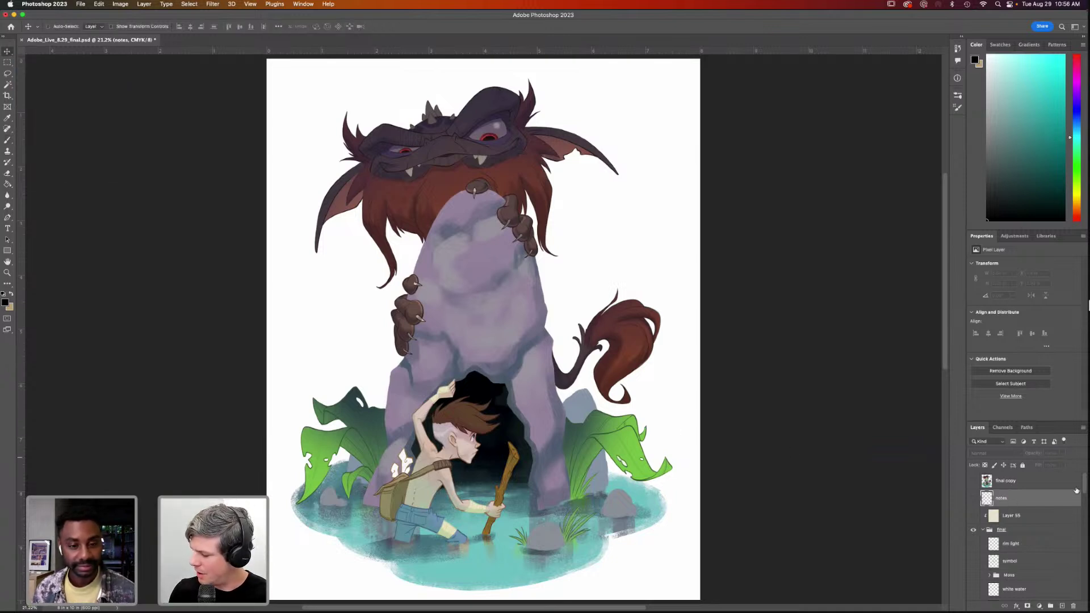
pyautogui.click(1062, 605)
pyautogui.press('b')
pyautogui.moveTo(581, 212)
pyautogui.mouseDown()
pyautogui.moveTo(562, 232)
pyautogui.moveTo(625, 223)
pyautogui.moveTo(631, 208)
pyautogui.mouseUp()
pyautogui.moveTo(637, 214); pyautogui.dragTo(630, 222)
pyautogui.moveTo(638, 199)
pyautogui.mouseDown()
pyautogui.moveTo(635, 222)
pyautogui.moveTo(653, 218)
pyautogui.mouseUp()
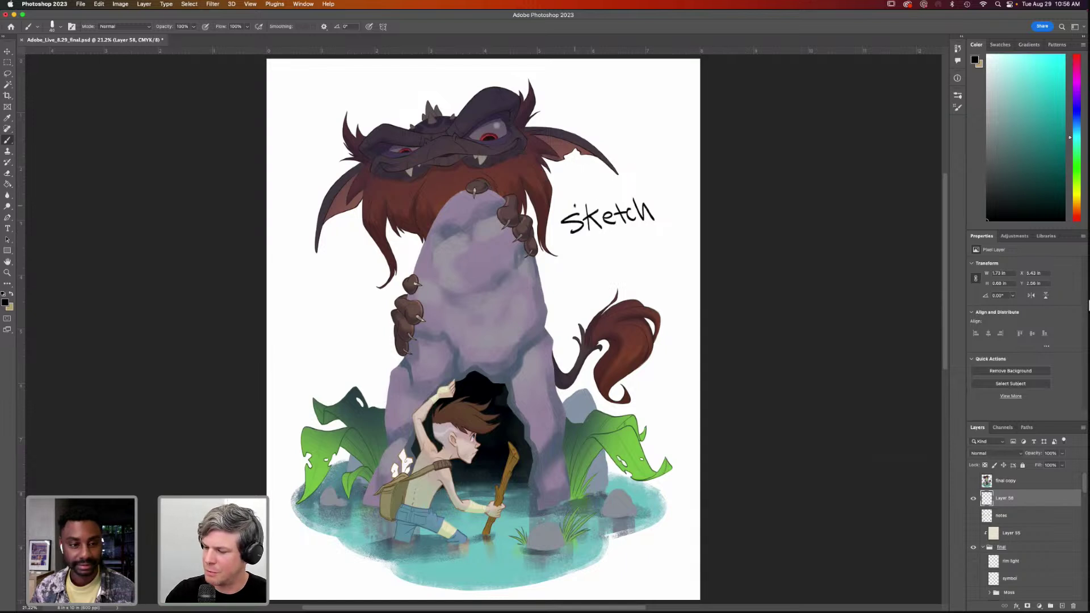
# Handwrite "BRAINSTORMING" below "Sketch", shifting the lettering left so that the whole word fits on the canvas
pyautogui.moveTo(567, 245)
pyautogui.mouseDown()
pyautogui.moveTo(568, 264)
pyautogui.moveTo(593, 261)
pyautogui.moveTo(601, 241)
pyautogui.mouseUp()
pyautogui.moveTo(607, 240)
pyautogui.mouseDown()
pyautogui.moveTo(607, 252)
pyautogui.moveTo(622, 233)
pyautogui.moveTo(624, 249)
pyautogui.moveTo(647, 226)
pyautogui.mouseUp()
pyautogui.moveTo(639, 228); pyautogui.dragTo(640, 248)
pyautogui.moveTo(650, 230); pyautogui.dragTo(654, 224)
pyautogui.moveTo(654, 224)
pyautogui.mouseDown()
pyautogui.moveTo(663, 241)
pyautogui.moveTo(685, 234)
pyautogui.mouseUp()
pyautogui.moveTo(690, 233); pyautogui.dragTo(697, 208)
pyautogui.moveTo(703, 205)
pyautogui.mouseDown()
pyautogui.moveTo(701, 224)
pyautogui.moveTo(688, 231)
pyautogui.moveTo(688, 220)
pyautogui.mouseUp()
pyautogui.press('v')
pyautogui.press('b')
pyautogui.moveTo(696, 215); pyautogui.dragTo(688, 223)
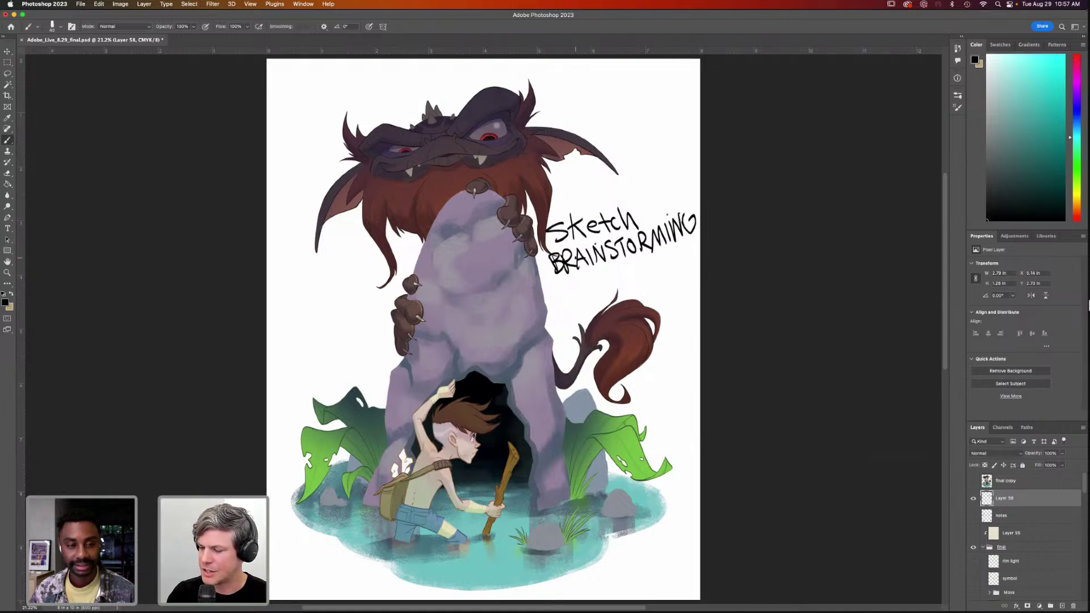
# Handwrite "final sketch + comp" below "BRAINSTORMING"
pyautogui.moveTo(563, 284)
pyautogui.mouseDown()
pyautogui.moveTo(556, 300)
pyautogui.moveTo(590, 277)
pyautogui.moveTo(600, 289)
pyautogui.moveTo(638, 267)
pyautogui.moveTo(633, 276)
pyautogui.mouseUp()
pyautogui.click(585, 291)
pyautogui.moveTo(643, 255)
pyautogui.mouseDown()
pyautogui.moveTo(653, 273)
pyautogui.moveTo(661, 263)
pyautogui.moveTo(632, 295)
pyautogui.mouseUp()
pyautogui.moveTo(643, 286)
pyautogui.mouseDown()
pyautogui.moveTo(667, 284)
pyautogui.moveTo(665, 294)
pyautogui.mouseUp()
pyautogui.moveTo(668, 274); pyautogui.dragTo(670, 283)
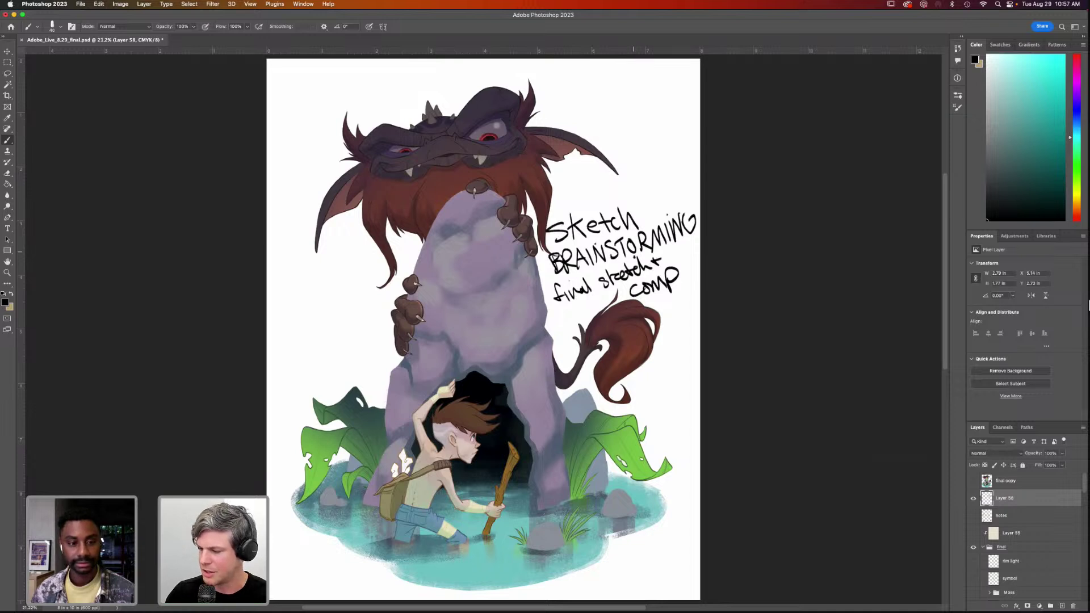
# Move the handwritten list up and add "final line + color shapes" beneath it
pyautogui.press('v')
pyautogui.moveTo(652, 237)
pyautogui.mouseDown()
pyautogui.moveTo(638, 138)
pyautogui.moveTo(638, 177)
pyautogui.mouseUp()
pyautogui.press('b')
pyautogui.moveTo(566, 267)
pyautogui.mouseDown()
pyautogui.moveTo(568, 280)
pyautogui.moveTo(601, 277)
pyautogui.moveTo(604, 253)
pyautogui.moveTo(621, 269)
pyautogui.moveTo(657, 258)
pyautogui.mouseUp()
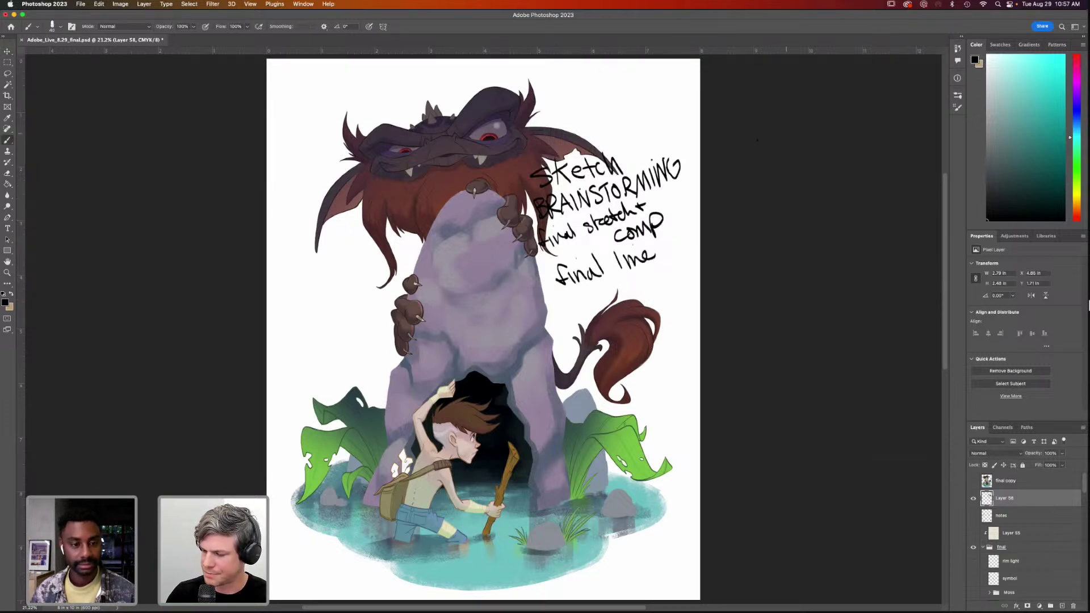
pyautogui.moveTo(567, 297); pyautogui.dragTo(568, 310)
pyautogui.moveTo(562, 305)
pyautogui.mouseDown()
pyautogui.moveTo(652, 279)
pyautogui.moveTo(666, 286)
pyautogui.moveTo(676, 272)
pyautogui.mouseUp()
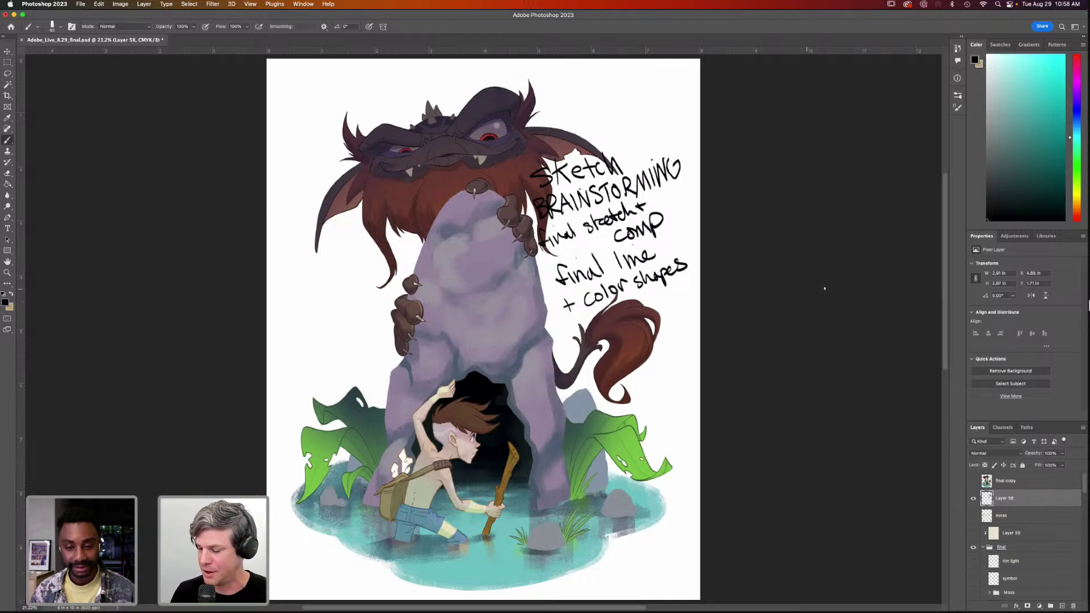
# Shift the handwritten list further up and add "+ lighting dir." and "shadow shapes" beneath it
pyautogui.press('v')
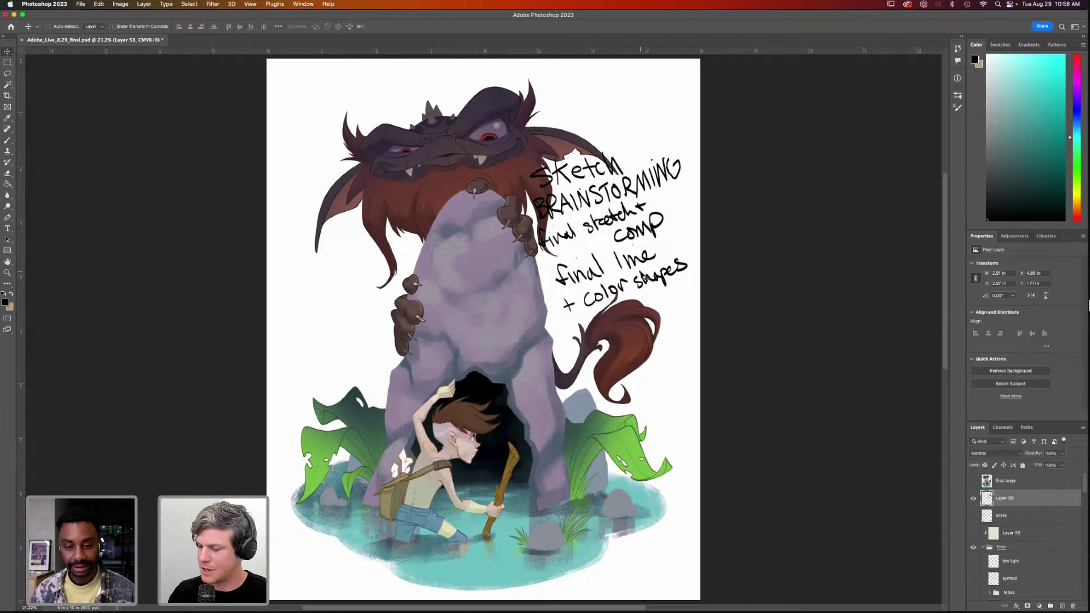
pyautogui.moveTo(642, 278); pyautogui.dragTo(639, 217)
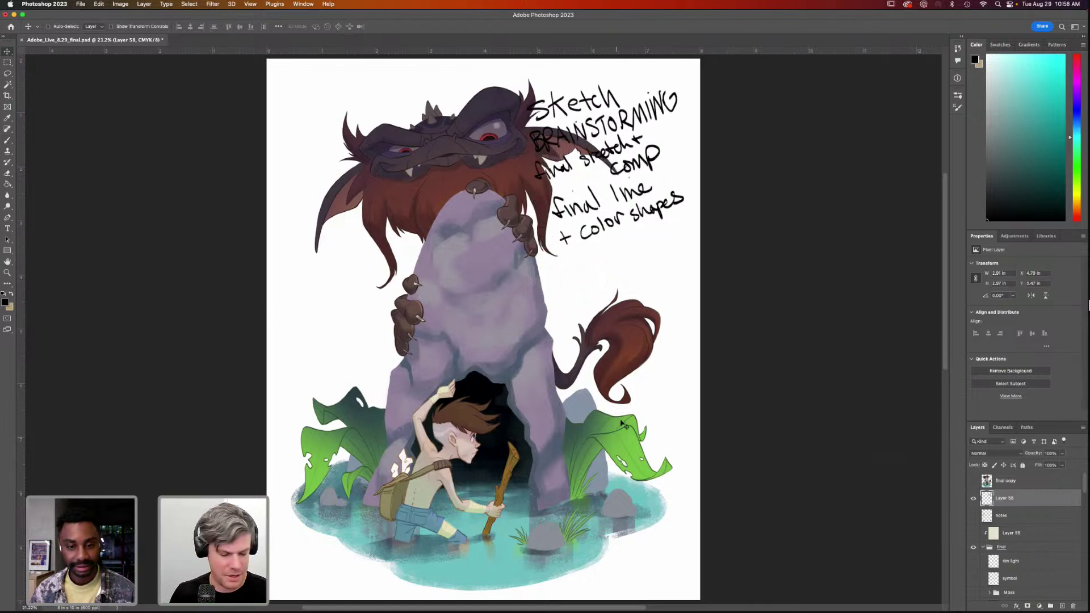
pyautogui.press('b')
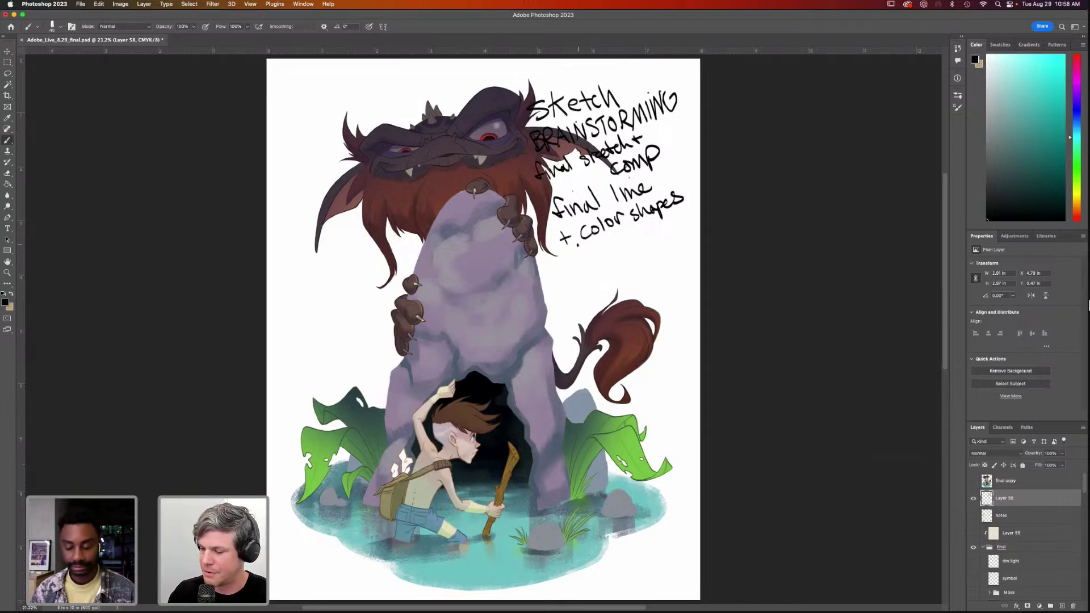
pyautogui.moveTo(563, 268)
pyautogui.mouseDown()
pyautogui.moveTo(615, 249)
pyautogui.moveTo(618, 263)
pyautogui.moveTo(644, 227)
pyautogui.mouseUp()
pyautogui.moveTo(647, 234)
pyautogui.mouseDown()
pyautogui.moveTo(649, 244)
pyautogui.moveTo(658, 233)
pyautogui.mouseUp()
pyautogui.click(661, 240)
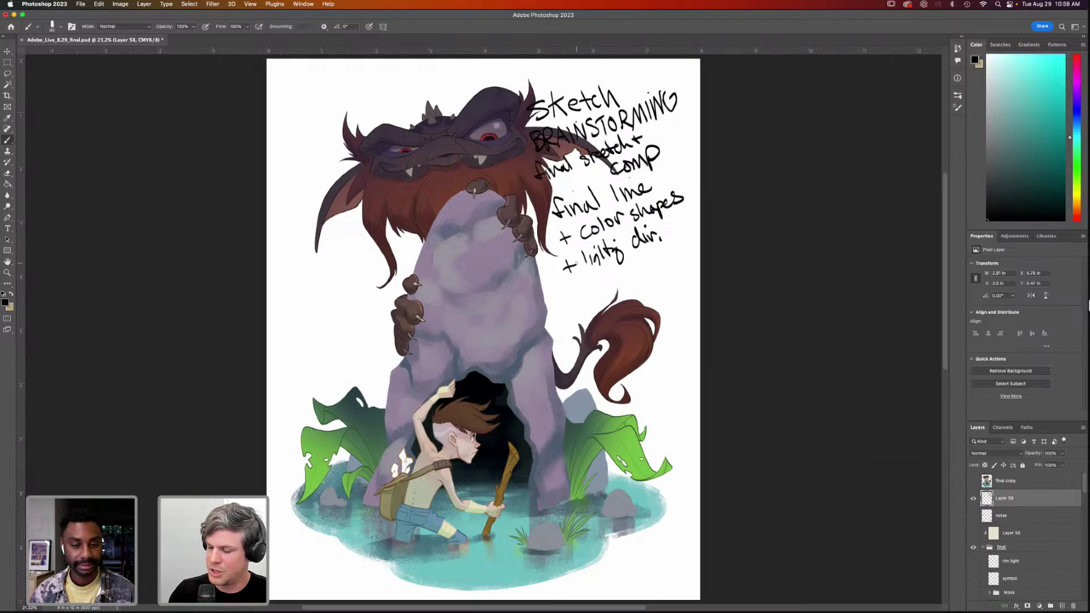
pyautogui.moveTo(577, 285); pyautogui.dragTo(685, 249)
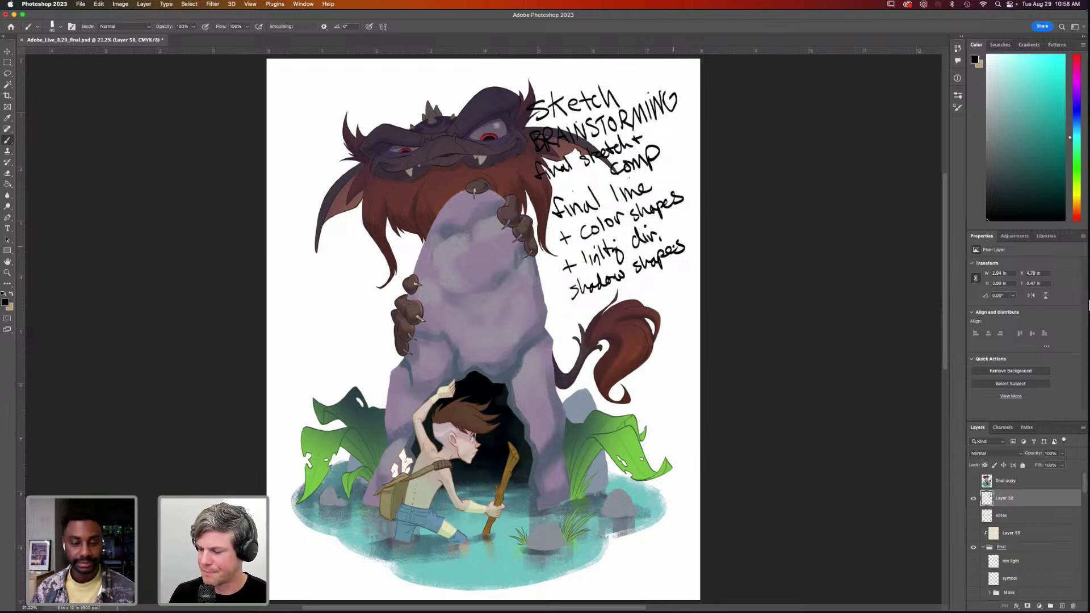
# Move the handwritten list partly past the canvas's upper edge and write "textures" below "shadow shapes"
pyautogui.press('v')
pyautogui.moveTo(658, 260); pyautogui.dragTo(646, 214)
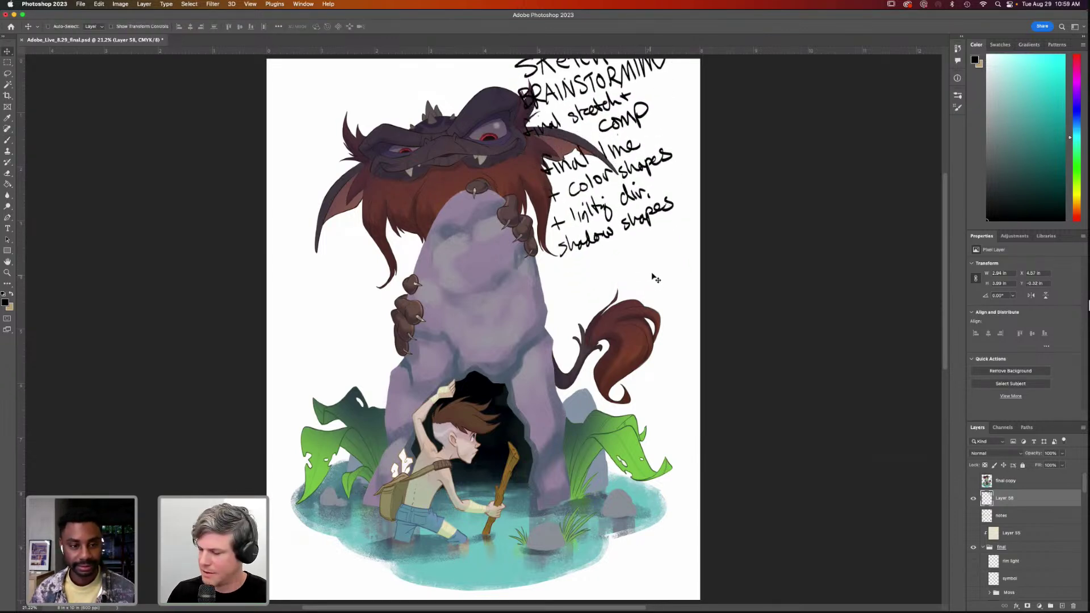
pyautogui.press('b')
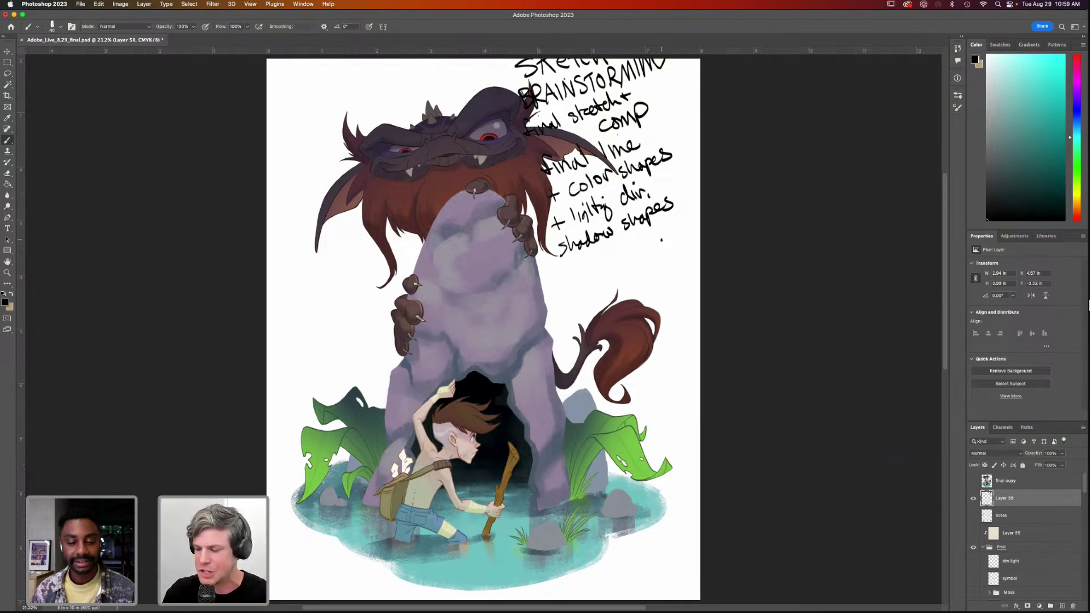
pyautogui.moveTo(581, 265)
pyautogui.mouseDown()
pyautogui.moveTo(608, 249)
pyautogui.moveTo(629, 263)
pyautogui.mouseUp()
pyautogui.moveTo(630, 260); pyautogui.dragTo(646, 257)
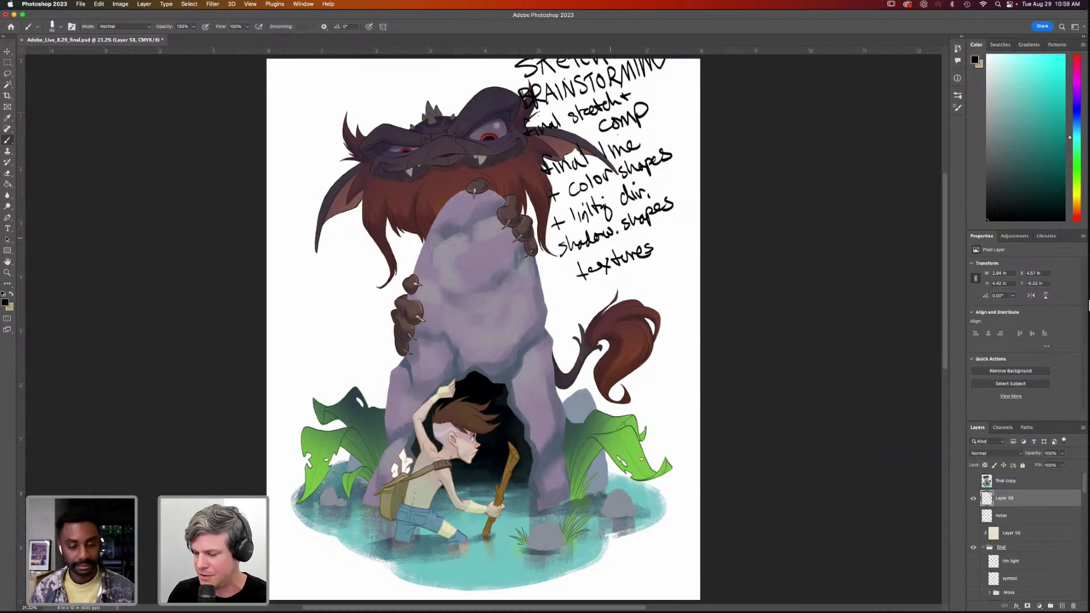
# Make the freckles, wet and textures layers in the boy group visible, with the boy in close view
pyautogui.moveTo(1079, 482)
pyautogui.mouseDown()
pyautogui.moveTo(1084, 559)
pyautogui.moveTo(1084, 540)
pyautogui.mouseUp()
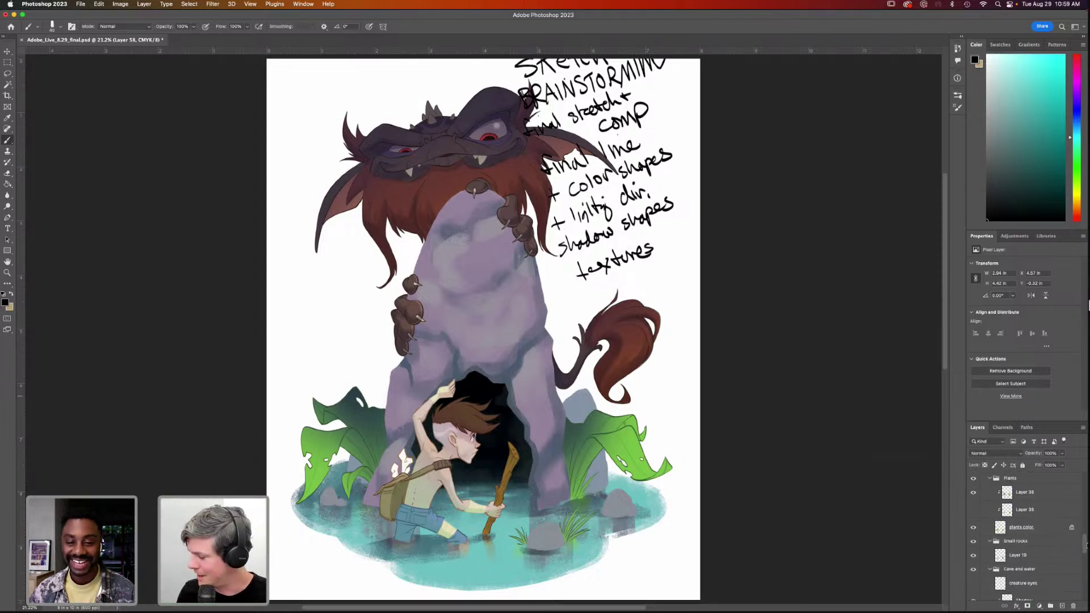
pyautogui.moveTo(1085, 546); pyautogui.dragTo(1087, 517)
pyautogui.click(990, 498)
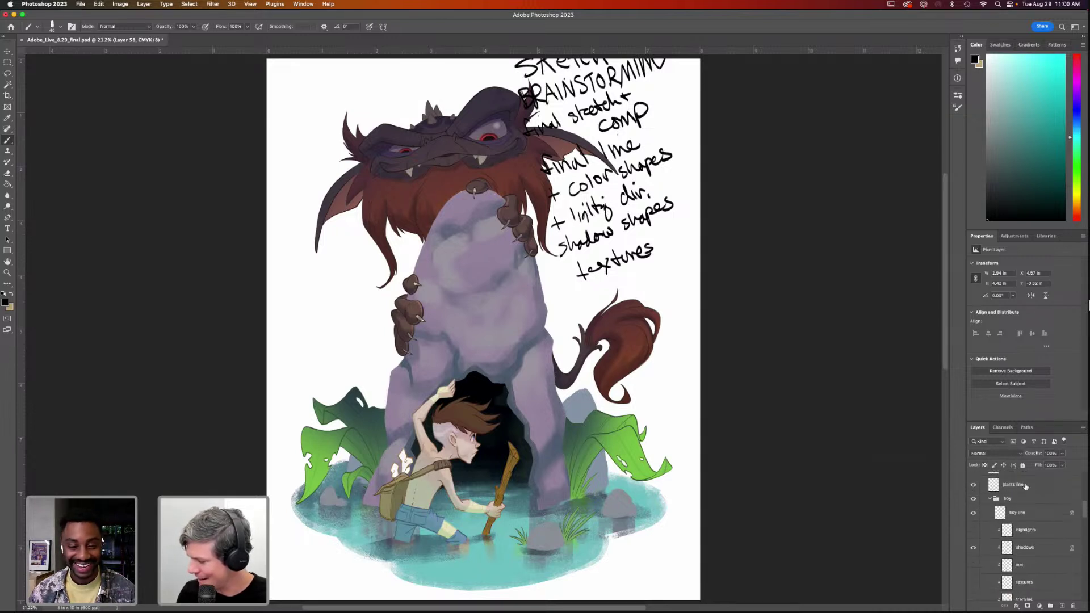
pyautogui.press('z')
pyautogui.moveTo(397, 525); pyautogui.dragTo(455, 525)
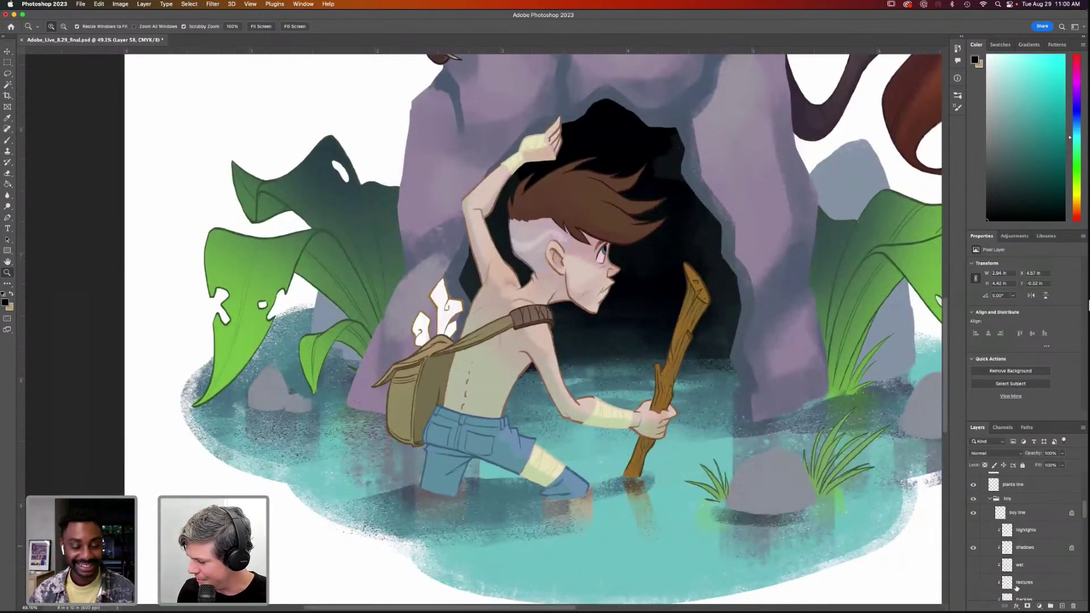
pyautogui.moveTo(1086, 517); pyautogui.dragTo(1085, 520)
pyautogui.click(973, 548)
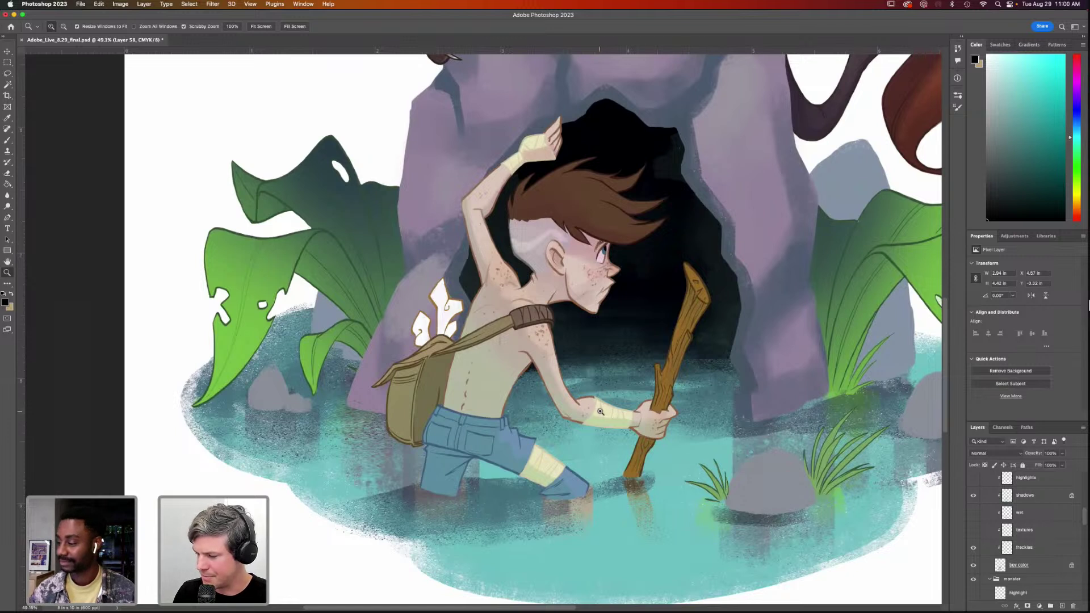
pyautogui.click(973, 513)
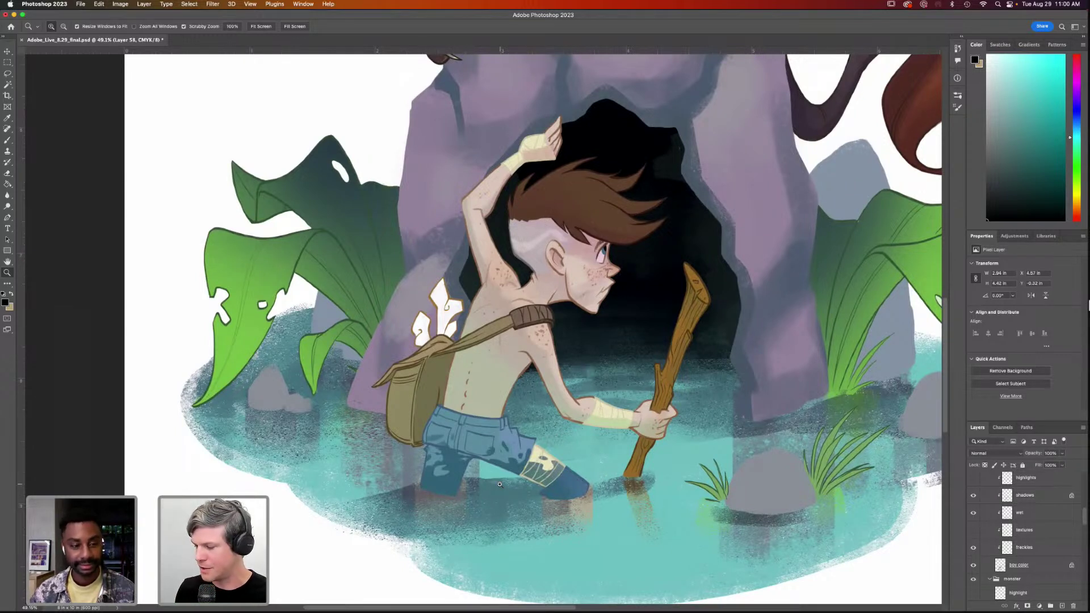
pyautogui.click(974, 531)
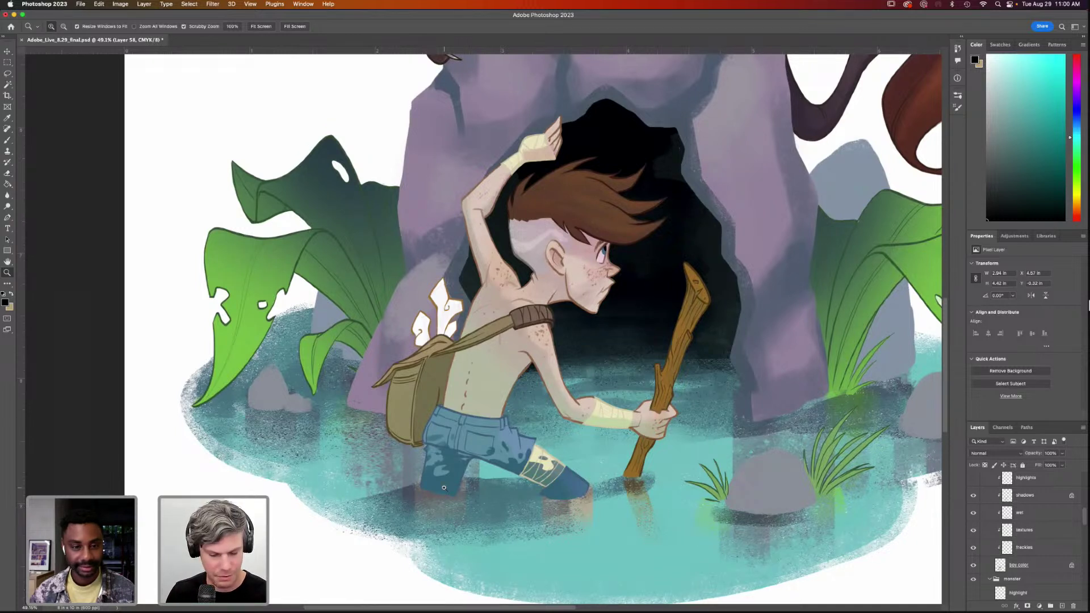
# Select the bag's colour areas on the boy color layer with the Magic Wand, adding the flap to the selection
pyautogui.click(1020, 568)
pyautogui.press('w')
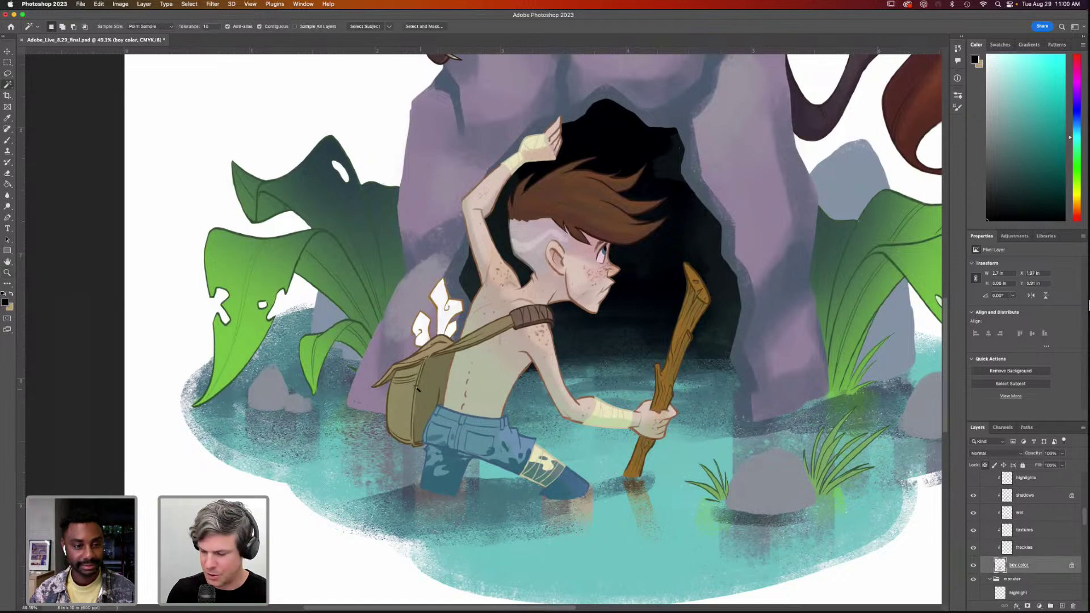
pyautogui.click(420, 392)
pyautogui.keyDown('shift'); pyautogui.click(408, 370); pyautogui.keyUp('shift')
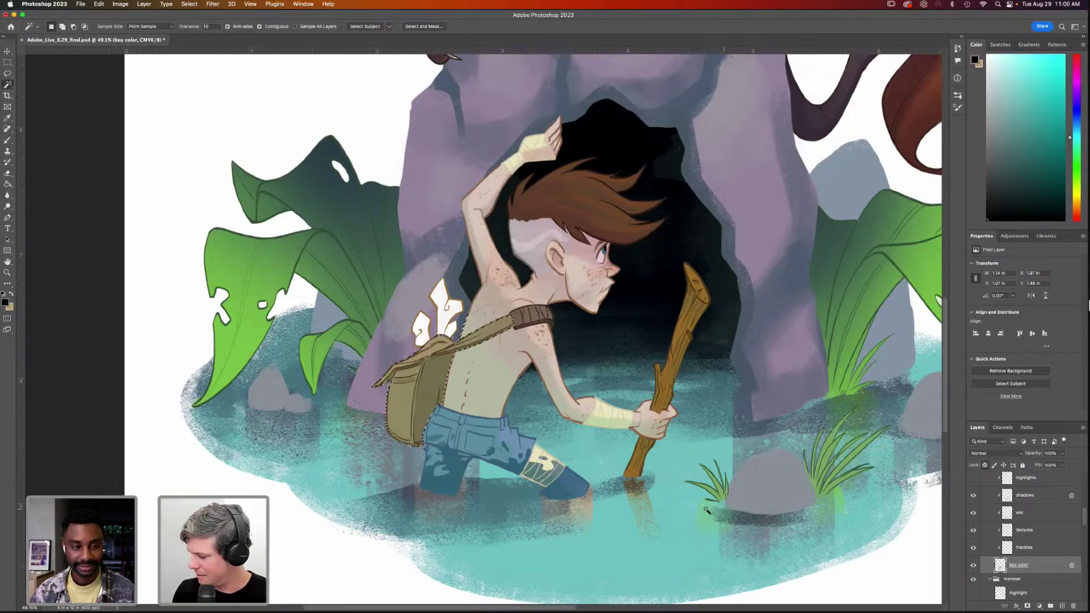
# Activate the wet layer, set the Eyedropper to sample the current layer, pick the blue of the wet jeans patches, and switch to the Brush
pyautogui.write('wet')
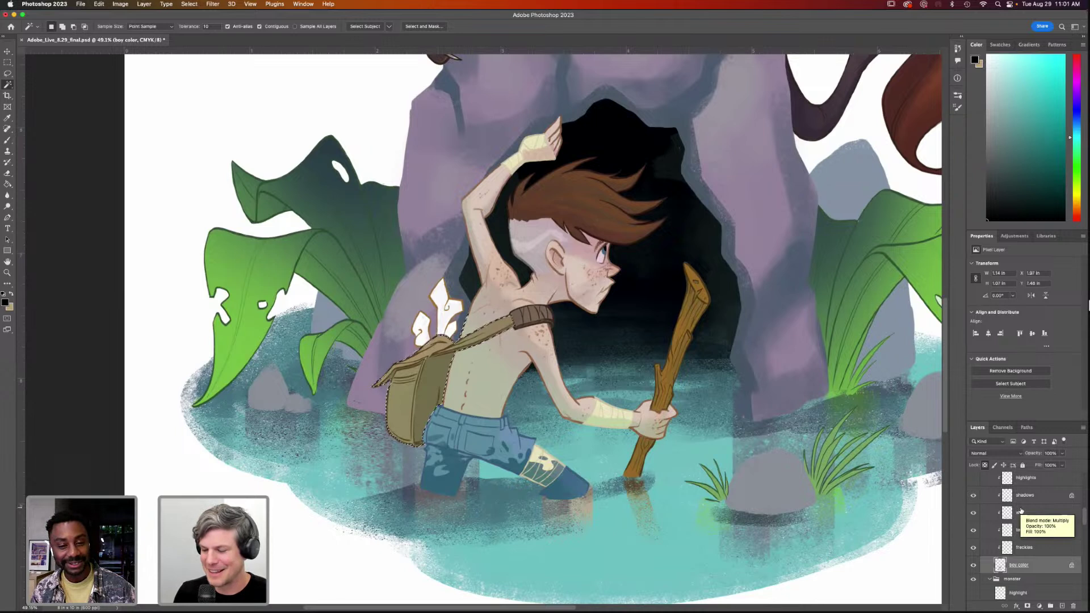
pyautogui.click(1022, 512)
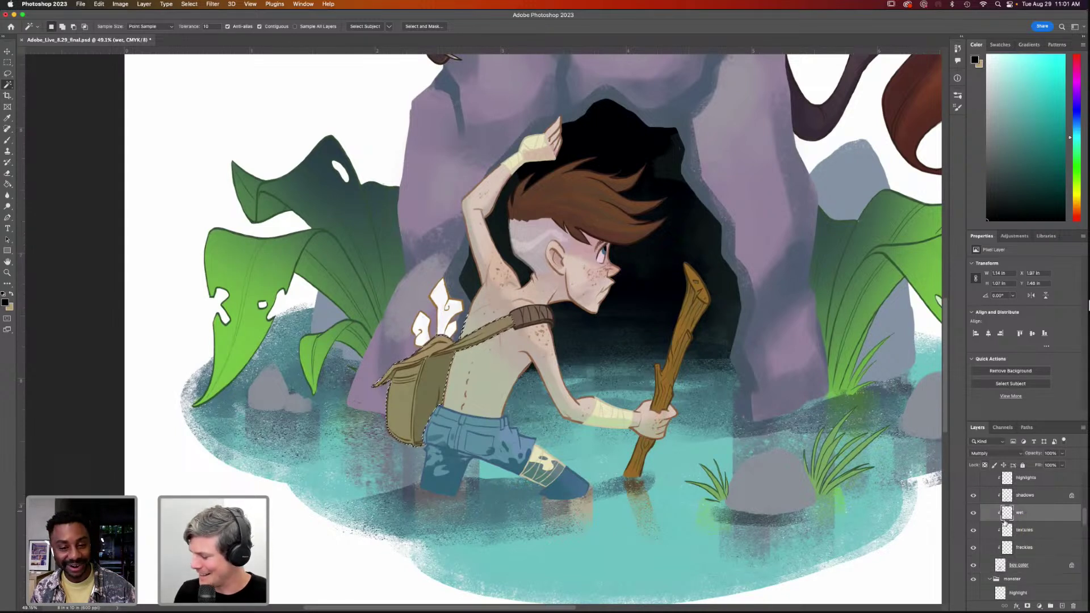
pyautogui.press('i')
pyautogui.click(219, 27)
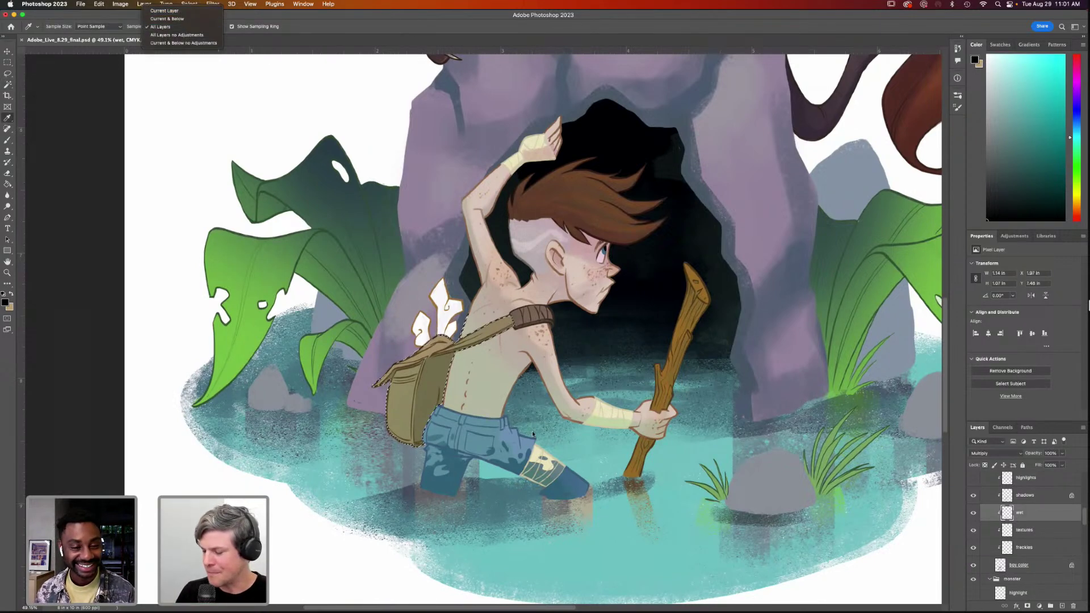
pyautogui.press('Down')
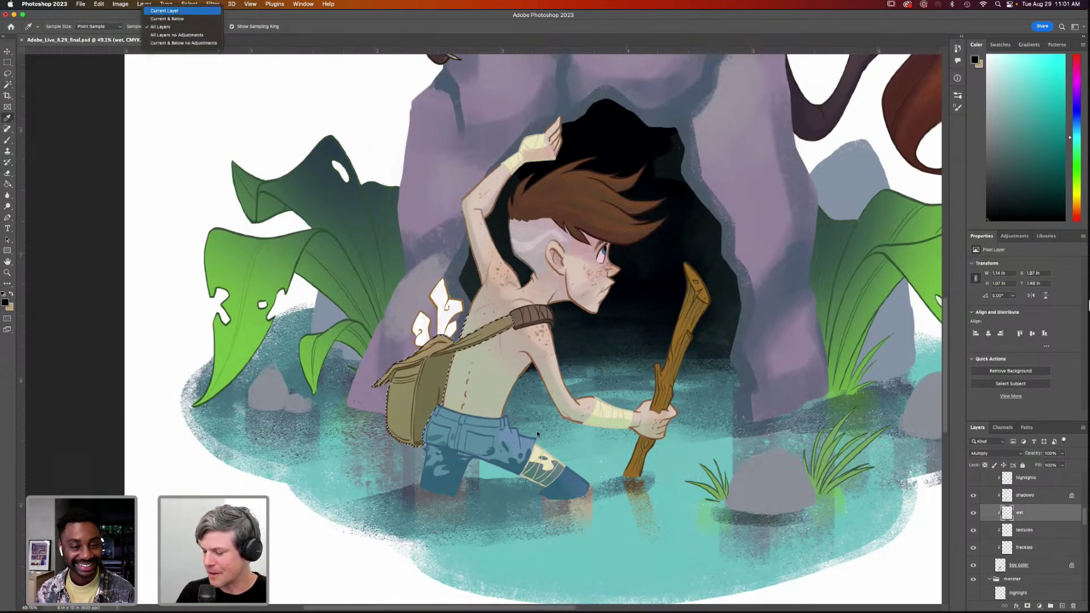
pyautogui.click(180, 12)
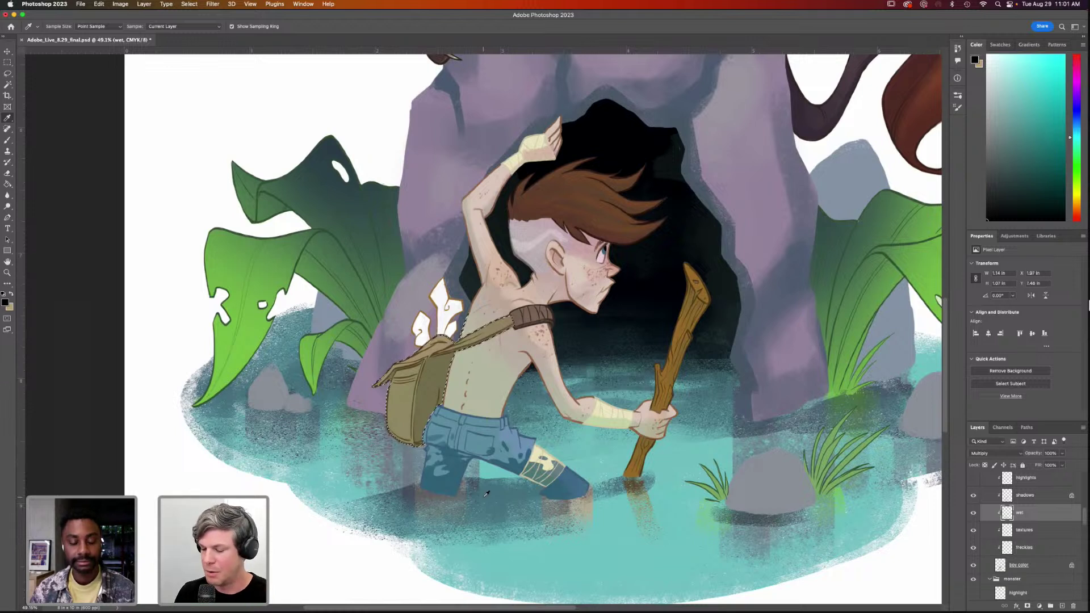
pyautogui.click(516, 458)
pyautogui.moveTo(516, 458); pyautogui.dragTo(517, 461)
pyautogui.press('b')
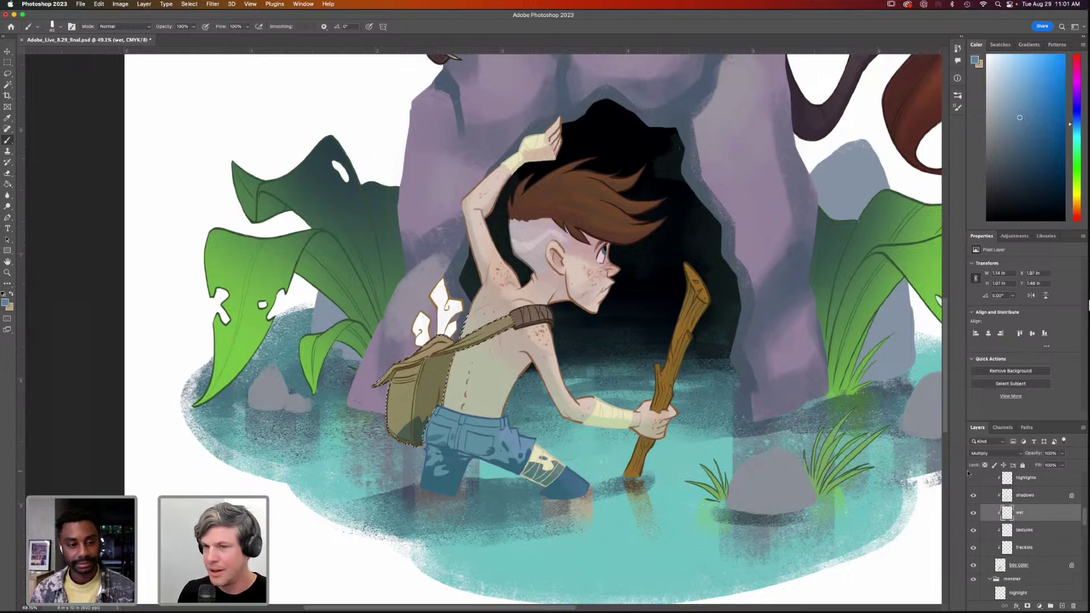
# Try the wet layer in Normal blend mode and return it to Multiply
pyautogui.click(1020, 454)
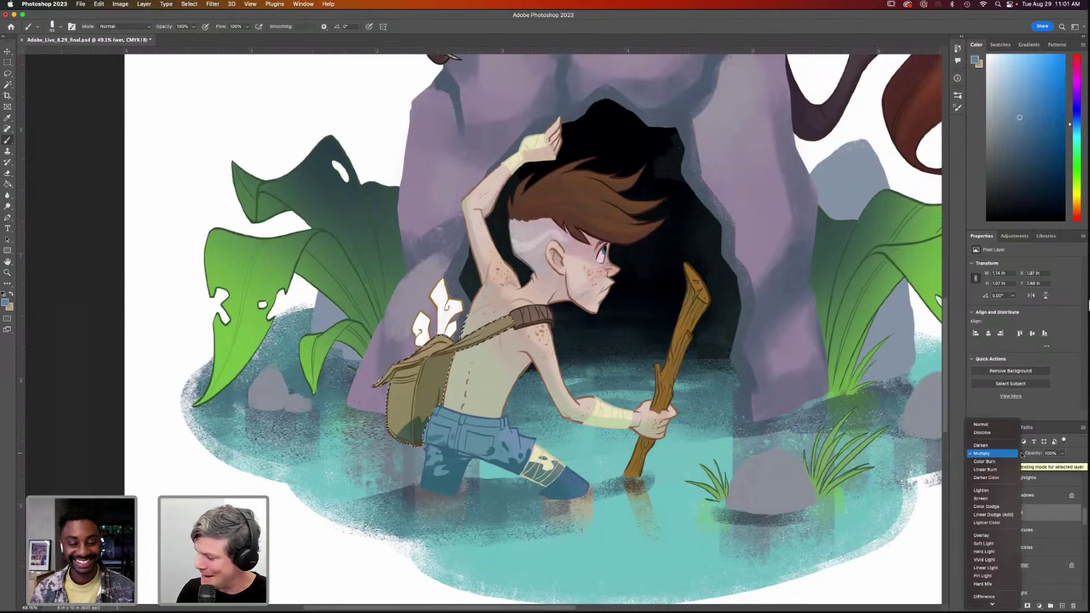
pyautogui.click(982, 425)
pyautogui.press('i')
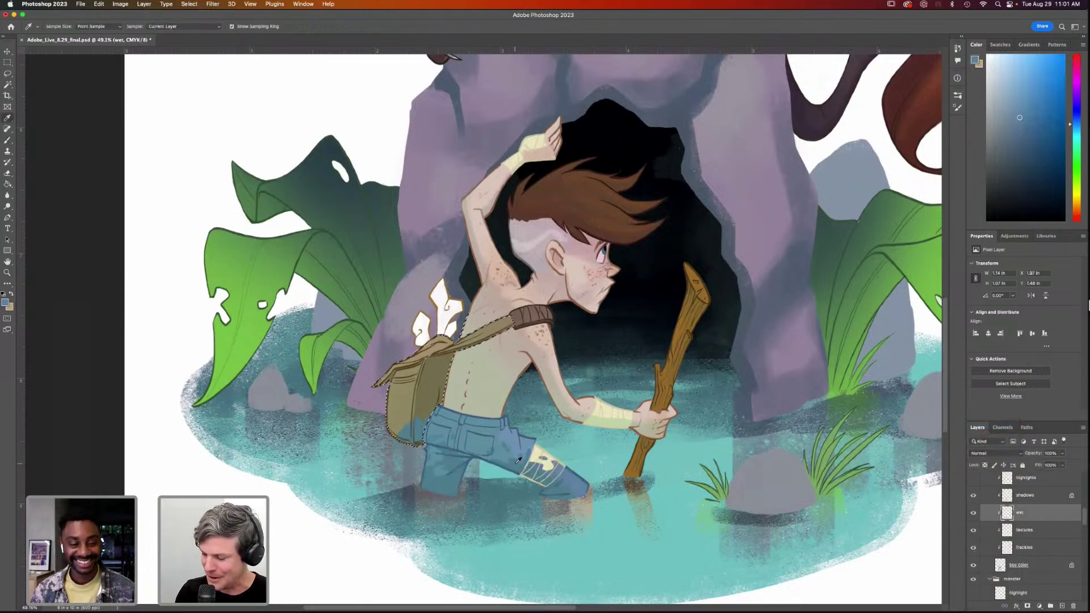
pyautogui.click(1018, 453)
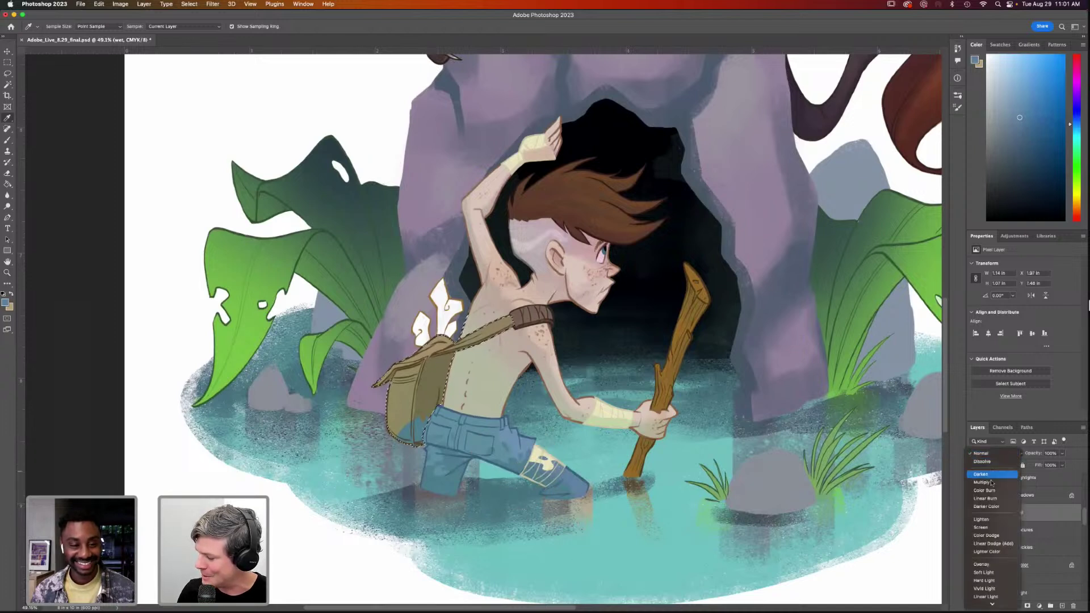
pyautogui.click(991, 487)
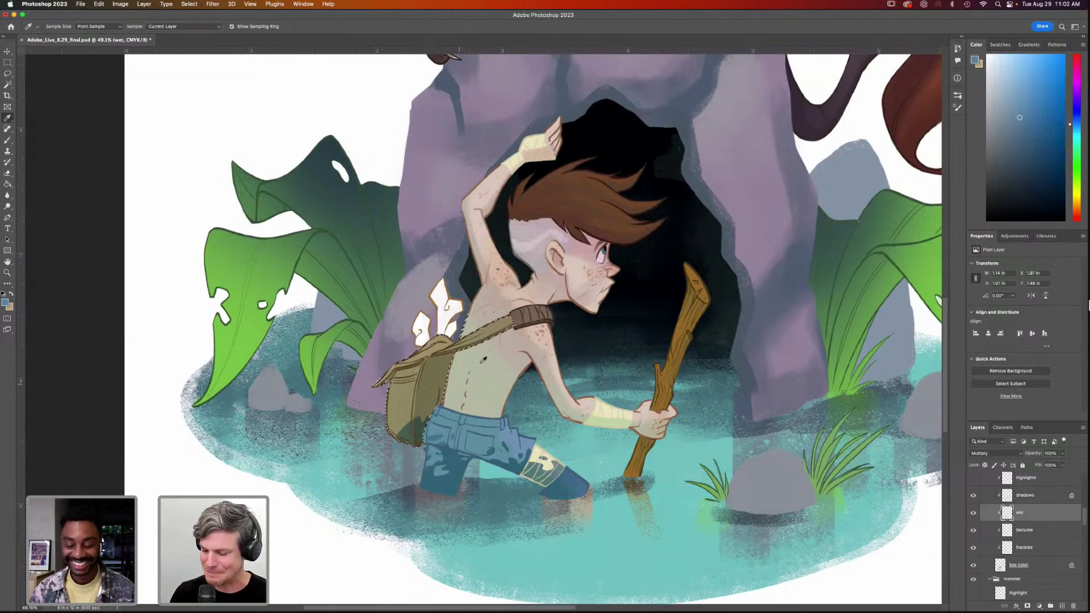
# Review the Eyedropper's sampling options, keep Current Layer, and switch to the Eraser
pyautogui.press('e')
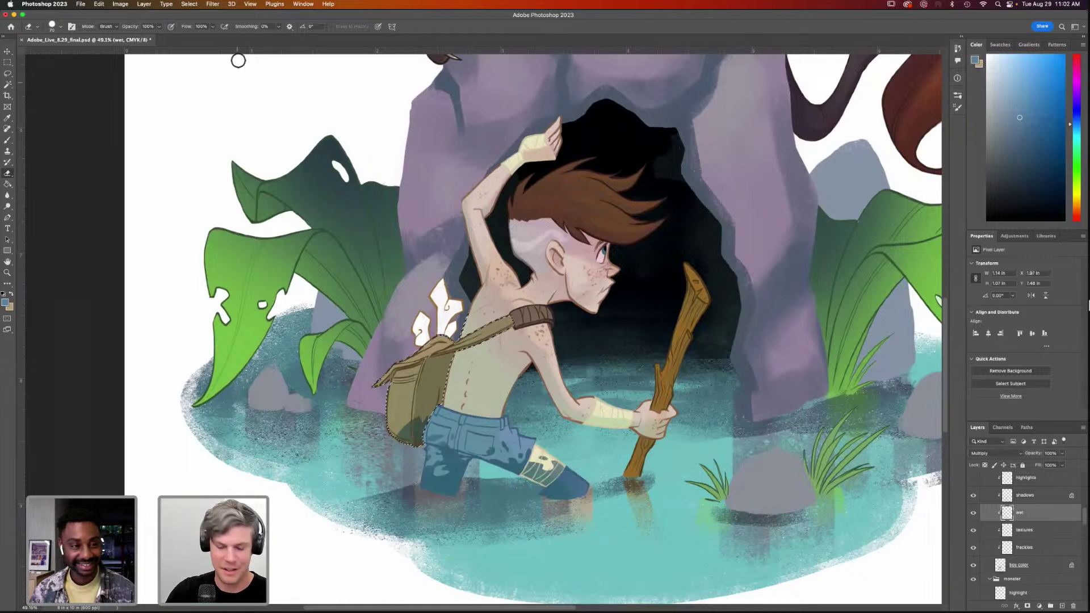
pyautogui.press('i')
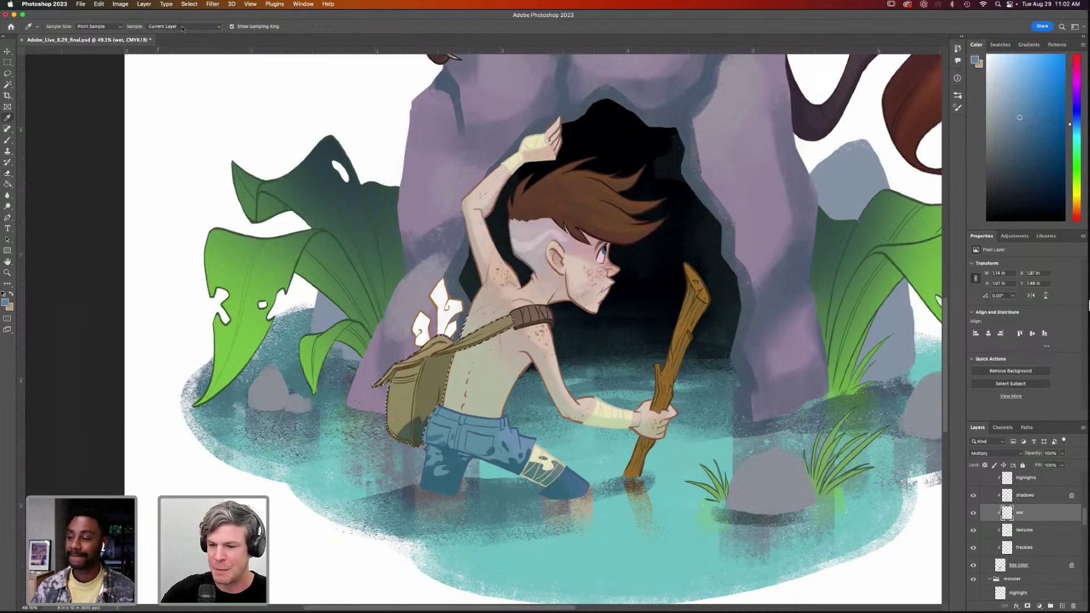
pyautogui.click(219, 27)
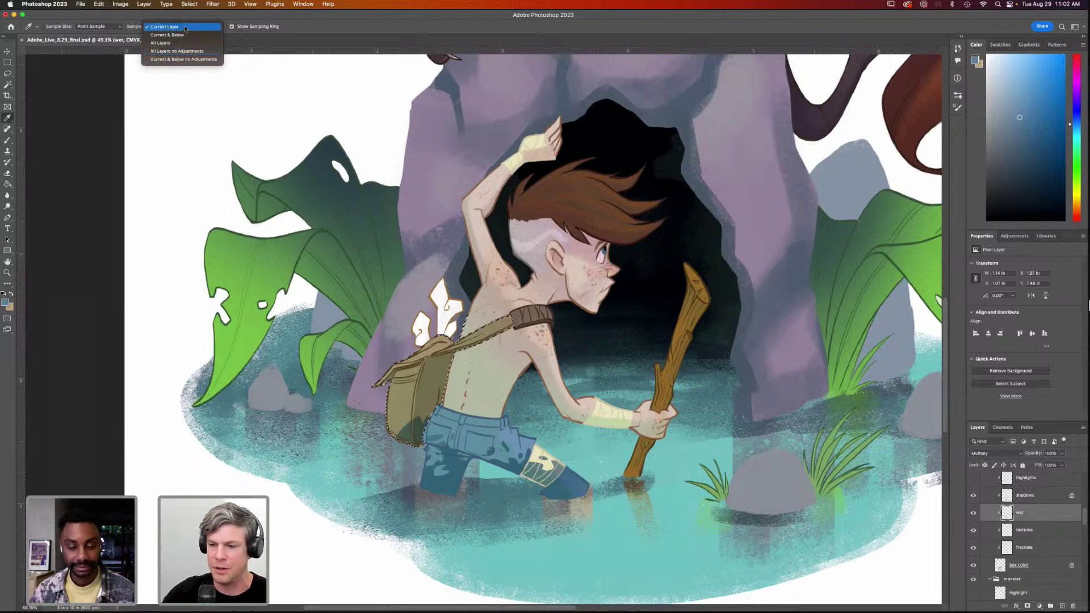
pyautogui.click(168, 26)
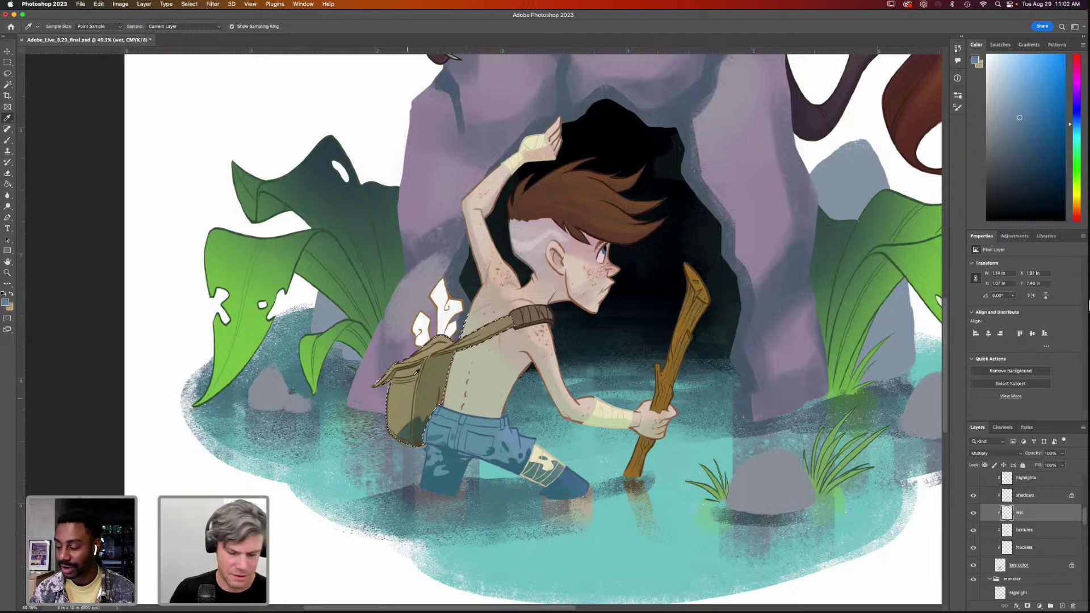
pyautogui.press('e')
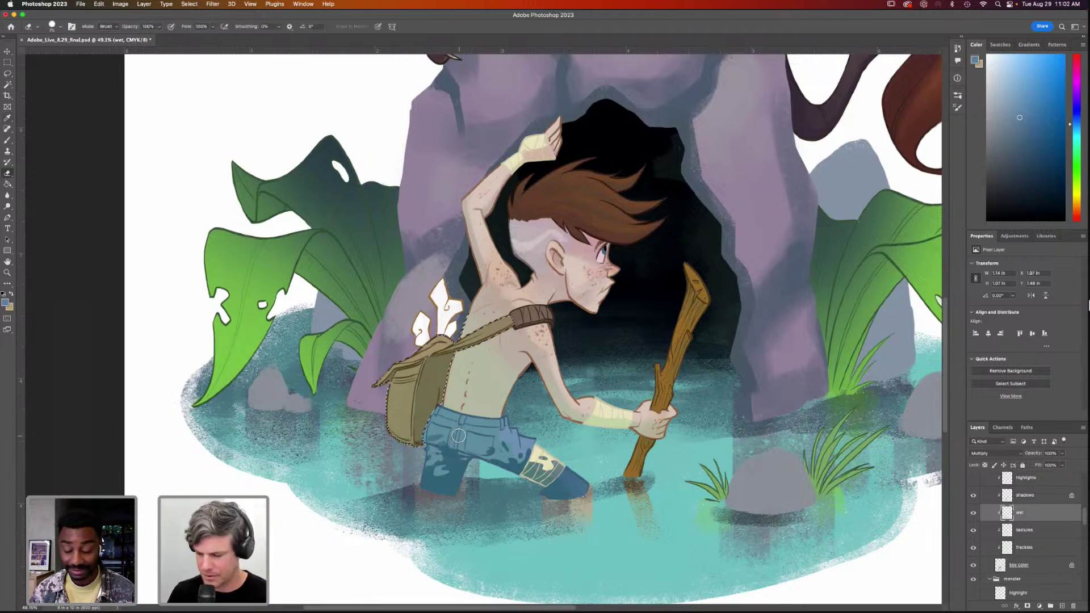
# Replace the bag selection with irregular Lasso splash shapes on the bag's lower part, combining several freehand areas into one selection
pyautogui.press('l')
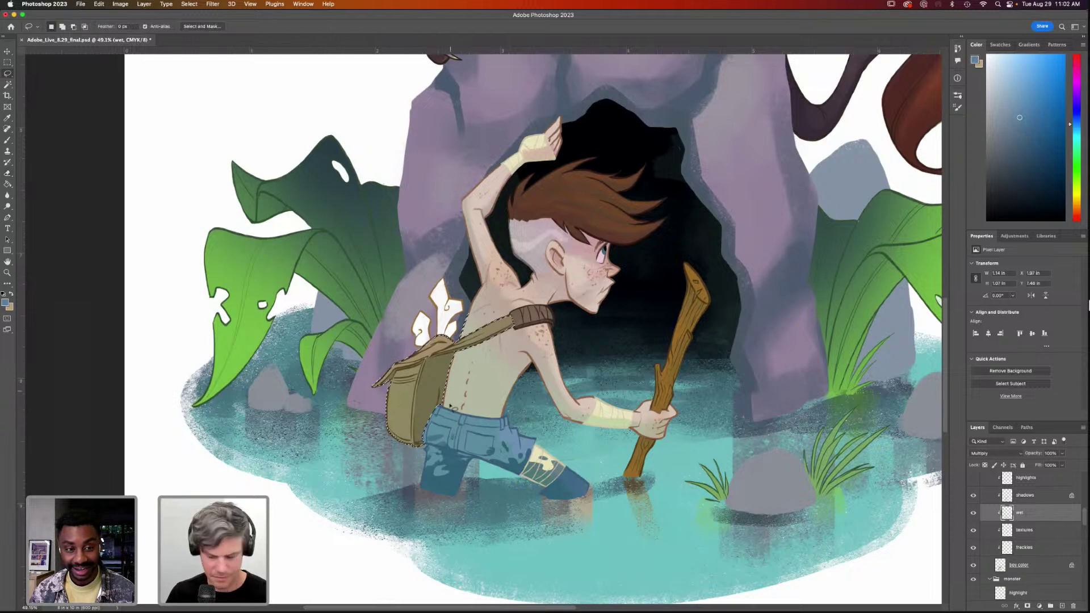
pyautogui.click(452, 399)
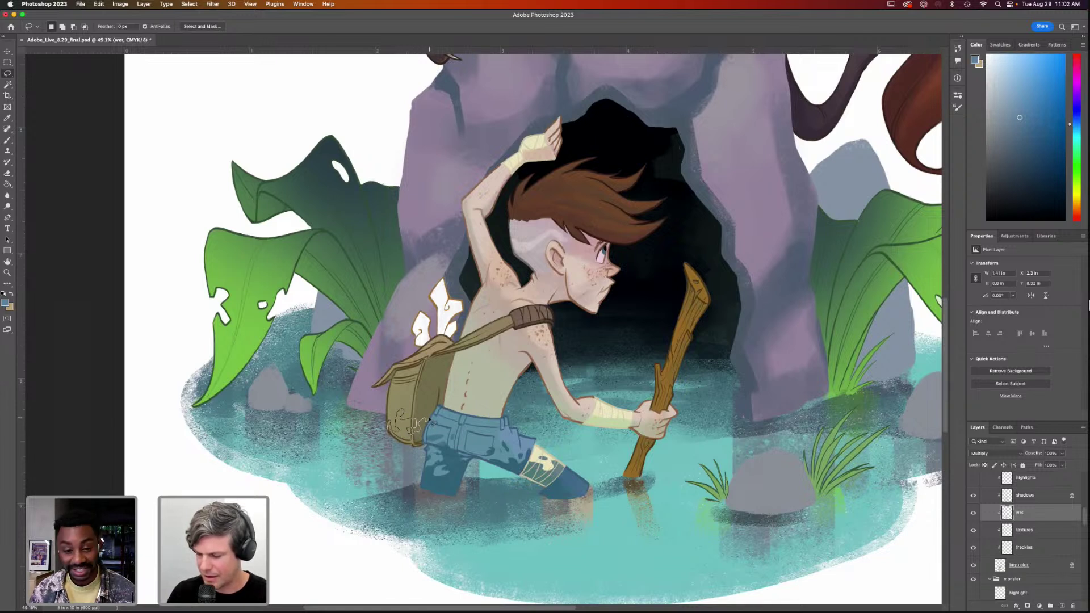
pyautogui.moveTo(426, 447); pyautogui.dragTo(397, 446)
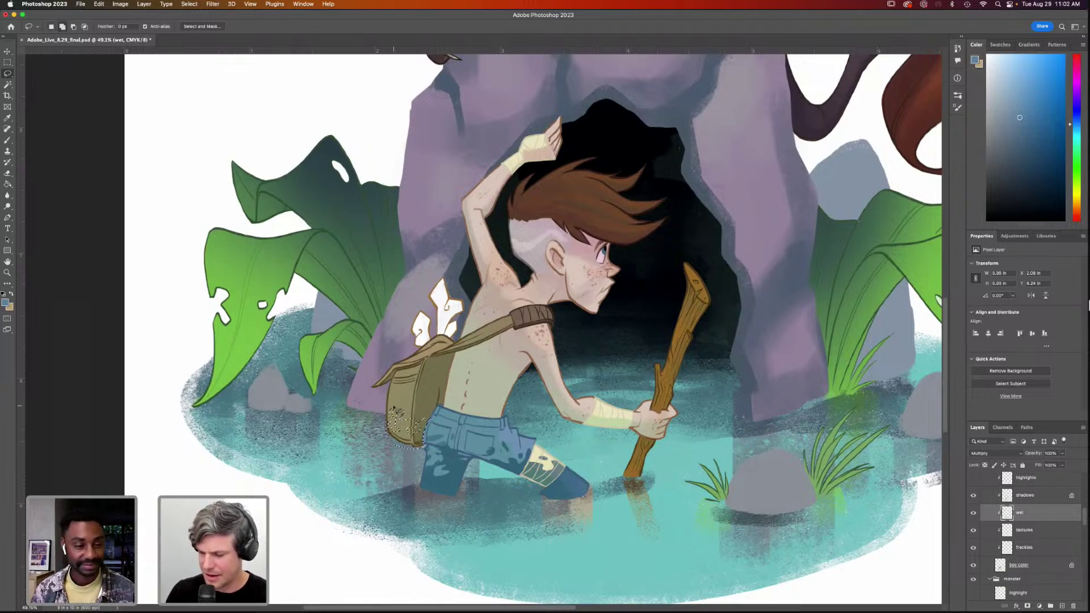
pyautogui.moveTo(414, 406)
pyautogui.mouseDown()
pyautogui.moveTo(405, 397)
pyautogui.moveTo(421, 397)
pyautogui.mouseUp()
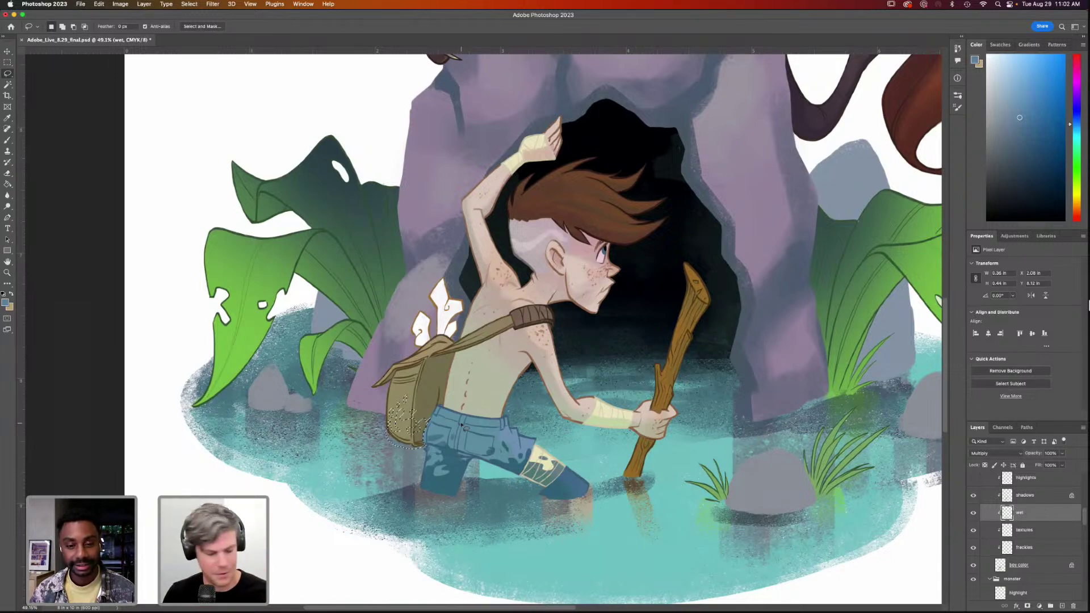
pyautogui.press('shift')
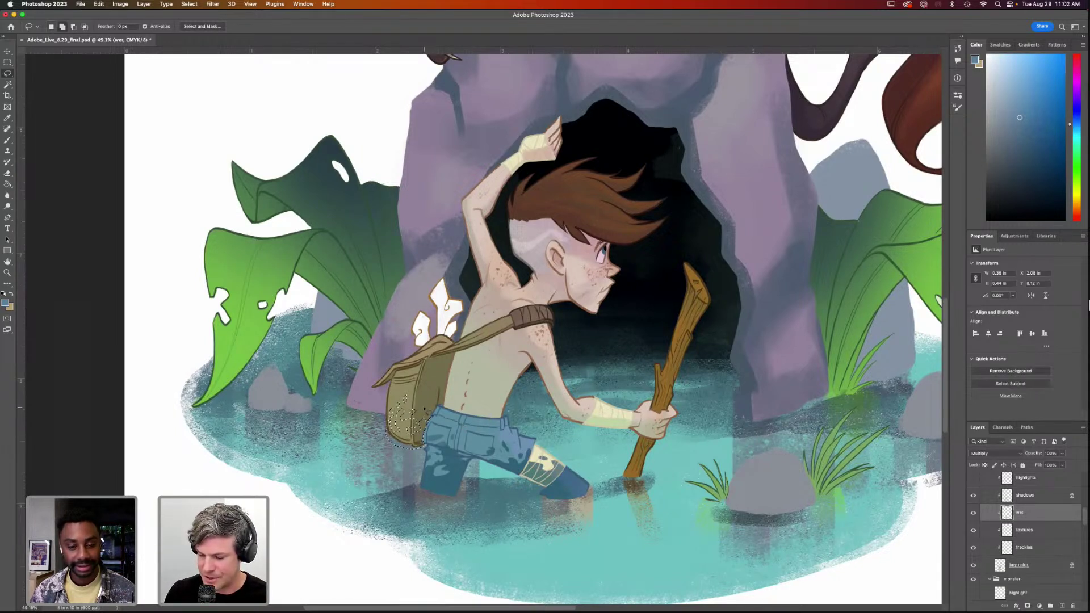
pyautogui.press('alt')
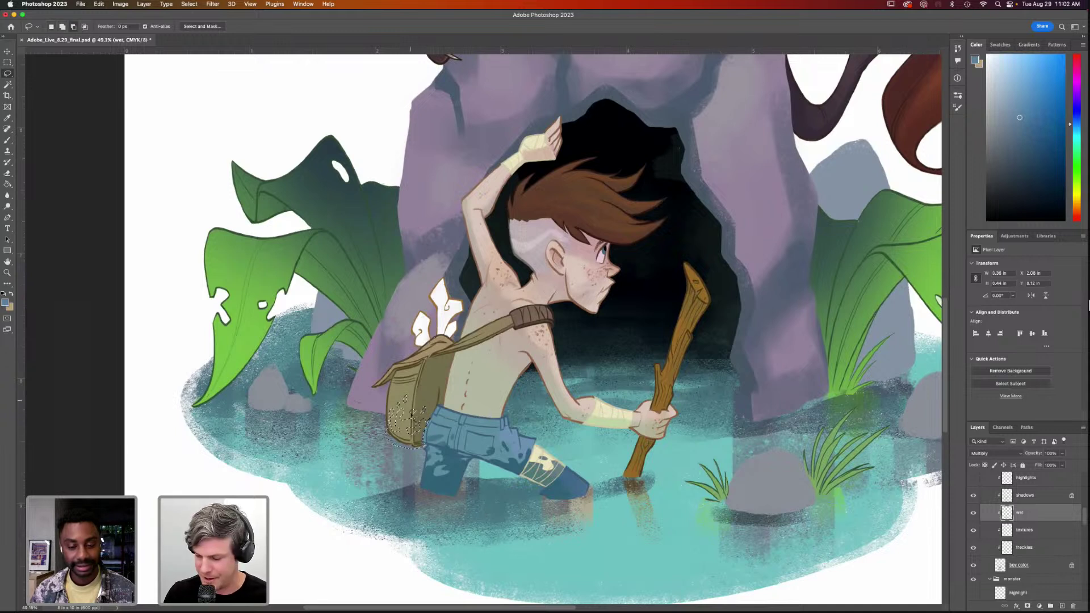
pyautogui.press('alt')
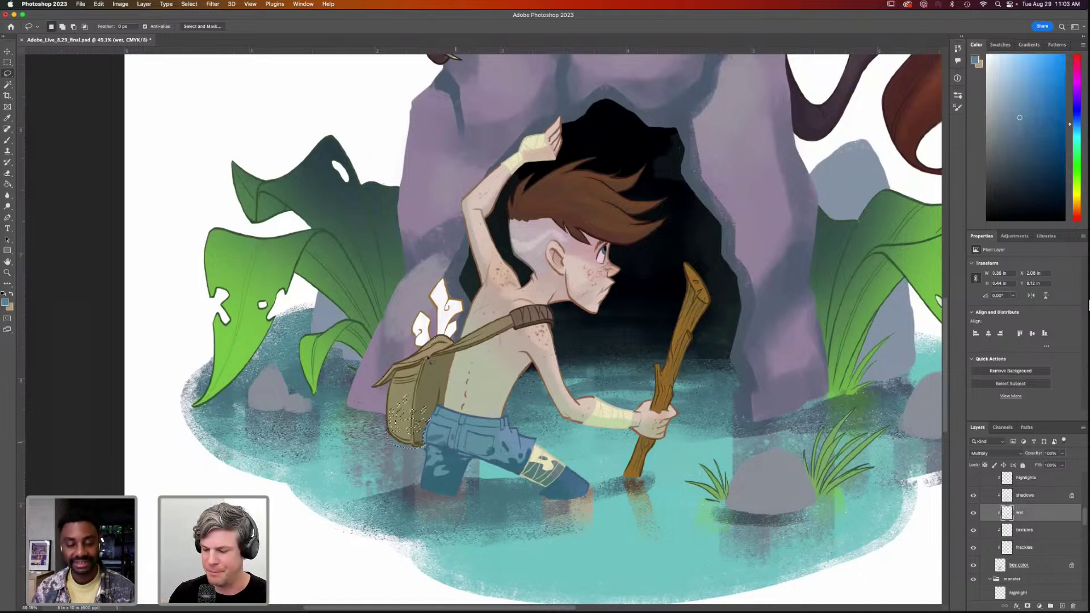
pyautogui.press('shift')
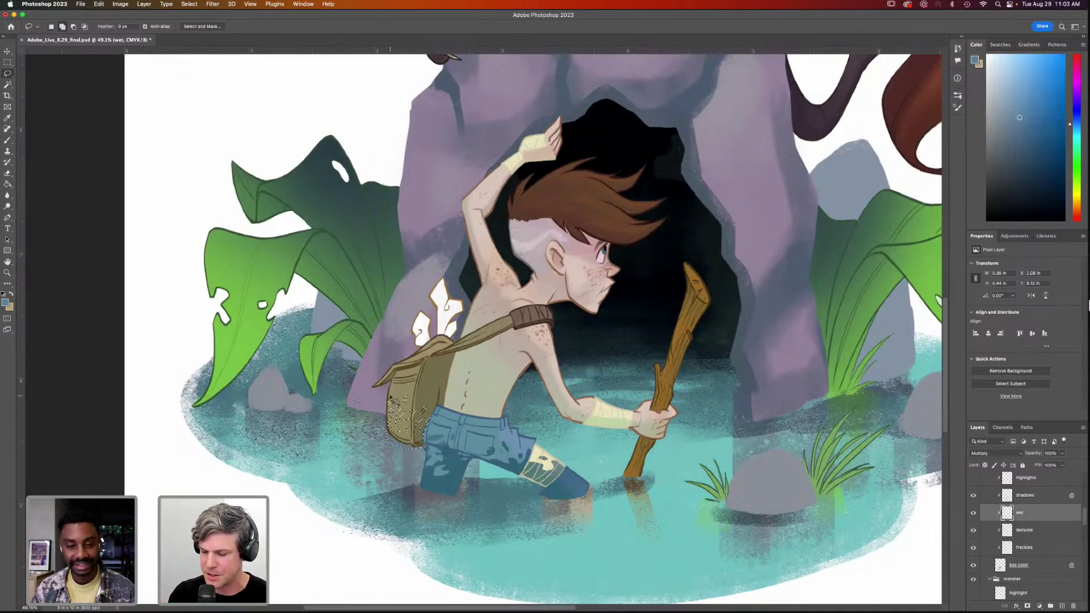
pyautogui.moveTo(419, 394); pyautogui.dragTo(421, 389)
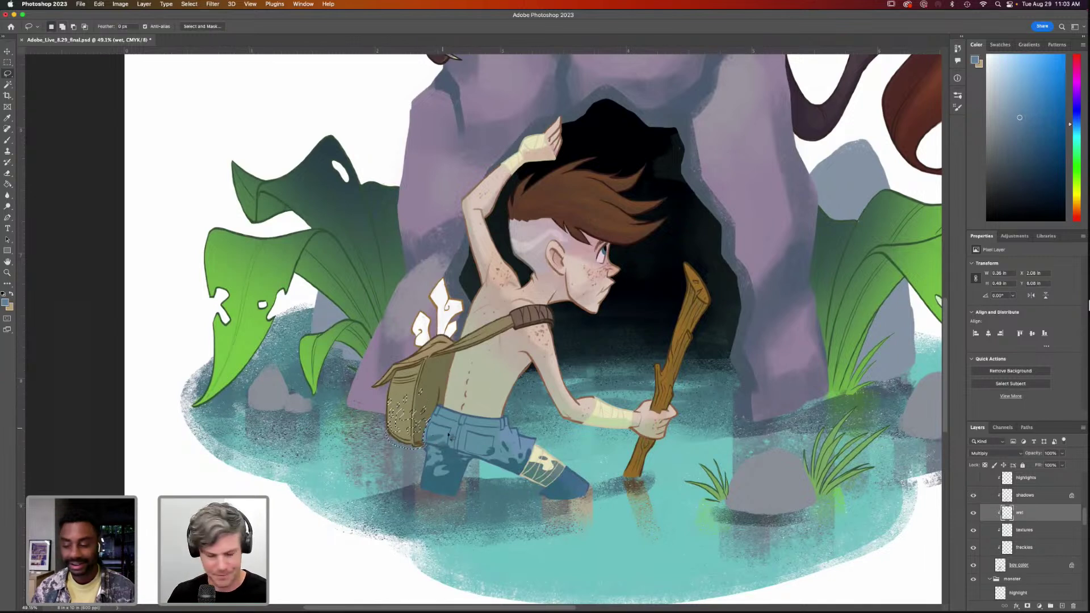
# Choose the Soft Round brush preset and enlarge it to 175 px
pyautogui.press('b')
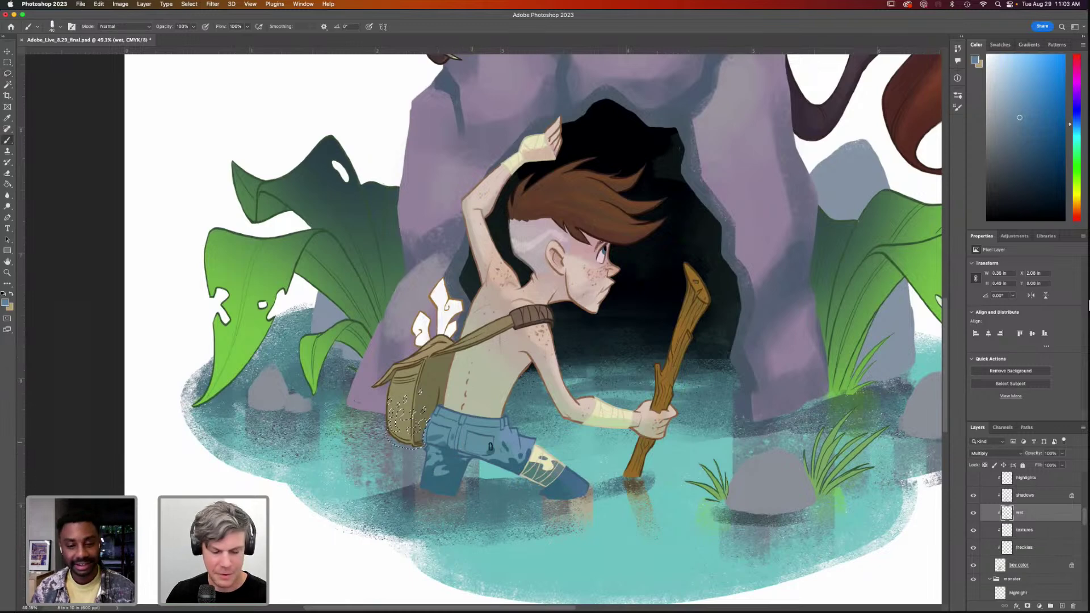
pyautogui.press('F5')
pyautogui.click(804, 92)
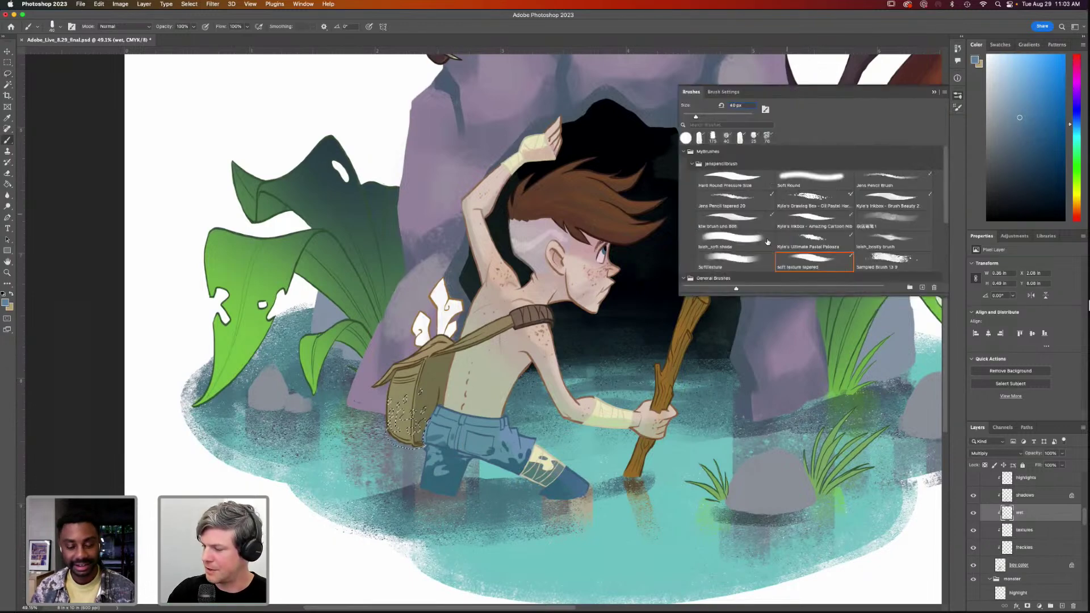
pyautogui.click(810, 182)
pyautogui.press(']')
pyautogui.press(']')
pyautogui.press(']')
pyautogui.press(']')
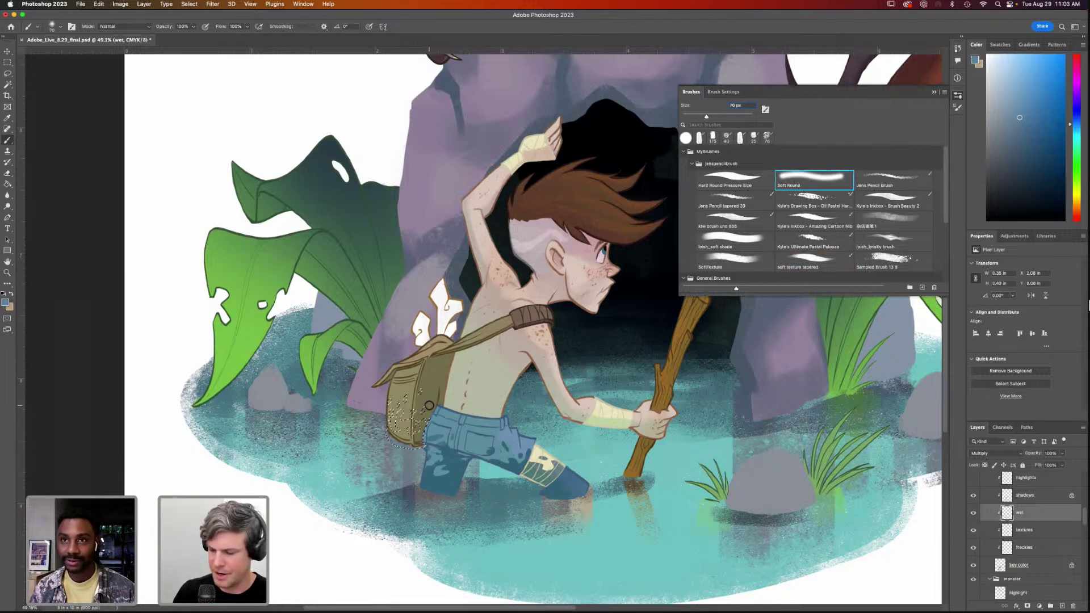
pyautogui.press(']')
pyautogui.press(']')
pyautogui.press(']')
pyautogui.press(']')
pyautogui.press(']')
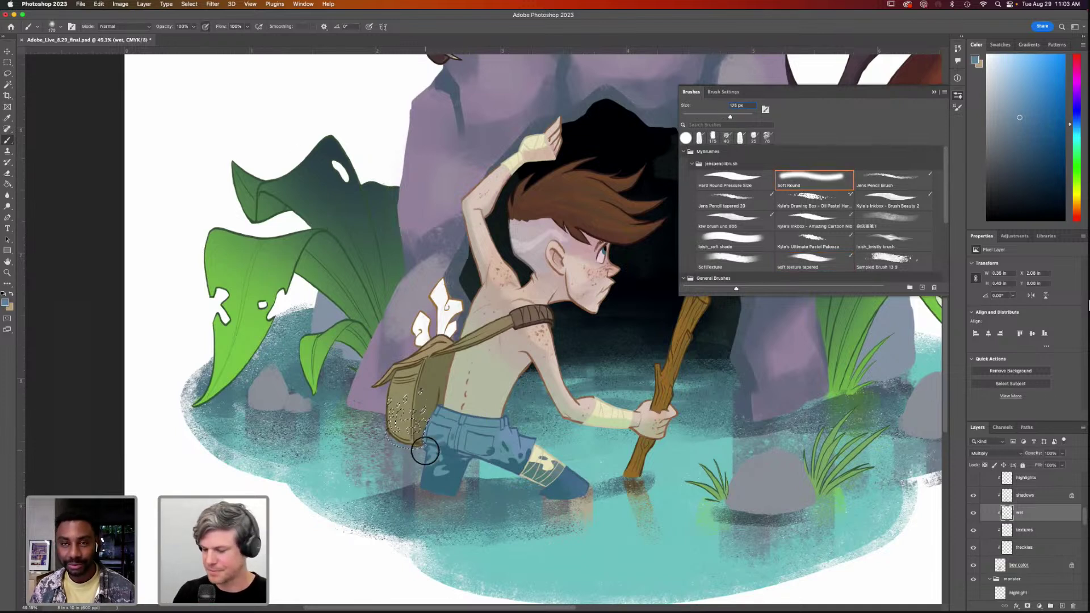
# Paint blue wet spots into the selected shapes on the lower bag, deselect, and close the brush presets
pyautogui.moveTo(418, 449)
pyautogui.mouseDown()
pyautogui.moveTo(416, 435)
pyautogui.moveTo(400, 449)
pyautogui.mouseUp()
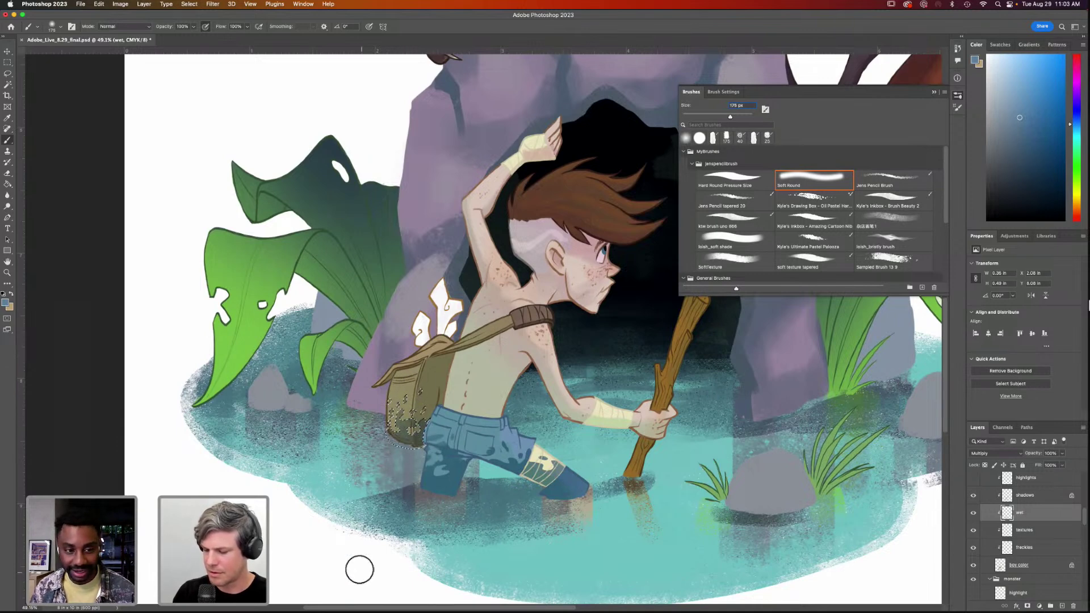
pyautogui.press('super+d')
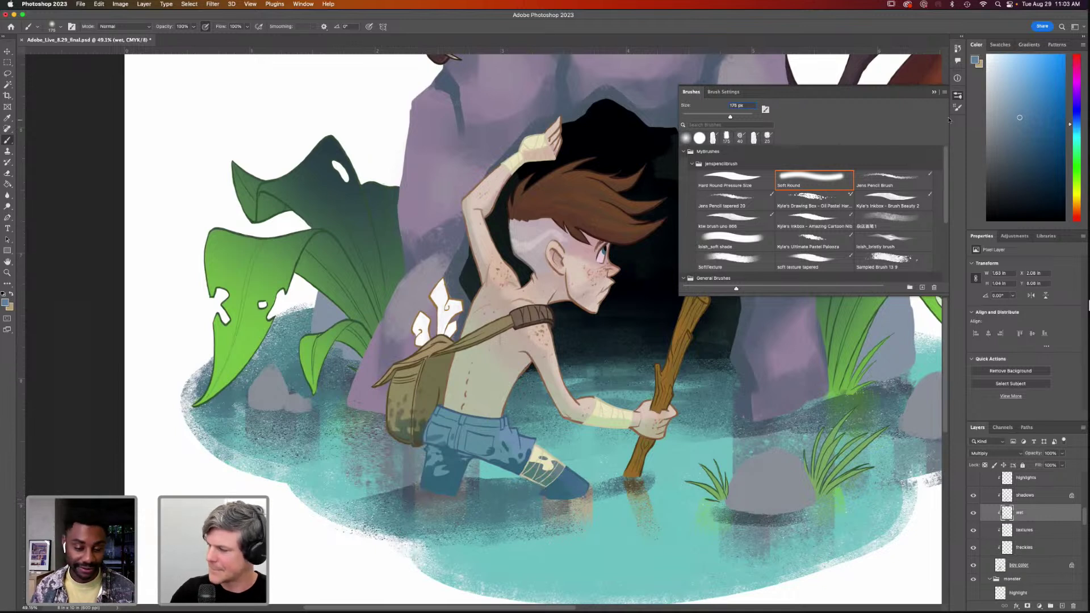
pyautogui.click(934, 92)
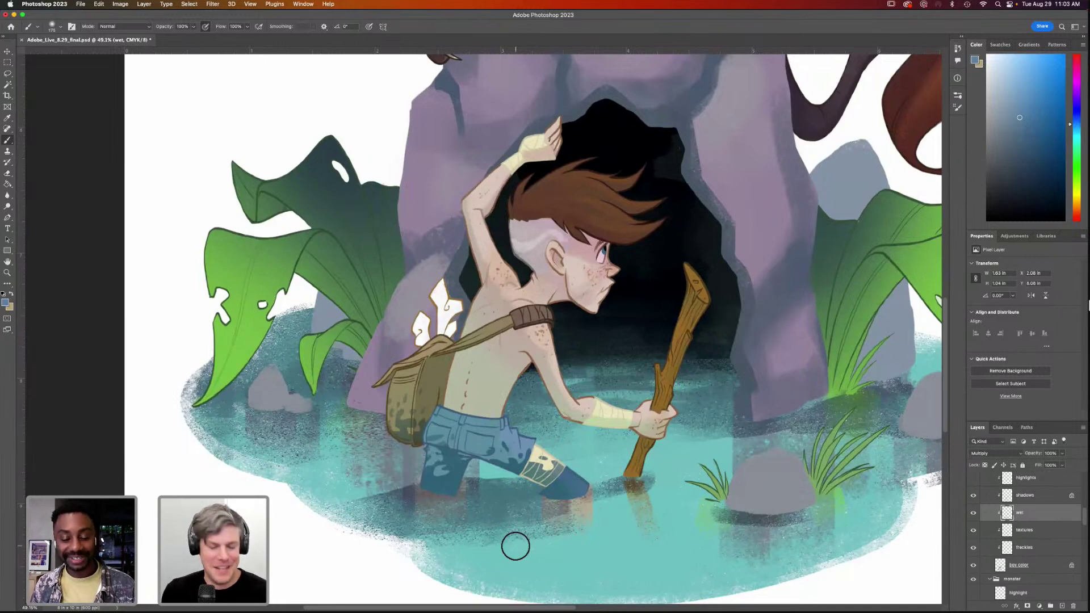
# Set the Eyedropper to sample All Layers and pick the white of the shapes sticking out above the bag
pyautogui.press('v')
pyautogui.moveTo(666, 398); pyautogui.dragTo(673, 405)
pyautogui.scroll(2, 673, 404)
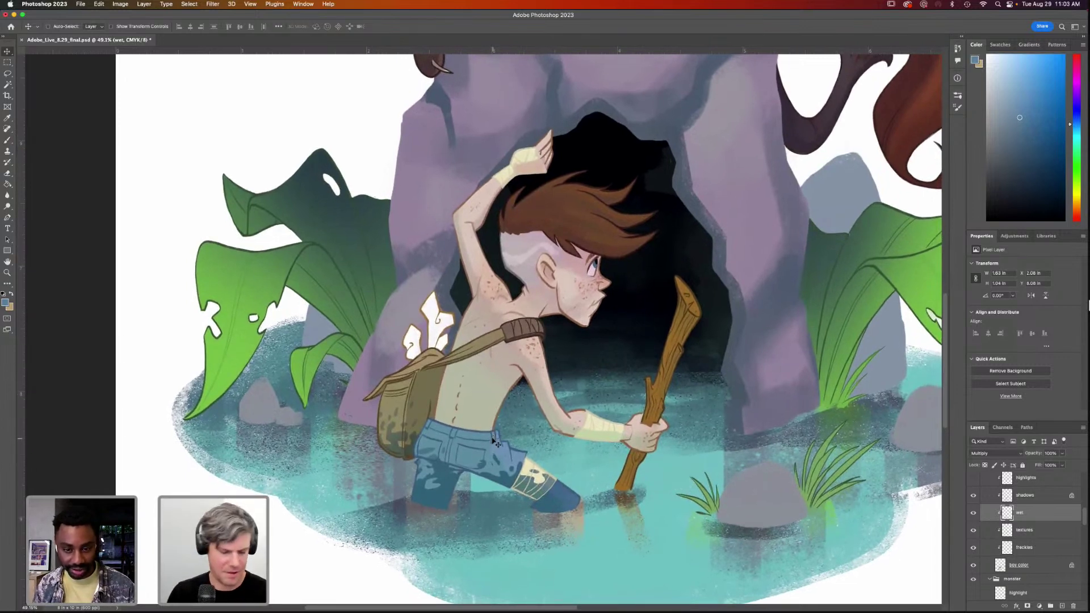
pyautogui.press('i')
pyautogui.click(434, 307)
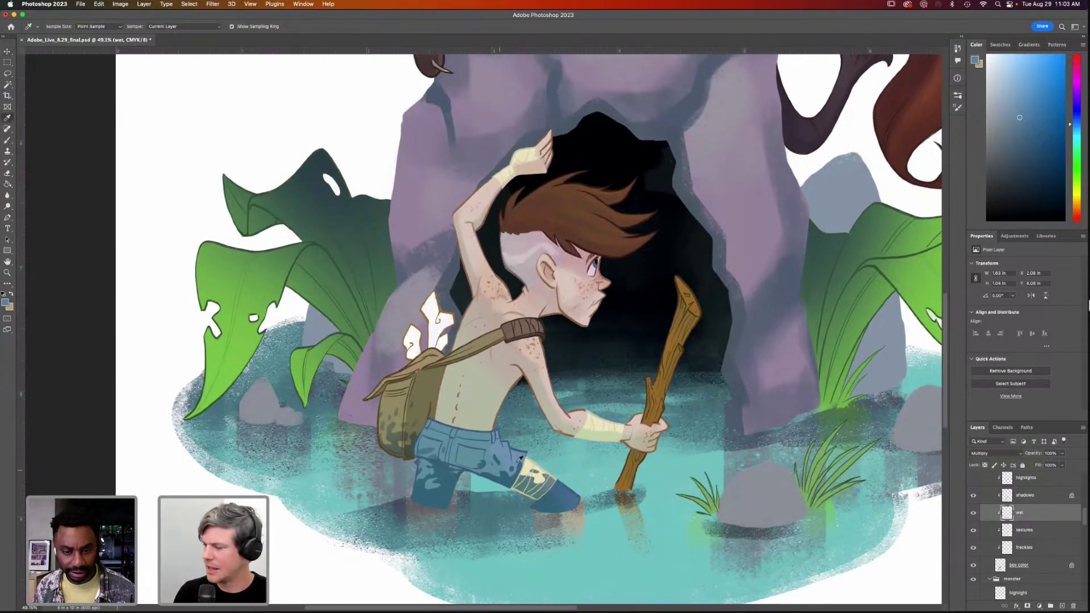
pyautogui.click(199, 27)
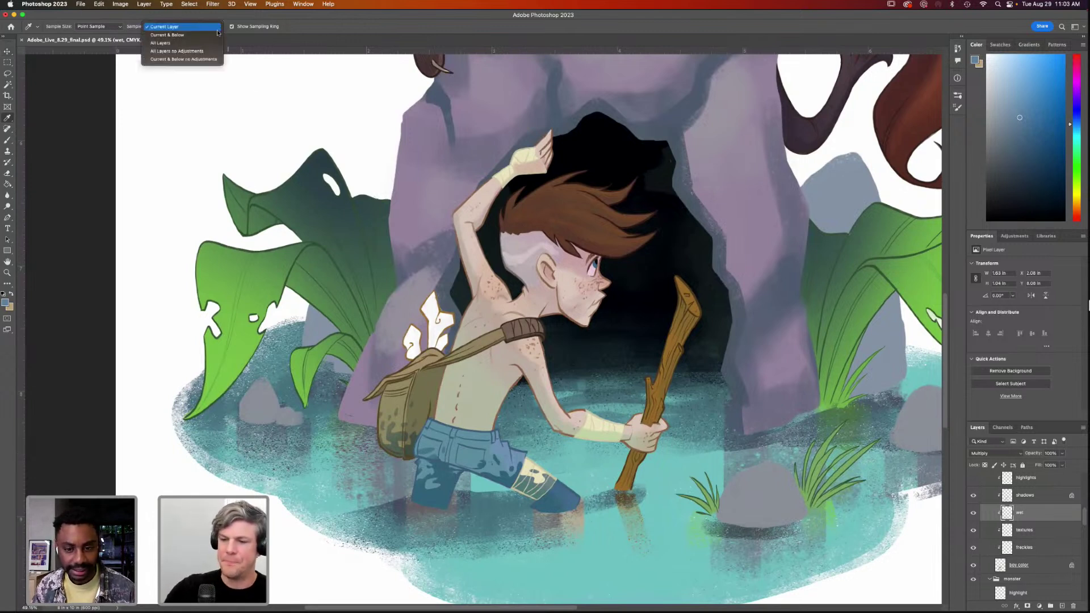
pyautogui.click(170, 44)
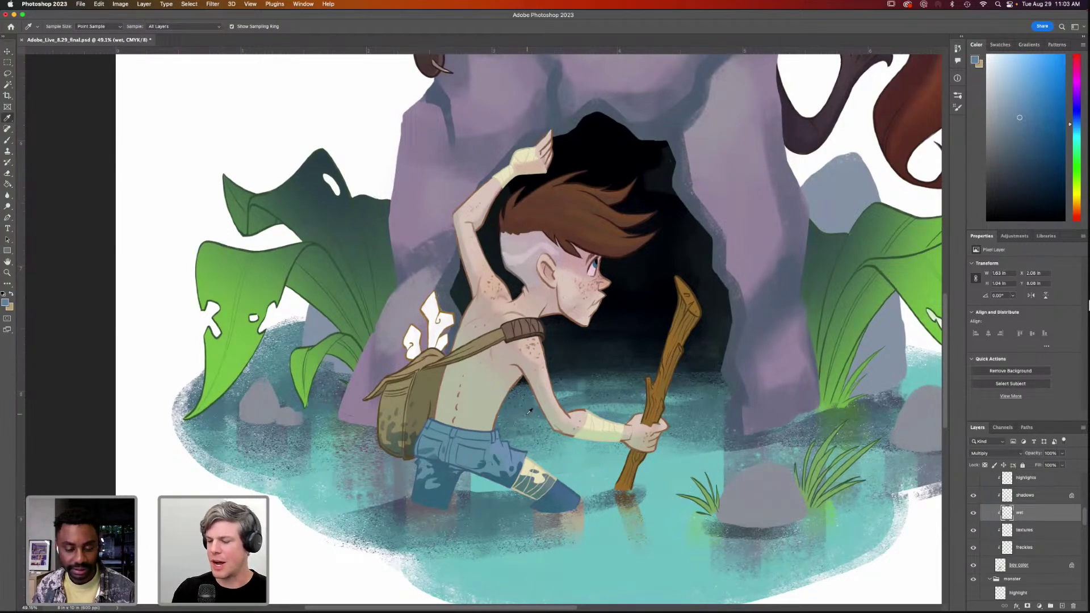
pyautogui.click(435, 311)
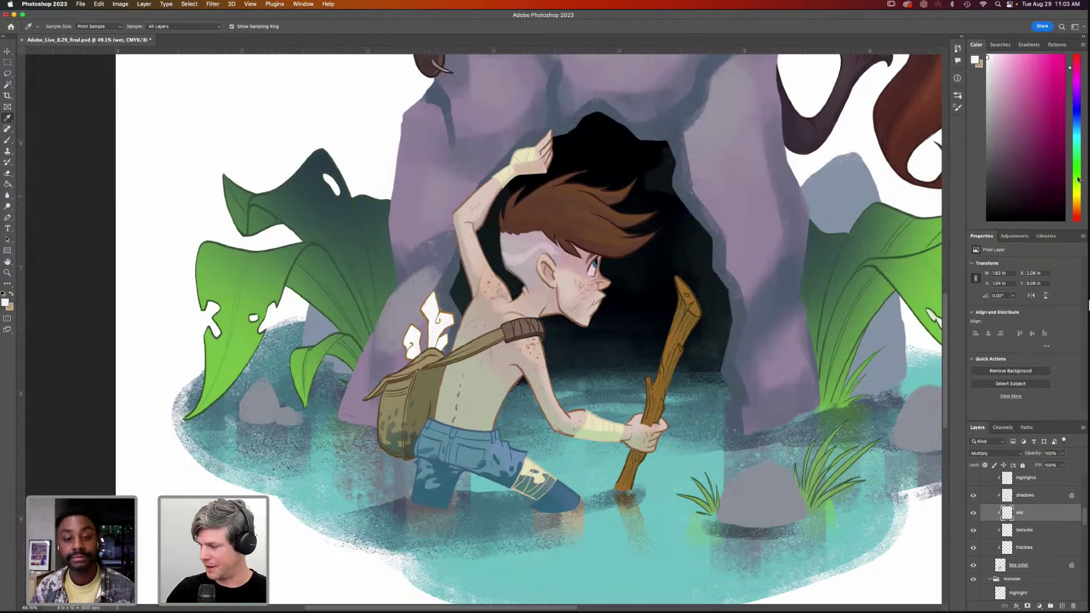
# Shift the foreground colour to an orange hue and choose a pale, slightly darker warm off-white
pyautogui.moveTo(1074, 199); pyautogui.dragTo(1074, 208)
pyautogui.click(996, 98)
pyautogui.moveTo(994, 89); pyautogui.dragTo(999, 66)
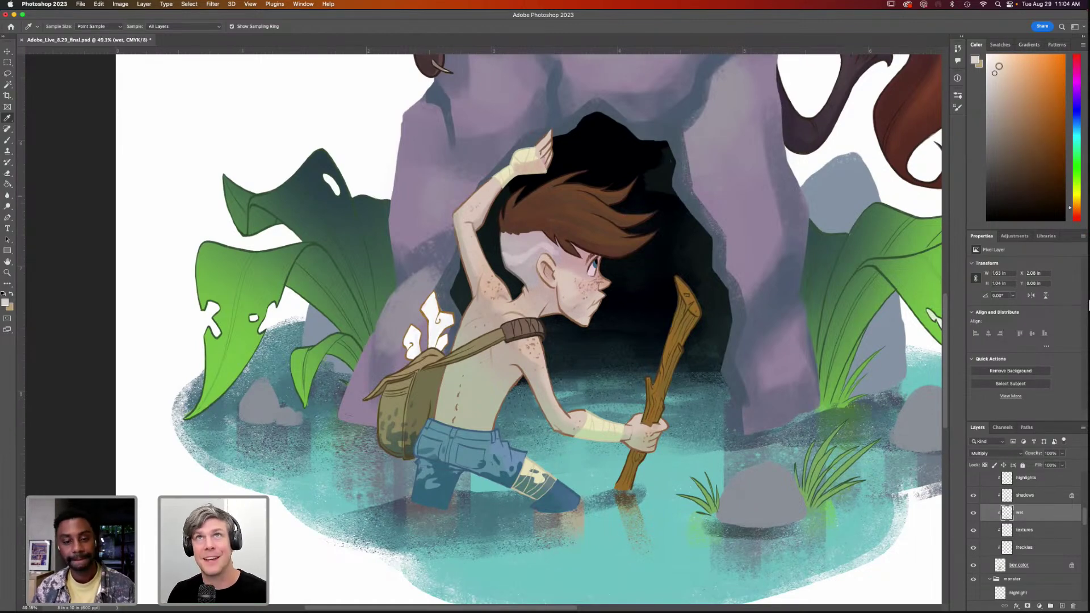
pyautogui.press('l')
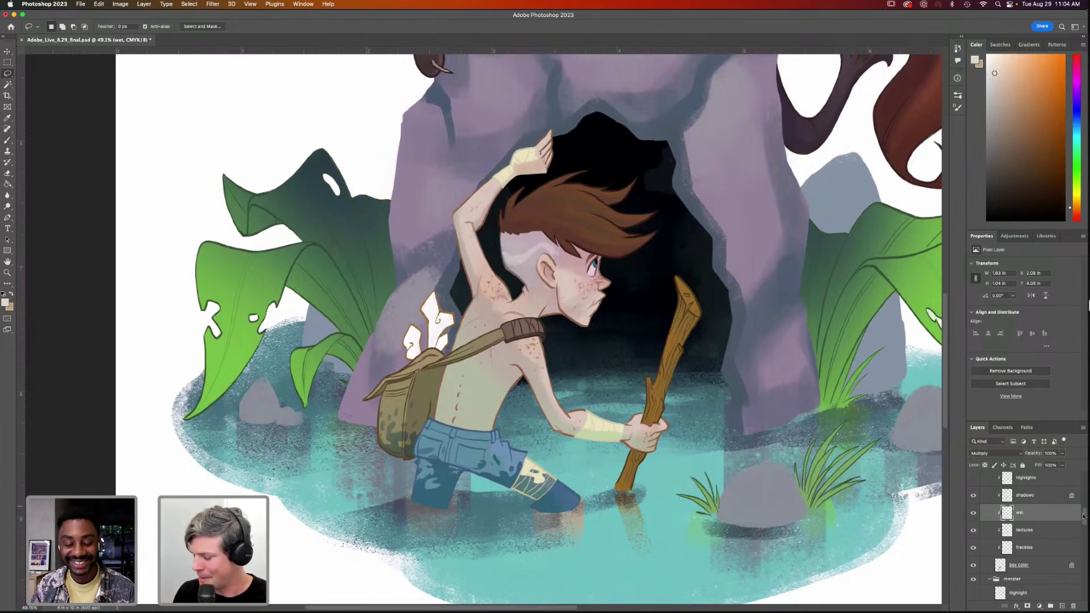
pyautogui.scroll(-1, 1085, 518)
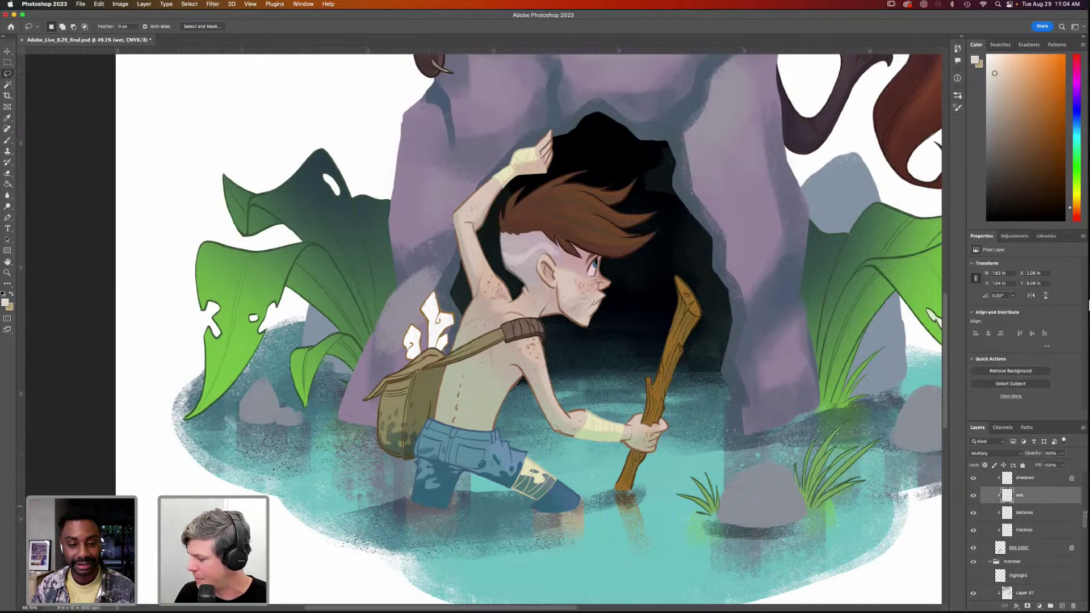
pyautogui.moveTo(1085, 520); pyautogui.dragTo(1085, 516)
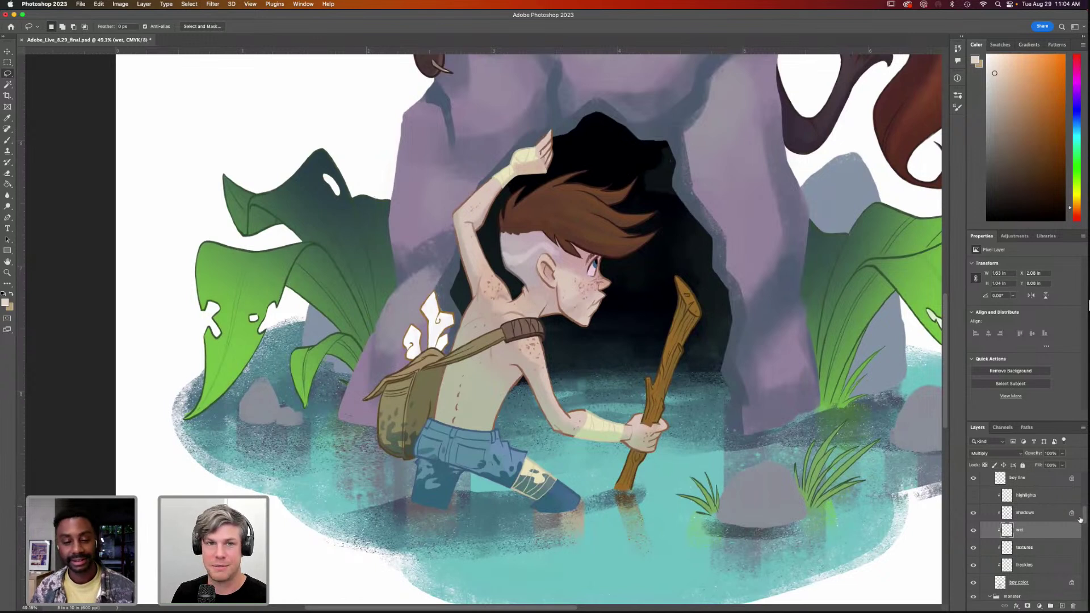
pyautogui.moveTo(1085, 515); pyautogui.dragTo(1085, 520)
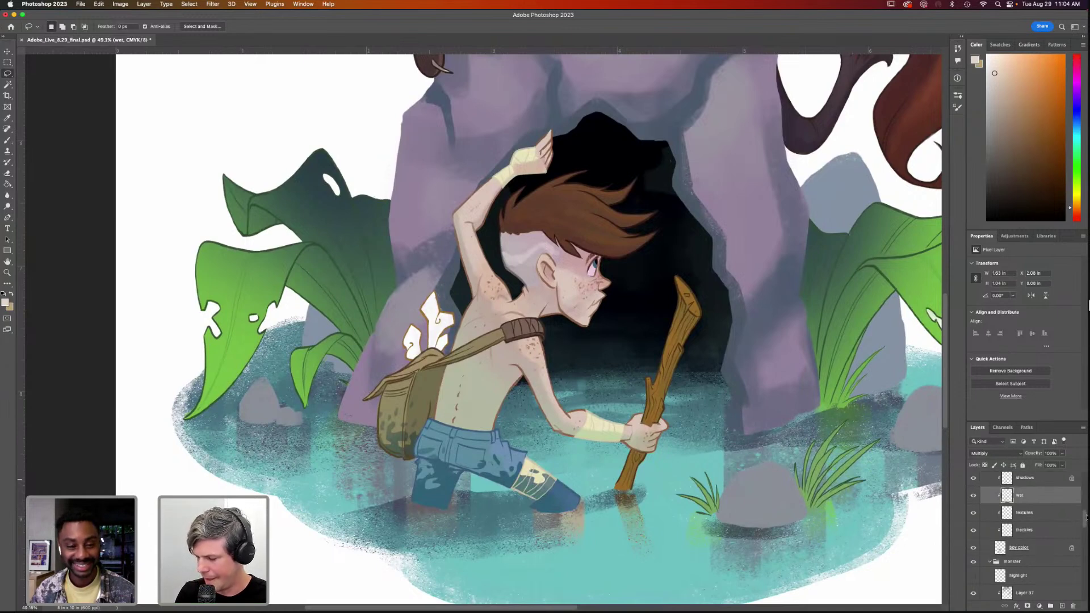
# Make the textures layer active, choose the Sampled Brush 13 9 preset, and reduce the brush size to 70 px
pyautogui.click(1034, 513)
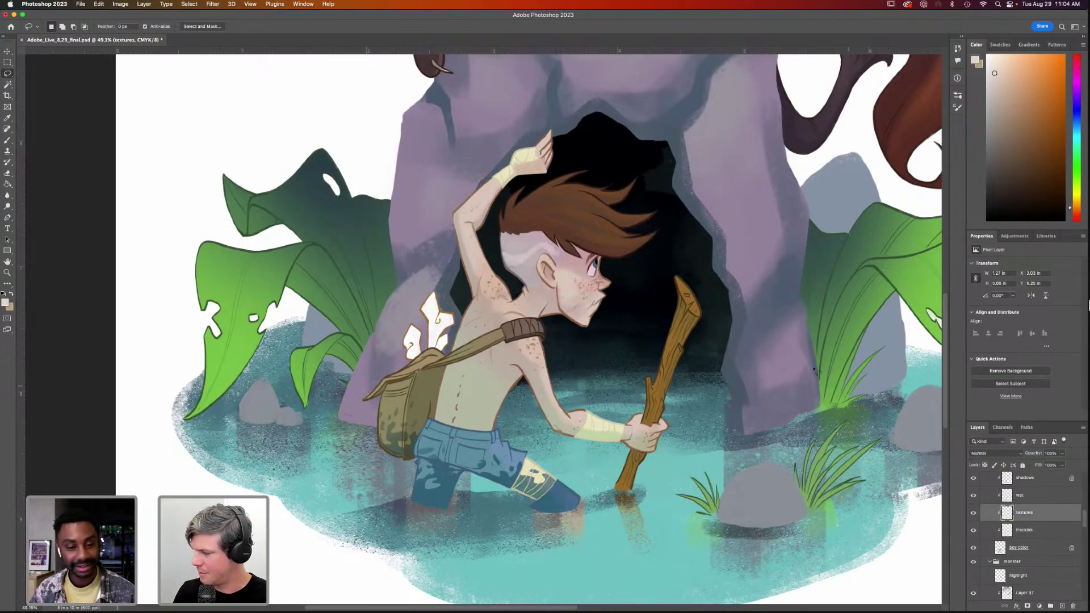
pyautogui.press('b')
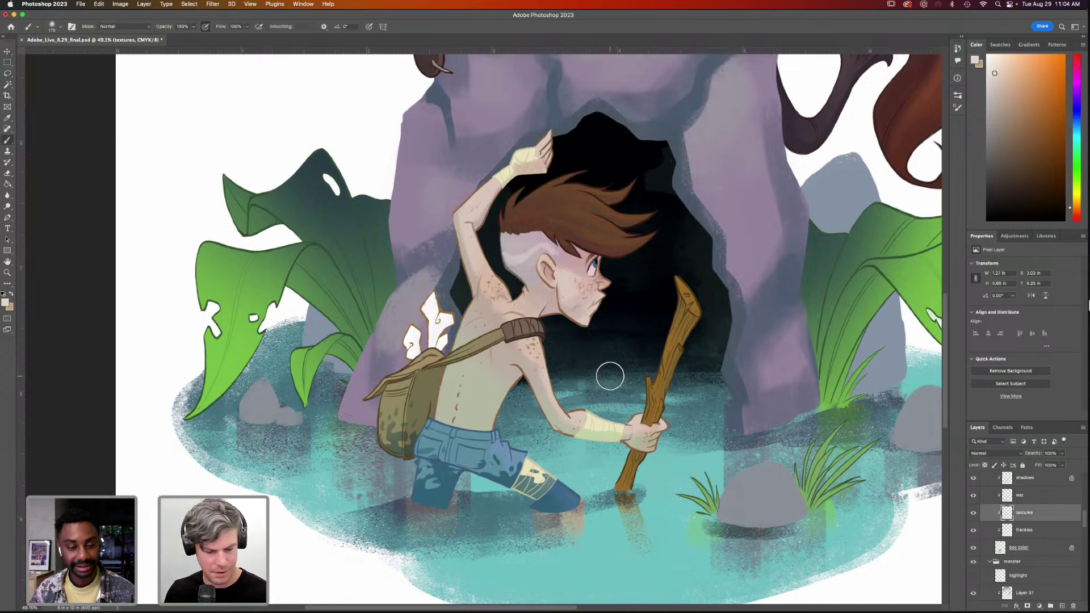
pyautogui.press('F5')
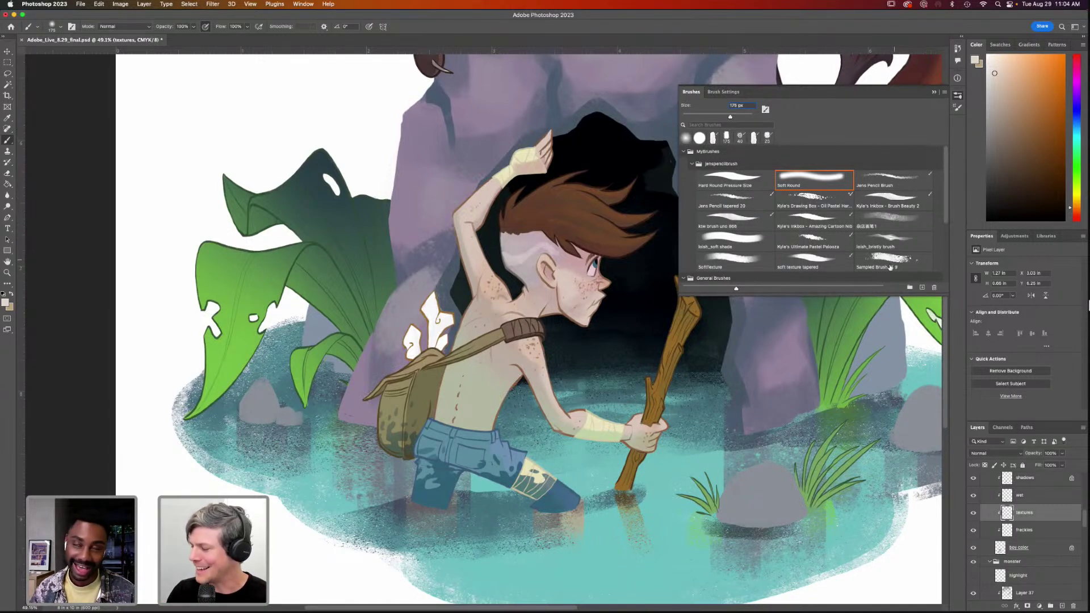
pyautogui.scroll(-1, 942, 199)
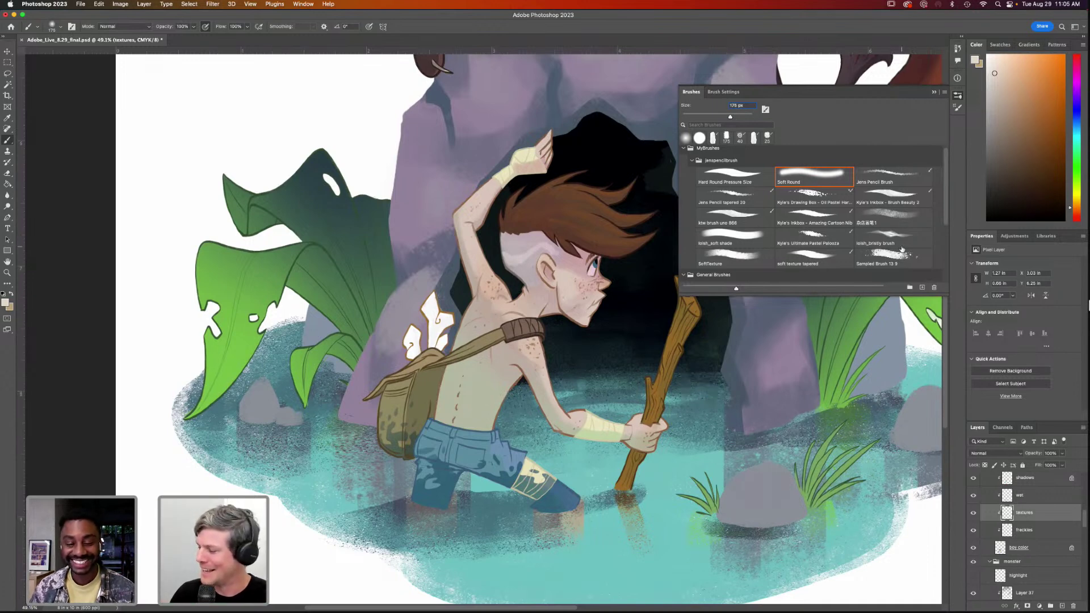
pyautogui.click(880, 258)
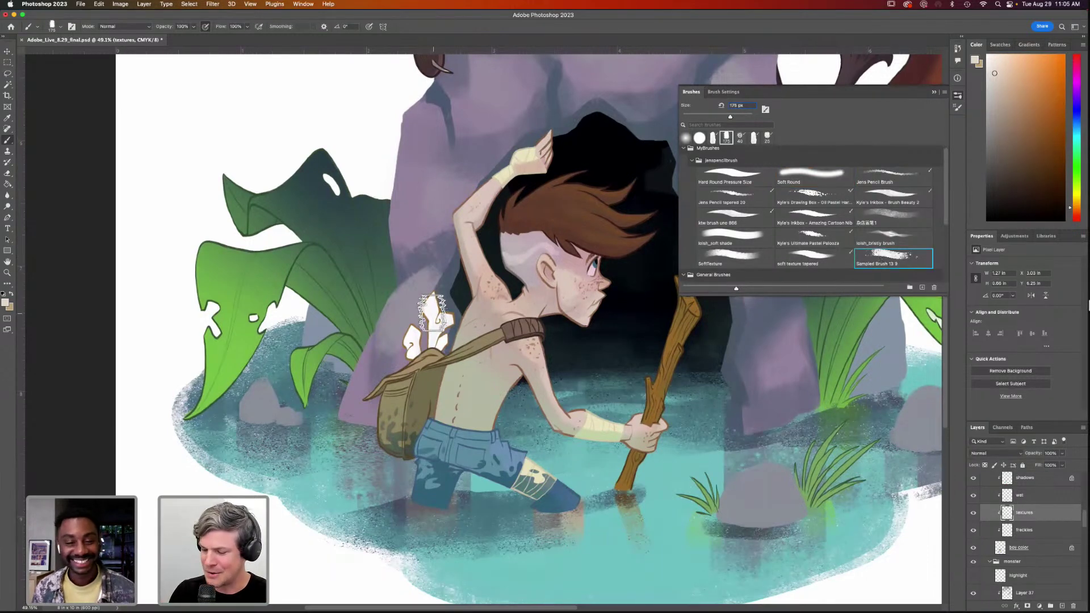
pyautogui.press('[')
pyautogui.press('[')
pyautogui.press('[')
pyautogui.press('[')
pyautogui.press('[')
pyautogui.press('[')
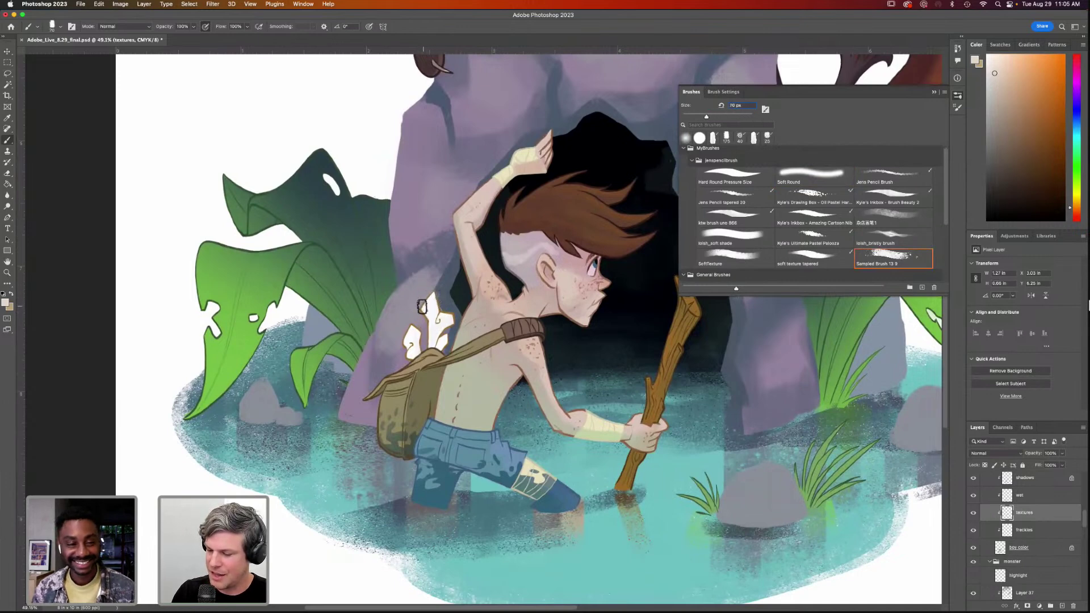
# Brush texture shading onto the white shapes above the bag, using a darker warm grey and smaller brush, and close the brush presets
pyautogui.moveTo(422, 309)
pyautogui.mouseDown()
pyautogui.moveTo(436, 359)
pyautogui.moveTo(437, 316)
pyautogui.moveTo(430, 326)
pyautogui.mouseUp()
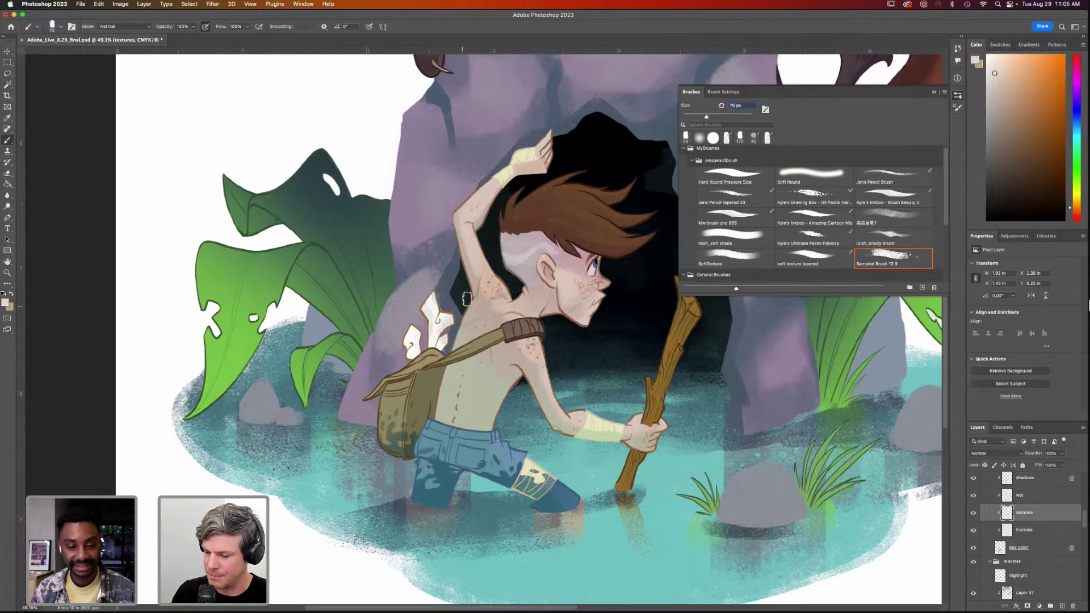
pyautogui.moveTo(435, 336)
pyautogui.mouseDown()
pyautogui.moveTo(415, 331)
pyautogui.moveTo(426, 311)
pyautogui.mouseUp()
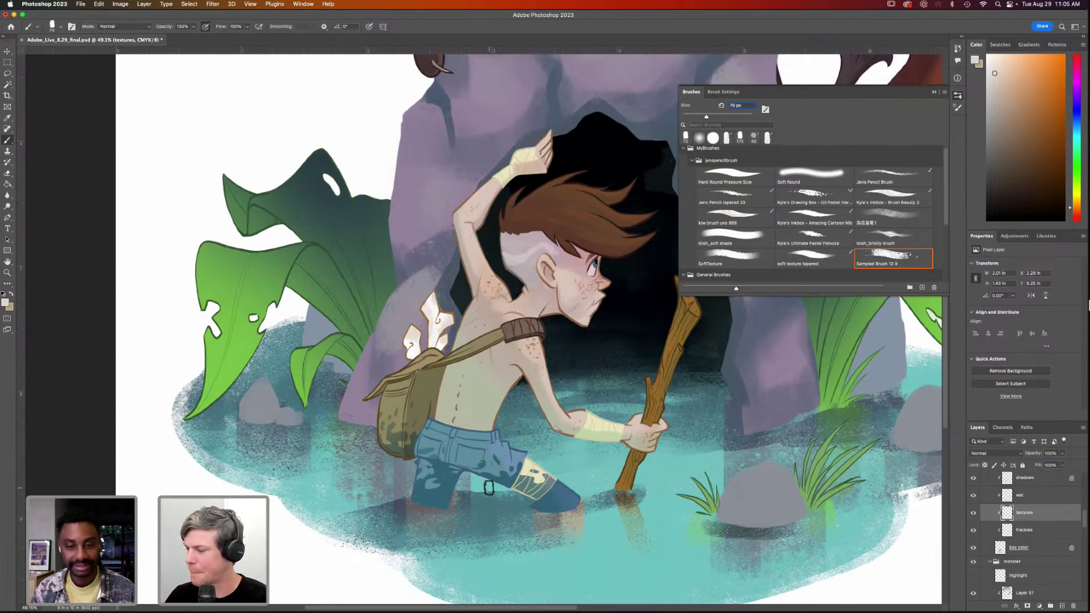
pyautogui.click(998, 82)
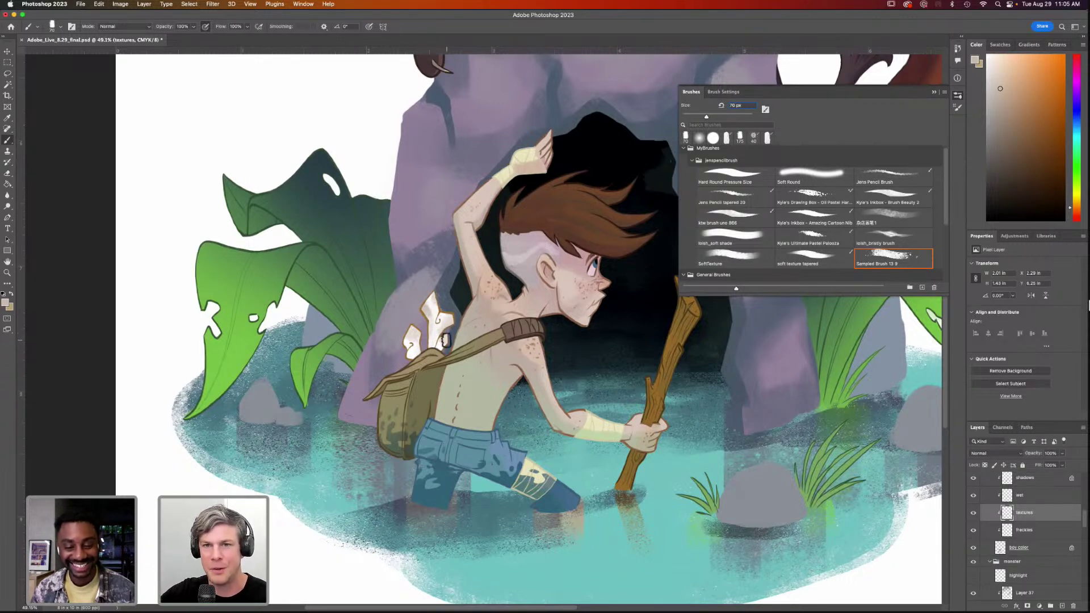
pyautogui.press('[')
pyautogui.press('[')
pyautogui.press('[')
pyautogui.press('[')
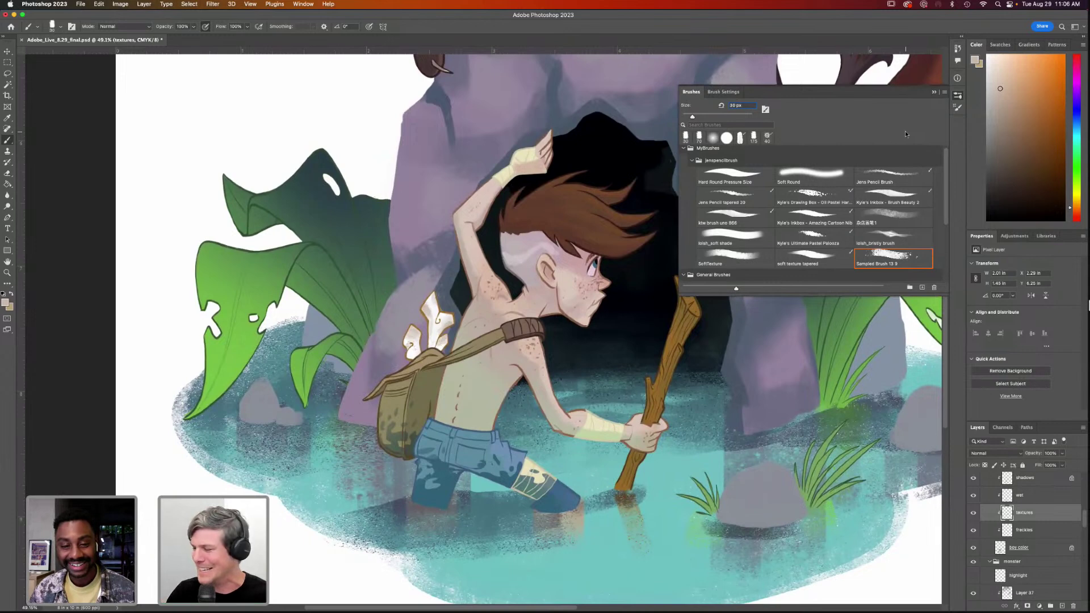
pyautogui.click(958, 97)
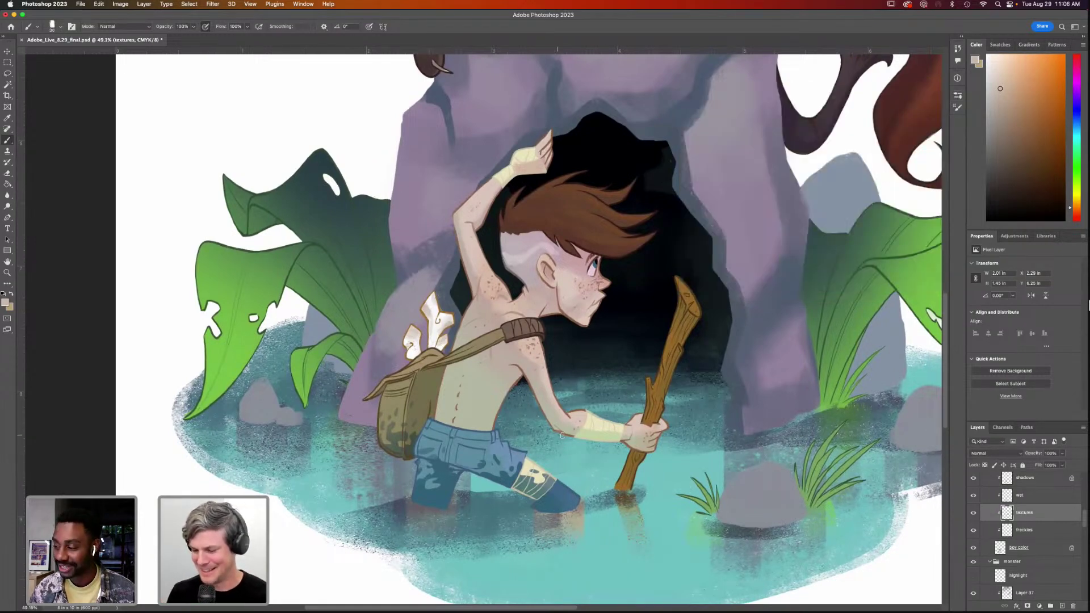
# On the boy color layer, sample the walking stick's brown, lighten it to tan, and brush texture onto the stick
pyautogui.moveTo(603, 452); pyautogui.dragTo(642, 416)
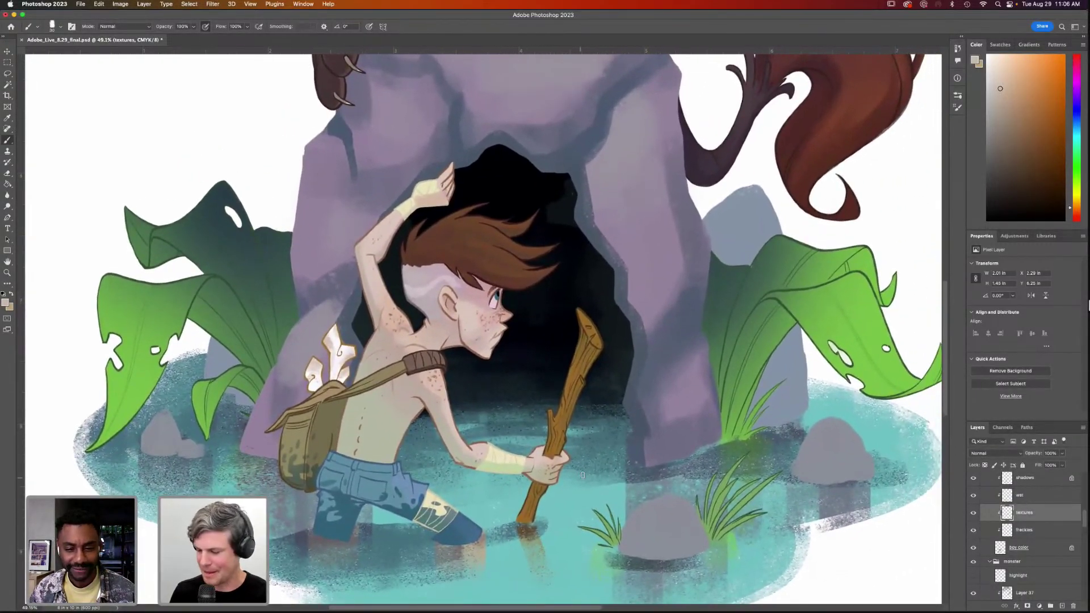
pyautogui.press('i')
pyautogui.click(588, 325)
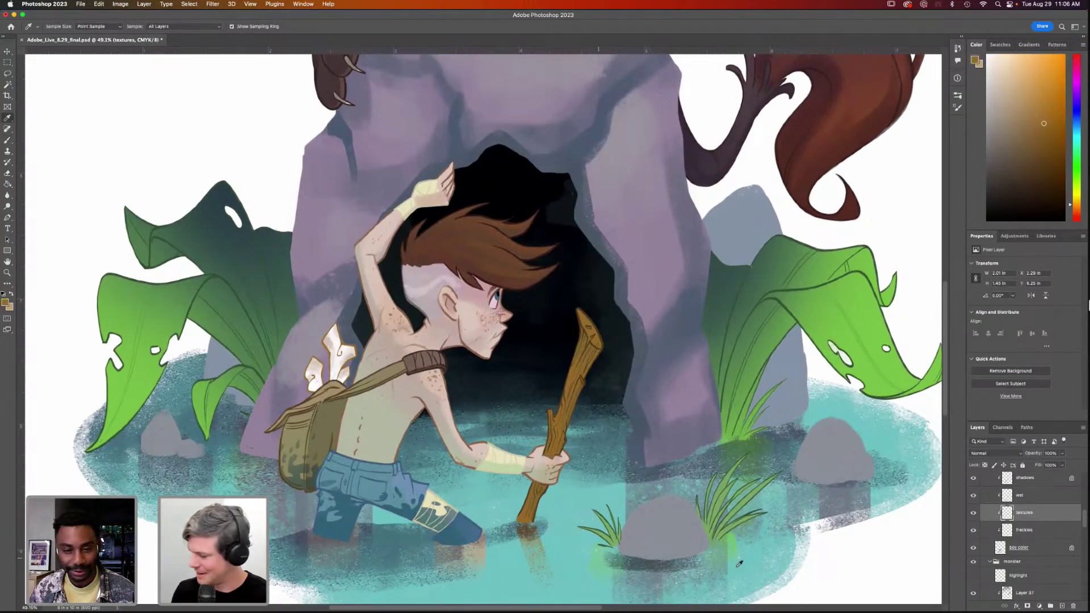
pyautogui.click(1024, 549)
pyautogui.click(588, 327)
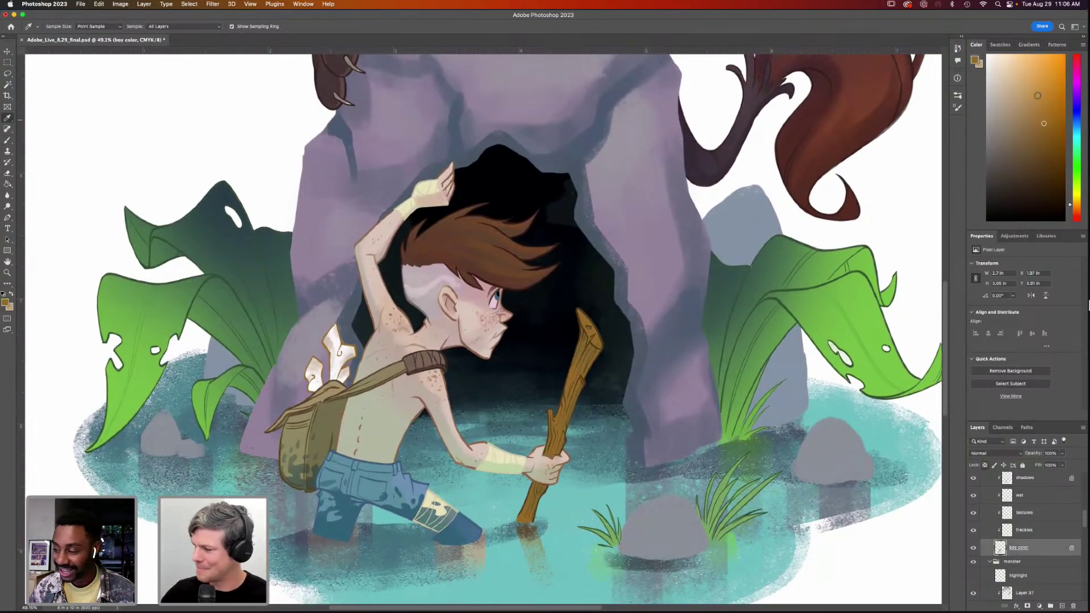
pyautogui.press('b')
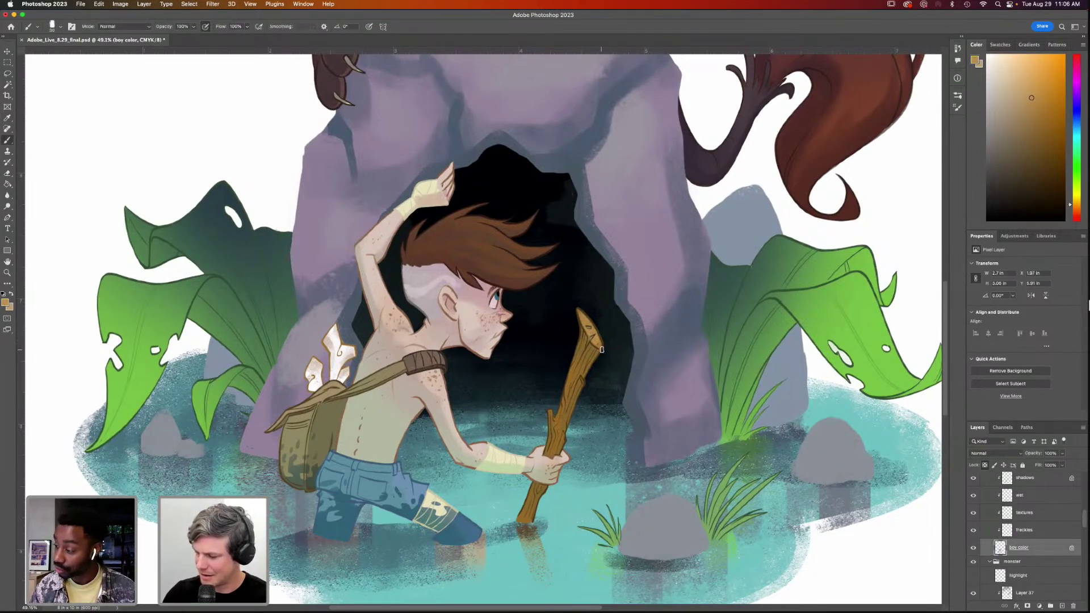
pyautogui.rightClick(578, 382)
pyautogui.press('Escape')
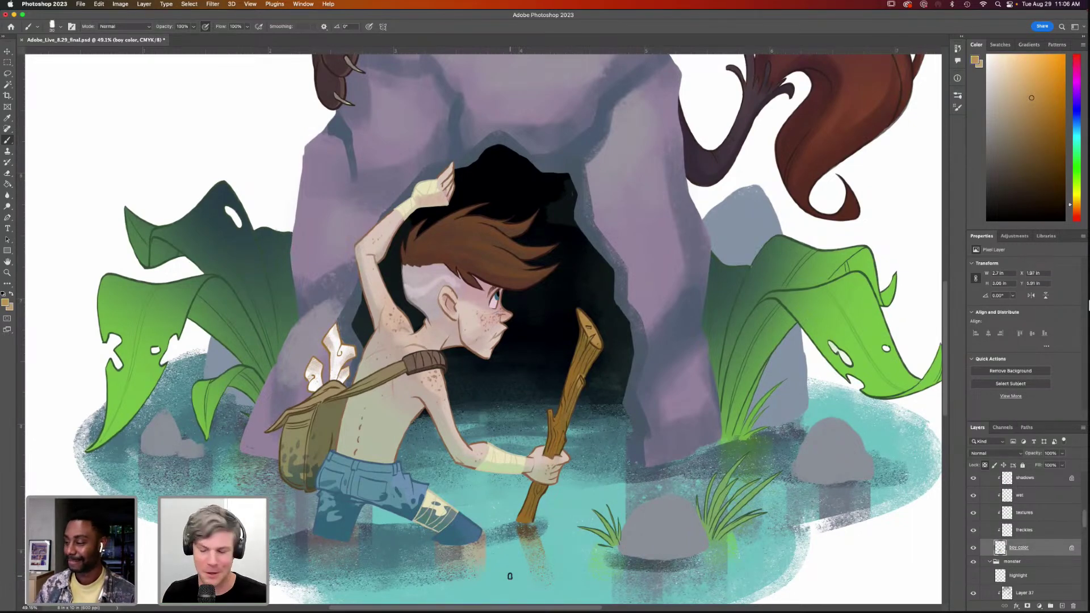
# Fit the whole illustration in view and hide Layer 58 with the handwritten process notes
pyautogui.press('v')
pyautogui.press('super+0')
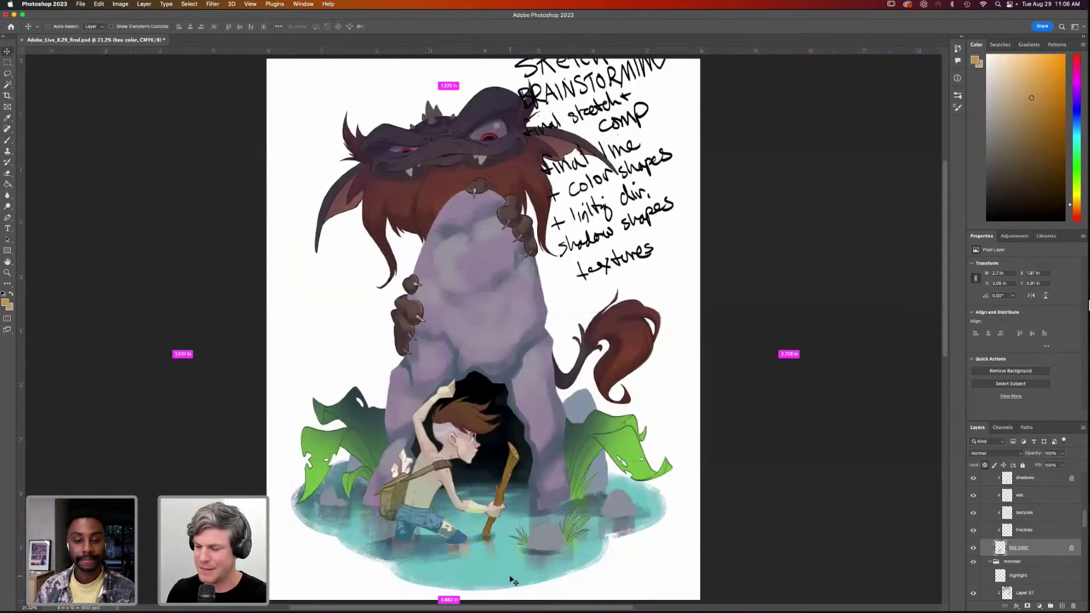
pyautogui.moveTo(1085, 519); pyautogui.dragTo(1085, 481)
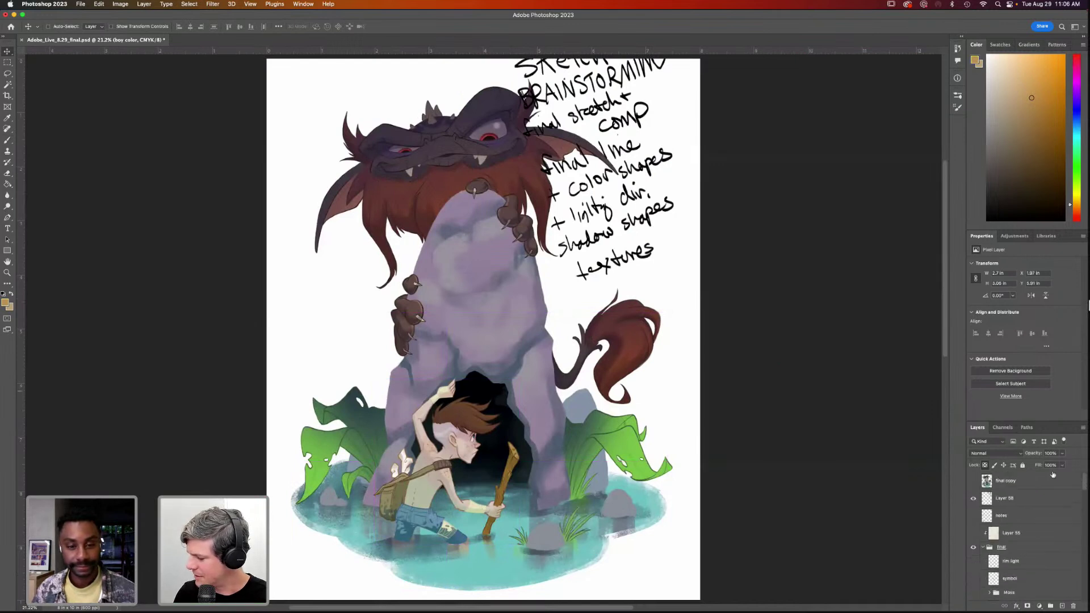
pyautogui.click(974, 515)
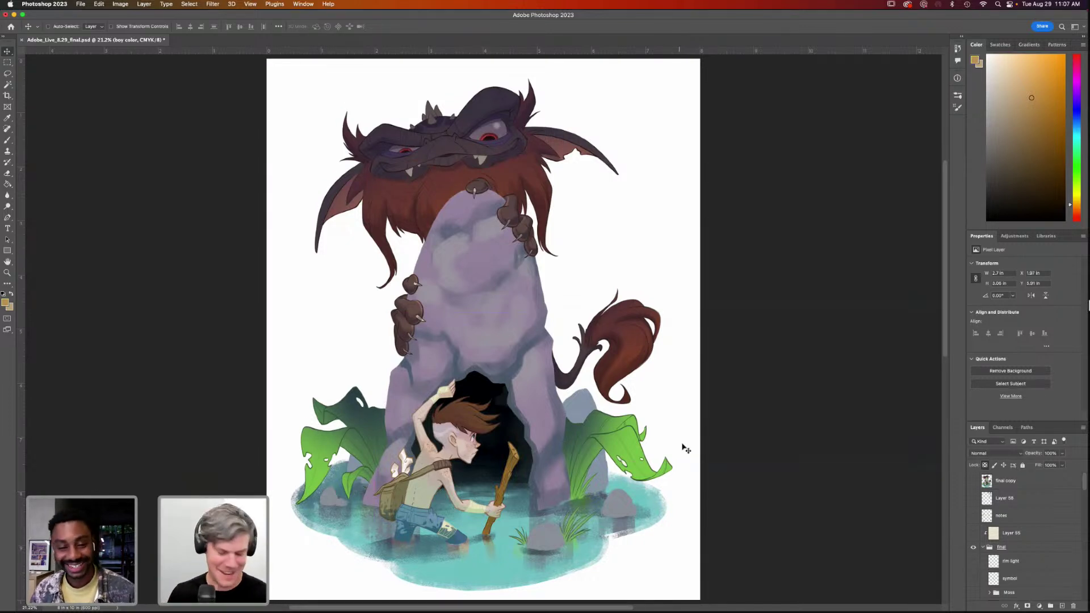
# Inspect the boy and cave up close, and show the creature eyes layer inside the cave
pyautogui.press('z')
pyautogui.moveTo(507, 454); pyautogui.dragTo(599, 362)
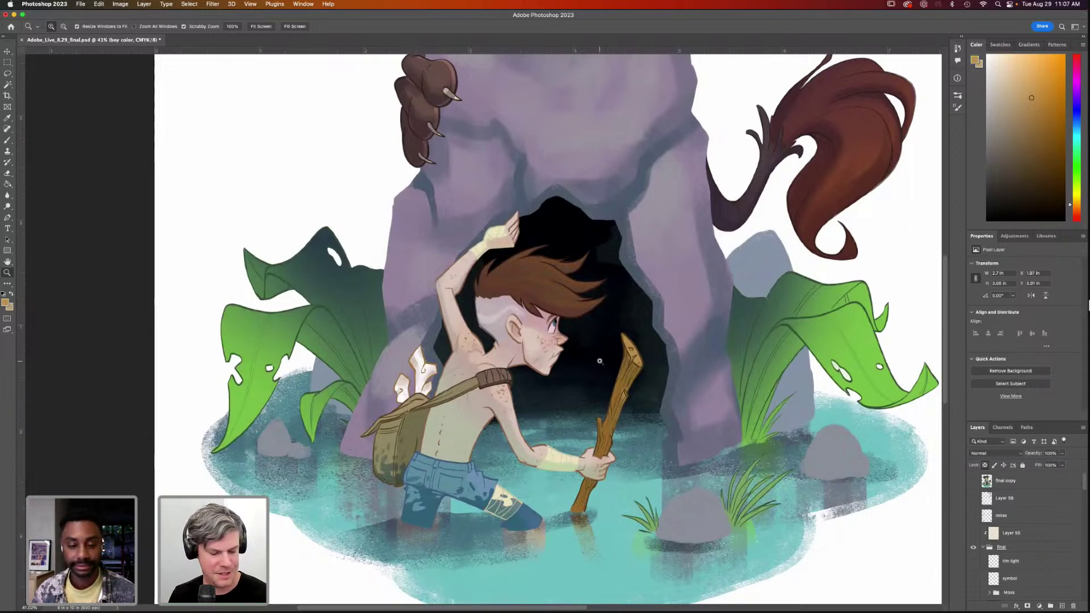
pyautogui.press('super+0')
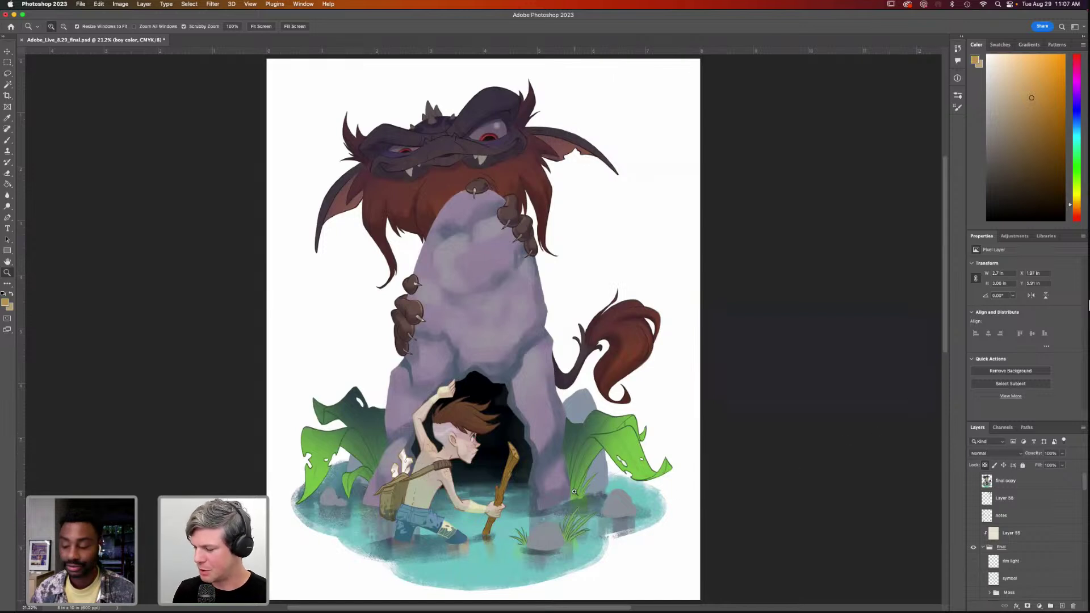
pyautogui.moveTo(1085, 487); pyautogui.dragTo(1081, 562)
pyautogui.scroll(-3, 1079, 562)
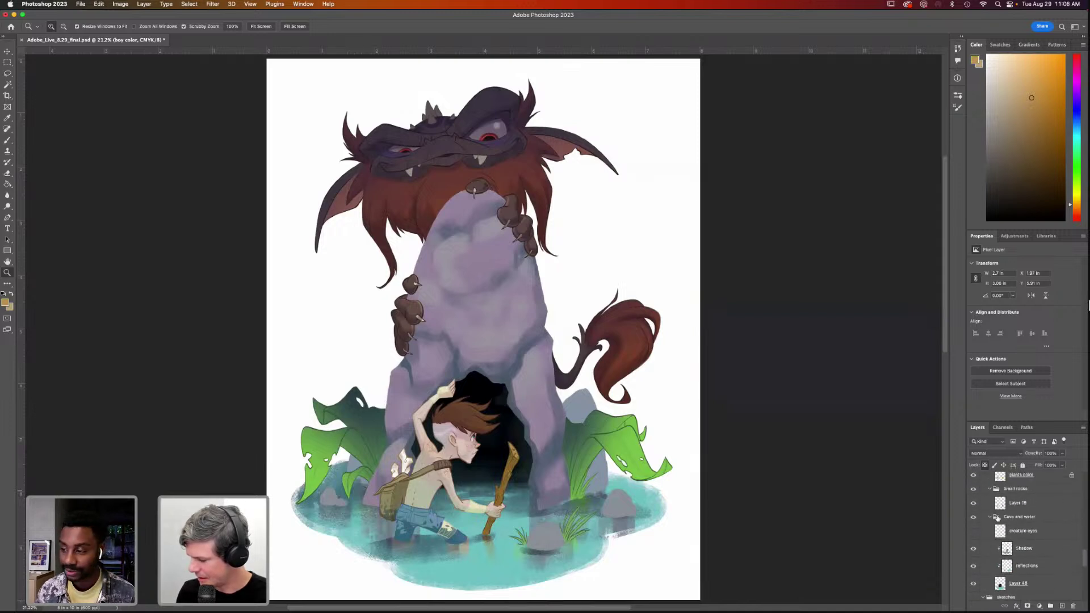
pyautogui.click(973, 531)
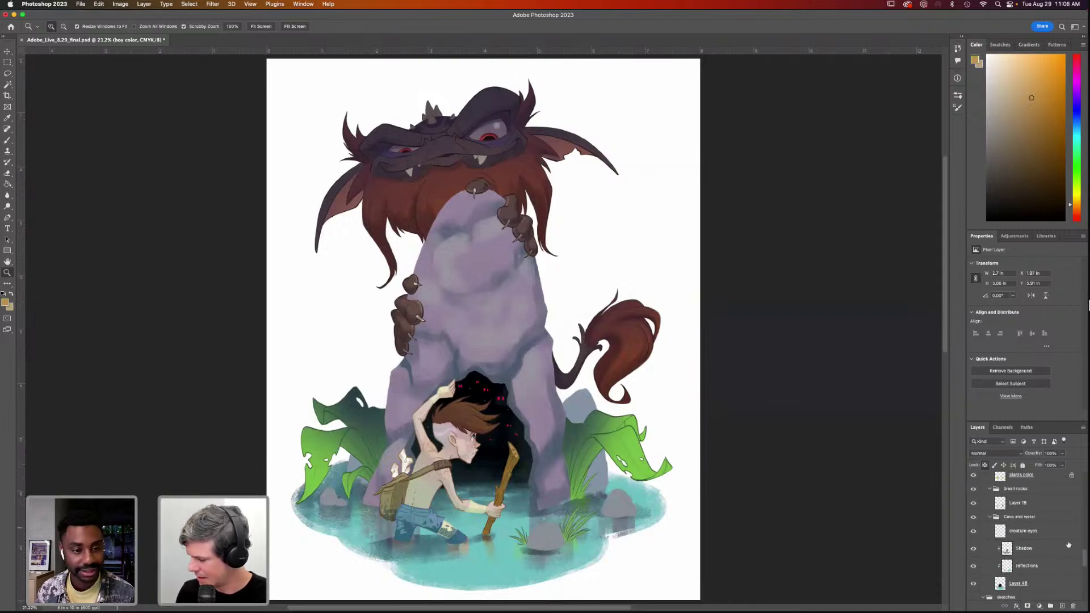
# Show the hidden clipped layer in the Plants group and the monster's scales and highlight layers
pyautogui.moveTo(1085, 558); pyautogui.dragTo(1086, 546)
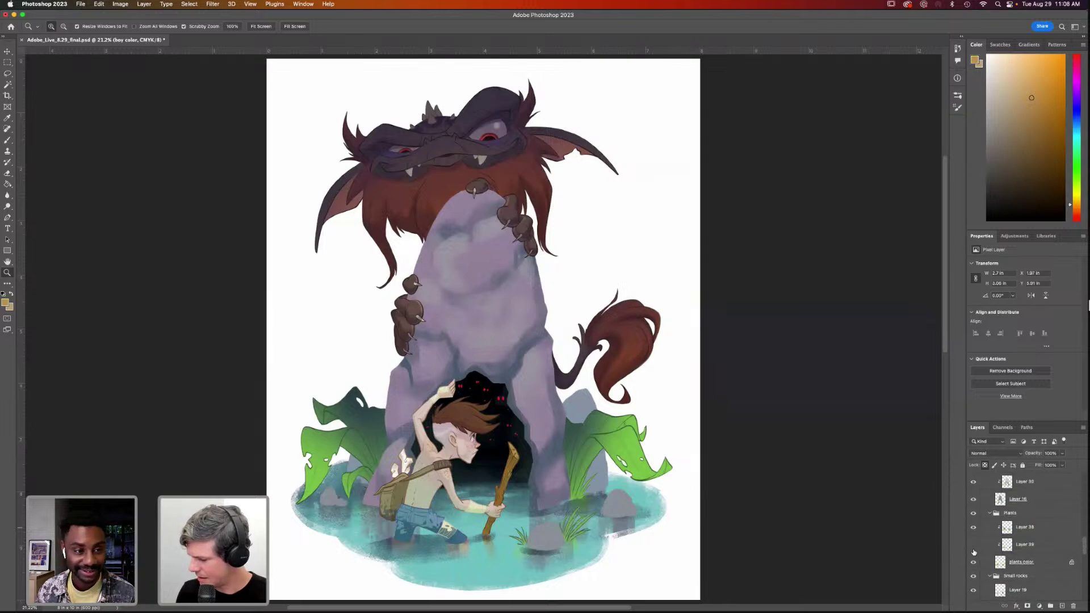
pyautogui.click(974, 545)
pyautogui.scroll(5, 1076, 549)
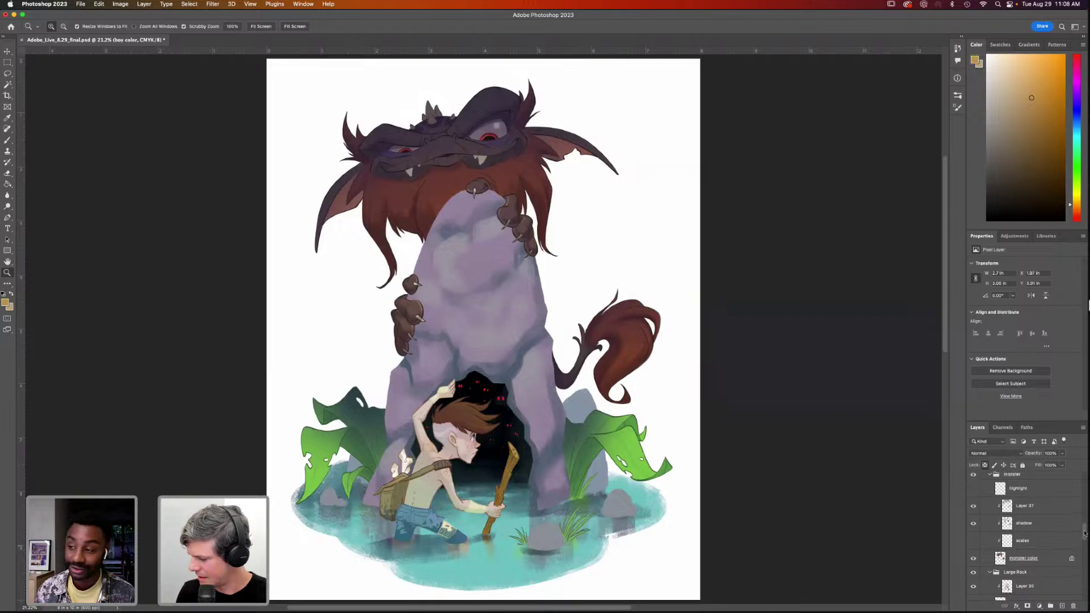
pyautogui.click(974, 546)
pyautogui.moveTo(1084, 534); pyautogui.dragTo(1084, 524)
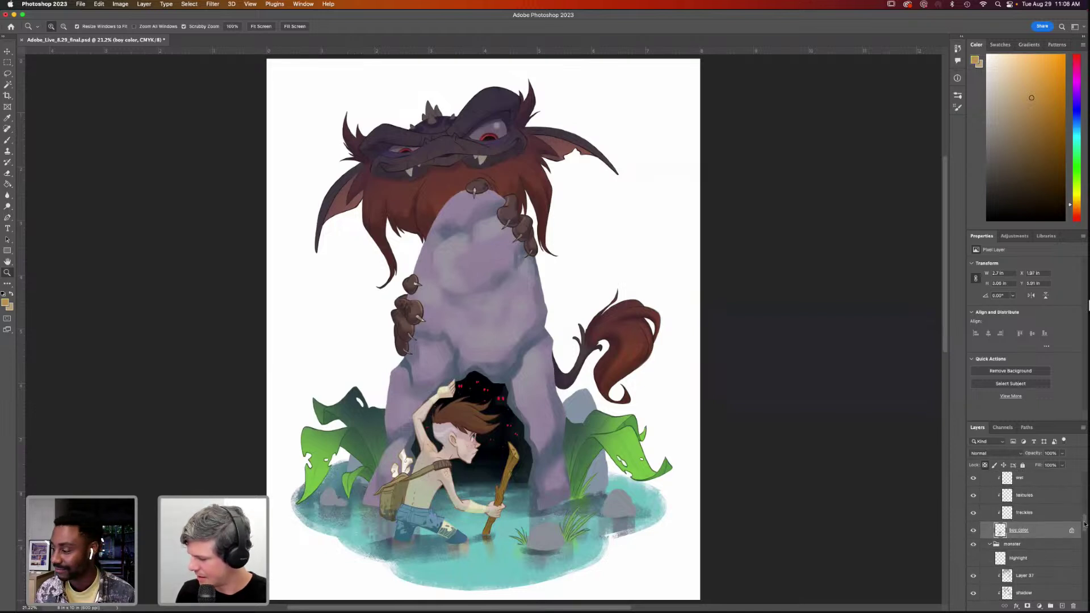
pyautogui.click(974, 558)
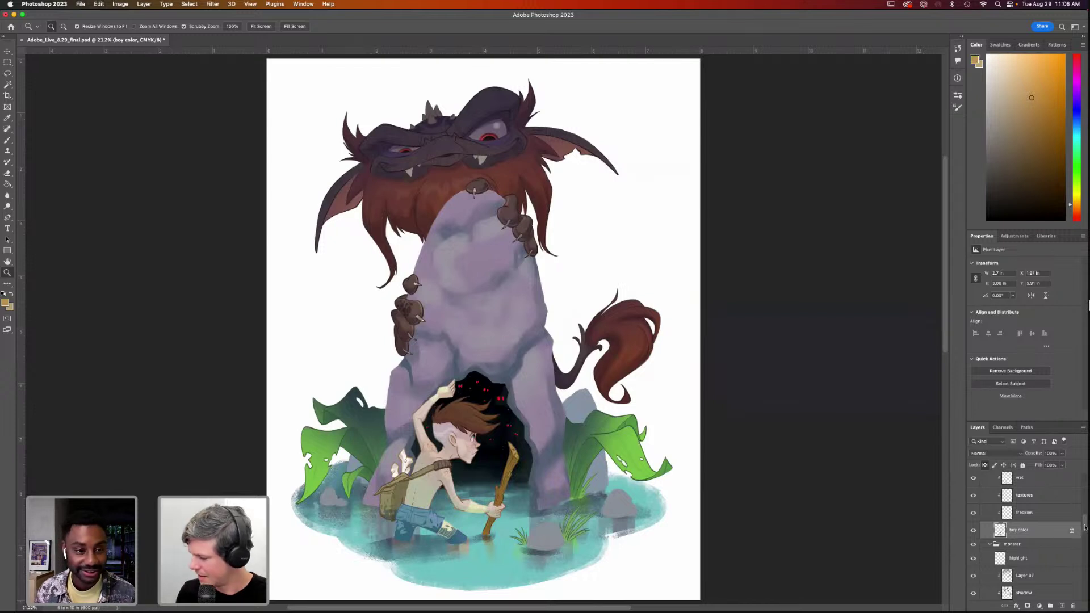
# Show the highlights layer in the boy group
pyautogui.moveTo(1084, 529); pyautogui.dragTo(1085, 522)
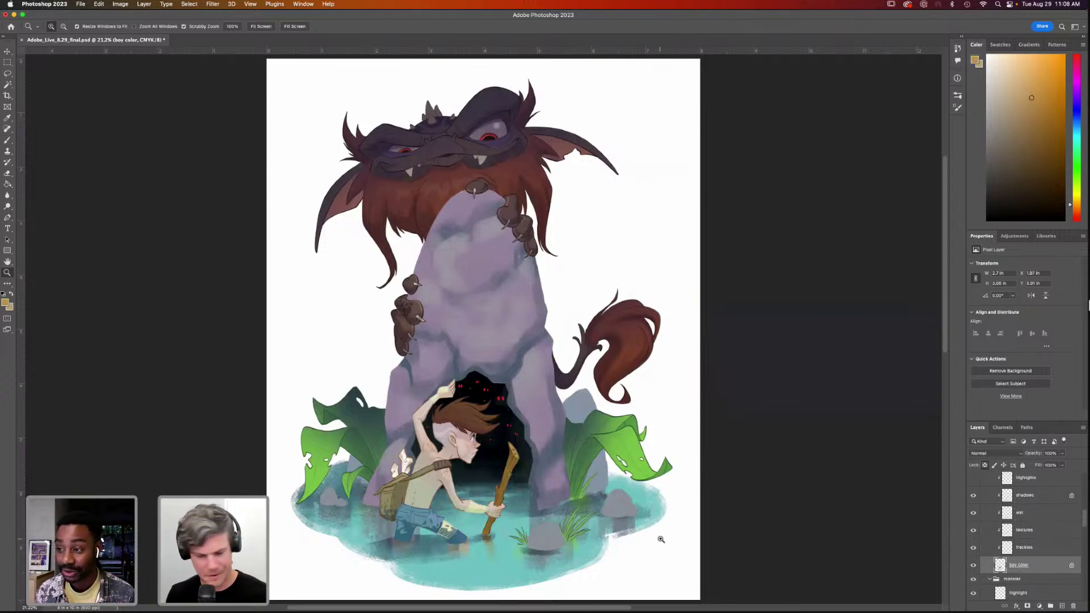
pyautogui.moveTo(1085, 514); pyautogui.dragTo(1083, 509)
pyautogui.click(974, 530)
pyautogui.moveTo(1085, 511); pyautogui.dragTo(1083, 498)
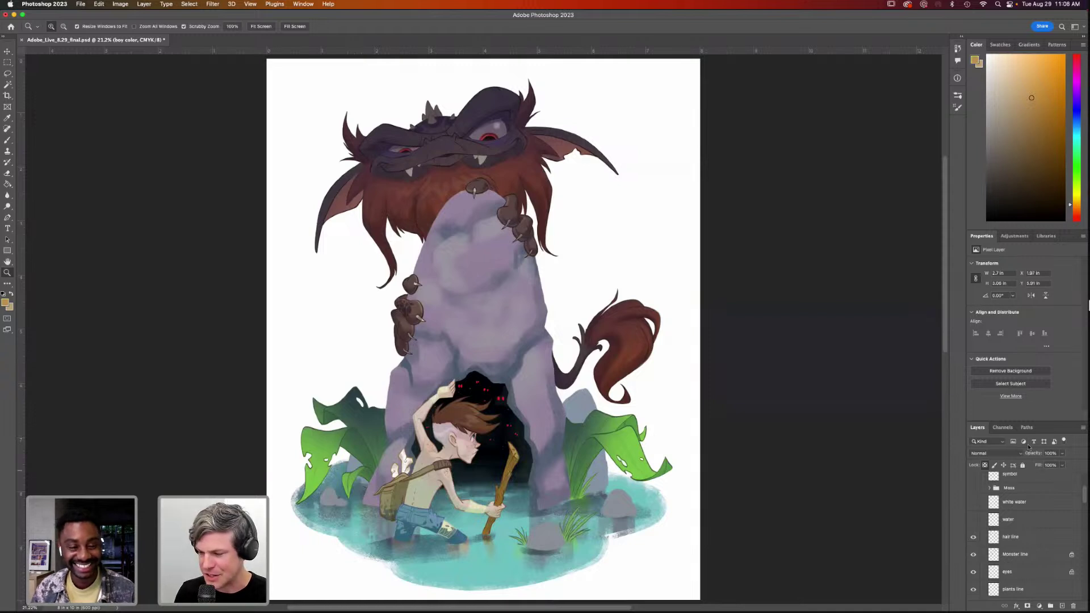
# Show the Moss group and inspect the moss on the large rock up close
pyautogui.click(974, 488)
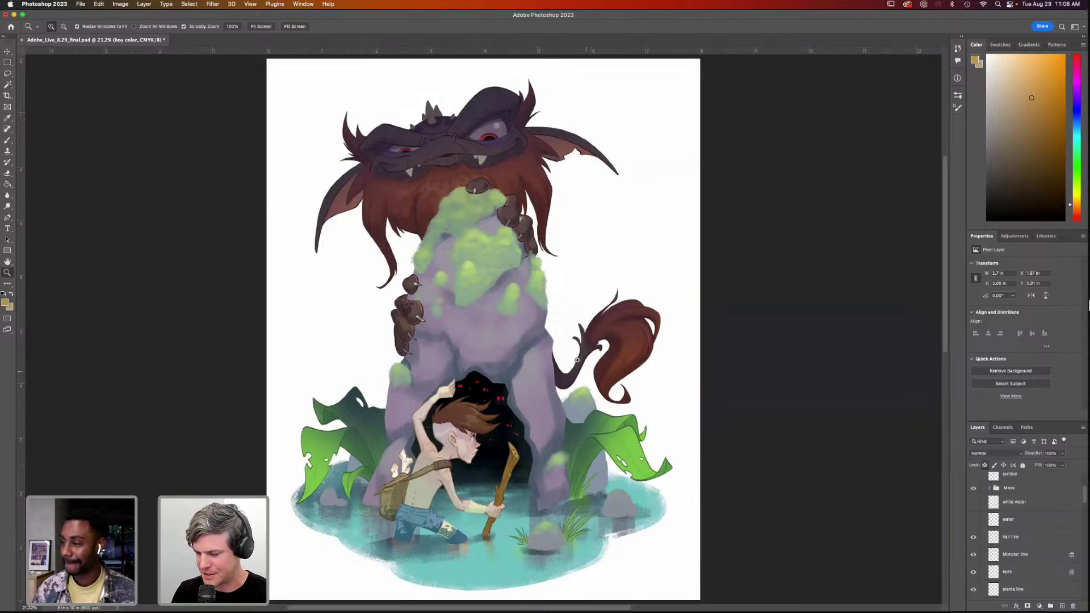
pyautogui.moveTo(485, 208); pyautogui.dragTo(567, 418)
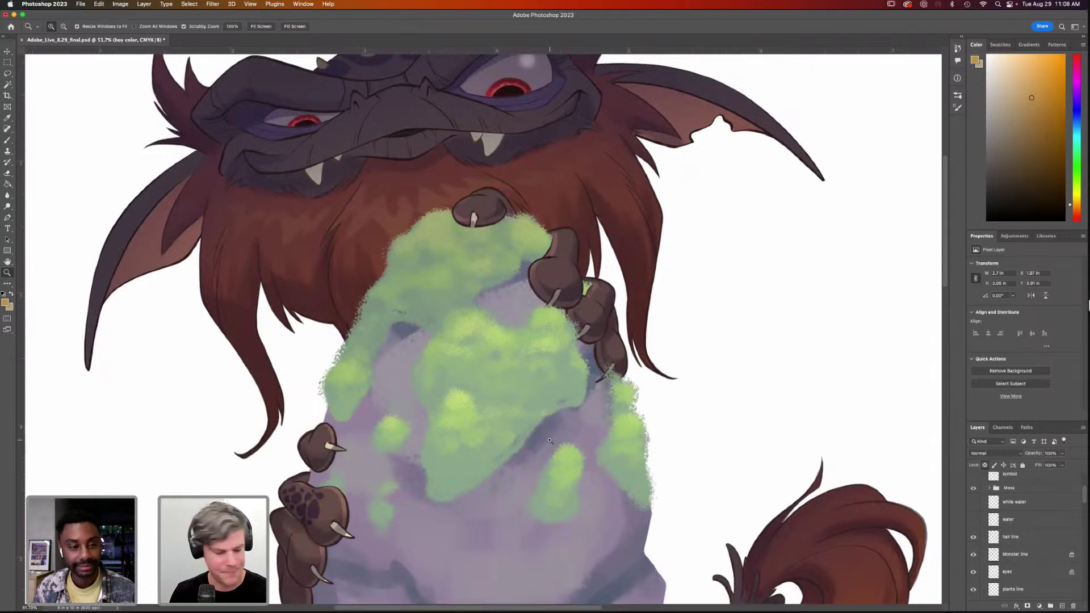
pyautogui.press('super+0')
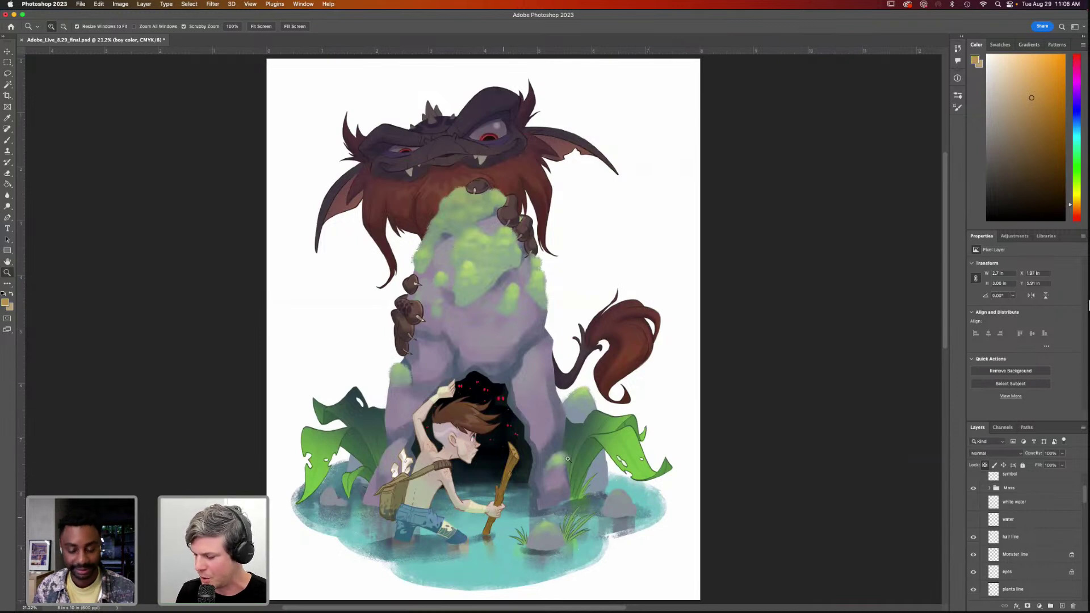
# Show the white water layer and collapse the boy layer group
pyautogui.click(974, 503)
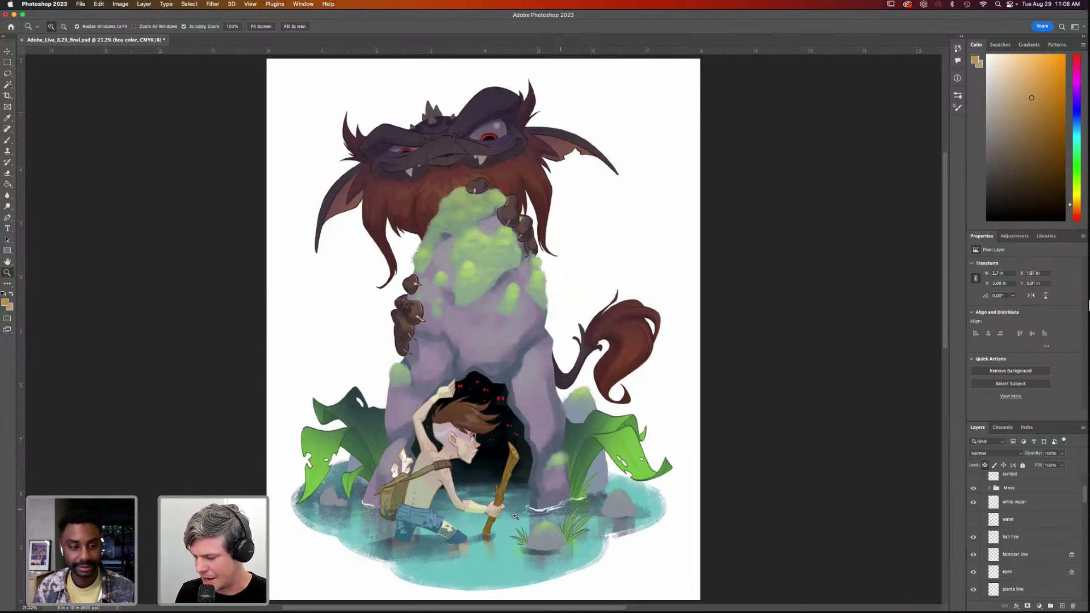
pyautogui.moveTo(1083, 494); pyautogui.dragTo(1063, 508)
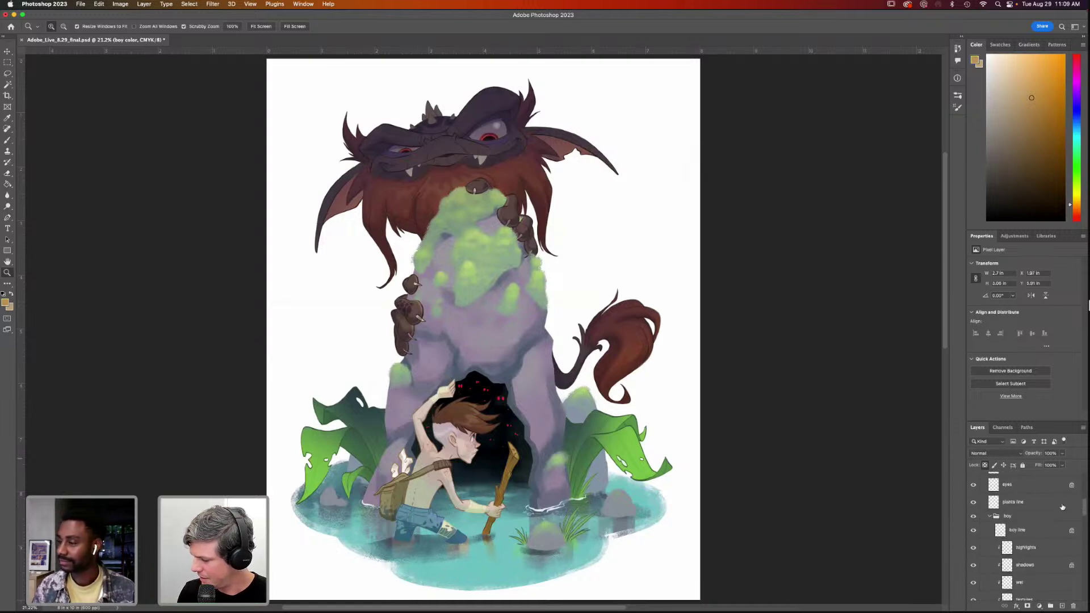
pyautogui.click(989, 516)
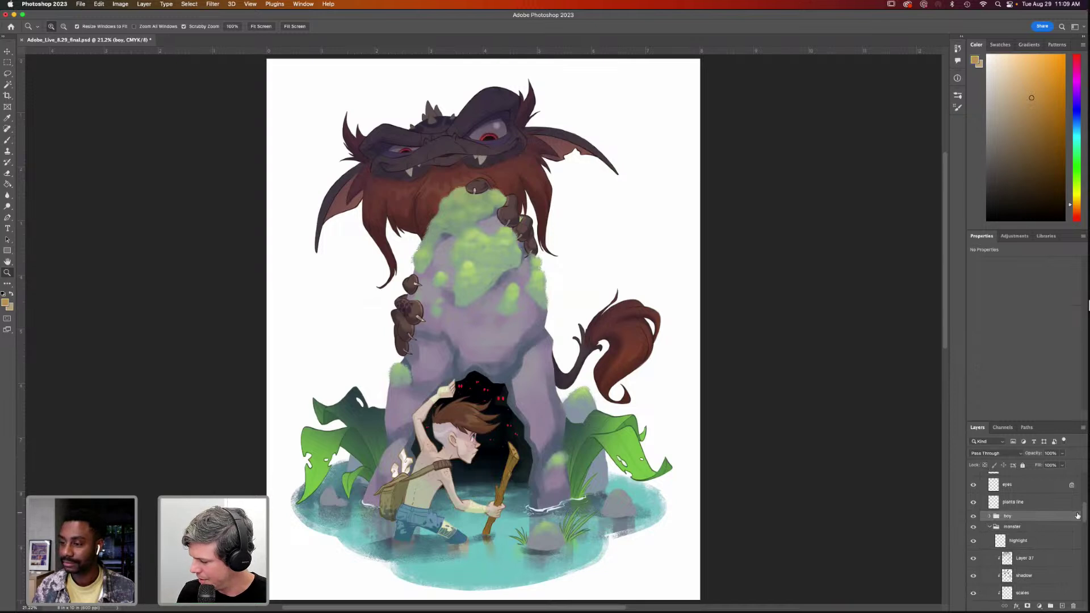
# Collapse the monster, Large Rock and Plants layer groups
pyautogui.scroll(-3, 994, 511)
pyautogui.moveTo(1080, 521); pyautogui.dragTo(1083, 526)
pyautogui.click(990, 509)
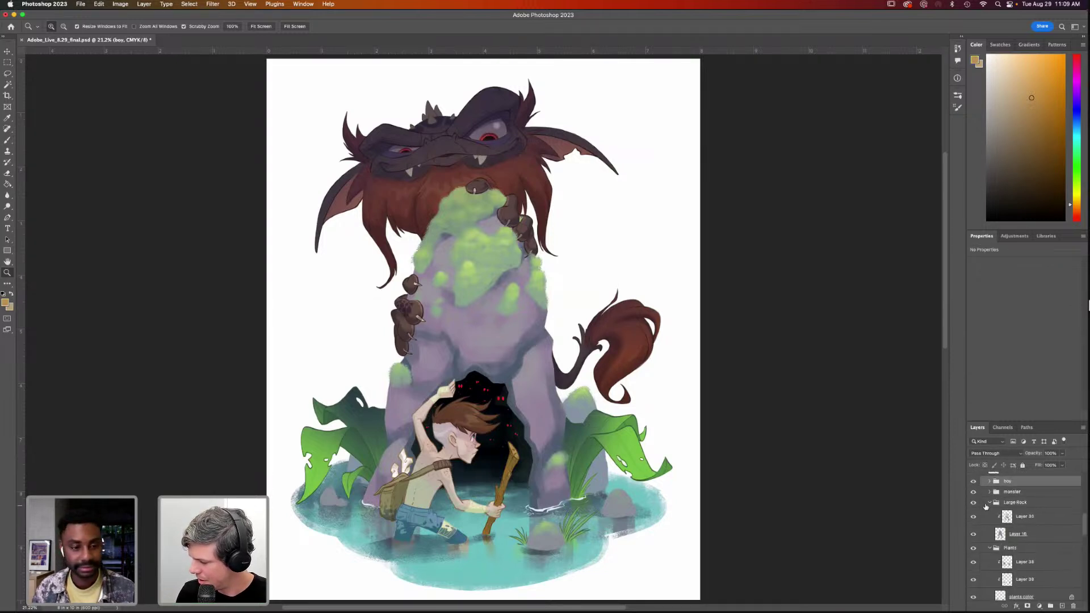
pyautogui.click(990, 503)
pyautogui.click(989, 513)
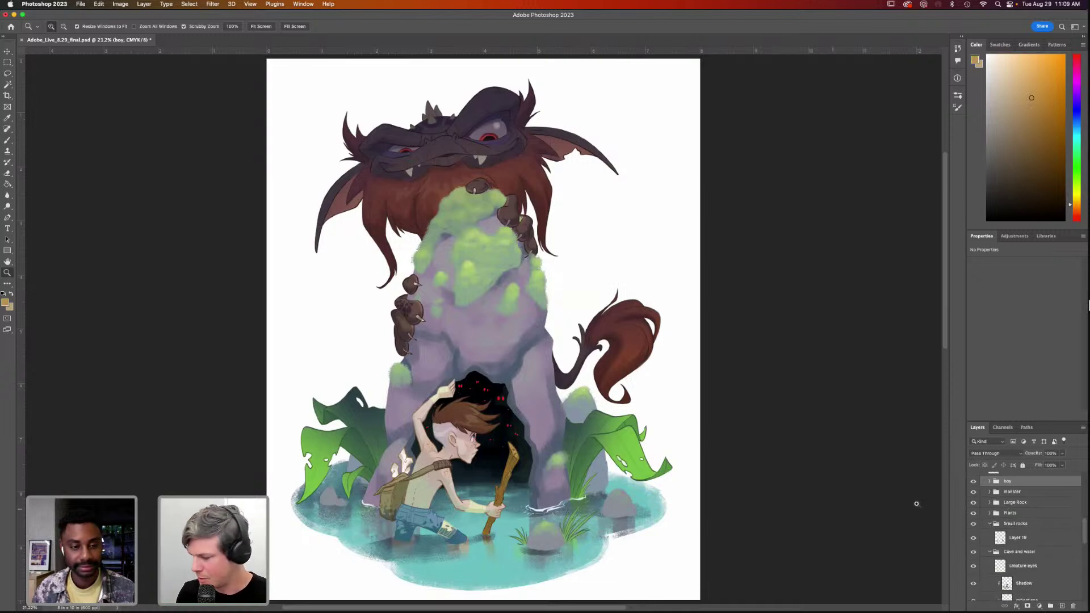
# Show the rim light layer and compare the monster's head with and without it up close
pyautogui.moveTo(1080, 525); pyautogui.dragTo(1085, 481)
pyautogui.click(973, 544)
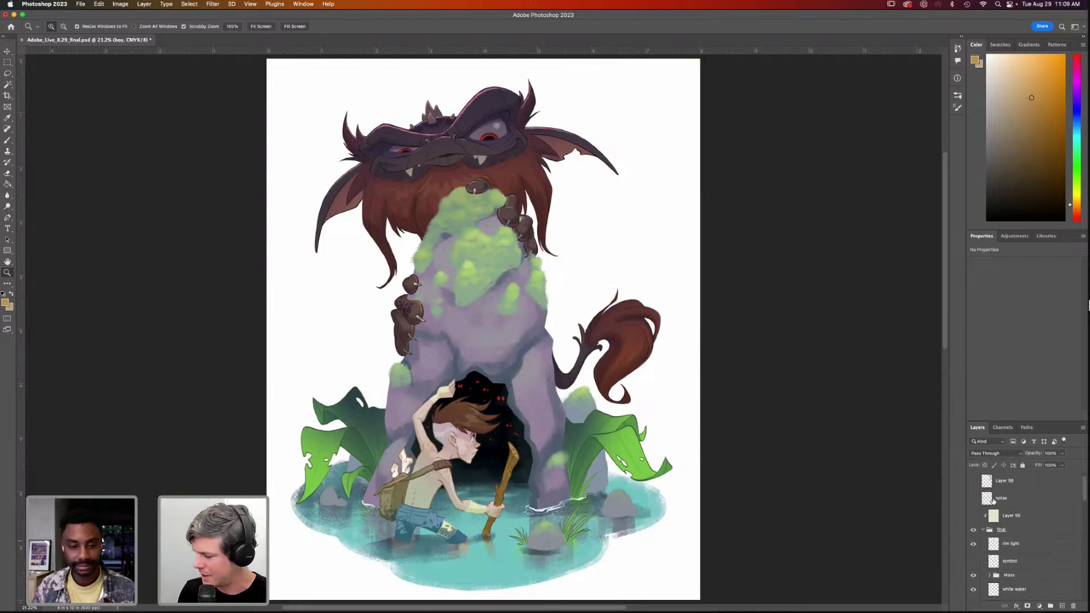
pyautogui.moveTo(498, 204); pyautogui.dragTo(611, 353)
pyautogui.keyDown('alt'); pyautogui.click(611, 353); pyautogui.keyUp('alt')
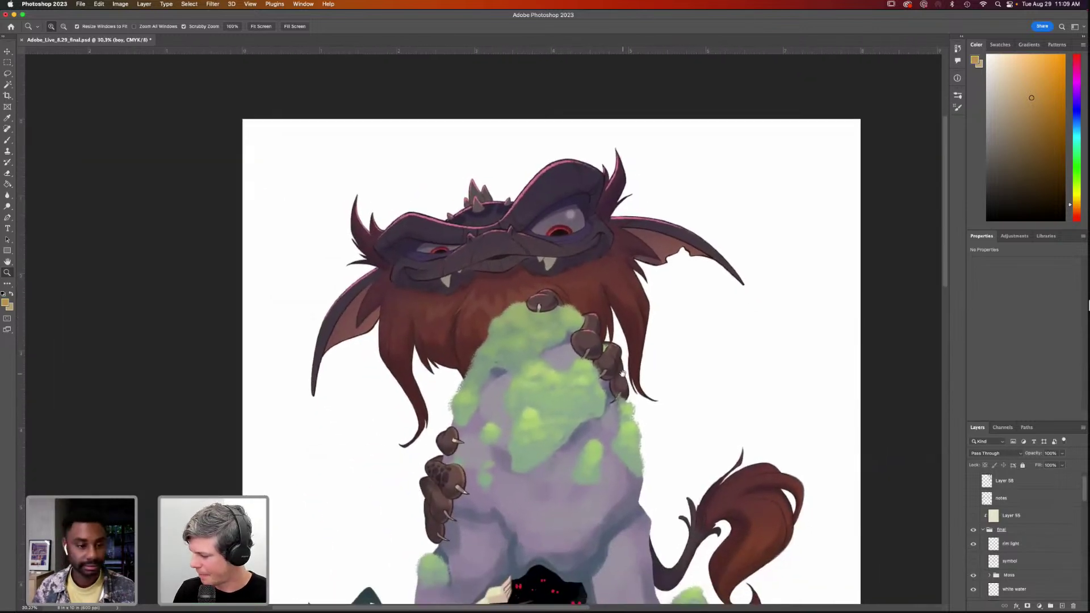
pyautogui.click(975, 545)
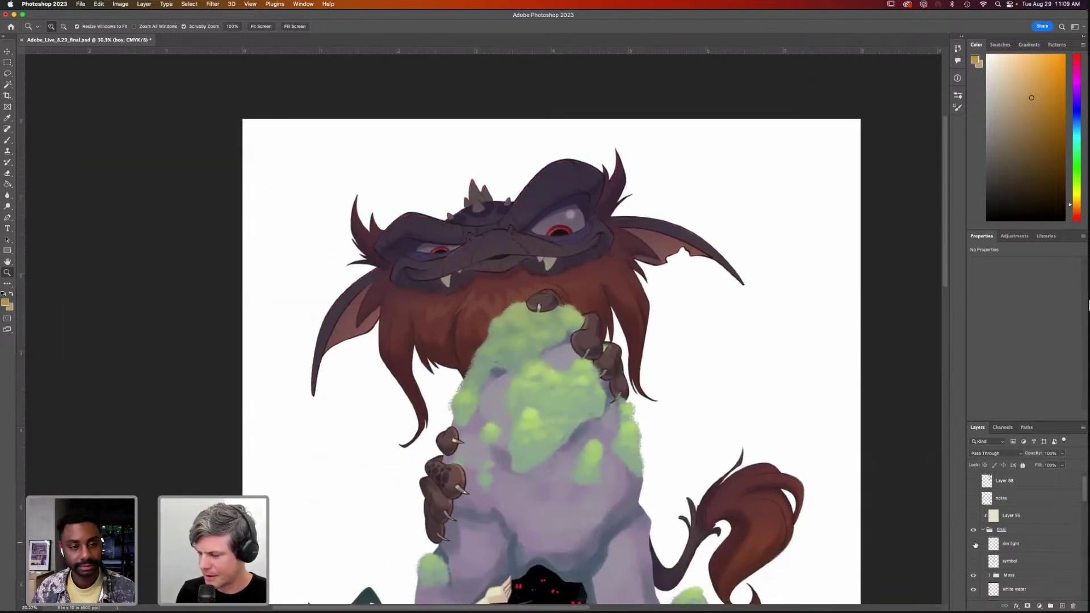
pyautogui.click(975, 545)
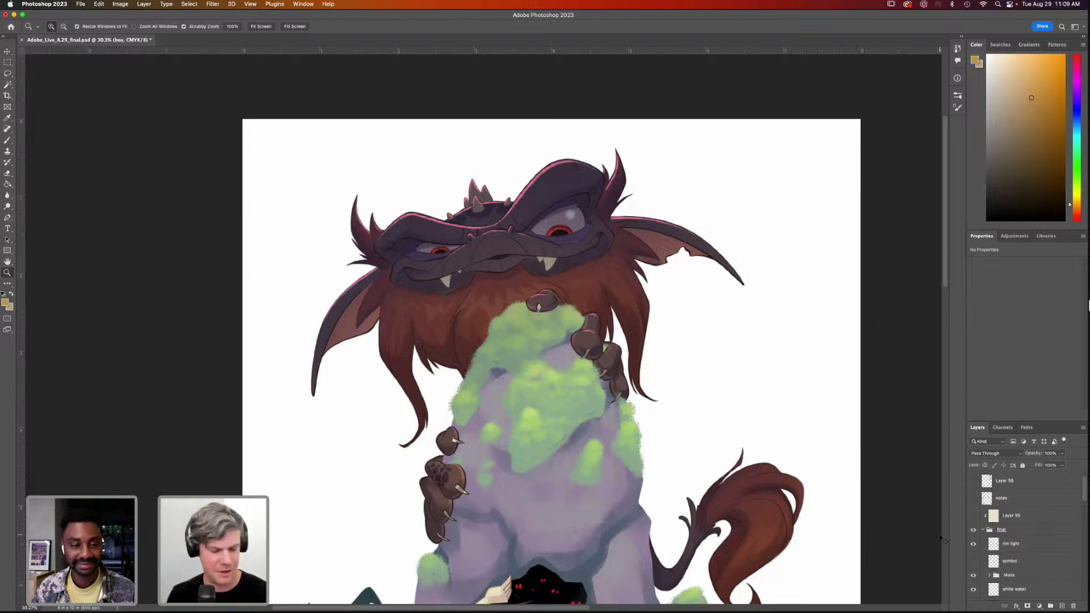
# Show the notes layer over the whole illustration
pyautogui.press('super+0')
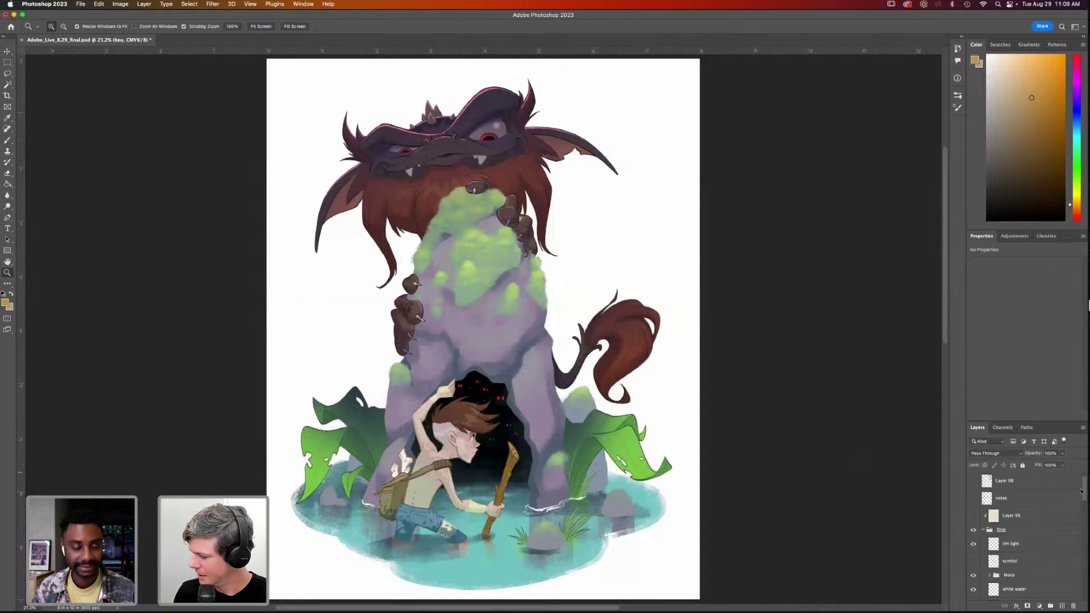
pyautogui.moveTo(1082, 492); pyautogui.dragTo(1085, 487)
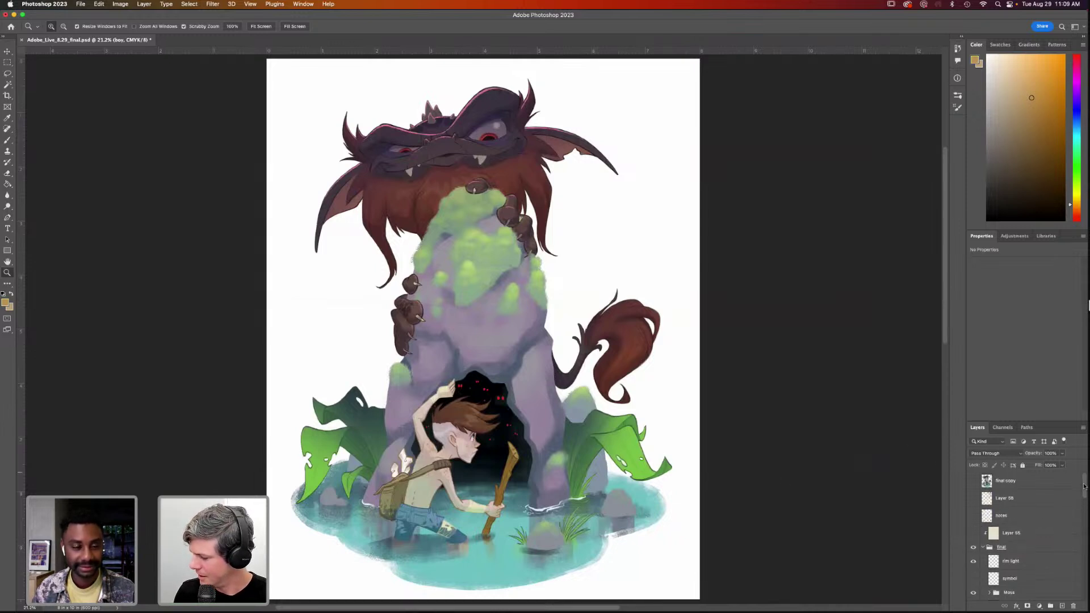
pyautogui.click(974, 515)
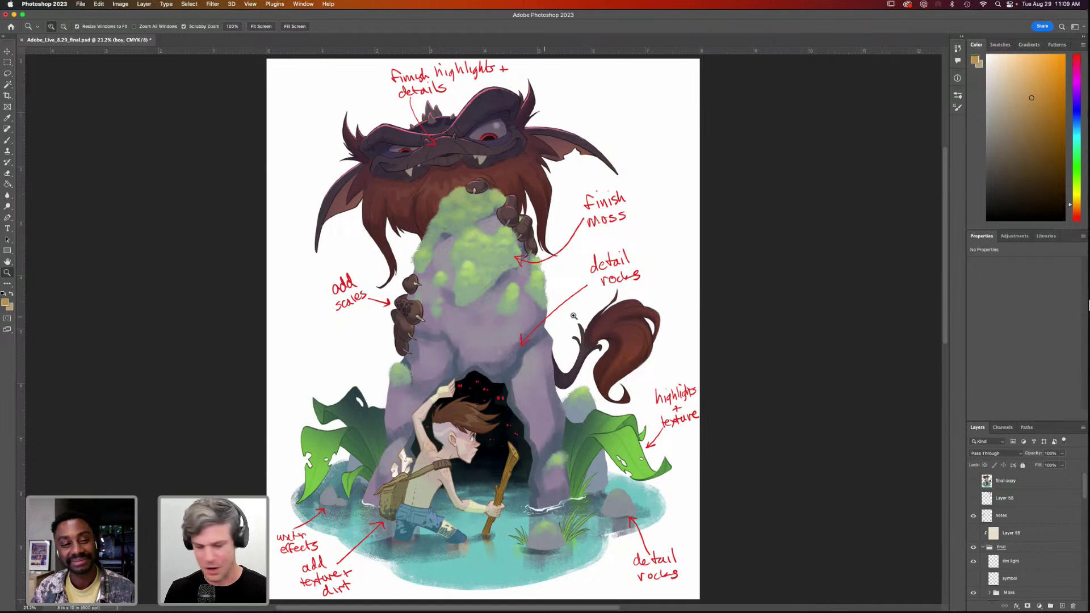
# Expand the monster group and select its scales layer, with the fingers beside the "add scales" note in close view
pyautogui.moveTo(473, 322); pyautogui.dragTo(522, 281)
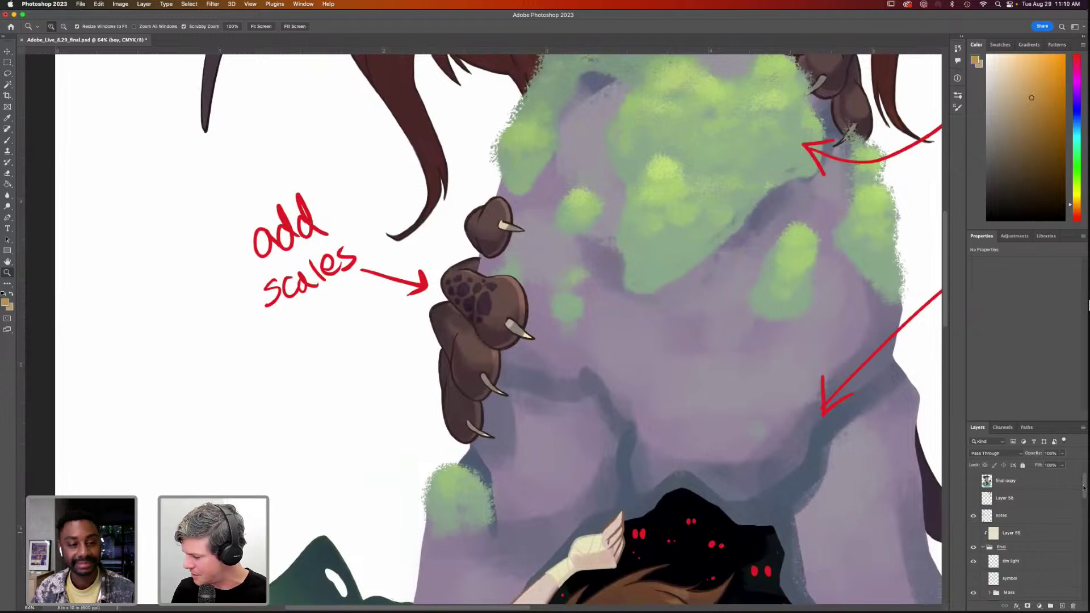
pyautogui.scroll(-10, 1077, 488)
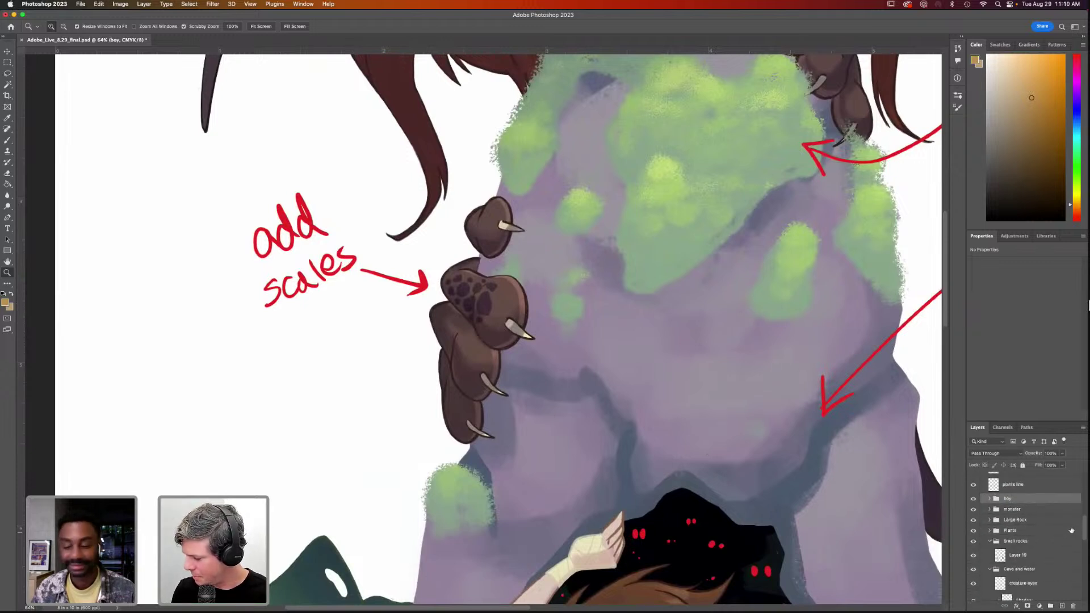
pyautogui.click(990, 510)
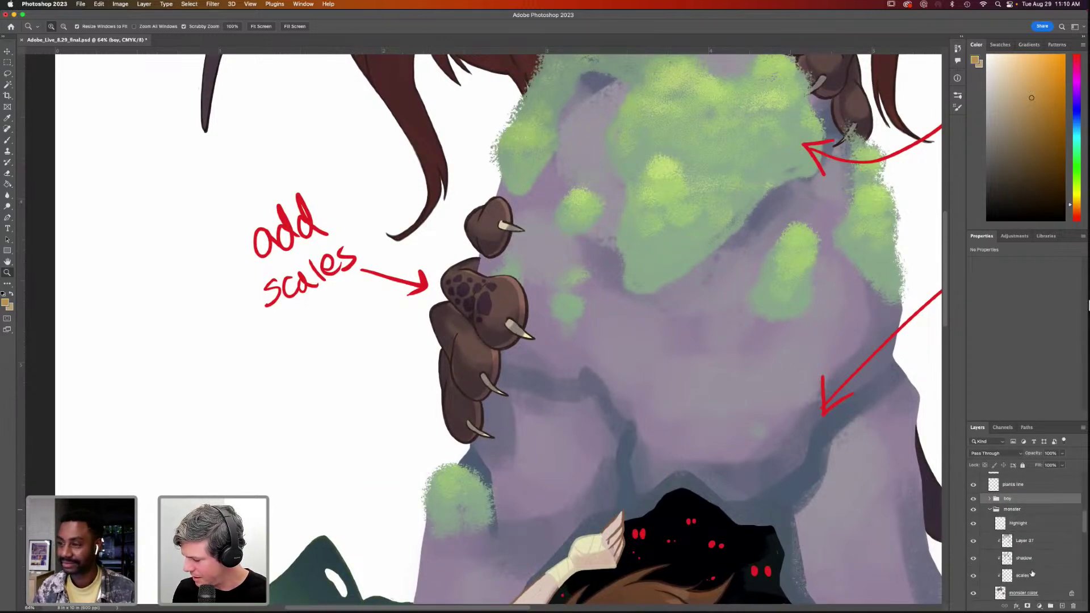
pyautogui.click(1023, 576)
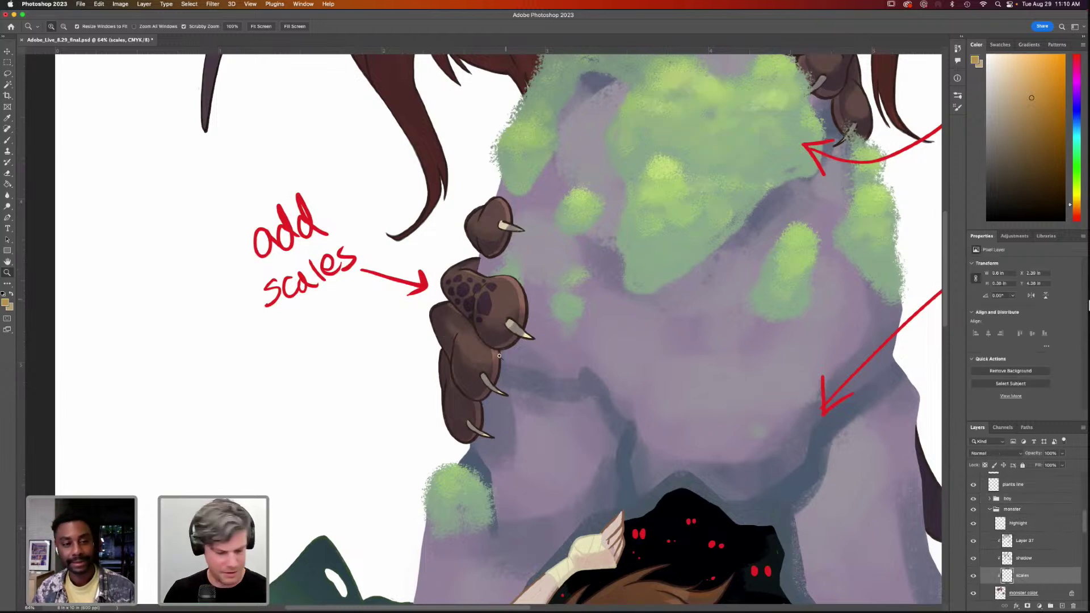
# Sample the dark colour of the existing finger scales and choose the Hard Round Pressure Size brush
pyautogui.press('i')
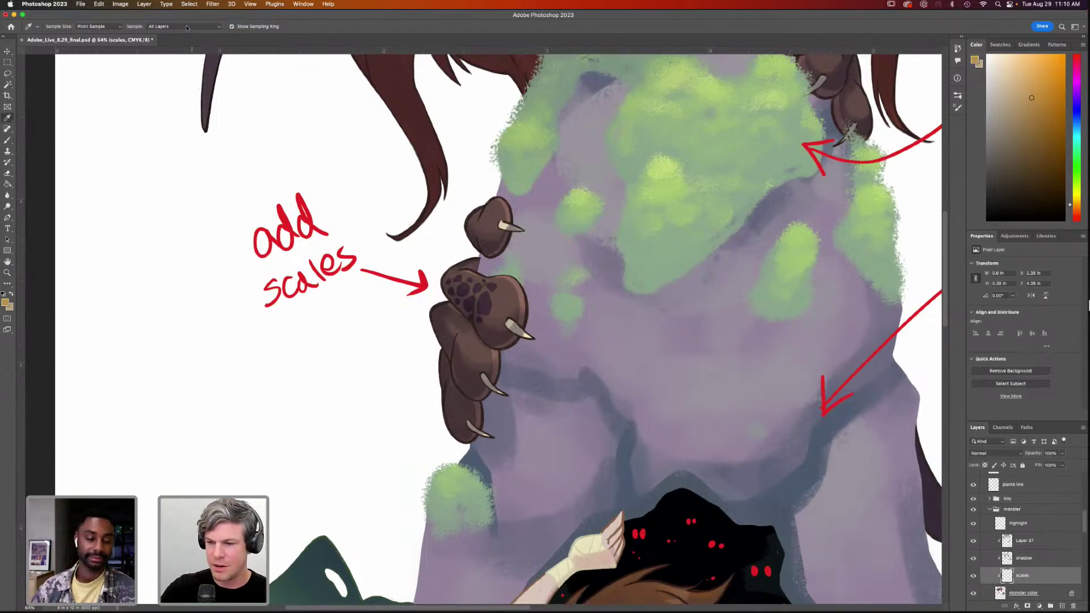
pyautogui.click(485, 301)
pyautogui.press('b')
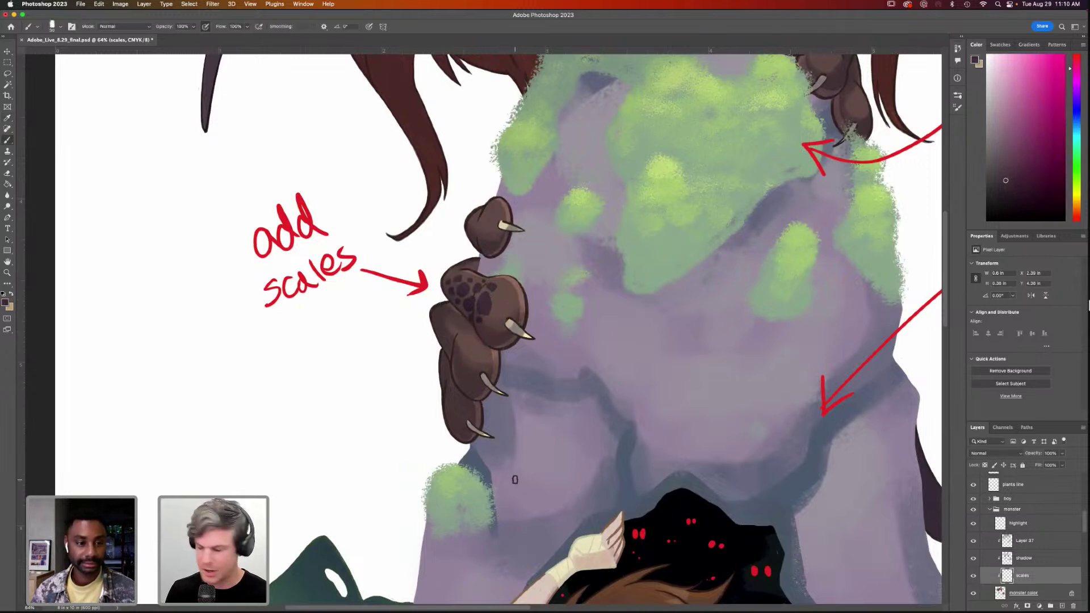
pyautogui.press('F5')
pyautogui.click(802, 92)
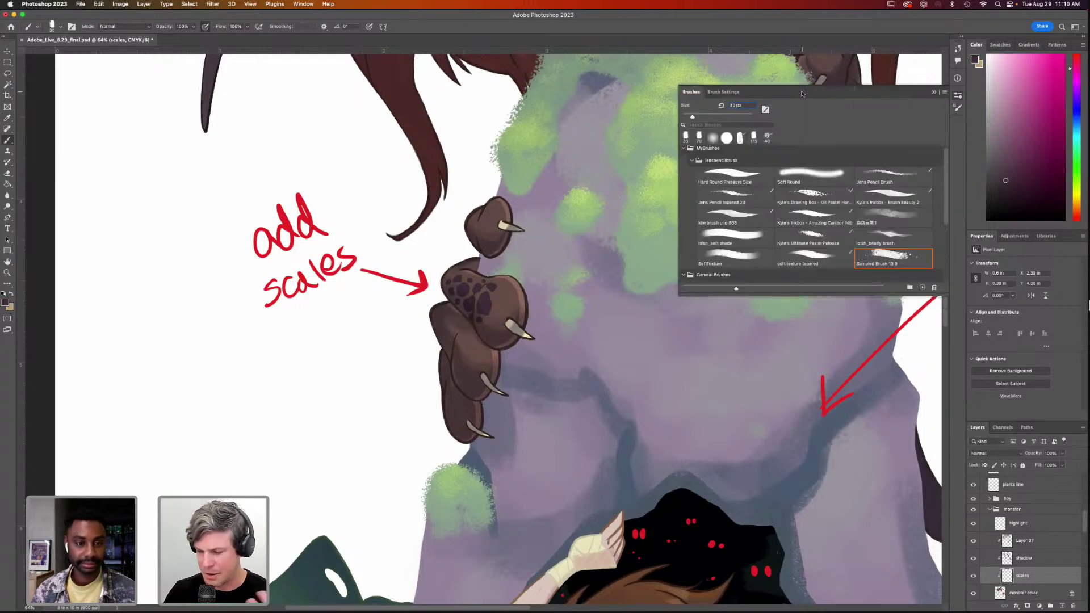
pyautogui.click(732, 179)
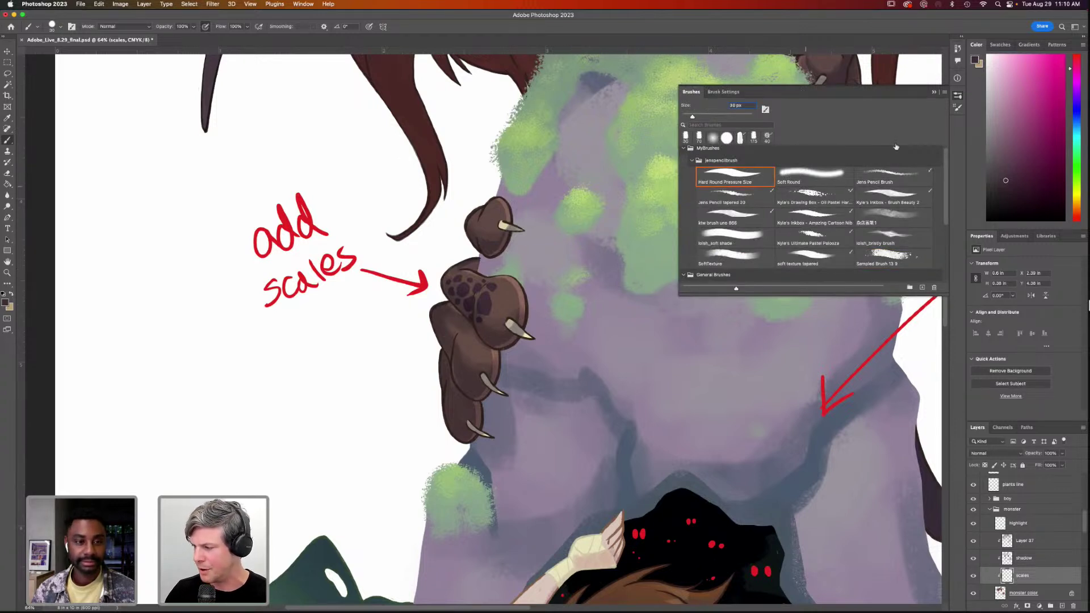
pyautogui.moveTo(460, 365); pyautogui.dragTo(465, 363)
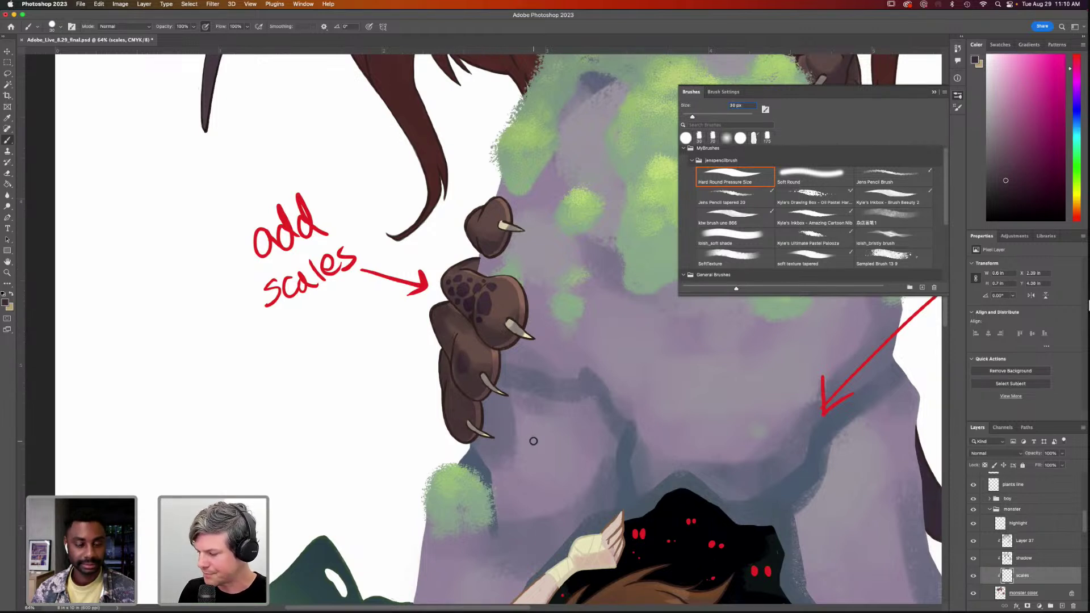
pyautogui.click(1025, 559)
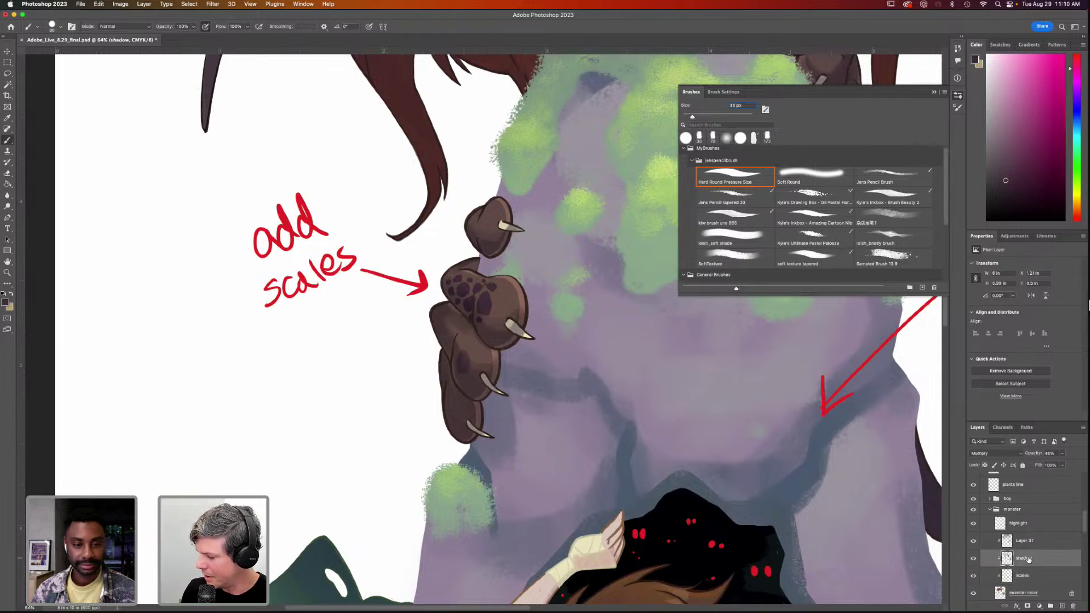
pyautogui.click(1022, 576)
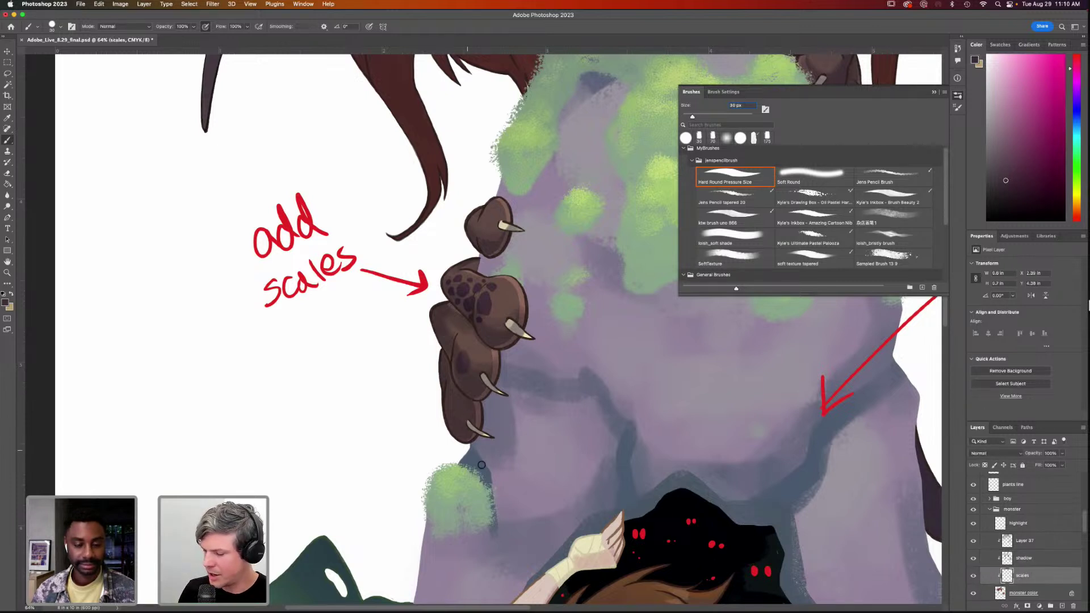
pyautogui.moveTo(458, 338)
pyautogui.mouseDown()
pyautogui.moveTo(485, 360)
pyautogui.moveTo(463, 368)
pyautogui.moveTo(477, 350)
pyautogui.mouseUp()
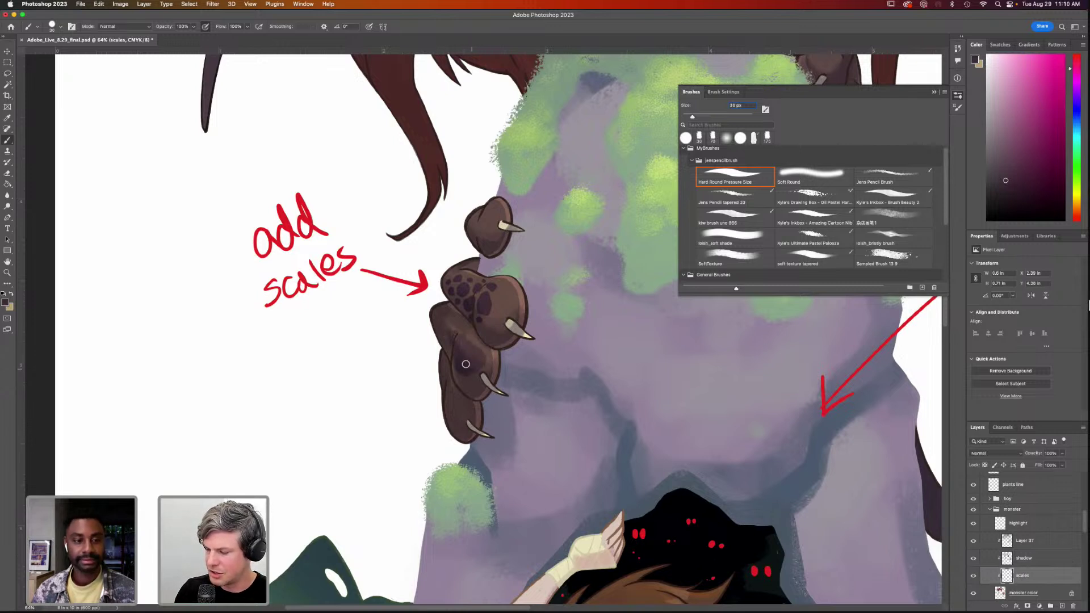
pyautogui.press('super+z')
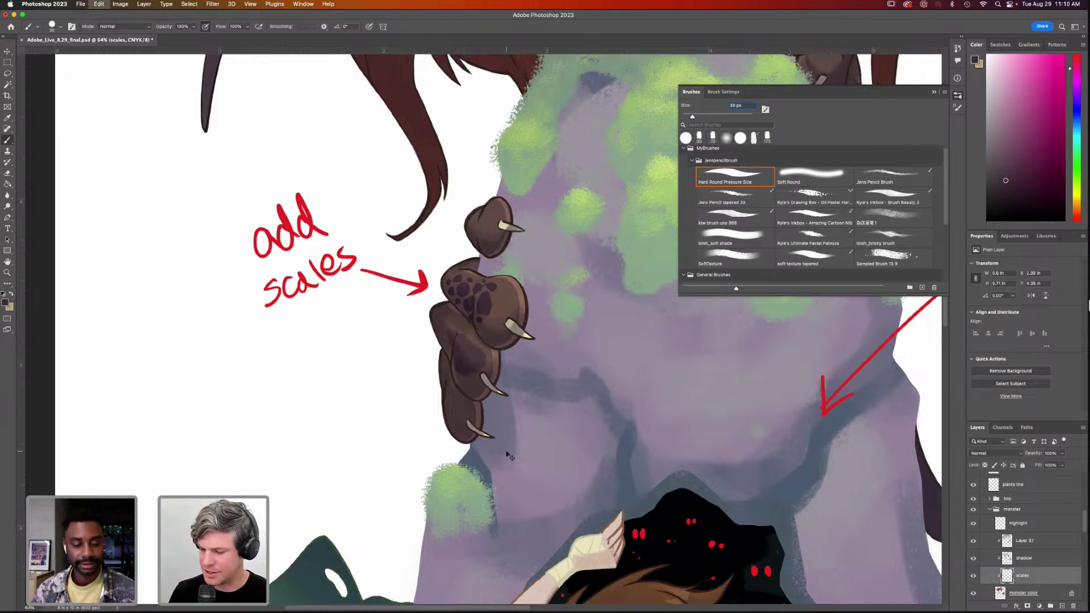
pyautogui.press('super+z')
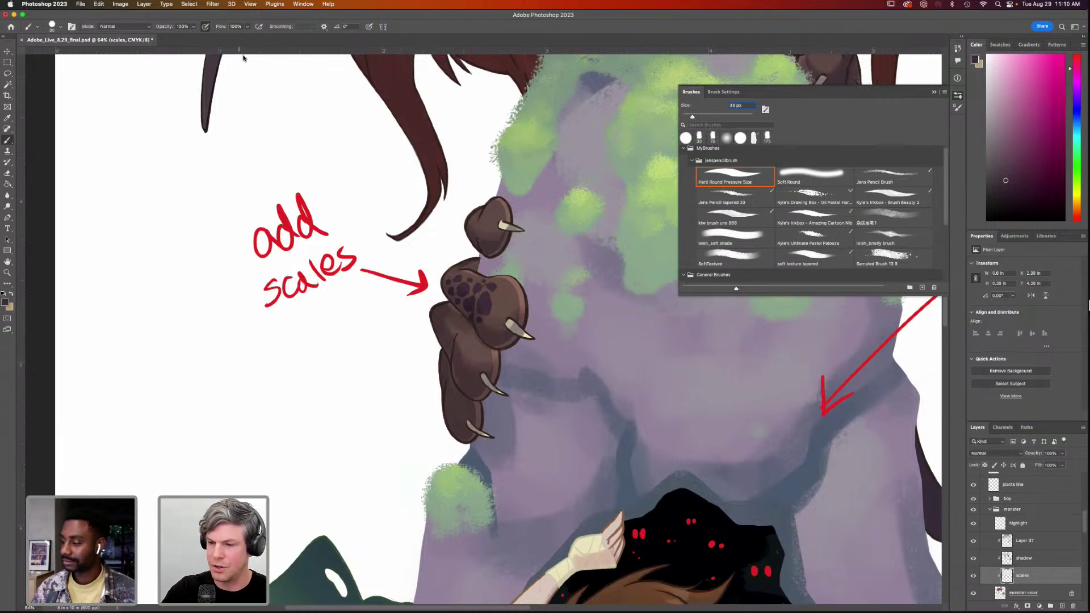
# Paint dark scale spots on the remaining fingers of the monster's hand beside the "add scales" note
pyautogui.moveTo(464, 366); pyautogui.dragTo(466, 342)
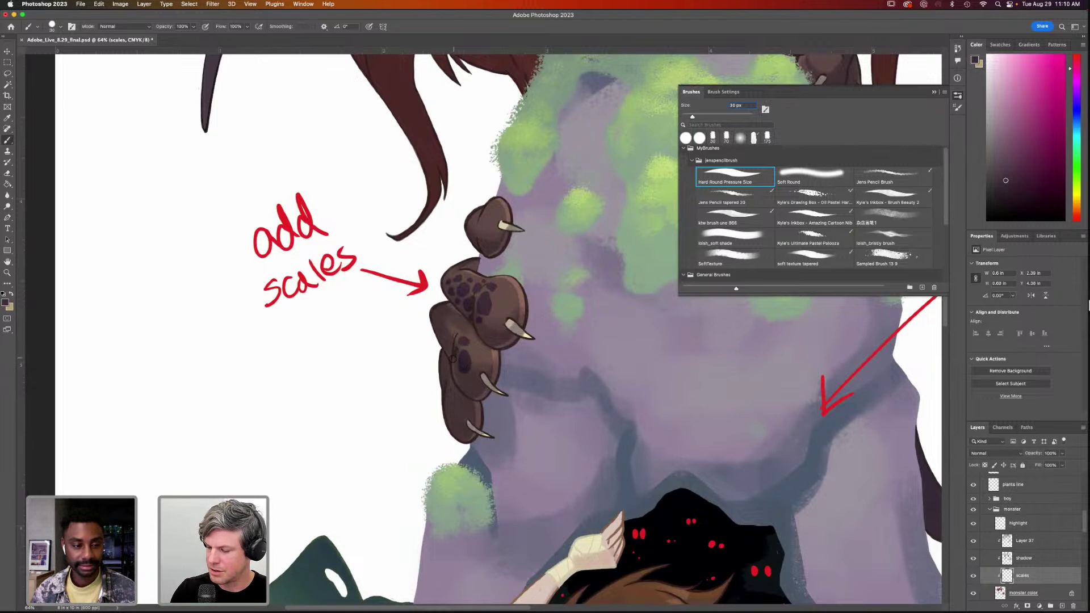
pyautogui.moveTo(458, 347); pyautogui.dragTo(456, 379)
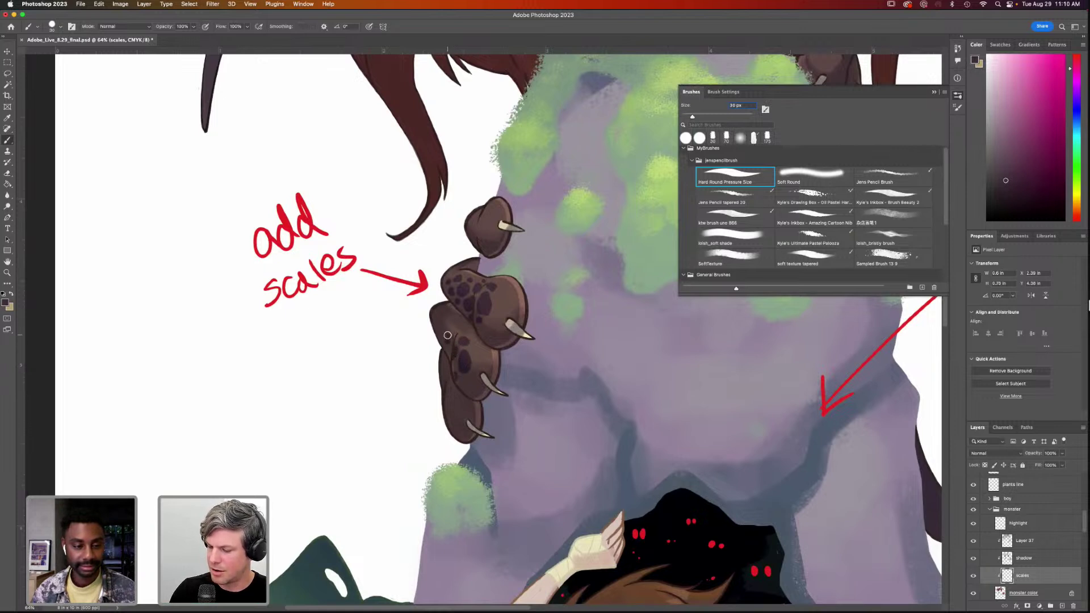
pyautogui.moveTo(441, 324); pyautogui.dragTo(446, 323)
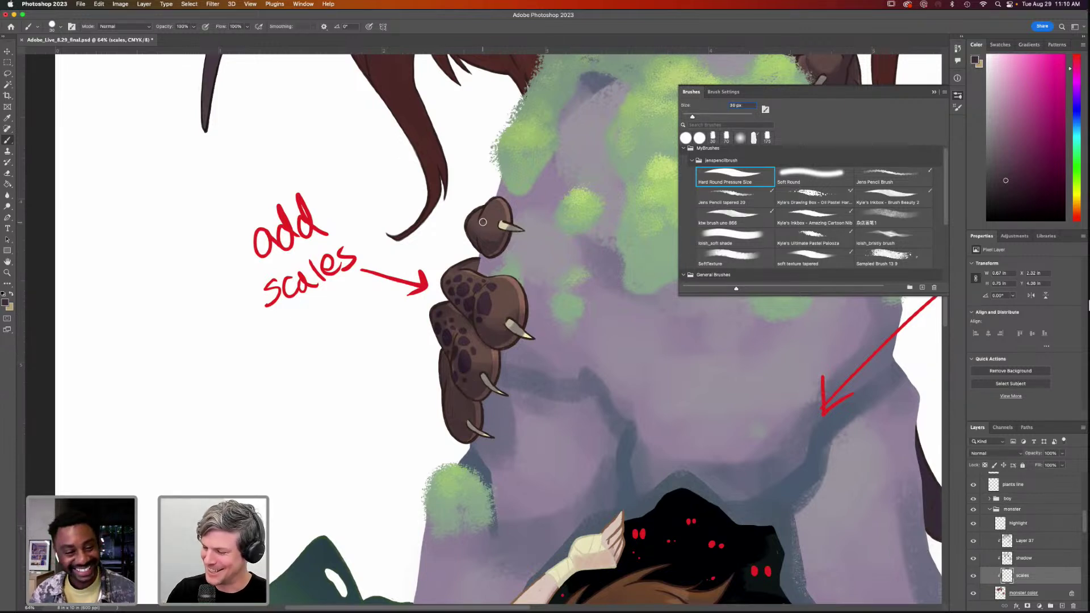
pyautogui.click(482, 221)
pyautogui.click(499, 202)
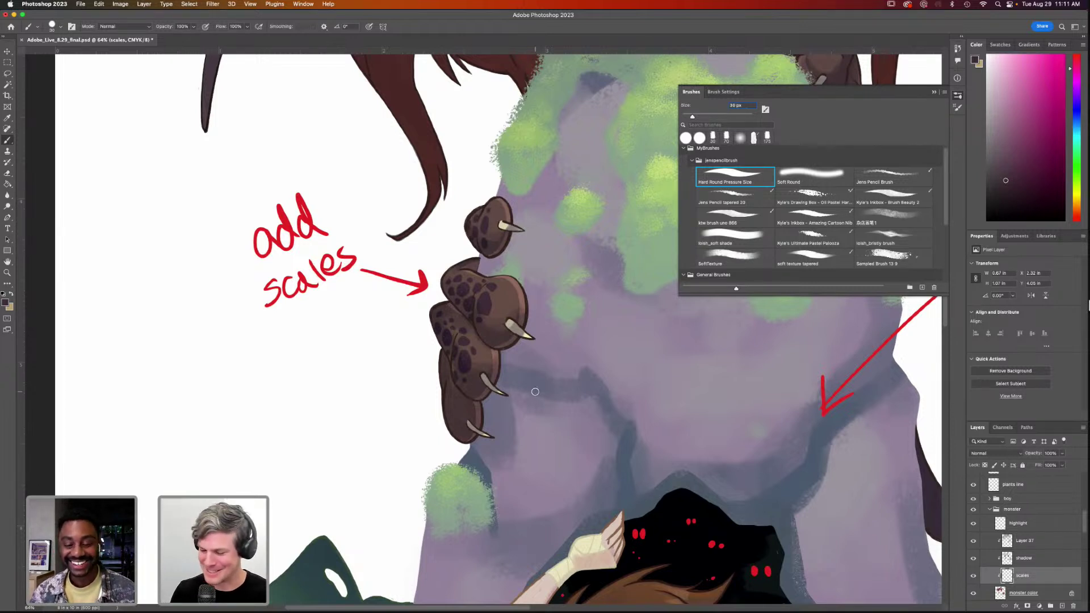
pyautogui.click(435, 305)
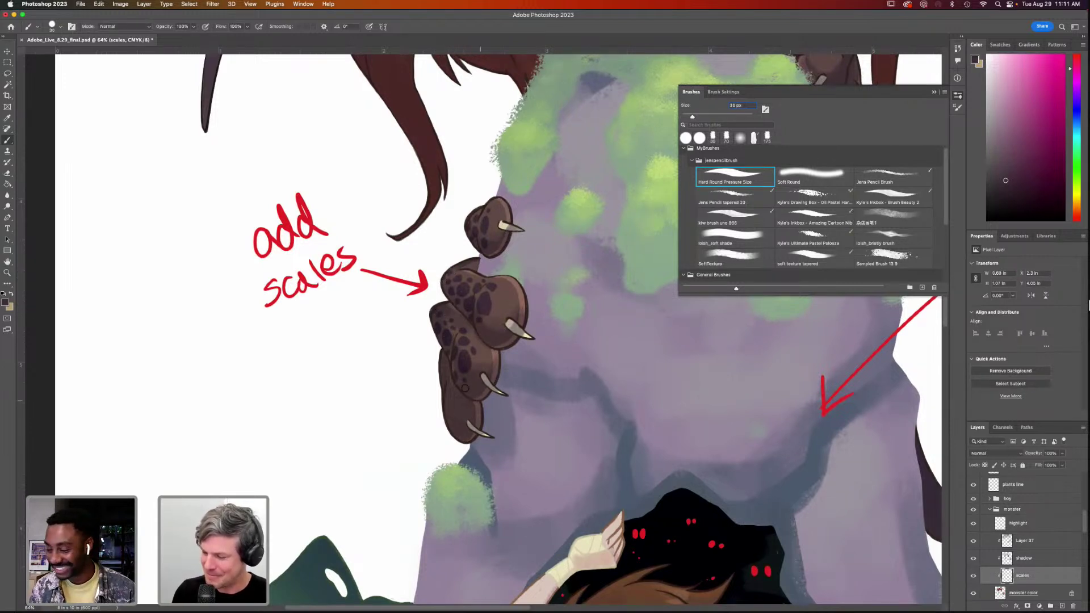
pyautogui.moveTo(454, 412); pyautogui.dragTo(455, 423)
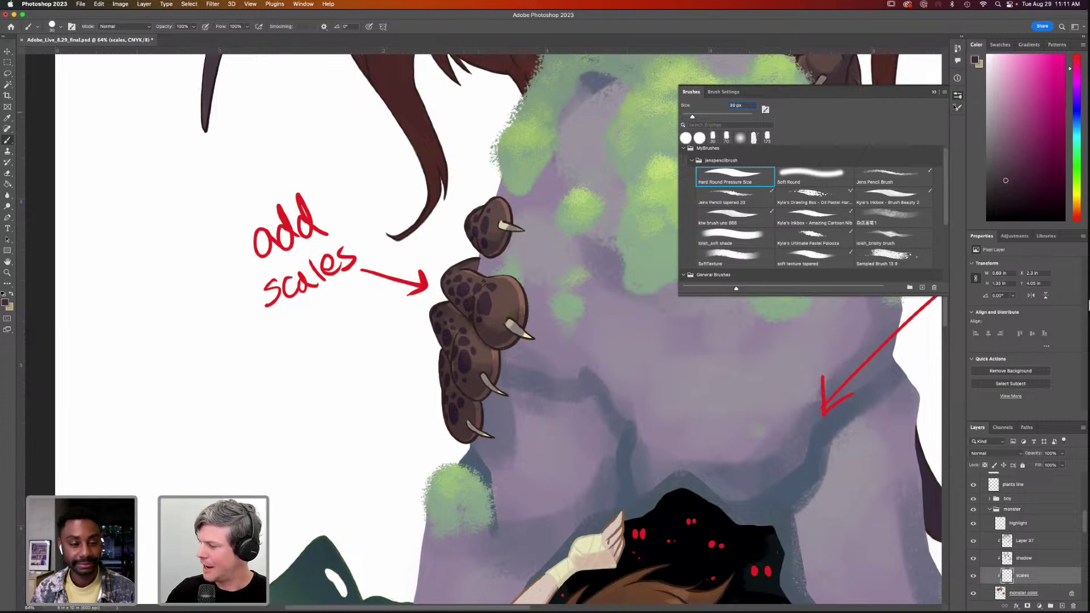
pyautogui.press('F5')
# Paint dark scales on the two upper overlapping fingers of the monster's other hand, near the "finish moss" note
pyautogui.moveTo(717, 332)
pyautogui.mouseDown()
pyautogui.moveTo(628, 324)
pyautogui.moveTo(591, 305)
pyautogui.moveTo(534, 341)
pyautogui.moveTo(667, 352)
pyautogui.mouseUp()
pyautogui.moveTo(652, 145); pyautogui.dragTo(648, 142)
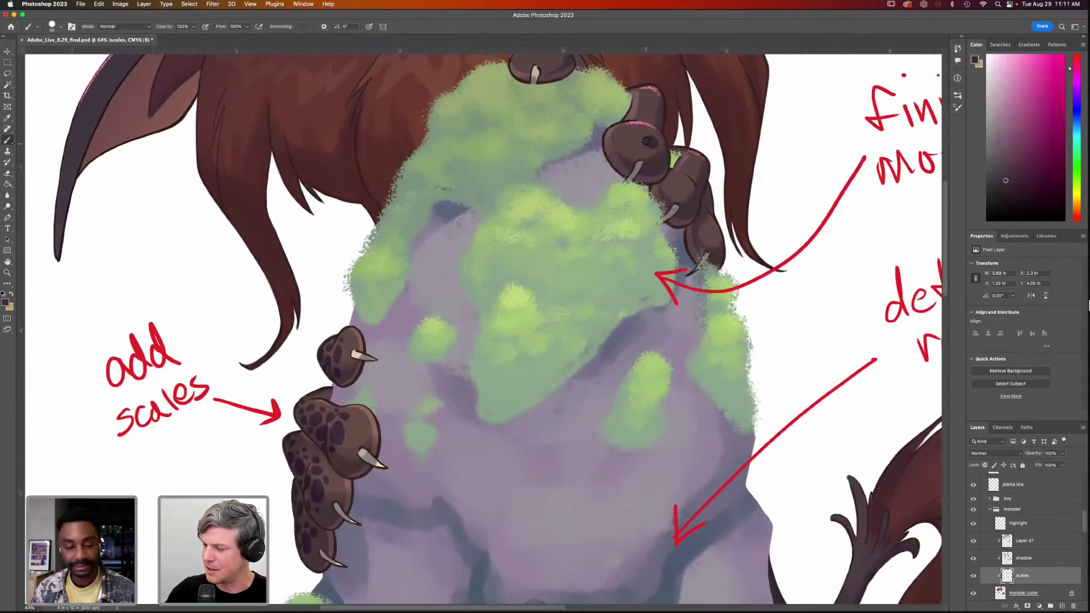
pyautogui.click(644, 129)
pyautogui.click(658, 135)
pyautogui.moveTo(663, 143); pyautogui.dragTo(664, 152)
pyautogui.moveTo(659, 162); pyautogui.dragTo(659, 158)
pyautogui.click(645, 151)
pyautogui.click(635, 149)
pyautogui.moveTo(653, 114); pyautogui.dragTo(659, 103)
pyautogui.click(640, 115)
pyautogui.click(649, 102)
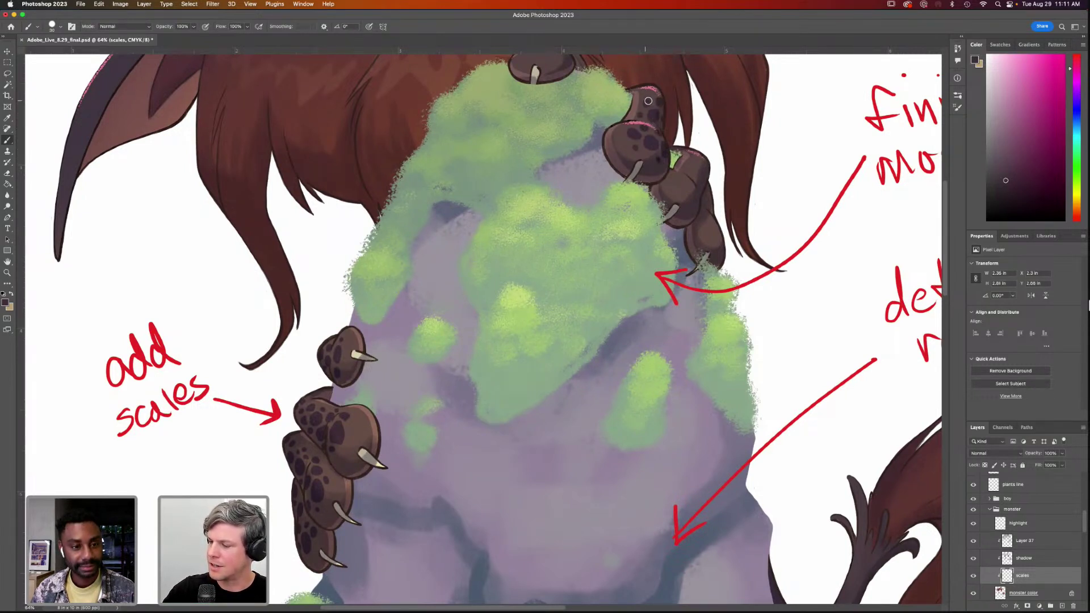
pyautogui.click(652, 90)
# Paint dark scales on the next finger down of the same hand, covering both its segments
pyautogui.moveTo(689, 196); pyautogui.dragTo(689, 193)
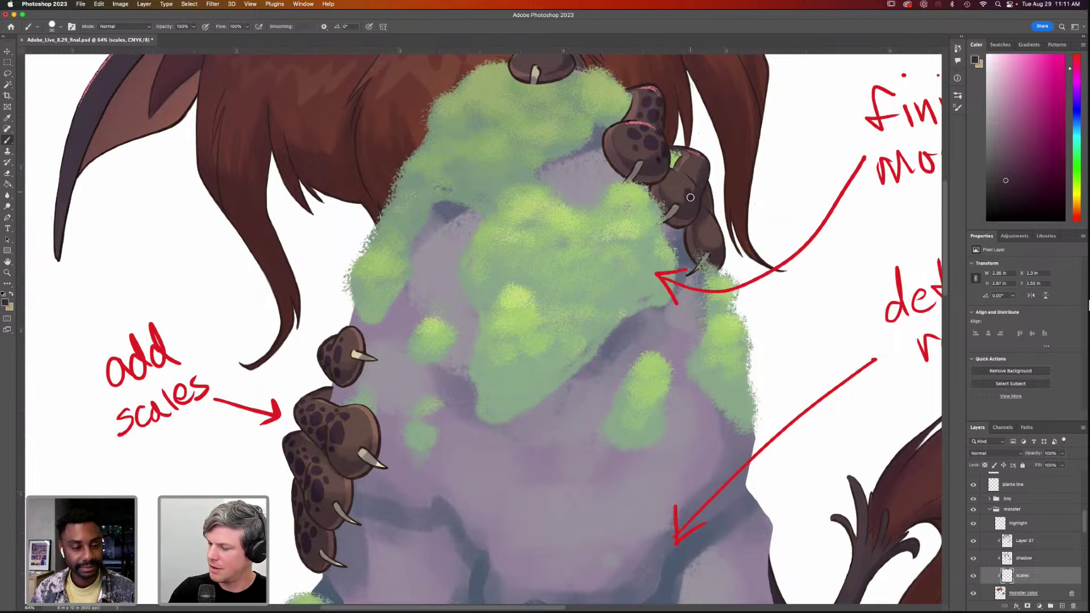
pyautogui.click(696, 205)
pyautogui.click(695, 214)
pyautogui.click(681, 187)
pyautogui.click(704, 176)
pyautogui.click(704, 179)
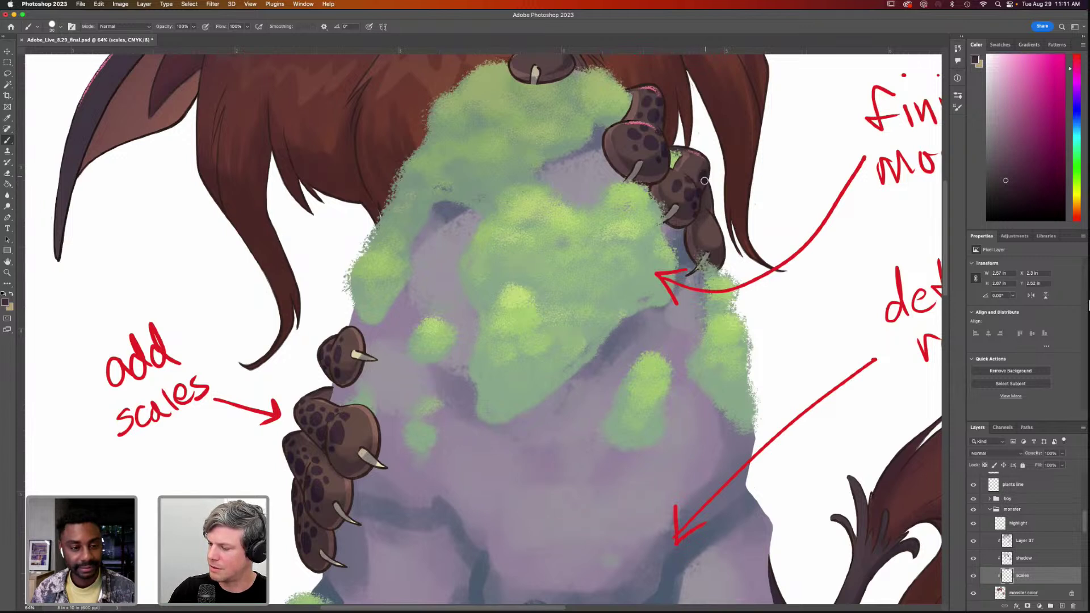
pyautogui.click(692, 170)
pyautogui.click(702, 162)
pyautogui.click(704, 161)
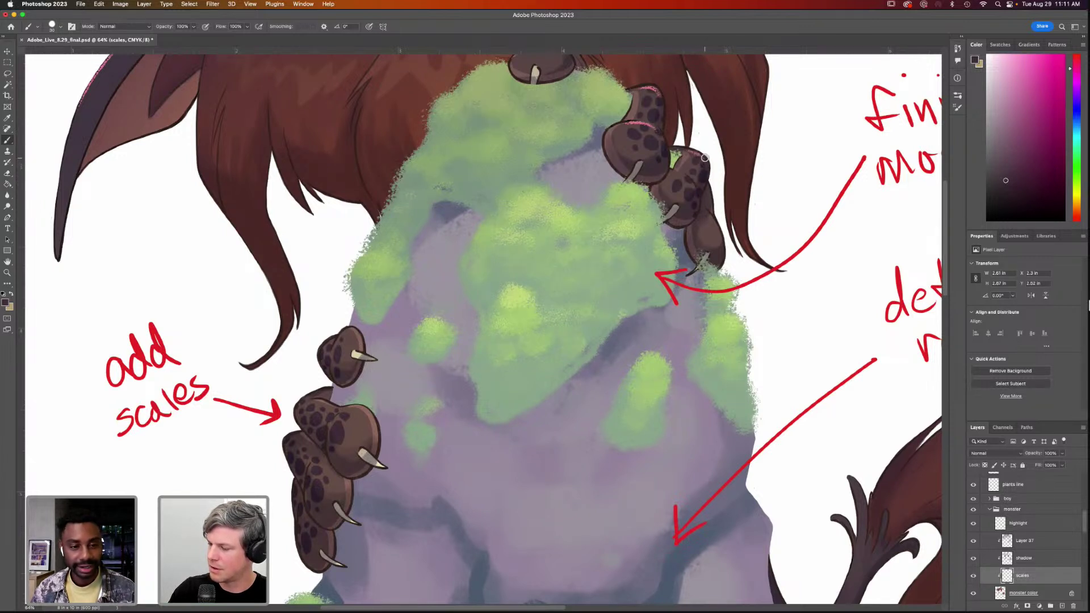
# Paint dark scales on the lowest finger of that hand and review the monster's head and hands up close
pyautogui.click(718, 240)
pyautogui.click(723, 239)
pyautogui.click(709, 226)
pyautogui.click(710, 219)
pyautogui.click(712, 201)
pyautogui.click(709, 195)
pyautogui.click(707, 205)
pyautogui.moveTo(696, 355)
pyautogui.mouseDown()
pyautogui.moveTo(698, 345)
pyautogui.moveTo(638, 411)
pyautogui.mouseUp()
pyautogui.press('super+0')
pyautogui.press('z')
pyautogui.moveTo(501, 187); pyautogui.dragTo(503, 264)
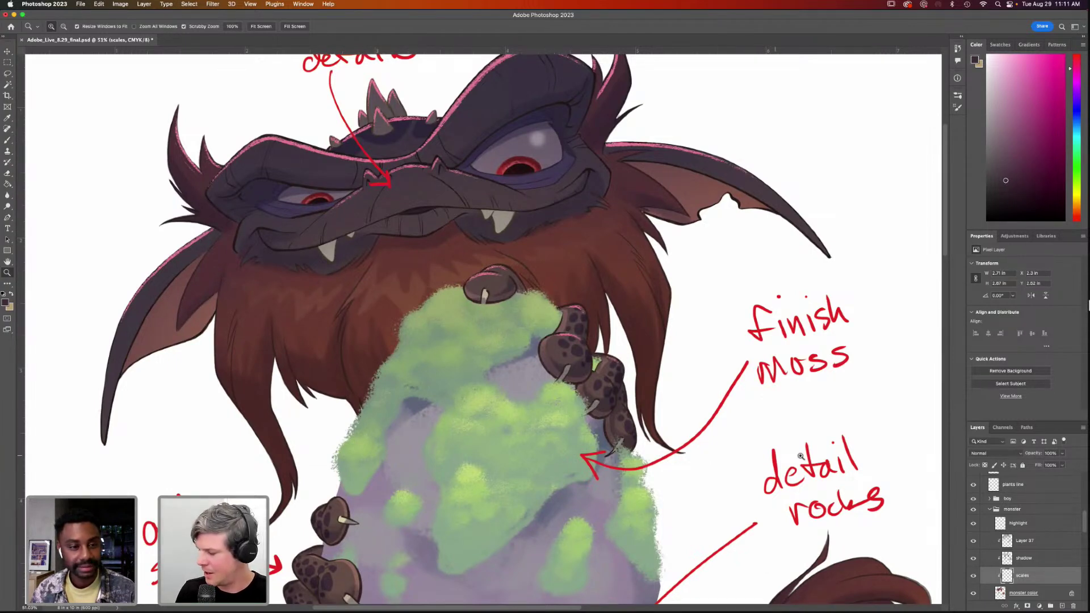
pyautogui.press('super+0')
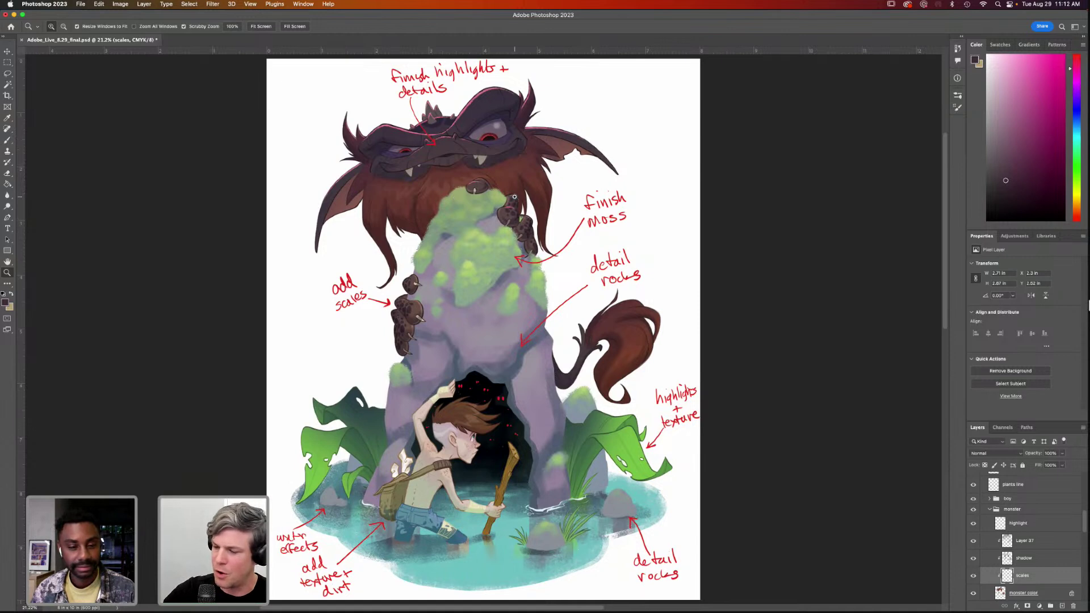
pyautogui.press('b')
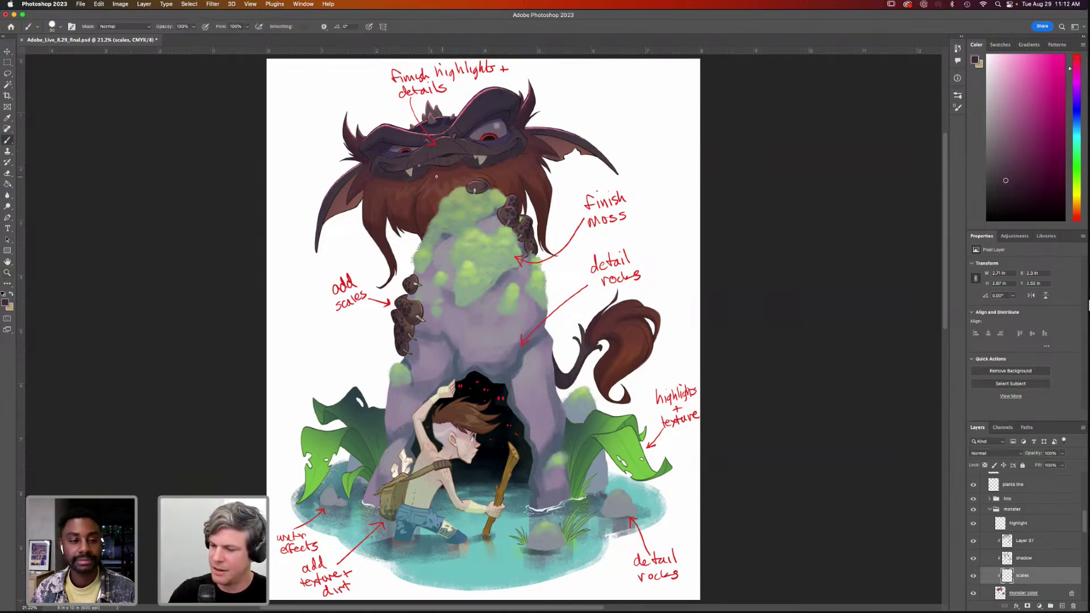
pyautogui.moveTo(549, 166); pyautogui.dragTo(530, 188)
pyautogui.press('super+z')
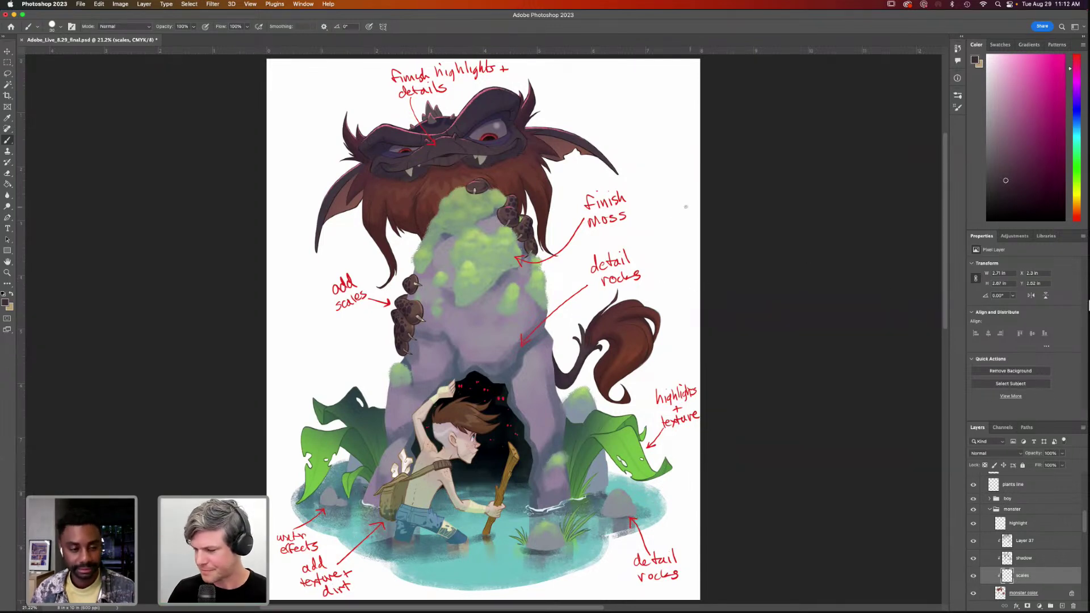
# Paint dark scales on the lone fingertip gripping the top of the mossy rock, just below the monster's beard
pyautogui.press('z')
pyautogui.moveTo(476, 172)
pyautogui.mouseDown()
pyautogui.moveTo(523, 219)
pyautogui.moveTo(524, 293)
pyautogui.moveTo(554, 293)
pyautogui.mouseUp()
pyautogui.press('b')
pyautogui.moveTo(462, 263)
pyautogui.mouseDown()
pyautogui.moveTo(448, 273)
pyautogui.moveTo(489, 271)
pyautogui.moveTo(497, 258)
pyautogui.mouseUp()
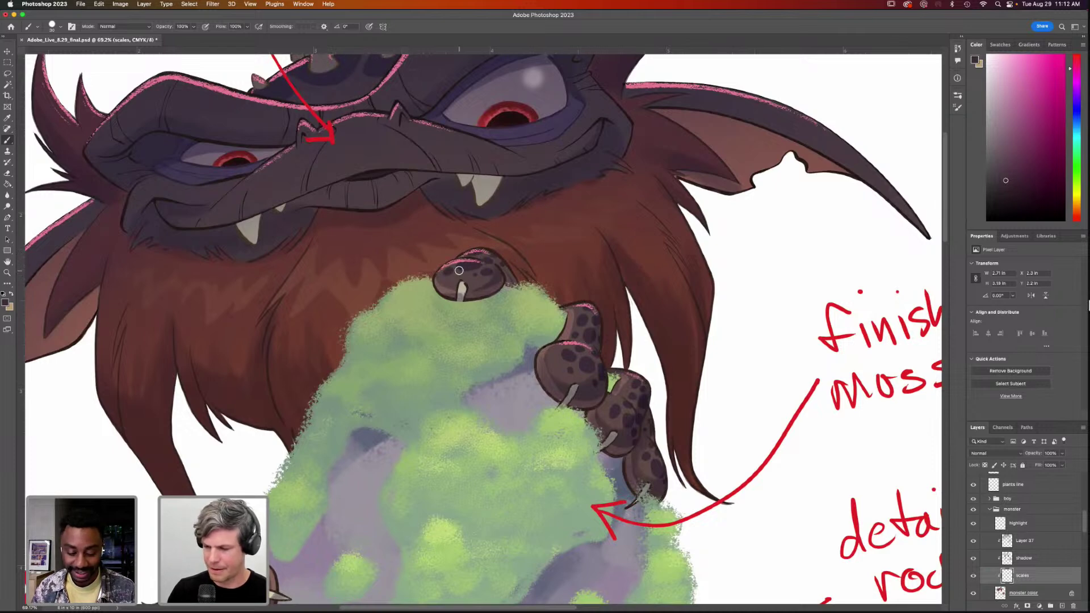
pyautogui.press('super+0')
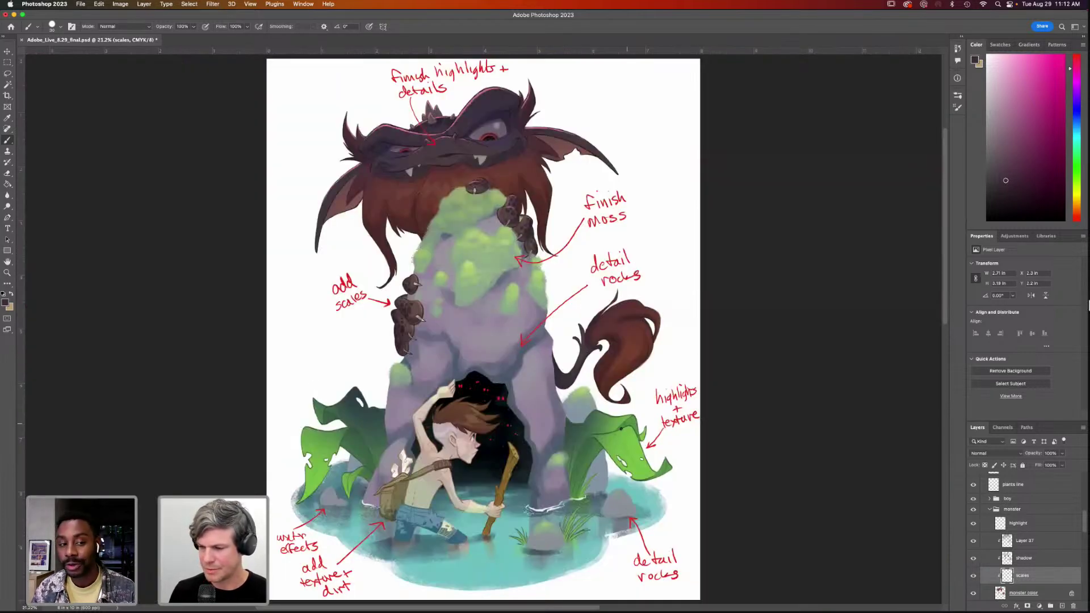
# Review the monster's face, both scaled hands and the mossy rock up close and in the full illustration
pyautogui.press('z')
pyautogui.moveTo(492, 236)
pyautogui.mouseDown()
pyautogui.moveTo(487, 215)
pyautogui.moveTo(501, 259)
pyautogui.moveTo(567, 348)
pyautogui.mouseUp()
pyautogui.press('b')
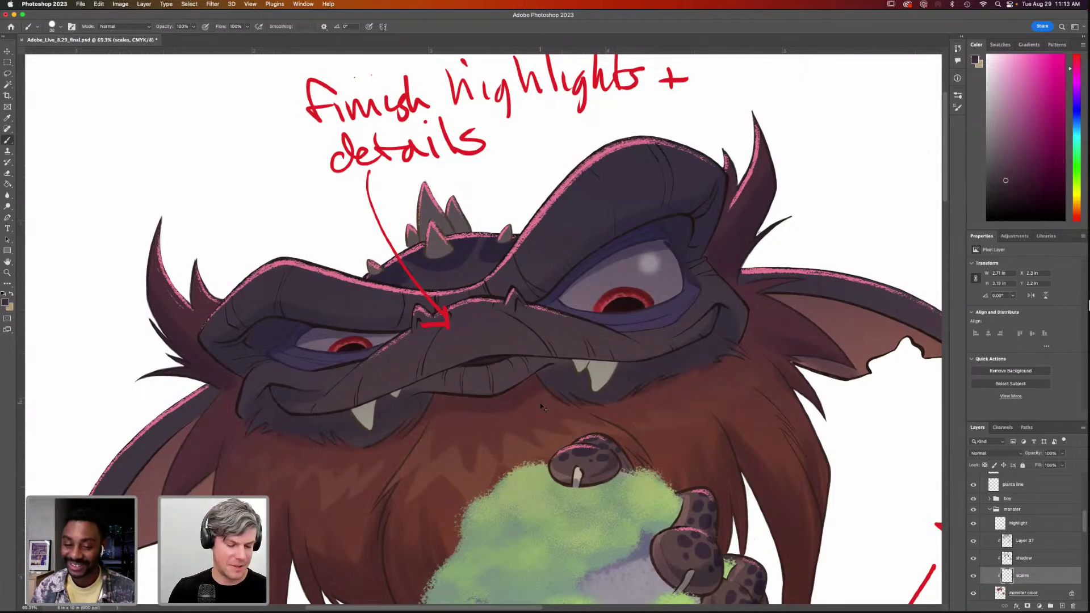
pyautogui.press('super+0')
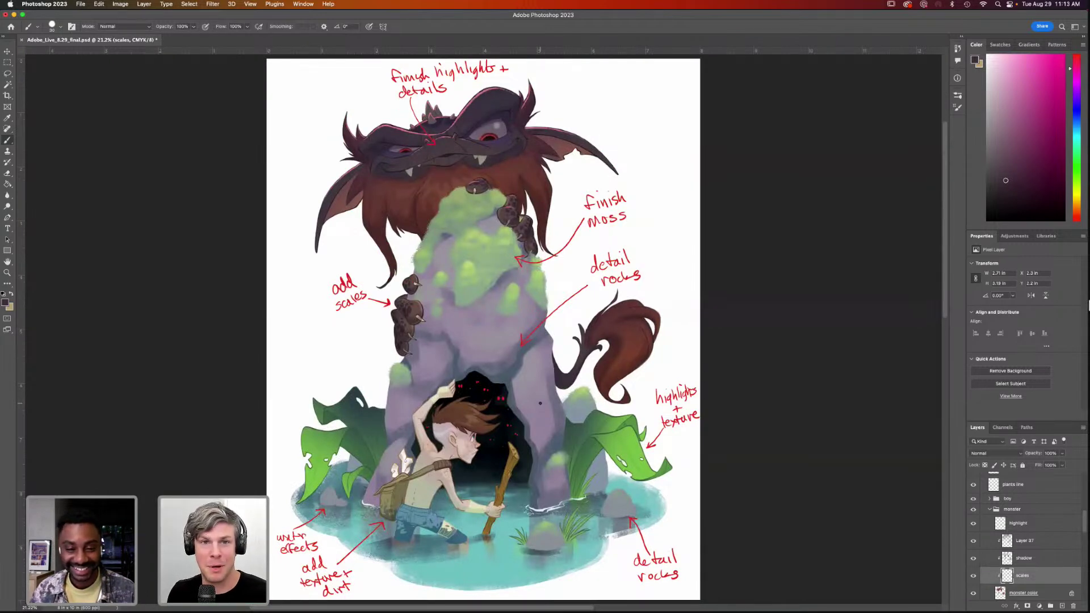
pyautogui.press('z')
pyautogui.moveTo(450, 201); pyautogui.dragTo(465, 360)
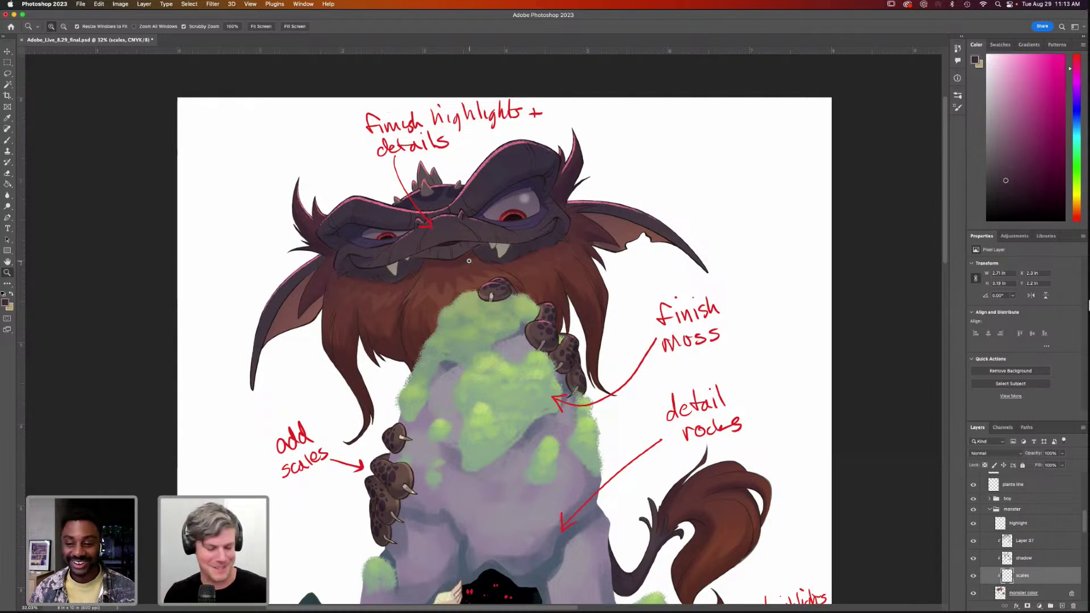
pyautogui.scroll(2, 500, 273)
pyautogui.moveTo(554, 329)
pyautogui.mouseDown()
pyautogui.moveTo(622, 356)
pyautogui.moveTo(596, 356)
pyautogui.mouseUp()
pyautogui.scroll(2, 621, 356)
pyautogui.press('b')
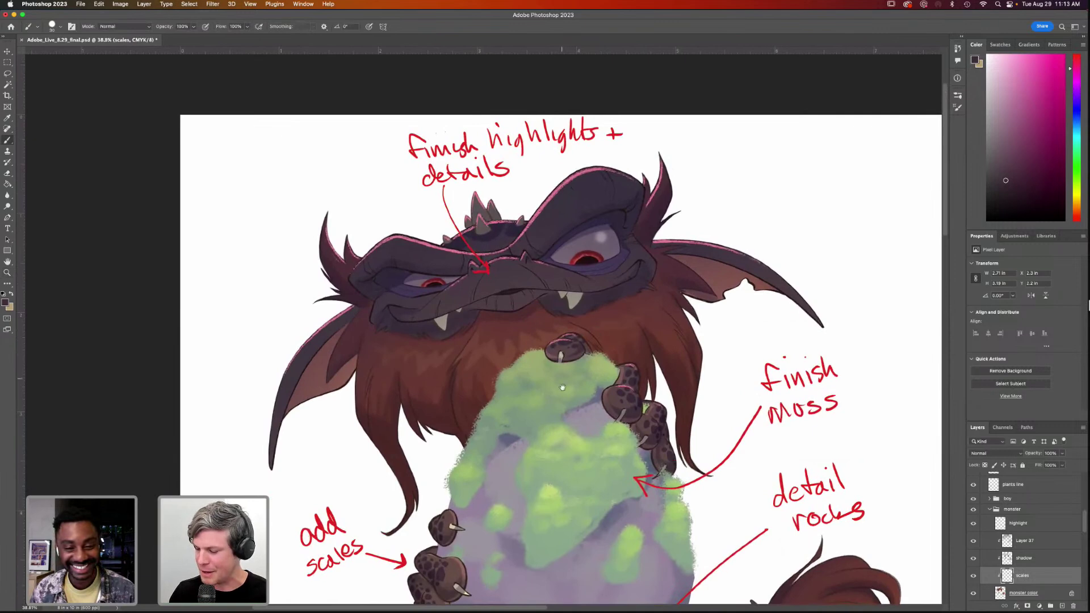
pyautogui.moveTo(583, 403); pyautogui.dragTo(574, 341)
pyautogui.scroll(-2, 584, 399)
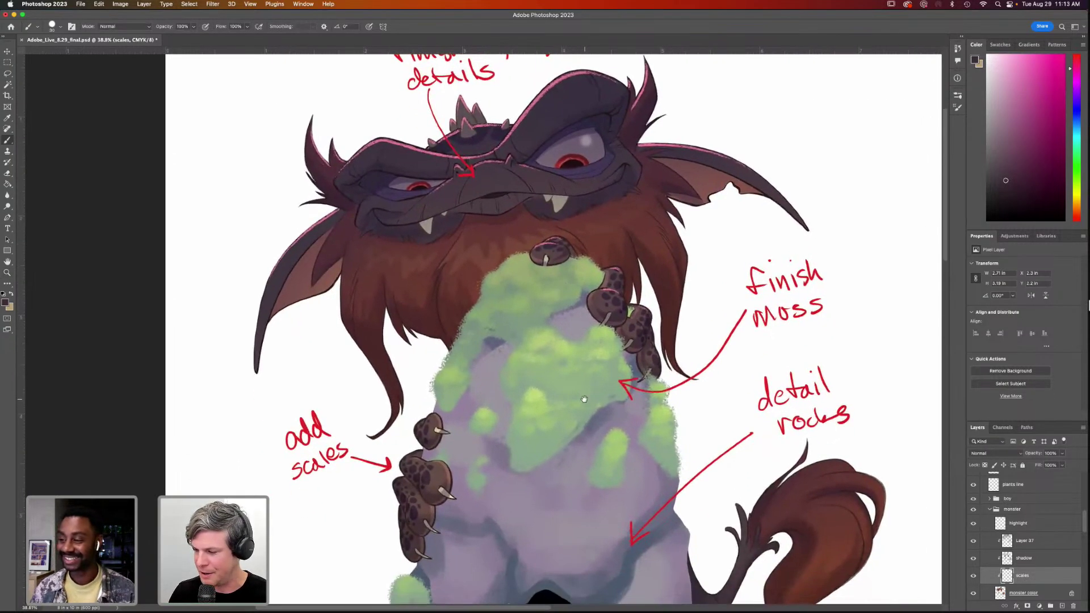
pyautogui.scroll(-5, 584, 399)
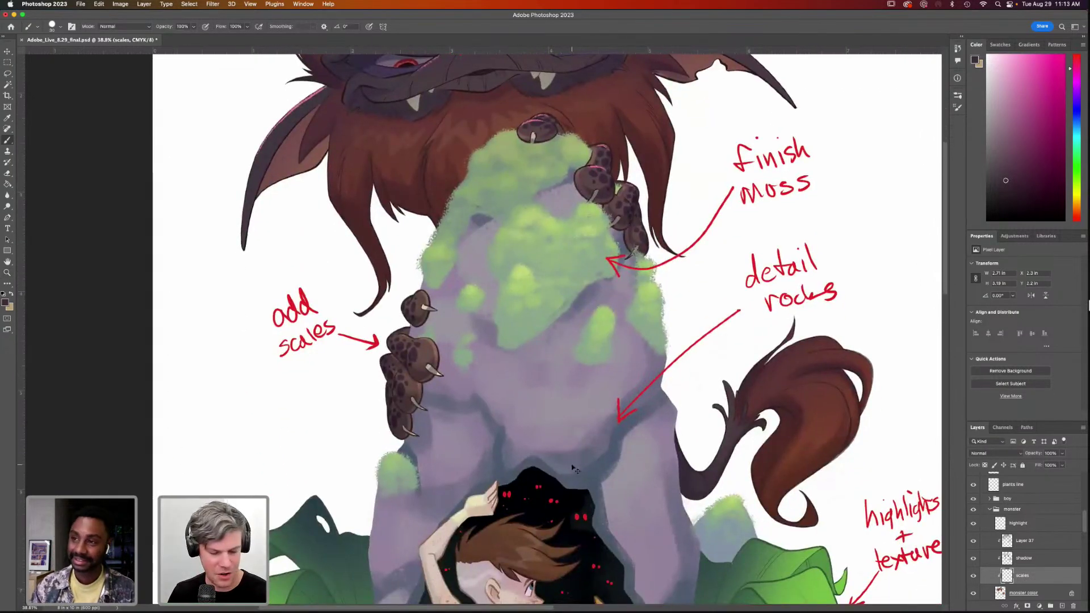
pyautogui.press('super+0')
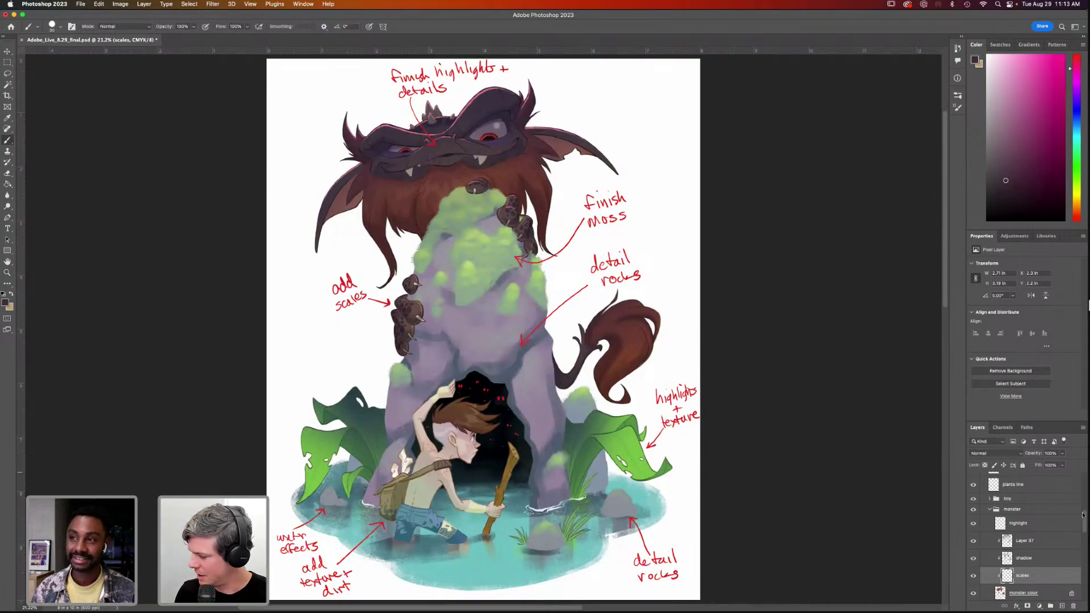
# Lasso the "add scales" note with its arrow and delete it from the notes layer, clearing the selection
pyautogui.moveTo(1082, 512); pyautogui.dragTo(1087, 480)
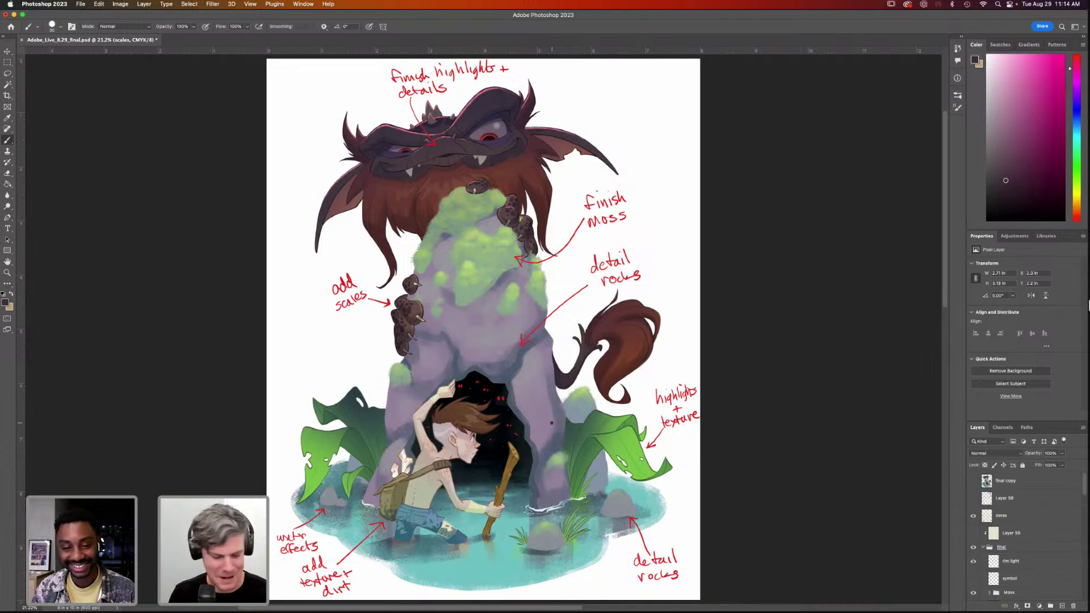
pyautogui.press('l')
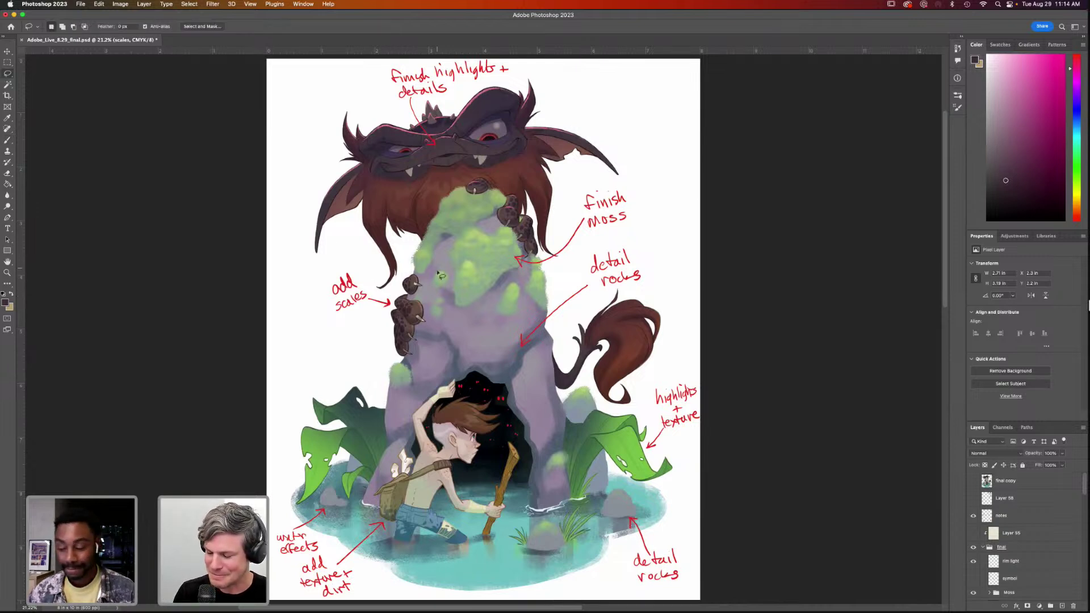
pyautogui.moveTo(367, 260)
pyautogui.mouseDown()
pyautogui.moveTo(335, 334)
pyautogui.moveTo(400, 281)
pyautogui.mouseUp()
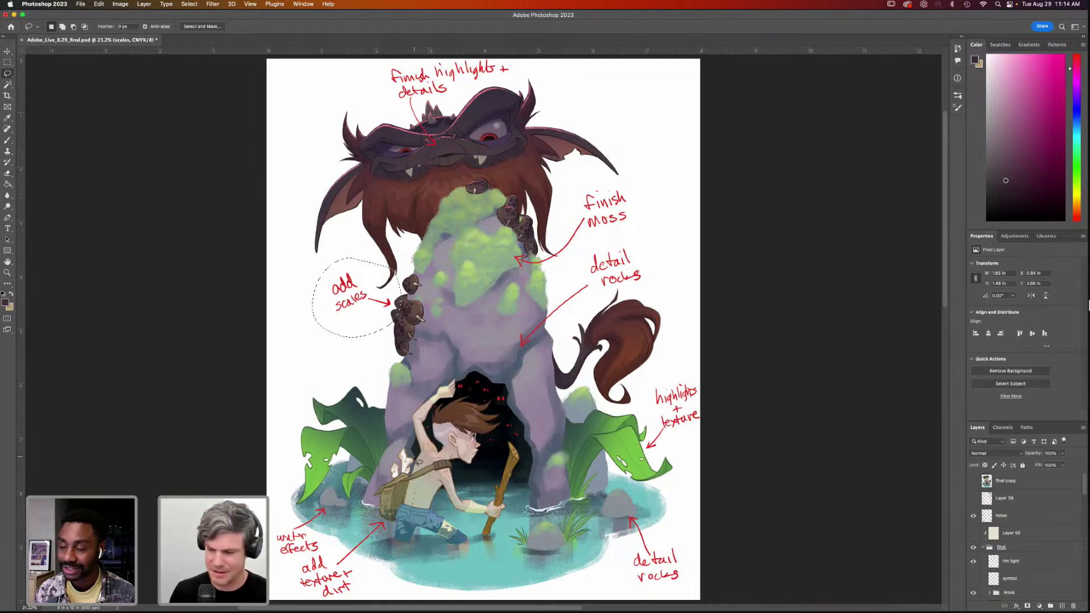
pyautogui.click(1019, 517)
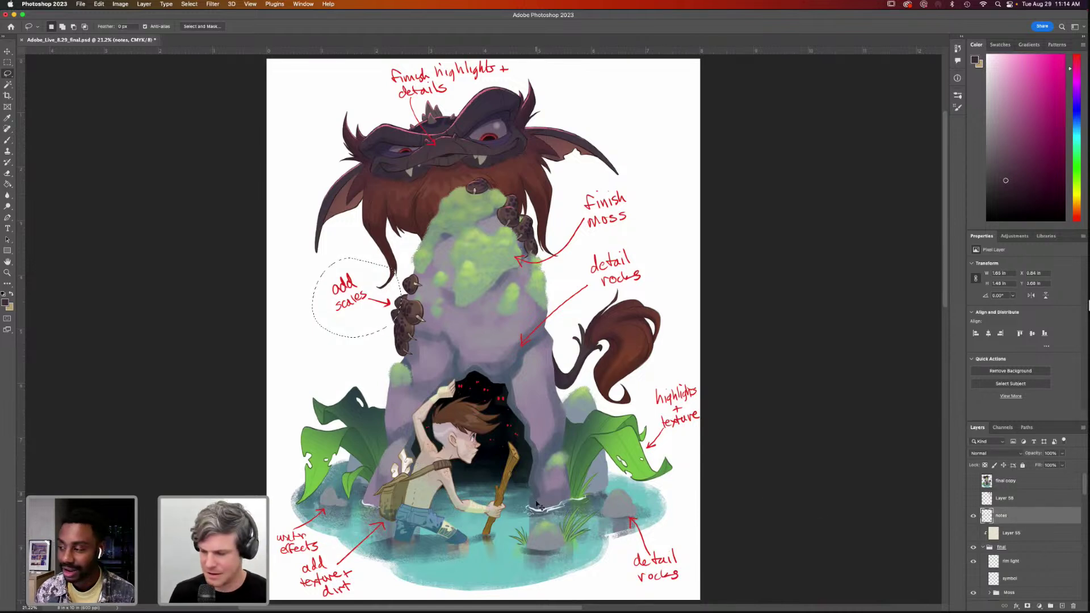
pyautogui.press('Delete')
pyautogui.press('super+d')
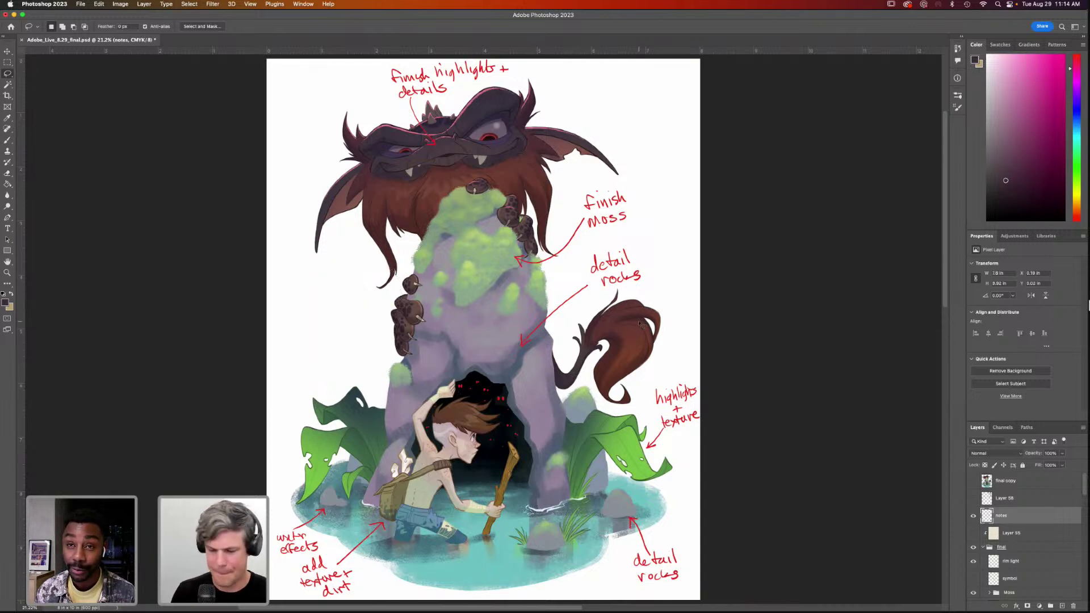
# Lasso the "add texture + dirt" note and its arrow near the boy's bag, delete them from the notes layer and deselect
pyautogui.press('z')
pyautogui.moveTo(568, 284)
pyautogui.mouseDown()
pyautogui.moveTo(665, 347)
pyautogui.moveTo(667, 408)
pyautogui.mouseUp()
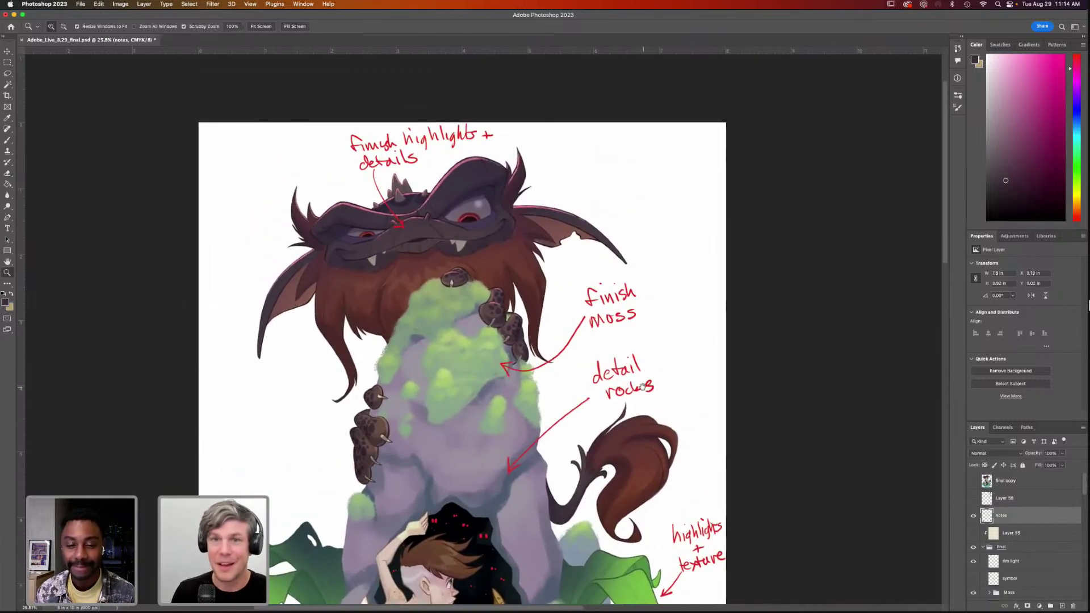
pyautogui.scroll(-5, 672, 346)
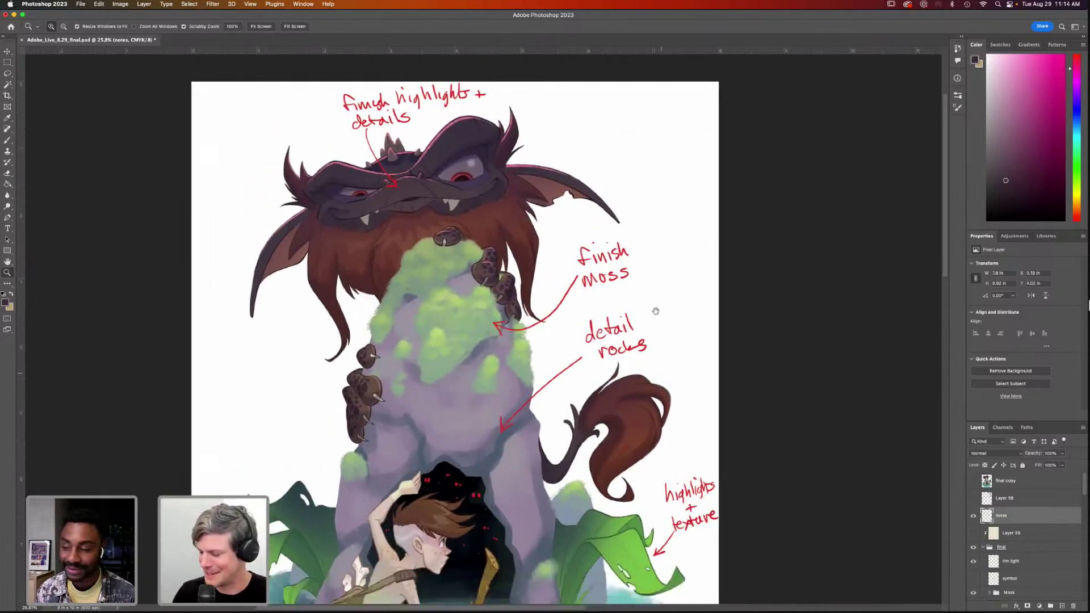
pyautogui.moveTo(671, 420); pyautogui.dragTo(698, 279)
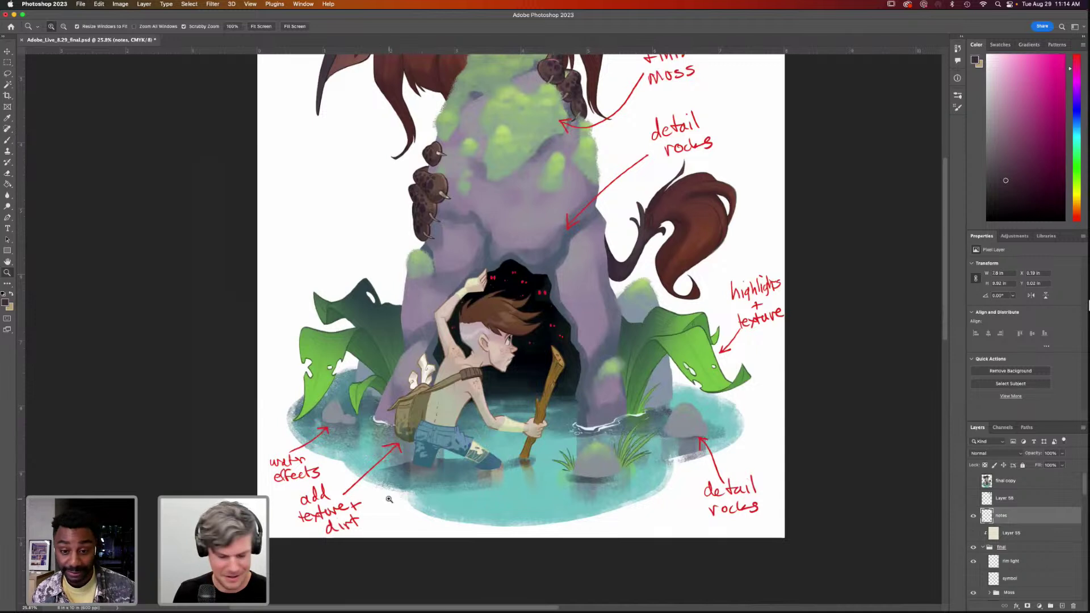
pyautogui.press('l')
pyautogui.moveTo(415, 437)
pyautogui.mouseDown()
pyautogui.moveTo(276, 517)
pyautogui.moveTo(387, 544)
pyautogui.mouseUp()
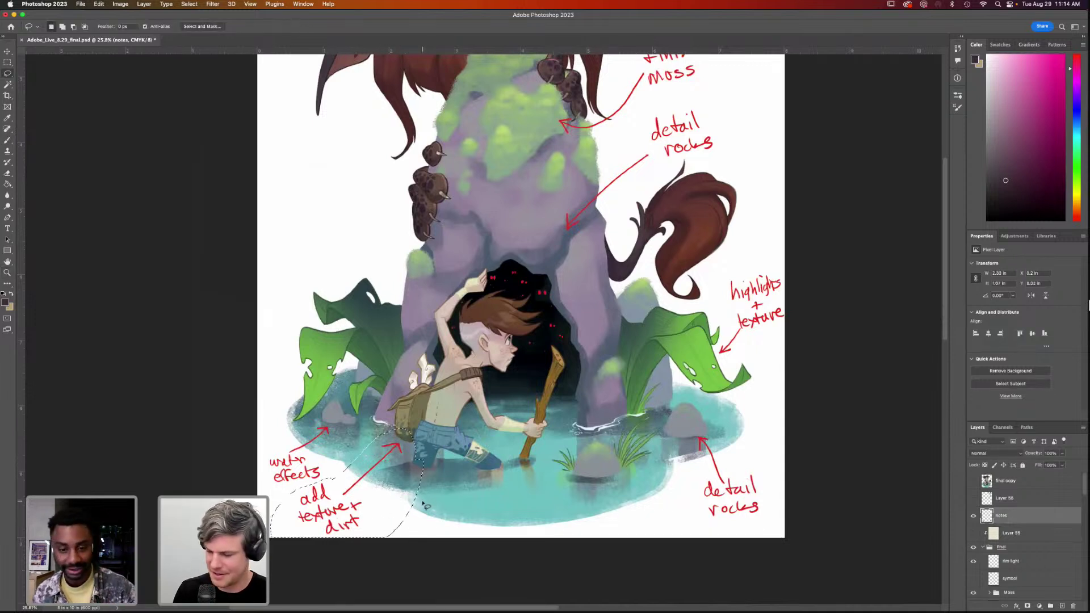
pyautogui.press('Delete')
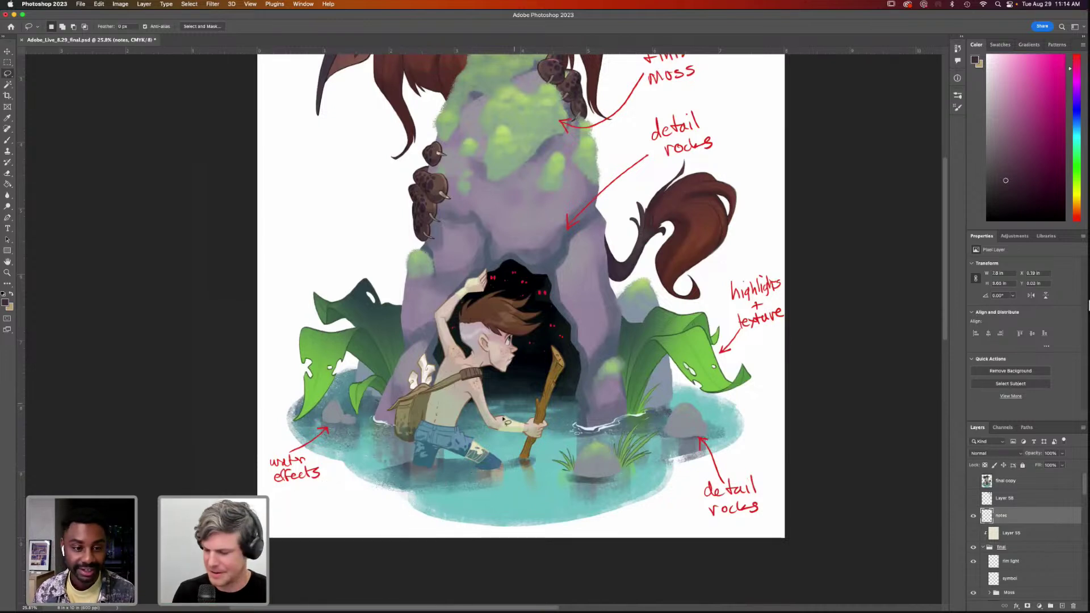
pyautogui.press('super+d')
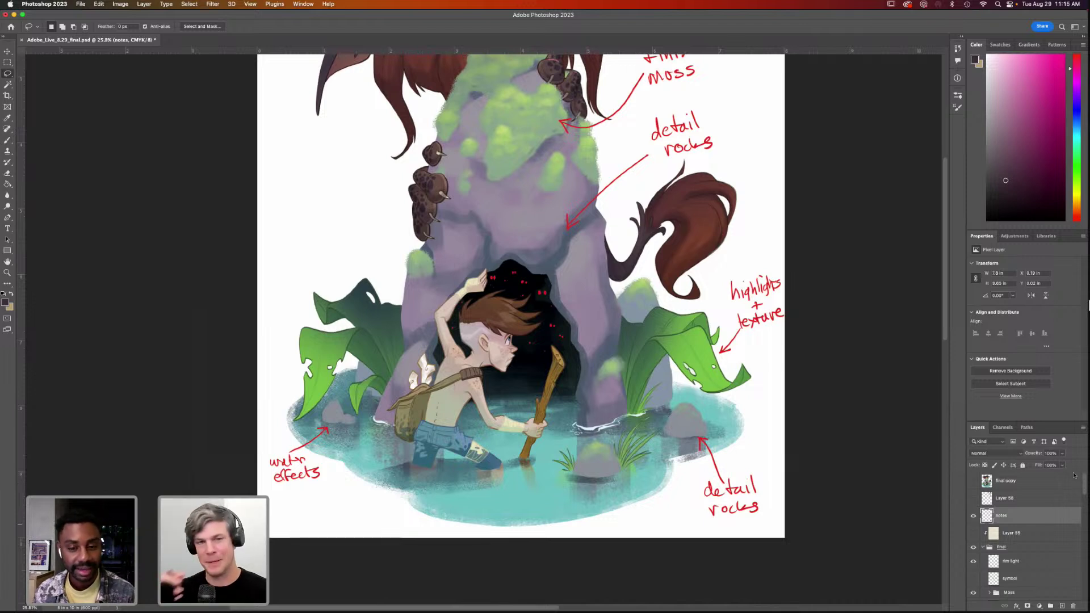
# Make the white water layer active and sample the white of the ripple at the base of the rock behind the boy's bag
pyautogui.scroll(-2, 1082, 489)
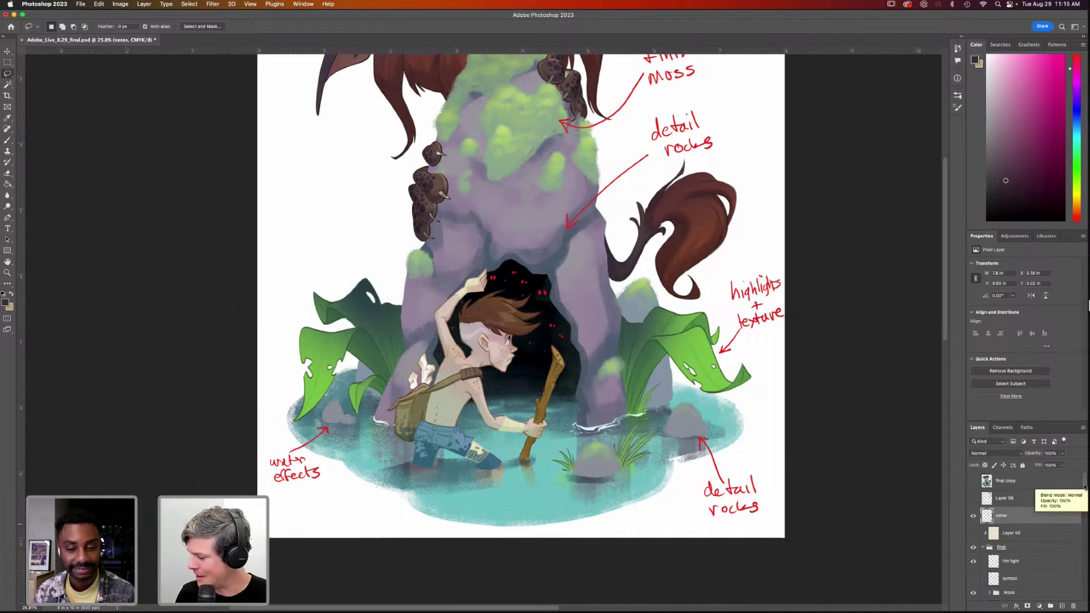
pyautogui.scroll(2, 1085, 493)
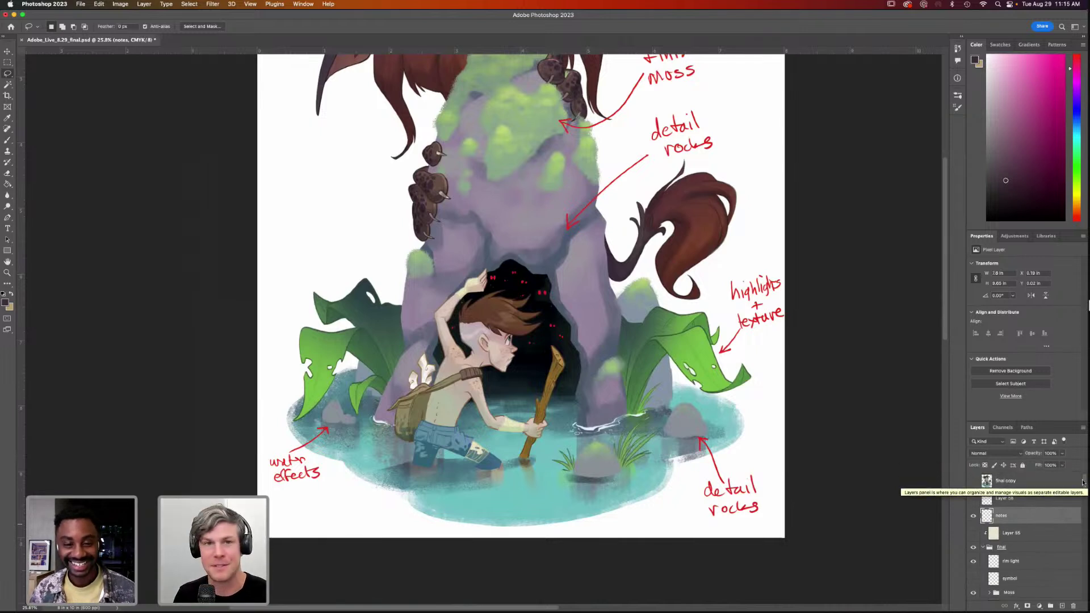
pyautogui.scroll(-1, 1085, 492)
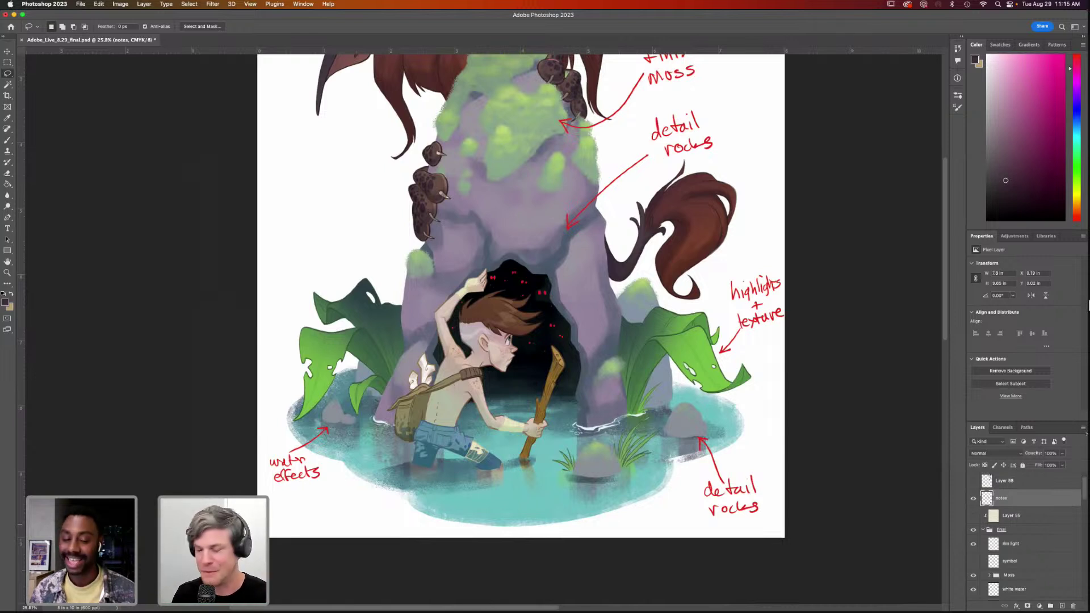
pyautogui.scroll(-4, 1085, 491)
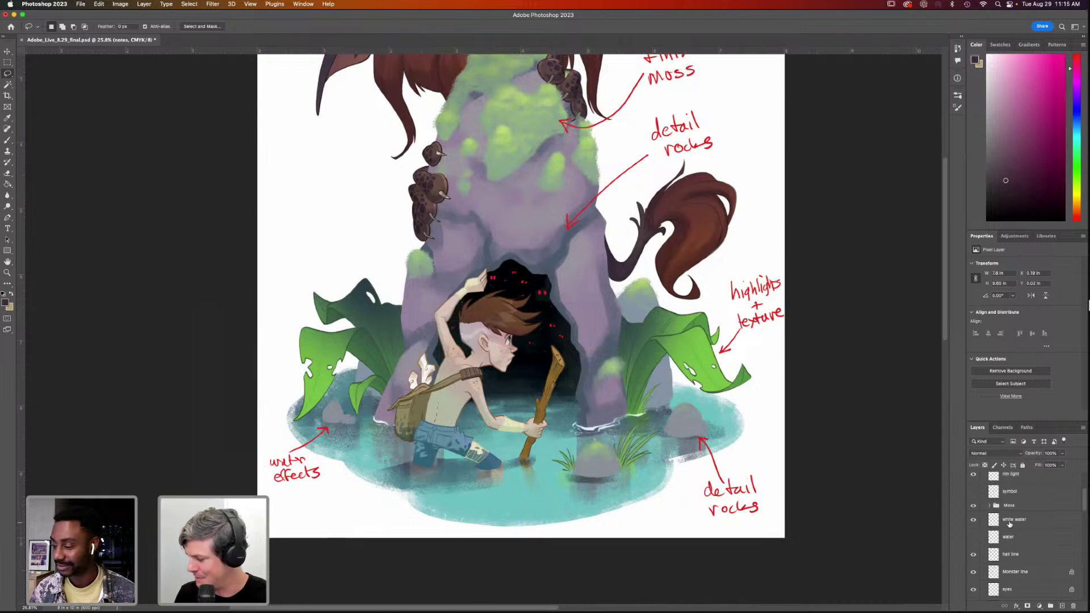
pyautogui.click(1008, 518)
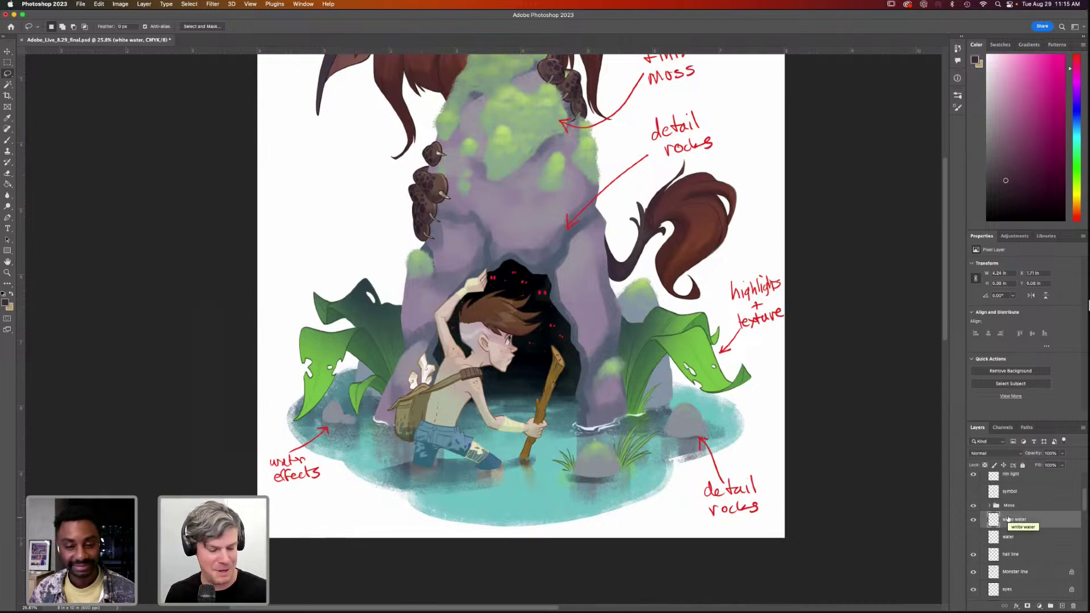
pyautogui.press('z')
pyautogui.moveTo(480, 473); pyautogui.dragTo(545, 473)
pyautogui.press('i')
pyautogui.click(272, 363)
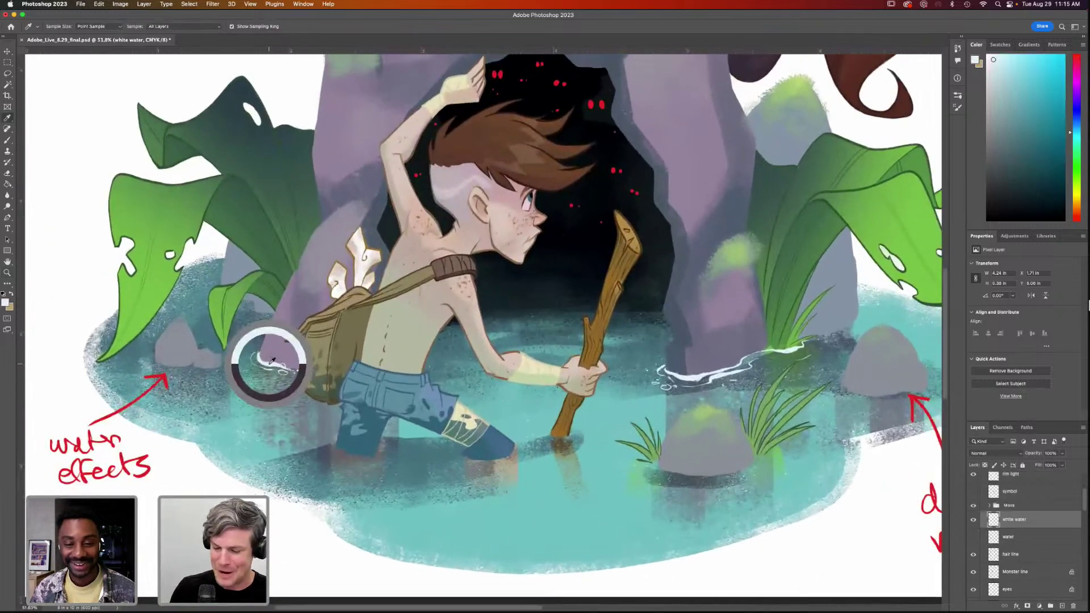
pyautogui.scroll(3, 685, 345)
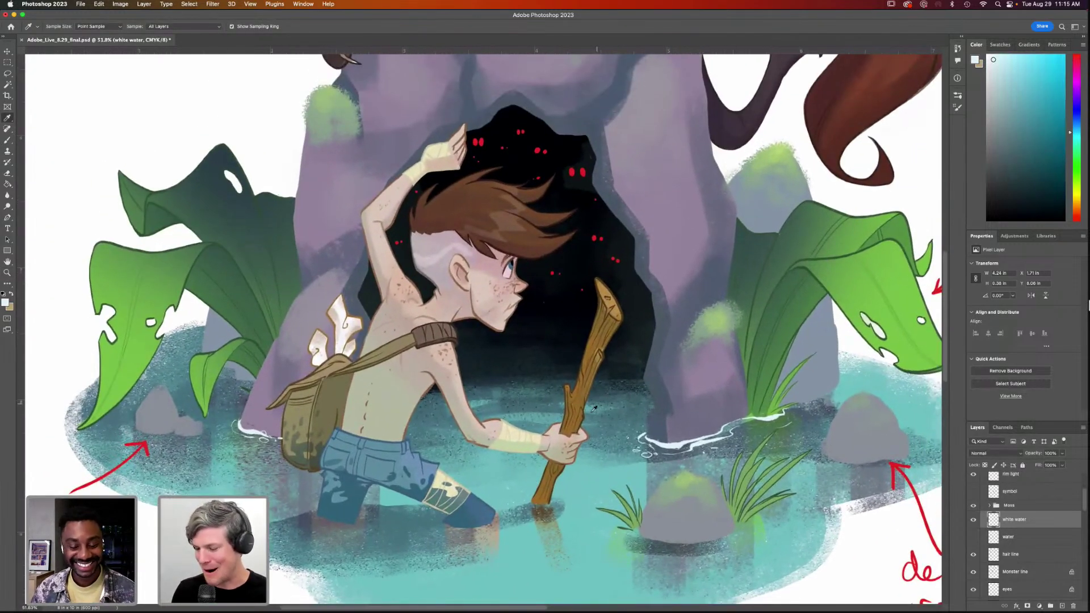
# Choose the Kyle's Inkbox - Amazing Cartoon Nib brush and try a white stroke on the water beside the small mossy rock, undoing it
pyautogui.press('b')
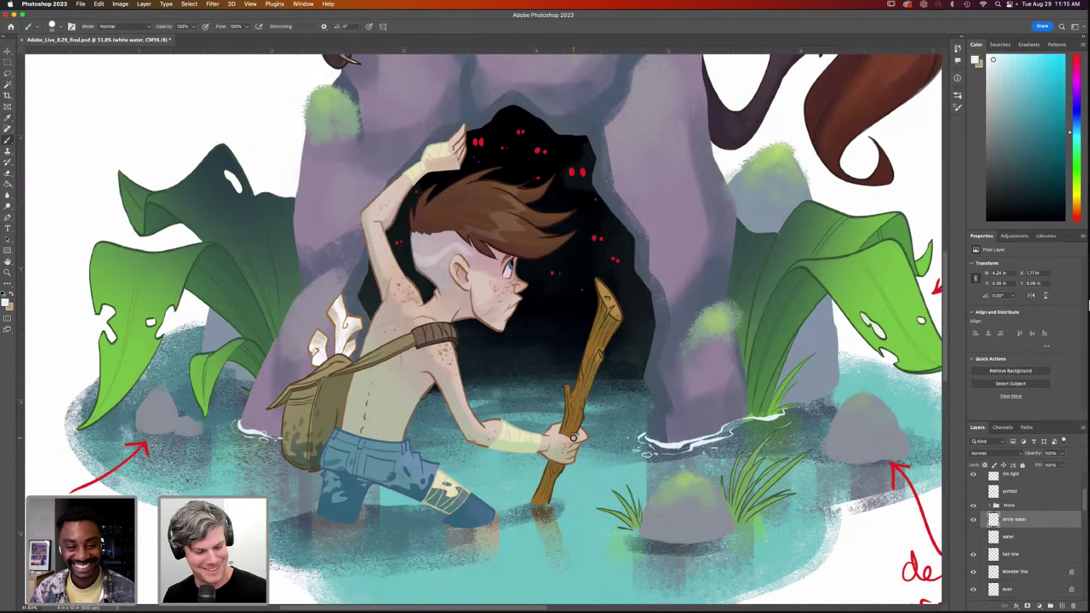
pyautogui.click(958, 108)
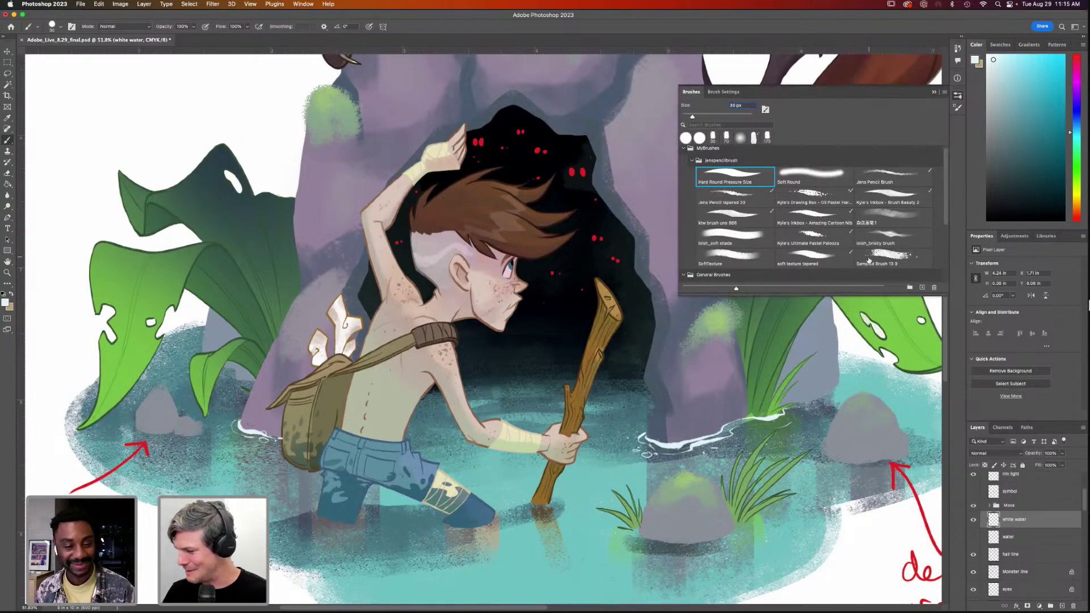
pyautogui.click(818, 224)
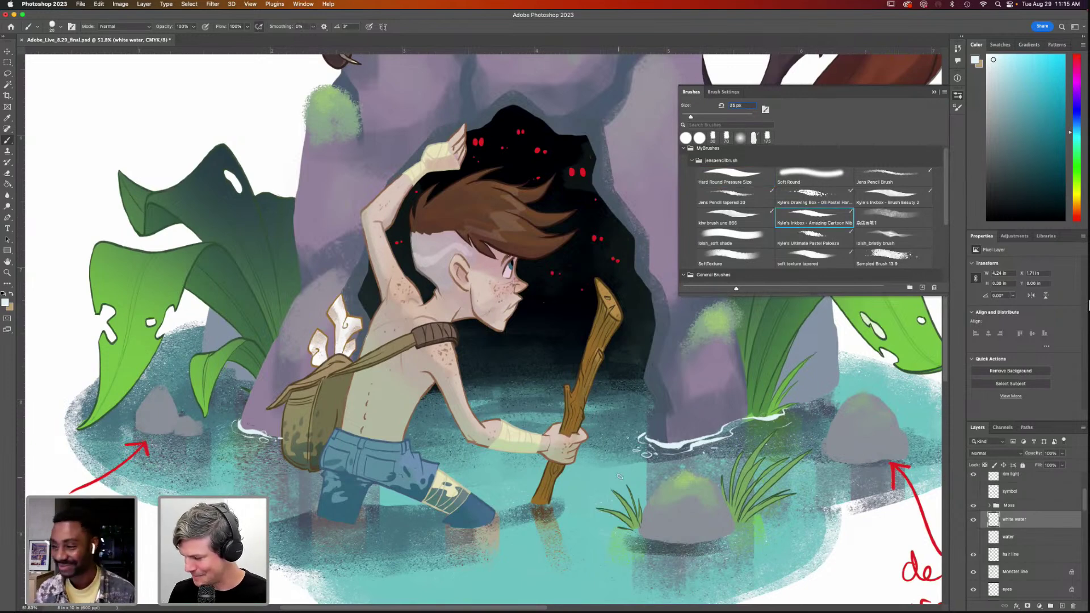
pyautogui.moveTo(609, 472); pyautogui.dragTo(659, 465)
pyautogui.press('super+z')
# Paint white ripples around the boy's front leg at the waterline, with thin lines trailing behind it across the water
pyautogui.press('z')
pyautogui.scroll(-1, 634, 491)
pyautogui.hscroll(-1, 634, 491)
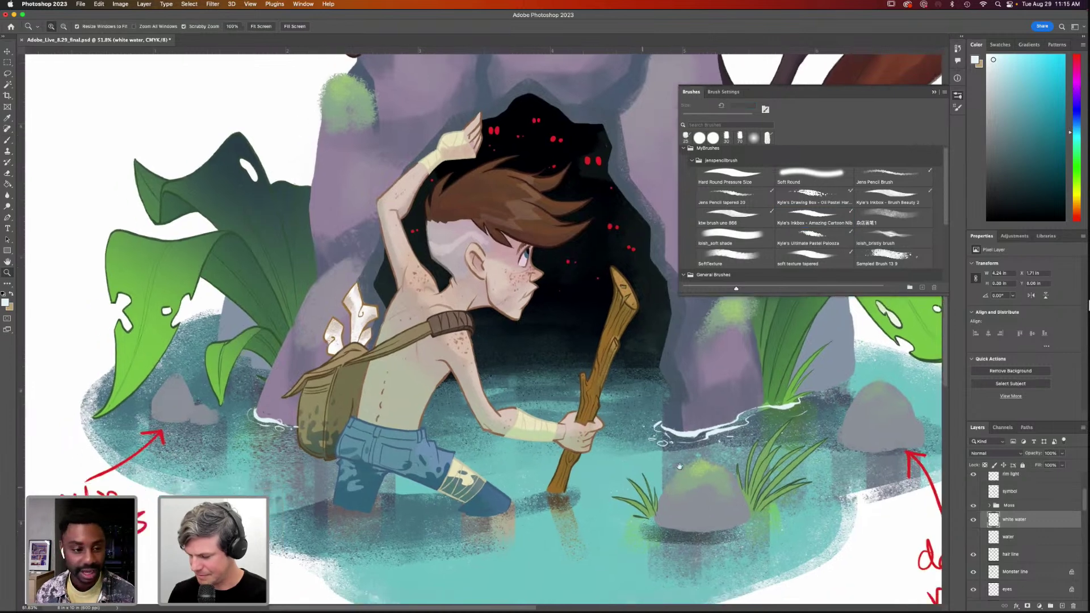
pyautogui.scroll(-2, 634, 491)
pyautogui.hscroll(-4, 634, 491)
pyautogui.scroll(-2, 624, 447)
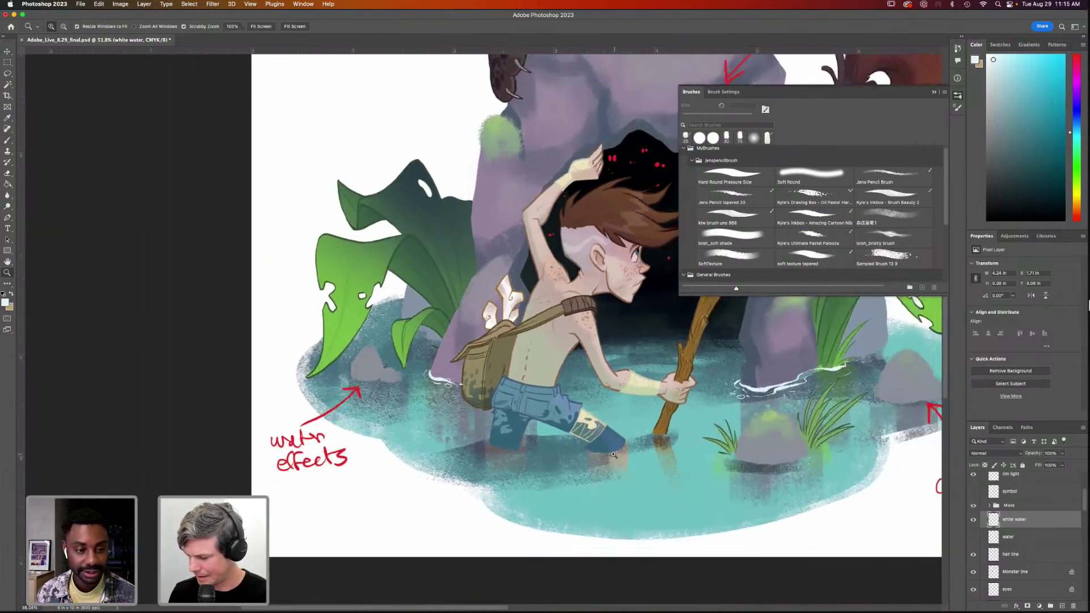
pyautogui.scroll(3, 624, 447)
pyautogui.press('b')
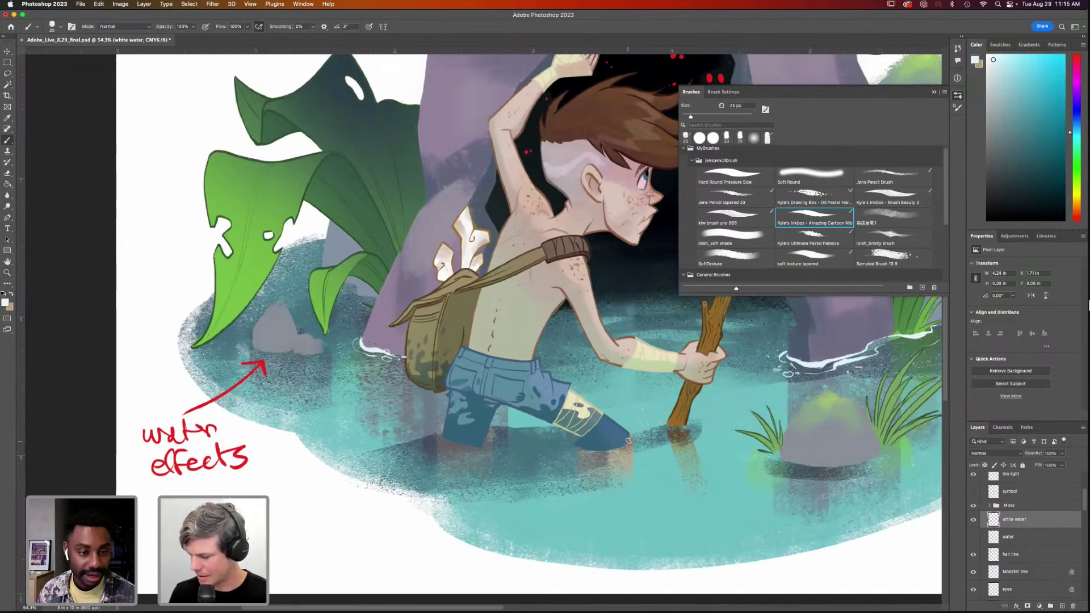
pyautogui.moveTo(626, 445); pyautogui.dragTo(498, 482)
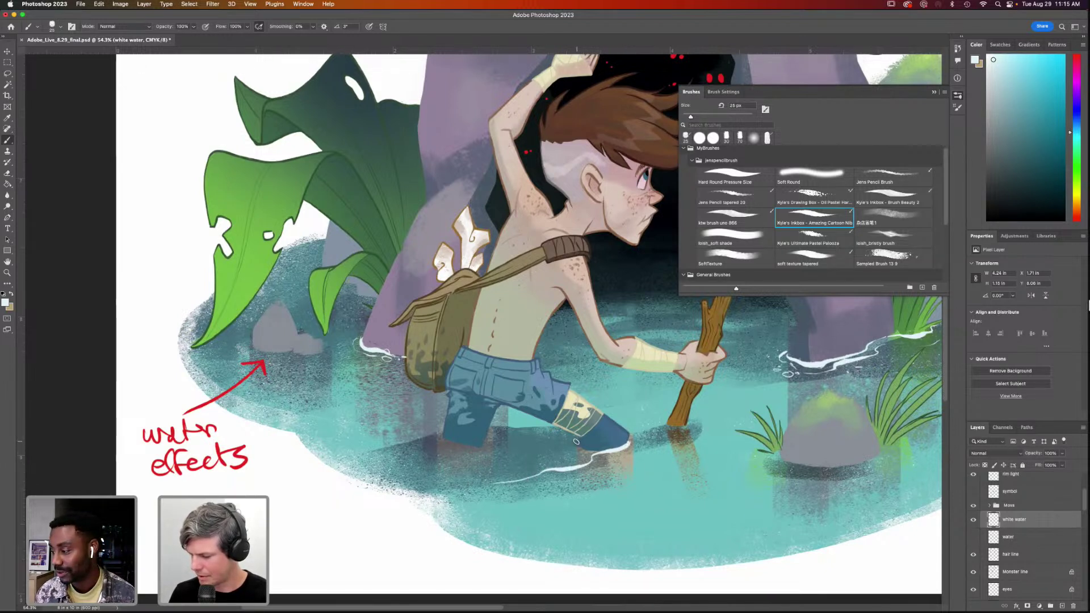
pyautogui.moveTo(569, 444); pyautogui.dragTo(497, 454)
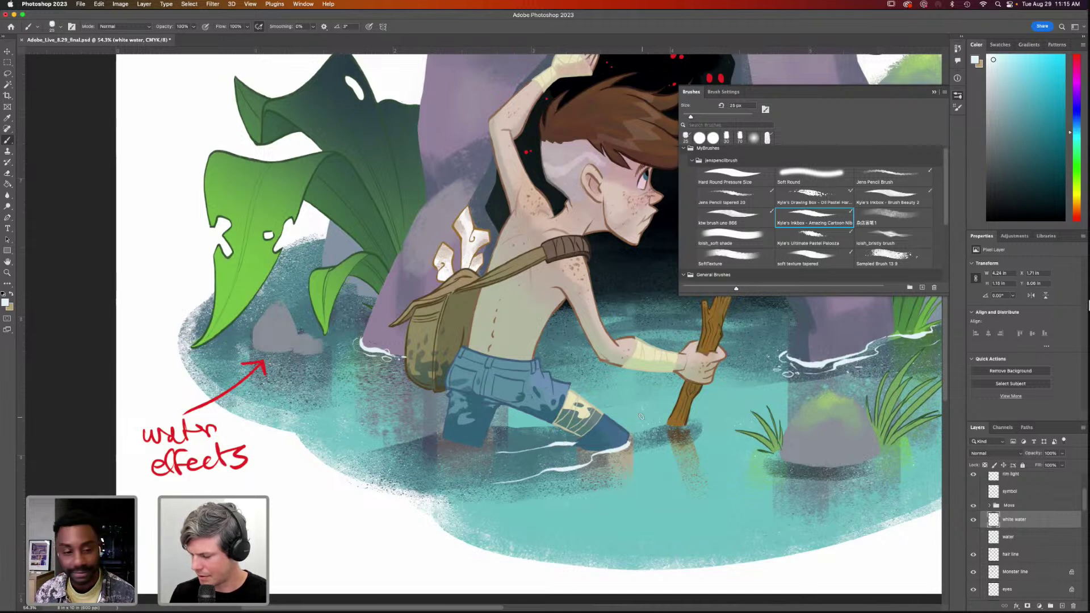
pyautogui.moveTo(595, 453); pyautogui.dragTo(532, 469)
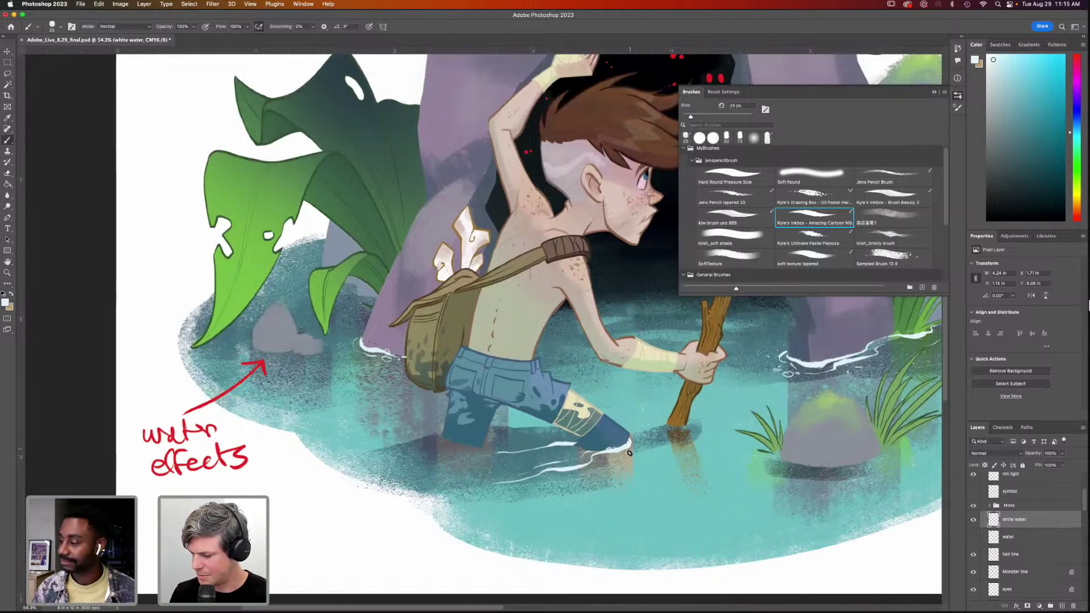
pyautogui.moveTo(598, 465)
pyautogui.mouseDown()
pyautogui.moveTo(567, 476)
pyautogui.moveTo(659, 439)
pyautogui.moveTo(587, 426)
pyautogui.moveTo(582, 448)
pyautogui.mouseUp()
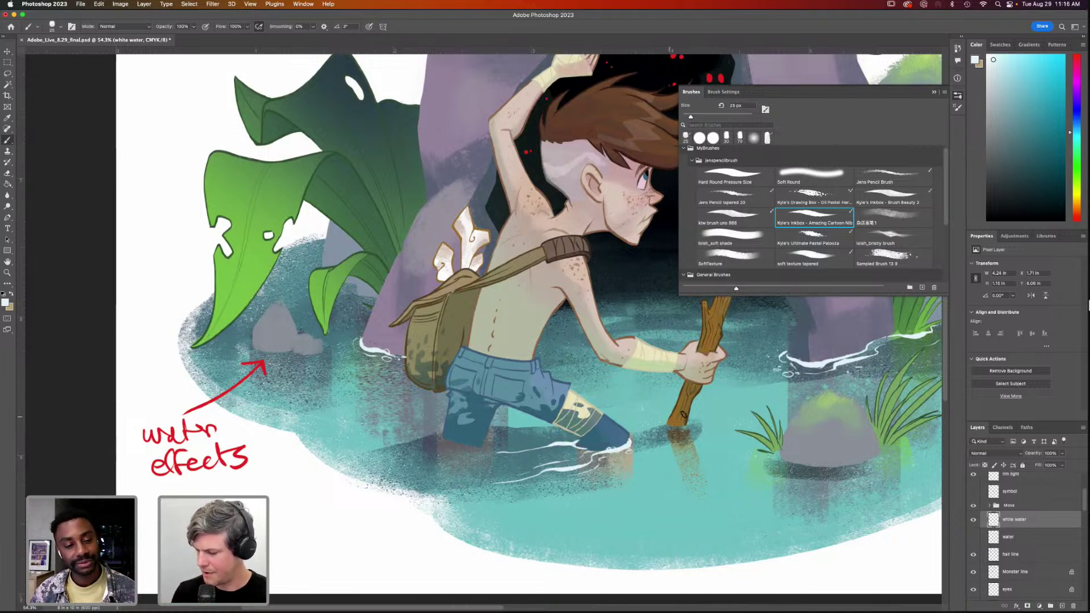
# Paint white ripples at the base of the boy's wooden staff and around his rear leg at the waterline
pyautogui.moveTo(689, 423)
pyautogui.mouseDown()
pyautogui.moveTo(669, 429)
pyautogui.moveTo(670, 419)
pyautogui.mouseUp()
pyautogui.moveTo(603, 453); pyautogui.dragTo(548, 470)
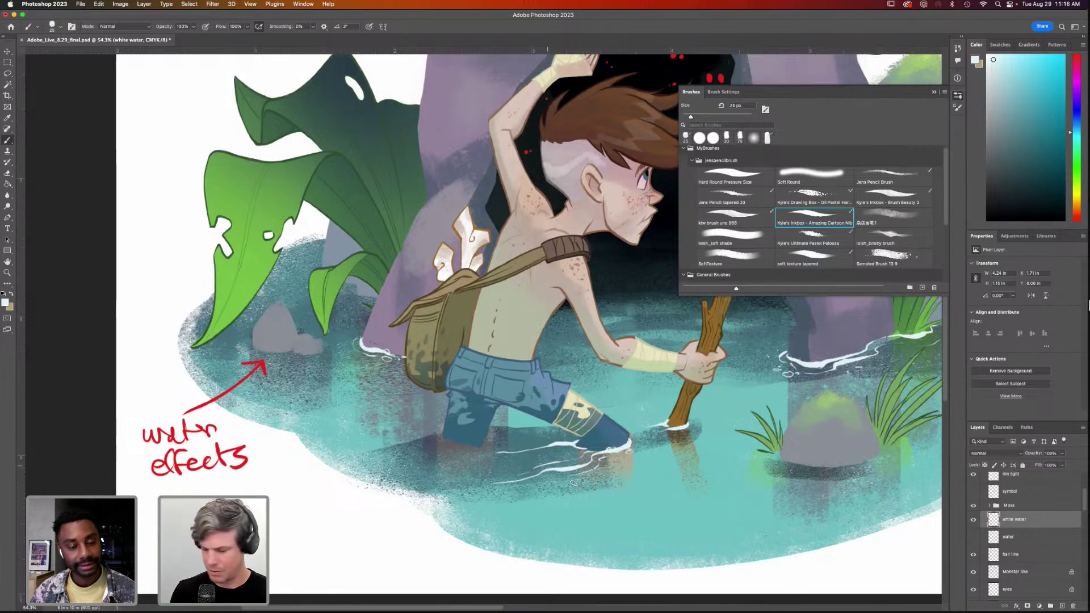
pyautogui.moveTo(640, 456); pyautogui.dragTo(694, 465)
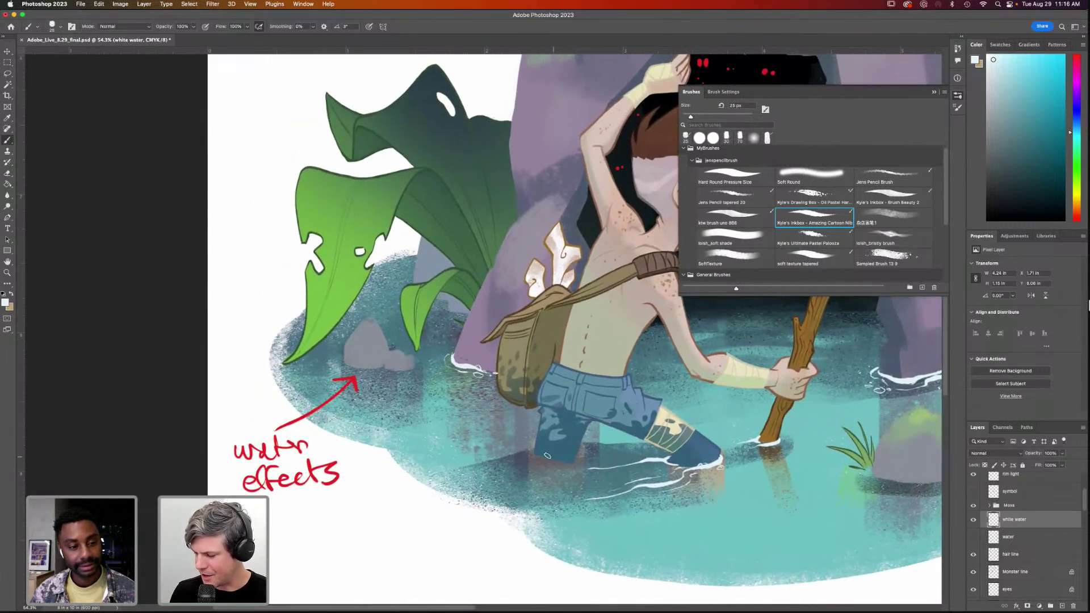
pyautogui.moveTo(533, 454)
pyautogui.mouseDown()
pyautogui.moveTo(579, 453)
pyautogui.moveTo(552, 463)
pyautogui.moveTo(531, 447)
pyautogui.moveTo(527, 458)
pyautogui.moveTo(511, 454)
pyautogui.moveTo(583, 461)
pyautogui.moveTo(537, 460)
pyautogui.moveTo(545, 464)
pyautogui.moveTo(584, 463)
pyautogui.moveTo(585, 452)
pyautogui.moveTo(567, 468)
pyautogui.moveTo(507, 466)
pyautogui.moveTo(497, 457)
pyautogui.moveTo(578, 456)
pyautogui.moveTo(546, 463)
pyautogui.moveTo(497, 464)
pyautogui.mouseUp()
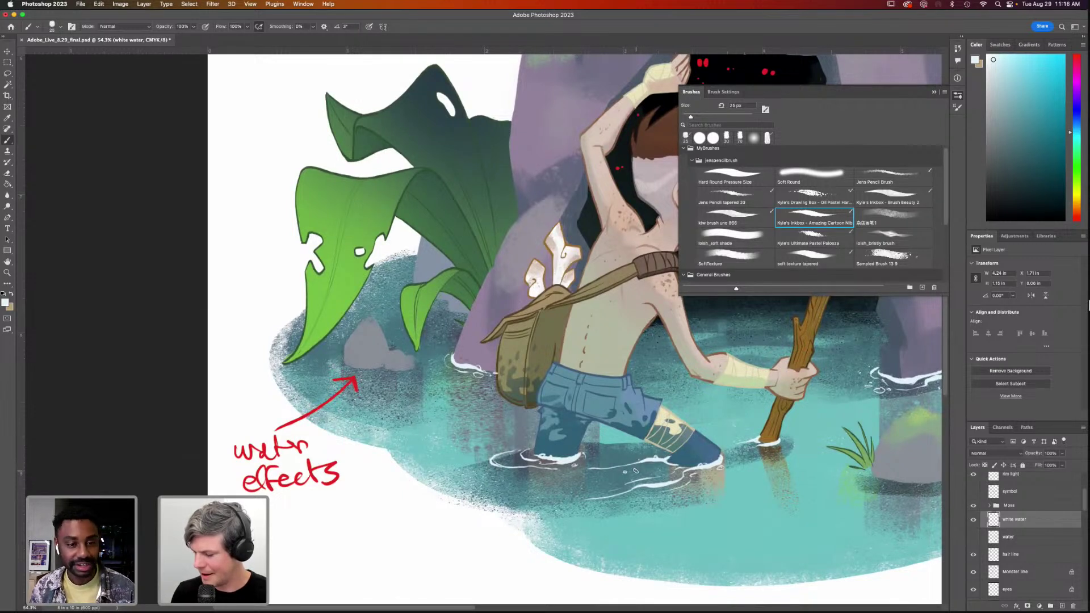
# Paint a white foam line along the base of the small grey rocks below the large leaf
pyautogui.hscroll(5, 711, 497)
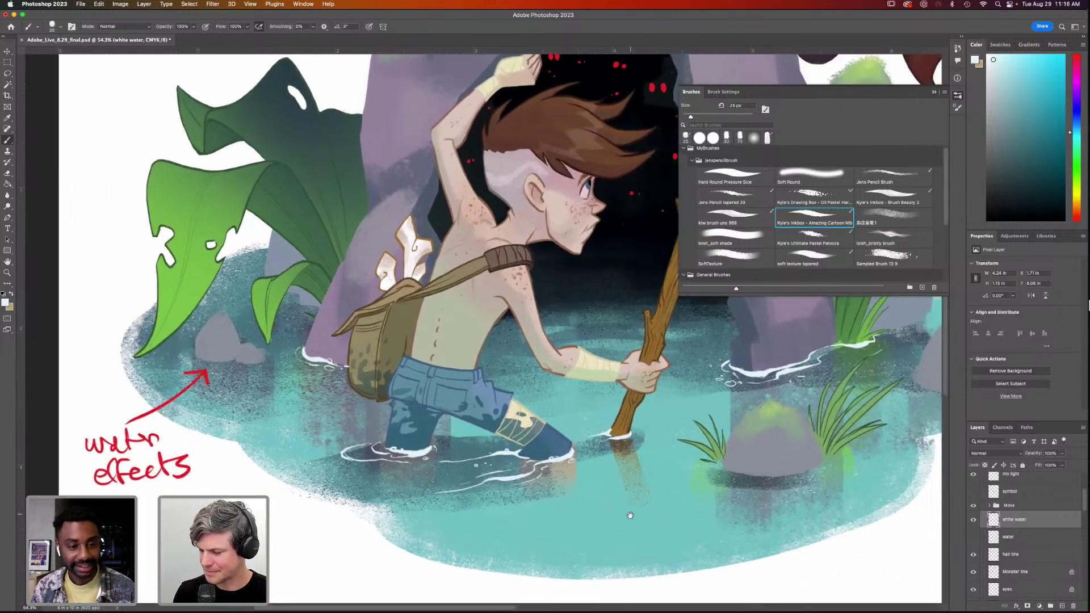
pyautogui.hscroll(-2, 687, 481)
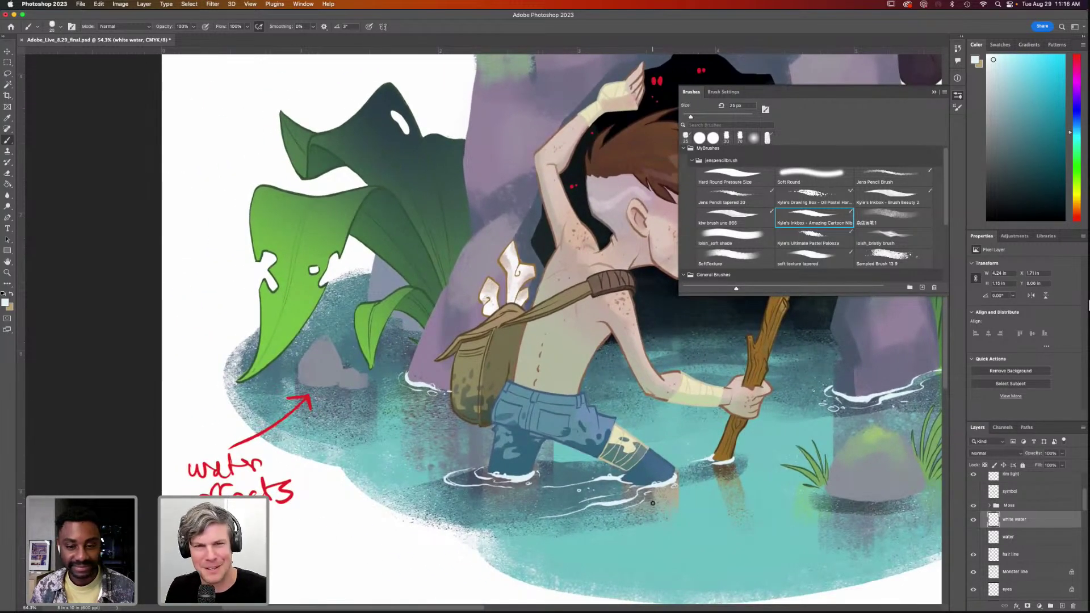
pyautogui.hscroll(-3, 488, 429)
pyautogui.scroll(2, 488, 429)
pyautogui.click(365, 411)
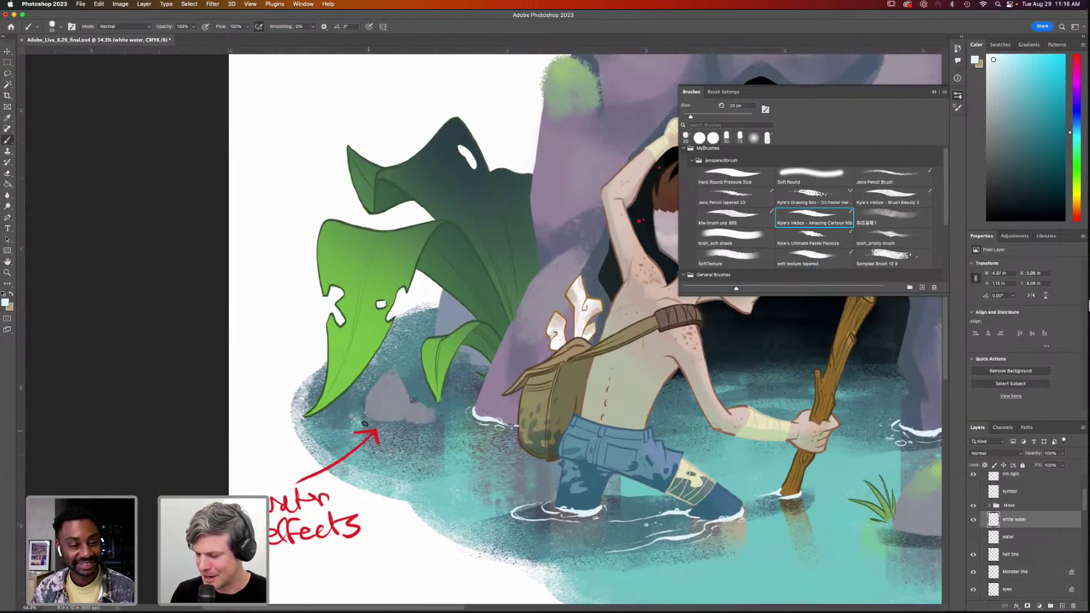
pyautogui.moveTo(365, 417); pyautogui.dragTo(408, 422)
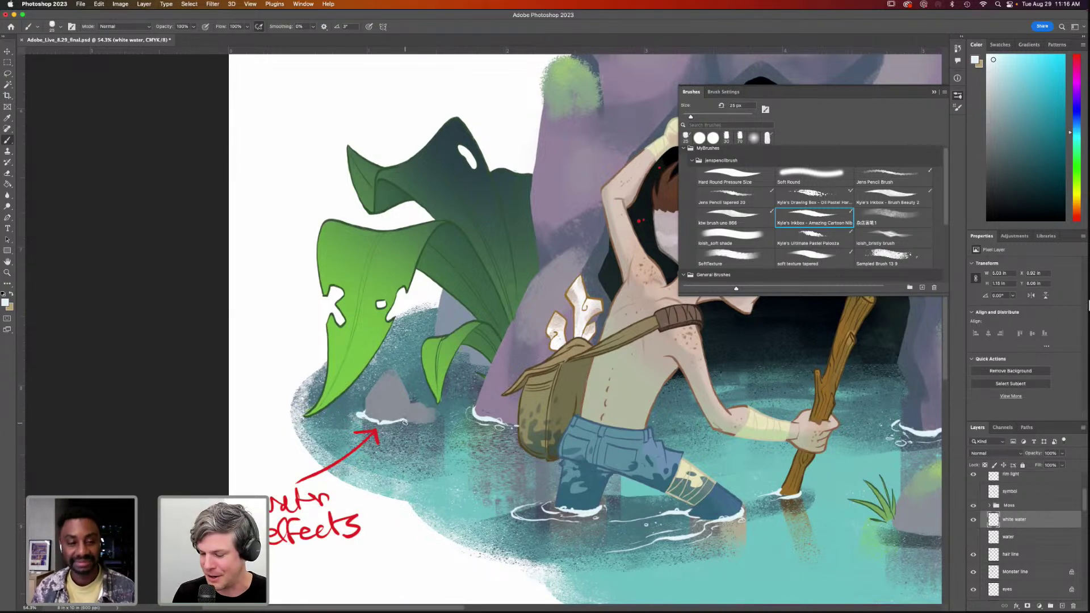
pyautogui.moveTo(405, 421); pyautogui.dragTo(426, 425)
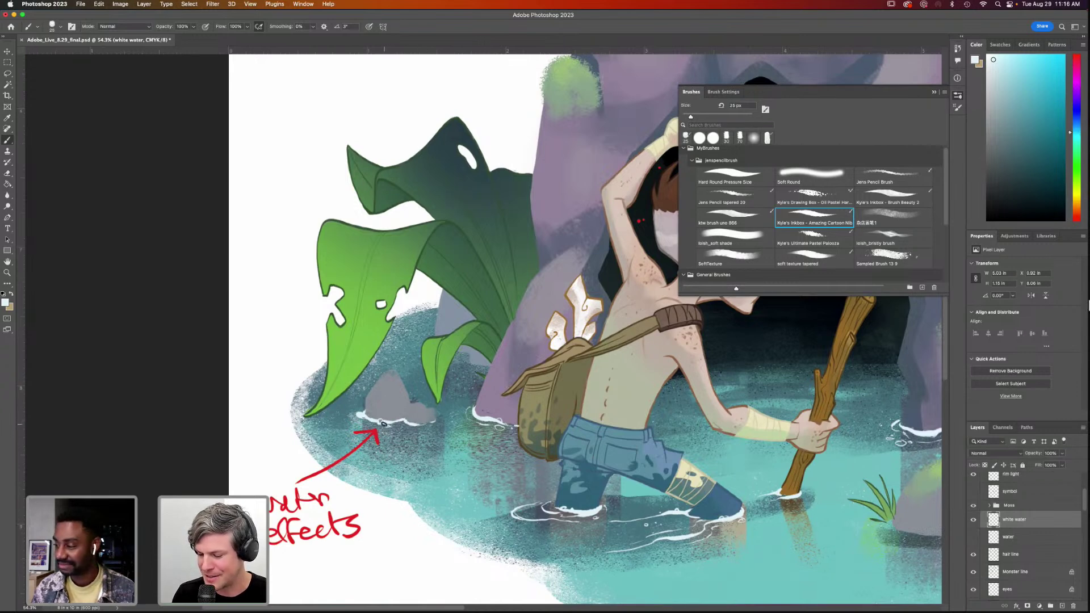
pyautogui.moveTo(423, 424); pyautogui.dragTo(441, 425)
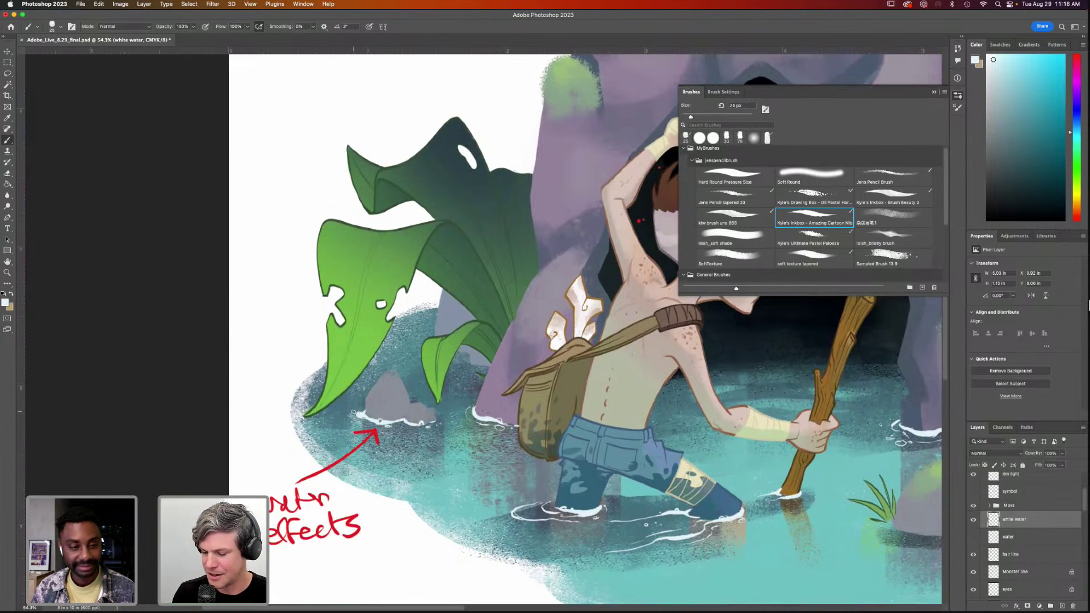
# Add white ripples on the water behind the curled leaf and a second ripple line in front of the small grey rocks
pyautogui.moveTo(479, 362)
pyautogui.mouseDown()
pyautogui.moveTo(468, 359)
pyautogui.moveTo(480, 362)
pyautogui.mouseUp()
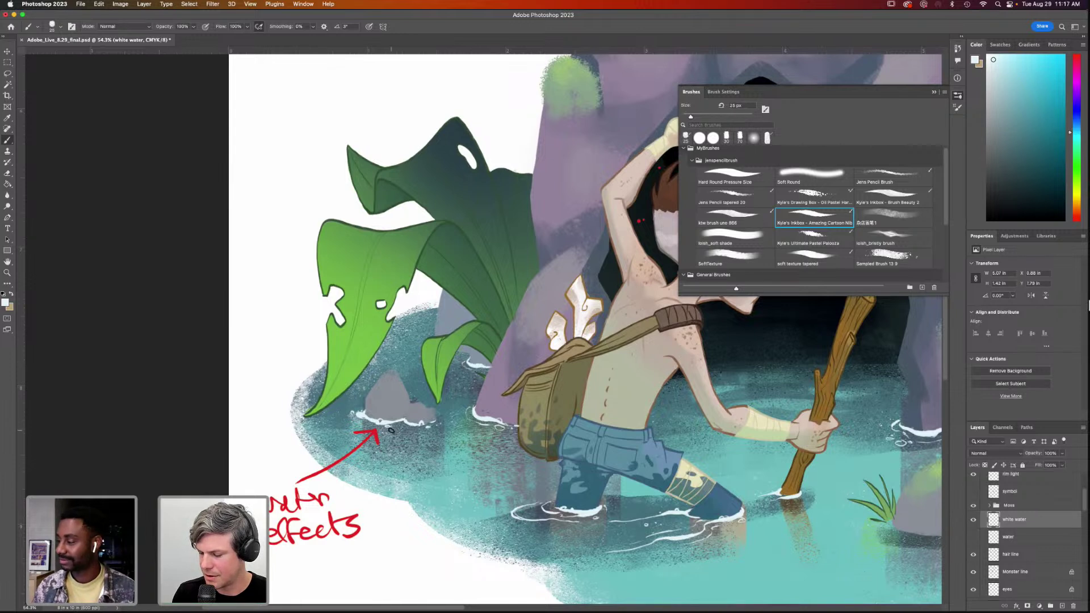
pyautogui.moveTo(370, 430); pyautogui.dragTo(443, 426)
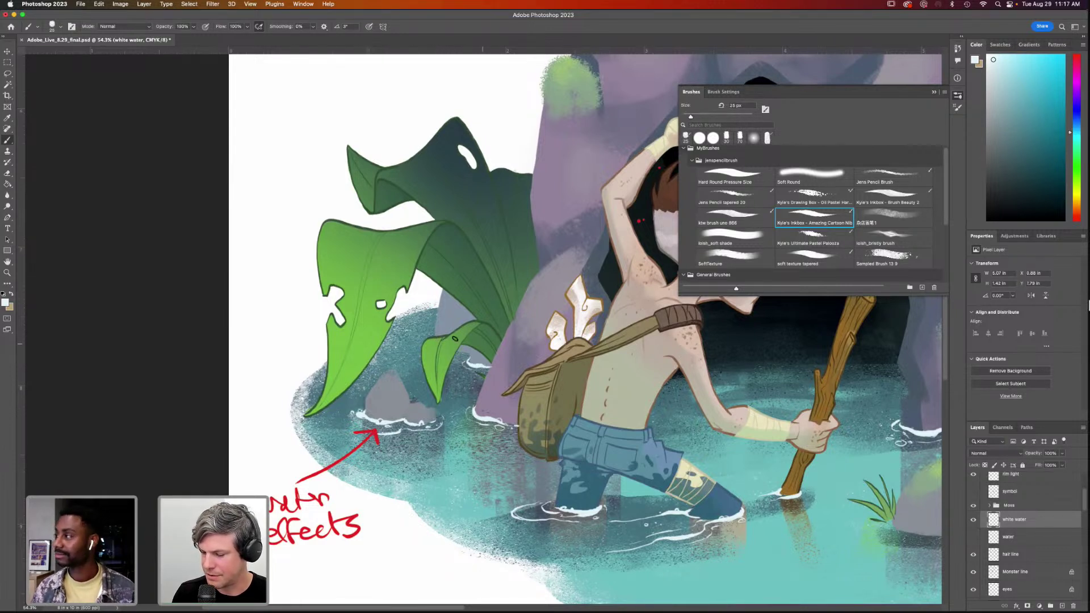
pyautogui.moveTo(460, 354); pyautogui.dragTo(475, 348)
pyautogui.press('super+z')
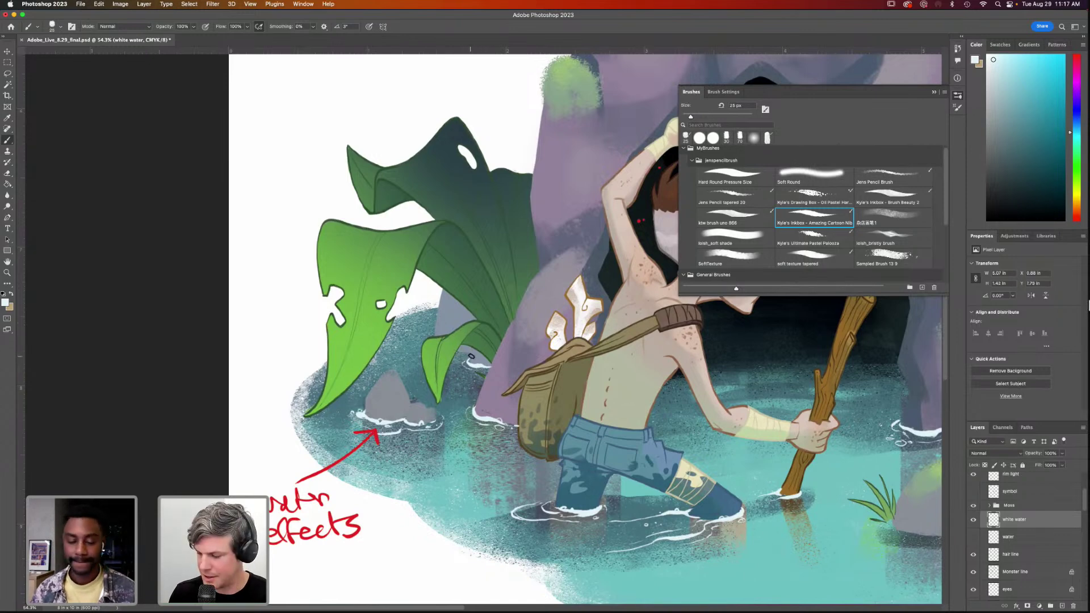
# Paint white ripples around the base of the mossy rock and its grass tufts in the foreground
pyautogui.scroll(-5, 585, 476)
pyautogui.hscroll(8, 584, 476)
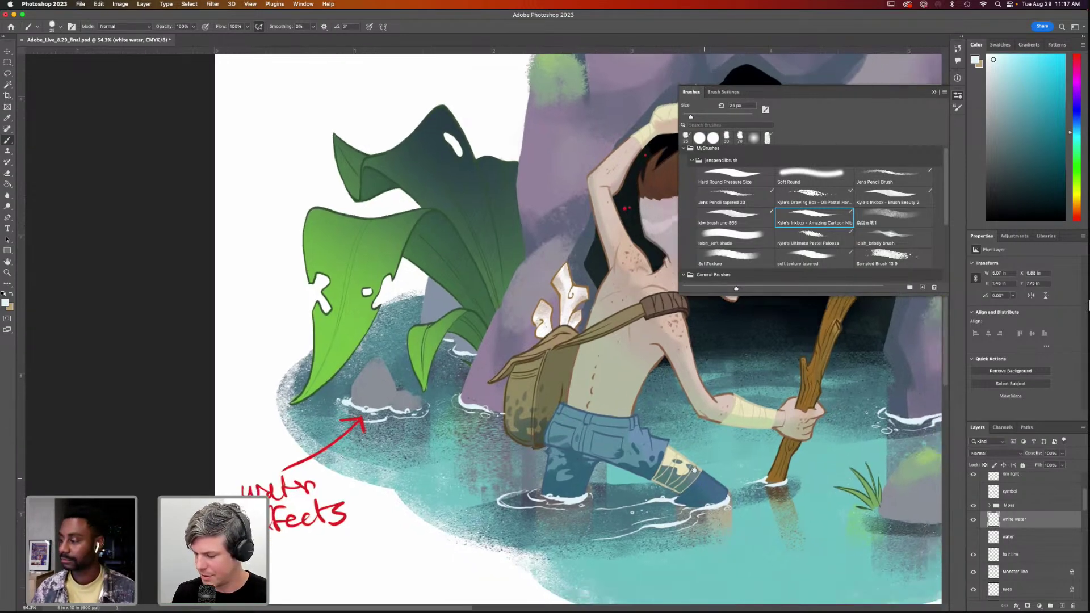
pyautogui.hscroll(8, 585, 476)
pyautogui.scroll(2, 585, 476)
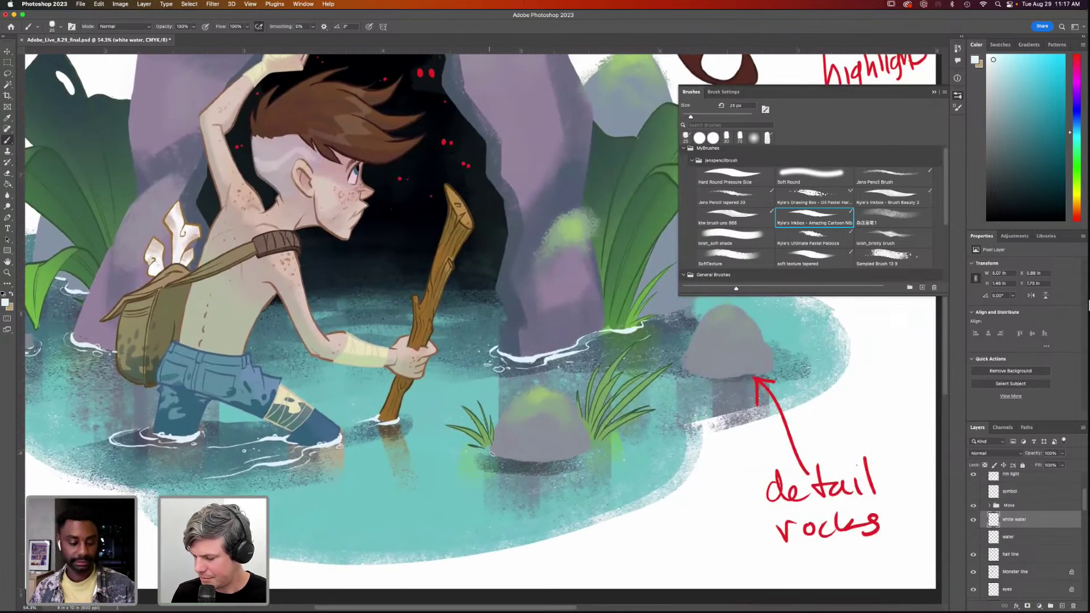
pyautogui.moveTo(494, 457); pyautogui.dragTo(589, 450)
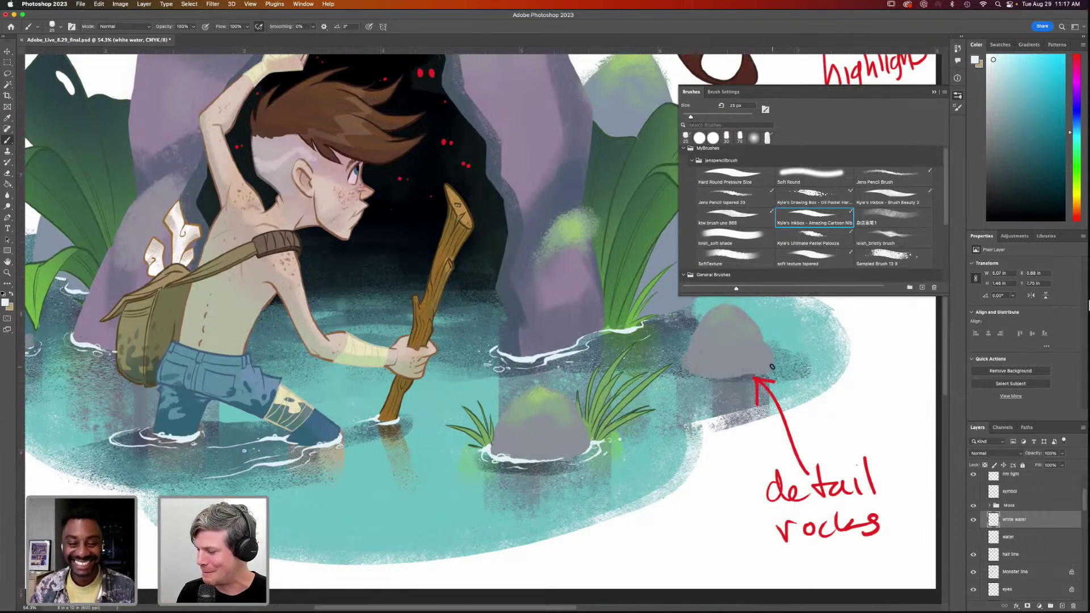
# Paint a white ripple line around the base of the grey rock marked "detail rocks" and add small droplets beside it
pyautogui.moveTo(774, 369)
pyautogui.mouseDown()
pyautogui.moveTo(717, 377)
pyautogui.moveTo(687, 372)
pyautogui.moveTo(685, 360)
pyautogui.mouseUp()
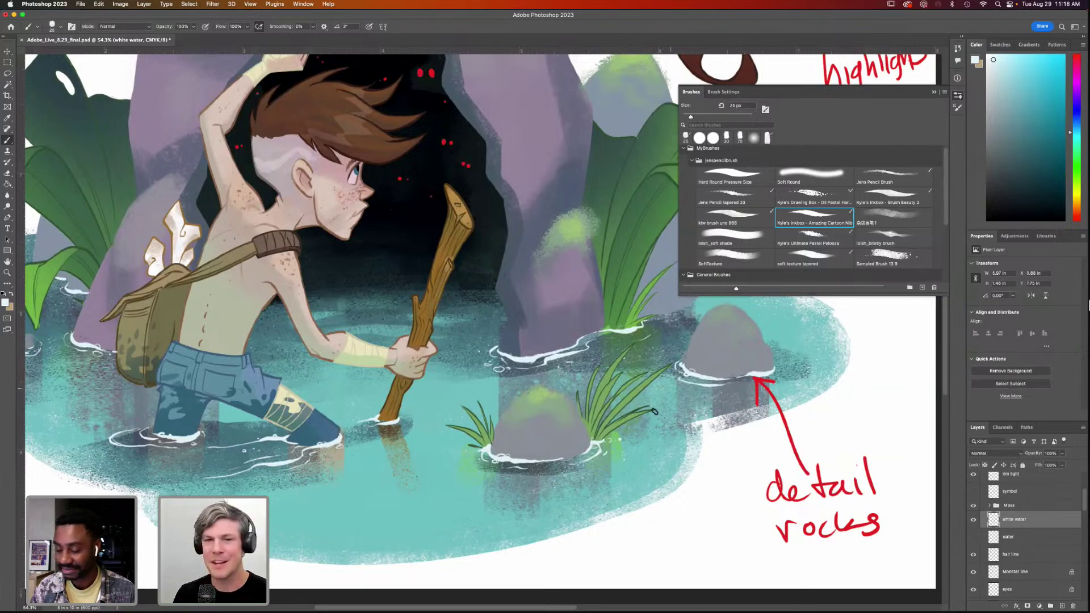
pyautogui.press('z')
pyautogui.moveTo(717, 354); pyautogui.dragTo(530, 403)
pyautogui.moveTo(544, 355); pyautogui.dragTo(551, 353)
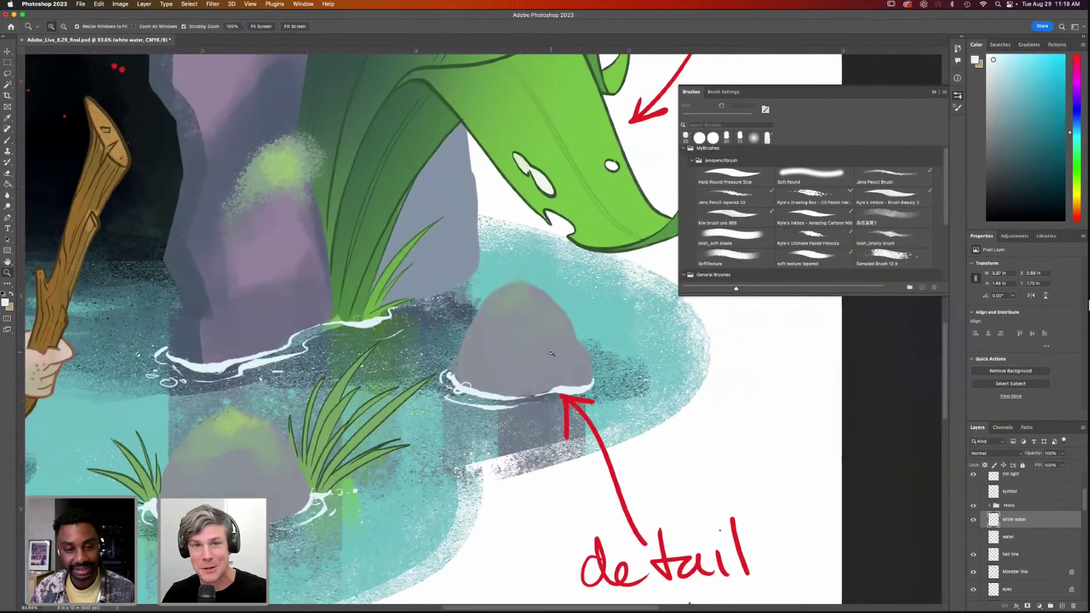
pyautogui.press('b')
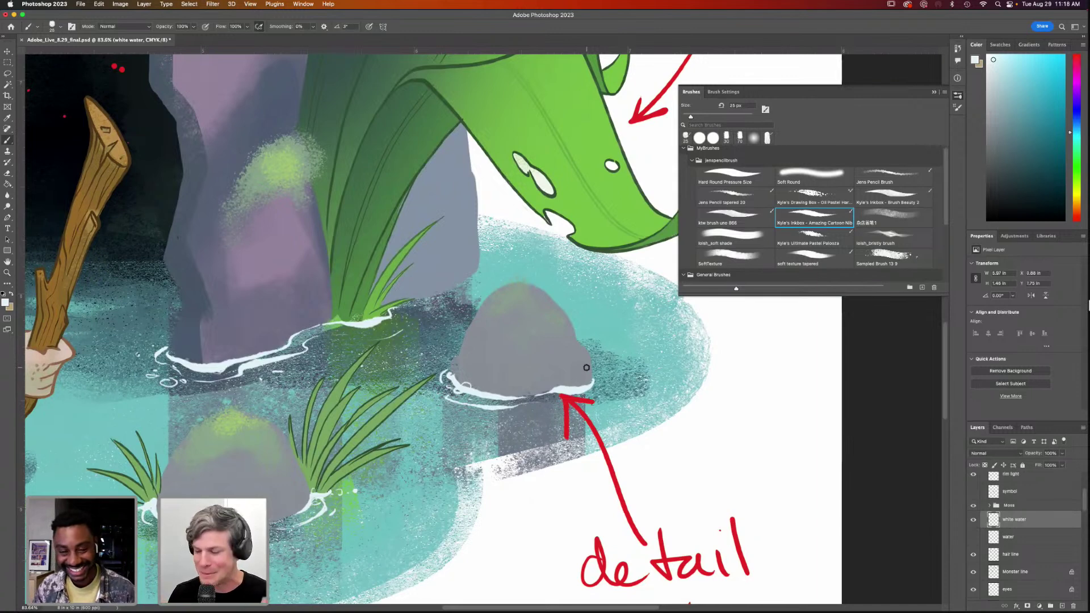
pyautogui.click(601, 380)
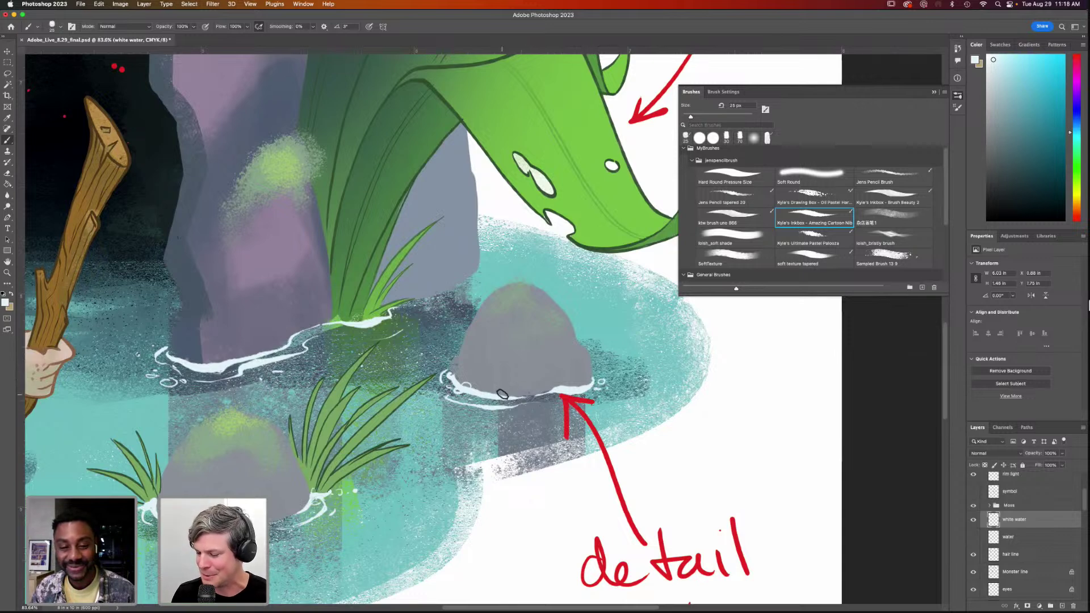
pyautogui.click(601, 385)
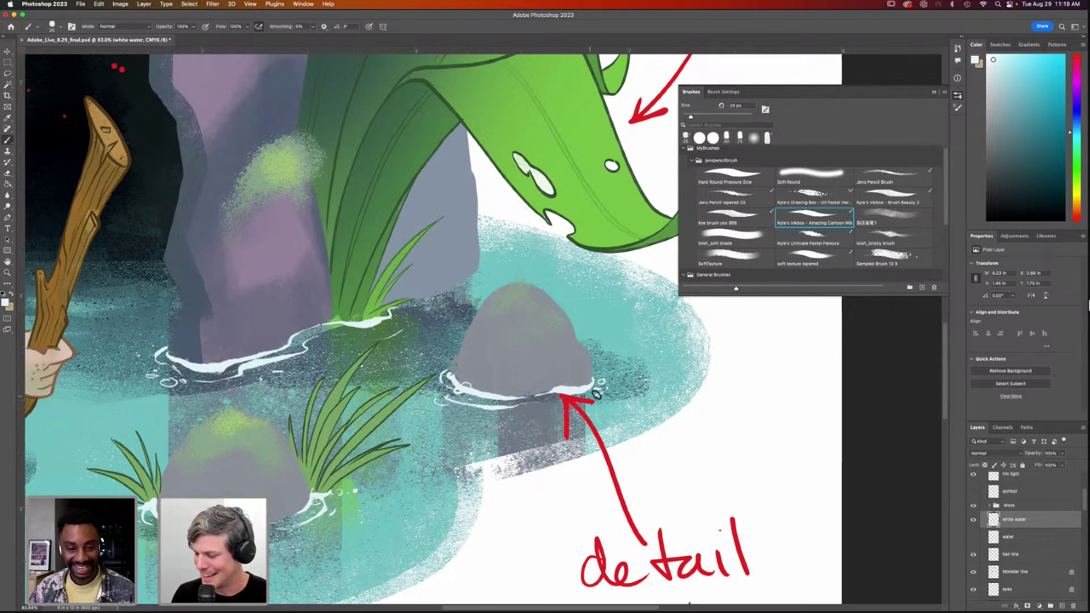
# Paint a white waterline along the base of the background rock behind the grass, and check the whole illustration
pyautogui.moveTo(478, 272); pyautogui.dragTo(429, 297)
pyautogui.moveTo(479, 262)
pyautogui.mouseDown()
pyautogui.moveTo(435, 292)
pyautogui.moveTo(482, 280)
pyautogui.mouseUp()
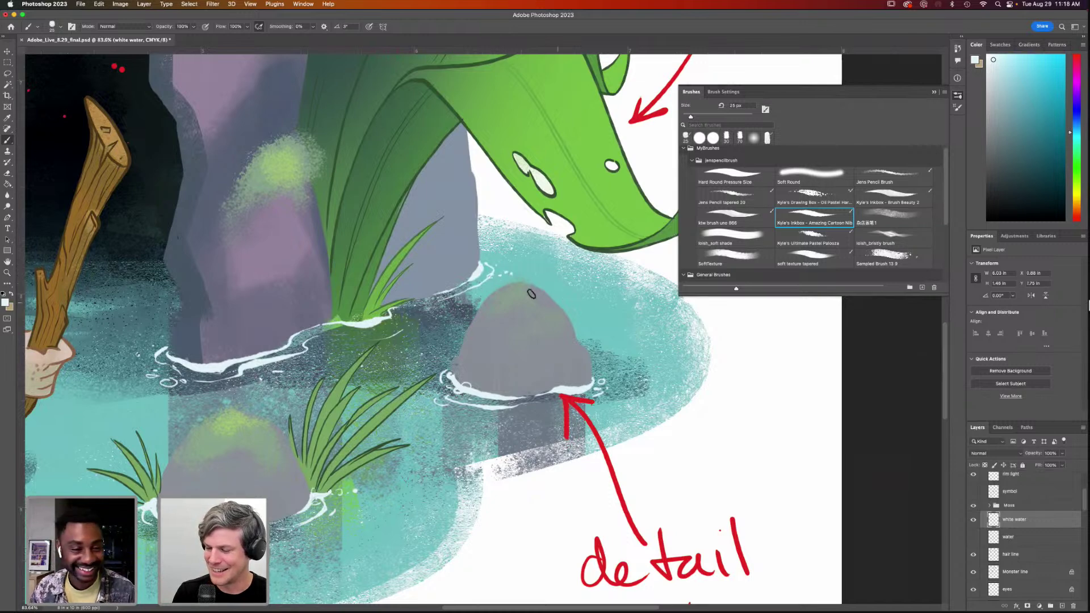
pyautogui.press('super+0')
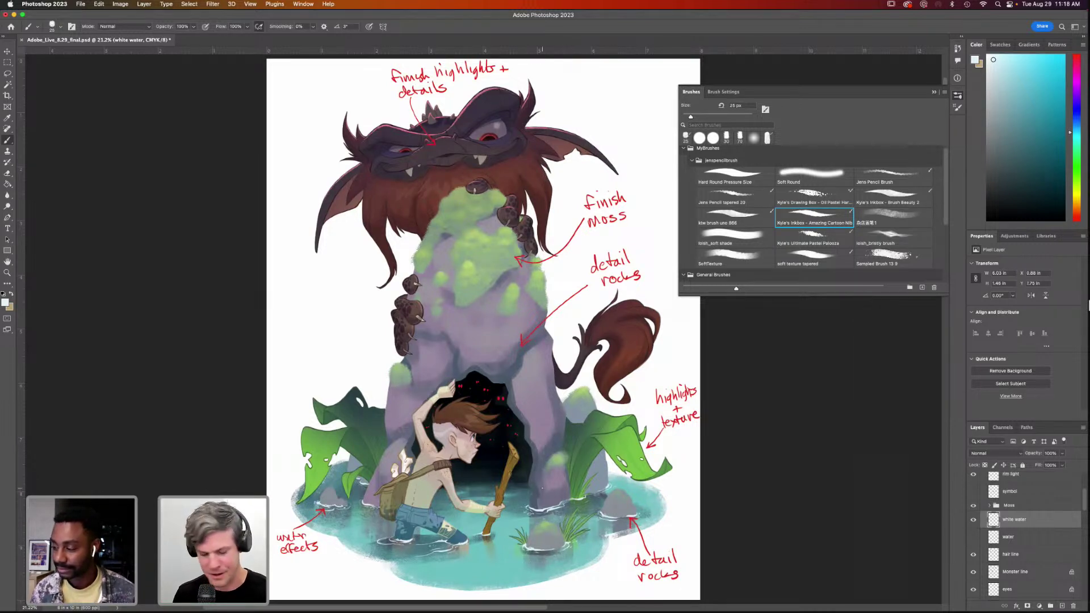
# Lasso the "water effects" note with its arrow, delete it from the notes layer and deselect
pyautogui.press('z')
pyautogui.moveTo(540, 519); pyautogui.dragTo(448, 542)
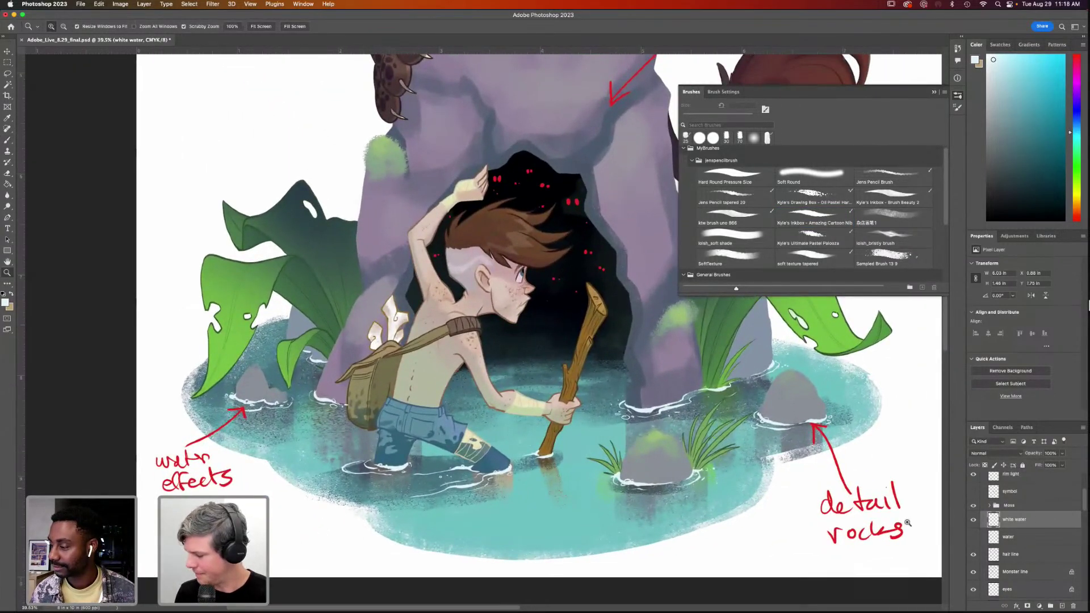
pyautogui.scroll(3, 1081, 498)
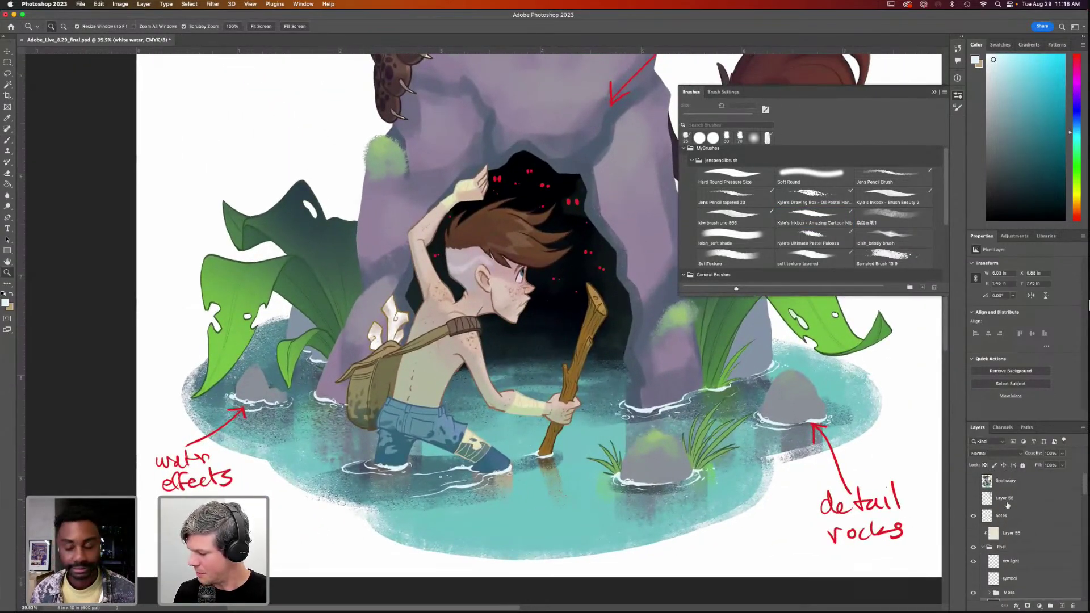
pyautogui.click(1014, 515)
pyautogui.press('l')
pyautogui.moveTo(267, 438)
pyautogui.mouseDown()
pyautogui.moveTo(137, 481)
pyautogui.moveTo(269, 470)
pyautogui.mouseUp()
pyautogui.press('super+d')
# Look through the layer stack down to the layers beneath the reflections layer
pyautogui.moveTo(1080, 486); pyautogui.dragTo(1082, 560)
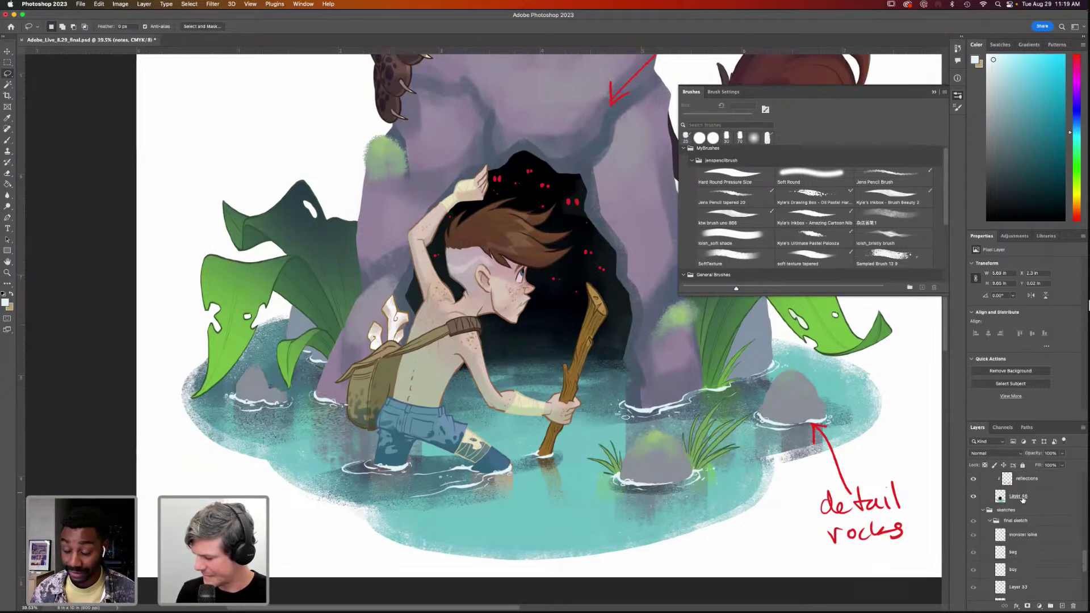
# On Layer 46, sample the water's turquoise, brighten it slightly, and choose the Sampled Brush 13 9 brush
pyautogui.click(1021, 497)
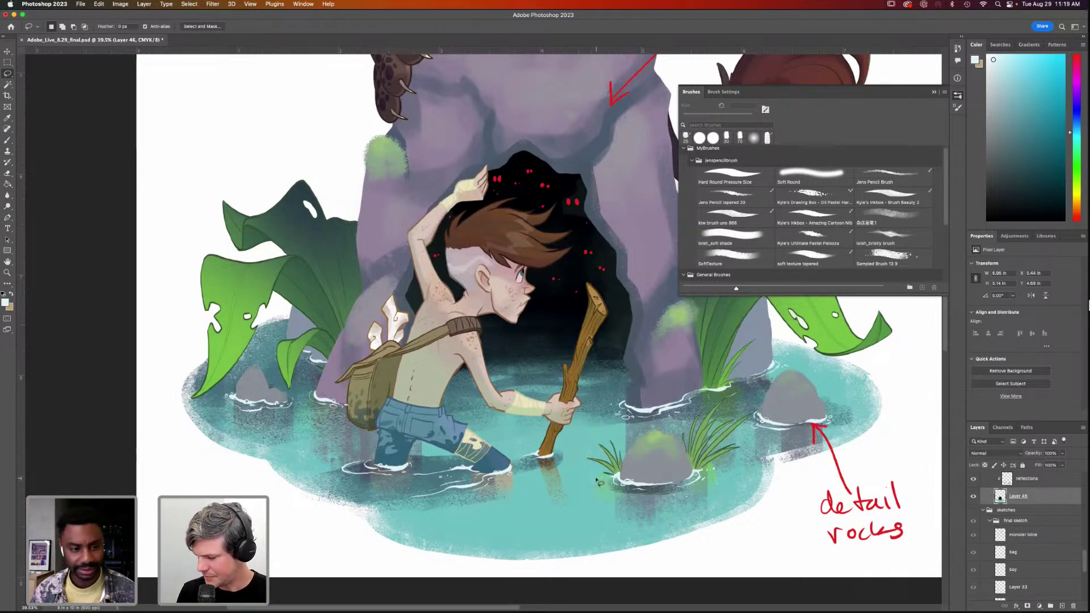
pyautogui.press('i')
pyautogui.click(498, 513)
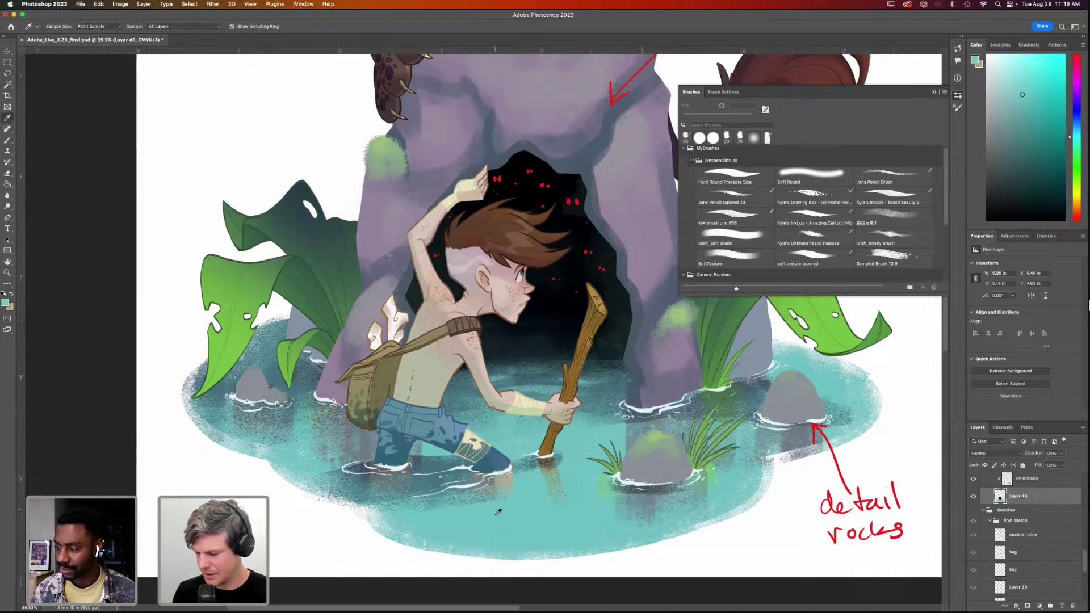
pyautogui.moveTo(1025, 82); pyautogui.dragTo(1032, 74)
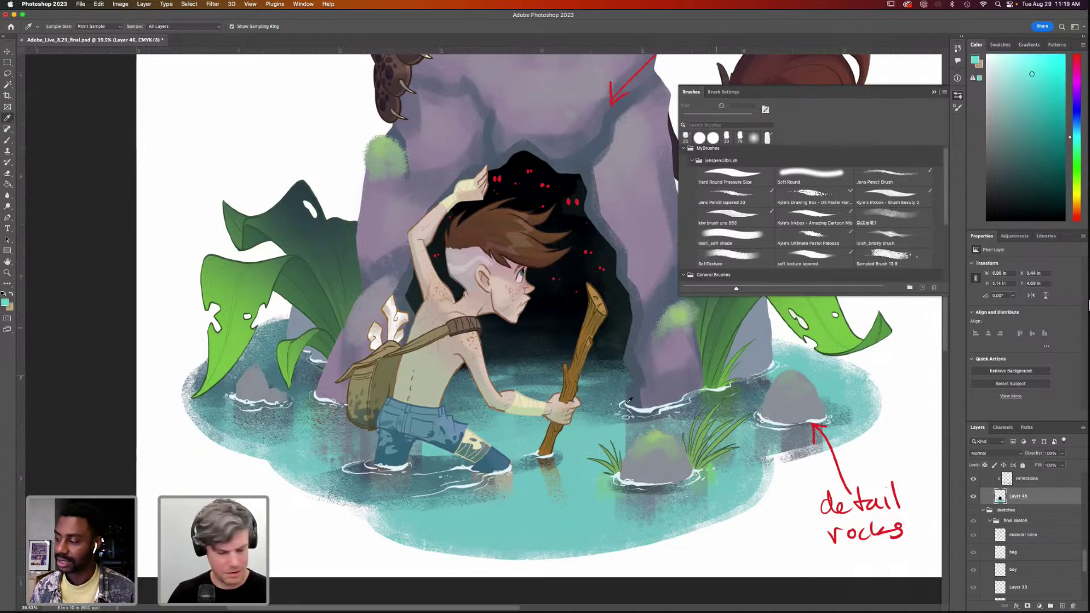
pyautogui.press('b')
pyautogui.click(894, 256)
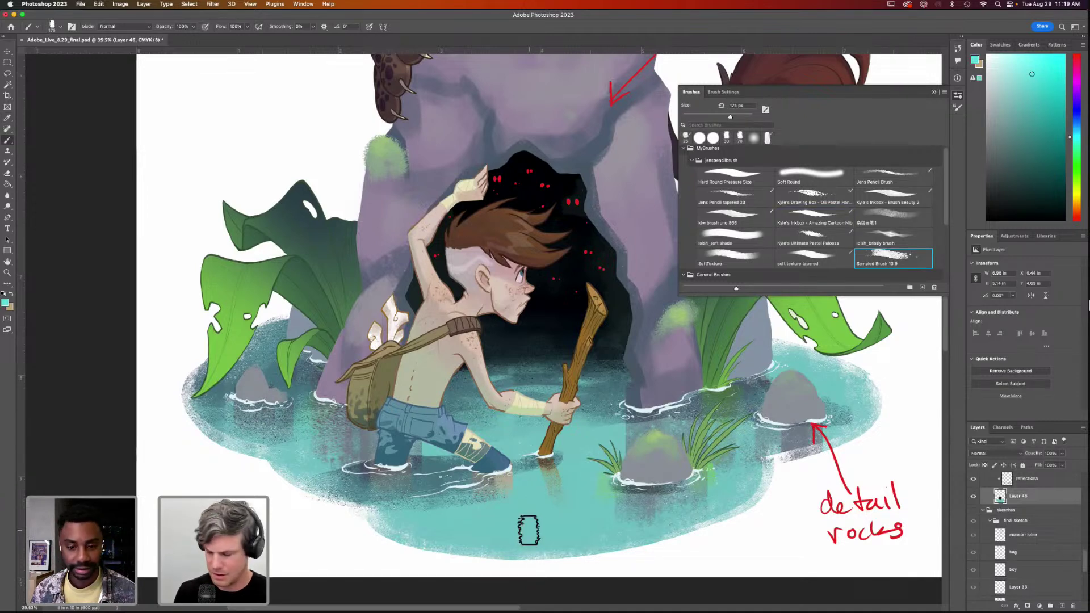
# Enlarge the brush and paint brighter turquoise light into the water around the boy and foreground rock
pyautogui.press('super+0')
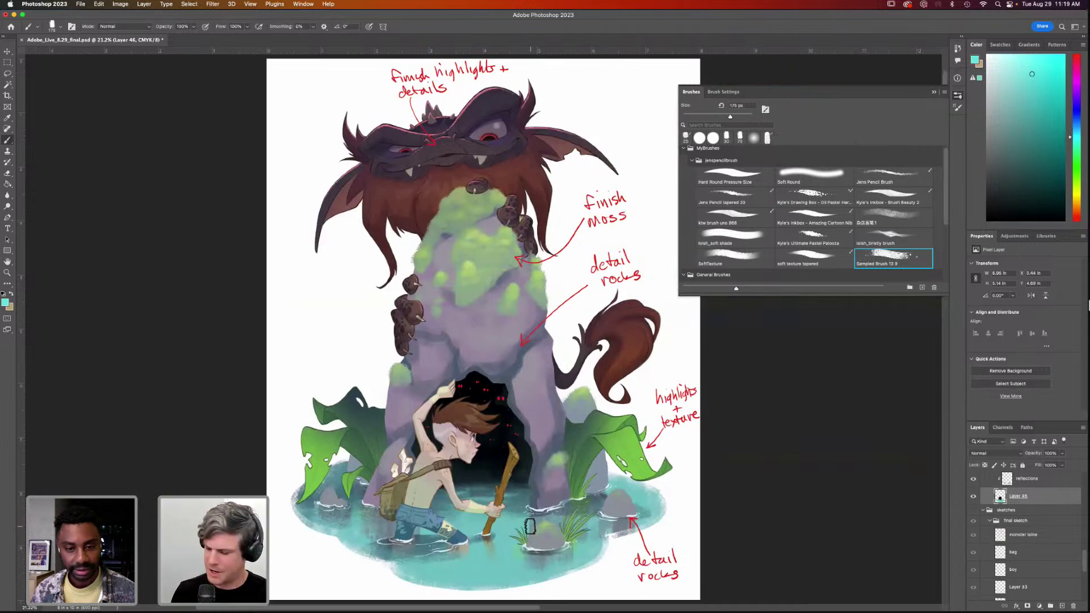
pyautogui.press('z')
pyautogui.moveTo(530, 526); pyautogui.dragTo(557, 417)
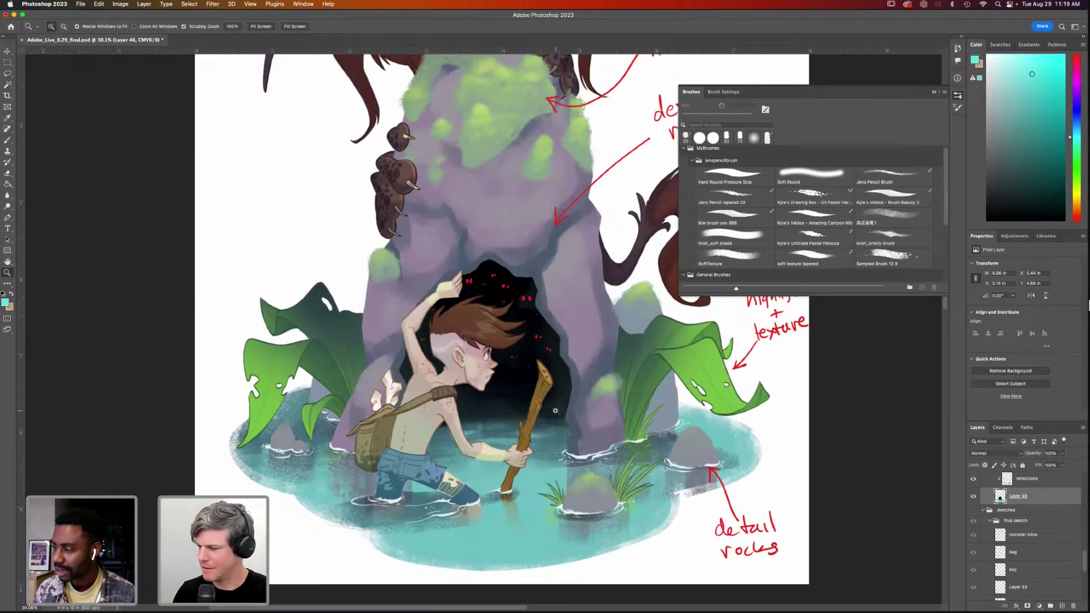
pyautogui.click(958, 97)
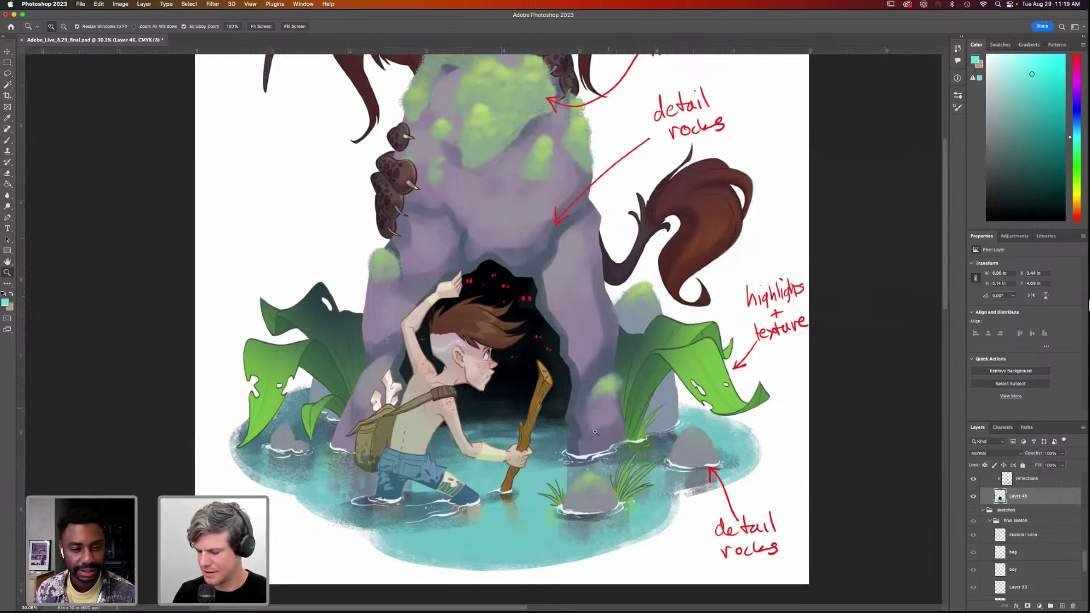
pyautogui.moveTo(580, 470)
pyautogui.mouseDown()
pyautogui.moveTo(584, 510)
pyautogui.moveTo(582, 454)
pyautogui.moveTo(582, 477)
pyautogui.mouseUp()
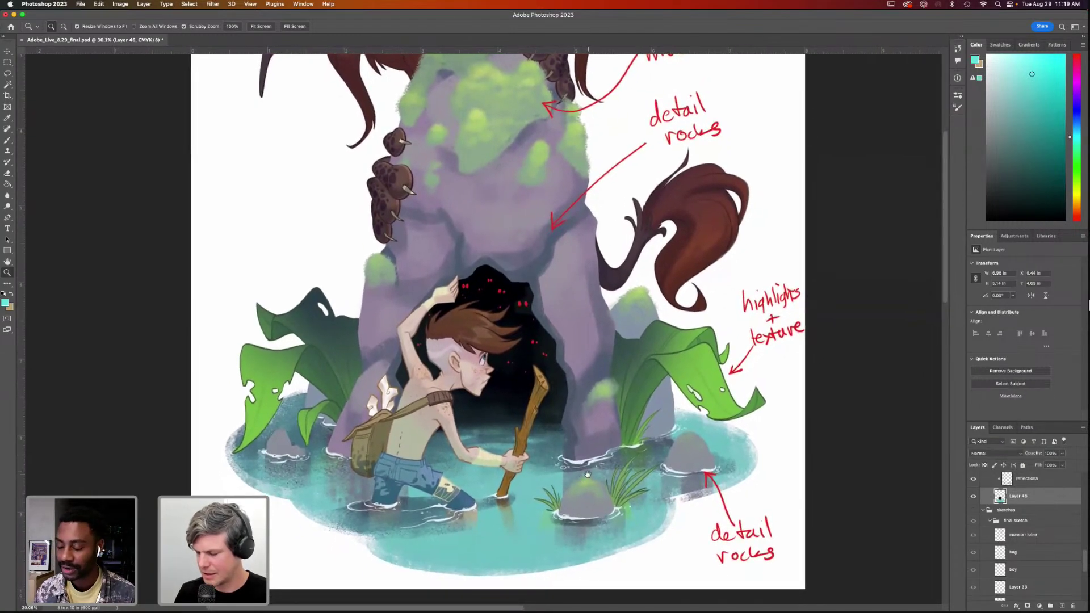
pyautogui.press('b')
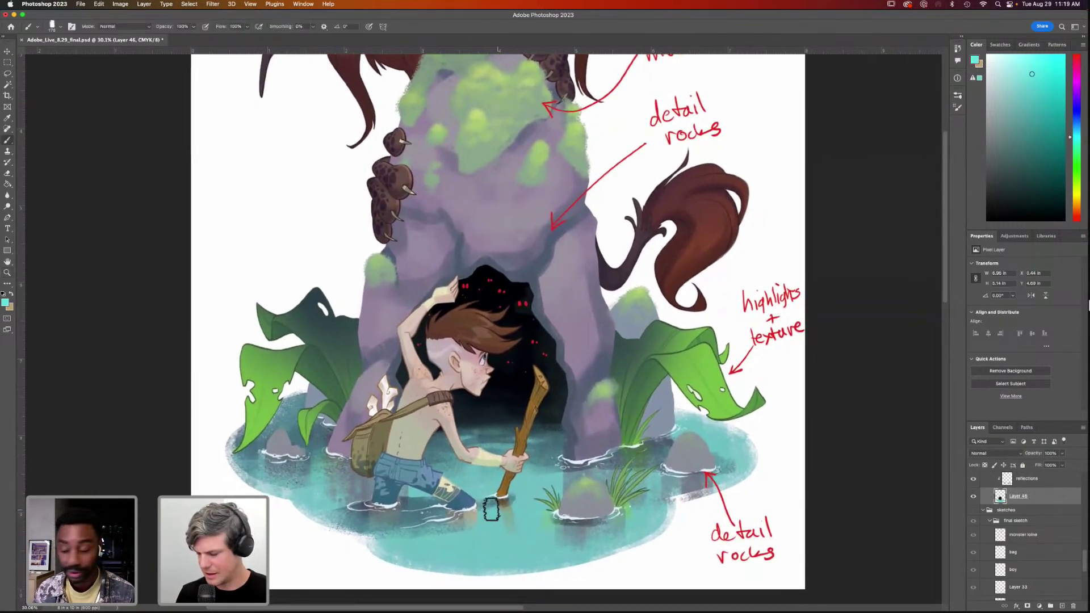
pyautogui.moveTo(553, 481); pyautogui.dragTo(582, 446)
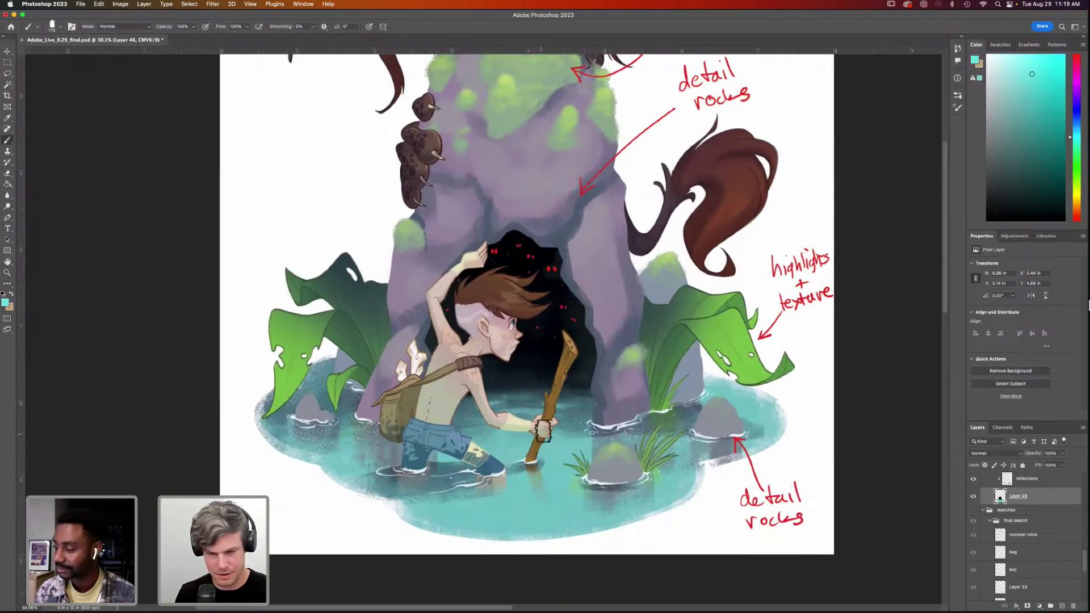
pyautogui.press(']')
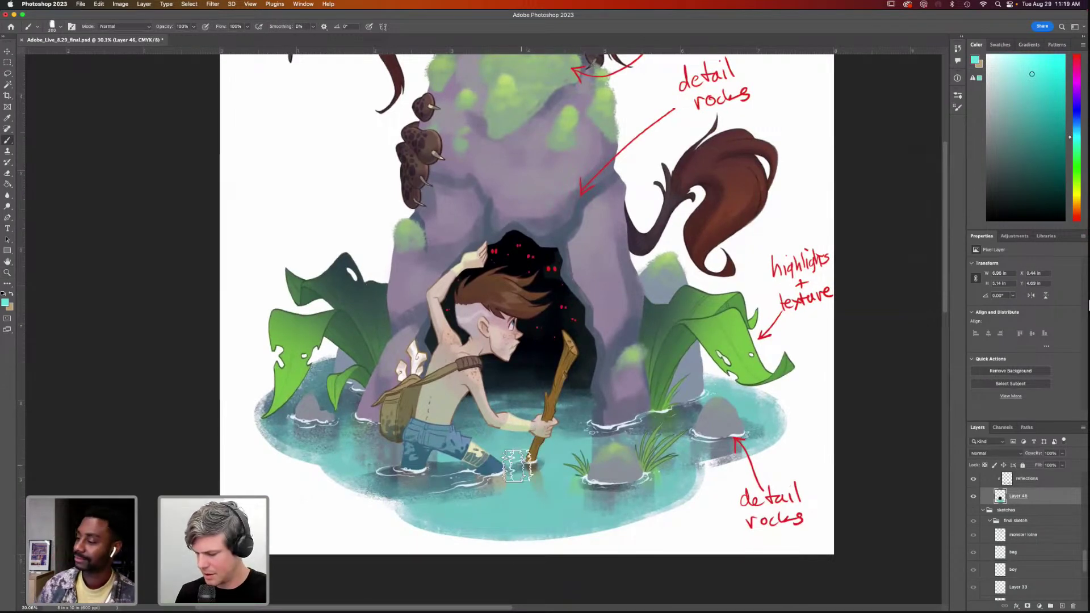
pyautogui.press(']')
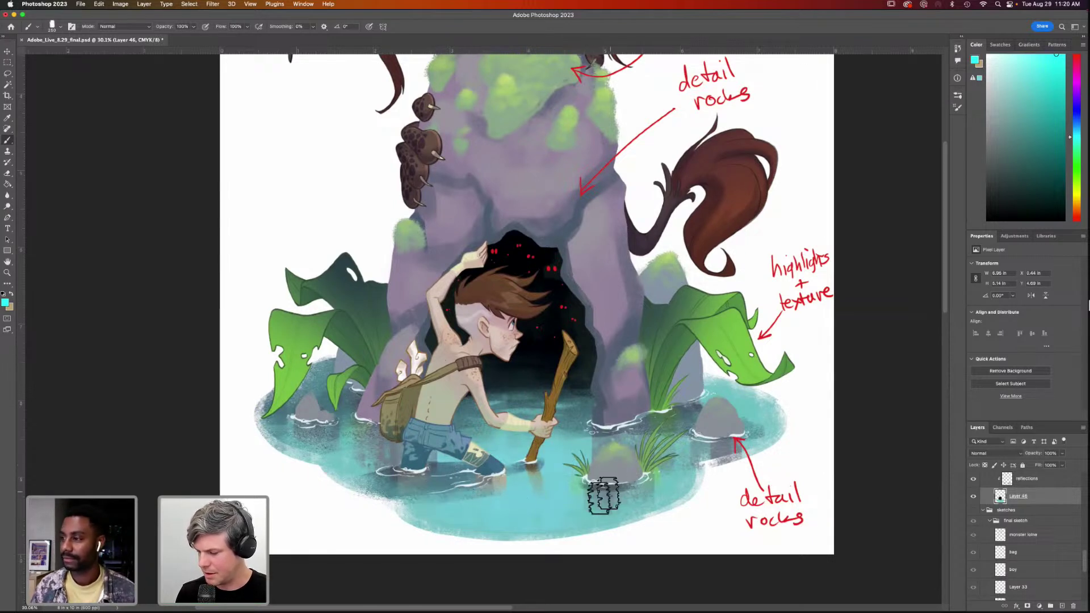
pyautogui.click(1029, 54)
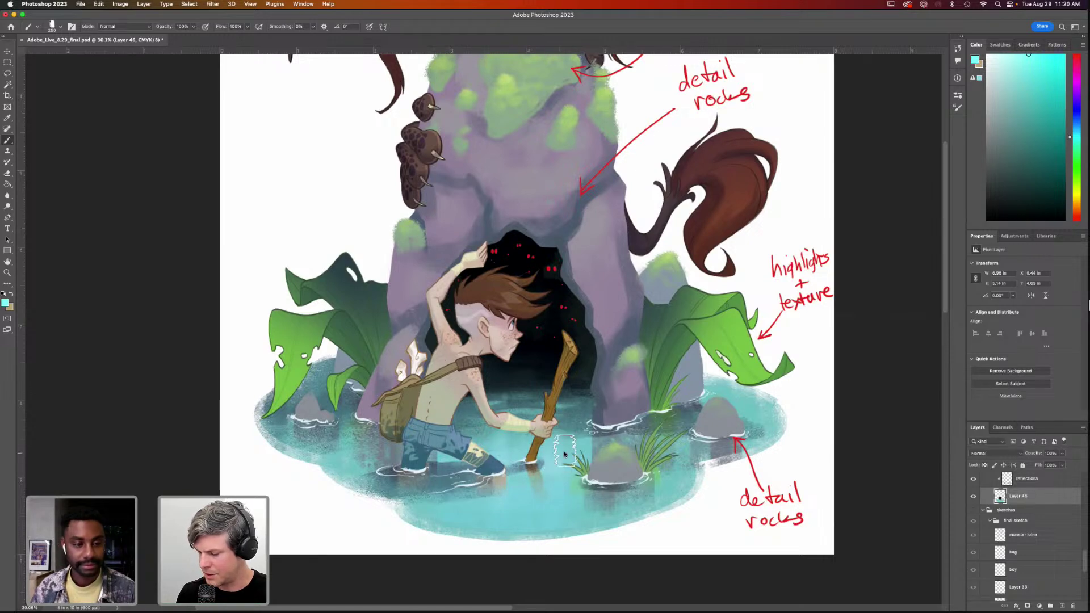
# Review the whole illustration, comparing the brightened water with the monster, mossy rock and cave
pyautogui.press('v')
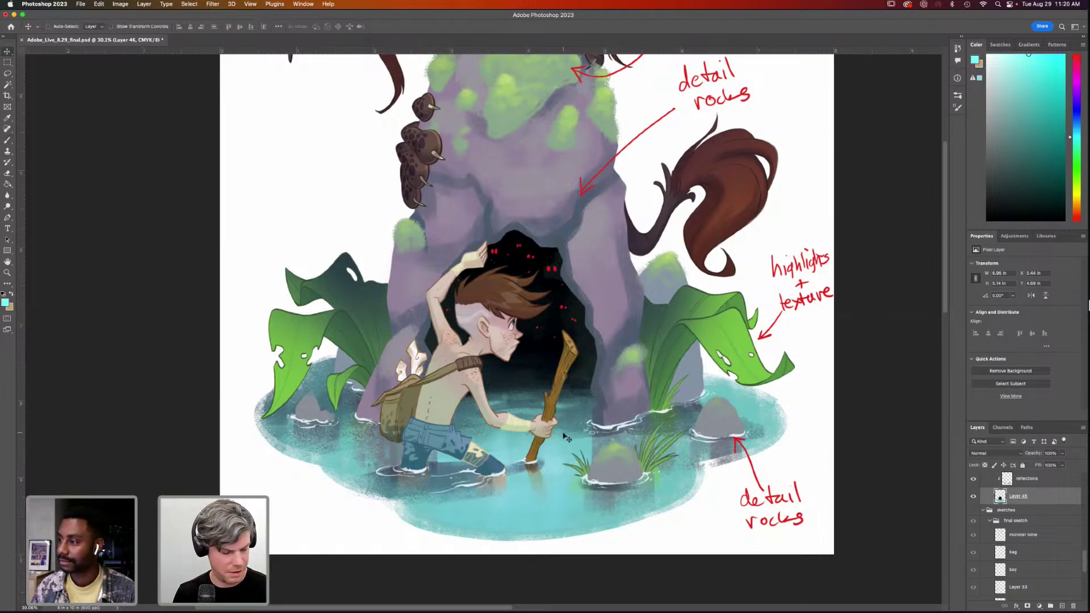
pyautogui.press('super+0')
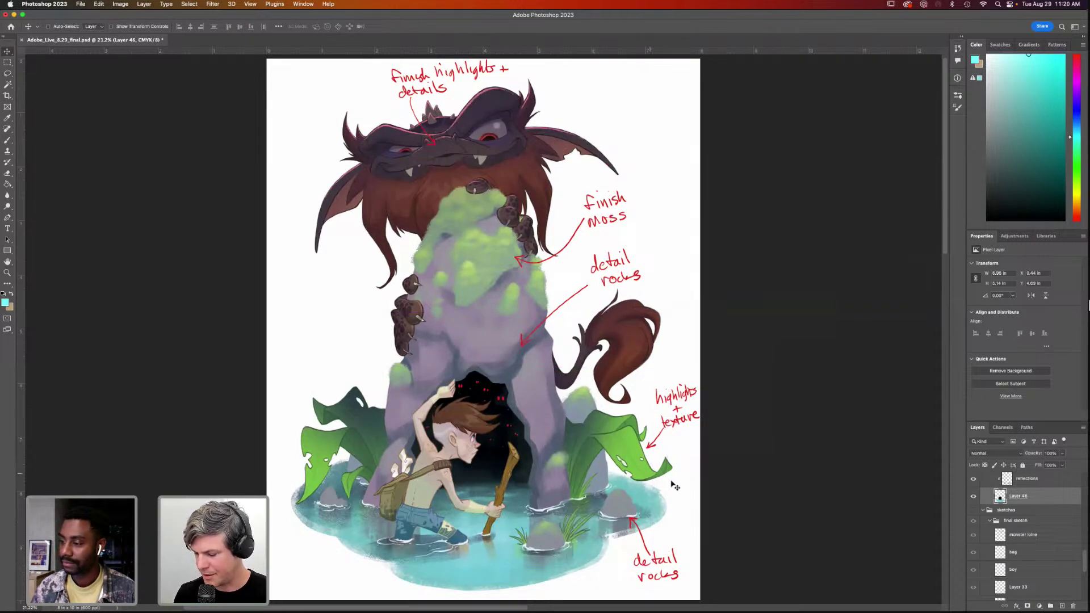
pyautogui.press('z')
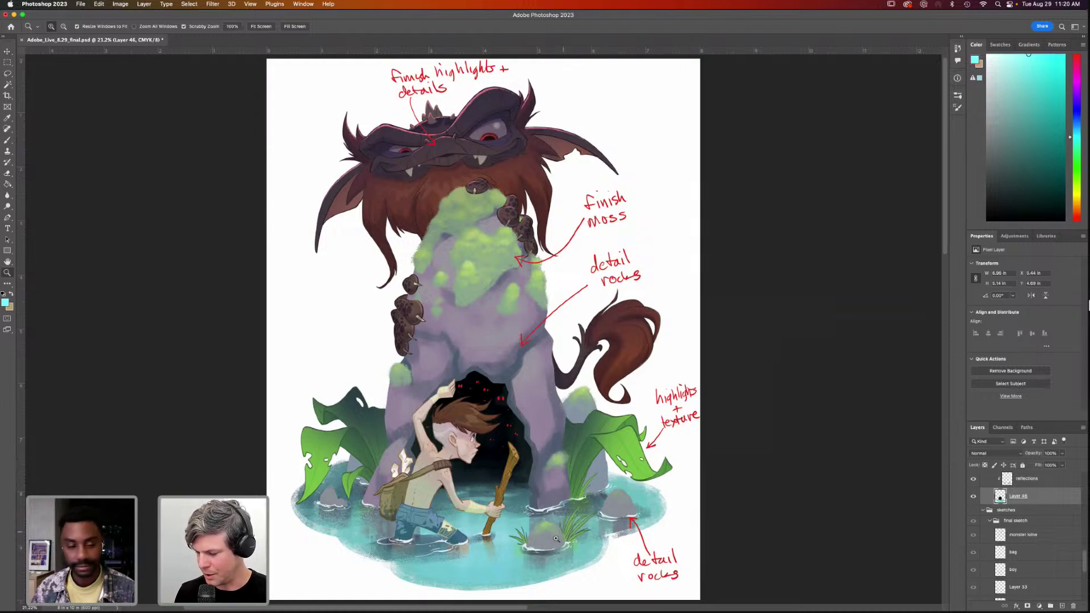
pyautogui.scroll(3, 740, 368)
pyautogui.scroll(5, 610, 380)
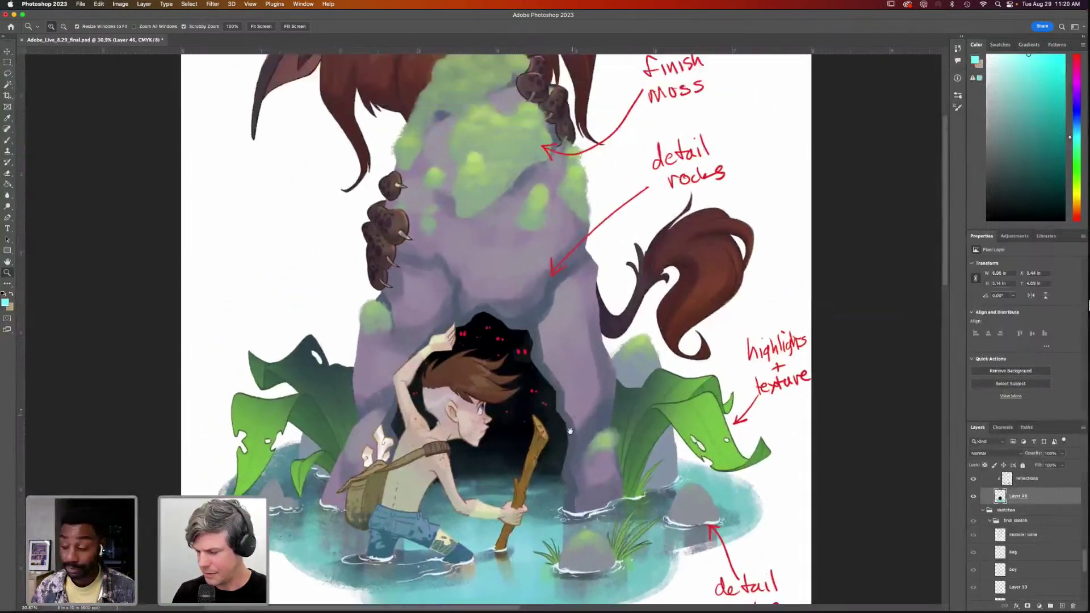
pyautogui.scroll(1, 540, 448)
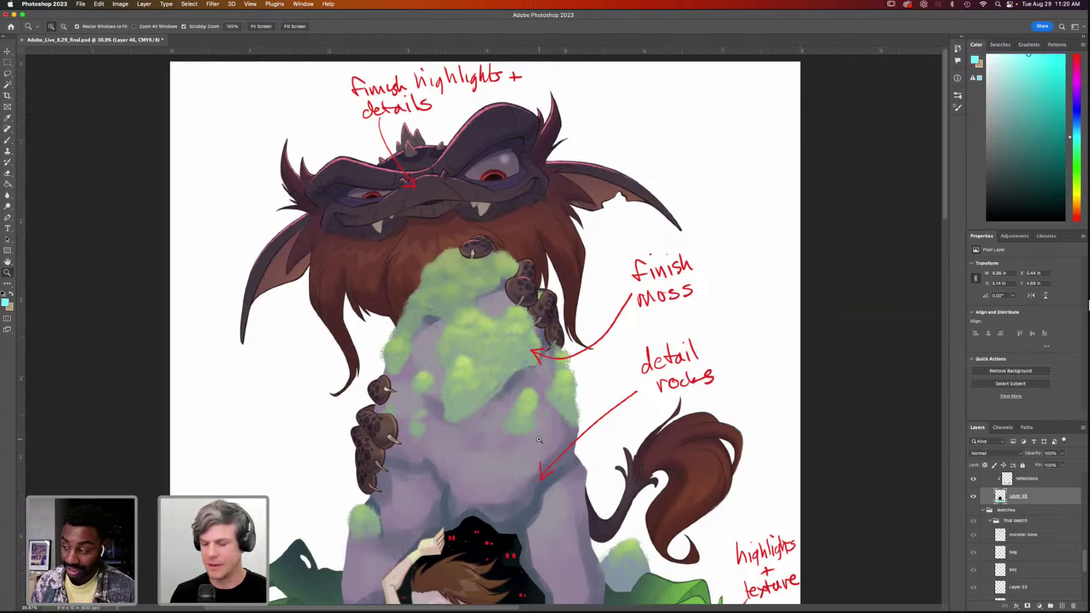
pyautogui.scroll(-5, 576, 465)
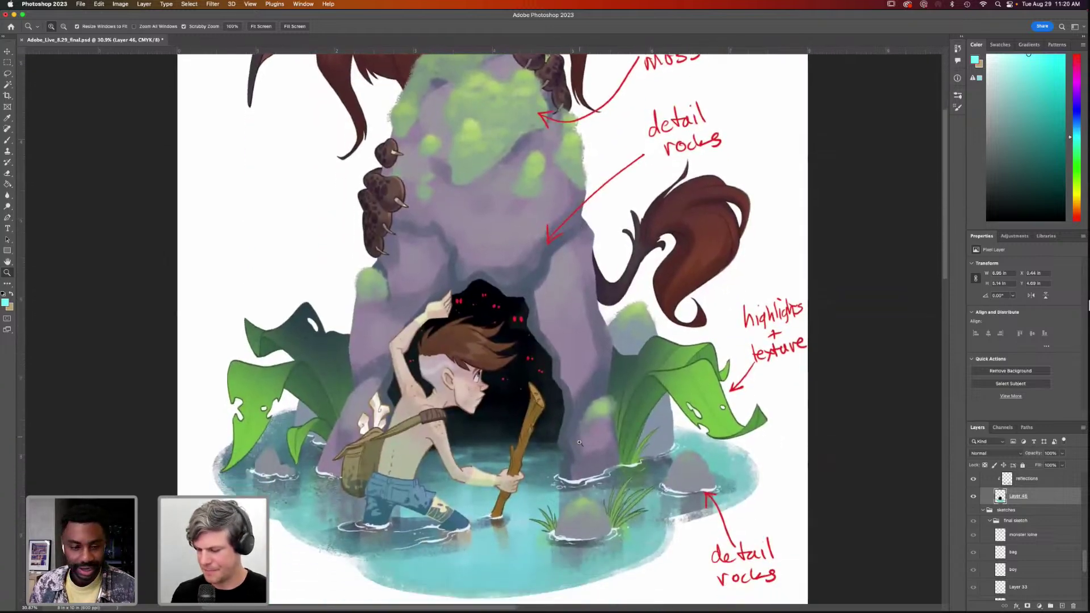
pyautogui.press('super+0')
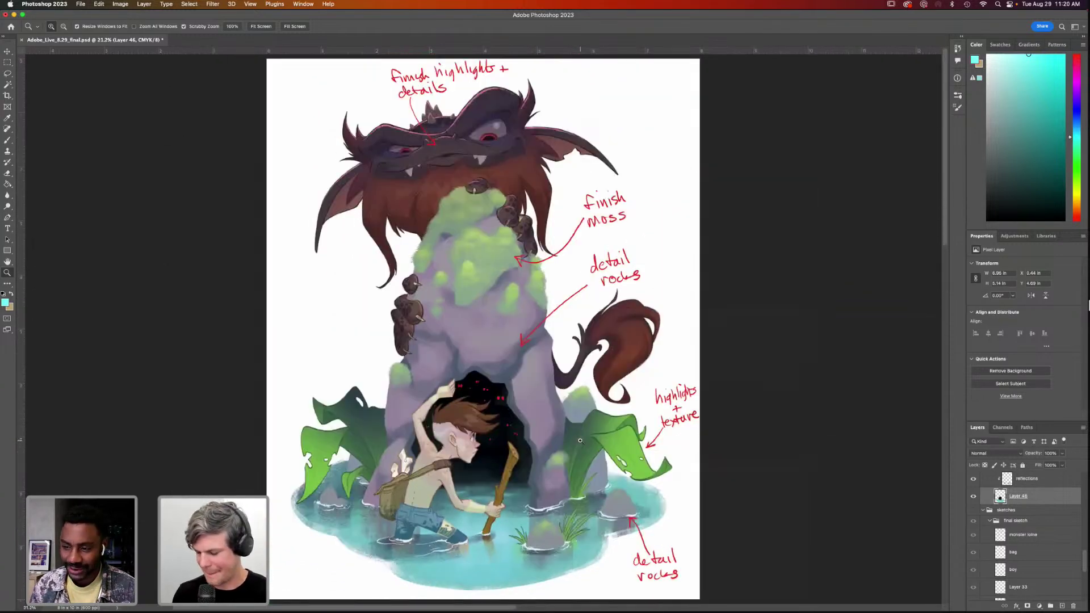
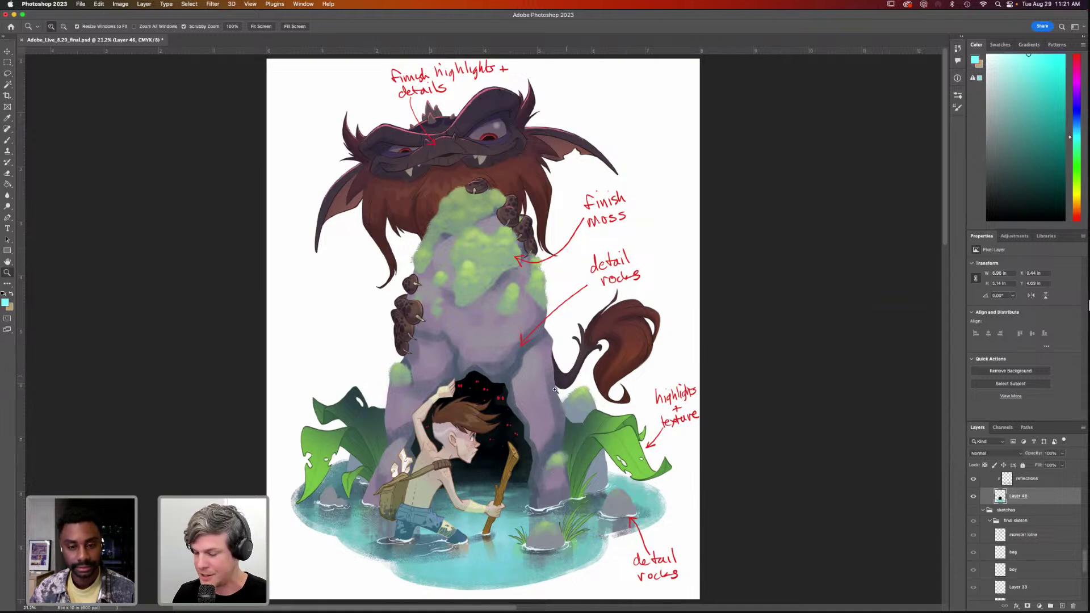
# Collapse the sketches group and add a new clipped layer above the existing shading layer in the Large Rock group
pyautogui.scroll(-3, 562, 469)
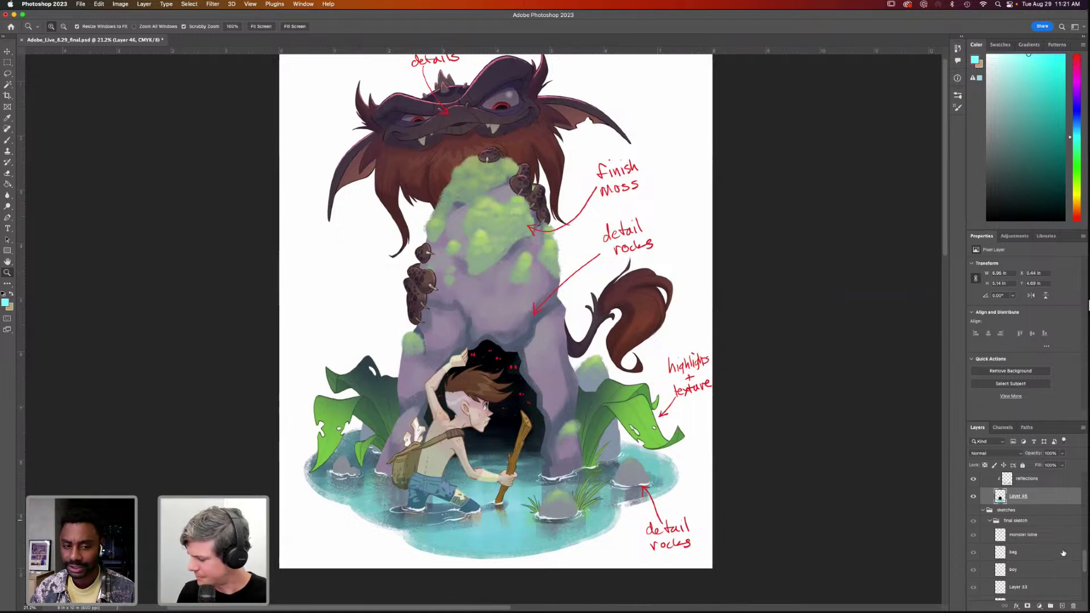
pyautogui.click(1025, 521)
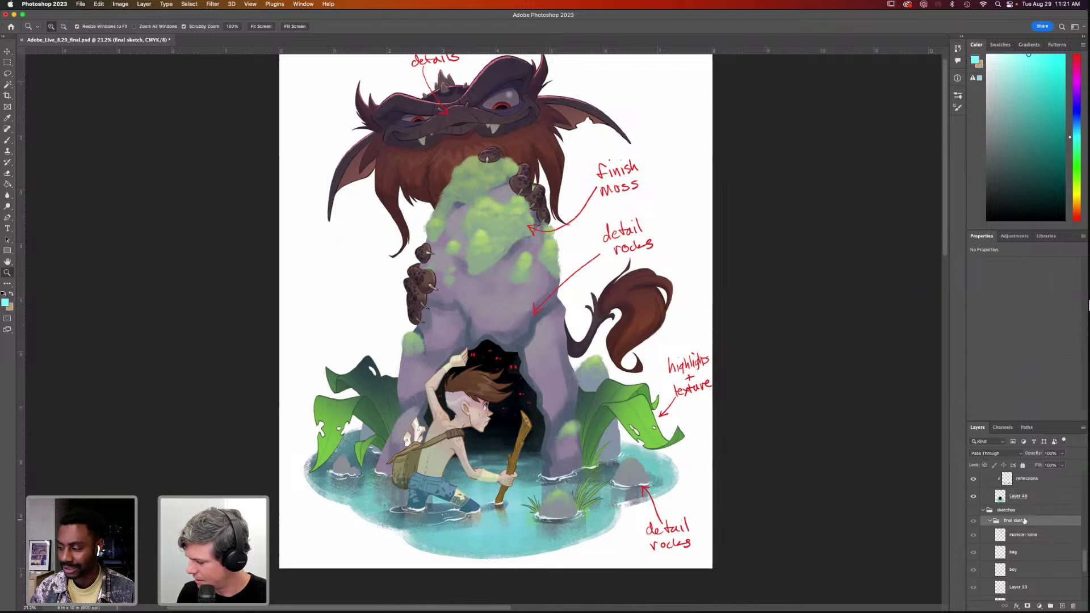
pyautogui.click(984, 511)
pyautogui.moveTo(1086, 566); pyautogui.dragTo(1086, 544)
pyautogui.click(989, 520)
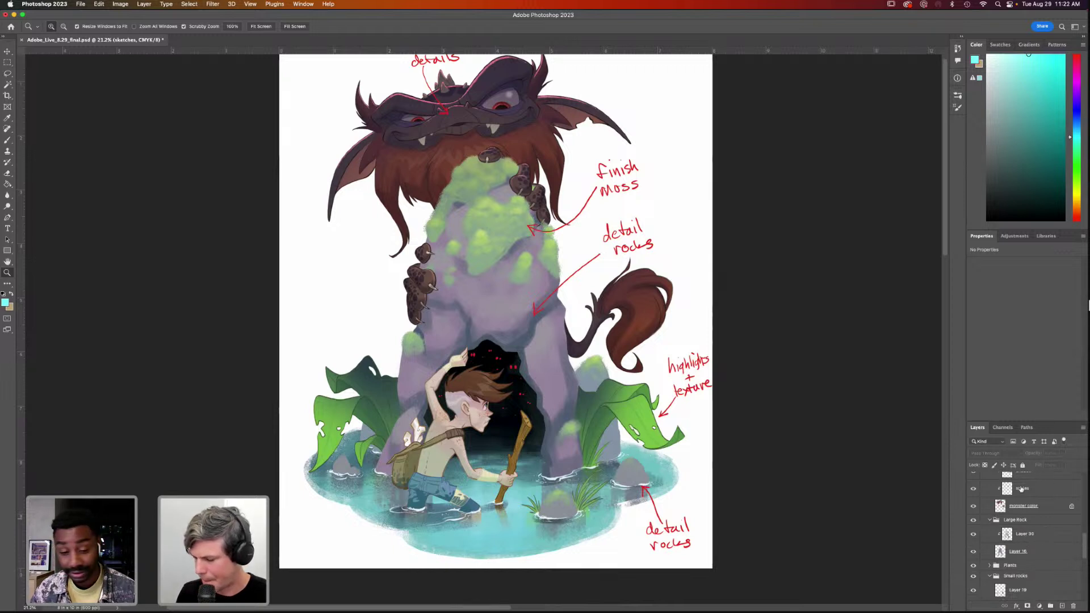
pyautogui.click(1022, 534)
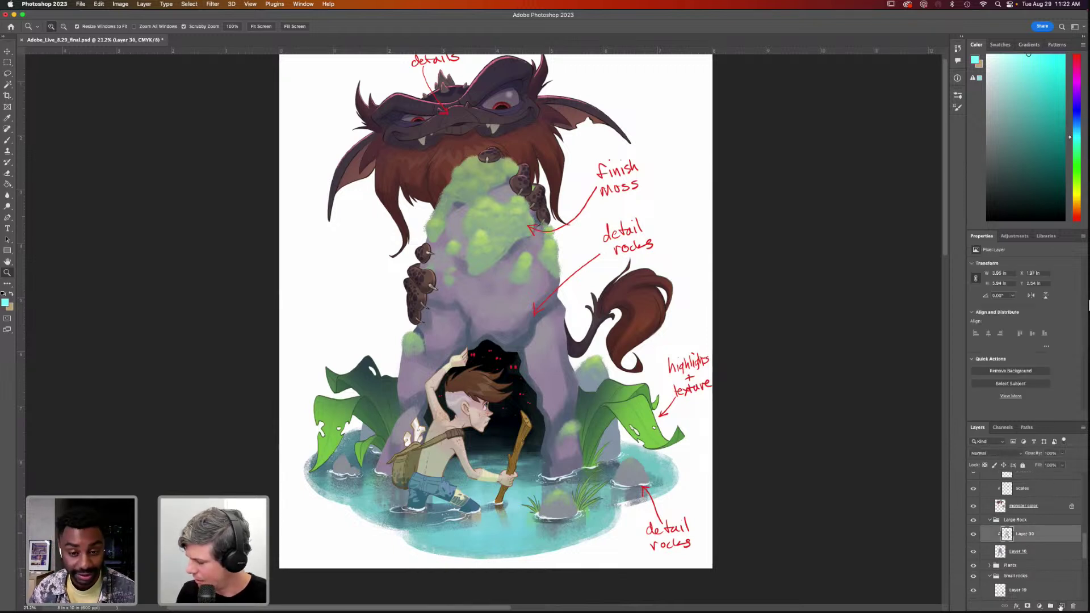
pyautogui.click(1061, 606)
pyautogui.keyDown('alt'); pyautogui.click(1040, 541); pyautogui.keyUp('alt')
# Set the painting colour to a dark desaturated blue and prepare a greatly enlarged Soft Round brush
pyautogui.moveTo(1076, 136); pyautogui.dragTo(1077, 119)
pyautogui.click(1038, 181)
pyautogui.press('b')
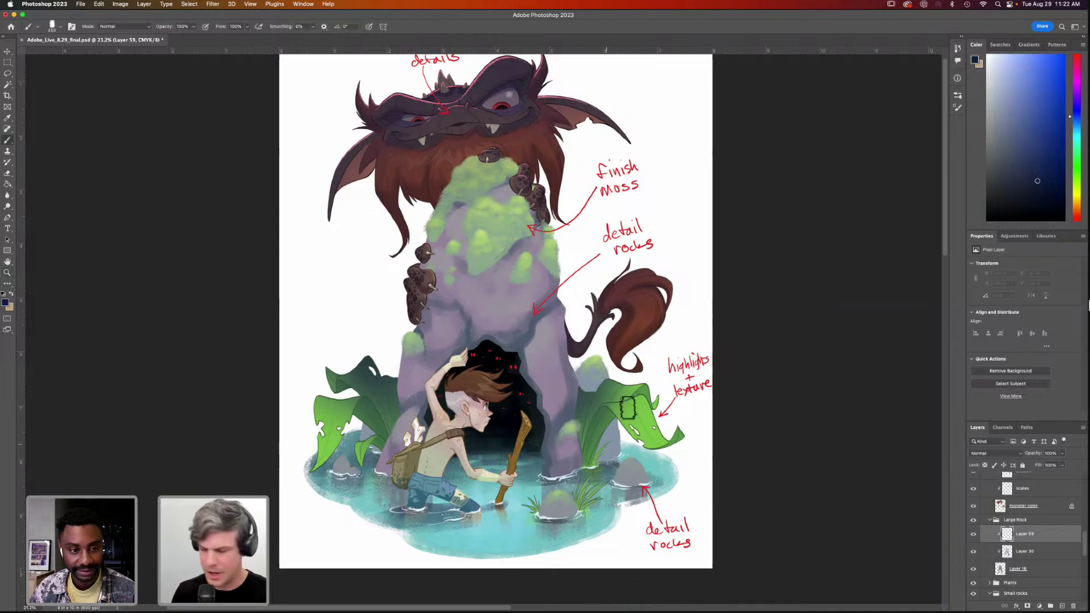
pyautogui.press('F5')
pyautogui.click(804, 93)
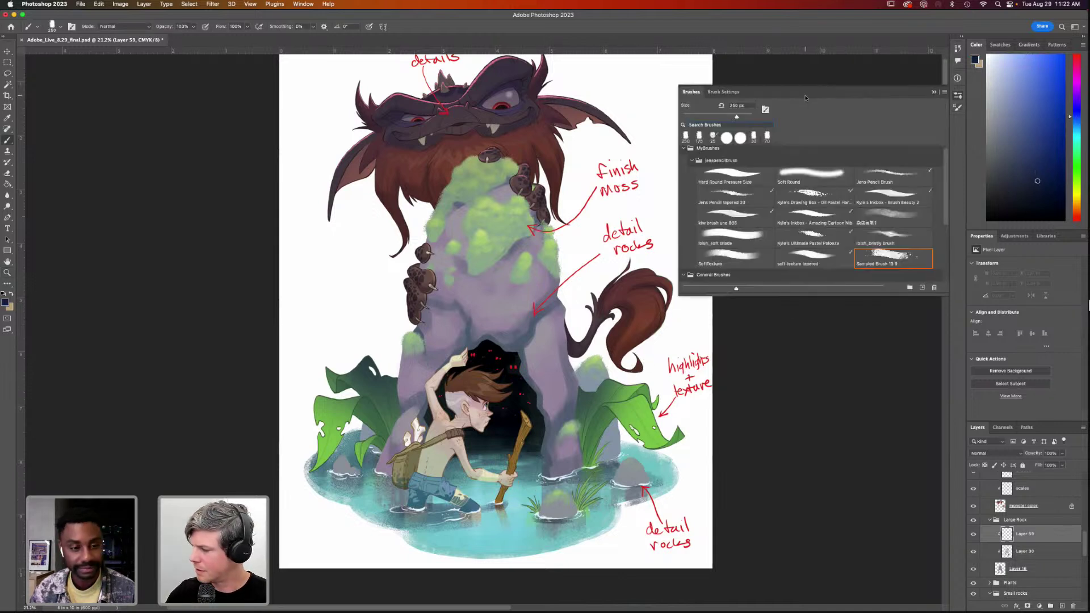
pyautogui.click(809, 182)
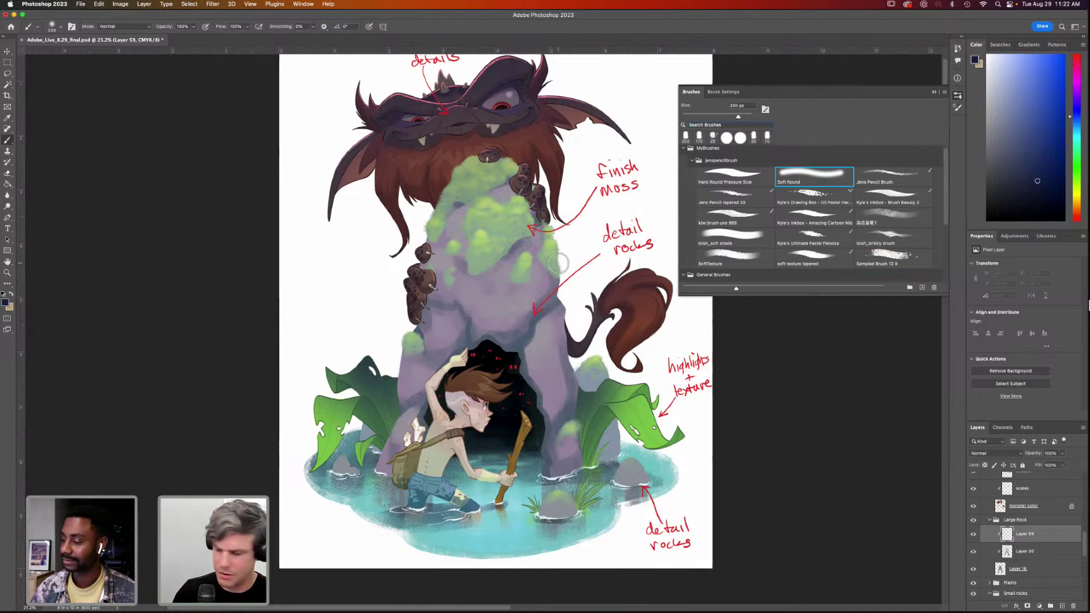
pyautogui.press(']')
pyautogui.press(']')
pyautogui.press(']')
pyautogui.press(']')
pyautogui.press(']')
pyautogui.press(']')
pyautogui.press(']')
pyautogui.press(']')
pyautogui.press(']')
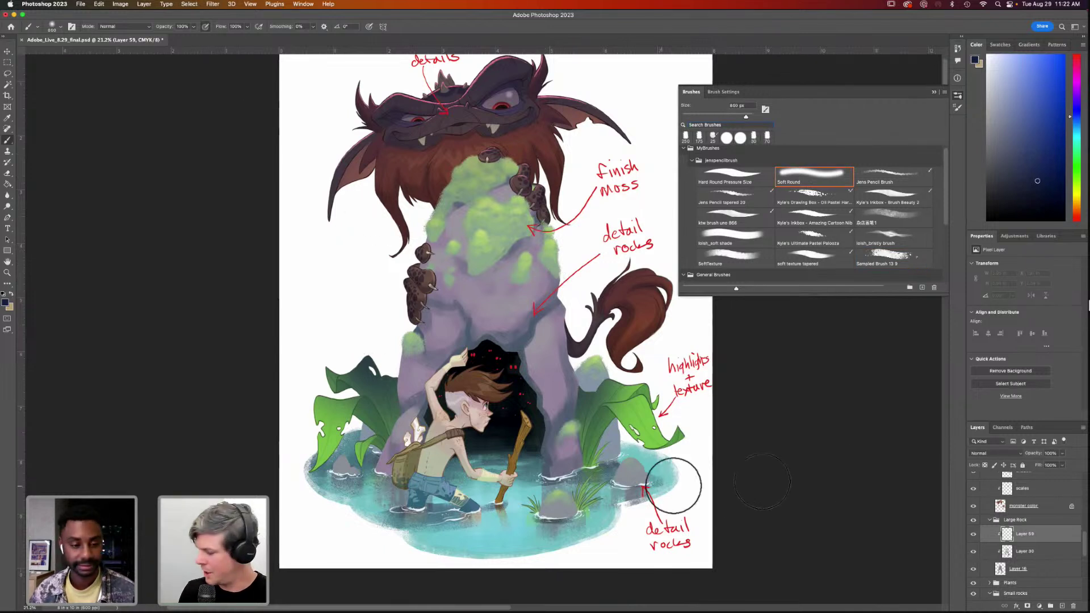
# Paint soft dark blue shading down both sides of the large rock and compare it by toggling the layer's visibility
pyautogui.moveTo(440, 206)
pyautogui.mouseDown()
pyautogui.moveTo(390, 340)
pyautogui.moveTo(415, 317)
pyautogui.moveTo(390, 360)
pyautogui.moveTo(422, 330)
pyautogui.moveTo(454, 204)
pyautogui.moveTo(424, 278)
pyautogui.moveTo(382, 472)
pyautogui.mouseUp()
pyautogui.moveTo(578, 307)
pyautogui.mouseDown()
pyautogui.moveTo(531, 207)
pyautogui.moveTo(556, 304)
pyautogui.moveTo(563, 281)
pyautogui.moveTo(599, 454)
pyautogui.moveTo(548, 264)
pyautogui.moveTo(422, 298)
pyautogui.moveTo(447, 225)
pyautogui.moveTo(461, 210)
pyautogui.moveTo(515, 234)
pyautogui.moveTo(450, 274)
pyautogui.moveTo(509, 270)
pyautogui.moveTo(469, 279)
pyautogui.moveTo(455, 318)
pyautogui.moveTo(504, 282)
pyautogui.moveTo(534, 287)
pyautogui.moveTo(553, 338)
pyautogui.moveTo(569, 488)
pyautogui.moveTo(570, 352)
pyautogui.mouseUp()
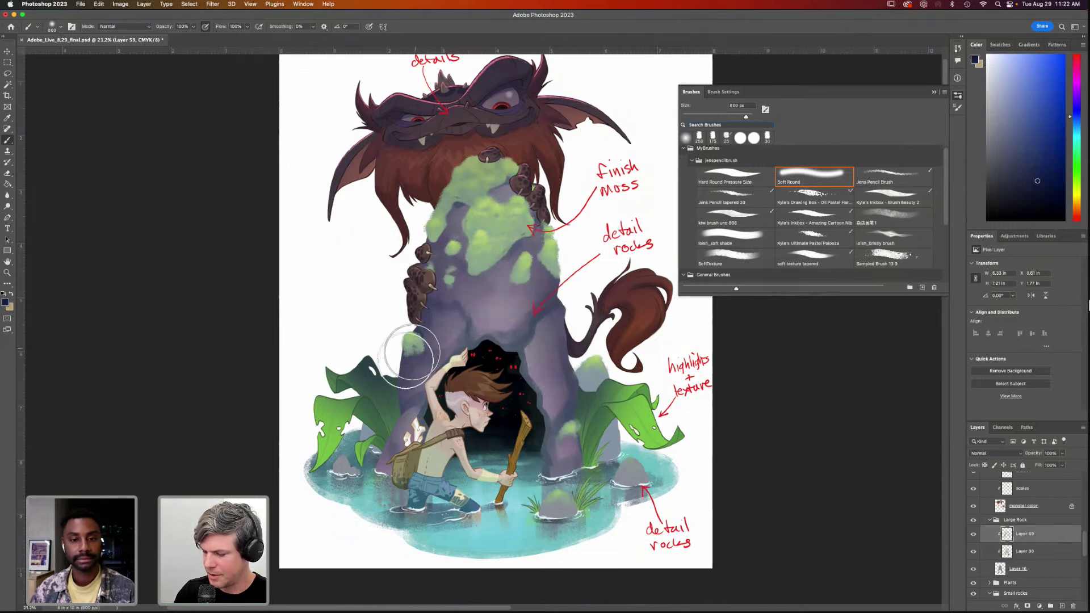
pyautogui.moveTo(540, 212)
pyautogui.mouseDown()
pyautogui.moveTo(580, 418)
pyautogui.moveTo(574, 515)
pyautogui.moveTo(596, 557)
pyautogui.mouseUp()
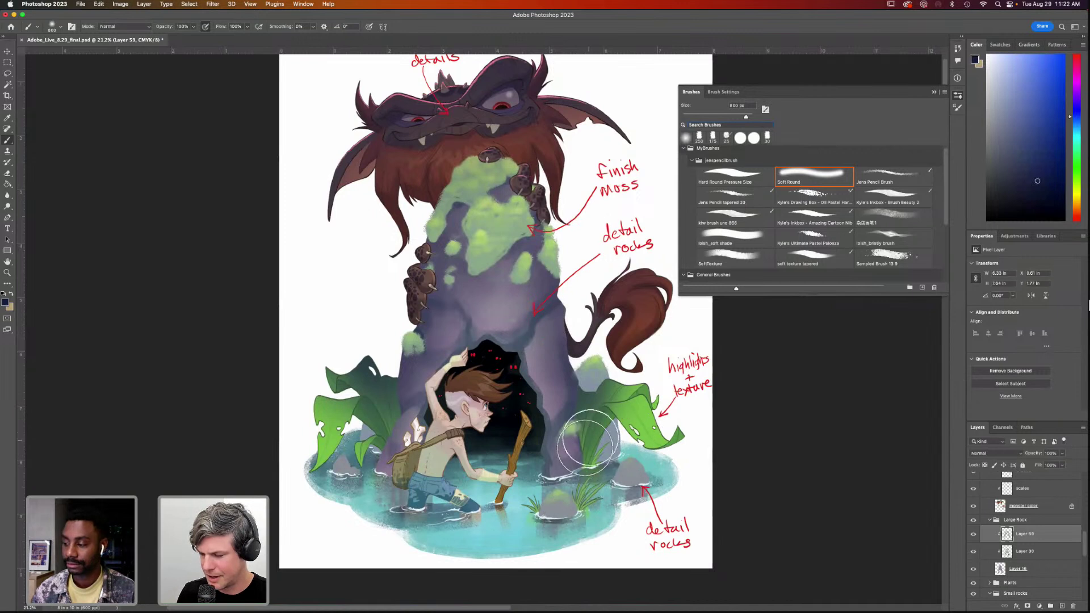
pyautogui.click(973, 534)
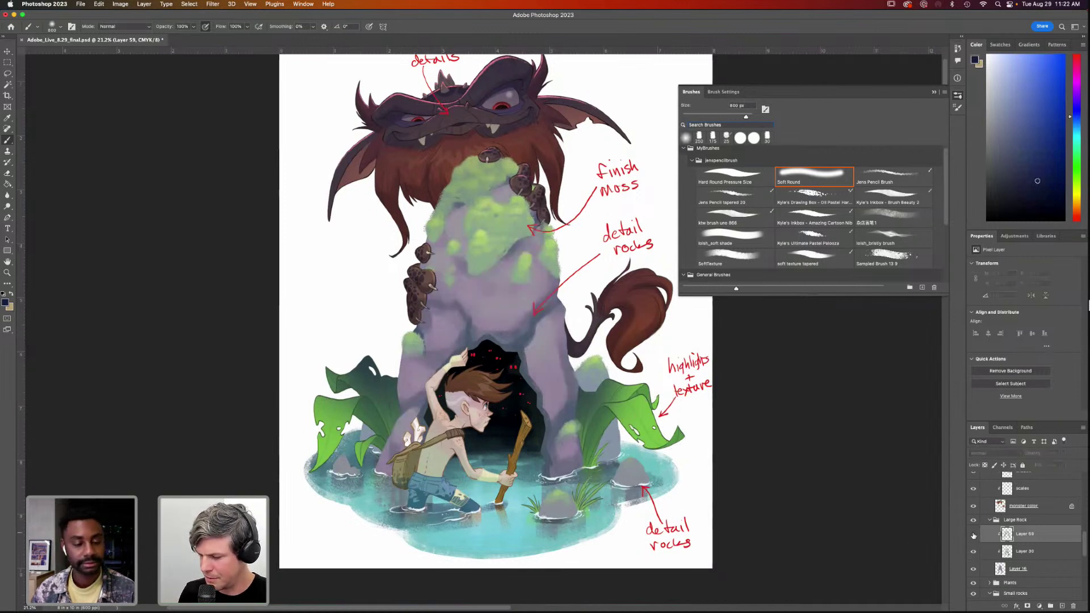
pyautogui.click(973, 535)
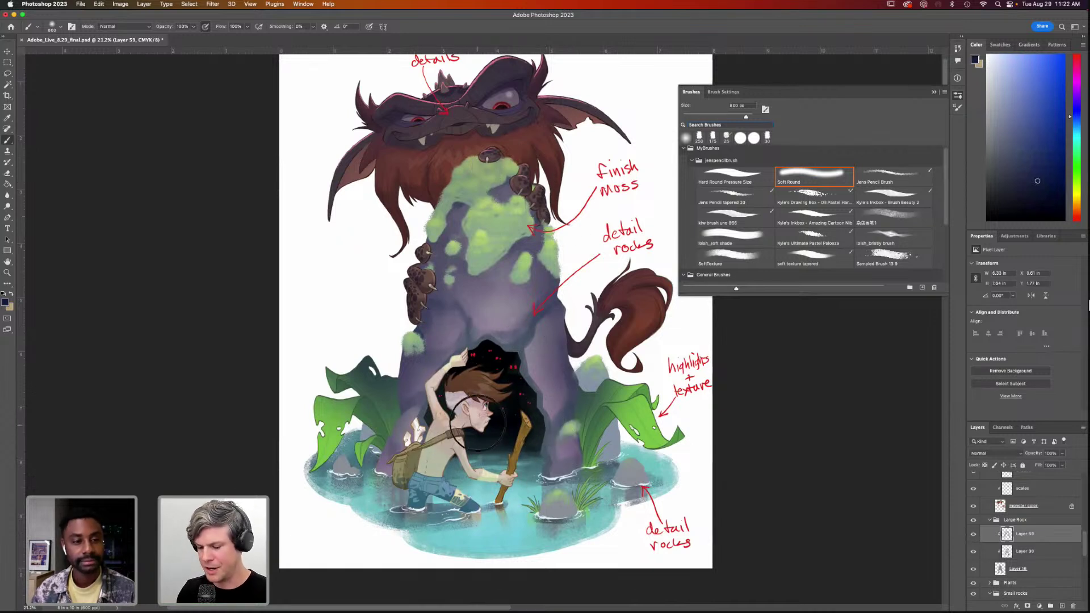
# Lower the rock shading layer's opacity to about 78% and put away the brush presets
pyautogui.click(1062, 453)
pyautogui.moveTo(1050, 465); pyautogui.dragTo(1053, 465)
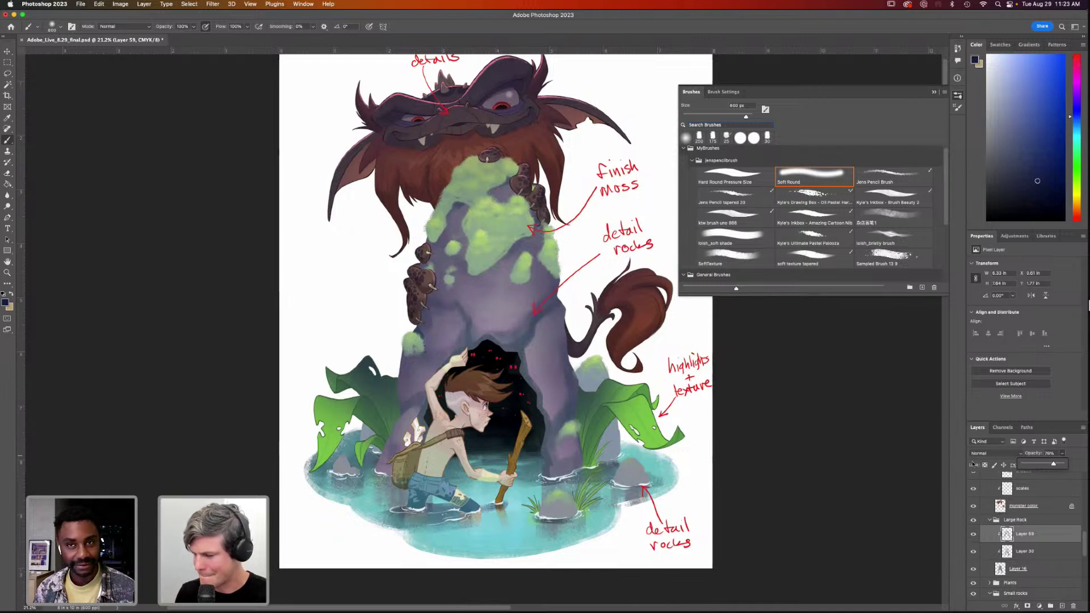
pyautogui.click(934, 92)
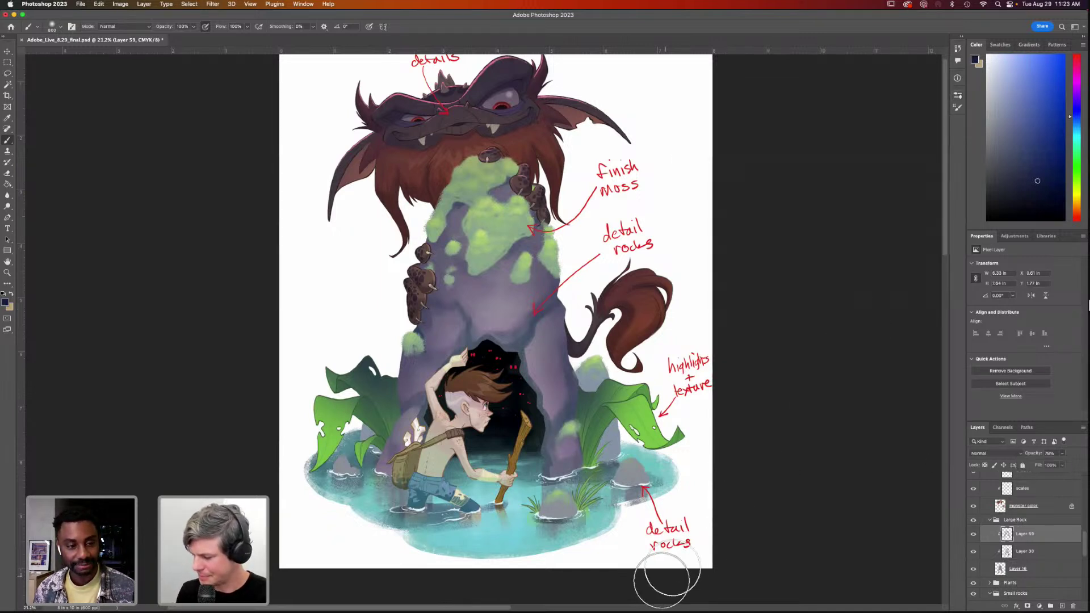
# Hide the notes layer so the red handwritten annotations no longer cover the illustration
pyautogui.scroll(-2, 1076, 550)
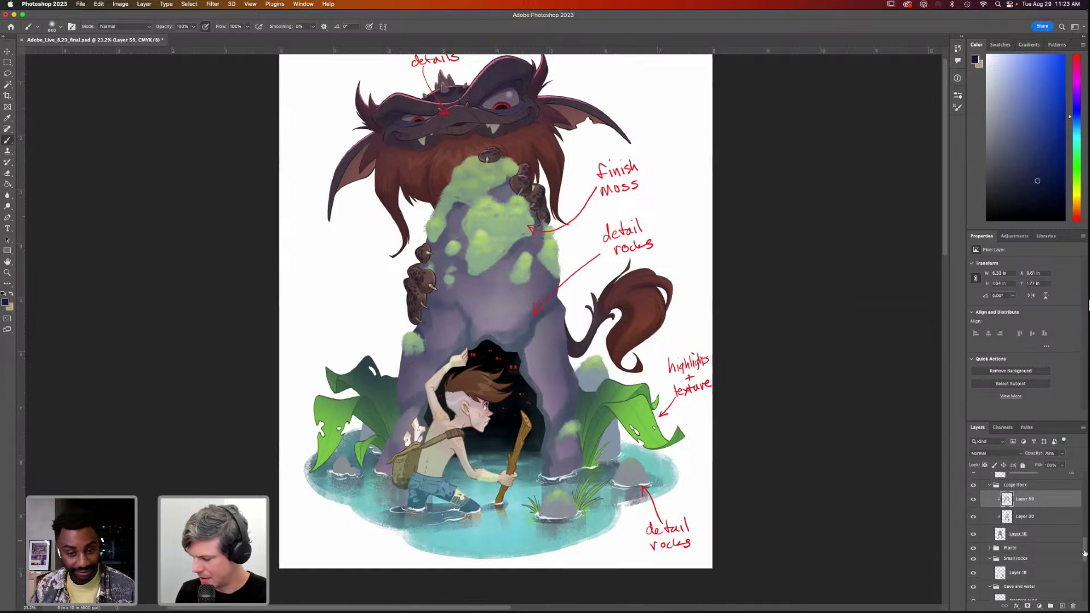
pyautogui.scroll(1, 1084, 553)
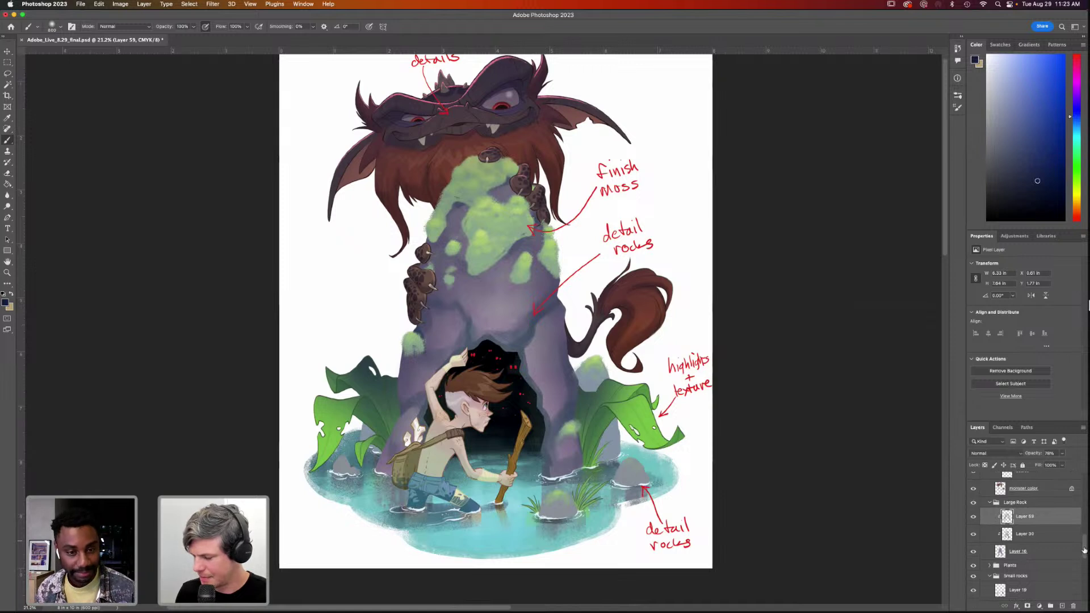
pyautogui.scroll(1, 1086, 544)
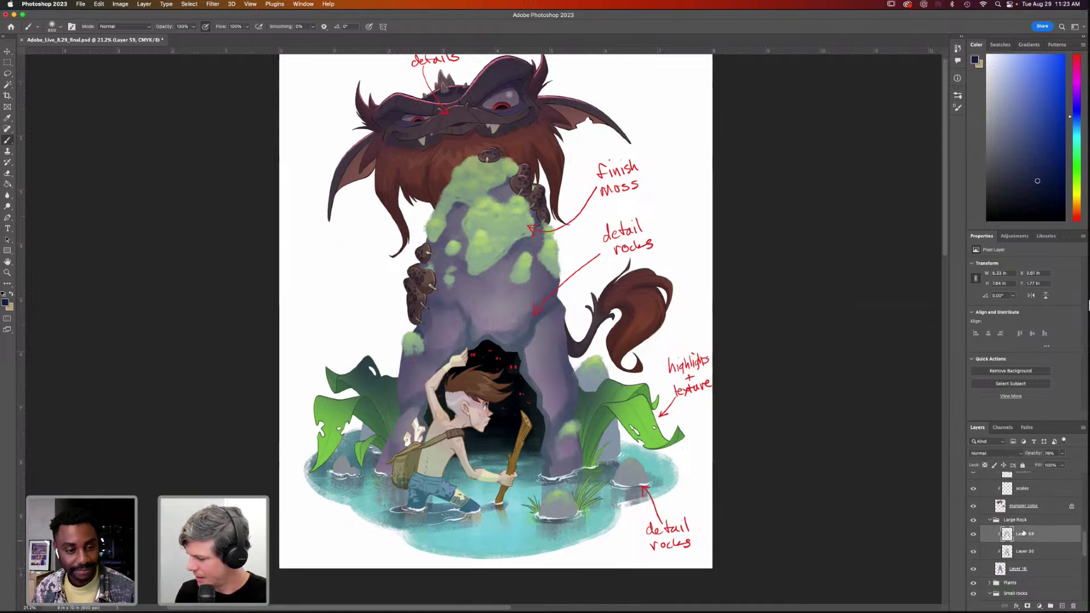
pyautogui.click(1045, 519)
pyautogui.scroll(10, 1085, 500)
pyautogui.scroll(2, 1086, 487)
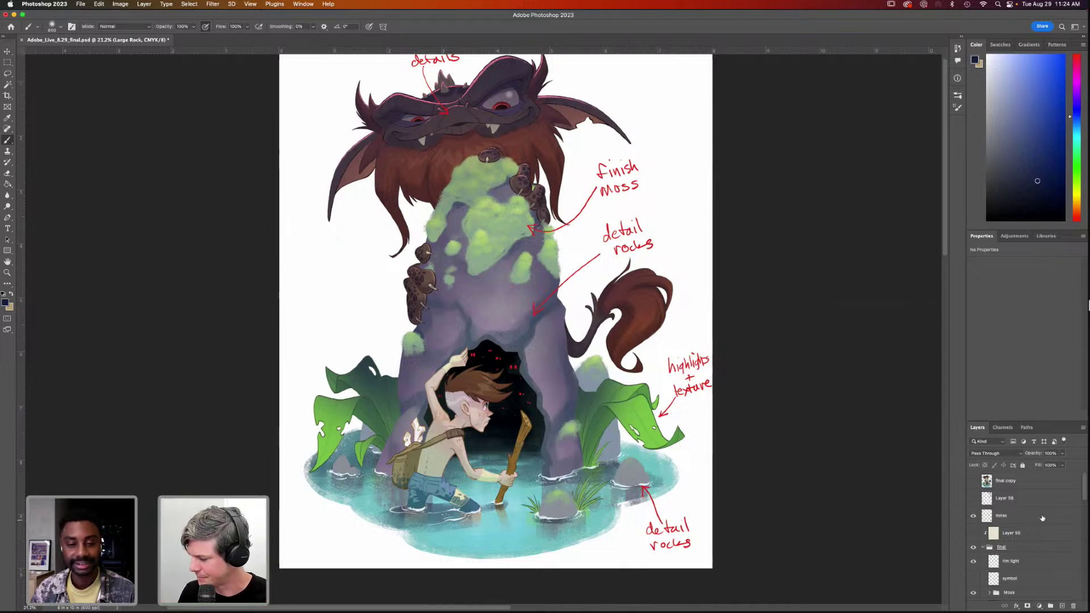
pyautogui.click(975, 516)
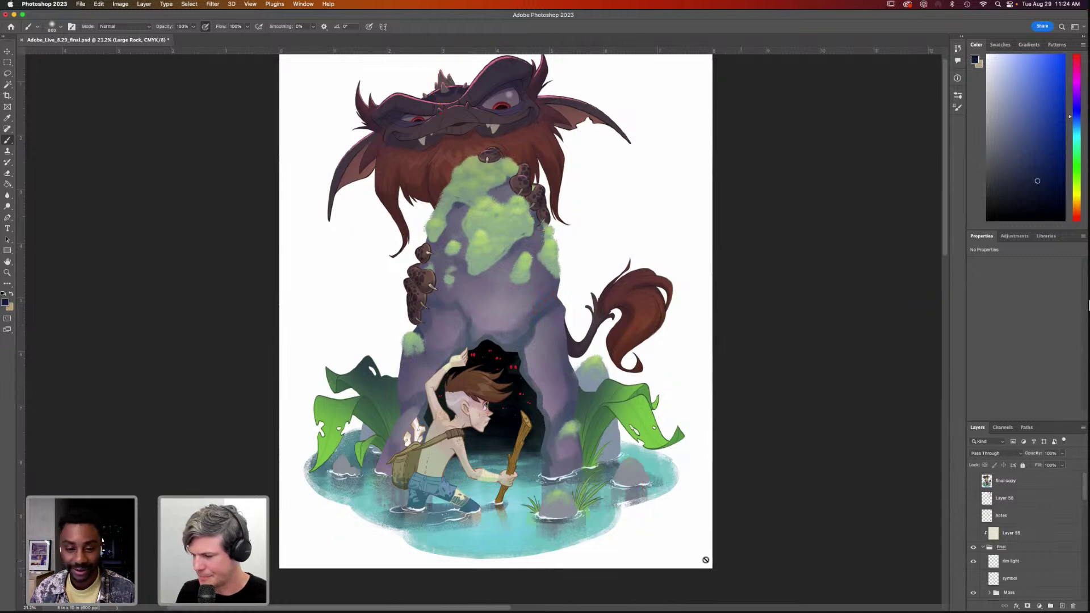
# Sample the muted green of the moss and select the moss base layer inside the Moss group, checking it by toggling its visibility
pyautogui.press('z')
pyautogui.moveTo(505, 283); pyautogui.dragTo(560, 519)
pyautogui.press('i')
pyautogui.click(492, 382)
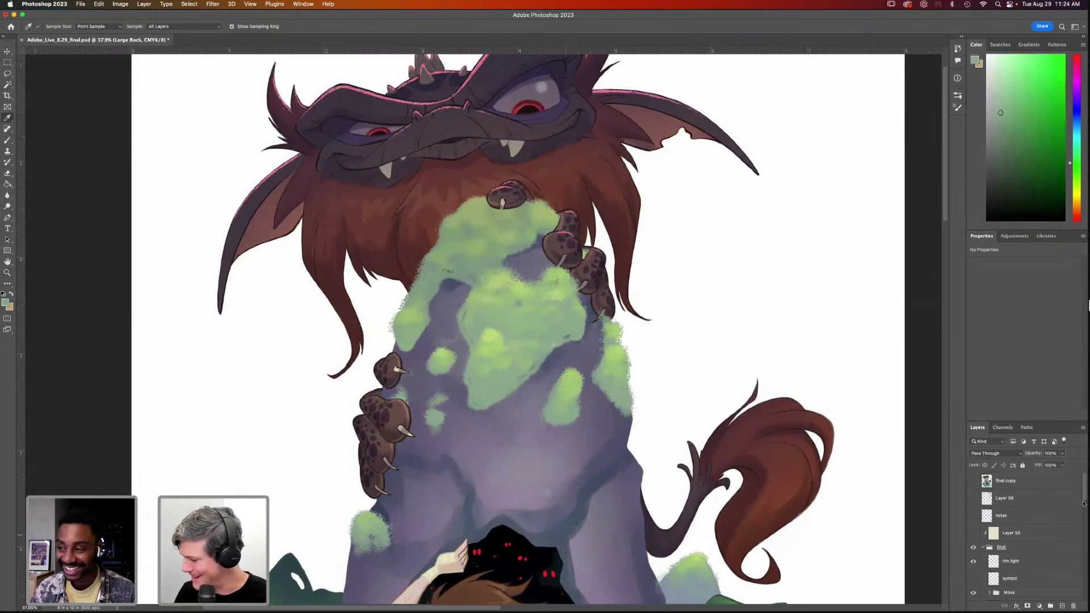
pyautogui.scroll(-5, 1022, 505)
pyautogui.click(989, 488)
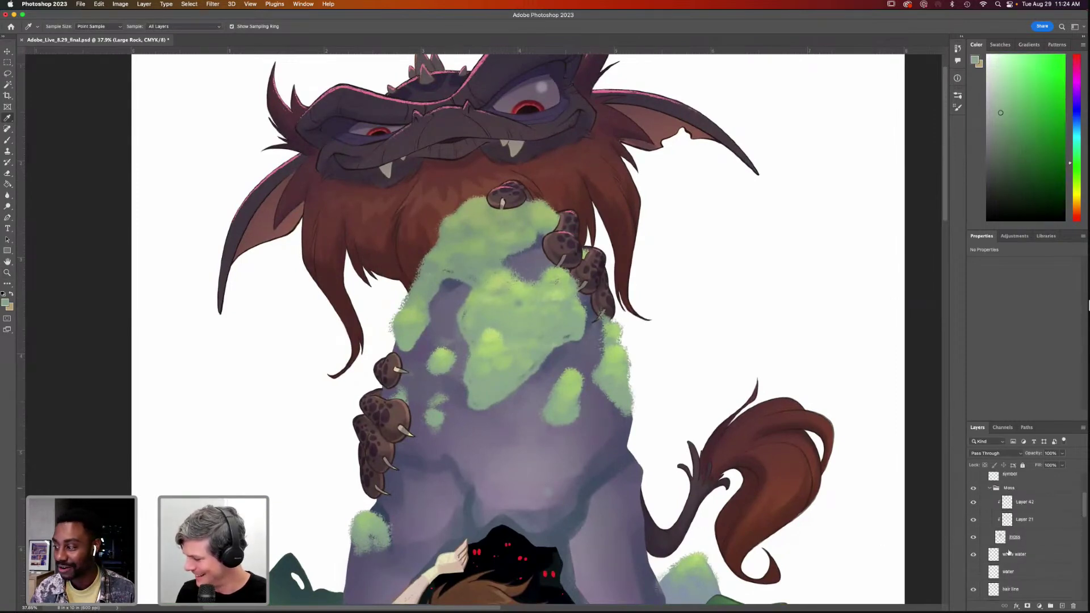
pyautogui.click(986, 537)
pyautogui.click(974, 537)
pyautogui.click(974, 538)
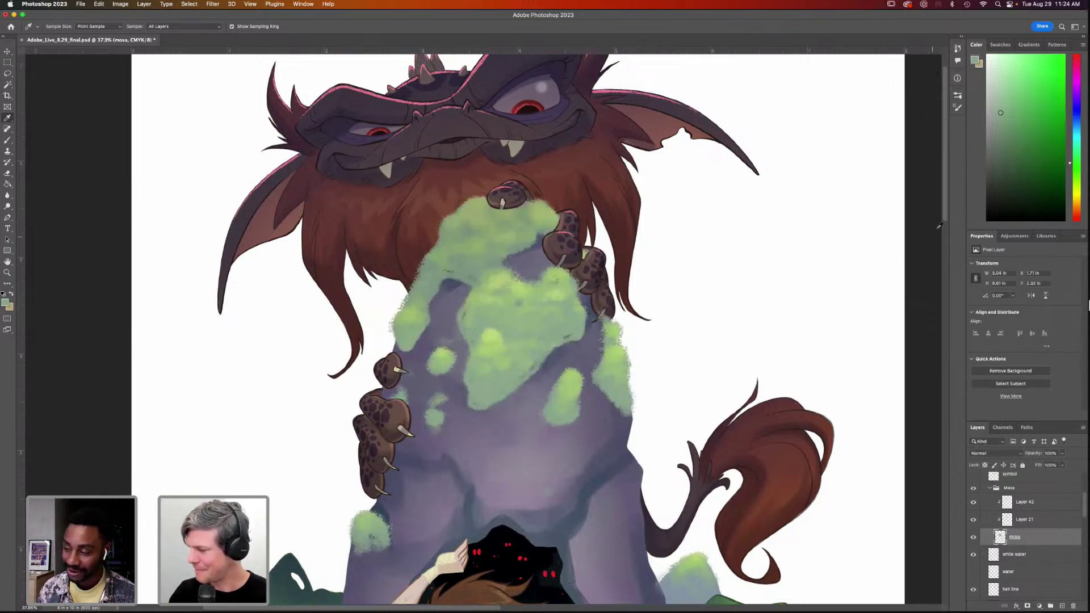
# Choose the Kyle's Ultimate Pastel Palooza brush for painting the moss
pyautogui.press('b')
pyautogui.press('F5')
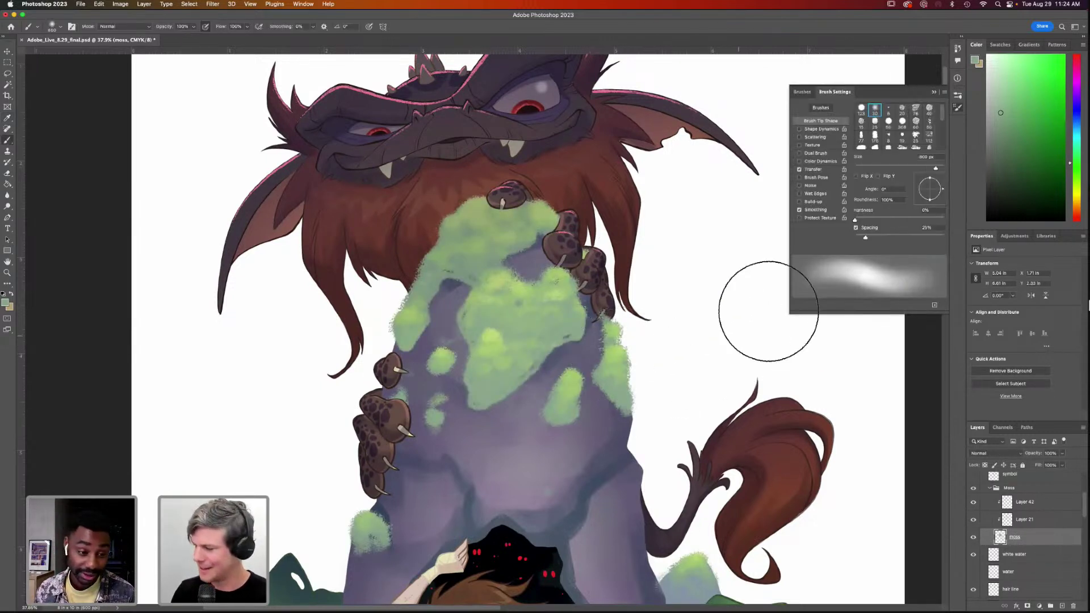
pyautogui.click(814, 236)
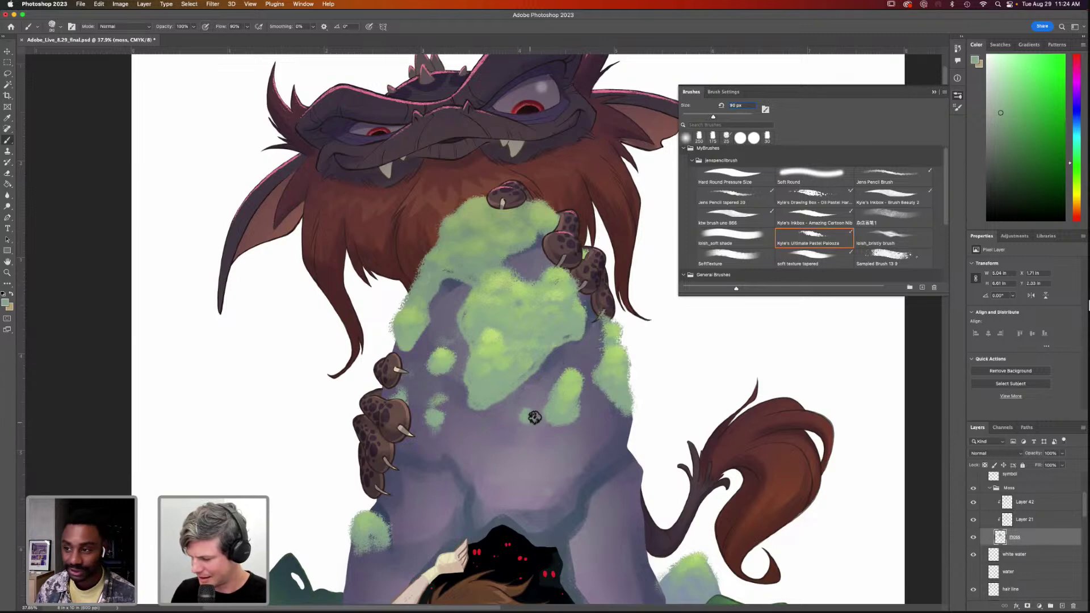
# Try painting a small moss patch beside the elongated clump below the central moss, enlarging the brush to about 175 px, and undo the strokes
pyautogui.moveTo(531, 442); pyautogui.dragTo(564, 394)
pyautogui.press('z')
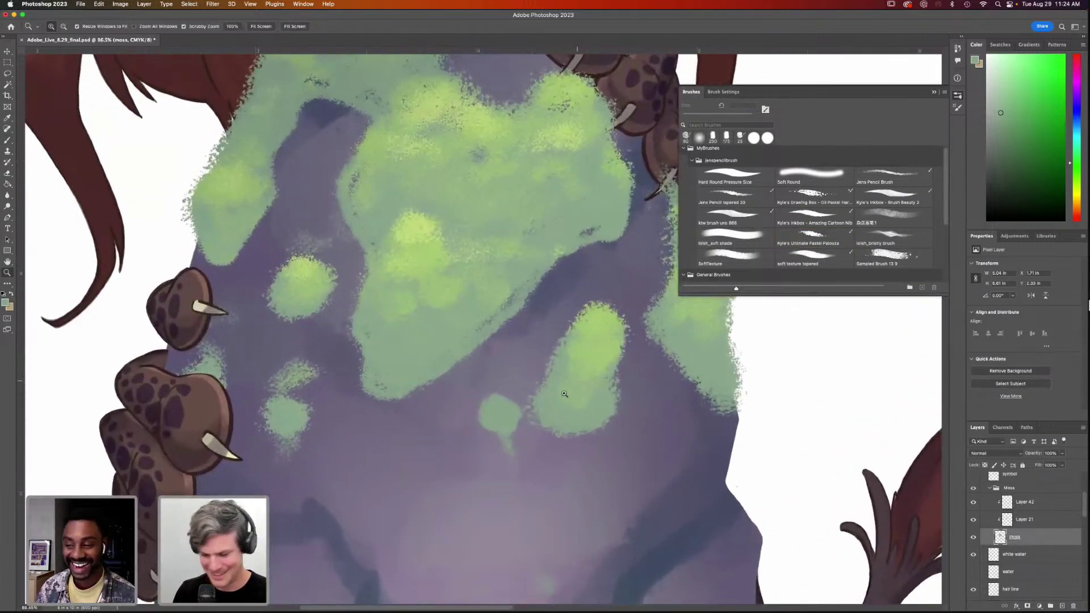
pyautogui.press('b')
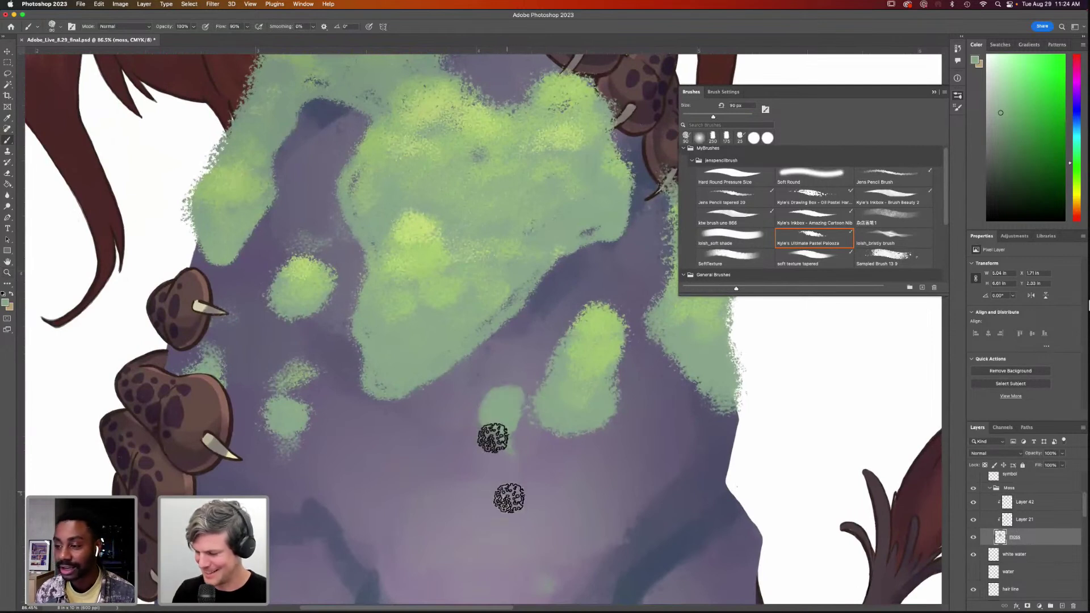
pyautogui.press(']')
pyautogui.press(']')
pyautogui.press(']')
pyautogui.press(']')
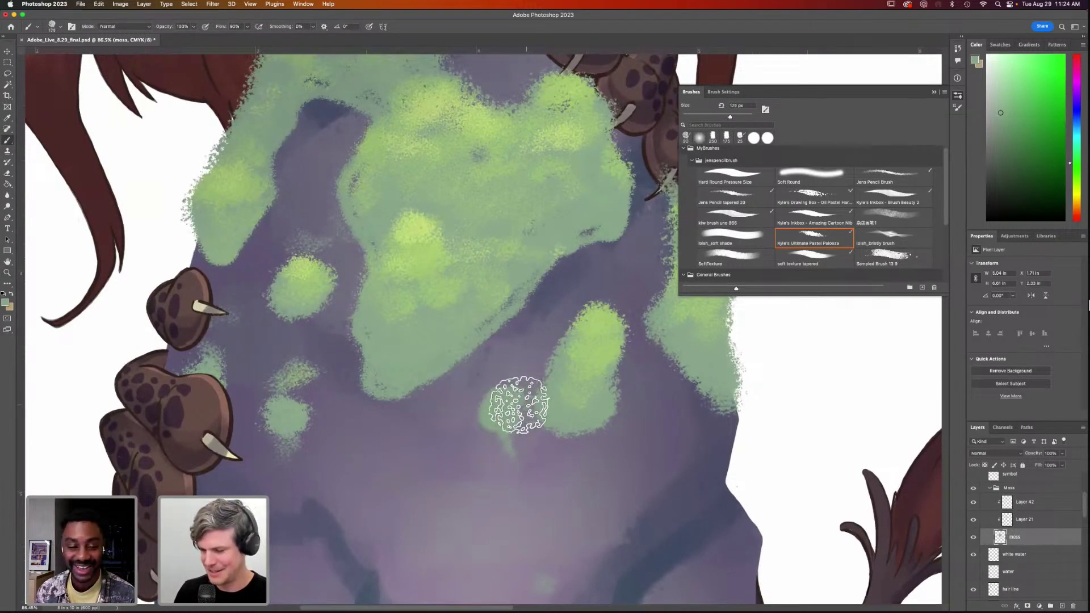
pyautogui.moveTo(475, 422); pyautogui.dragTo(487, 421)
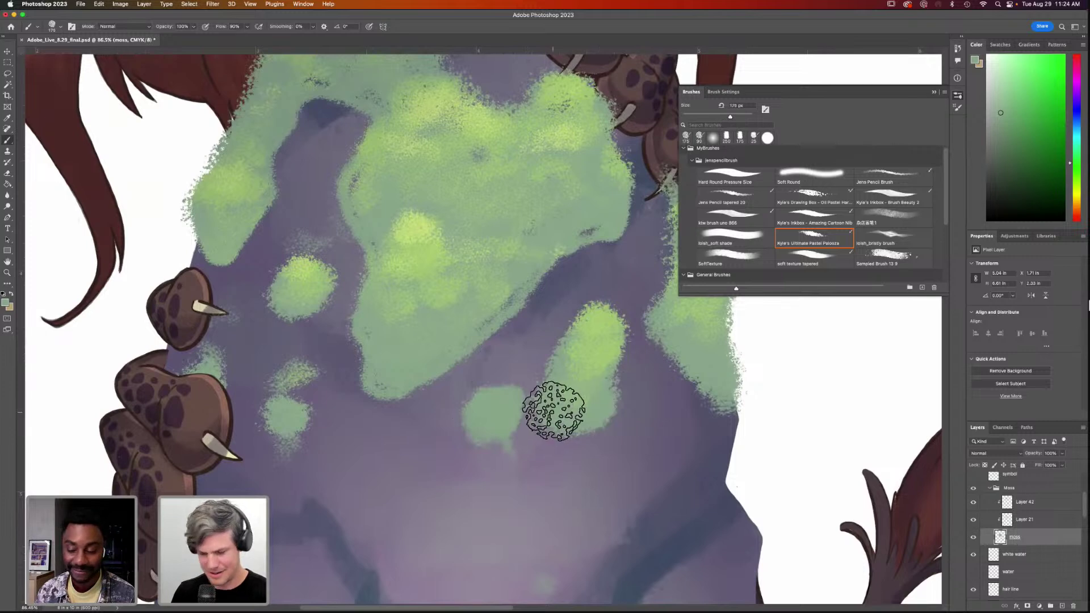
pyautogui.press('super+z')
pyautogui.press('super+z')
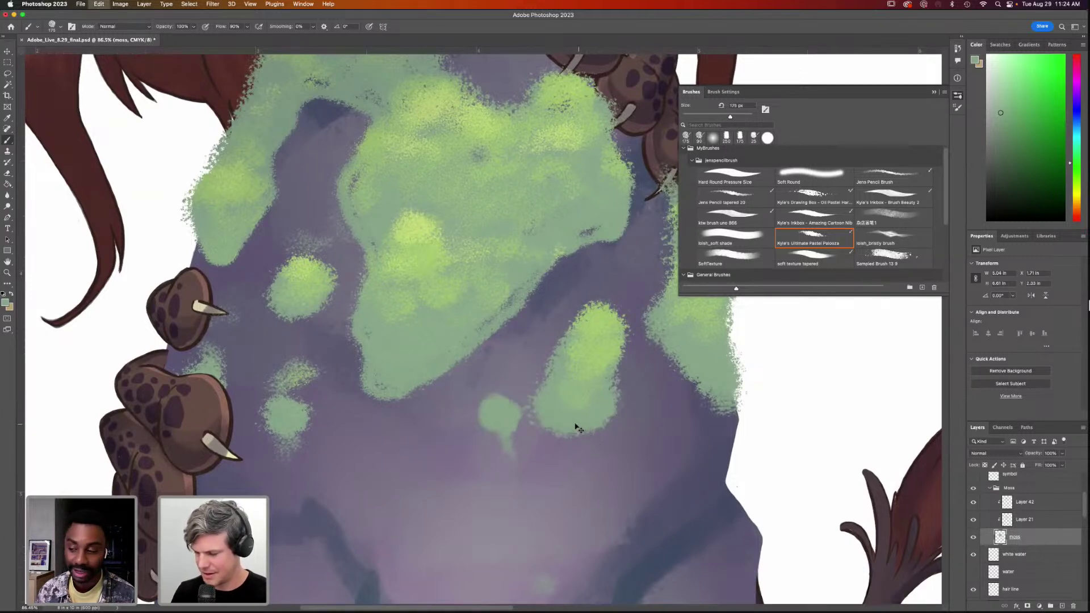
pyautogui.press('super+z')
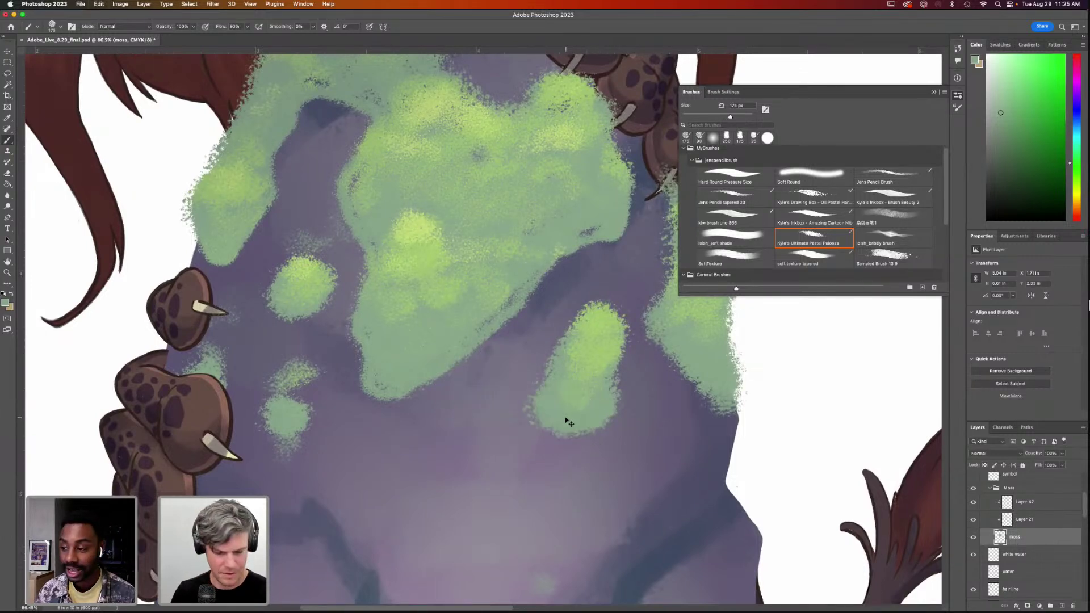
# Reduce the brush to about 45 px and extend the lower right edge of the central moss patch
pyautogui.press('super+minus')
pyautogui.press('super+minus')
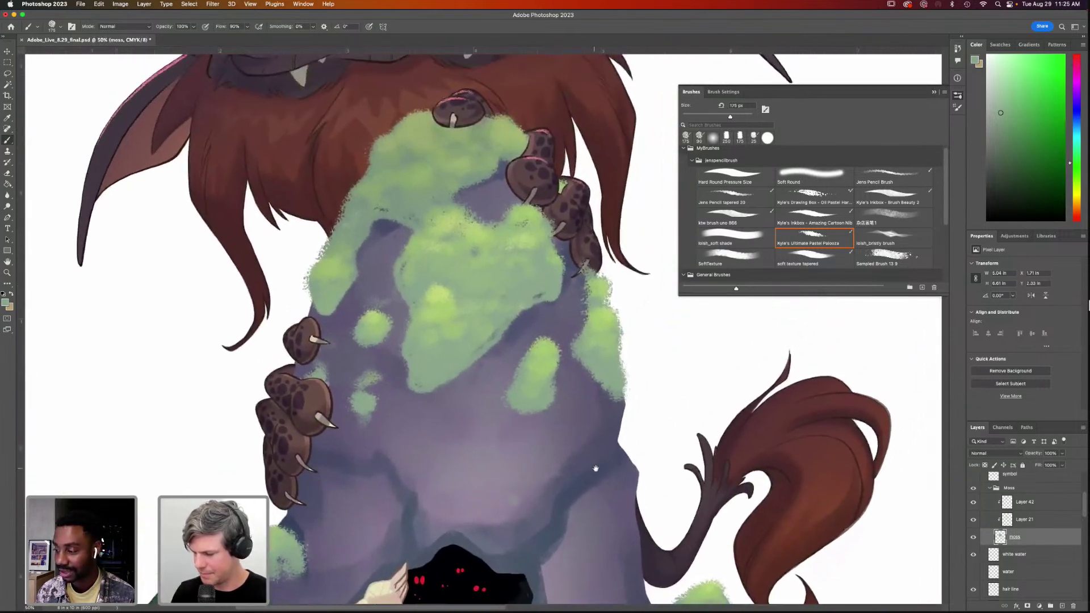
pyautogui.press('[')
pyautogui.press('[')
pyautogui.press('[')
pyautogui.press('[')
pyautogui.press('[')
pyautogui.press('[')
pyautogui.press('[')
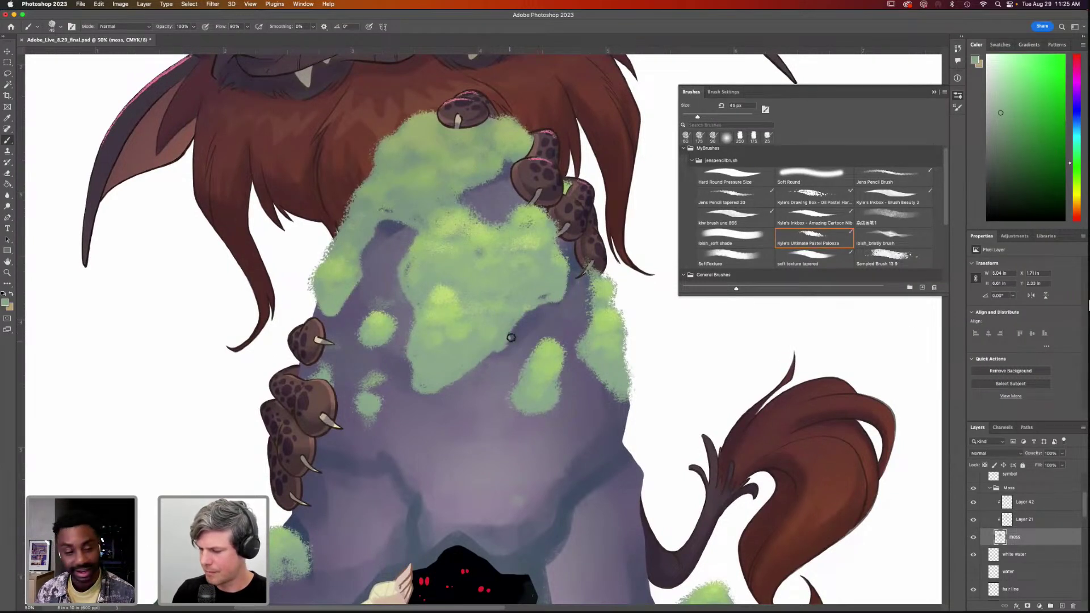
pyautogui.rightClick(511, 346)
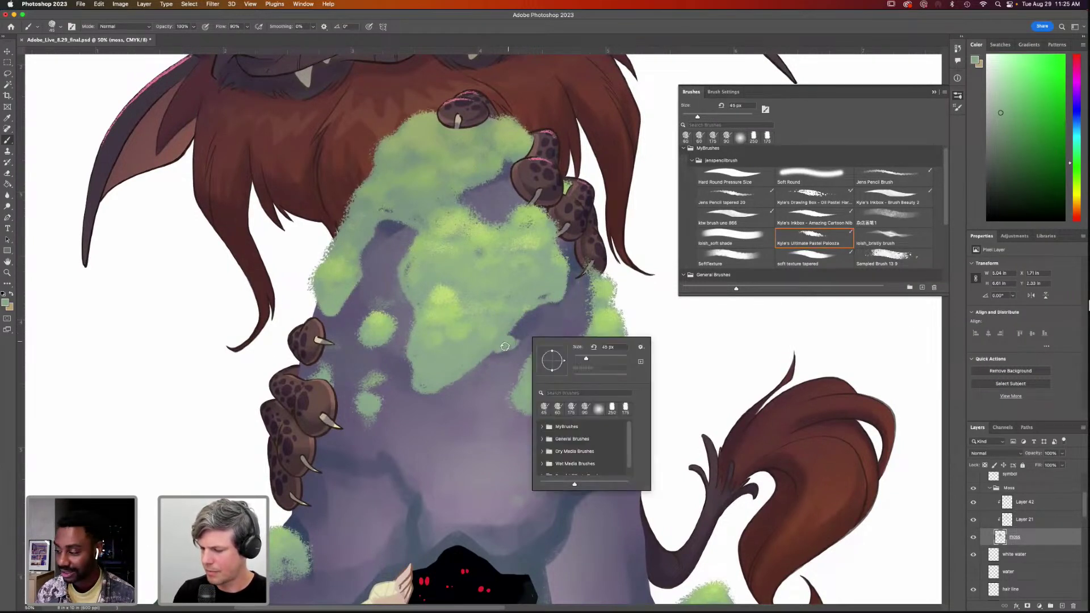
pyautogui.click(517, 334)
# Enlarge the brush to 150 px and paint moss clumps down the rock's left side, including one near the boy's bag
pyautogui.press(']')
pyautogui.press(']')
pyautogui.press(']')
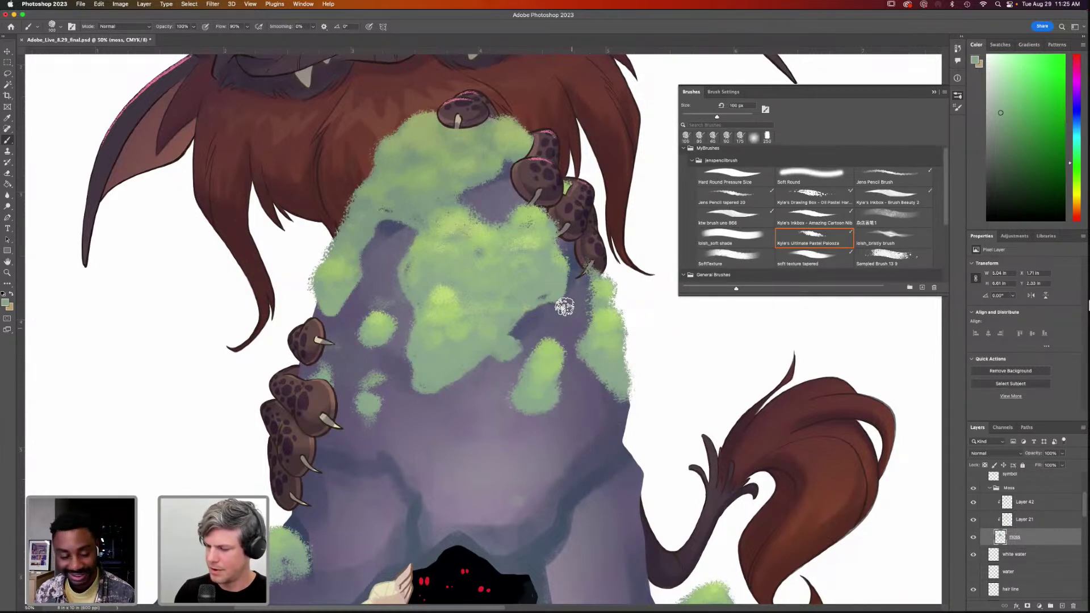
pyautogui.press(']')
pyautogui.press(']')
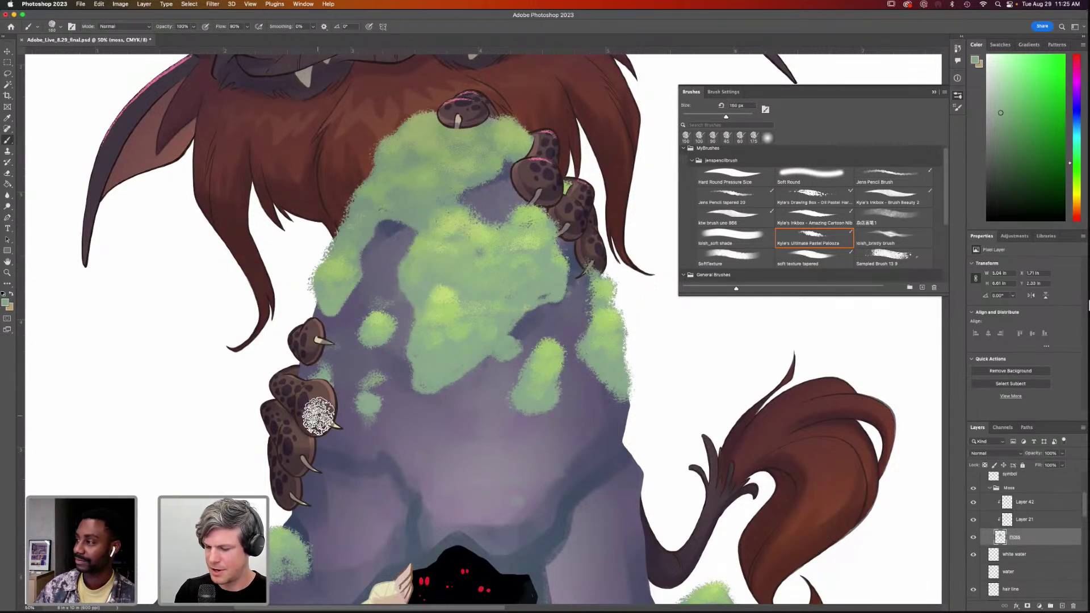
pyautogui.scroll(-3, 579, 390)
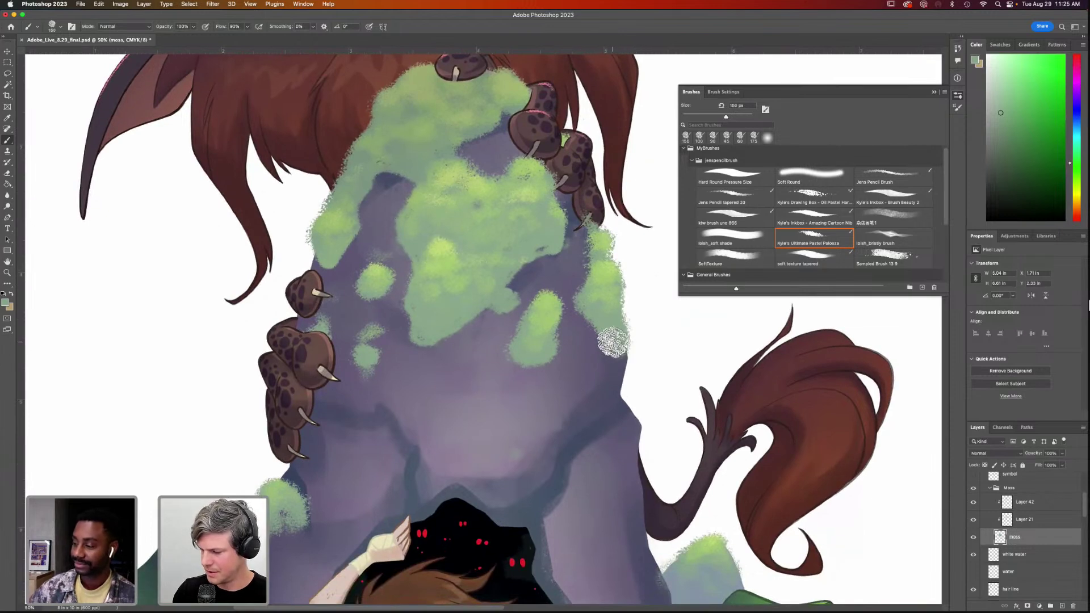
pyautogui.moveTo(601, 431); pyautogui.dragTo(645, 333)
pyautogui.moveTo(374, 400)
pyautogui.mouseDown()
pyautogui.moveTo(360, 422)
pyautogui.moveTo(371, 437)
pyautogui.moveTo(391, 437)
pyautogui.moveTo(383, 470)
pyautogui.mouseUp()
pyautogui.scroll(-5, 383, 471)
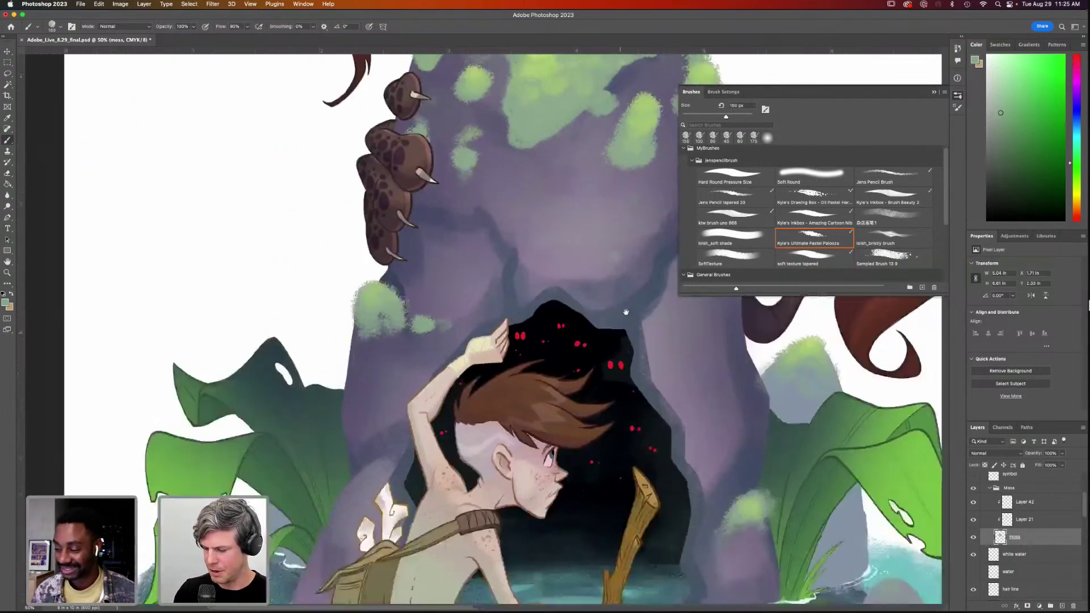
pyautogui.moveTo(371, 427)
pyautogui.mouseDown()
pyautogui.moveTo(393, 401)
pyautogui.moveTo(380, 429)
pyautogui.moveTo(365, 428)
pyautogui.moveTo(399, 398)
pyautogui.moveTo(374, 437)
pyautogui.mouseUp()
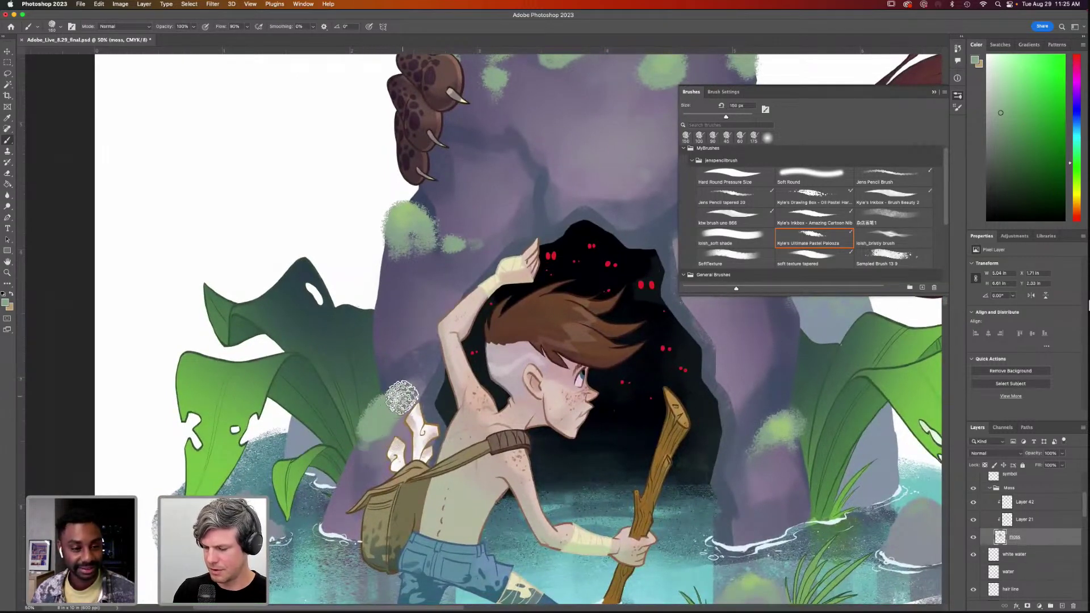
# Paint moss clumps along the rock's right edge and beside the cave opening above the large leaf
pyautogui.hscroll(5, 426, 480)
pyautogui.moveTo(519, 190)
pyautogui.mouseDown()
pyautogui.moveTo(503, 207)
pyautogui.moveTo(543, 184)
pyautogui.moveTo(539, 220)
pyautogui.moveTo(526, 210)
pyautogui.moveTo(540, 184)
pyautogui.moveTo(498, 204)
pyautogui.moveTo(541, 168)
pyautogui.moveTo(498, 209)
pyautogui.moveTo(536, 221)
pyautogui.moveTo(517, 238)
pyautogui.moveTo(533, 264)
pyautogui.moveTo(542, 249)
pyautogui.moveTo(548, 257)
pyautogui.moveTo(550, 336)
pyautogui.moveTo(572, 347)
pyautogui.moveTo(545, 341)
pyautogui.moveTo(528, 367)
pyautogui.moveTo(536, 373)
pyautogui.moveTo(517, 346)
pyautogui.moveTo(536, 379)
pyautogui.moveTo(561, 367)
pyautogui.moveTo(526, 389)
pyautogui.moveTo(528, 339)
pyautogui.mouseUp()
pyautogui.moveTo(554, 206)
pyautogui.mouseDown()
pyautogui.moveTo(530, 218)
pyautogui.moveTo(544, 242)
pyautogui.moveTo(542, 207)
pyautogui.moveTo(535, 254)
pyautogui.moveTo(540, 189)
pyautogui.moveTo(527, 221)
pyautogui.moveTo(544, 175)
pyautogui.moveTo(512, 212)
pyautogui.moveTo(541, 195)
pyautogui.moveTo(524, 223)
pyautogui.mouseUp()
pyautogui.scroll(6, 665, 368)
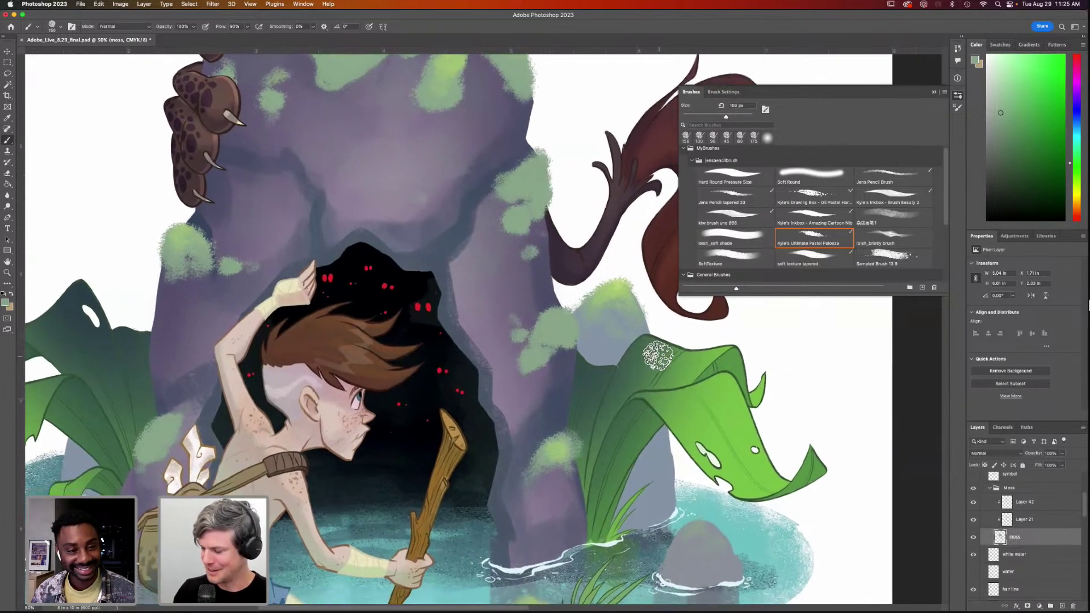
# Compare the moss highlights by toggling Layer 42 and Layer 21, and leave both clipped layers hidden
pyautogui.scroll(5, 592, 421)
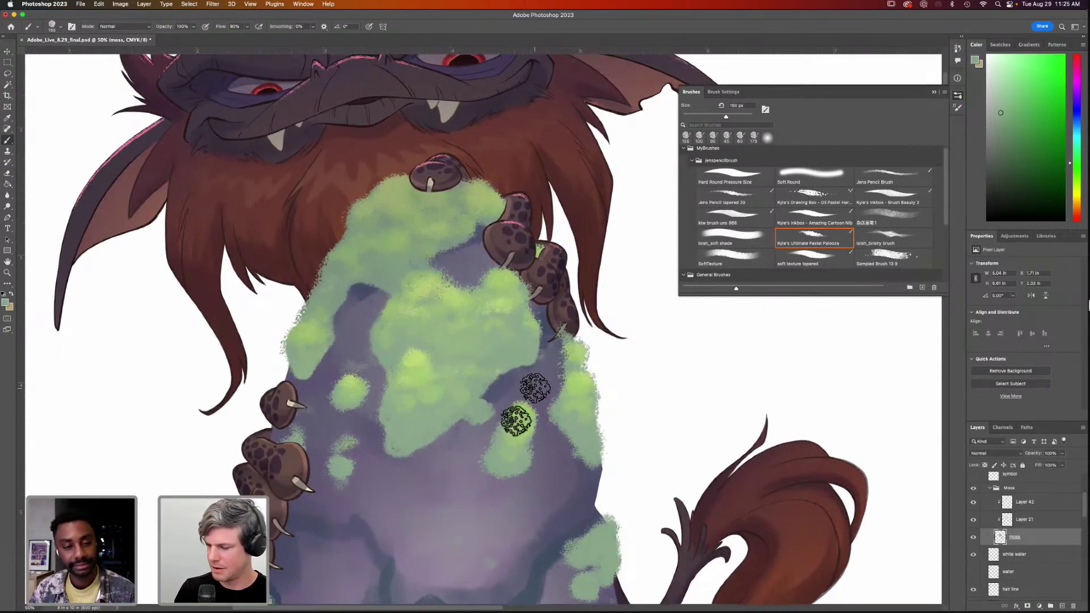
pyautogui.scroll(-2, 553, 357)
pyautogui.scroll(1, 553, 357)
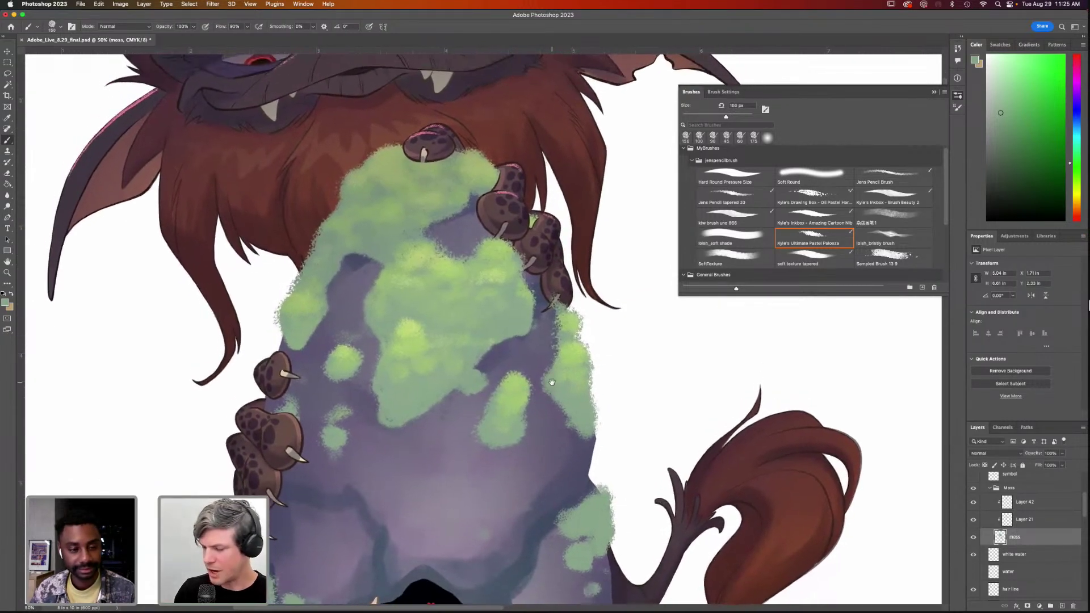
pyautogui.click(973, 504)
pyautogui.click(974, 503)
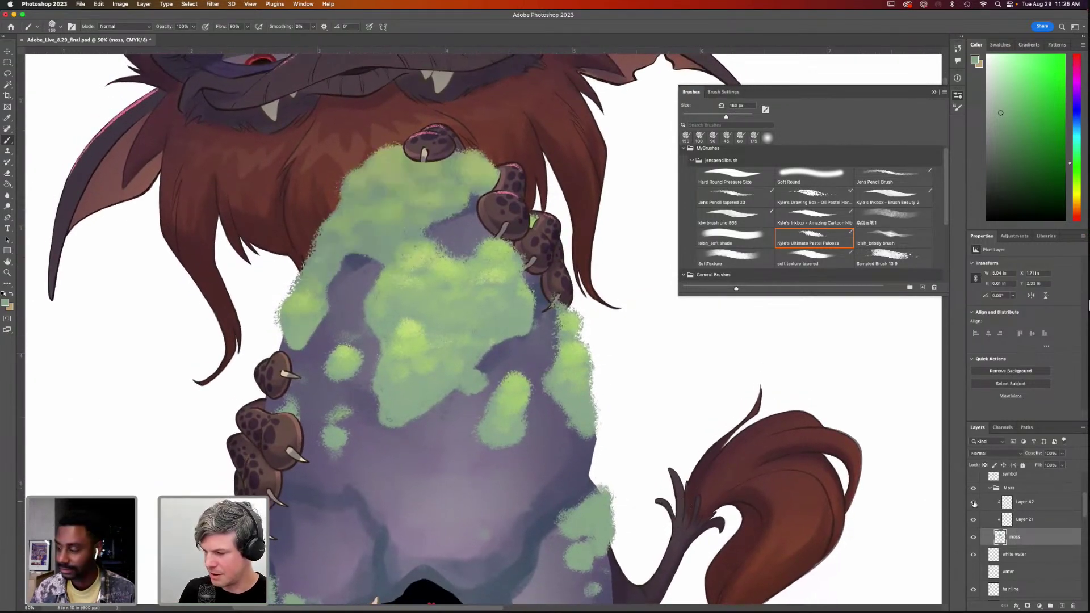
pyautogui.click(973, 504)
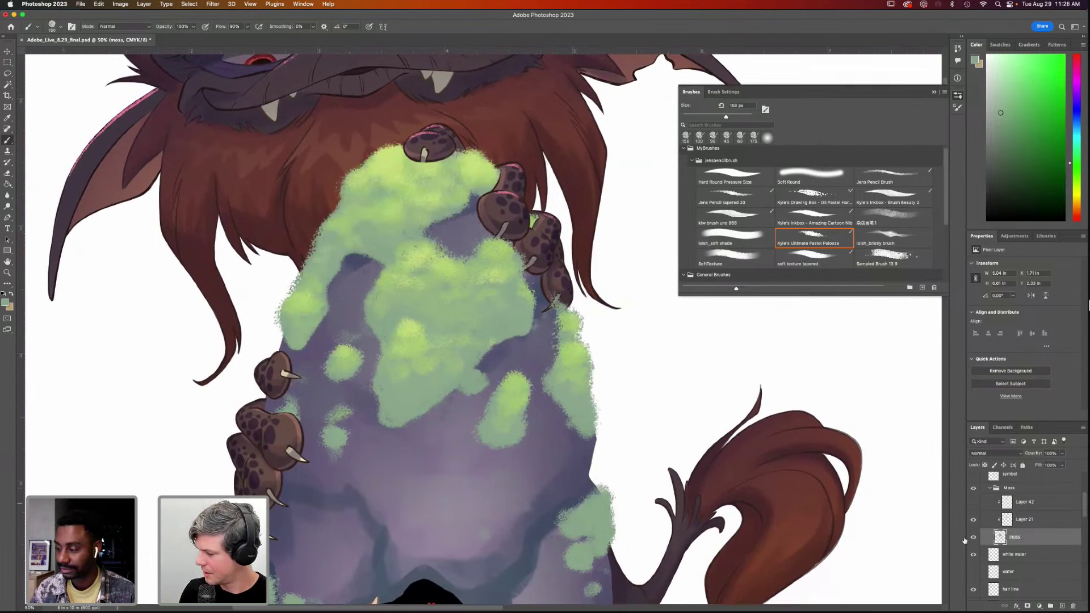
pyautogui.click(975, 521)
pyautogui.click(974, 520)
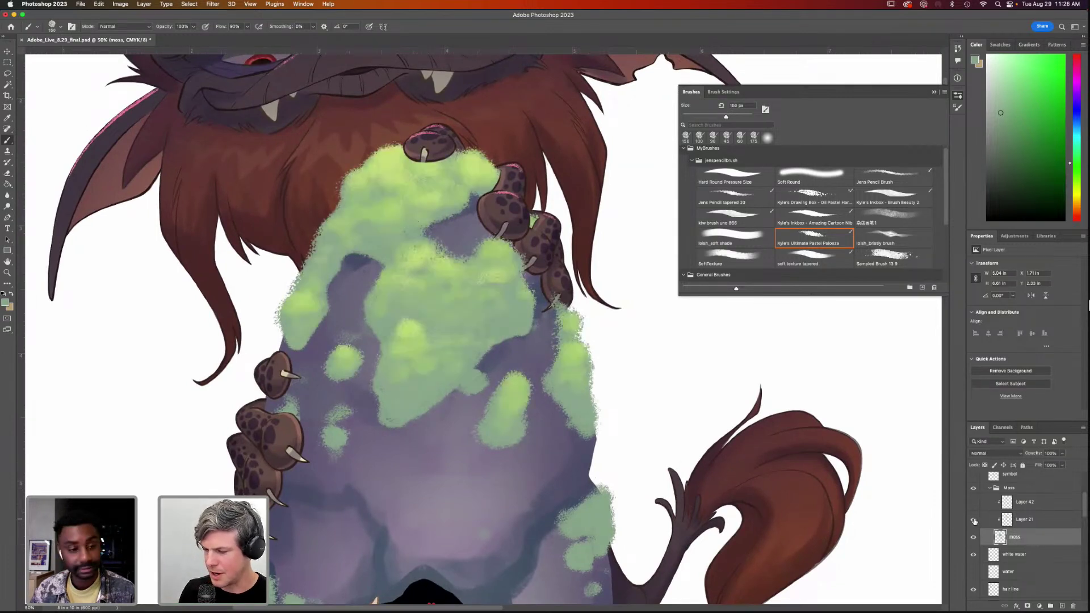
pyautogui.click(975, 521)
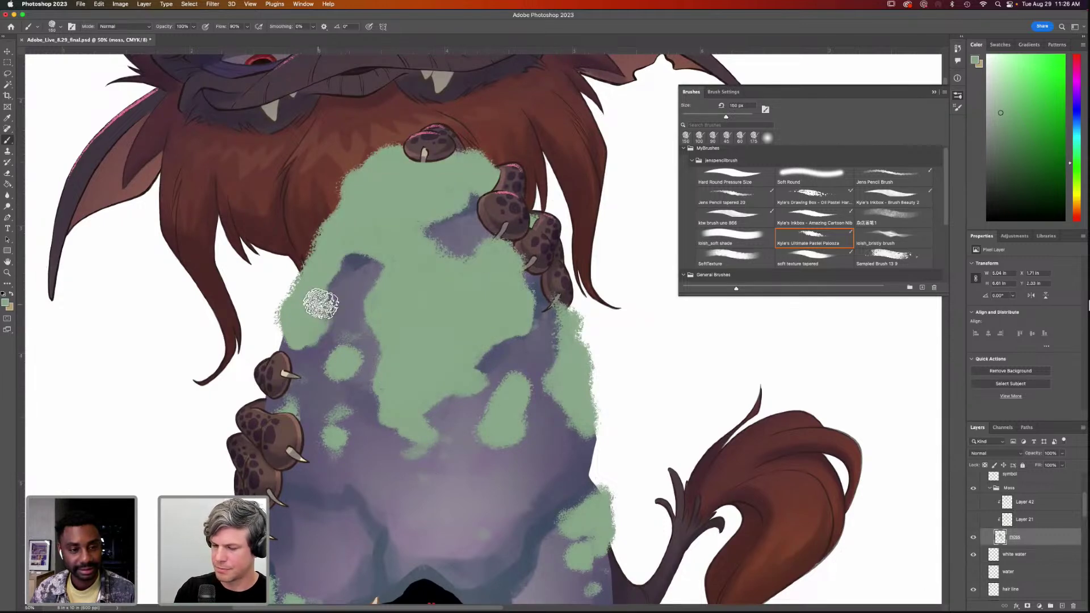
# Add small flat green moss spots on the rock above the cave, fit the whole illustration in view and put away the brush presets
pyautogui.moveTo(472, 401); pyautogui.dragTo(478, 265)
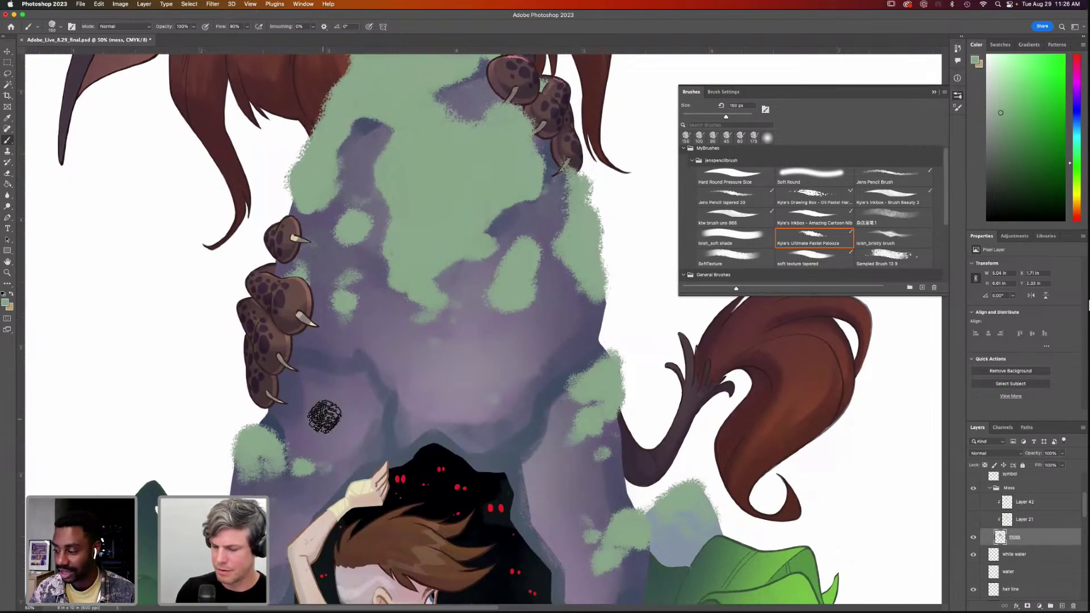
pyautogui.moveTo(336, 380); pyautogui.dragTo(347, 379)
pyautogui.moveTo(550, 441)
pyautogui.mouseDown()
pyautogui.moveTo(557, 491)
pyautogui.moveTo(538, 486)
pyautogui.mouseUp()
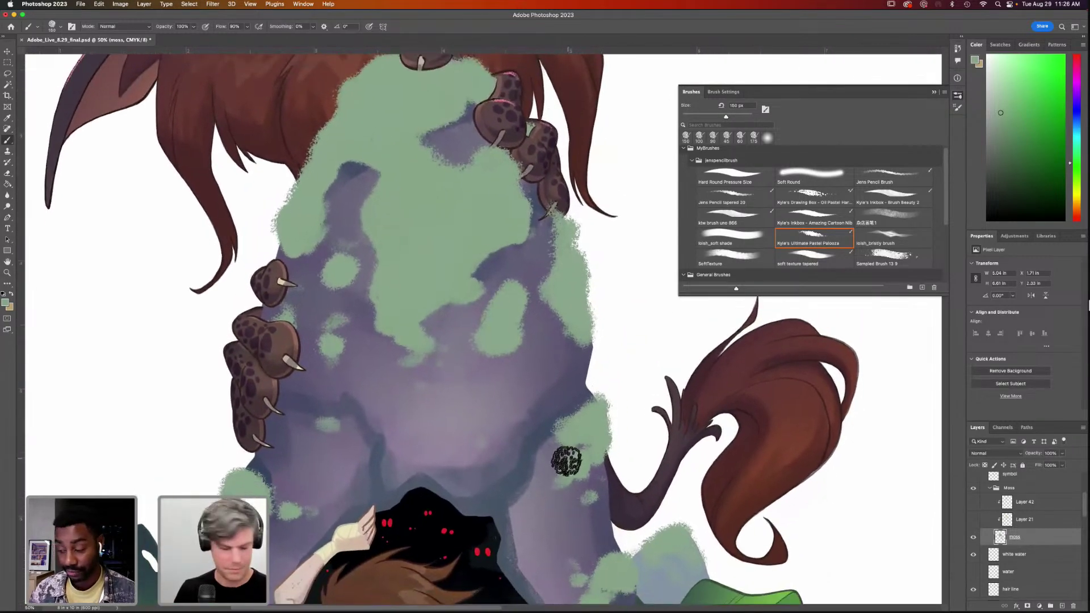
pyautogui.press('super+0')
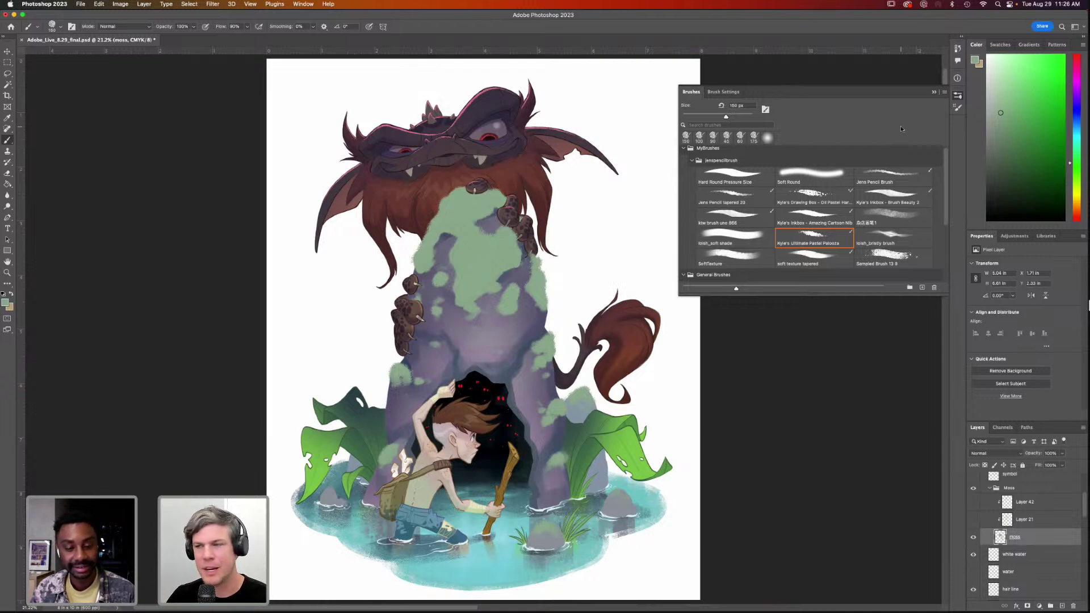
pyautogui.click(958, 95)
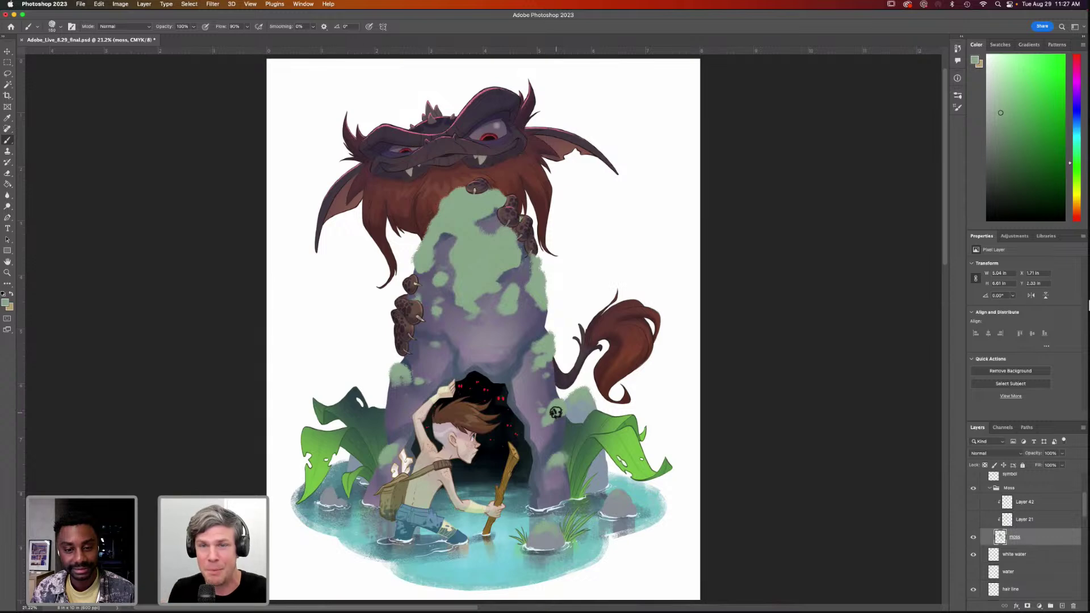
# Show Layer 21 again, sample a bright green from its highlights and dab it onto the moss clump at the rock's right edge
pyautogui.press('z')
pyautogui.moveTo(556, 412); pyautogui.dragTo(581, 406)
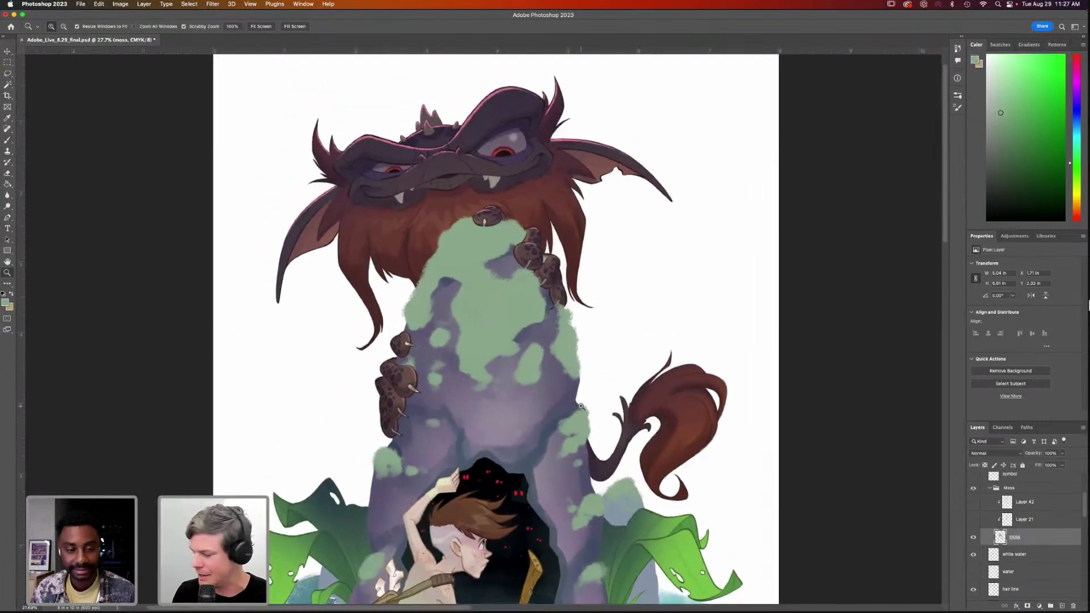
pyautogui.click(973, 520)
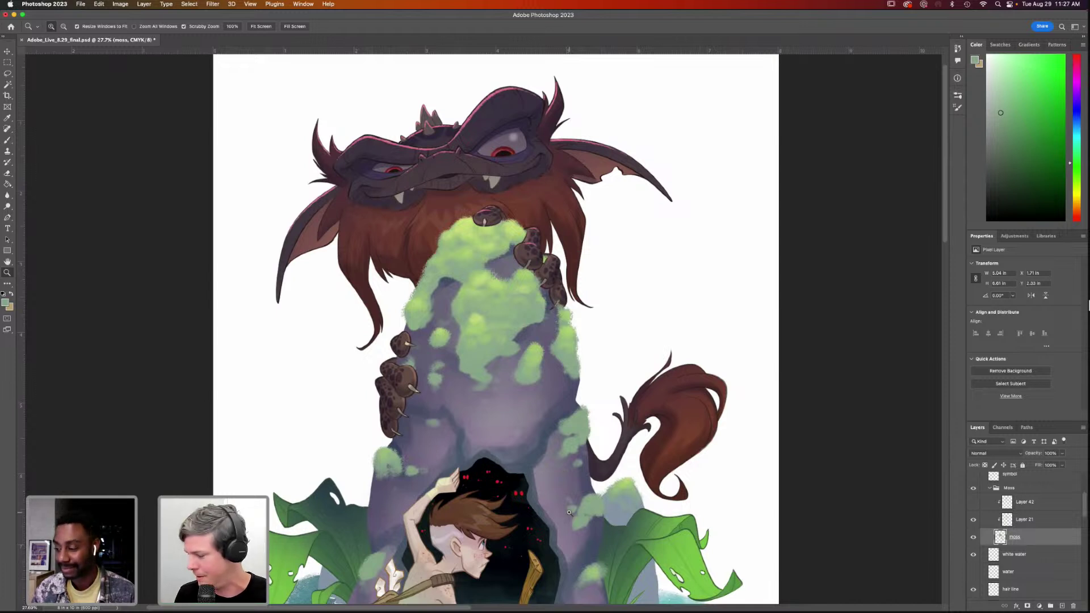
pyautogui.press('i')
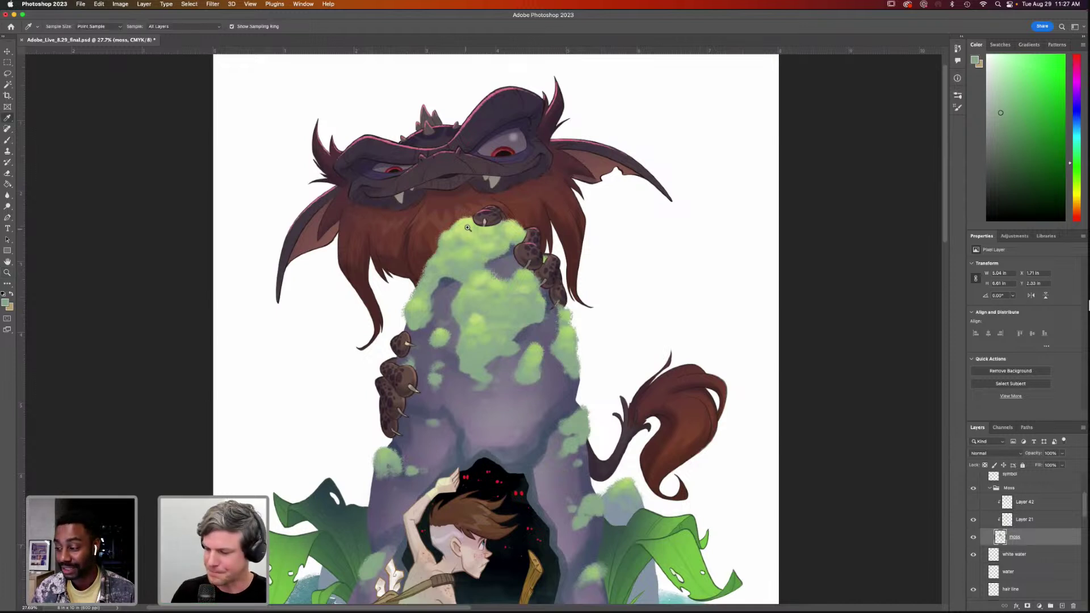
pyautogui.click(464, 222)
pyautogui.click(483, 338)
pyautogui.press('b')
pyautogui.press('[')
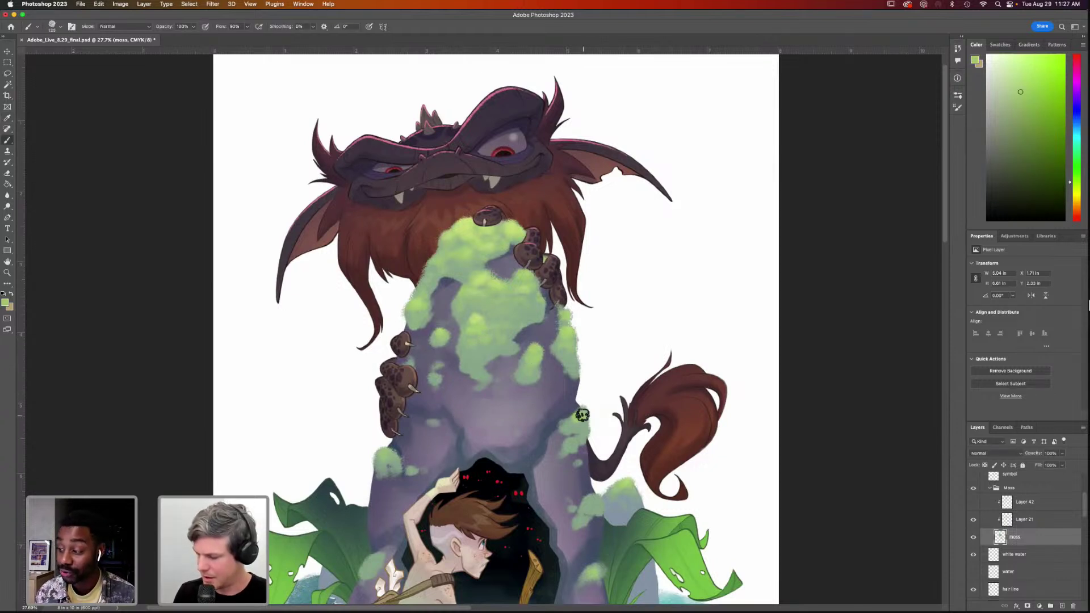
pyautogui.click(583, 418)
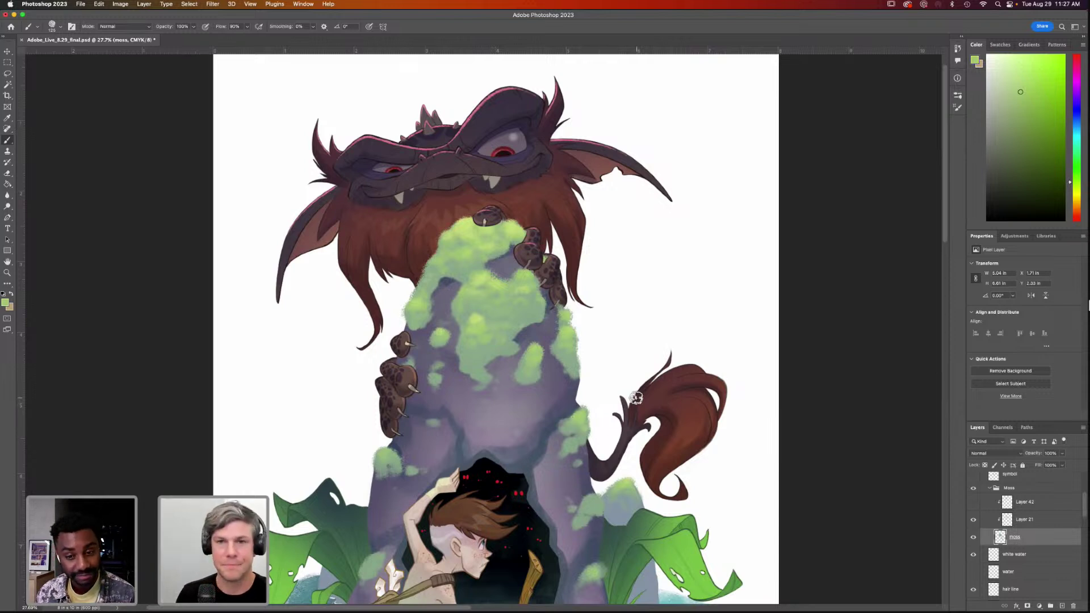
# Enlarge the brush and add a small light green moss patch beside the monster's claws on the rock's left edge
pyautogui.scroll(-2, 618, 403)
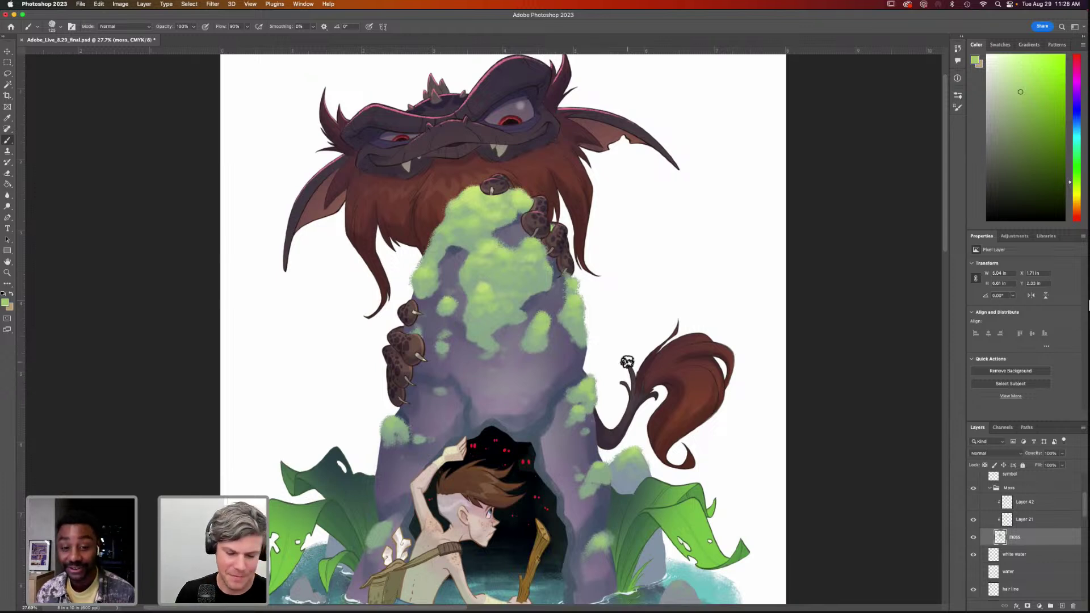
pyautogui.press(']')
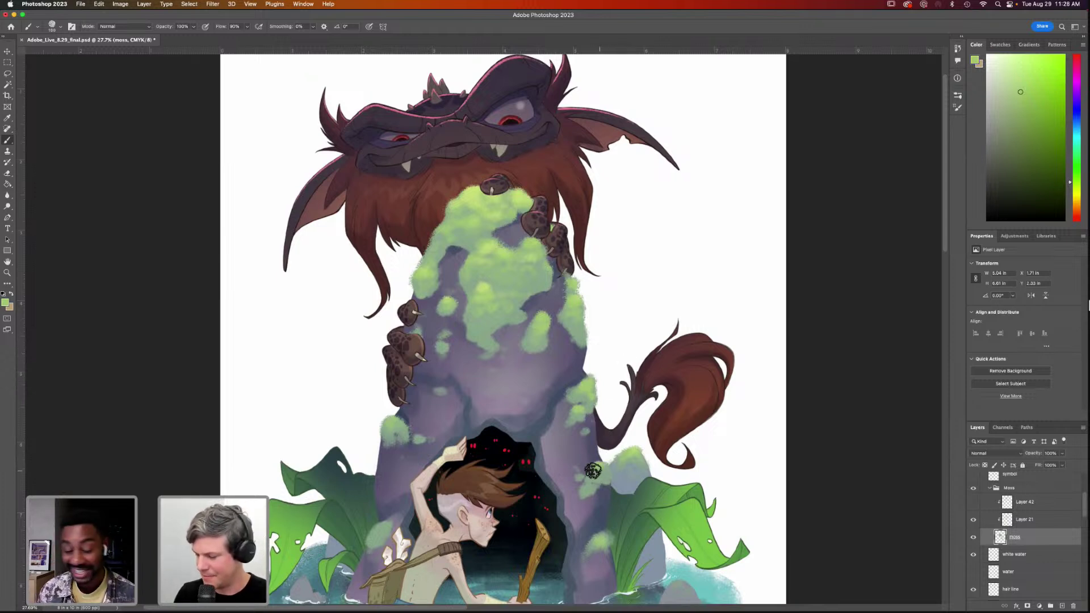
pyautogui.press('z')
pyautogui.moveTo(575, 440)
pyautogui.mouseDown()
pyautogui.moveTo(615, 446)
pyautogui.moveTo(637, 374)
pyautogui.mouseUp()
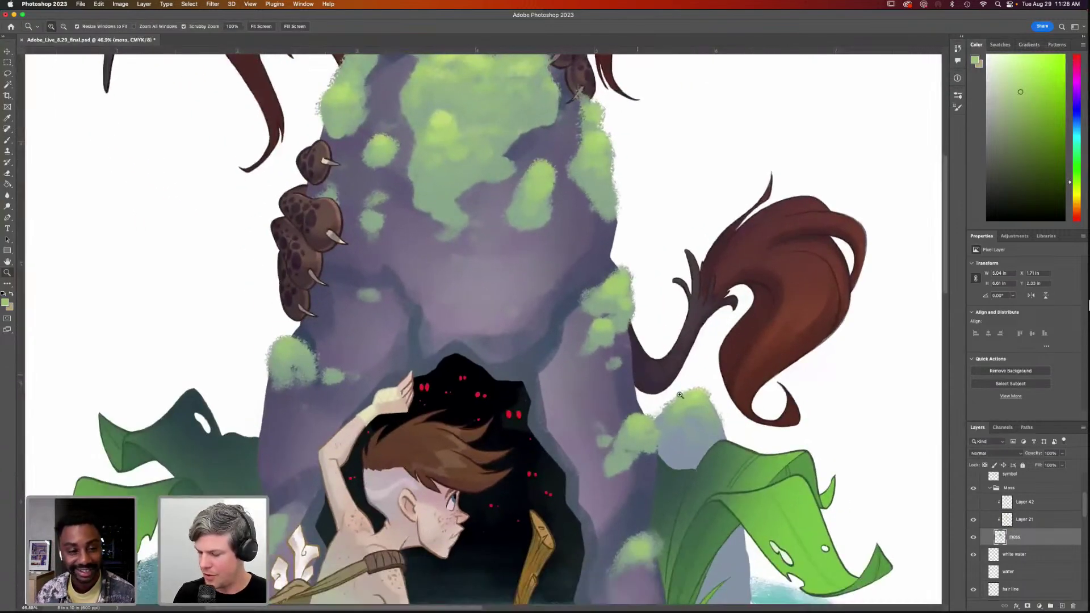
pyautogui.press('b')
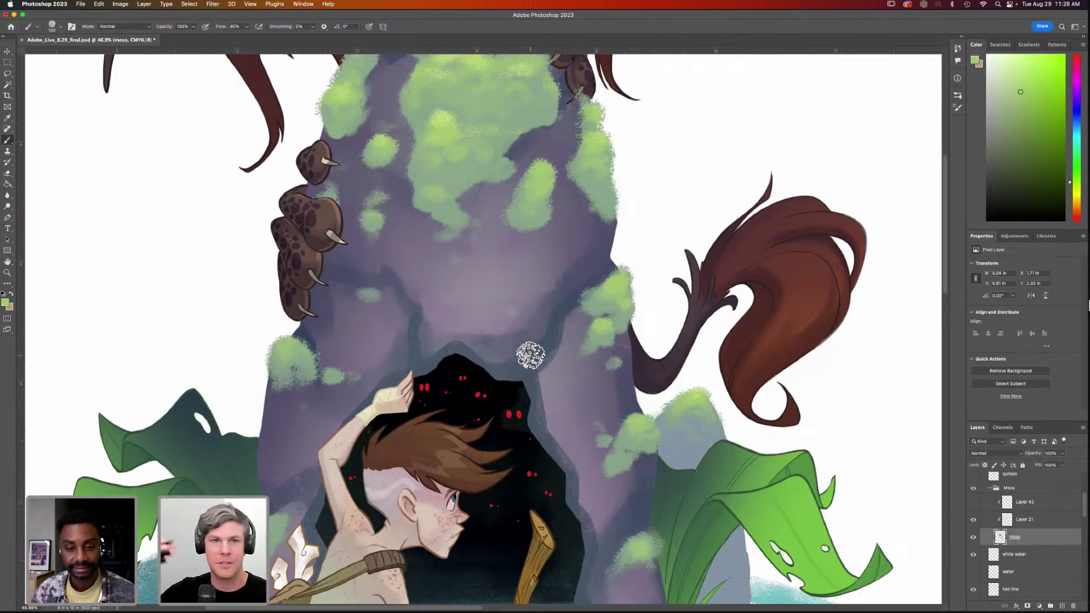
pyautogui.scroll(-4, 454, 363)
pyautogui.hscroll(-5, 454, 363)
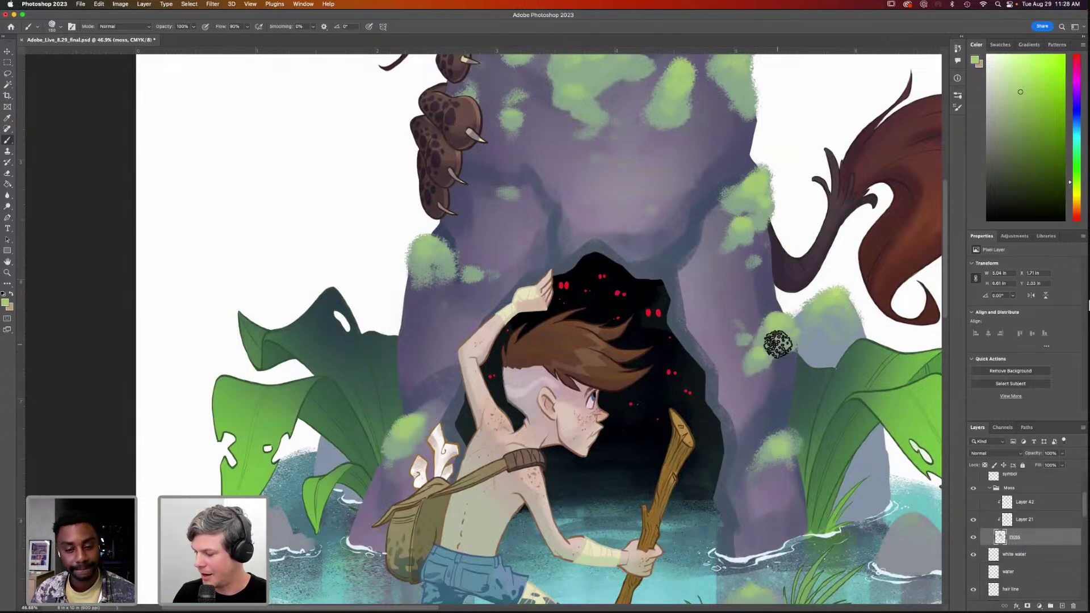
pyautogui.scroll(8, 789, 436)
pyautogui.hscroll(4, 790, 436)
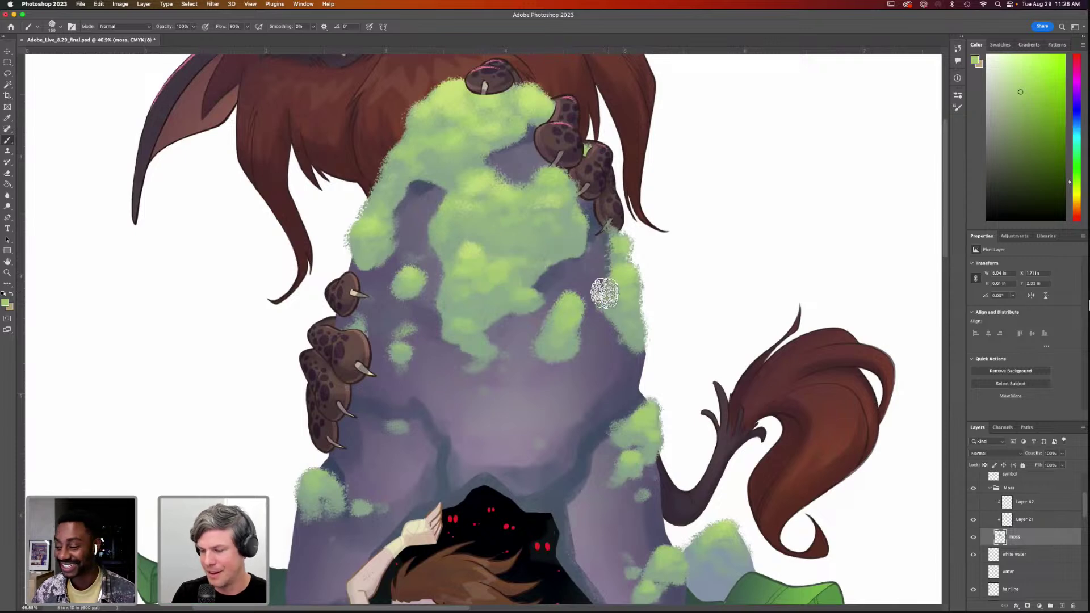
pyautogui.scroll(3, 610, 273)
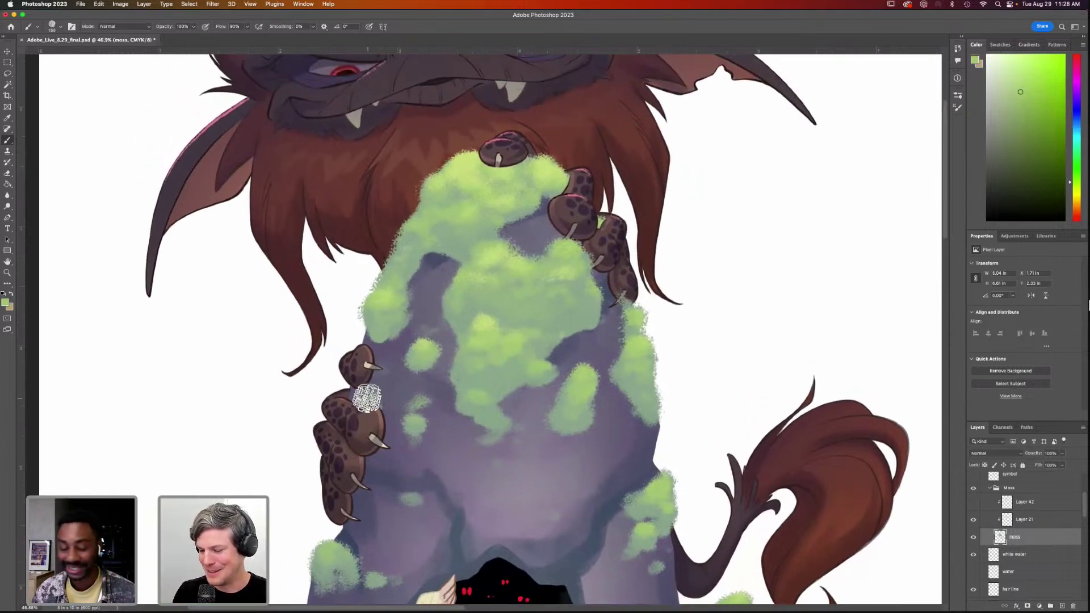
pyautogui.scroll(-3, 462, 450)
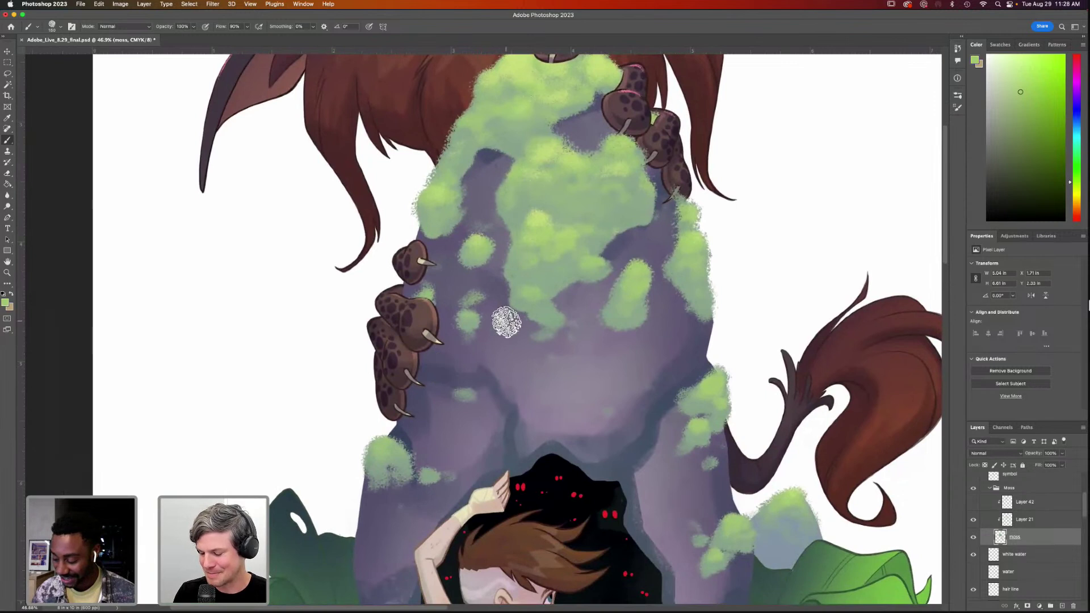
pyautogui.moveTo(414, 358)
pyautogui.mouseDown()
pyautogui.moveTo(425, 385)
pyautogui.moveTo(433, 365)
pyautogui.mouseUp()
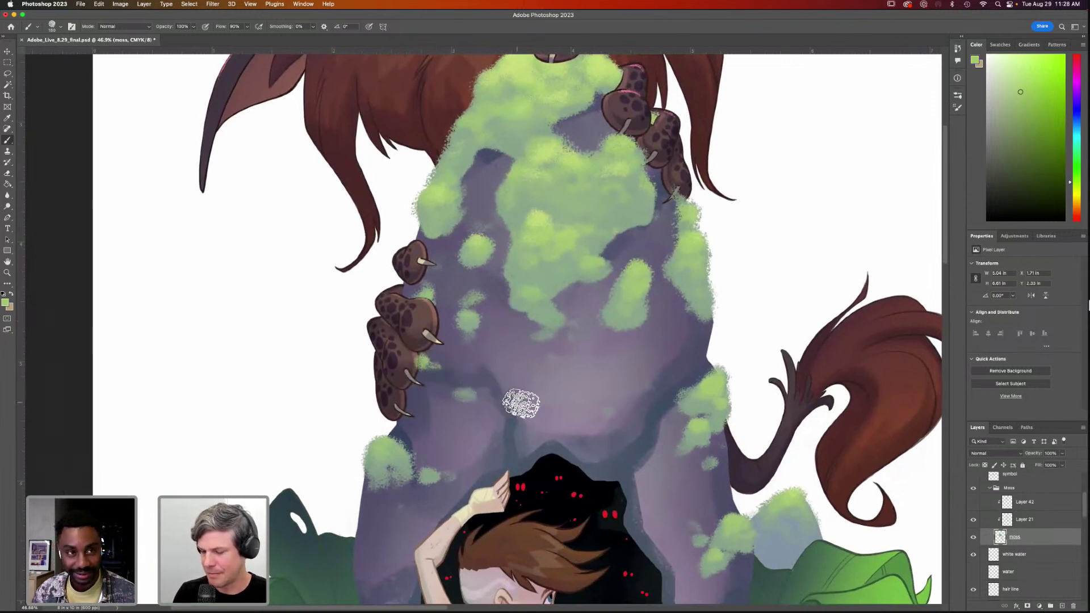
pyautogui.scroll(-2, 510, 401)
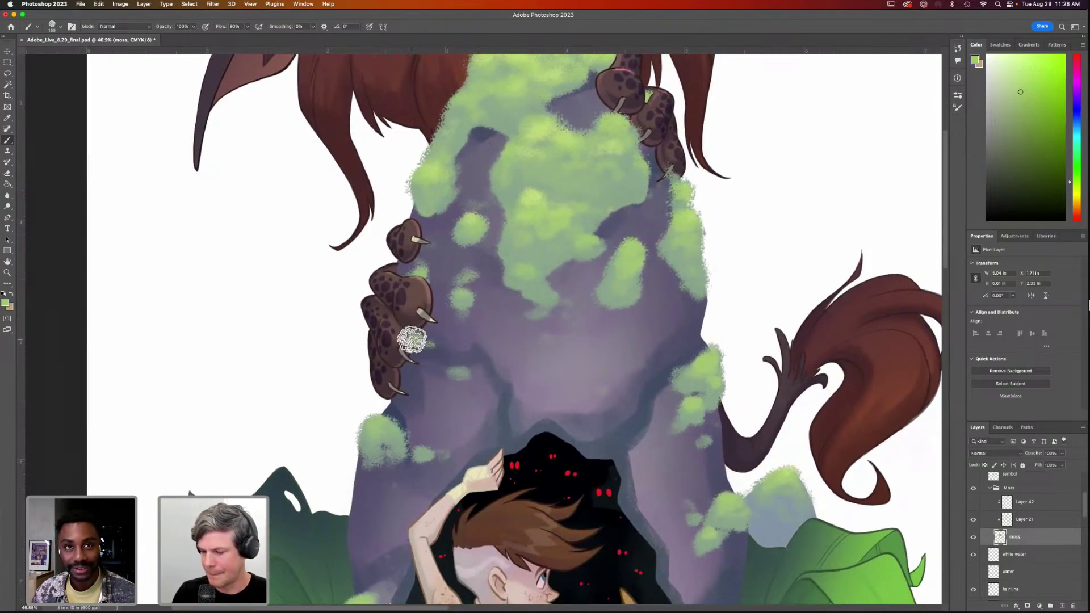
pyautogui.moveTo(596, 423); pyautogui.dragTo(591, 462)
pyautogui.moveTo(603, 408)
pyautogui.mouseDown()
pyautogui.moveTo(608, 360)
pyautogui.moveTo(616, 370)
pyautogui.moveTo(564, 456)
pyautogui.mouseUp()
pyautogui.moveTo(618, 362); pyautogui.dragTo(586, 202)
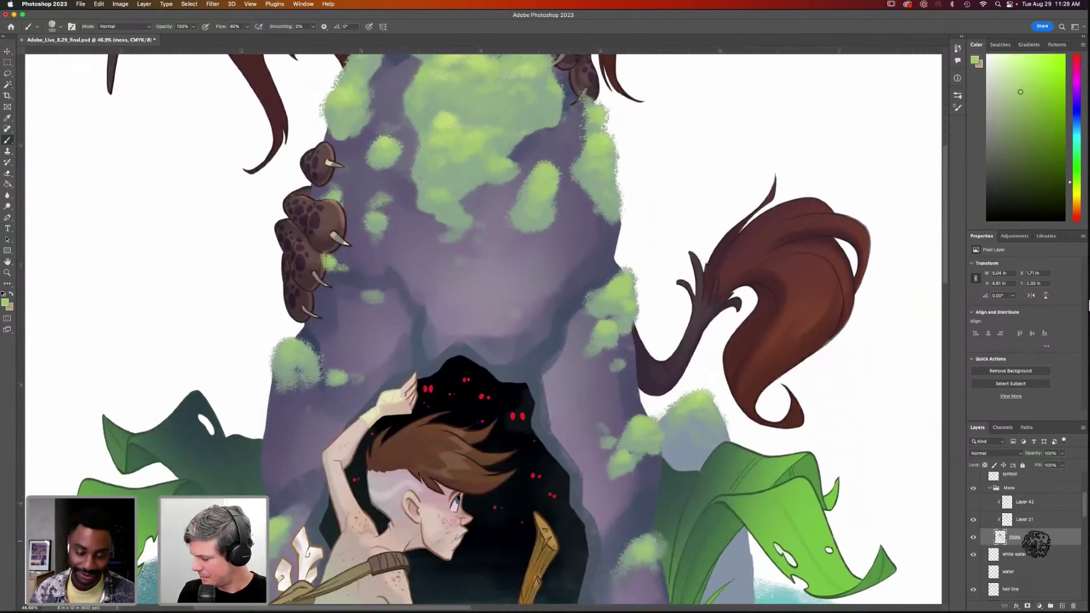
# Create a clipped layer directly above the moss layer, set to Multiply at about 32% opacity
pyautogui.click(1062, 606)
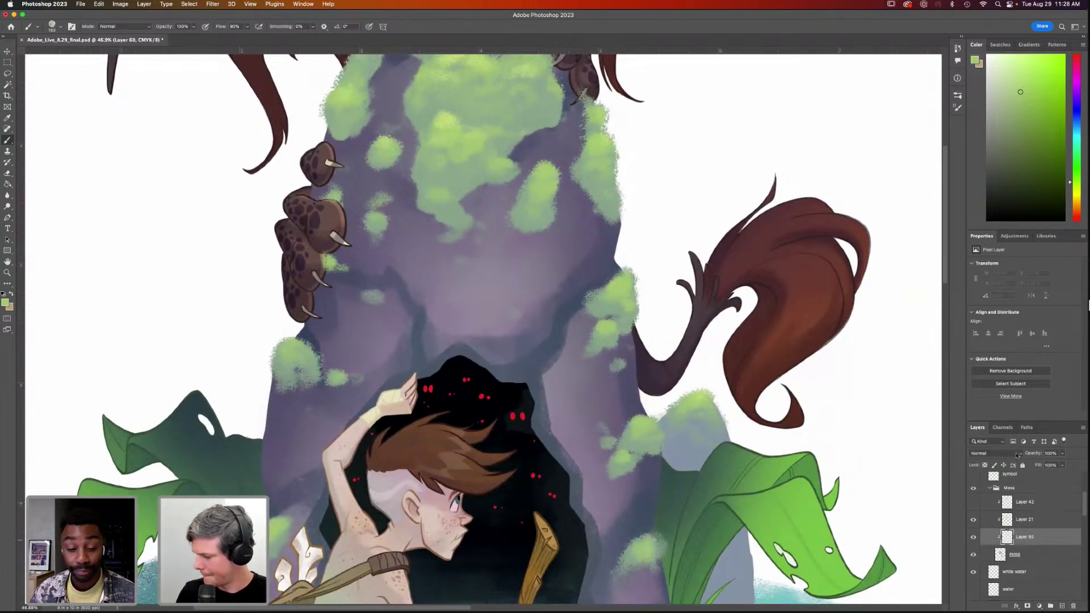
pyautogui.click(1018, 454)
pyautogui.click(1008, 482)
pyautogui.click(1063, 453)
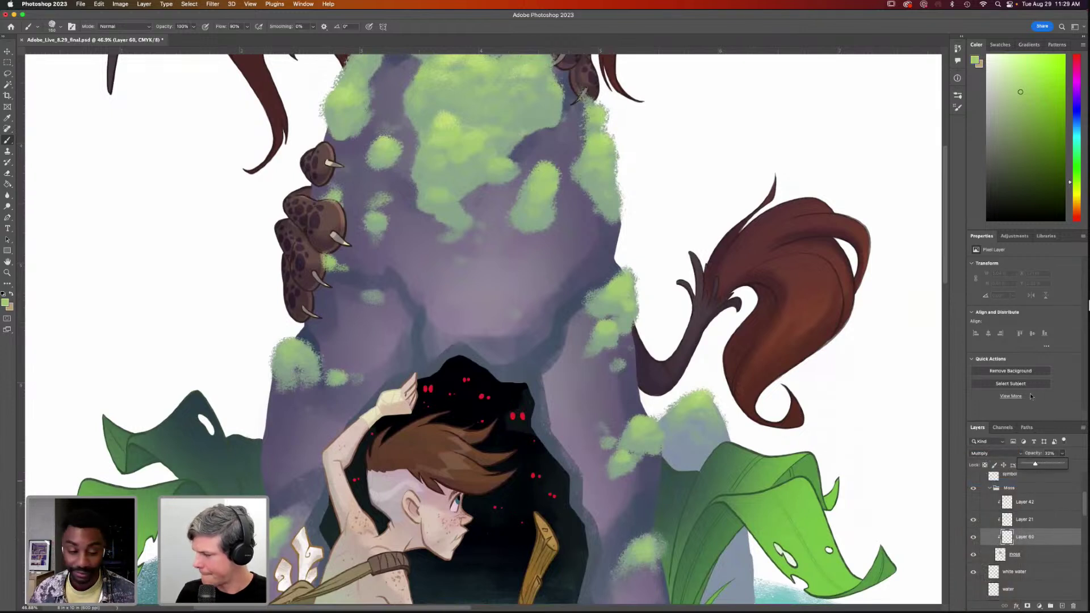
# Choose a dark blue and paint shadows under the moss clumps on the upper part of the rock
pyautogui.moveTo(1078, 161); pyautogui.dragTo(1078, 118)
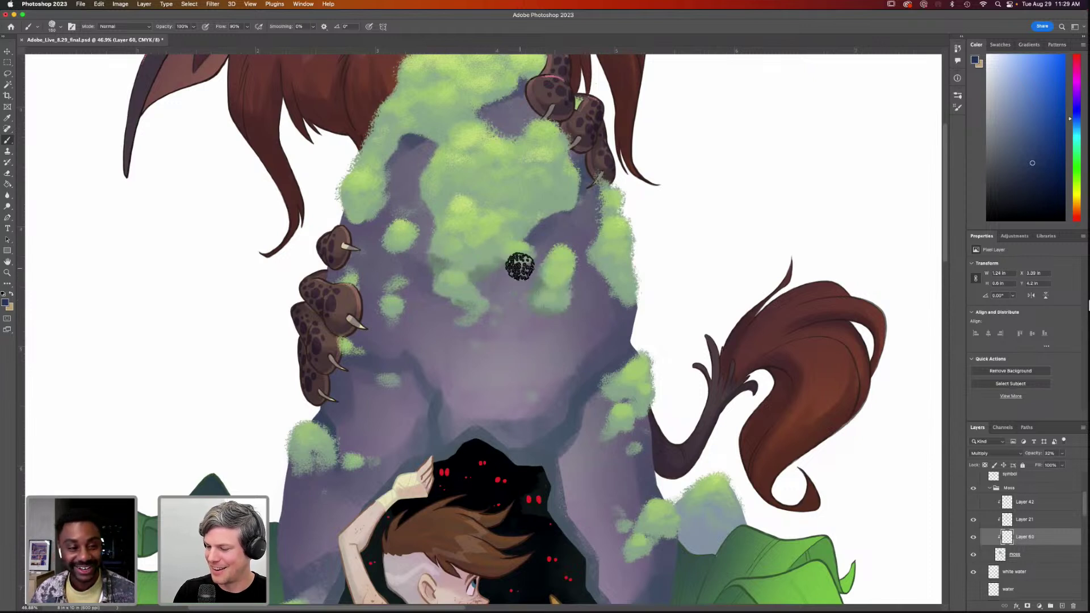
pyautogui.moveTo(437, 203); pyautogui.dragTo(449, 196)
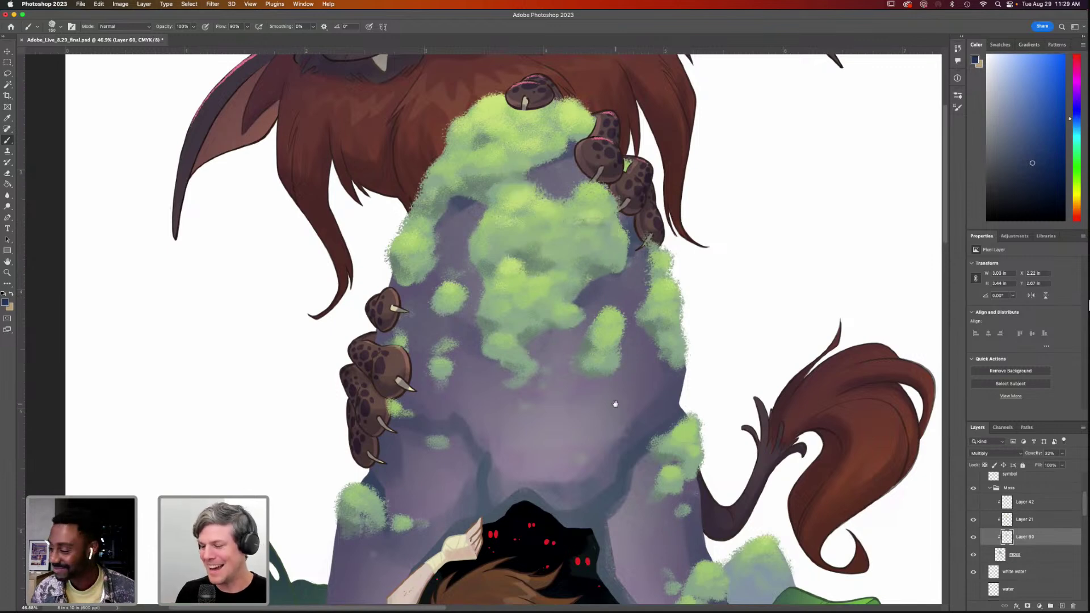
pyautogui.moveTo(618, 401); pyautogui.dragTo(620, 346)
# Shade the moss clumps beside the cave, near the boy's bag and on the small rocks, and fit the whole illustration in view
pyautogui.moveTo(677, 421); pyautogui.dragTo(657, 229)
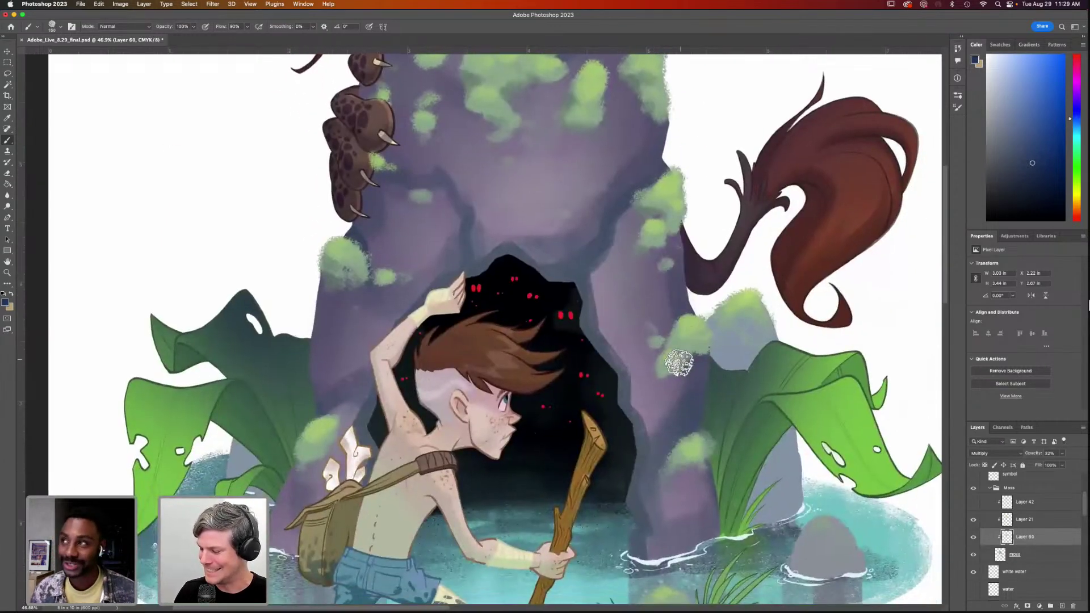
pyautogui.moveTo(671, 345)
pyautogui.mouseDown()
pyautogui.moveTo(684, 323)
pyautogui.moveTo(665, 370)
pyautogui.moveTo(684, 363)
pyautogui.moveTo(730, 291)
pyautogui.moveTo(655, 268)
pyautogui.moveTo(641, 230)
pyautogui.moveTo(653, 243)
pyautogui.moveTo(667, 219)
pyautogui.moveTo(663, 251)
pyautogui.mouseUp()
pyautogui.moveTo(355, 284); pyautogui.dragTo(373, 280)
pyautogui.moveTo(309, 458); pyautogui.dragTo(351, 426)
pyautogui.moveTo(466, 429); pyautogui.dragTo(551, 317)
pyautogui.moveTo(717, 507)
pyautogui.mouseDown()
pyautogui.moveTo(767, 509)
pyautogui.moveTo(723, 500)
pyautogui.mouseUp()
pyautogui.moveTo(809, 508); pyautogui.dragTo(615, 491)
pyautogui.hscroll(-5, 702, 438)
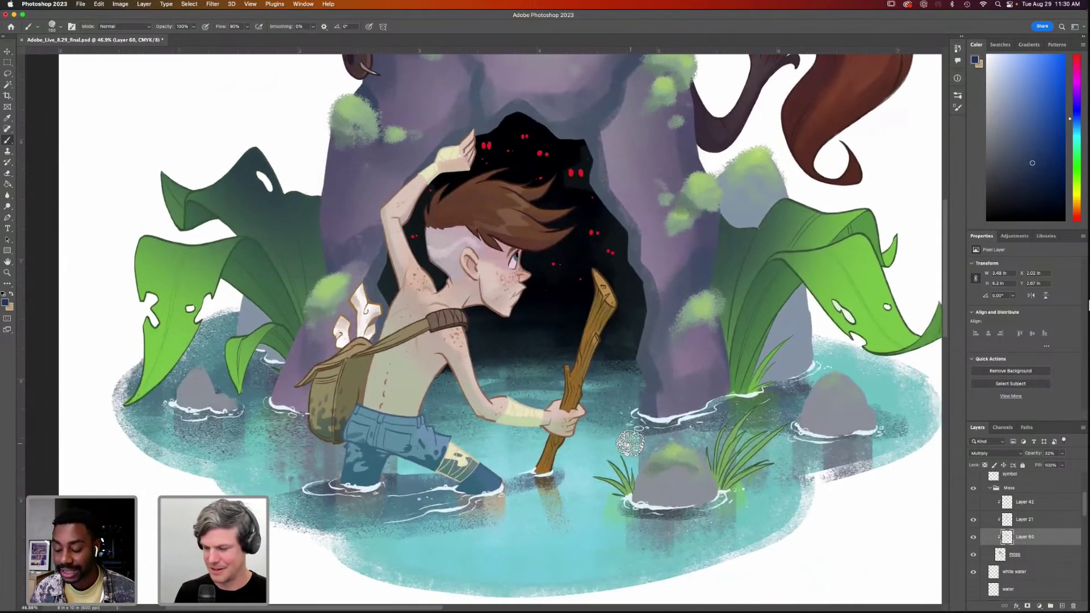
pyautogui.press('super+0')
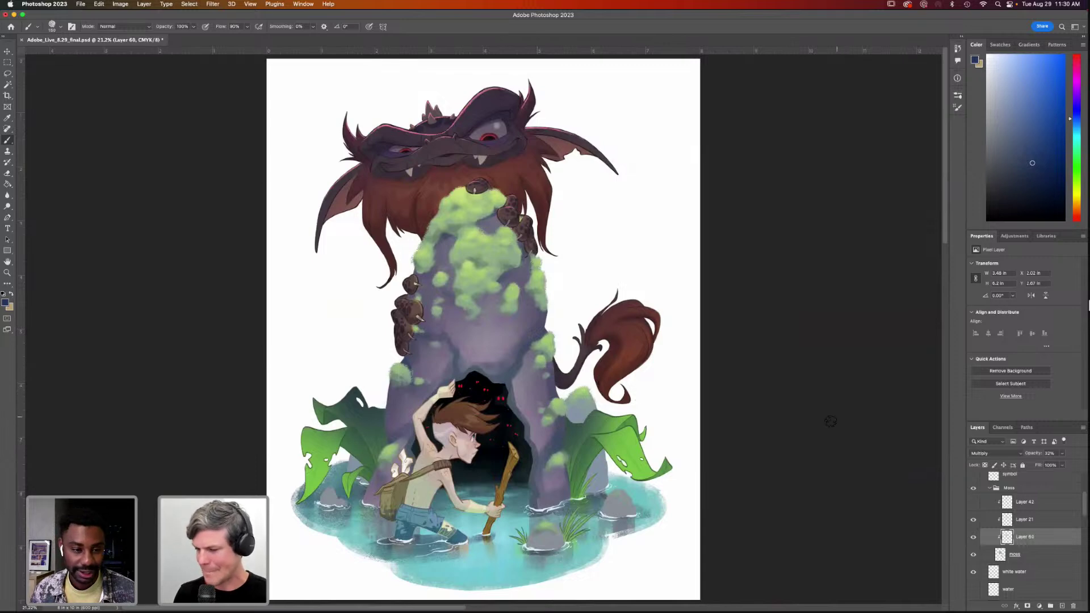
# Load the bristly brush preset, sample a light yellow-green from the top moss and add a new layer above Layer 42
pyautogui.press('z')
pyautogui.moveTo(485, 186); pyautogui.dragTo(557, 357)
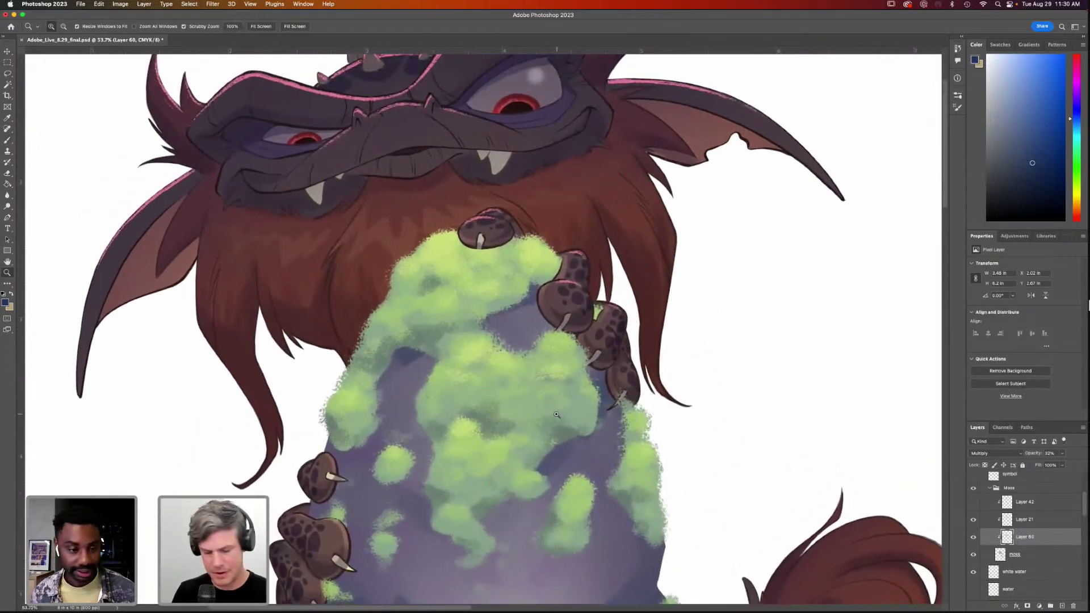
pyautogui.press('i')
pyautogui.press('F5')
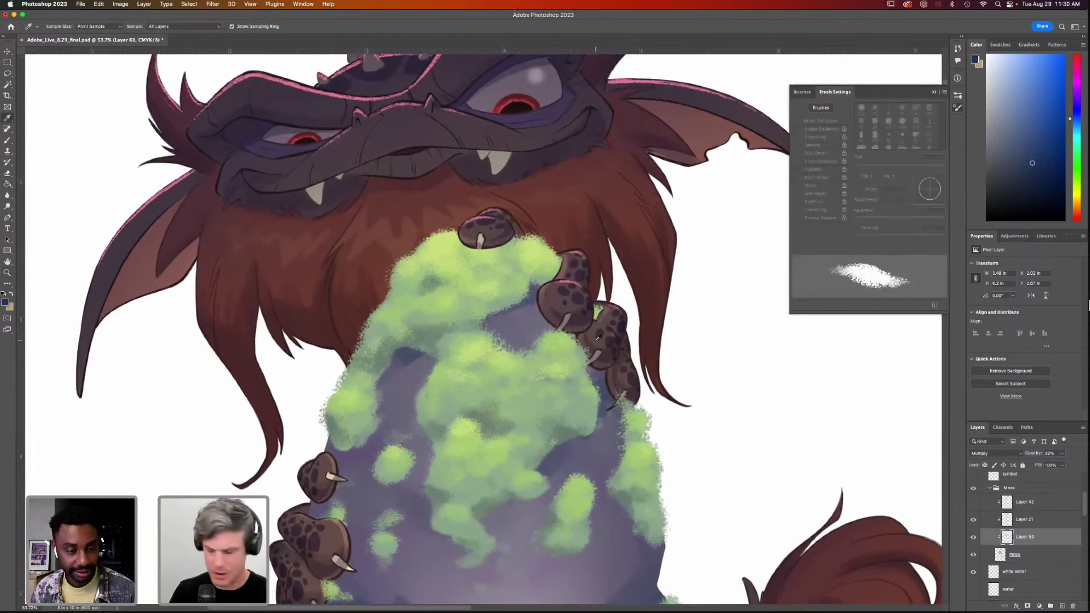
pyautogui.click(803, 93)
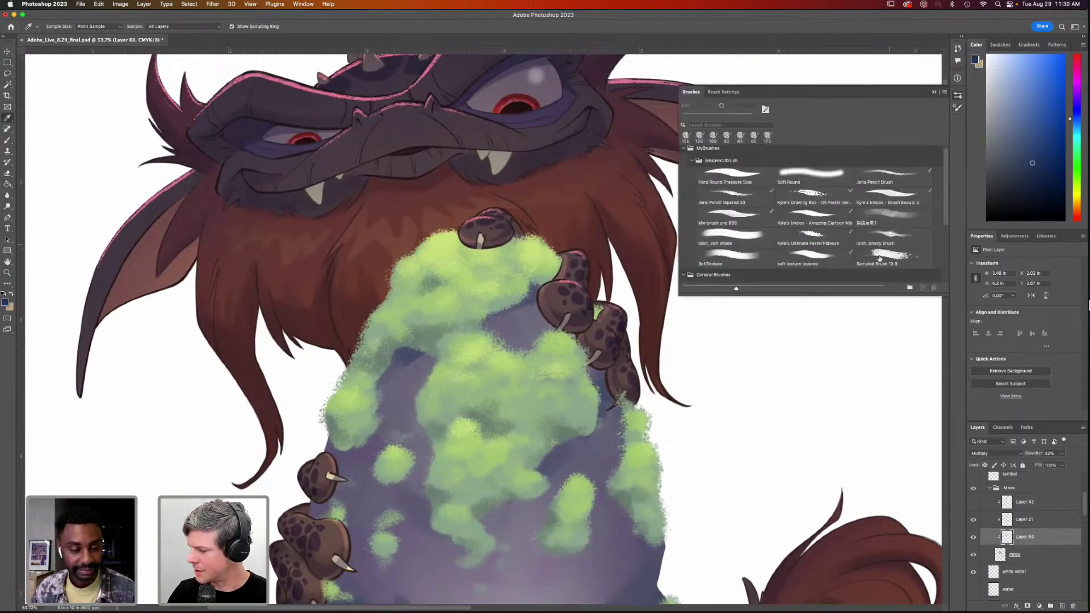
pyautogui.click(445, 241)
pyautogui.press('b')
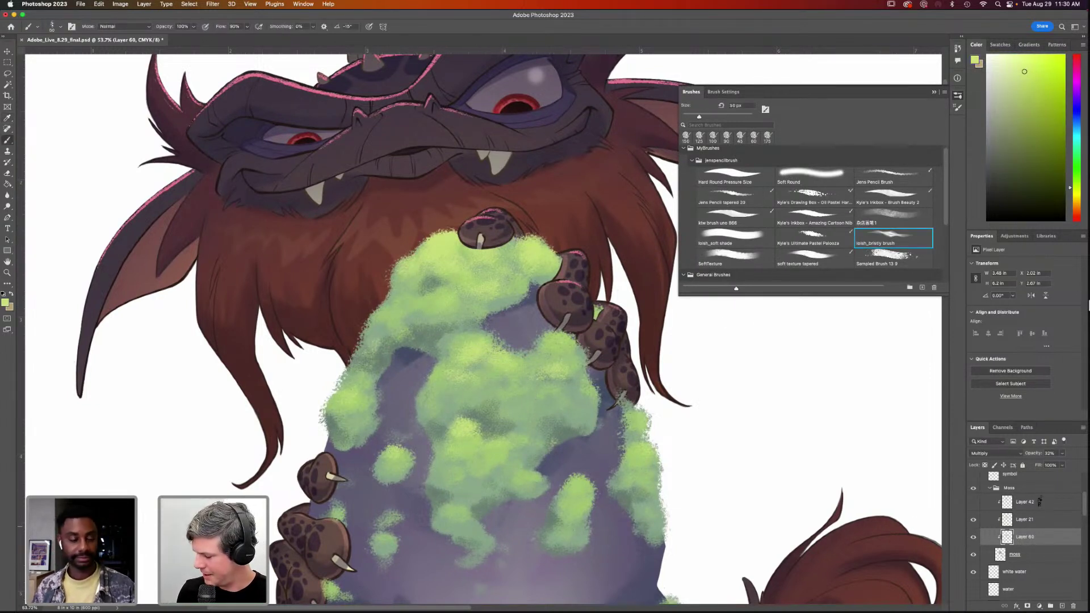
pyautogui.click(1038, 510)
pyautogui.click(1062, 607)
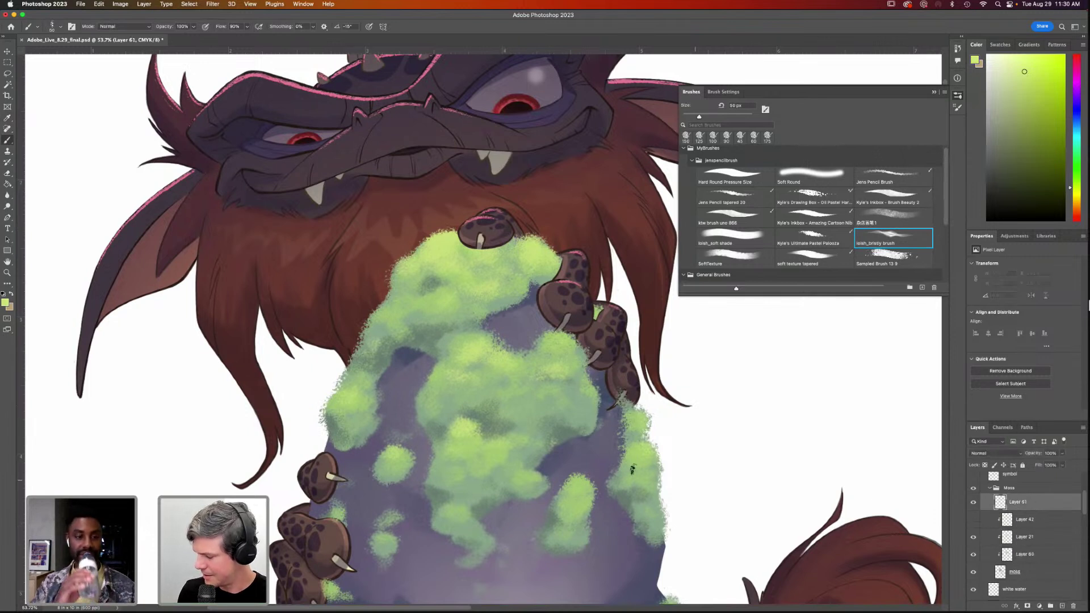
# Paint a tuft of fine grassy strands on the moss at the rock's top, left of the monster's upper finger
pyautogui.moveTo(435, 234); pyautogui.dragTo(444, 222)
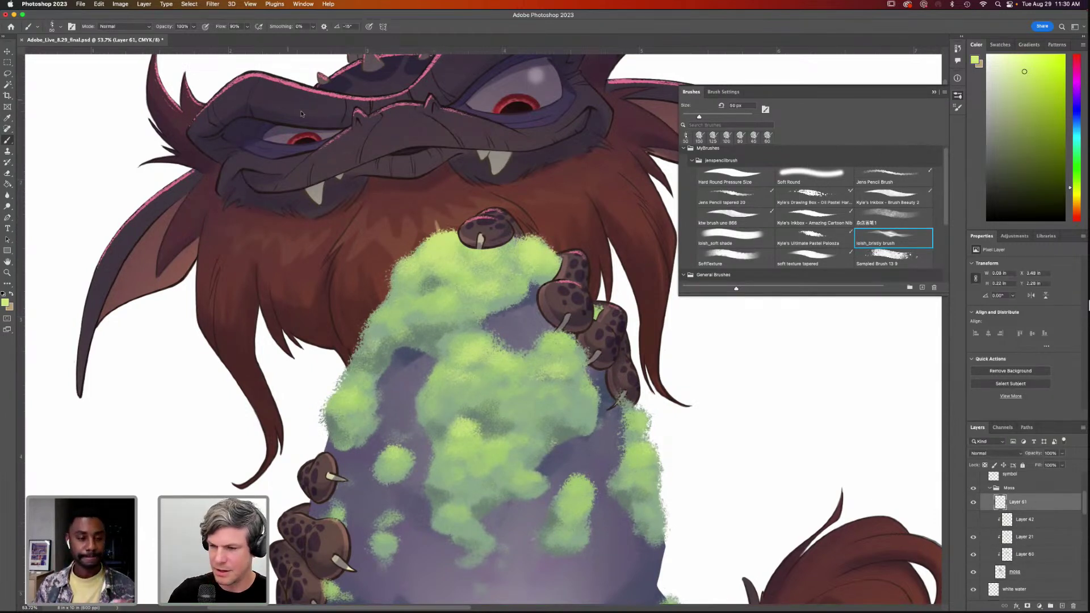
pyautogui.moveTo(434, 249)
pyautogui.mouseDown()
pyautogui.moveTo(438, 220)
pyautogui.moveTo(450, 235)
pyautogui.moveTo(440, 243)
pyautogui.moveTo(430, 223)
pyautogui.mouseUp()
pyautogui.moveTo(427, 240)
pyautogui.mouseDown()
pyautogui.moveTo(406, 219)
pyautogui.moveTo(434, 246)
pyautogui.moveTo(445, 234)
pyautogui.moveTo(417, 239)
pyautogui.mouseUp()
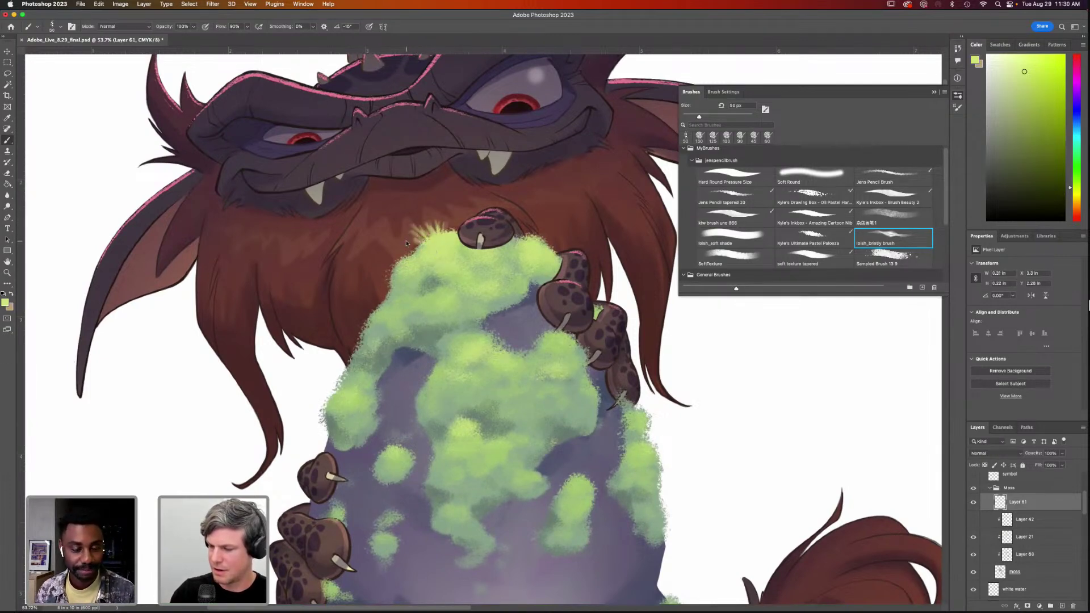
# Add fine grassy strands to the moss right of the upper finger, on the left edge clump and on the central patch
pyautogui.scroll(-3, 571, 233)
pyautogui.moveTo(547, 192)
pyautogui.mouseDown()
pyautogui.moveTo(555, 171)
pyautogui.moveTo(547, 180)
pyautogui.mouseUp()
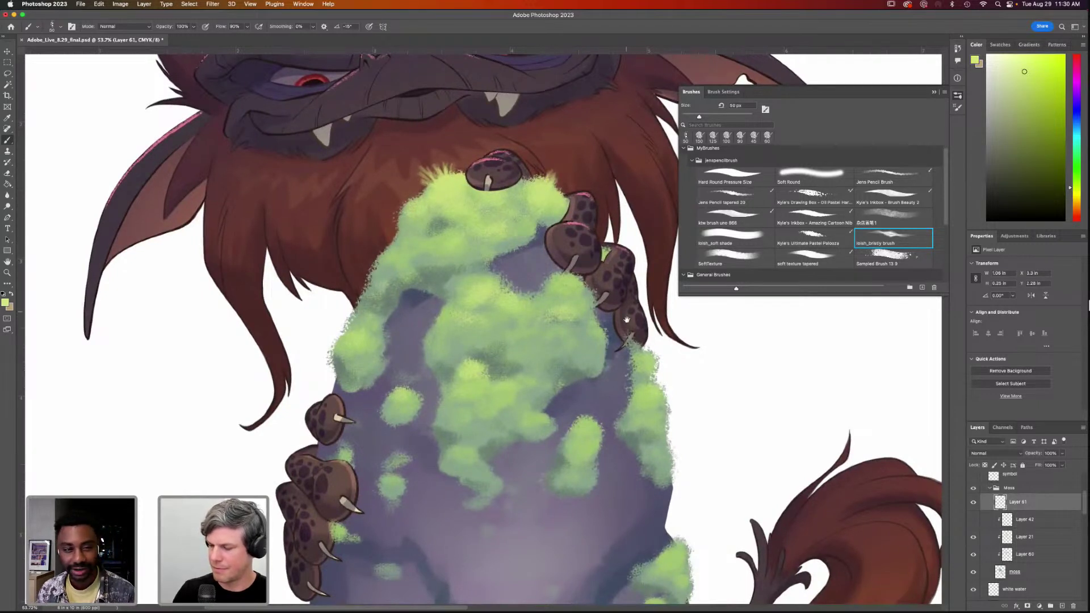
pyautogui.moveTo(626, 295); pyautogui.dragTo(622, 306)
pyautogui.moveTo(342, 326)
pyautogui.mouseDown()
pyautogui.moveTo(346, 344)
pyautogui.moveTo(352, 336)
pyautogui.mouseUp()
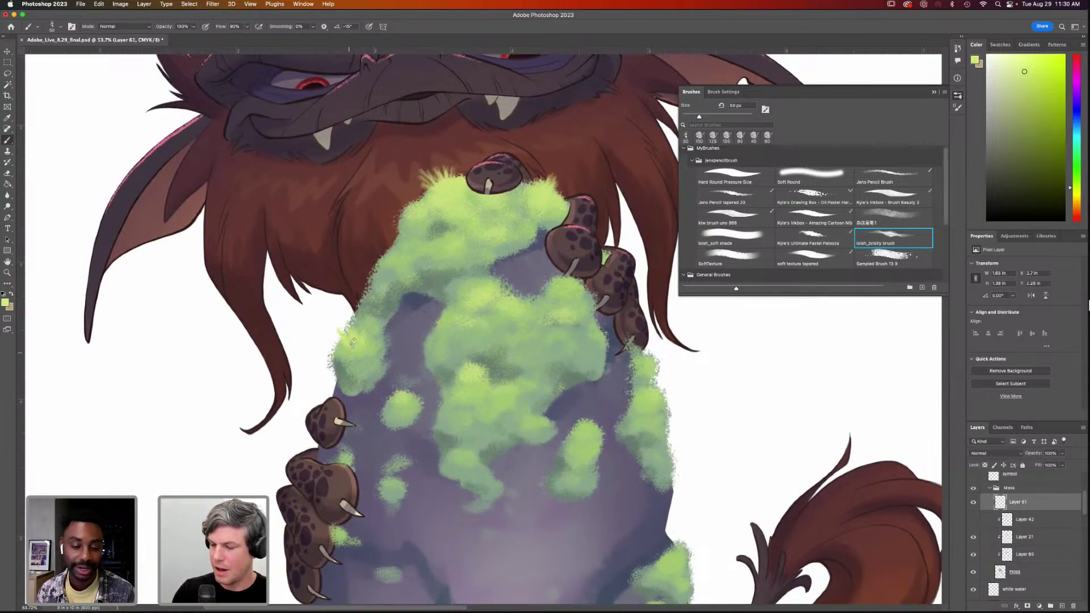
pyautogui.moveTo(479, 292); pyautogui.dragTo(486, 274)
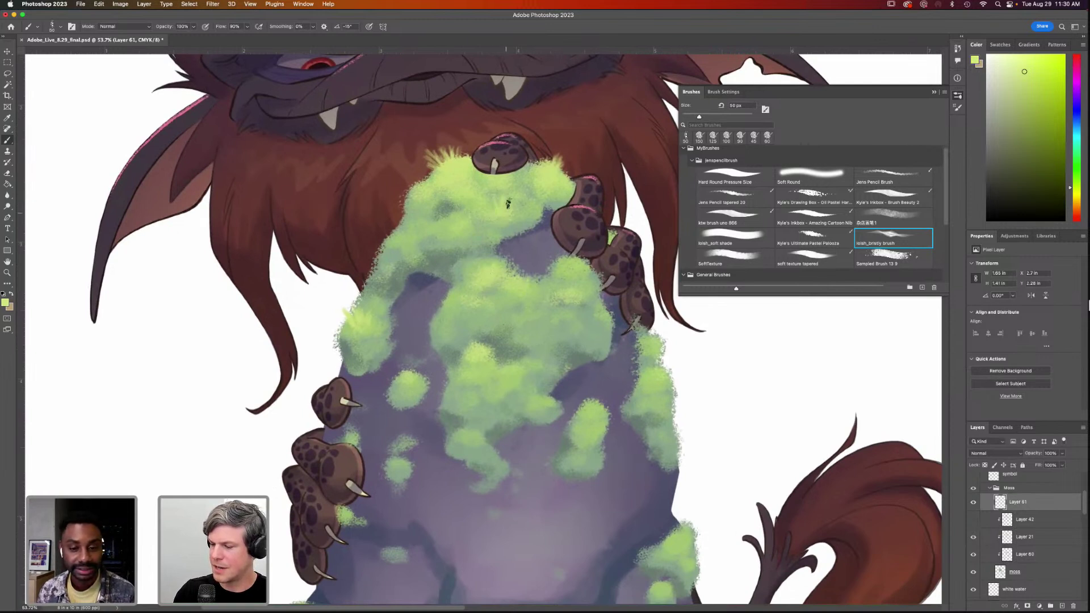
# Pick a slightly brighter yellow-green and add more fine strands to the moss tufts on both sides of the upper finger
pyautogui.click(1023, 64)
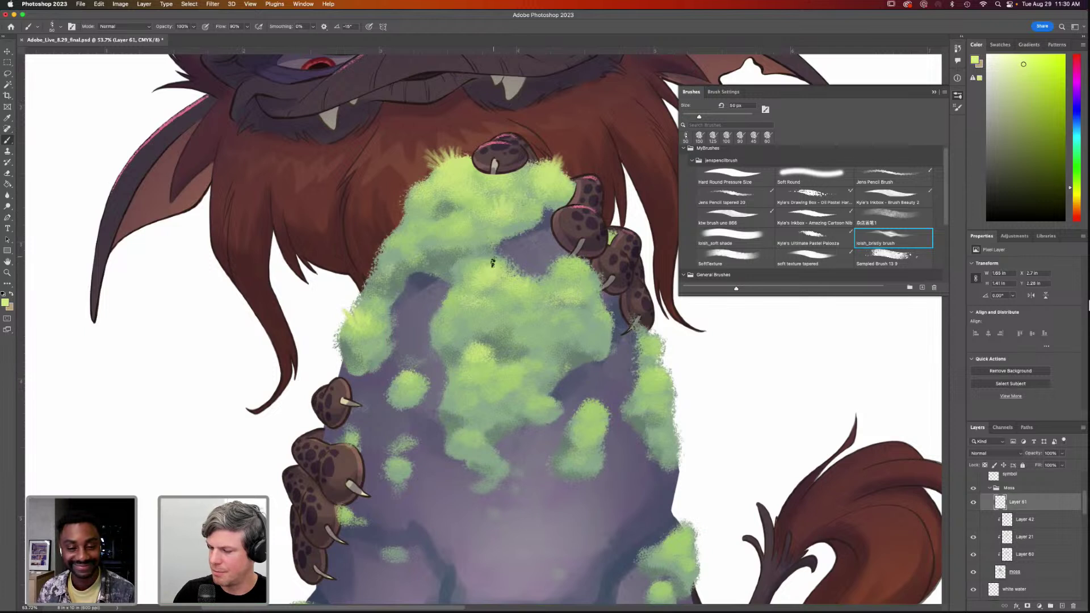
pyautogui.moveTo(555, 170); pyautogui.dragTo(562, 162)
pyautogui.moveTo(448, 163); pyautogui.dragTo(447, 161)
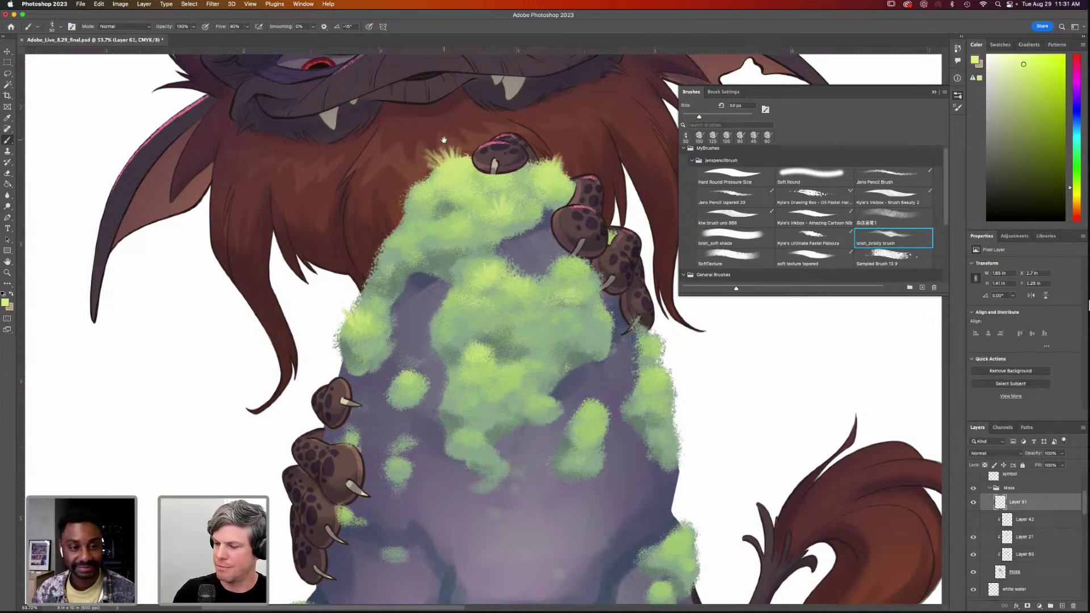
# Paint fine light-green grassy strands on the moss along the rock's right edge, below the monster's fingers
pyautogui.scroll(-2, 554, 255)
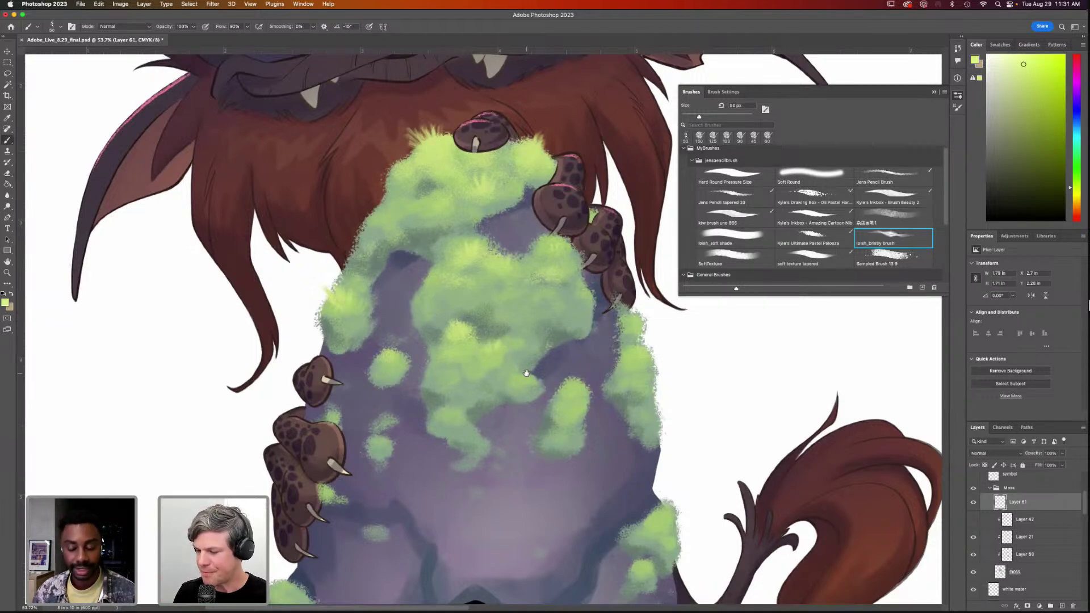
pyautogui.press('super+0')
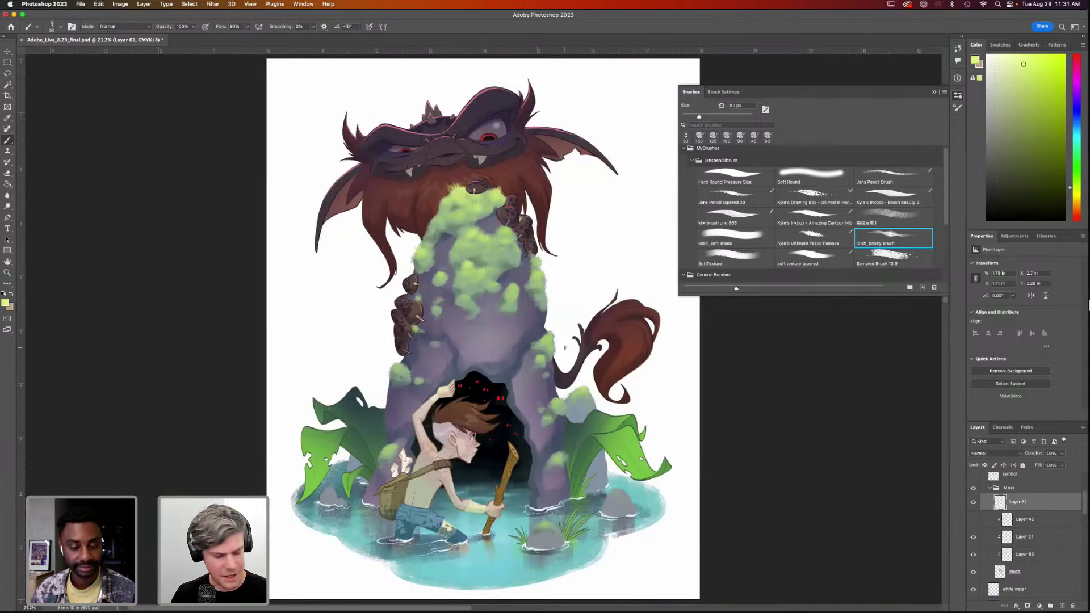
pyautogui.press('z')
pyautogui.moveTo(531, 290); pyautogui.dragTo(562, 286)
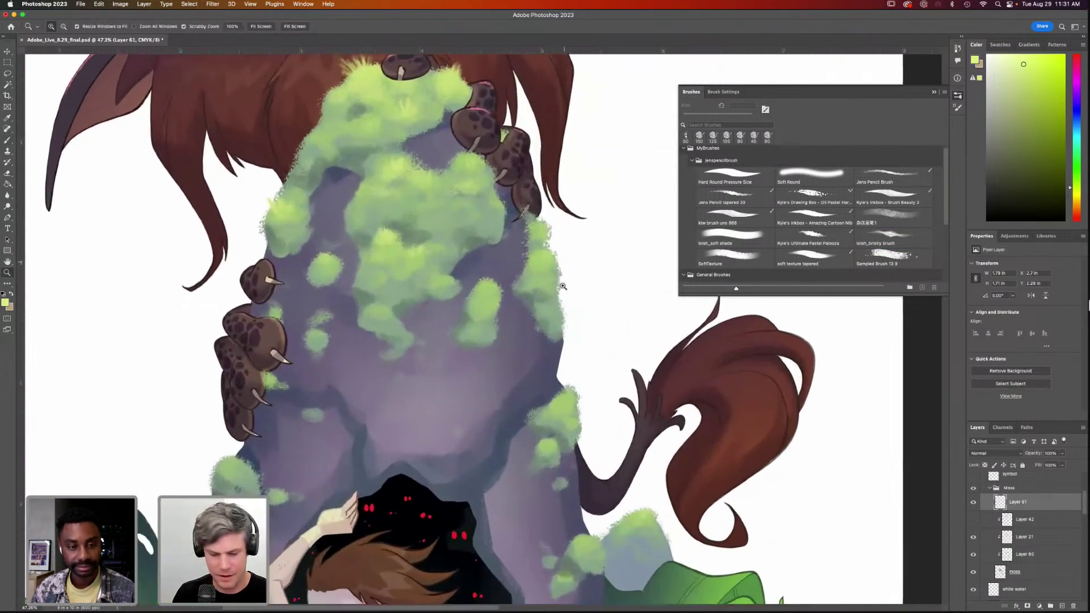
pyautogui.press('b')
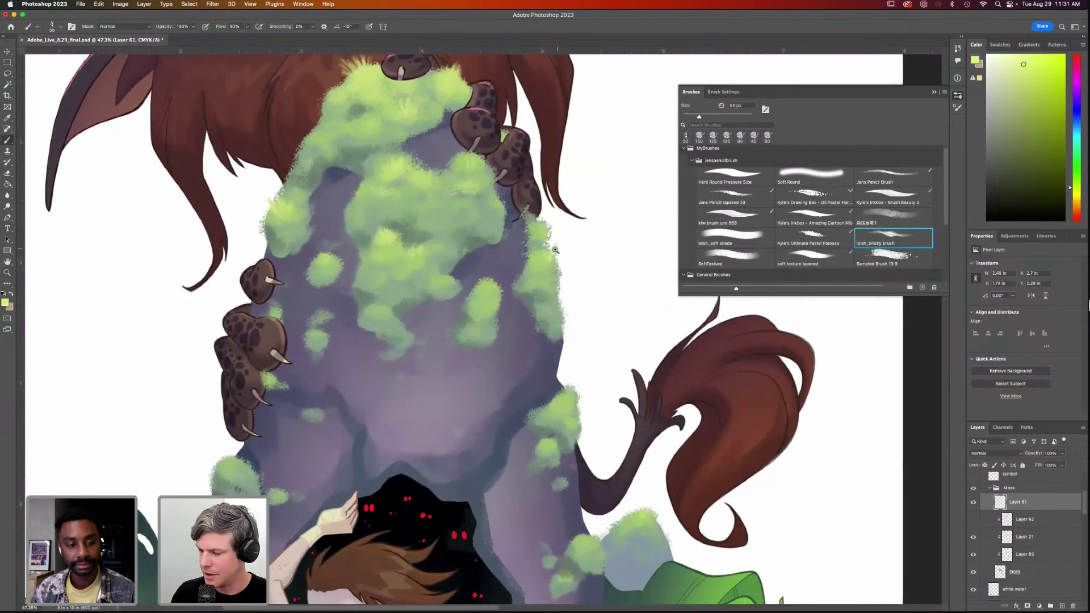
pyautogui.moveTo(552, 267); pyautogui.dragTo(551, 222)
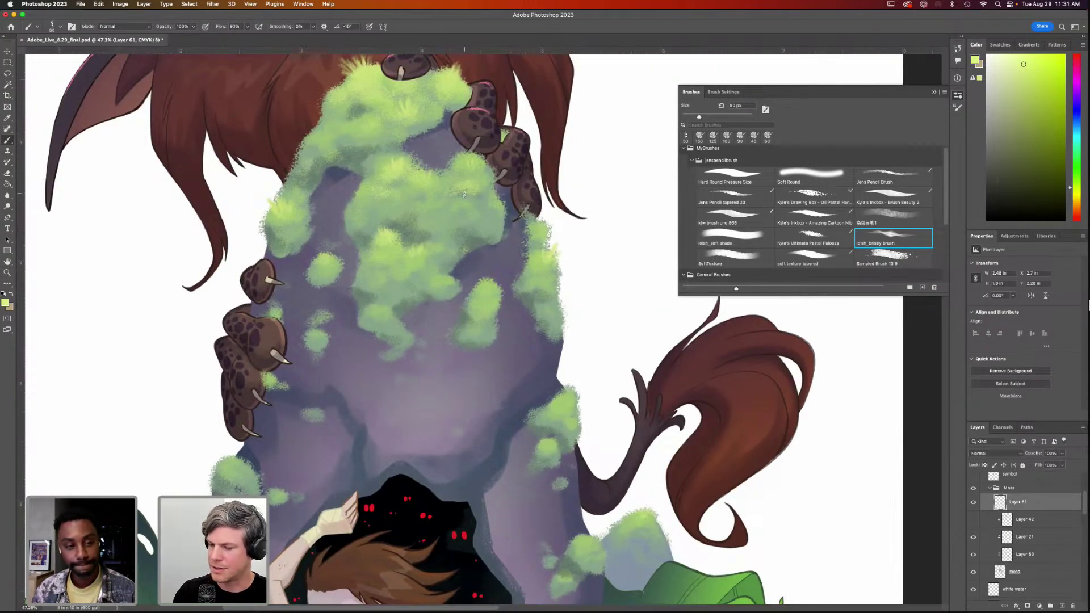
# Add fine grassy strands to the moss at the rock's top, on the central patch and on the small round clump beside it
pyautogui.hscroll(-5, 474, 195)
pyautogui.scroll(3, 474, 195)
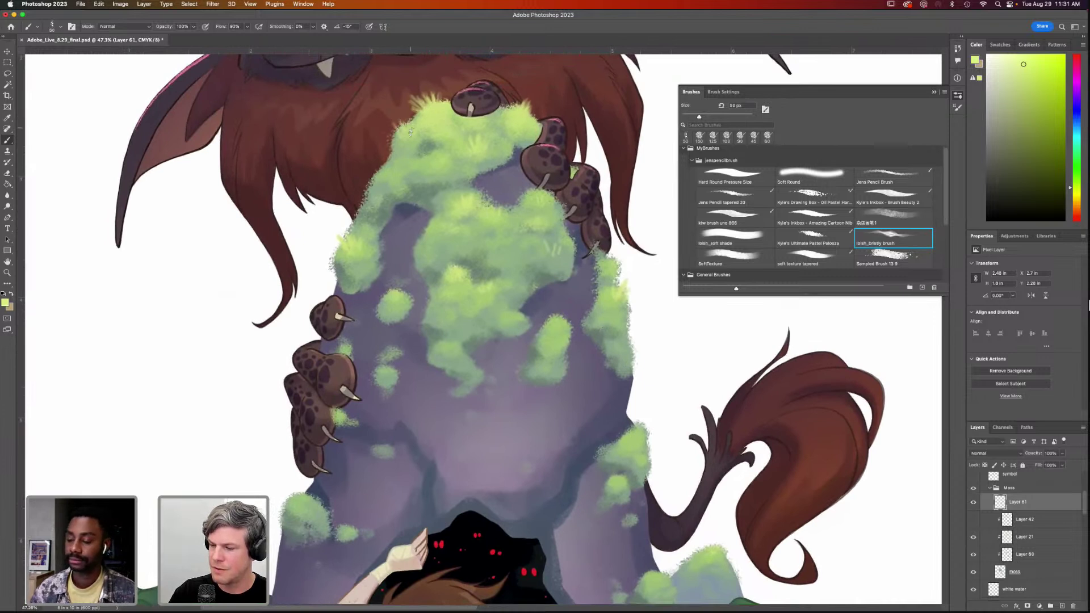
pyautogui.scroll(2, 397, 126)
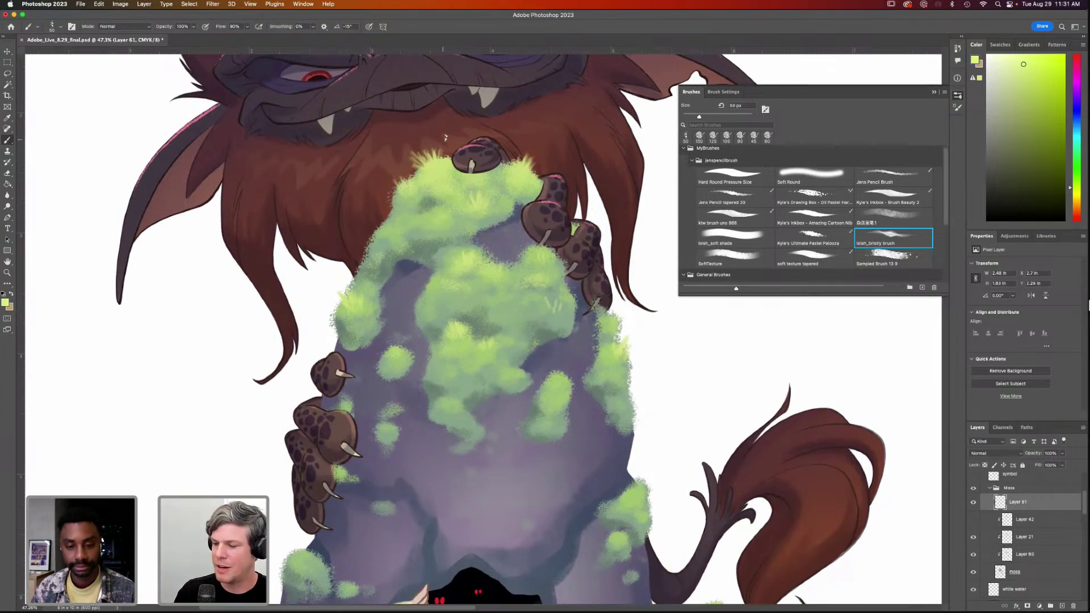
pyautogui.scroll(-1, 506, 294)
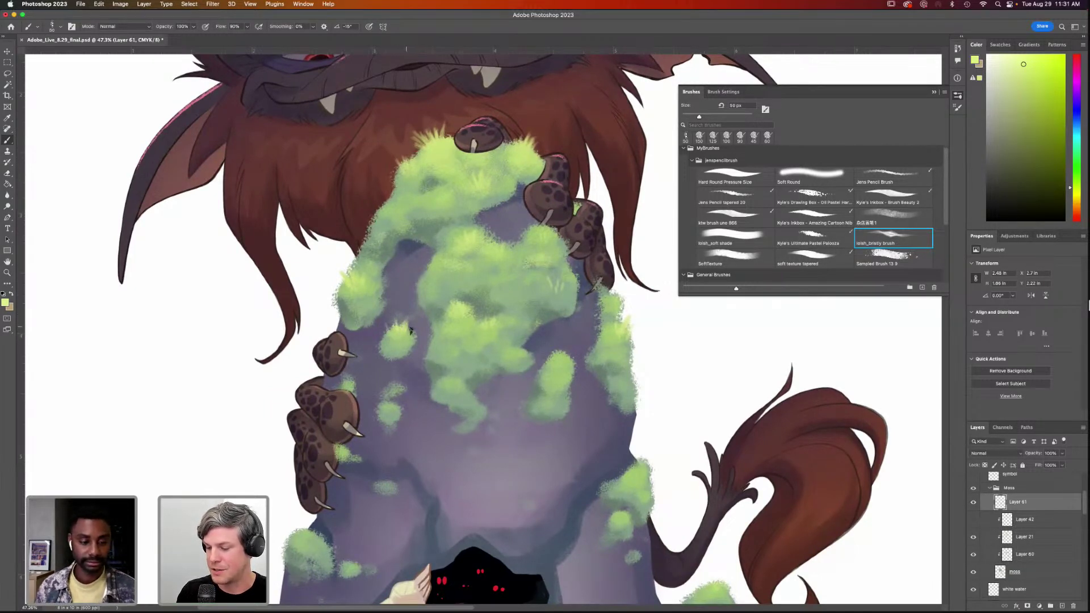
# Add fine grassy strands to the small lower moss clumps on both sides of the rock and cave entrance
pyautogui.moveTo(535, 385); pyautogui.dragTo(580, 259)
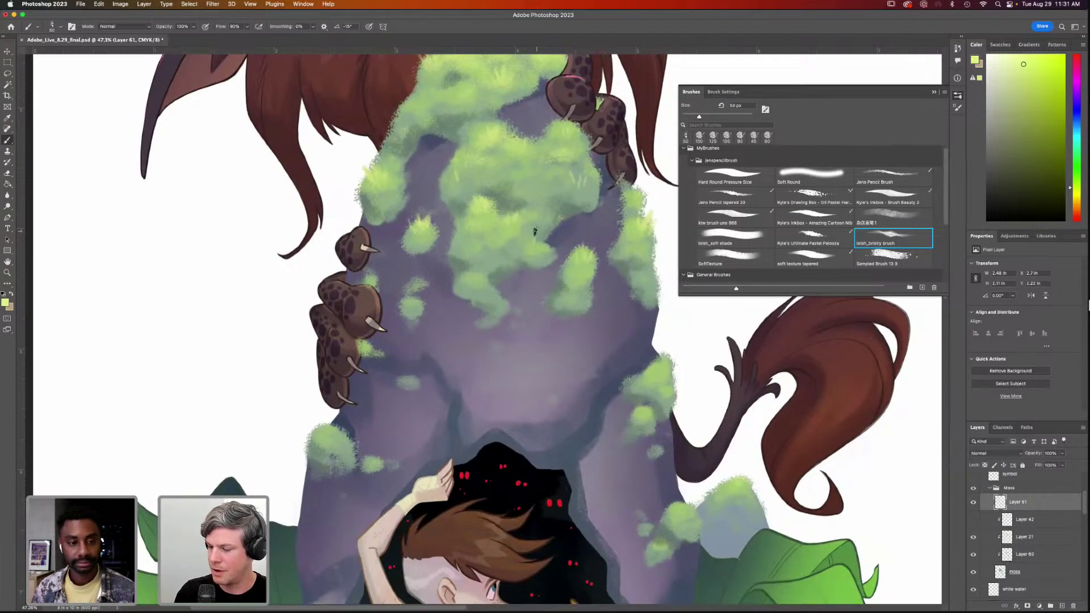
pyautogui.moveTo(417, 282); pyautogui.dragTo(412, 299)
pyautogui.moveTo(333, 420); pyautogui.dragTo(315, 421)
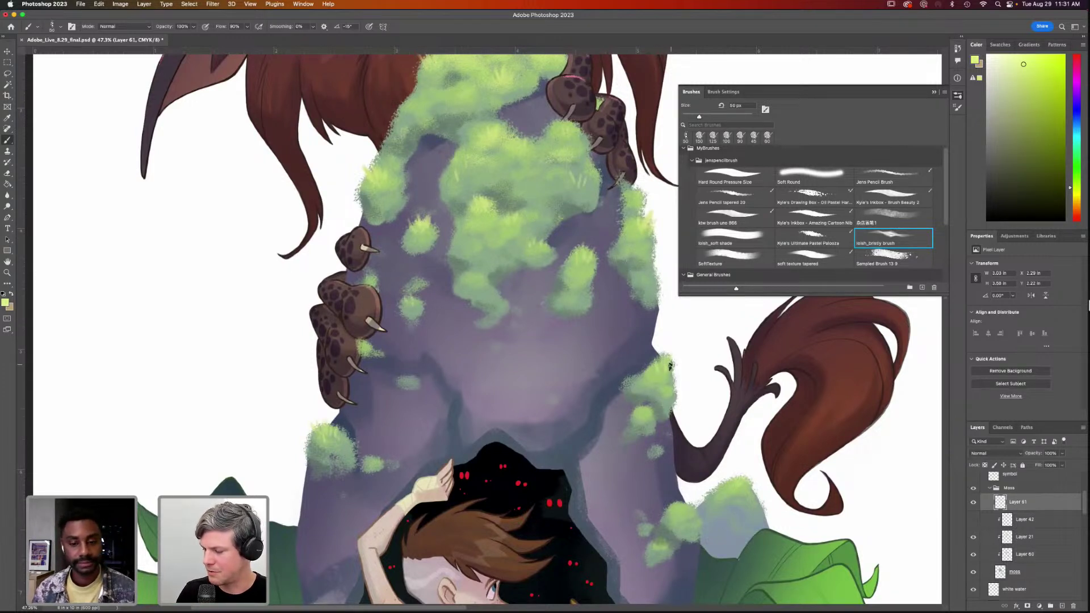
pyautogui.moveTo(659, 534); pyautogui.dragTo(687, 504)
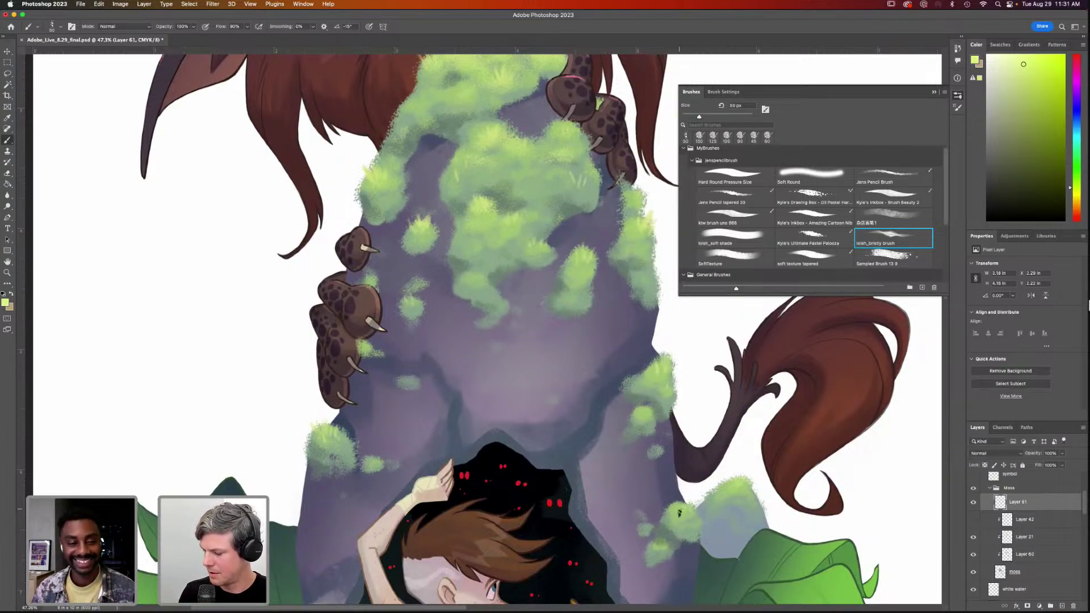
# Undo the last strand on the rock's upper-left moss and check the whole illustration
pyautogui.scroll(5, 546, 381)
pyautogui.hscroll(2, 545, 381)
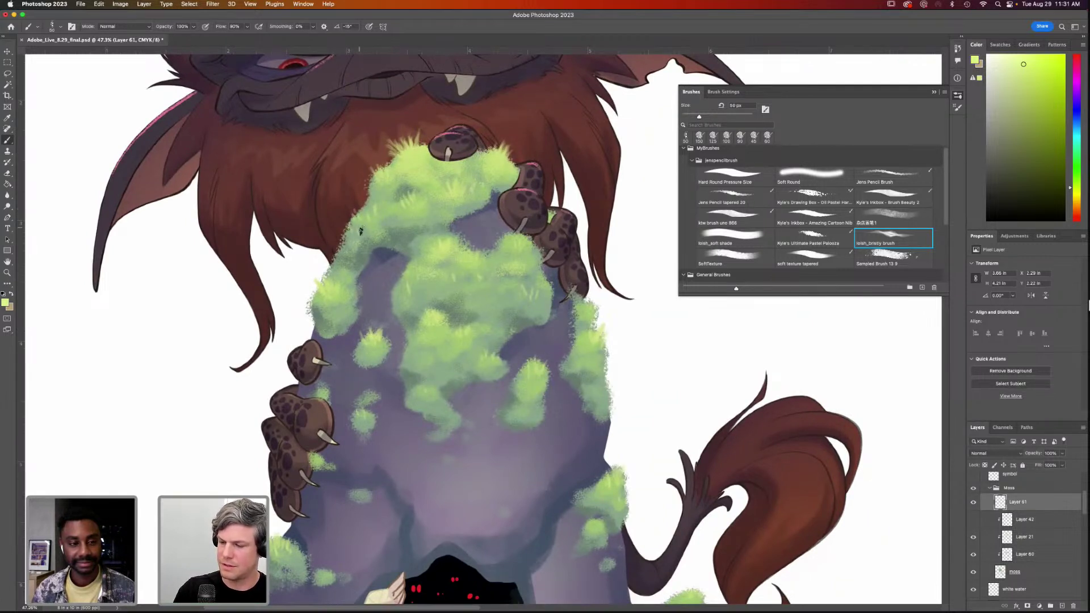
pyautogui.press('super+z')
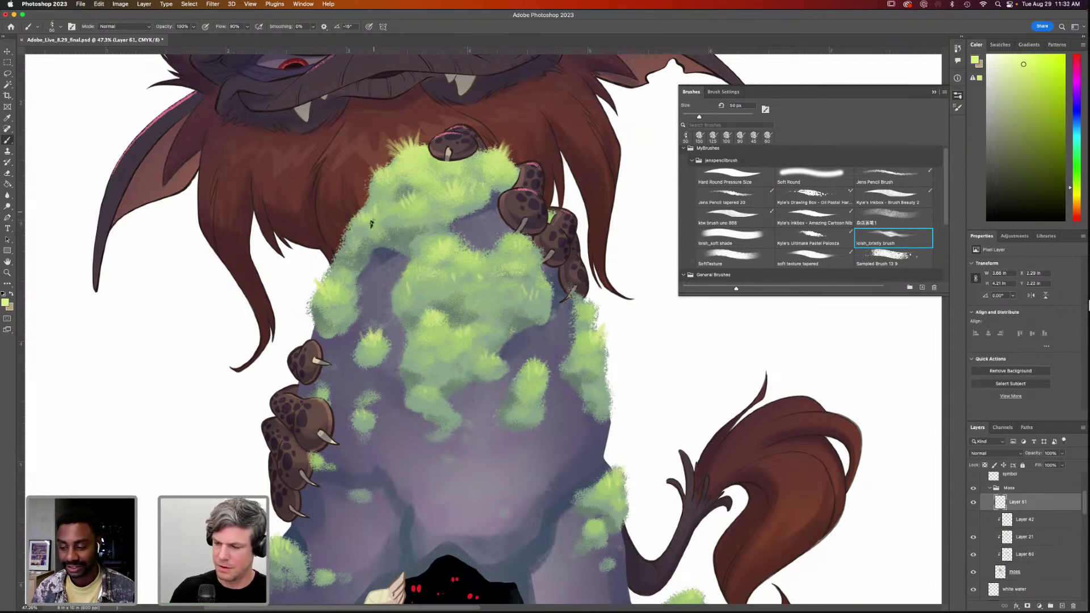
pyautogui.press('super+0')
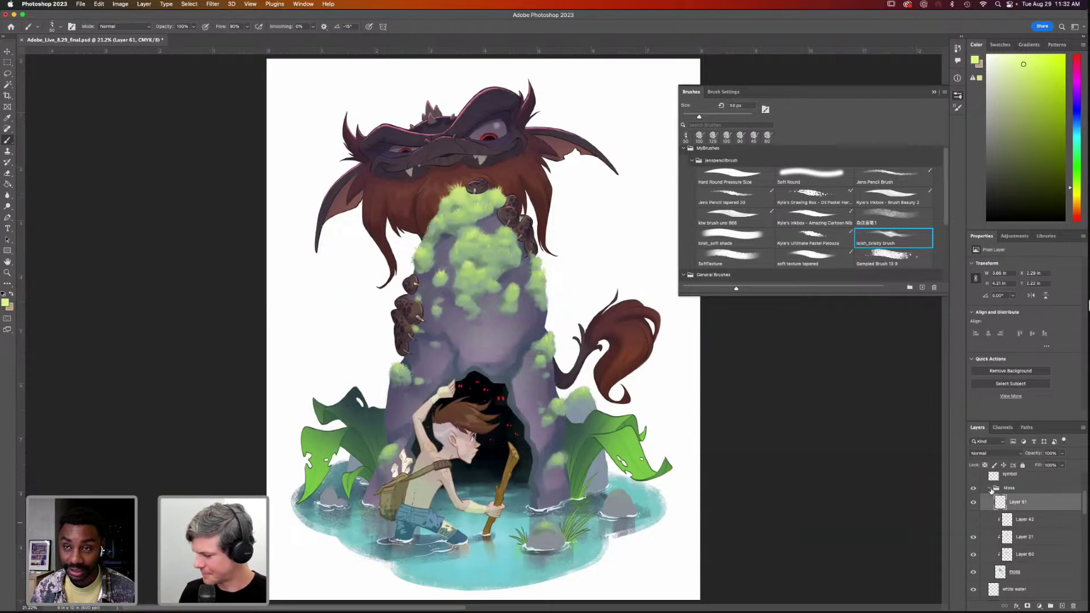
# Collapse the Moss and monster layer groups and select Layer 19 in the Small rocks group
pyautogui.click(990, 490)
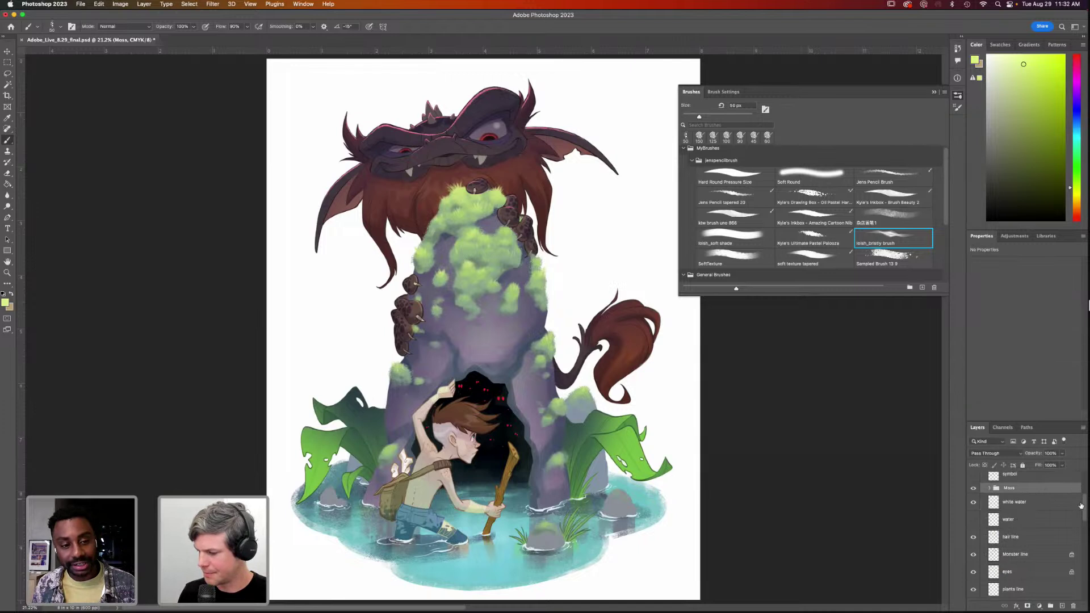
pyautogui.moveTo(1086, 509); pyautogui.dragTo(1084, 528)
pyautogui.scroll(-3, 1083, 531)
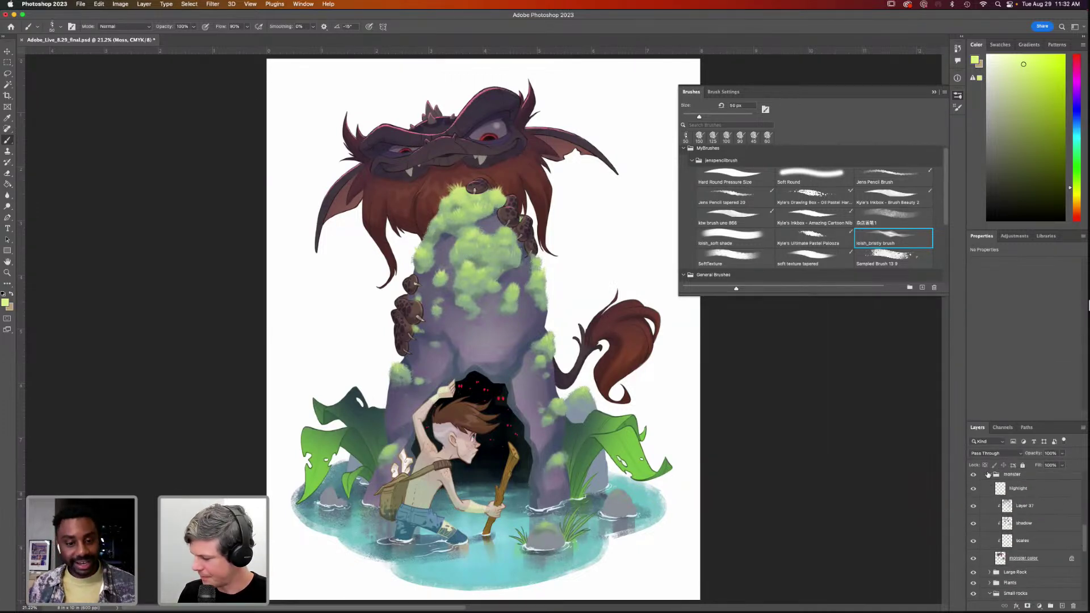
pyautogui.click(989, 474)
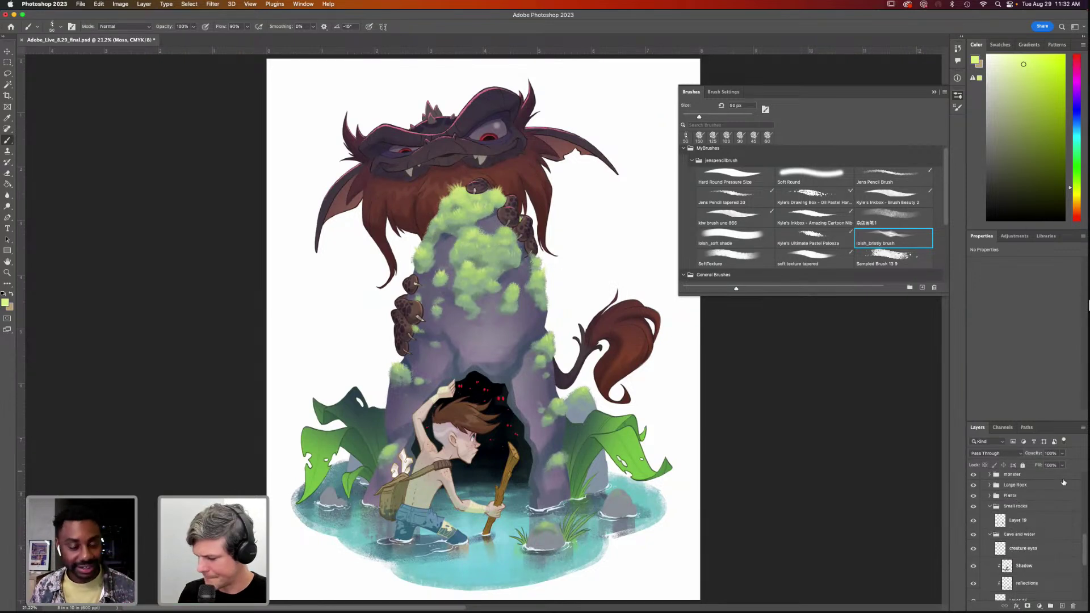
pyautogui.click(1018, 525)
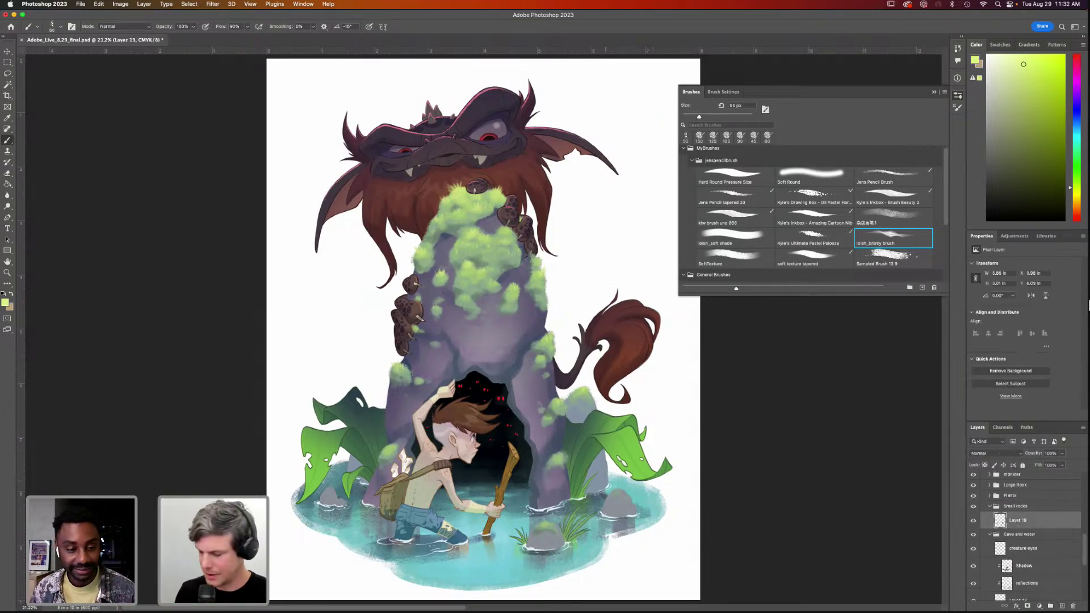
# Sample the grey of the small rock in the water and load the Hard Round Pressure Size brush
pyautogui.press('i')
pyautogui.click(623, 509)
pyautogui.press('z')
pyautogui.moveTo(538, 517); pyautogui.dragTo(397, 437)
pyautogui.press('b')
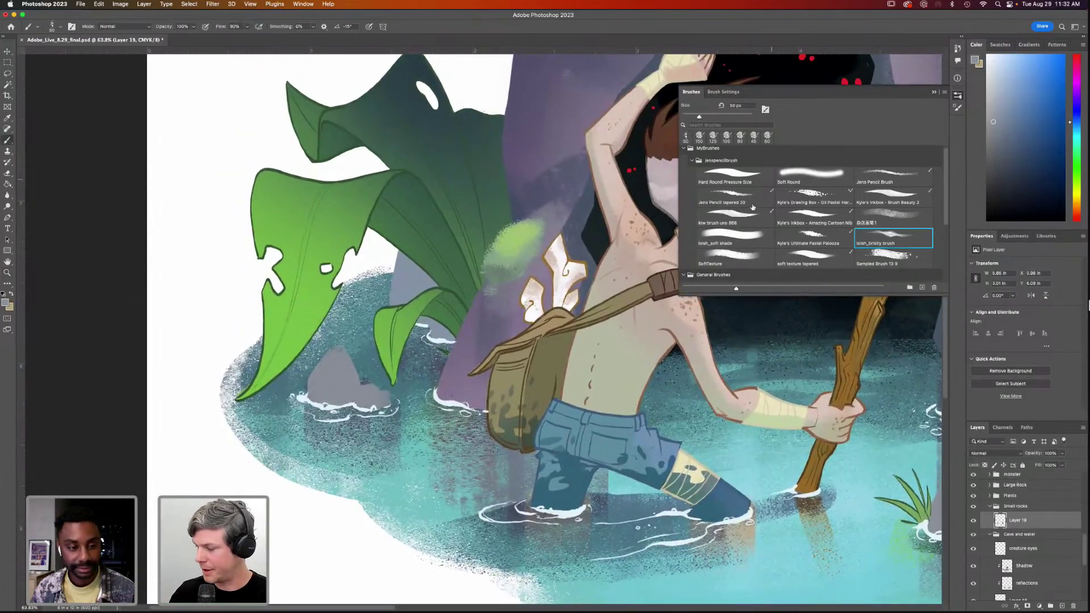
pyautogui.click(734, 176)
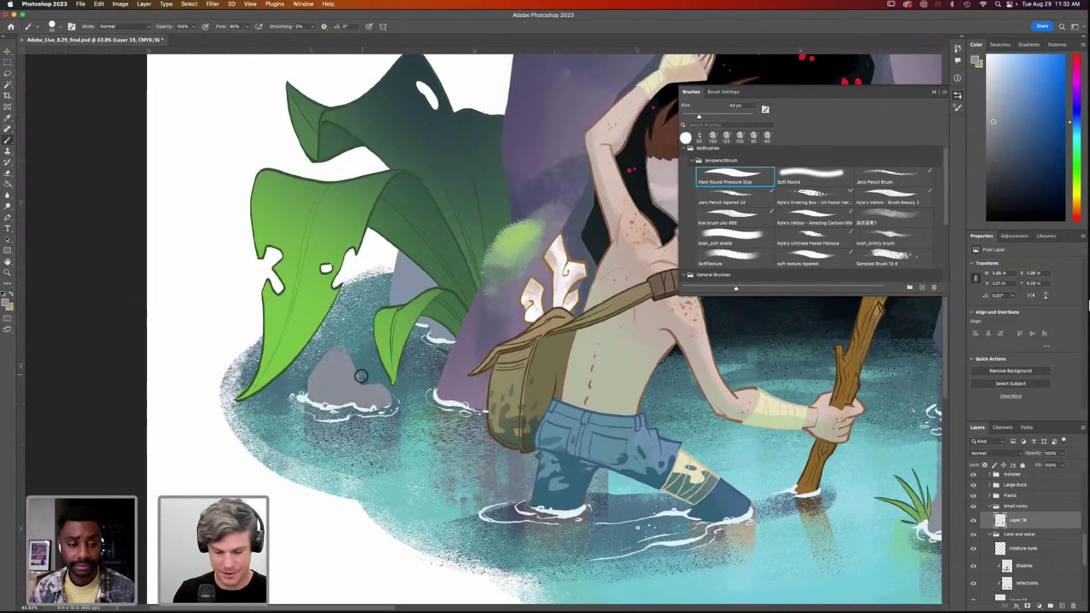
# Touch up the shape of the small grey rock beneath the left leaf with a smaller brush
pyautogui.press('[')
pyautogui.press('[')
pyautogui.press('[')
pyautogui.moveTo(381, 386); pyautogui.dragTo(366, 384)
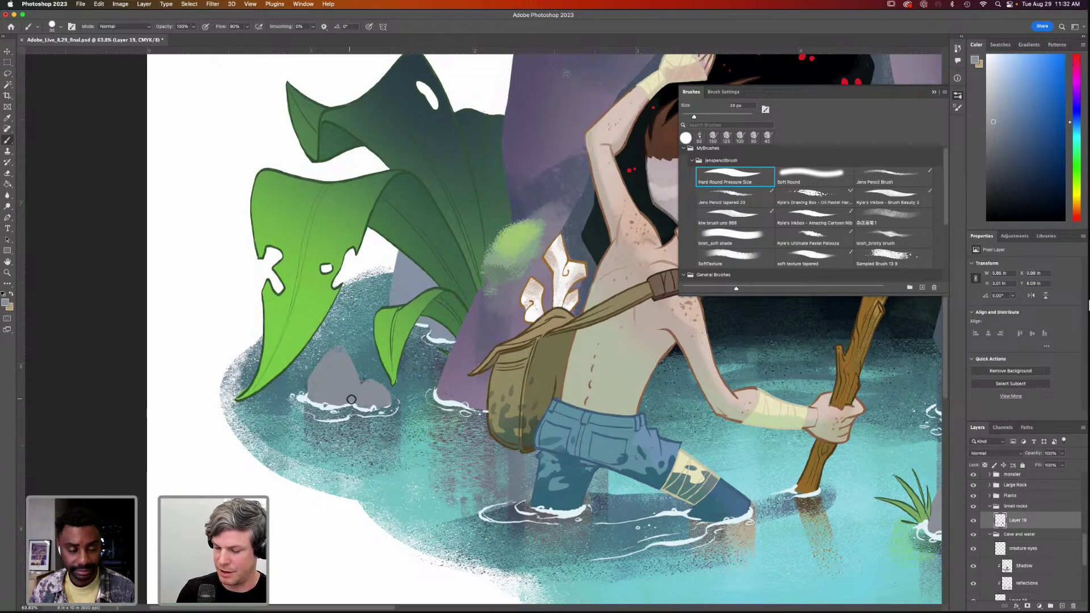
pyautogui.moveTo(342, 351); pyautogui.dragTo(312, 389)
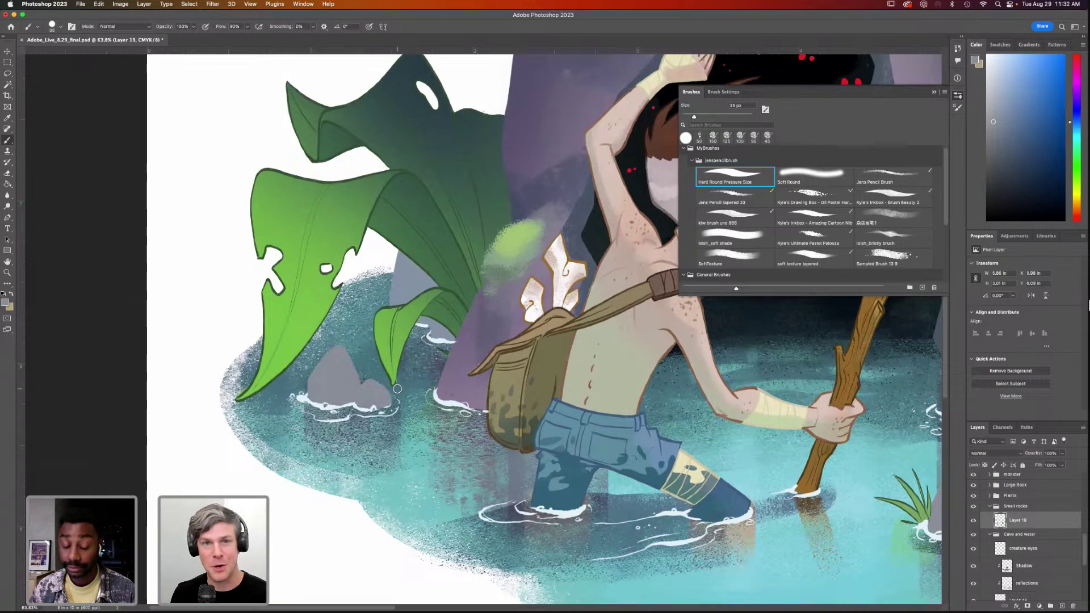
# Examine the small grey rocks on the pool's right side and in the full illustration, and hide the brush presets
pyautogui.moveTo(816, 547); pyautogui.dragTo(541, 463)
pyautogui.moveTo(416, 533)
pyautogui.mouseDown()
pyautogui.moveTo(325, 593)
pyautogui.moveTo(214, 612)
pyautogui.mouseUp()
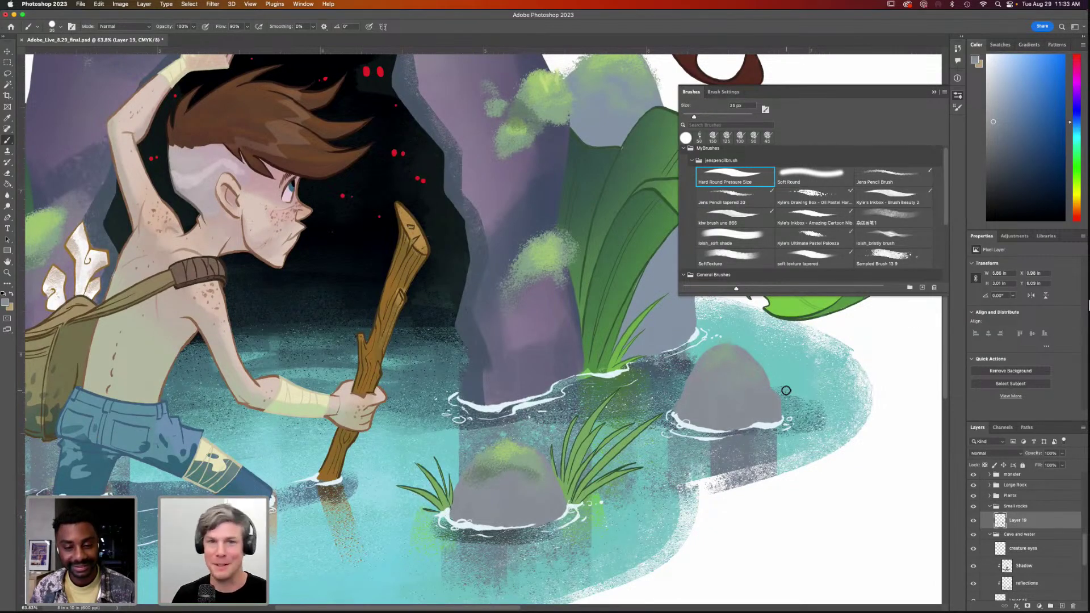
pyautogui.press('super+0')
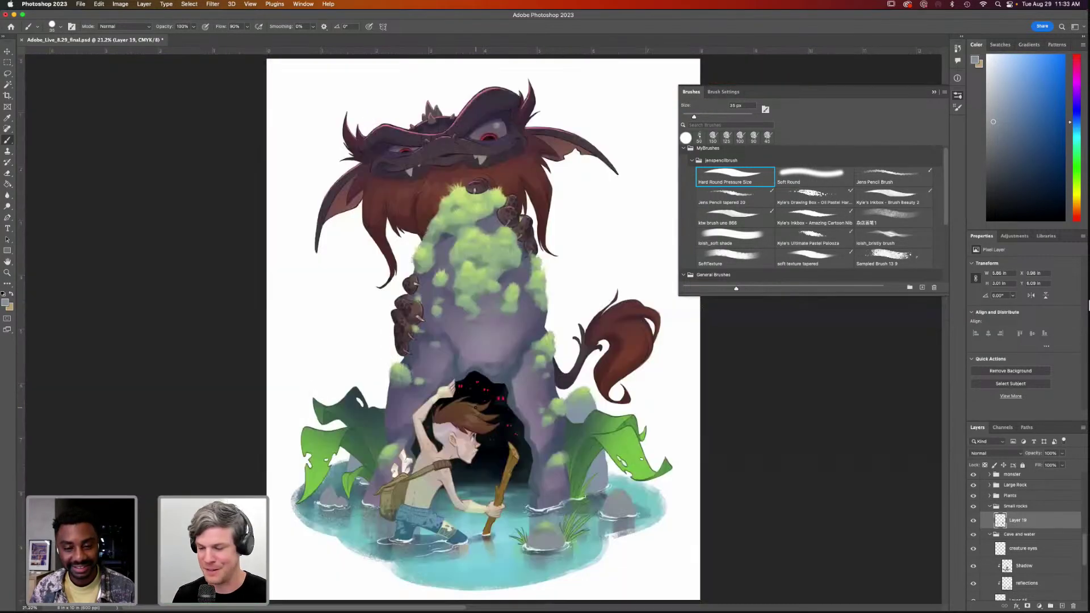
pyautogui.click(959, 95)
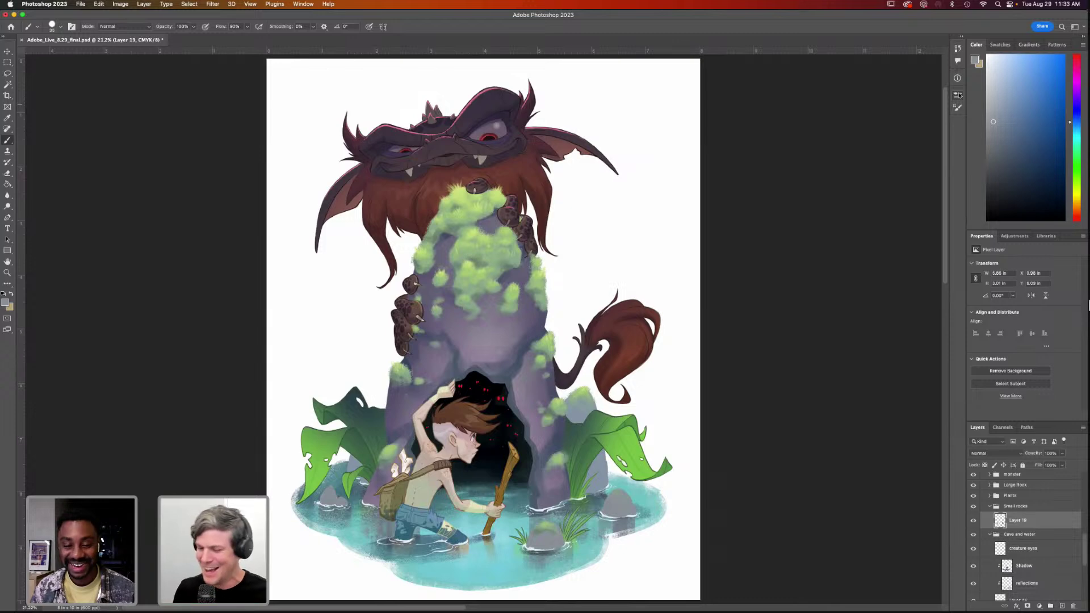
# Check the creature eyes layer by hiding and reshowing it, and collapse the Cave and water group
pyautogui.press('z')
pyautogui.moveTo(544, 452); pyautogui.dragTo(640, 389)
pyautogui.moveTo(616, 438); pyautogui.dragTo(675, 409)
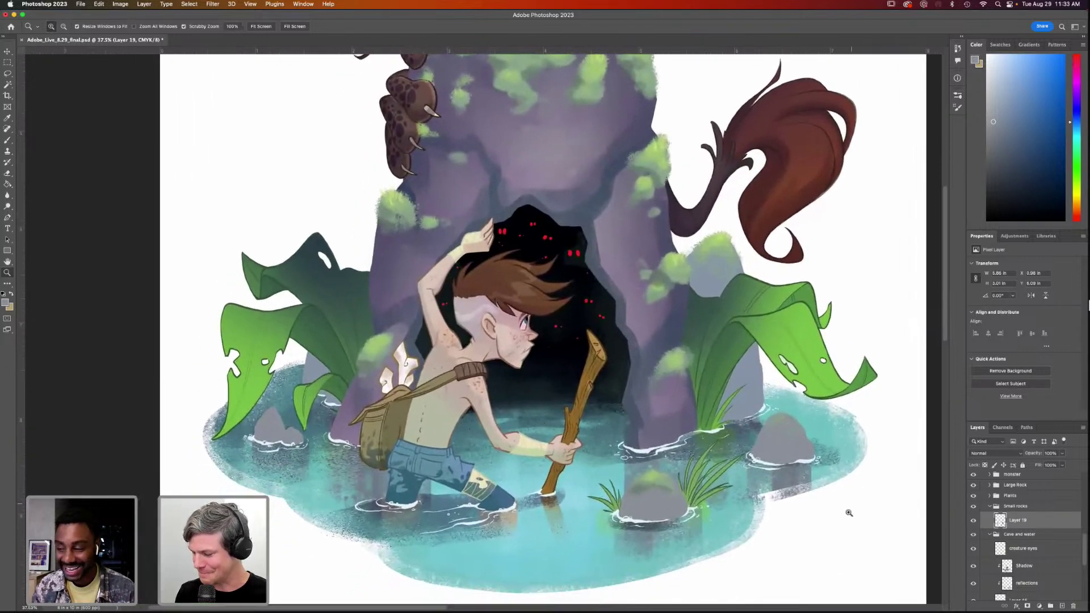
pyautogui.scroll(-3, 1075, 539)
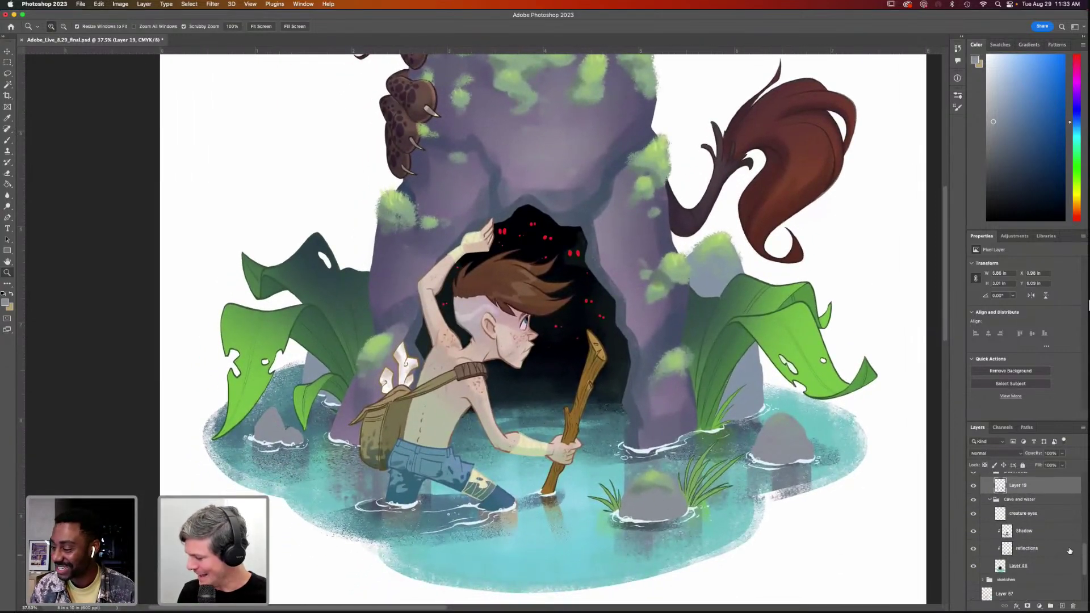
pyautogui.click(973, 514)
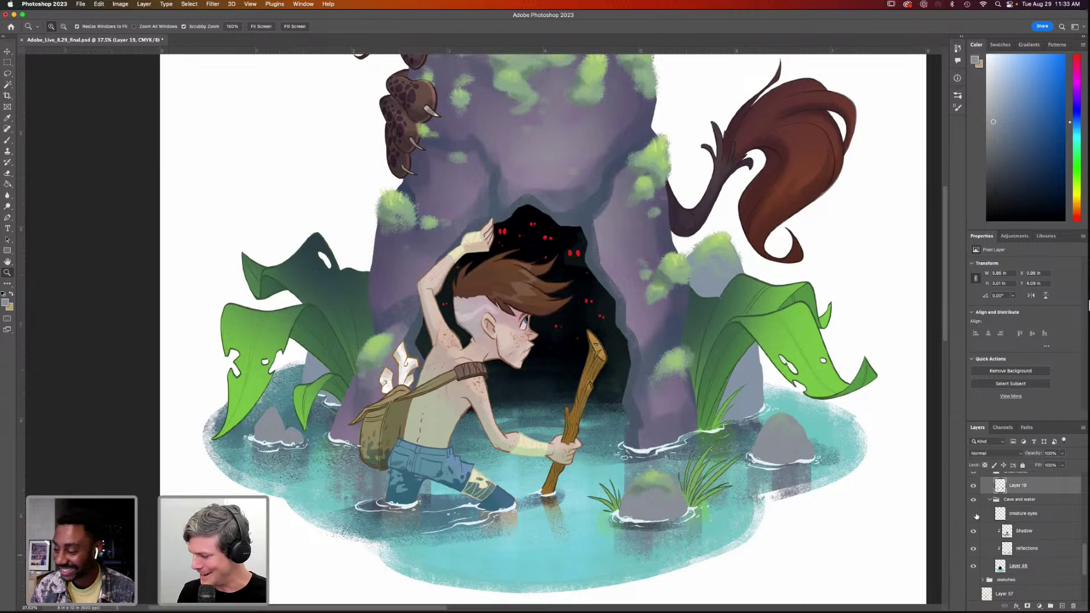
pyautogui.click(973, 514)
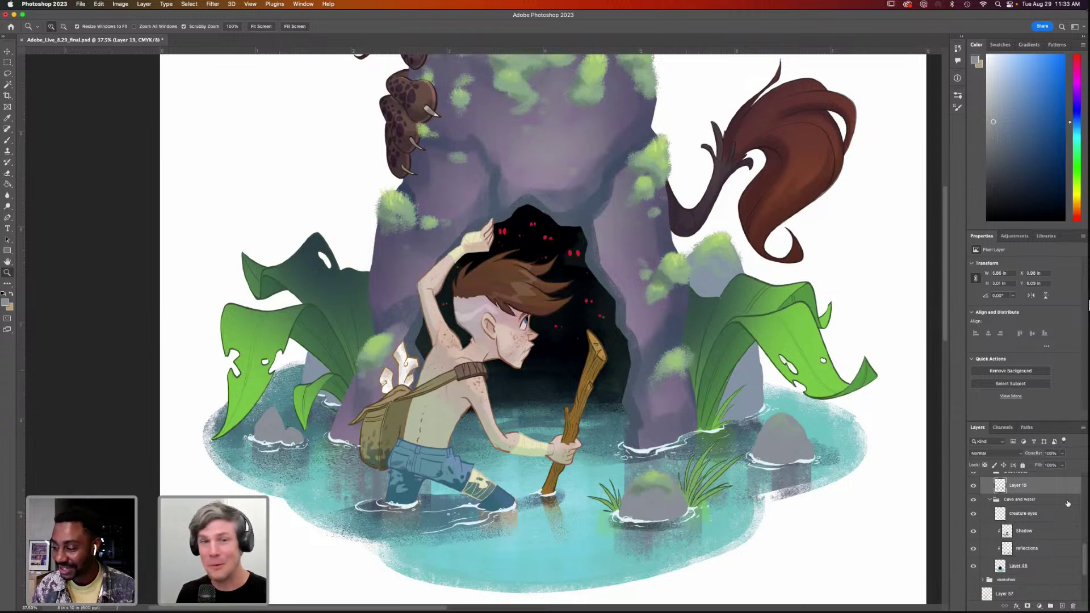
pyautogui.click(988, 501)
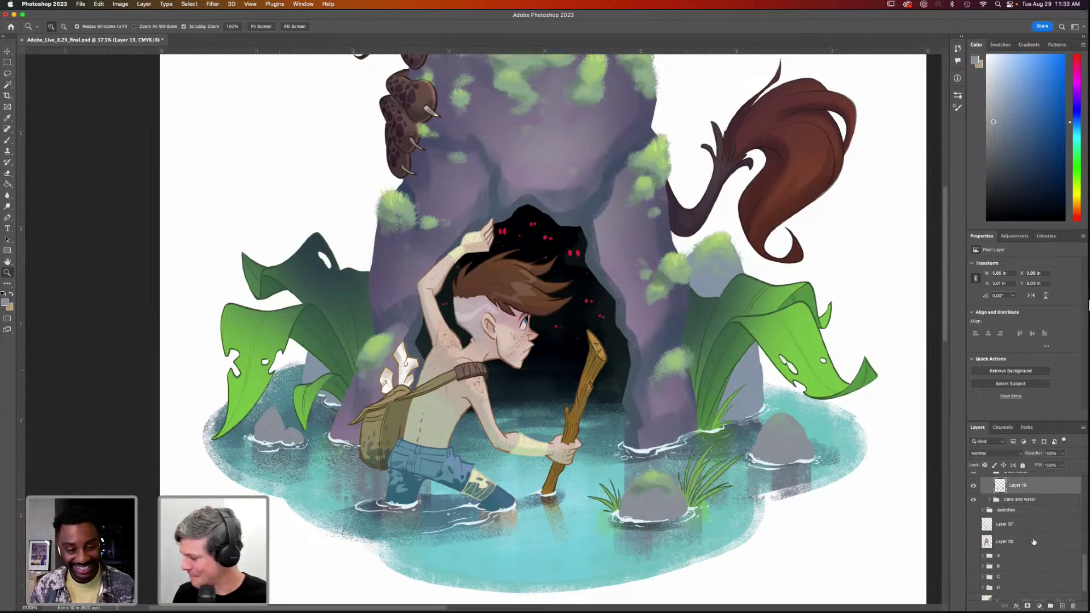
pyautogui.scroll(2, 1084, 552)
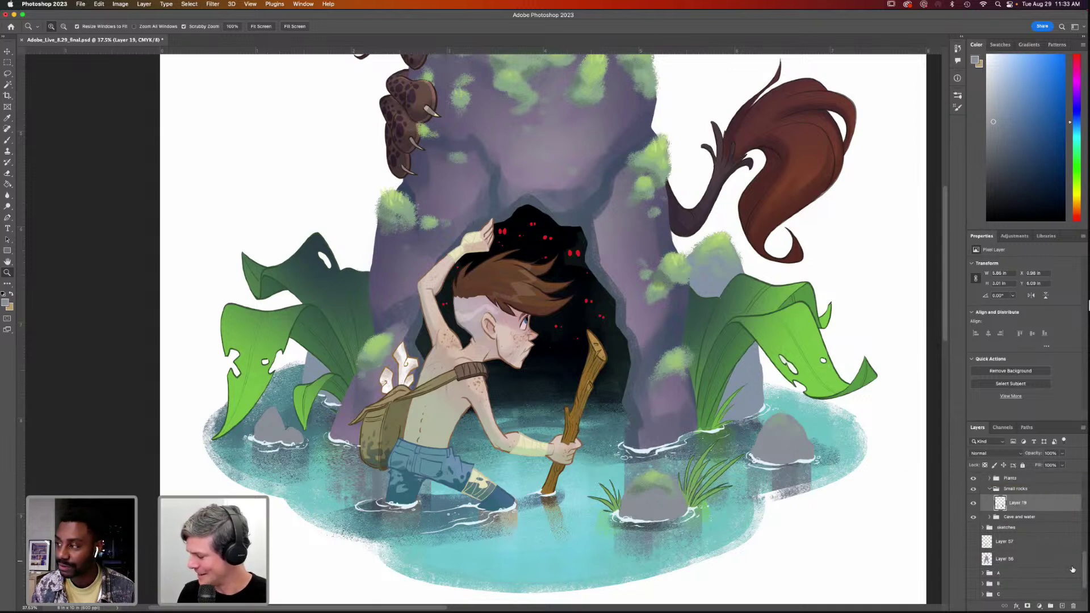
# Add a layer above Layer 19, set it to Multiply at about 50% opacity and clip it to Layer 19
pyautogui.click(1062, 606)
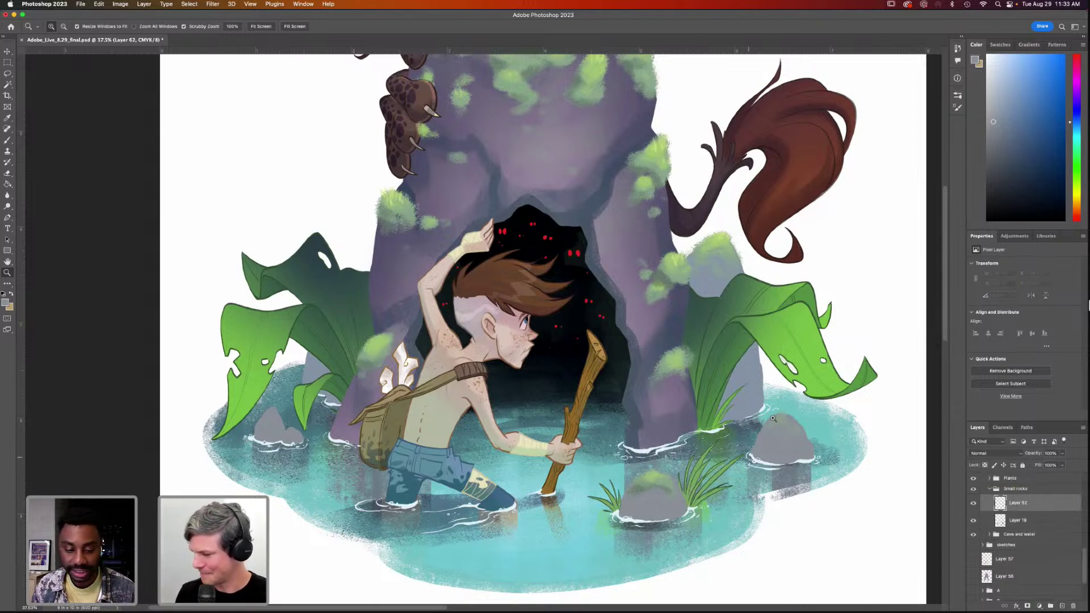
pyautogui.click(1019, 453)
pyautogui.click(997, 486)
pyautogui.moveTo(1062, 453); pyautogui.dragTo(1042, 465)
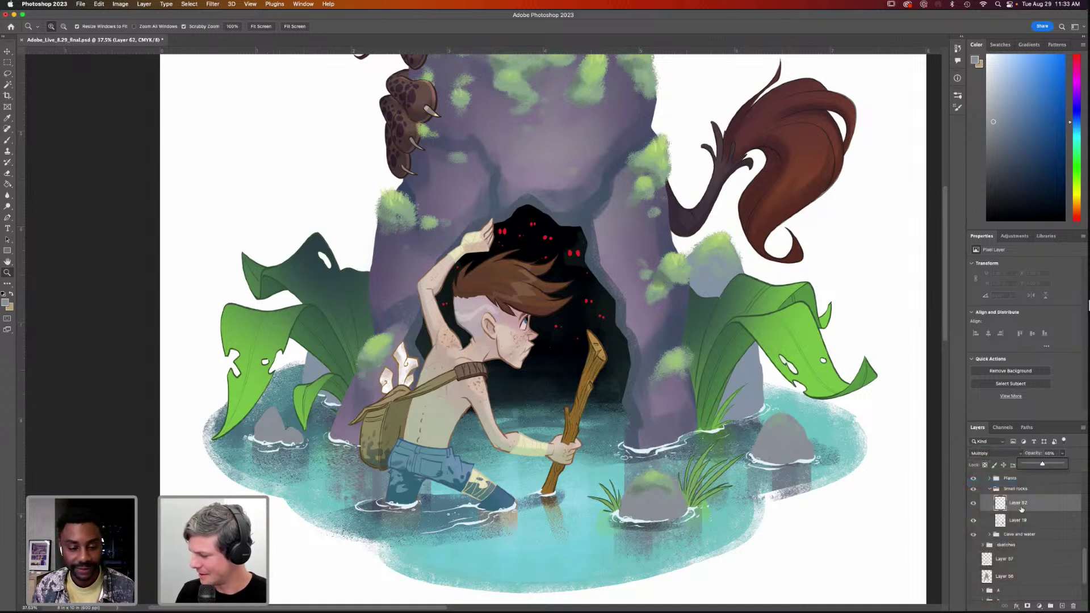
pyautogui.keyDown('alt'); pyautogui.click(1019, 512); pyautogui.keyUp('alt')
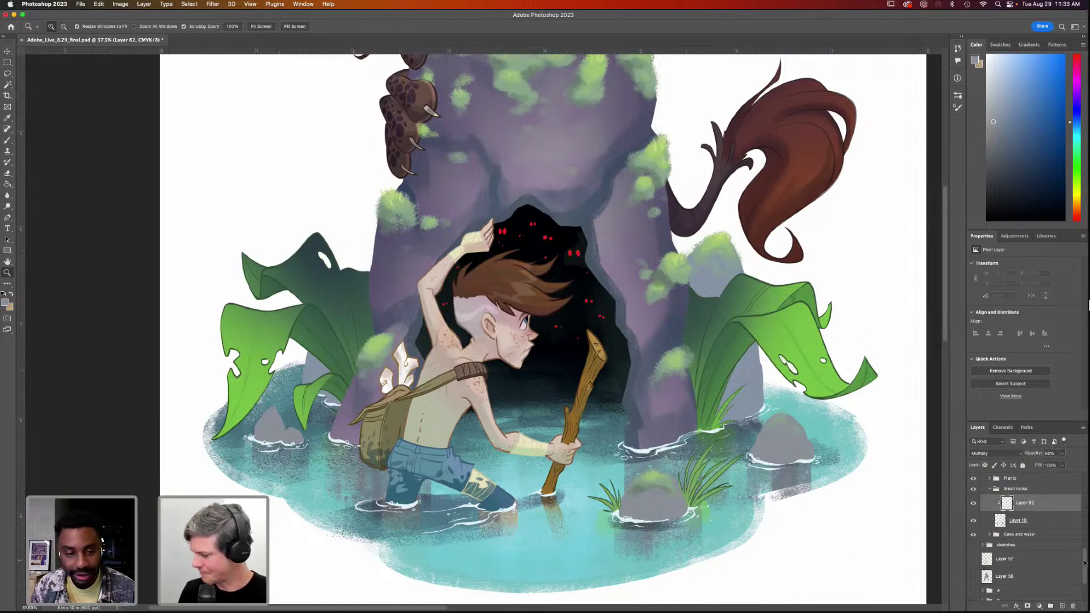
pyautogui.scroll(-2, 1083, 570)
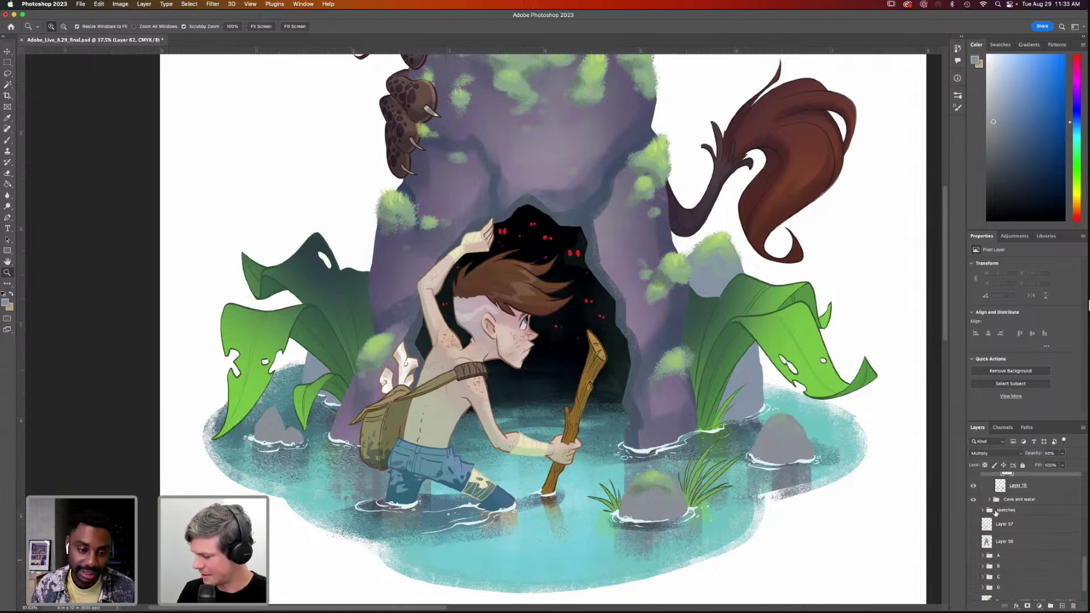
# Sample the dark blue-grey shadow colour from the large rock's clipped shading layer, with Eyedropper sampling limited to Current Layer
pyautogui.scroll(5, 1079, 545)
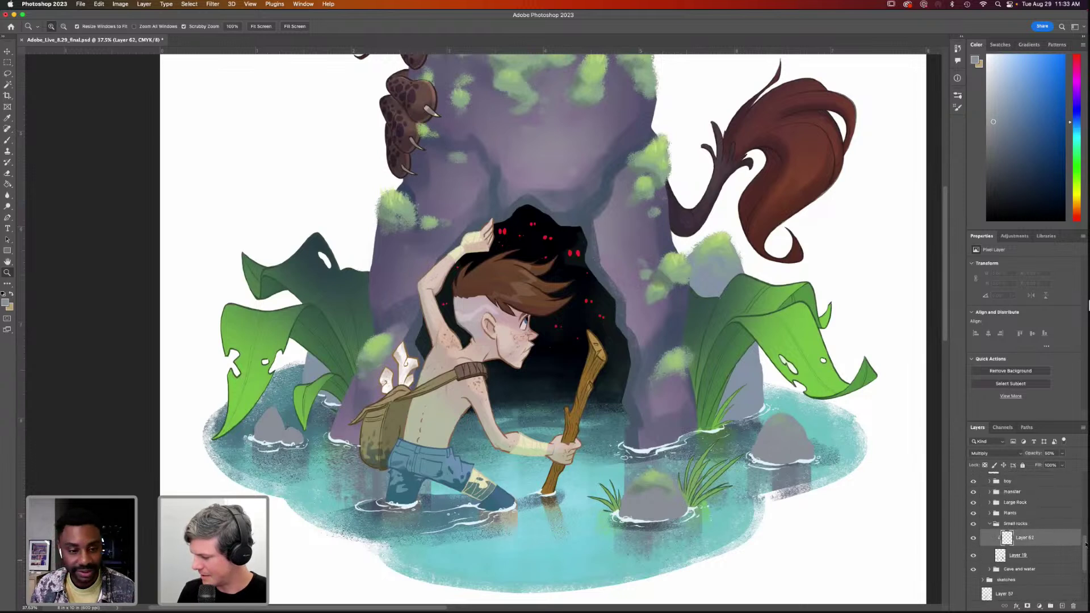
pyautogui.click(1022, 553)
pyautogui.click(974, 551)
pyautogui.click(975, 554)
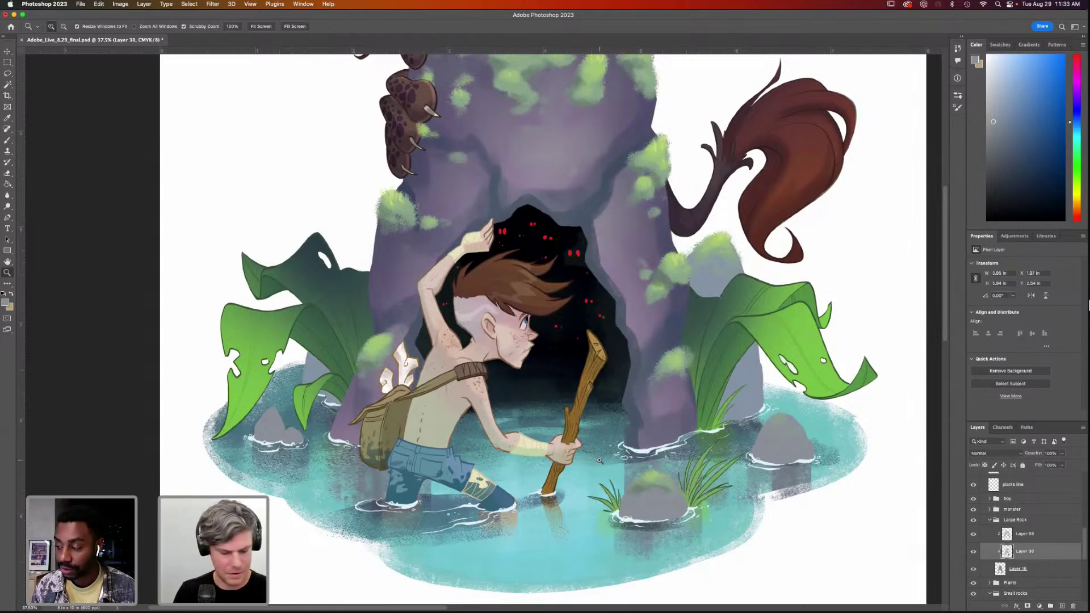
pyautogui.press('i')
pyautogui.click(217, 27)
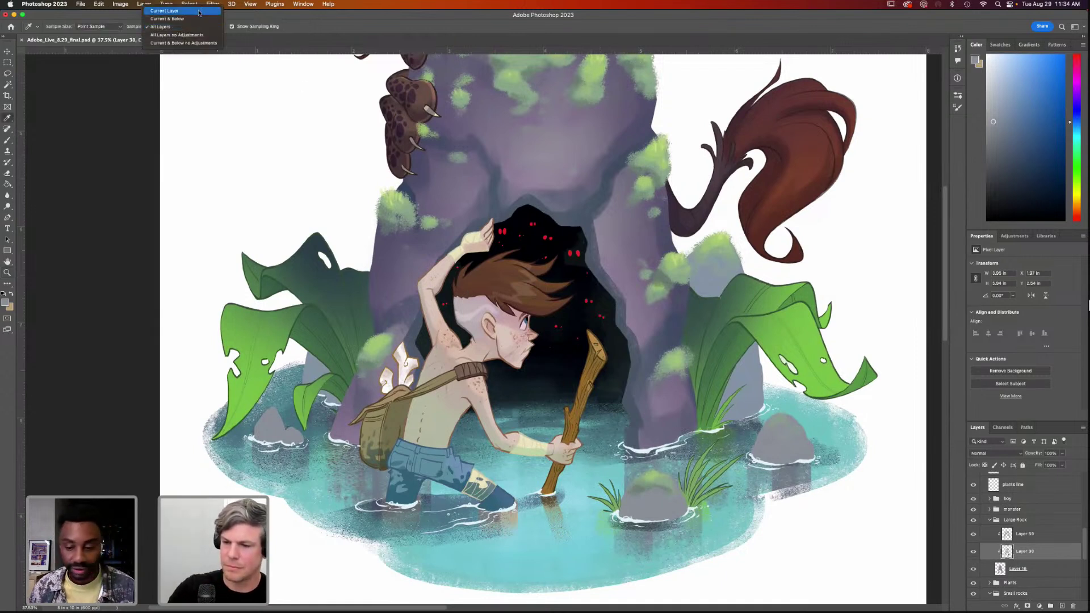
pyautogui.click(170, 11)
pyautogui.click(507, 210)
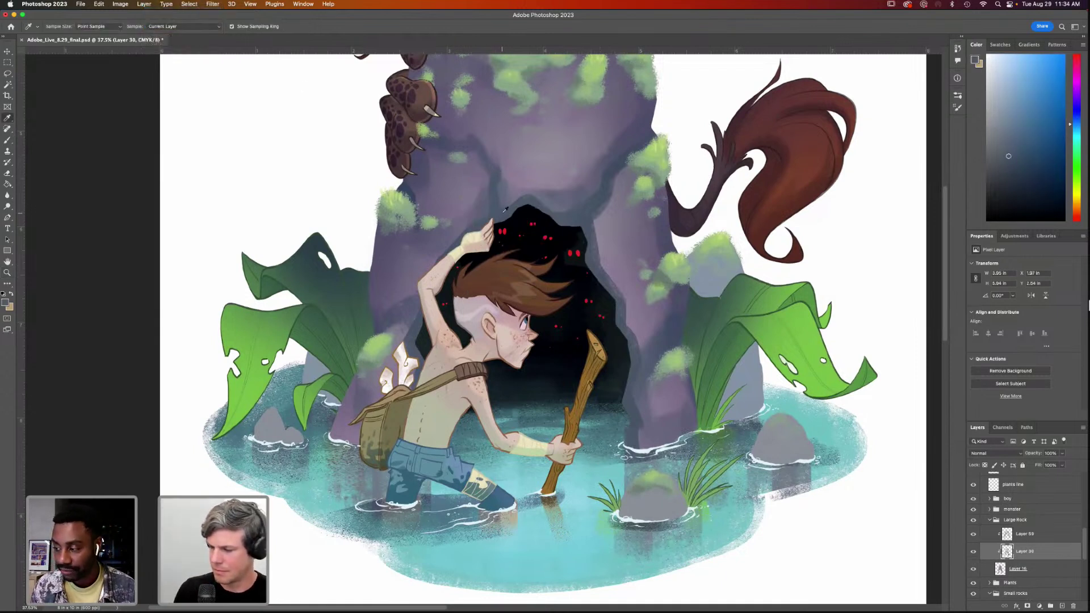
pyautogui.click(565, 222)
pyautogui.press('b')
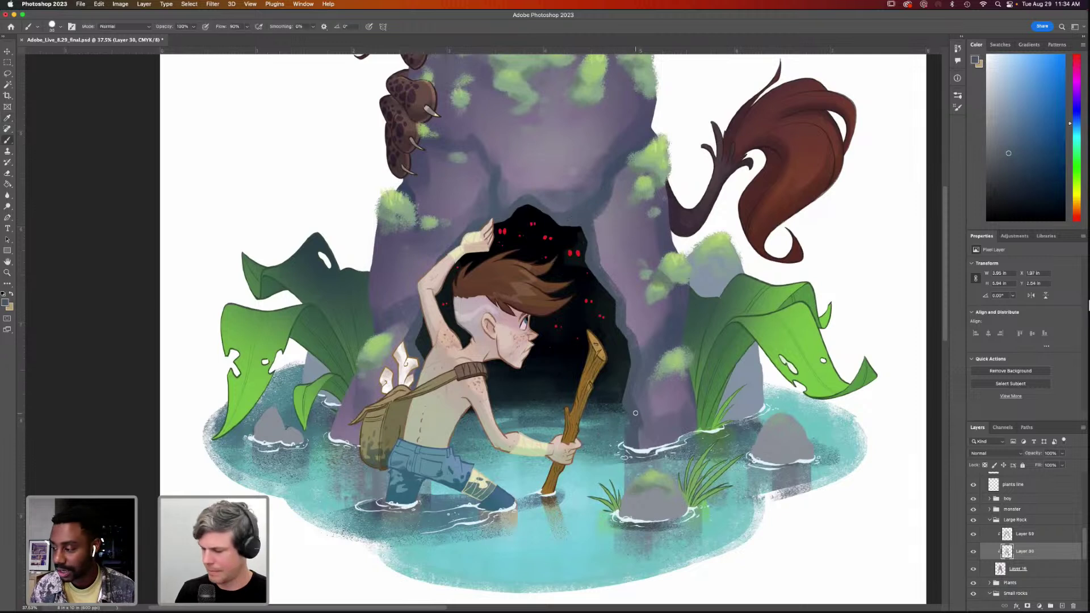
# Collapse the Large Rock group and make the clipped Multiply layer in the Small rocks group active
pyautogui.click(991, 521)
pyautogui.scroll(-3, 1032, 582)
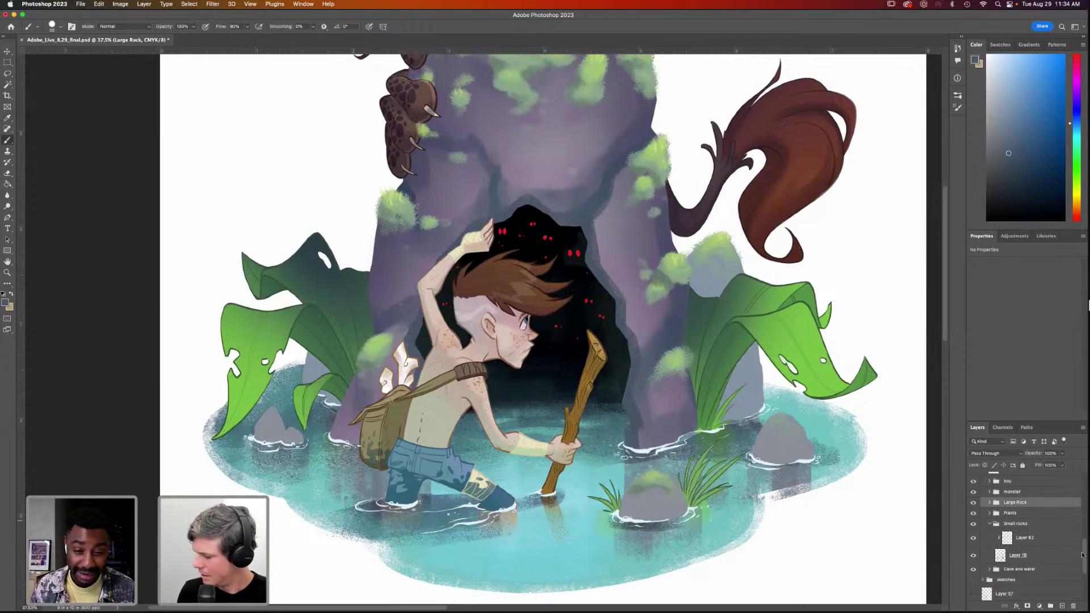
pyautogui.click(1012, 527)
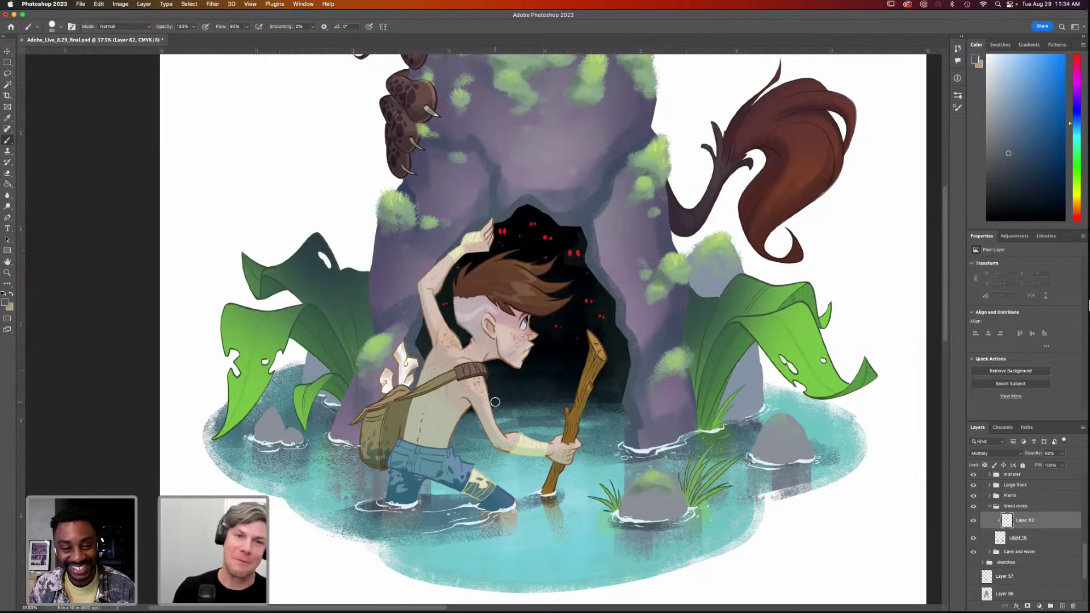
# Choose the Soft Round brush preset for painting the shadows and hide the brush presets
pyautogui.press('F5')
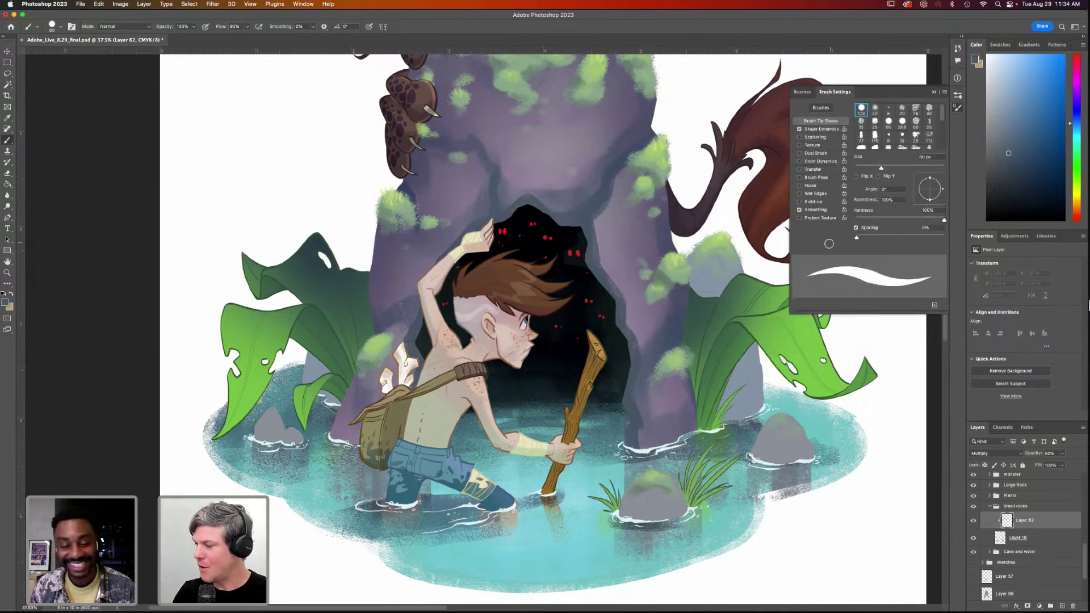
pyautogui.click(802, 91)
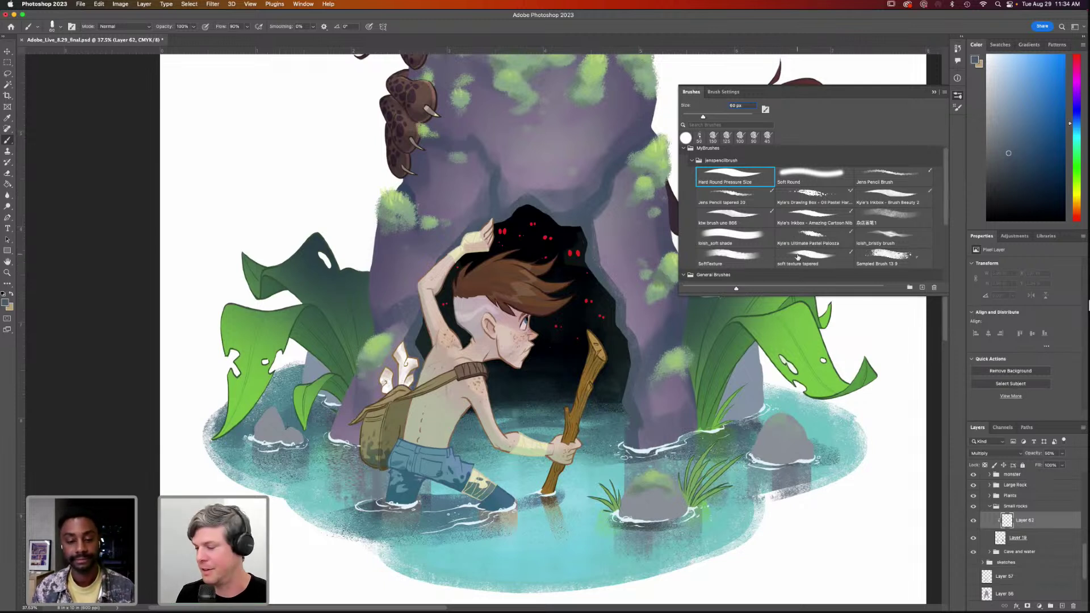
pyautogui.click(797, 256)
pyautogui.click(732, 221)
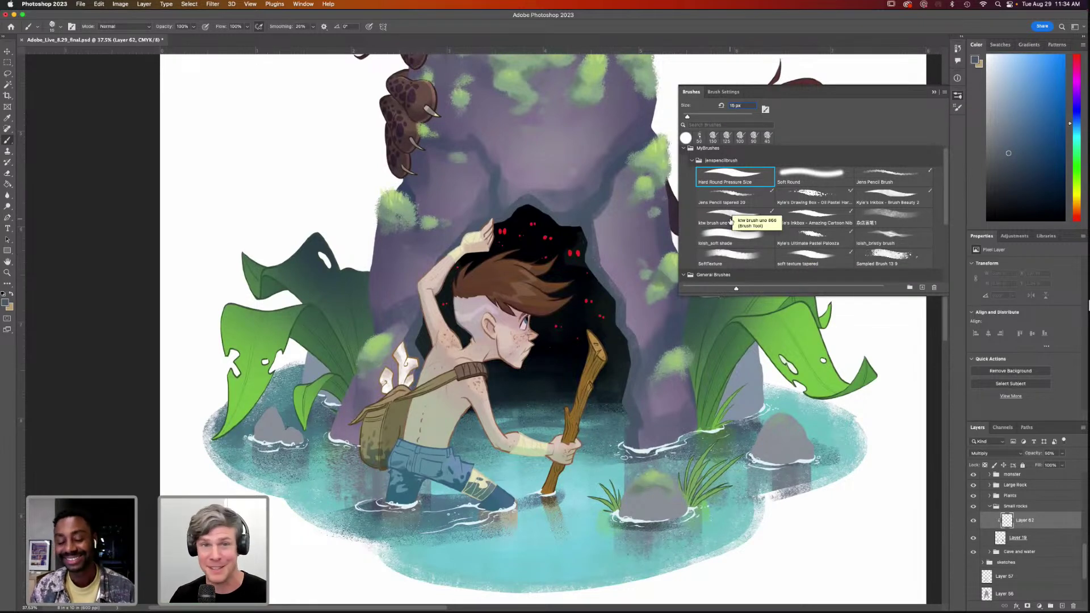
pyautogui.click(804, 237)
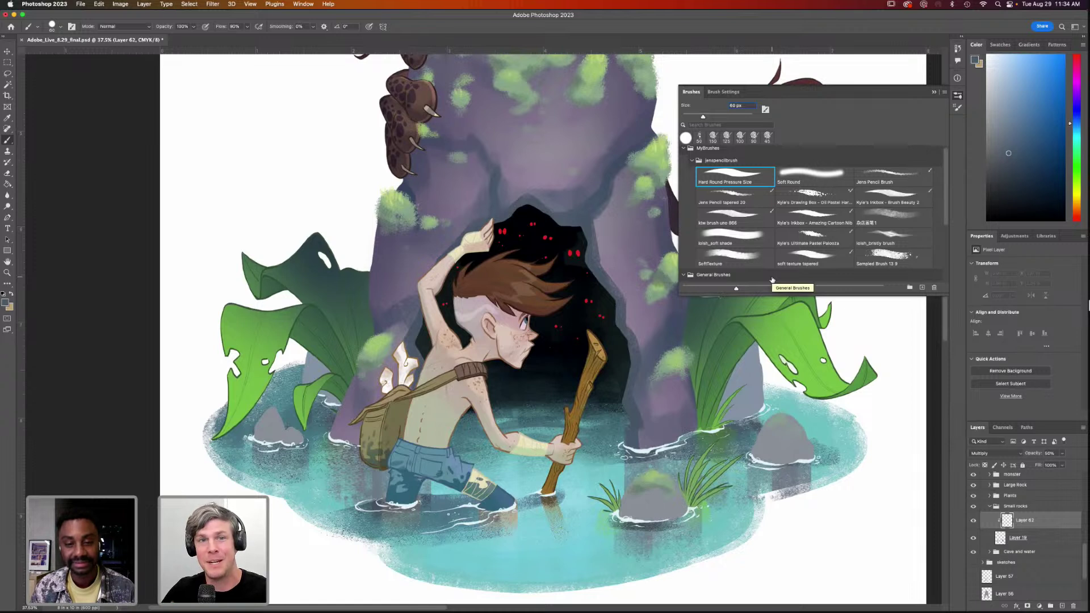
pyautogui.press(']')
pyautogui.press(']')
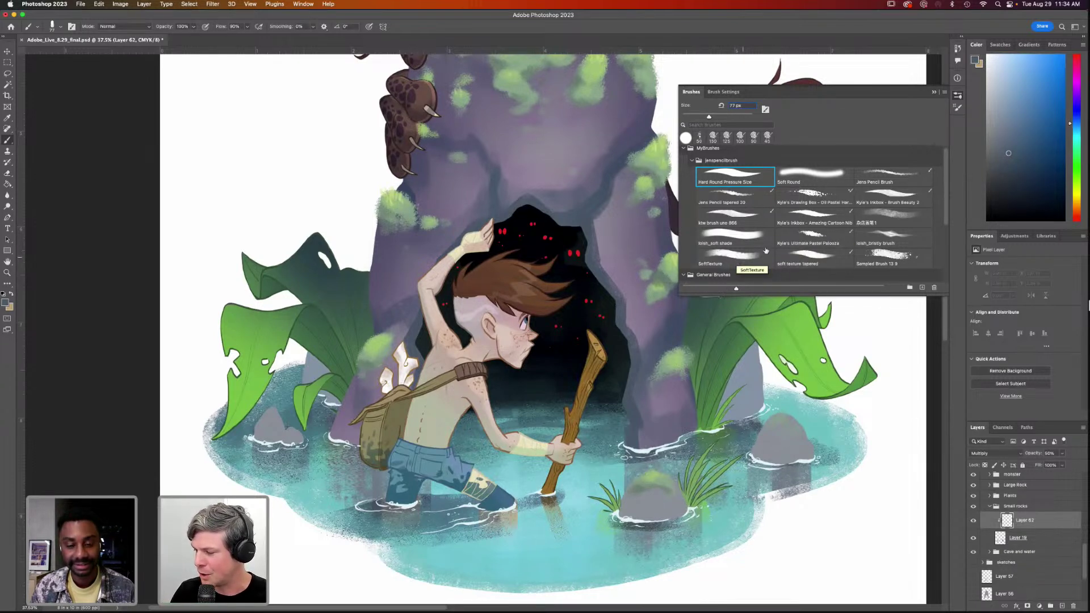
pyautogui.click(813, 173)
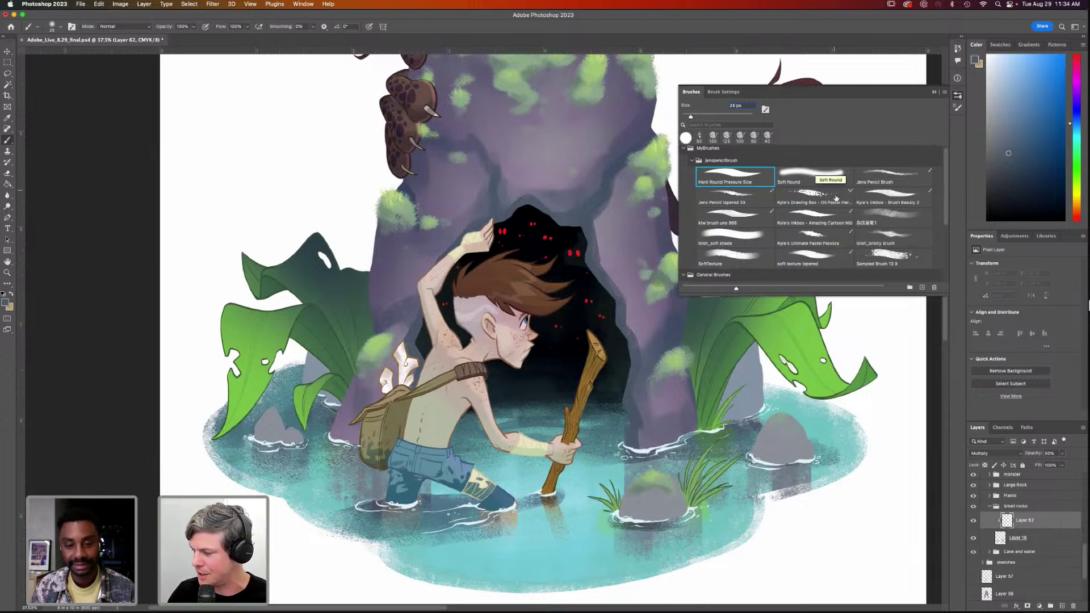
pyautogui.click(807, 177)
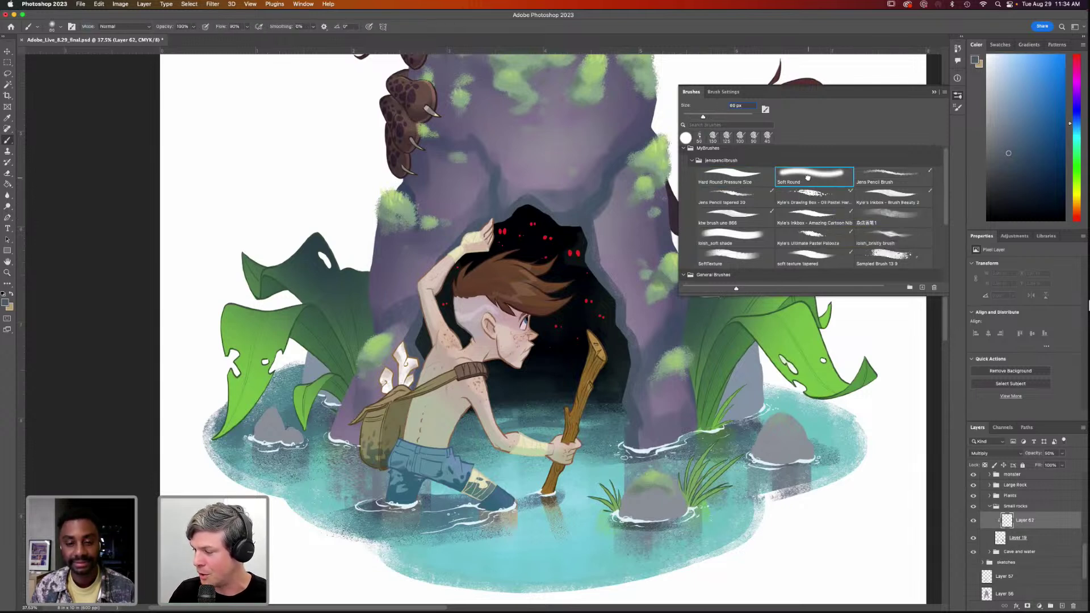
pyautogui.click(957, 107)
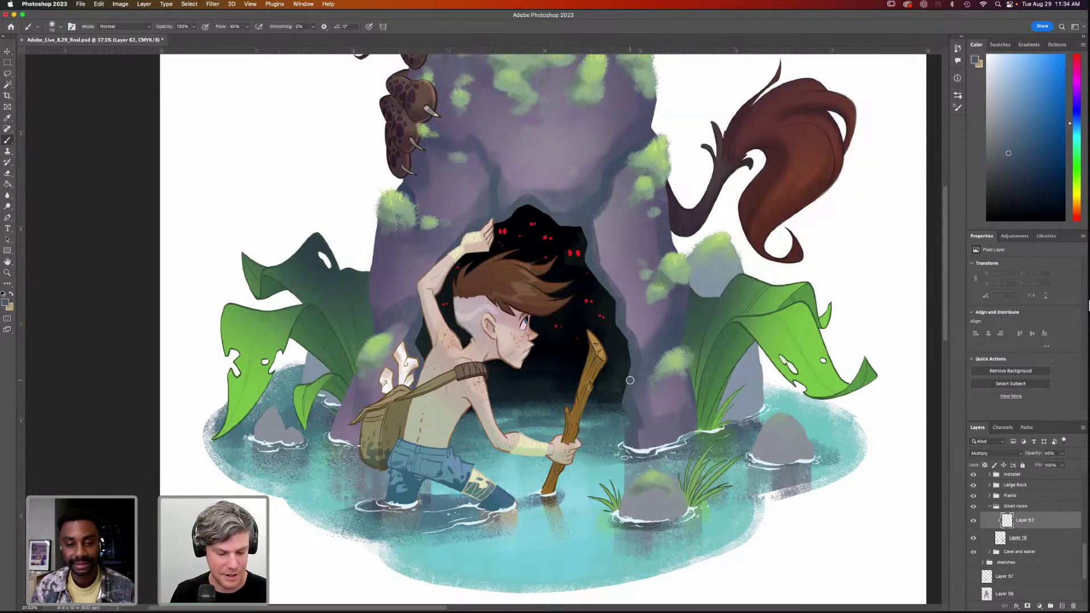
# Paint soft Multiply shadows on the tall rocks behind the left and right leaves with an enlarged brush and pressure-controlled opacity
pyautogui.press('super+0')
pyautogui.press(']')
pyautogui.press(']')
pyautogui.press(']')
pyautogui.press(']')
pyautogui.press(']')
pyautogui.press(']')
pyautogui.press(']')
pyautogui.press(']')
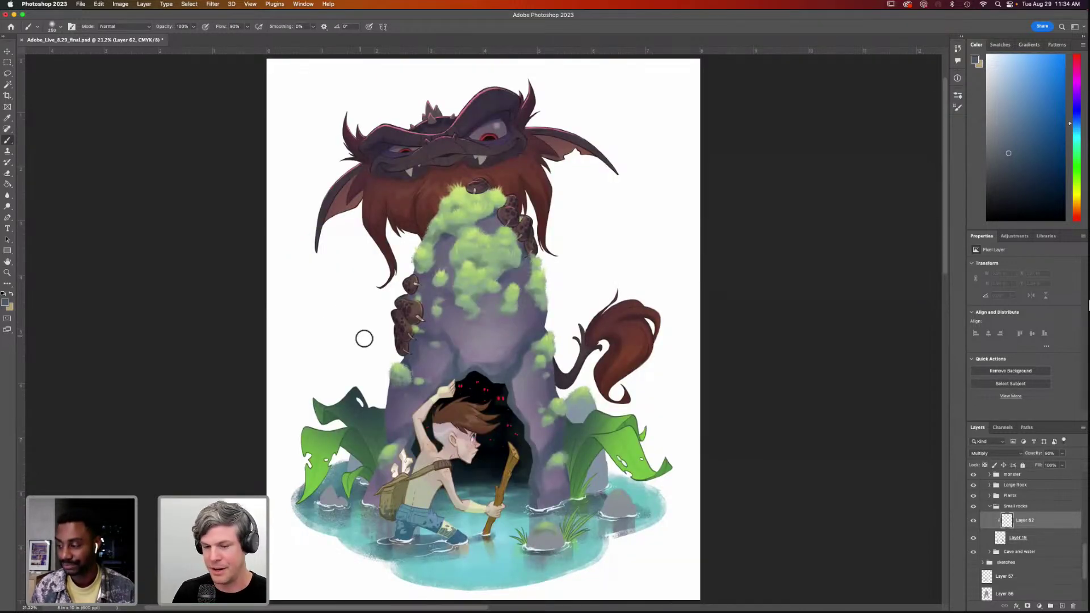
pyautogui.click(206, 27)
pyautogui.moveTo(375, 462)
pyautogui.mouseDown()
pyautogui.moveTo(353, 467)
pyautogui.moveTo(365, 479)
pyautogui.moveTo(387, 469)
pyautogui.mouseUp()
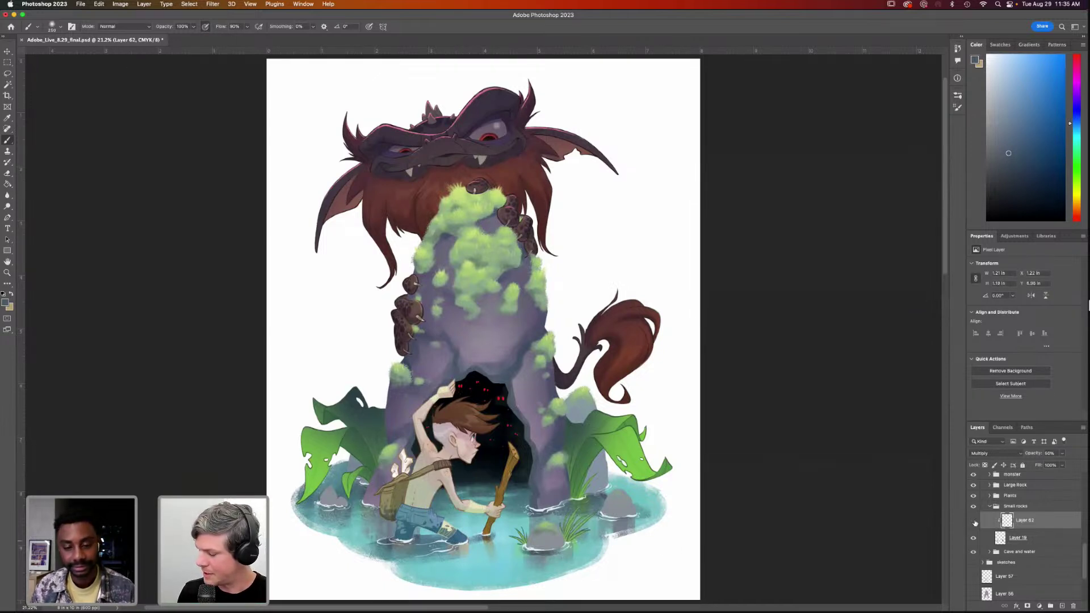
pyautogui.moveTo(583, 460)
pyautogui.mouseDown()
pyautogui.moveTo(566, 426)
pyautogui.moveTo(570, 396)
pyautogui.moveTo(567, 460)
pyautogui.moveTo(588, 485)
pyautogui.moveTo(590, 469)
pyautogui.moveTo(576, 463)
pyautogui.moveTo(593, 446)
pyautogui.mouseUp()
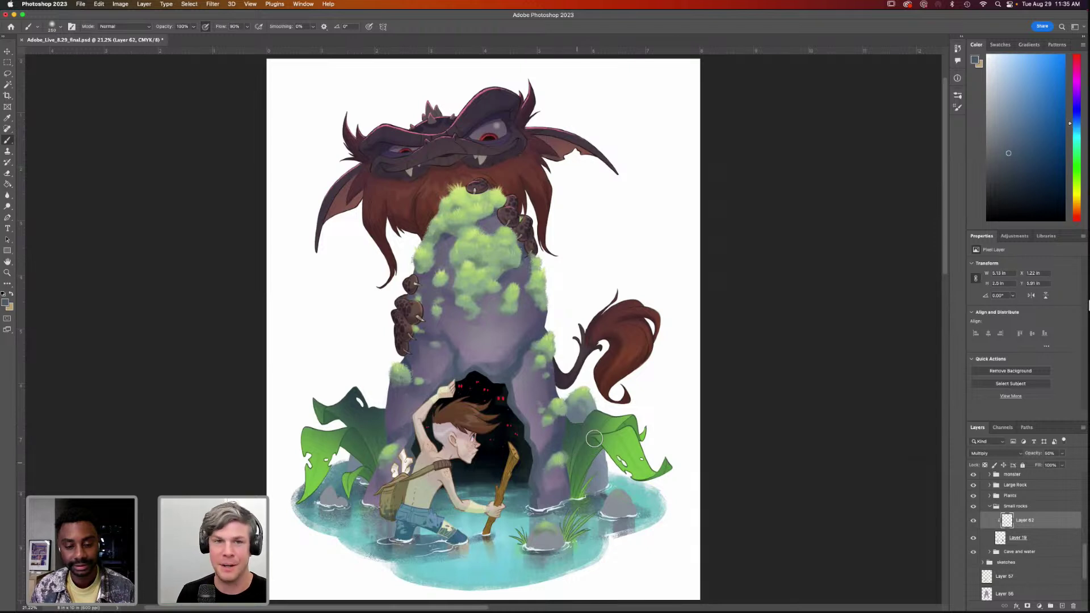
pyautogui.moveTo(377, 474)
pyautogui.mouseDown()
pyautogui.moveTo(368, 467)
pyautogui.moveTo(341, 489)
pyautogui.moveTo(511, 518)
pyautogui.moveTo(599, 508)
pyautogui.moveTo(624, 471)
pyautogui.mouseUp()
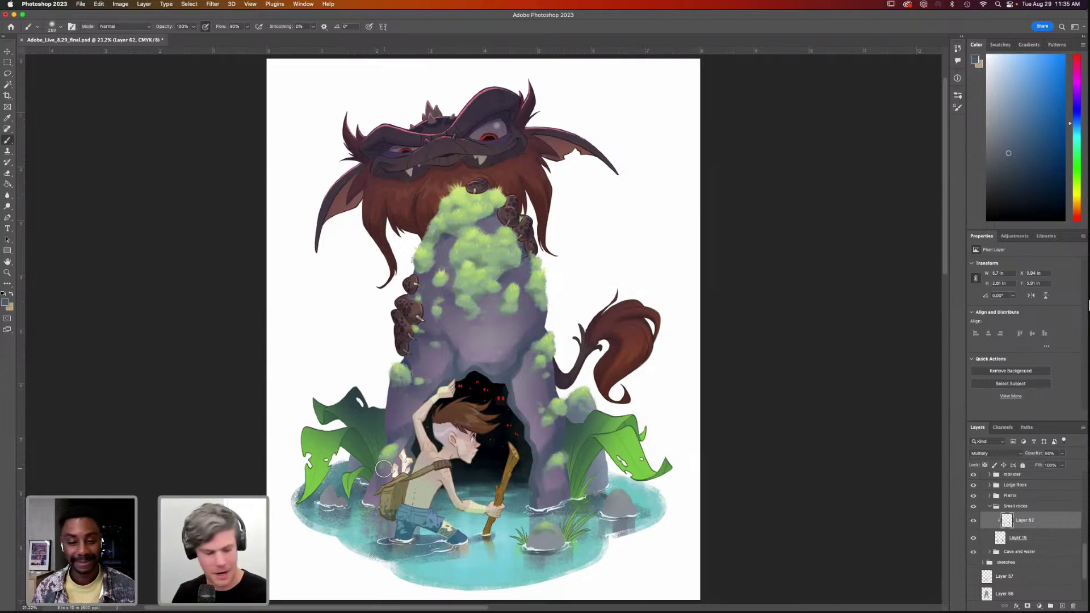
# Add a clipped Normal layer between the small rocks' base layer and their Multiply shadow layer
pyautogui.press('z')
pyautogui.moveTo(544, 425); pyautogui.dragTo(640, 449)
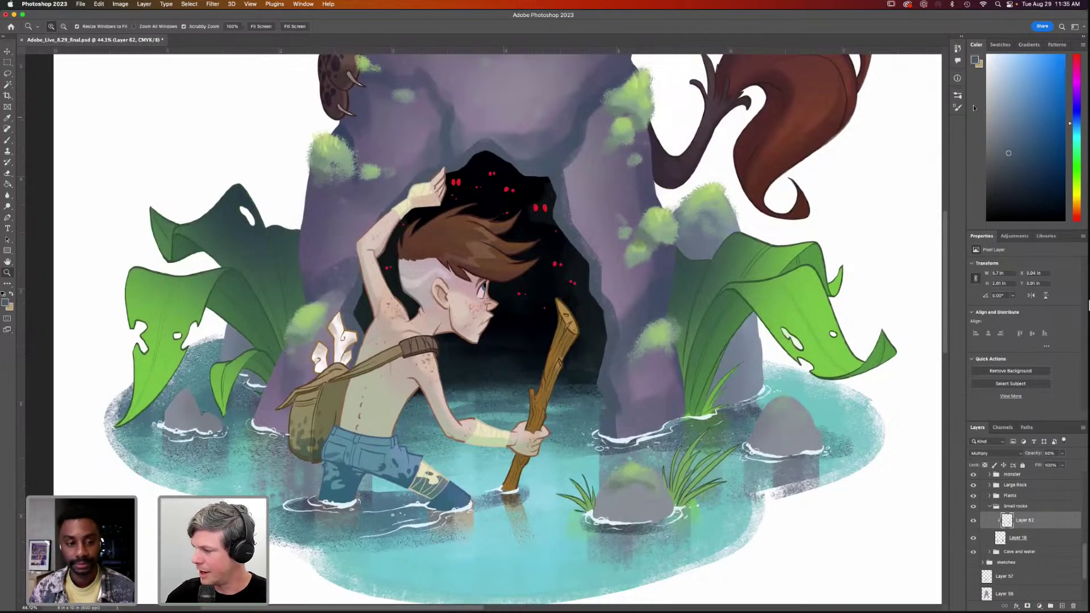
pyautogui.click(1018, 538)
pyautogui.press('super+alt+shift+n')
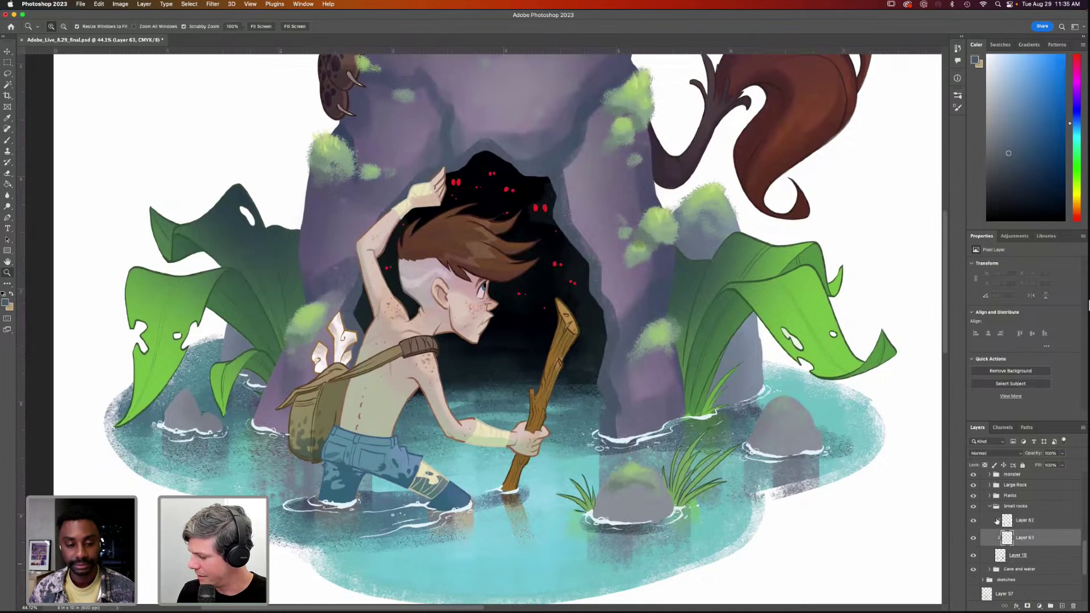
pyautogui.press('i')
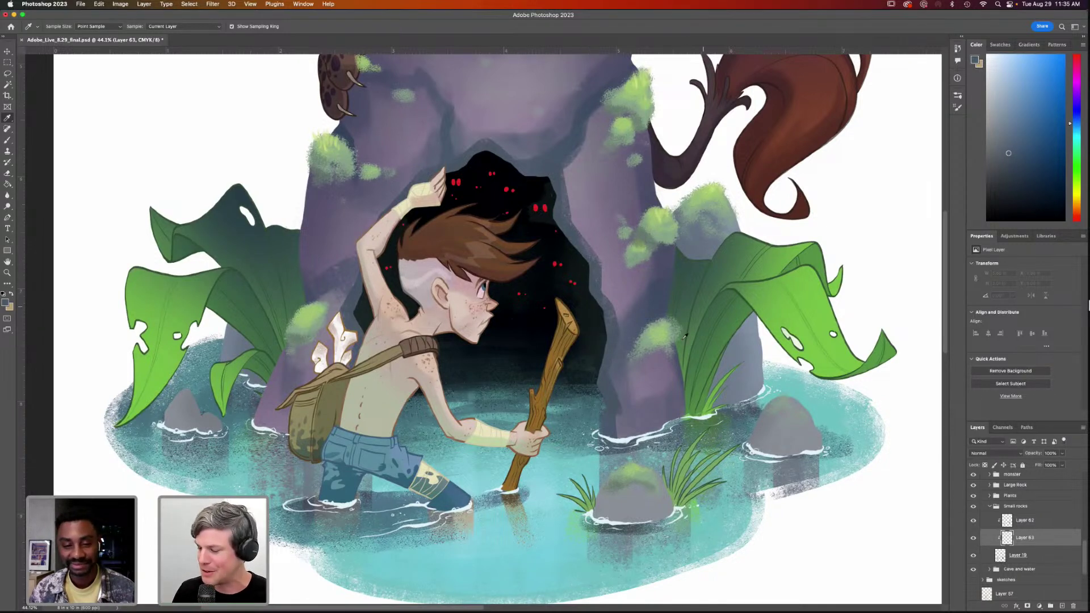
# Paint dark textured shading along the base of the mossy foreground rock with the SoftTexture brush at 77 px
pyautogui.scroll(3, 696, 366)
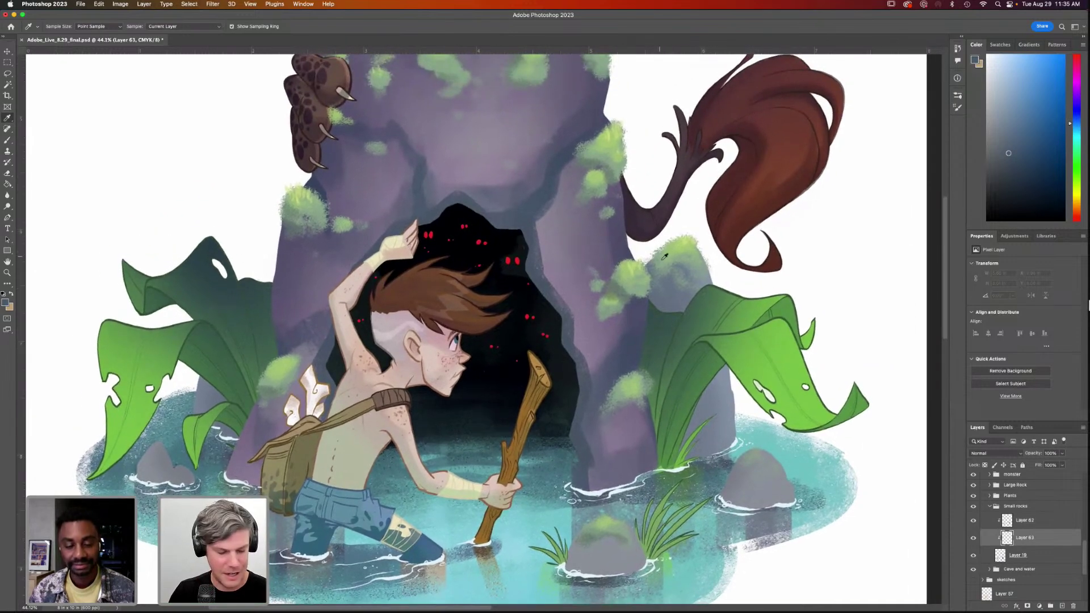
pyautogui.press('F5')
pyautogui.click(803, 93)
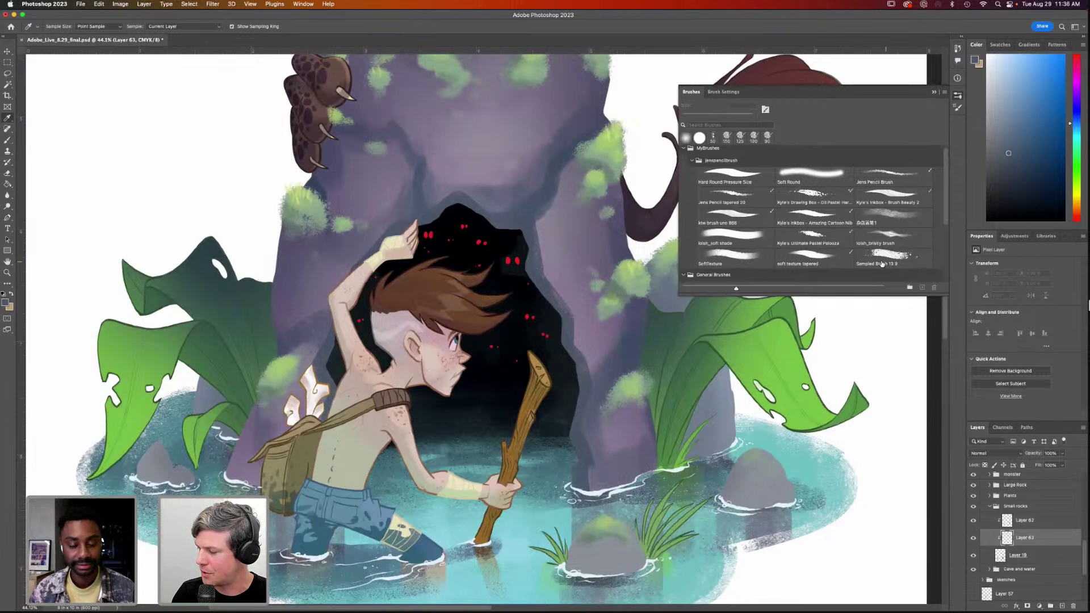
pyautogui.click(734, 263)
pyautogui.moveTo(632, 444); pyautogui.dragTo(653, 330)
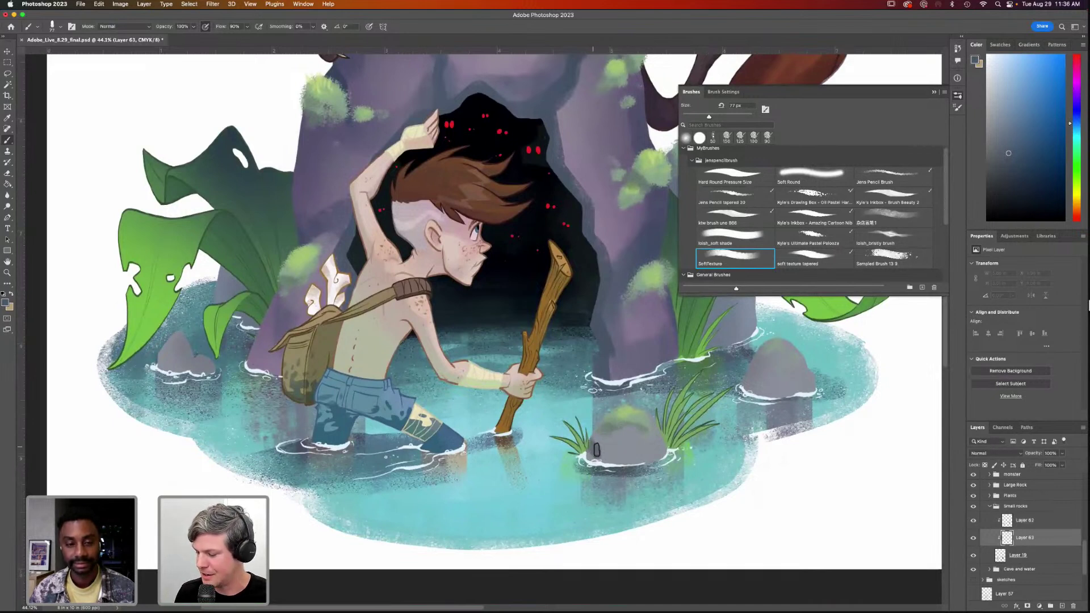
pyautogui.click(618, 466)
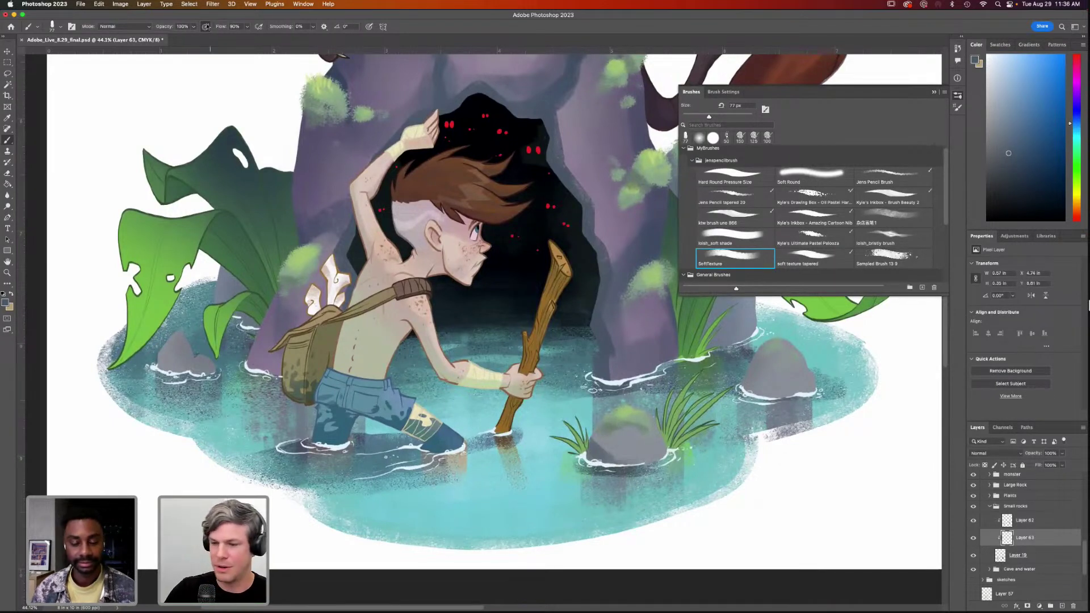
pyautogui.moveTo(641, 456)
pyautogui.mouseDown()
pyautogui.moveTo(672, 459)
pyautogui.moveTo(588, 468)
pyautogui.mouseUp()
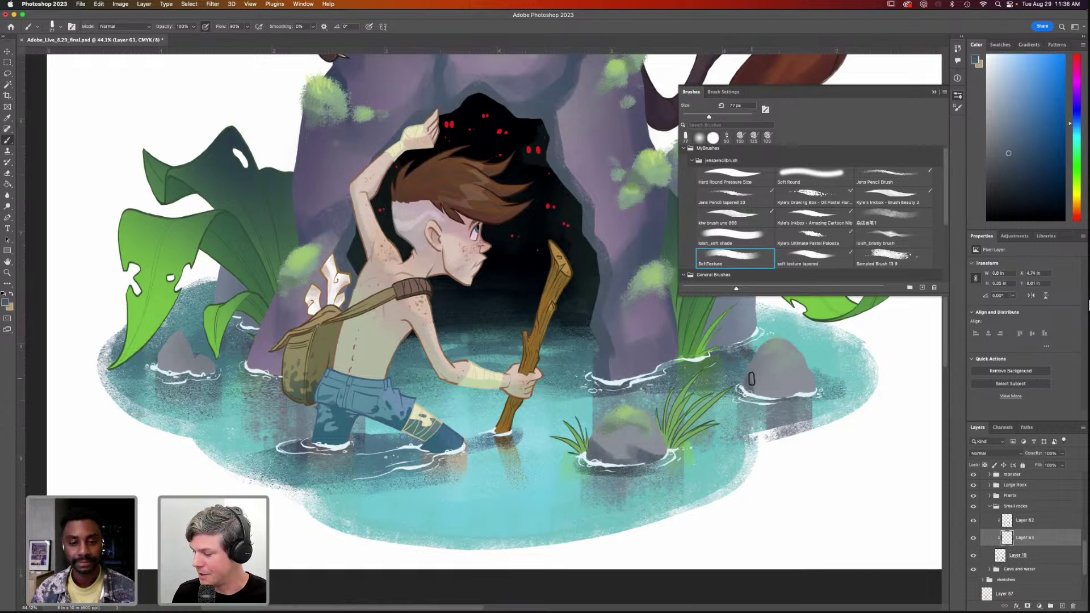
# Brush textured shading onto the lower parts of the pool's right-hand rock and the small rocks beneath the left leaf
pyautogui.moveTo(777, 400)
pyautogui.mouseDown()
pyautogui.moveTo(820, 398)
pyautogui.moveTo(772, 353)
pyautogui.moveTo(784, 381)
pyautogui.moveTo(778, 358)
pyautogui.moveTo(777, 374)
pyautogui.moveTo(748, 380)
pyautogui.moveTo(751, 391)
pyautogui.moveTo(816, 391)
pyautogui.mouseUp()
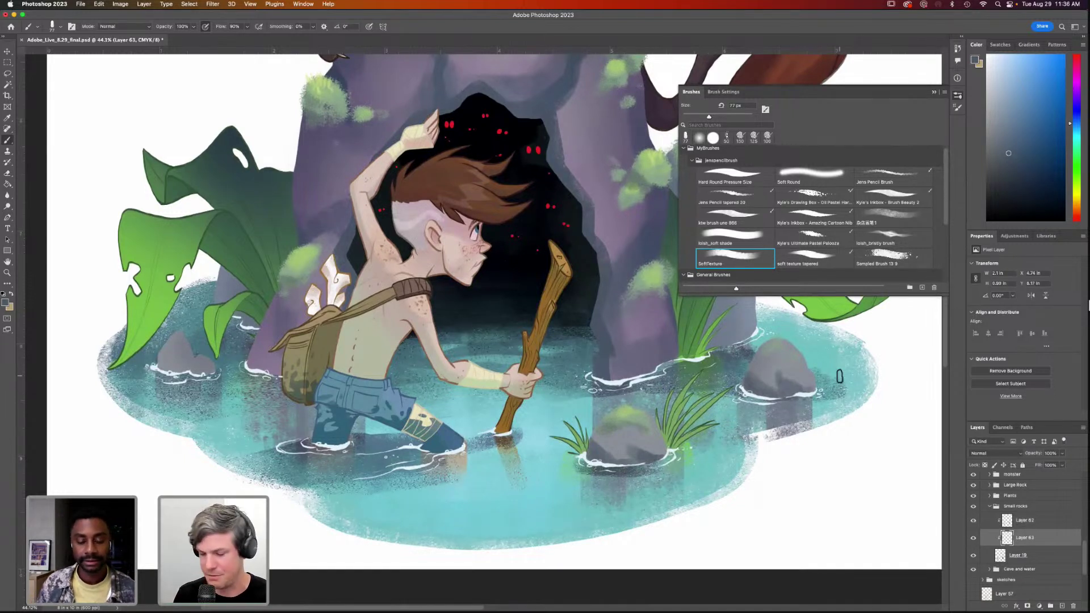
pyautogui.hscroll(-5, 425, 418)
pyautogui.moveTo(294, 352)
pyautogui.mouseDown()
pyautogui.moveTo(321, 375)
pyautogui.moveTo(332, 363)
pyautogui.moveTo(325, 372)
pyautogui.mouseUp()
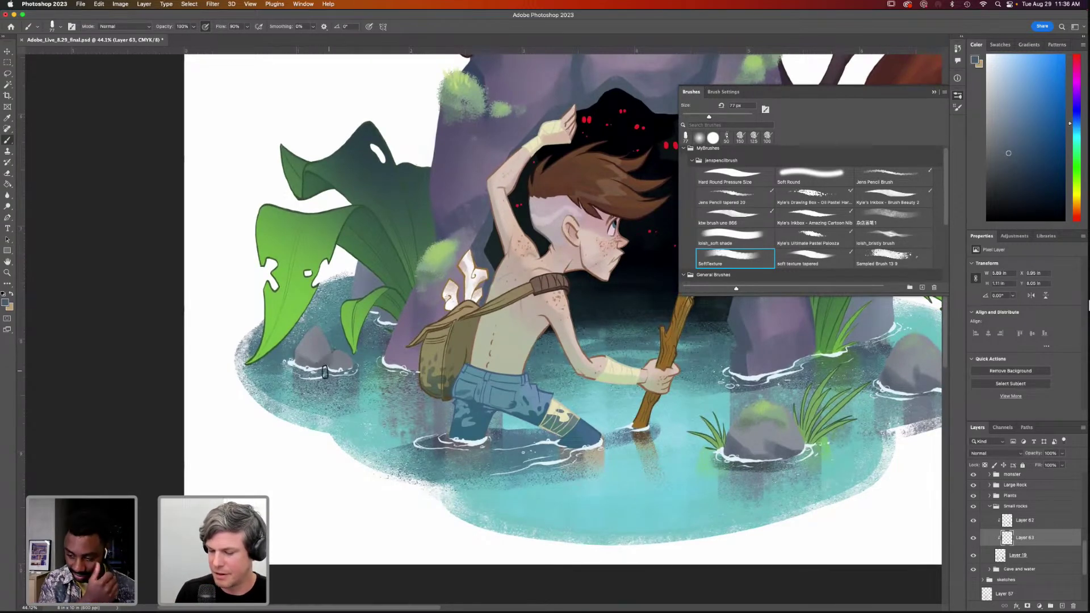
# Add textured shading to the tall rock behind the left plant
pyautogui.scroll(1, 381, 399)
pyautogui.hscroll(-1, 381, 399)
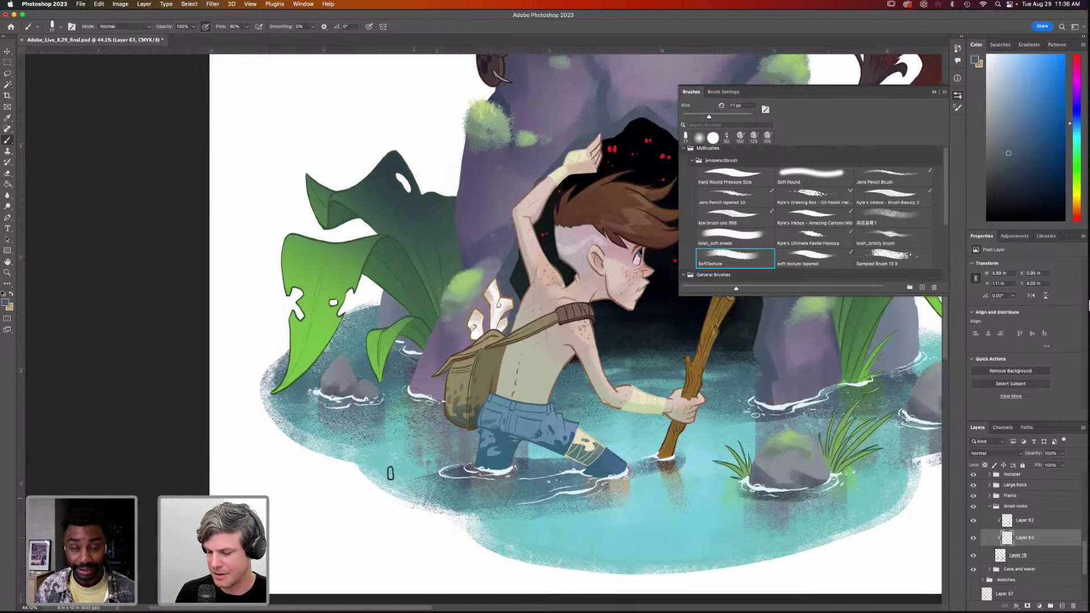
pyautogui.scroll(-1, 390, 474)
pyautogui.hscroll(3, 390, 474)
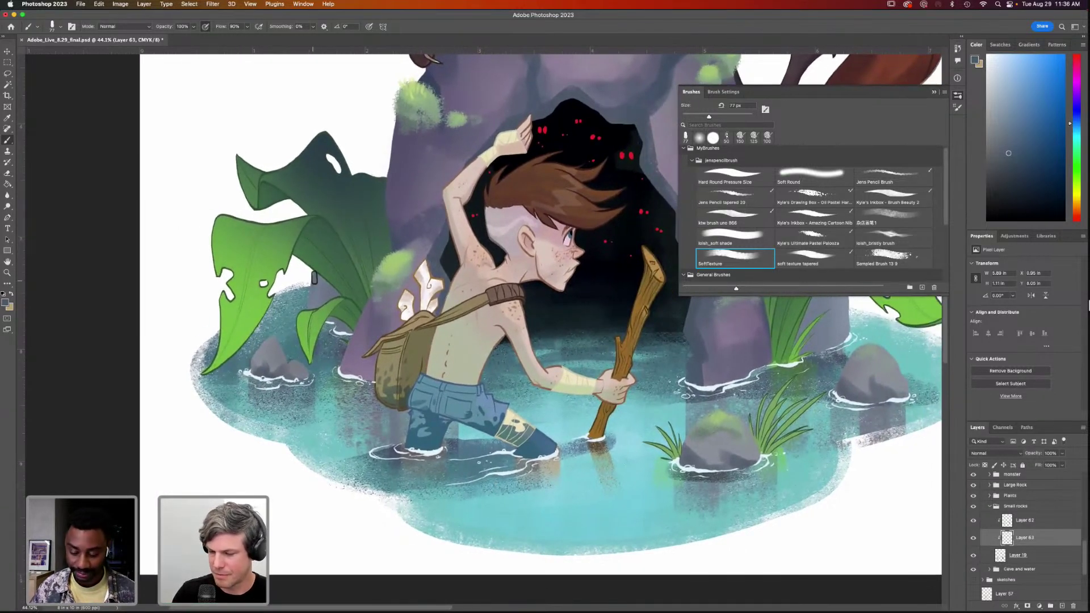
pyautogui.moveTo(331, 314); pyautogui.dragTo(332, 318)
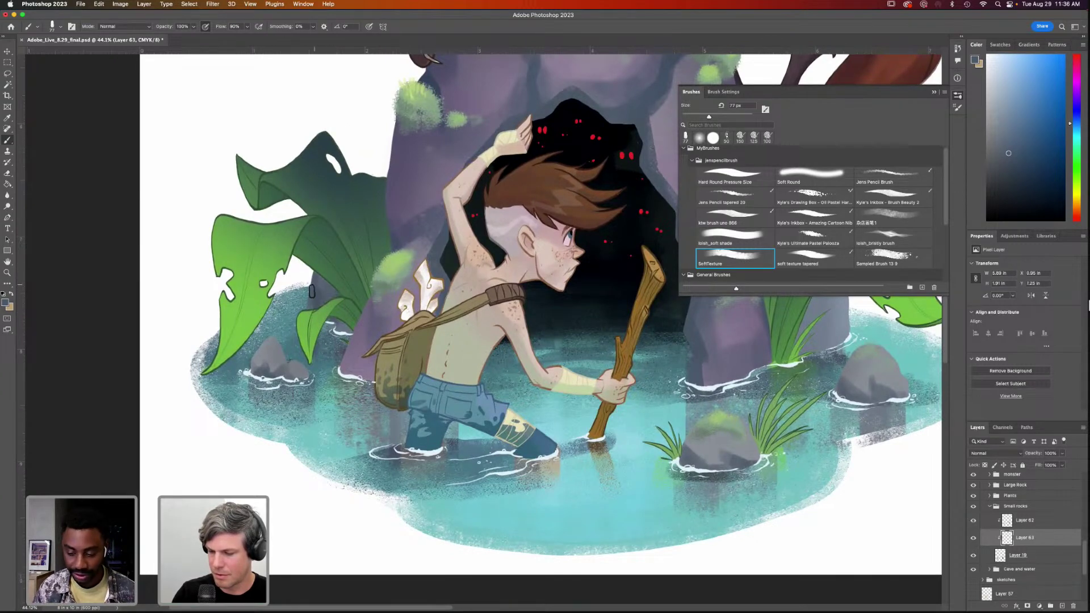
# Paint textured shading on the tall mossy rock behind the right plant
pyautogui.hscroll(10, 383, 267)
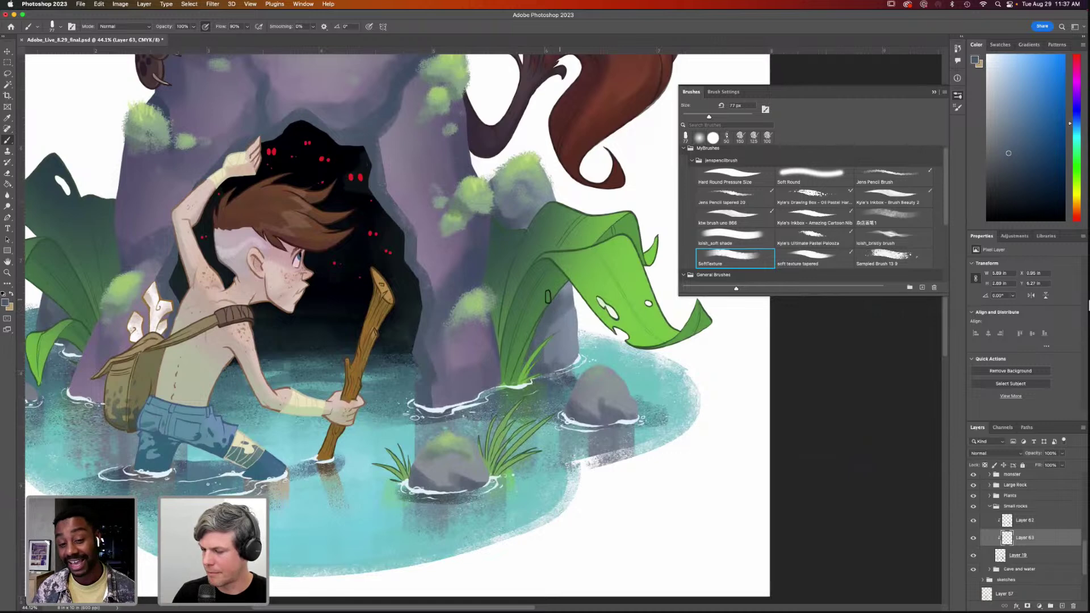
pyautogui.moveTo(529, 235); pyautogui.dragTo(558, 285)
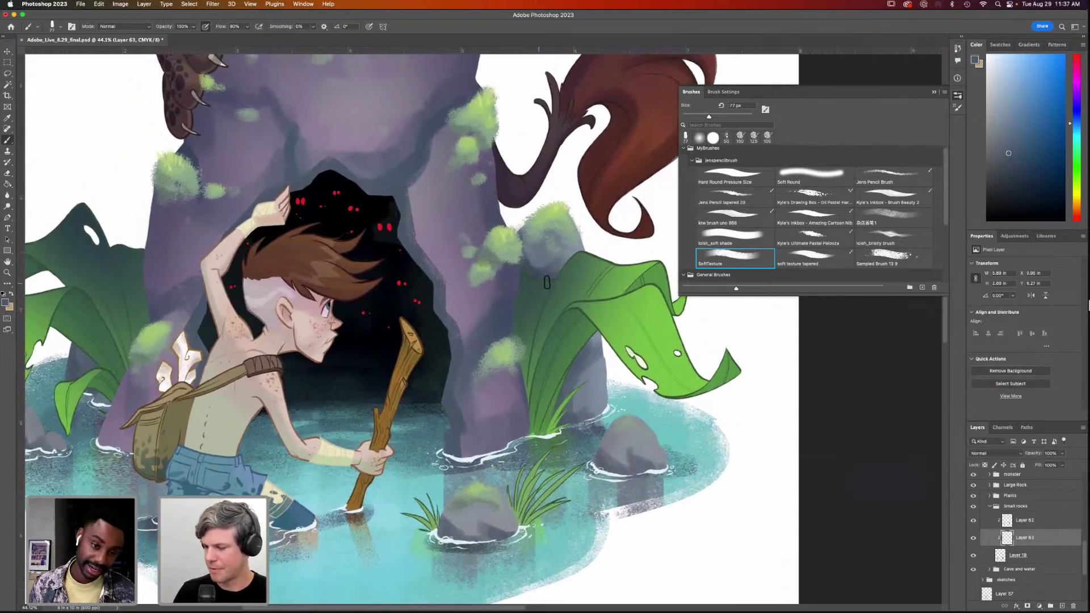
pyautogui.moveTo(616, 261); pyautogui.dragTo(597, 249)
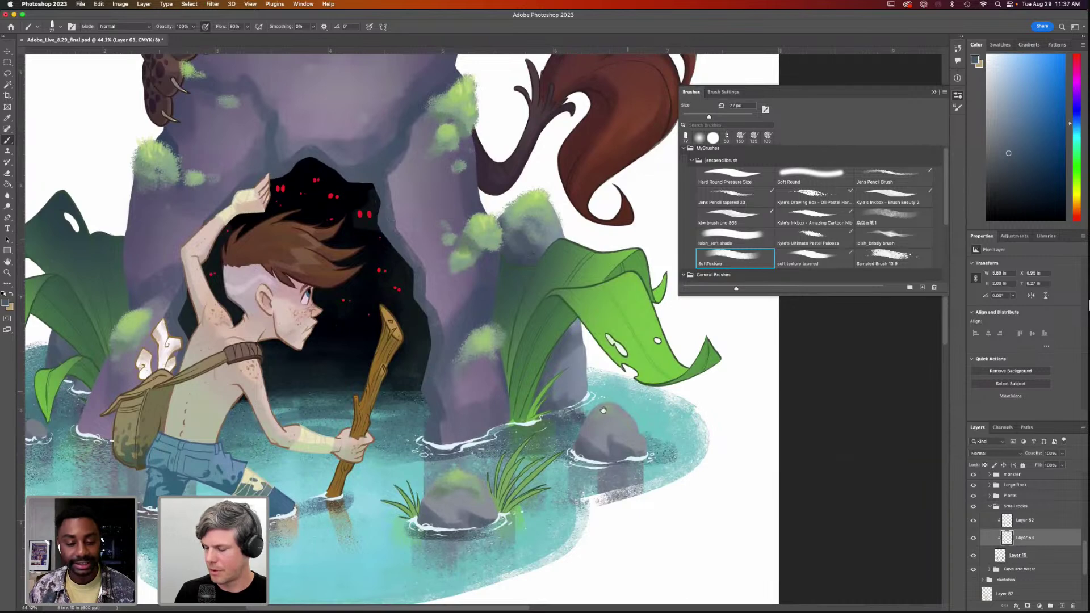
# Examine the whole illustration at fit-to-window size with the brush list closed, checking the newly shaded small rocks around the pool
pyautogui.moveTo(685, 425)
pyautogui.mouseDown()
pyautogui.moveTo(715, 367)
pyautogui.moveTo(795, 337)
pyautogui.mouseUp()
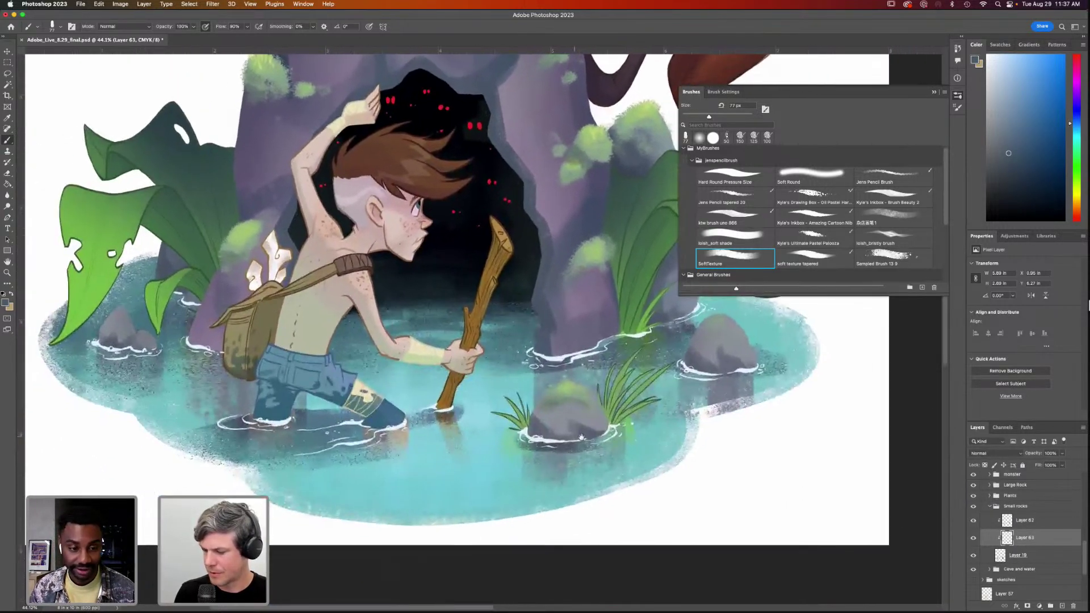
pyautogui.scroll(3, 571, 430)
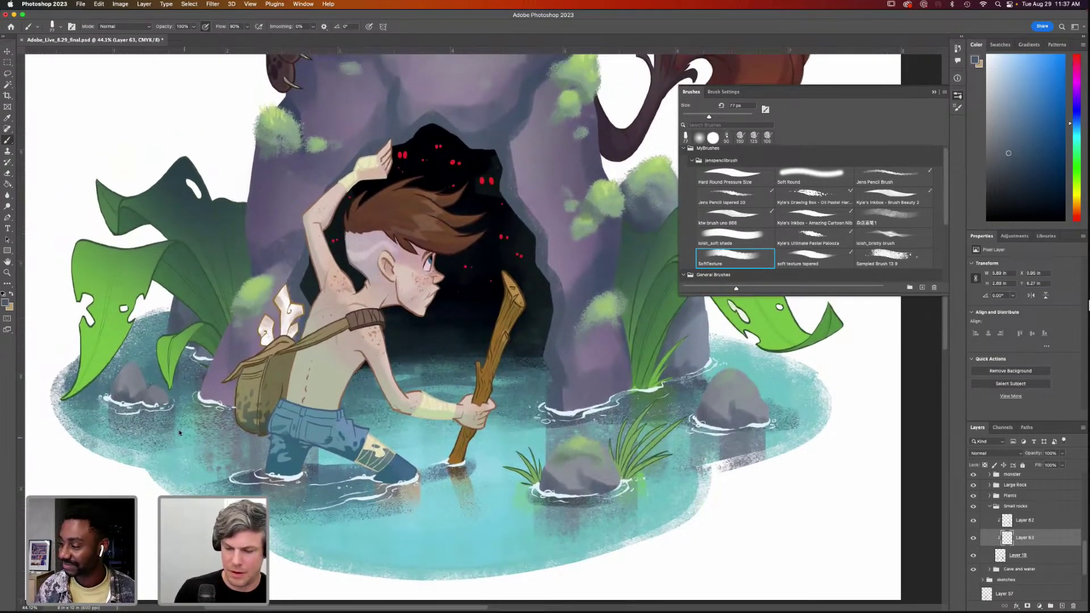
pyautogui.press('v')
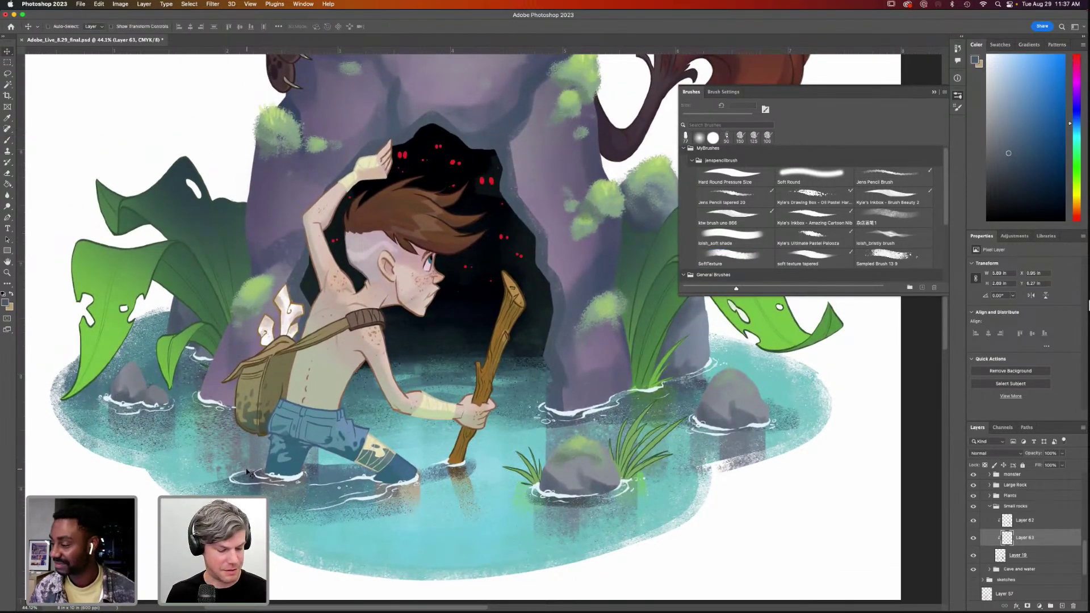
pyautogui.press('super+0')
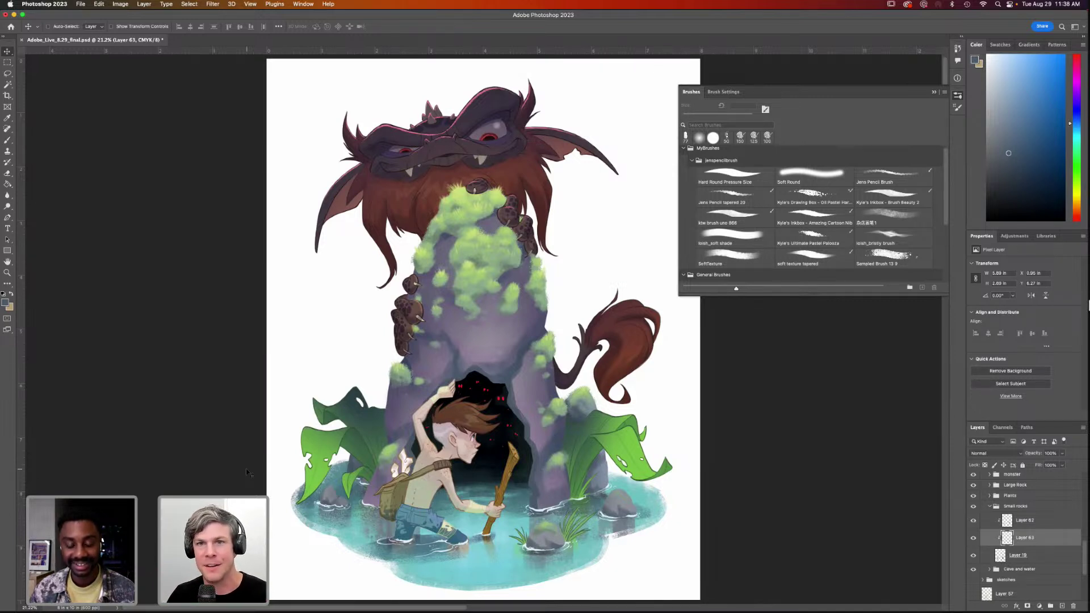
pyautogui.click(958, 95)
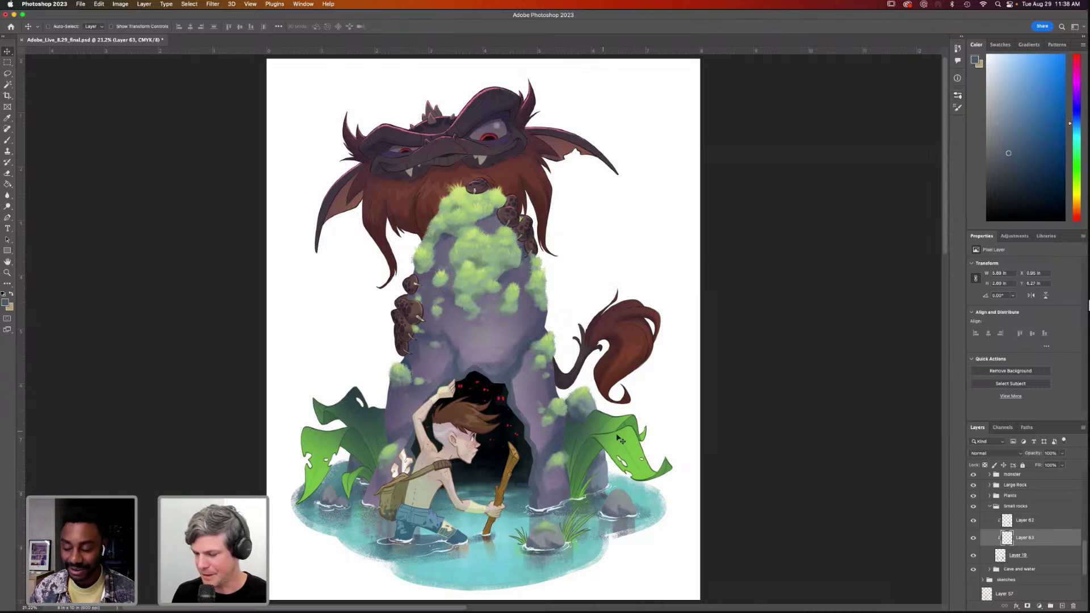
pyautogui.press('z')
pyautogui.moveTo(609, 474); pyautogui.dragTo(697, 433)
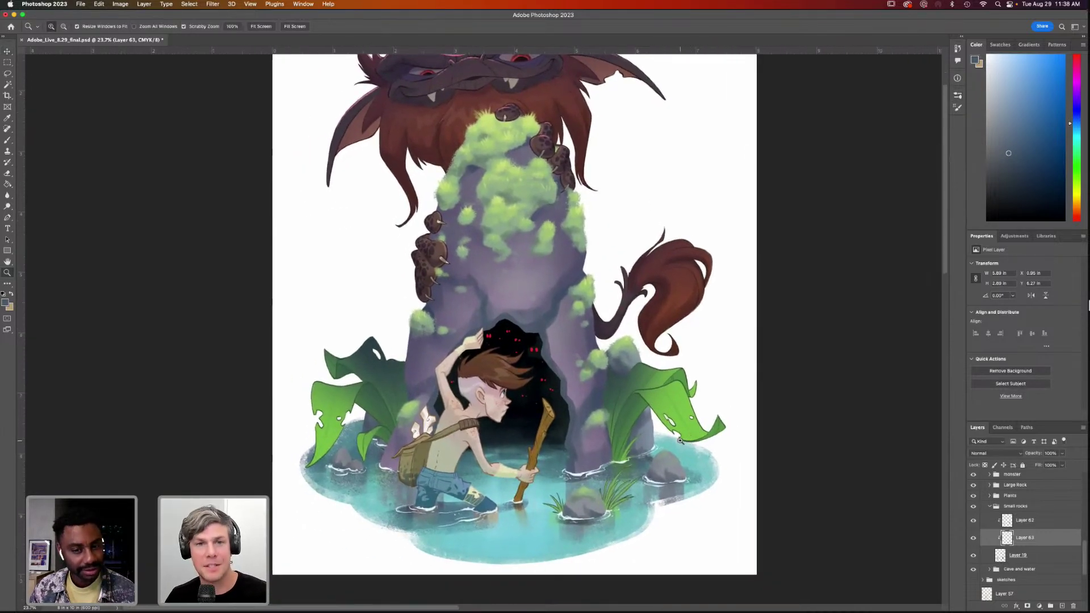
pyautogui.press('b')
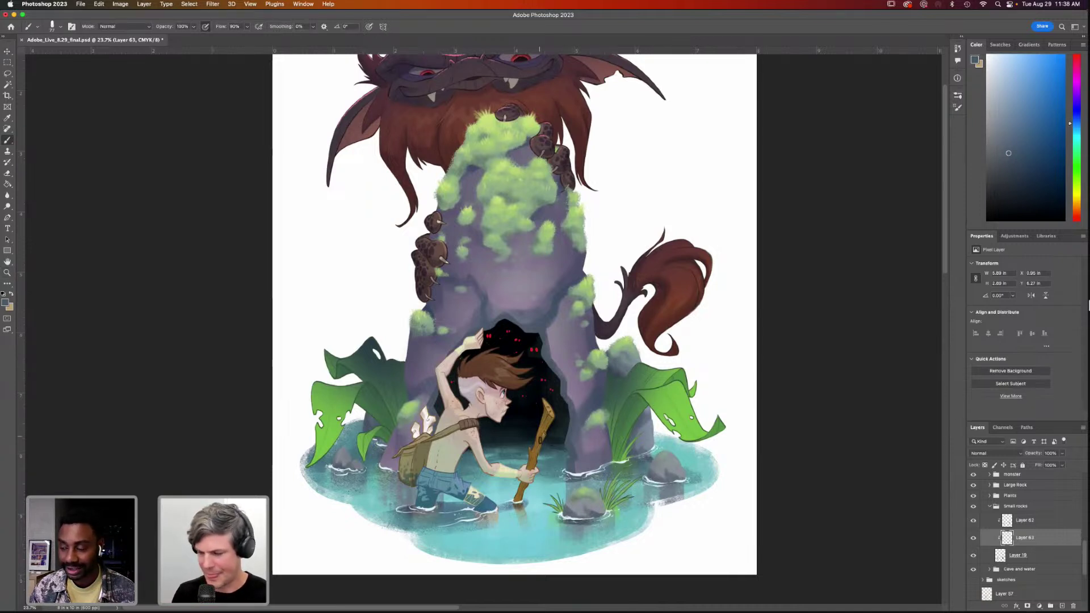
# Compare the Large Rock group's two shading layers hidden and shown, and add a new clipped layer above them
pyautogui.click(990, 507)
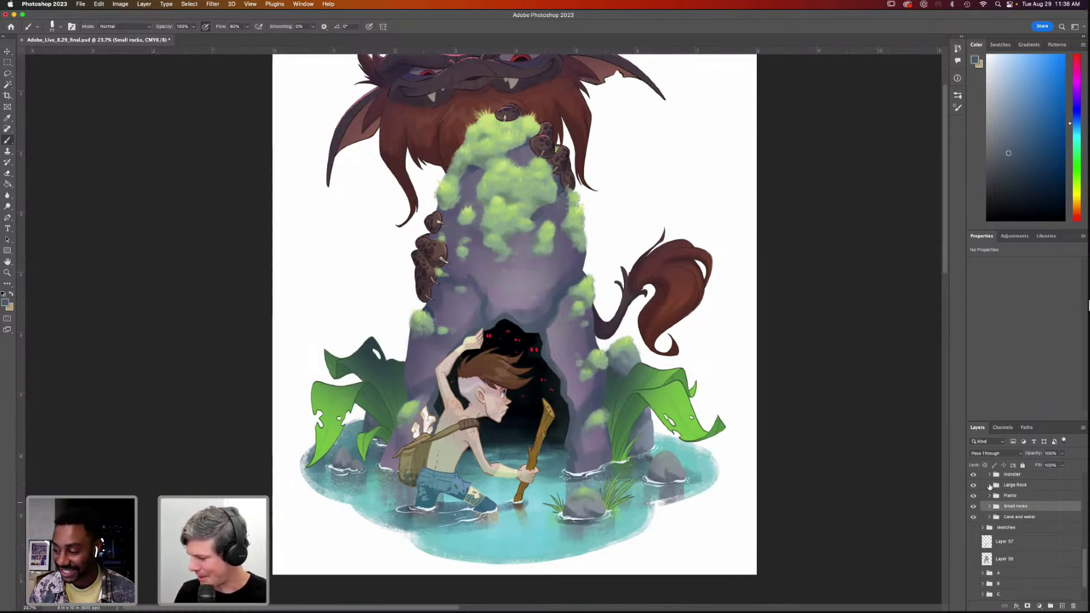
pyautogui.click(989, 486)
pyautogui.click(1024, 504)
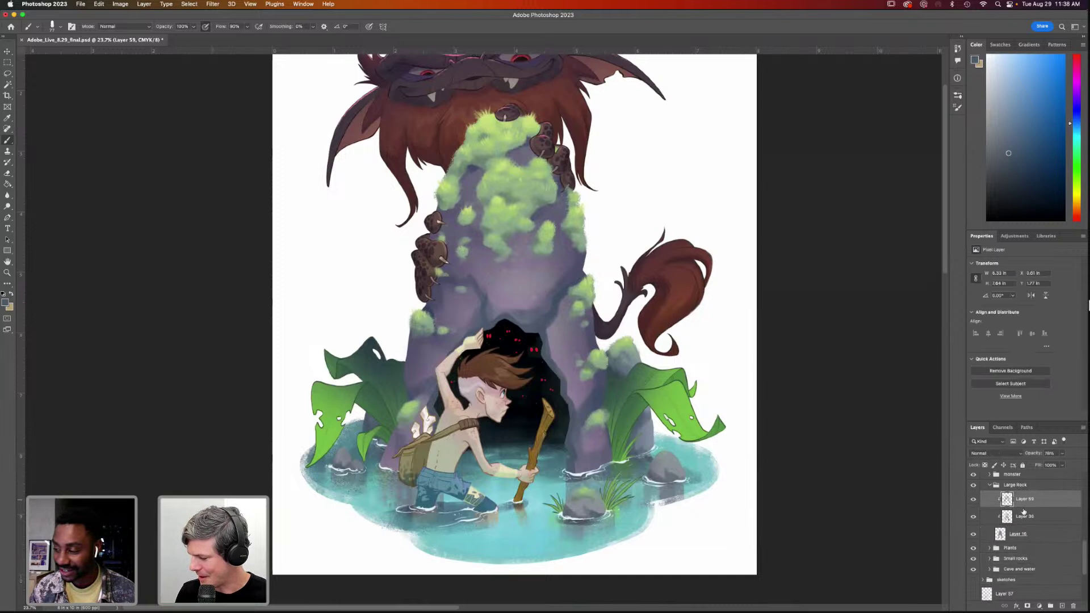
pyautogui.click(973, 500)
pyautogui.click(973, 500)
pyautogui.click(973, 517)
pyautogui.click(974, 517)
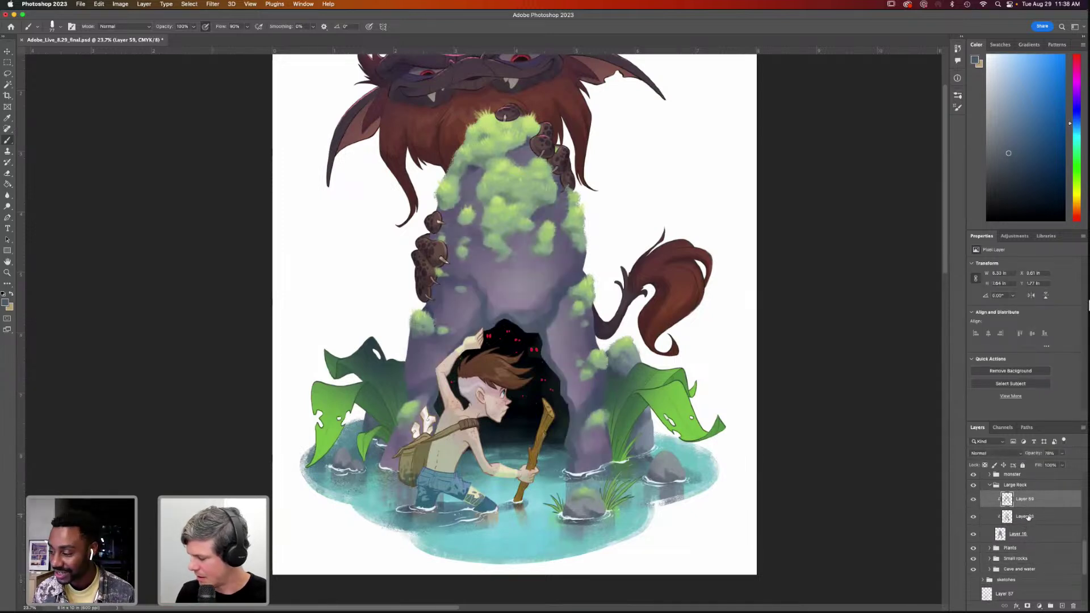
pyautogui.click(1061, 607)
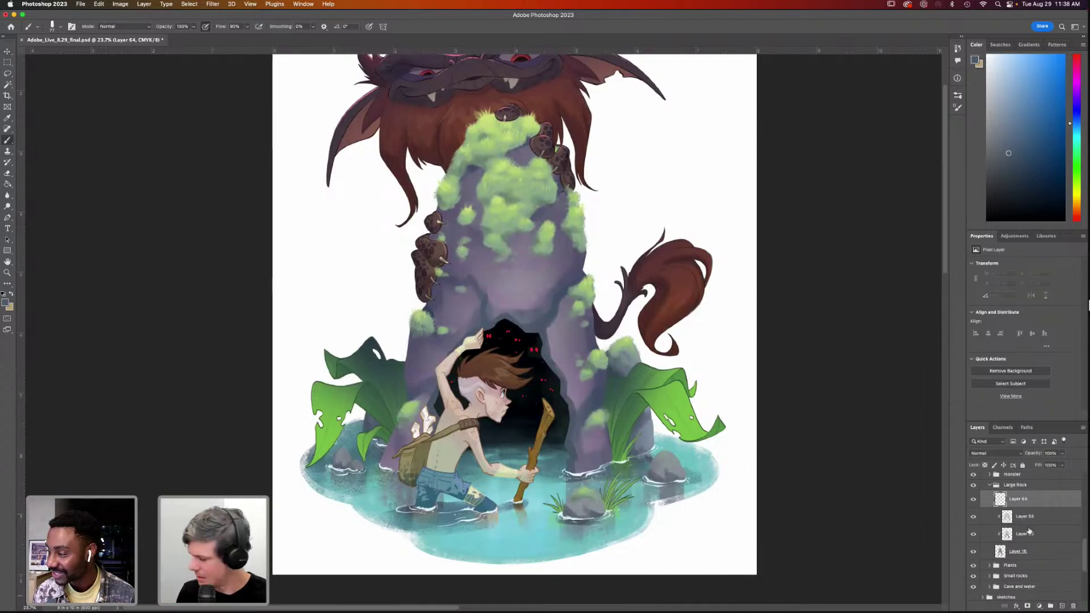
# Sample the rock's light purple with the eyedropper set to Current & Below, and set the colour's yellow value to 35%
pyautogui.press('i')
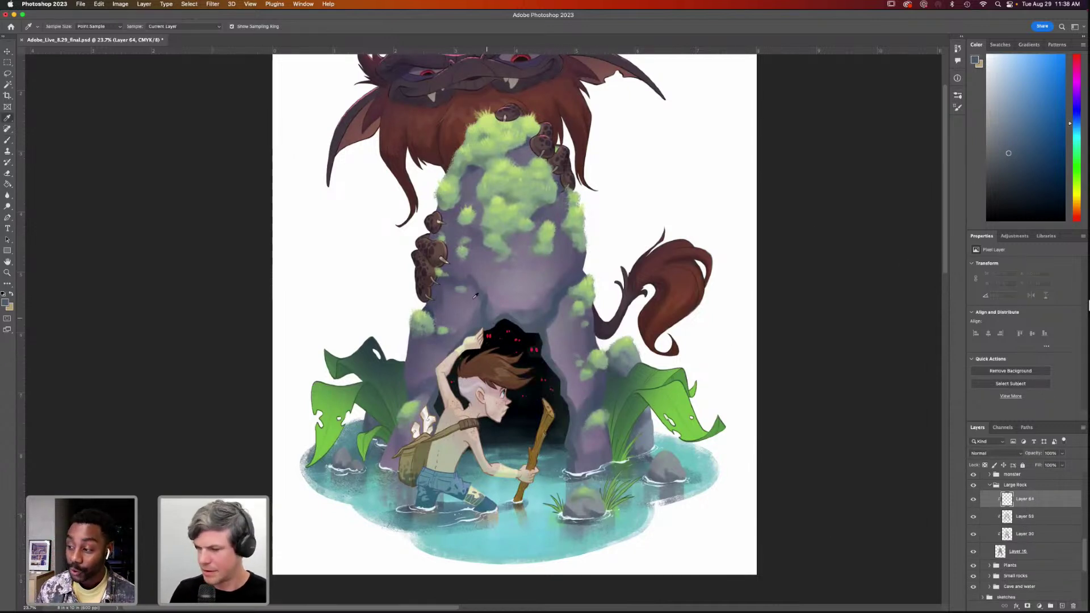
pyautogui.click(217, 28)
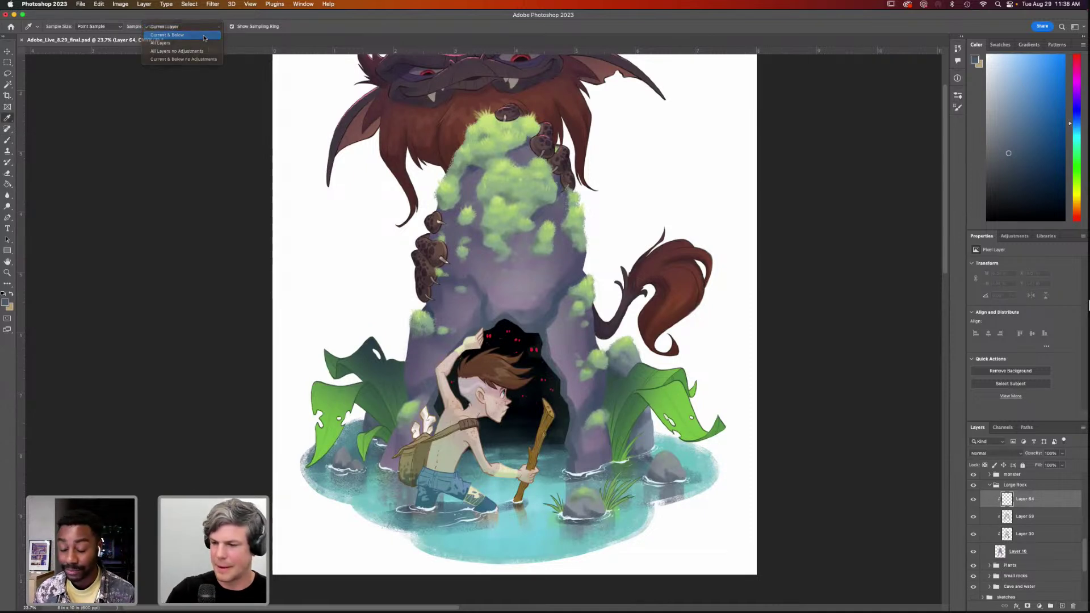
pyautogui.click(203, 36)
pyautogui.click(518, 298)
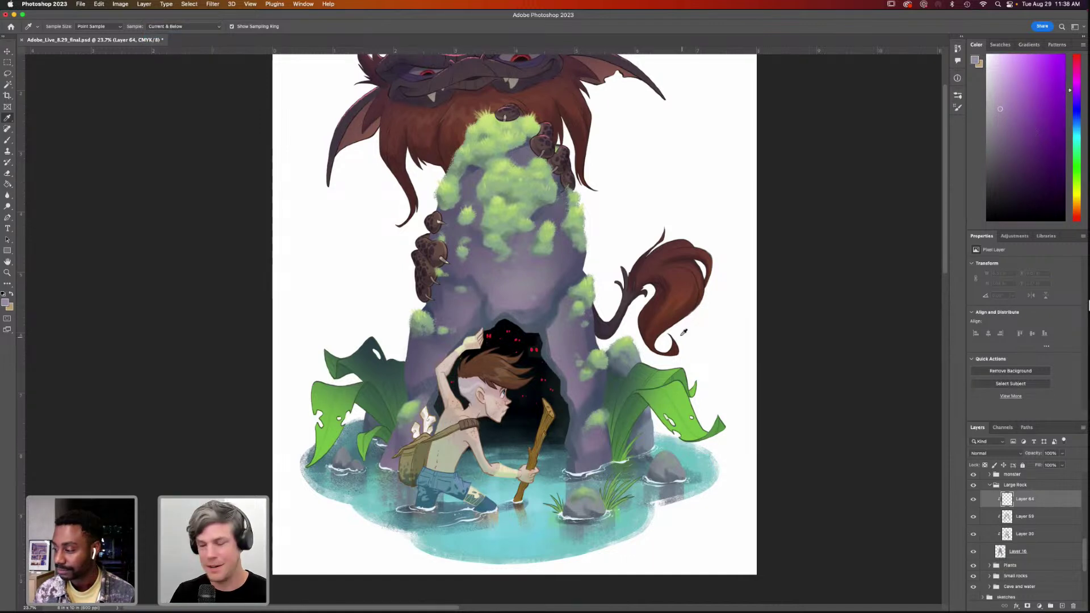
pyautogui.click(975, 61)
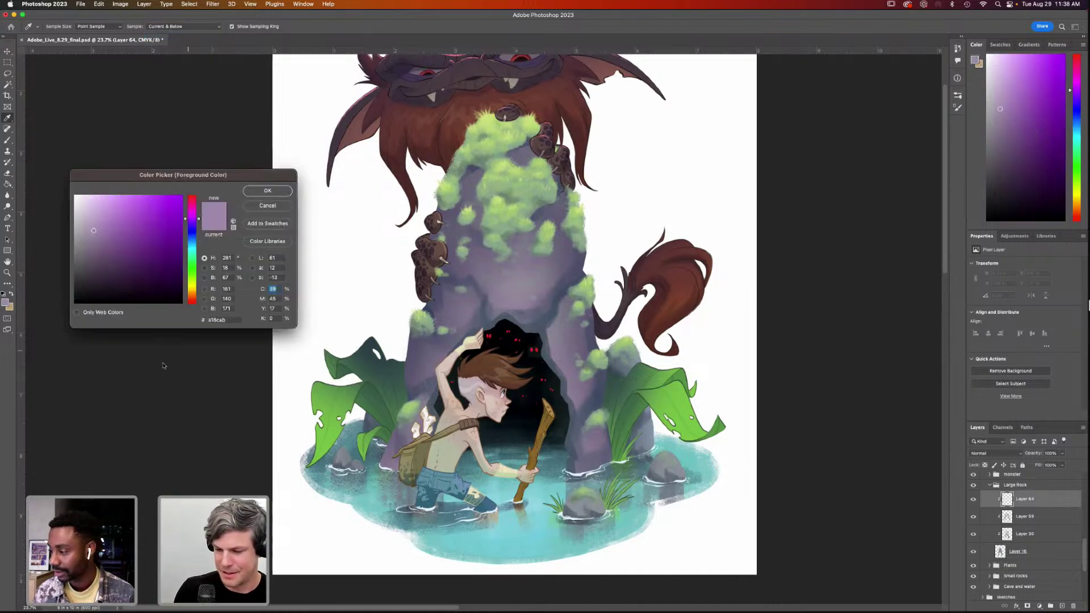
pyautogui.moveTo(273, 175); pyautogui.dragTo(347, 210)
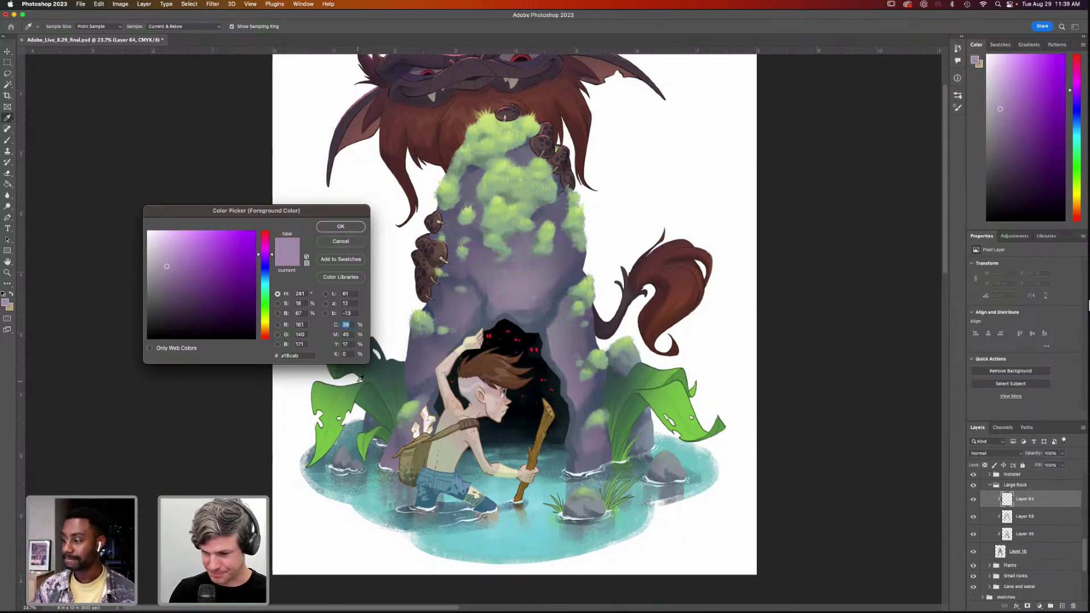
pyautogui.doubleClick(346, 345)
pyautogui.write('35')
pyautogui.click(349, 227)
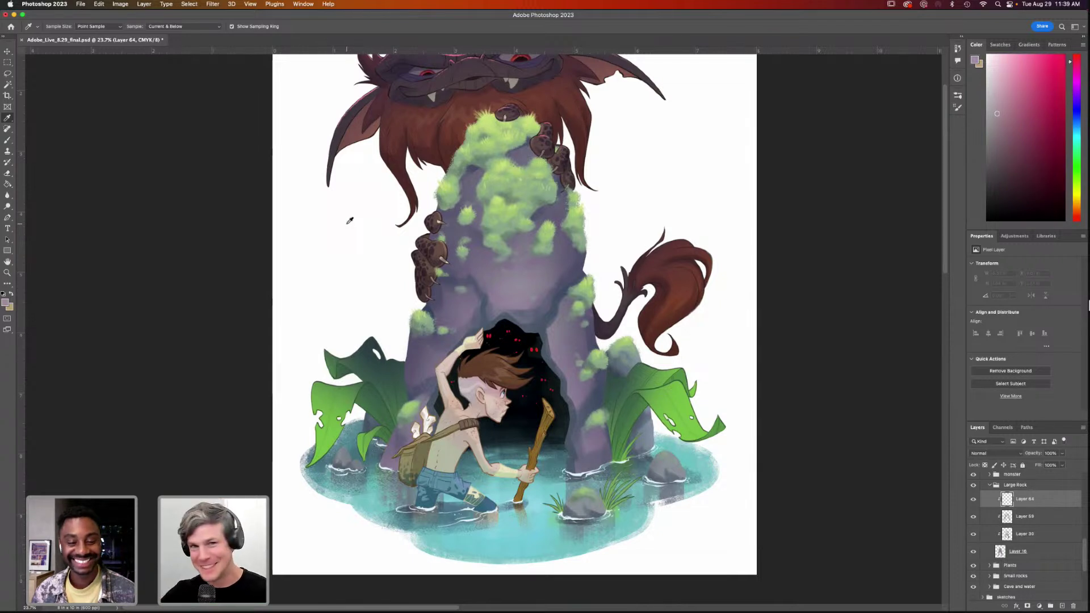
# Paint a warm highlight on the large rock above the cave opening with an enlarged brush, undoing the unwanted strokes
pyautogui.press('b')
pyautogui.press('z')
pyautogui.moveTo(495, 322)
pyautogui.mouseDown()
pyautogui.moveTo(536, 329)
pyautogui.moveTo(553, 360)
pyautogui.mouseUp()
pyautogui.press('b')
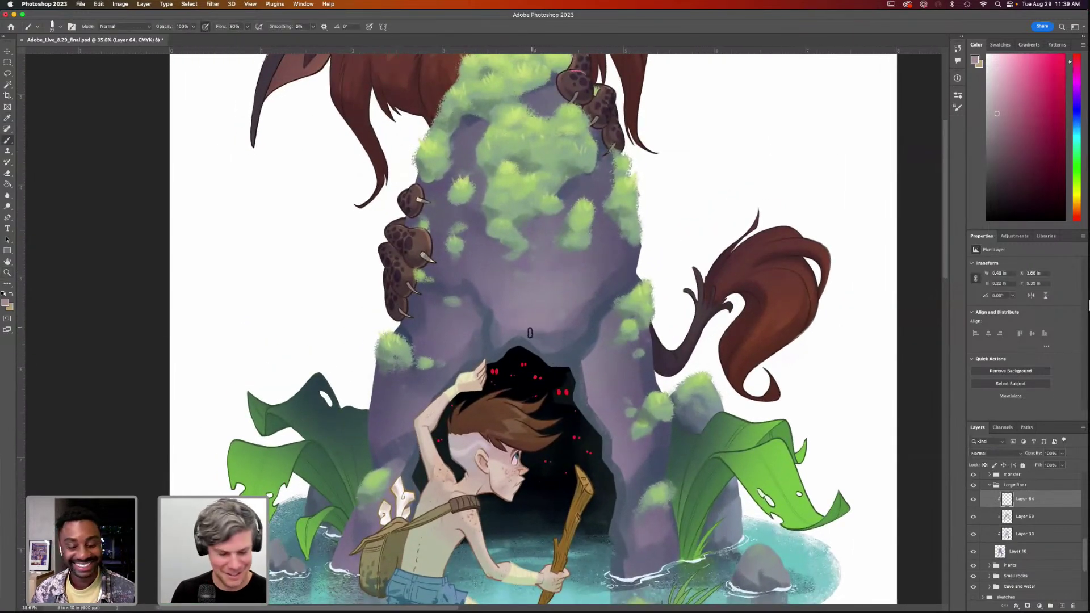
pyautogui.press(']')
pyautogui.press(']')
pyautogui.press(']')
pyautogui.moveTo(513, 320)
pyautogui.mouseDown()
pyautogui.moveTo(551, 319)
pyautogui.moveTo(538, 328)
pyautogui.moveTo(563, 319)
pyautogui.moveTo(523, 317)
pyautogui.moveTo(565, 316)
pyautogui.moveTo(506, 314)
pyautogui.moveTo(580, 301)
pyautogui.moveTo(584, 353)
pyautogui.mouseUp()
pyautogui.press('[')
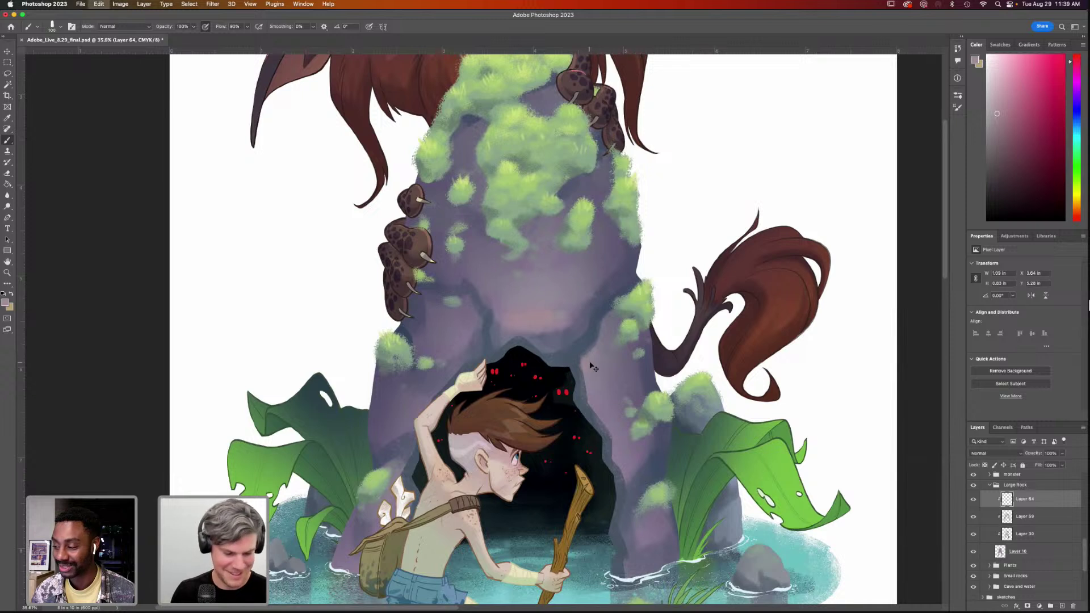
pyautogui.press('super+z')
pyautogui.press('super+z')
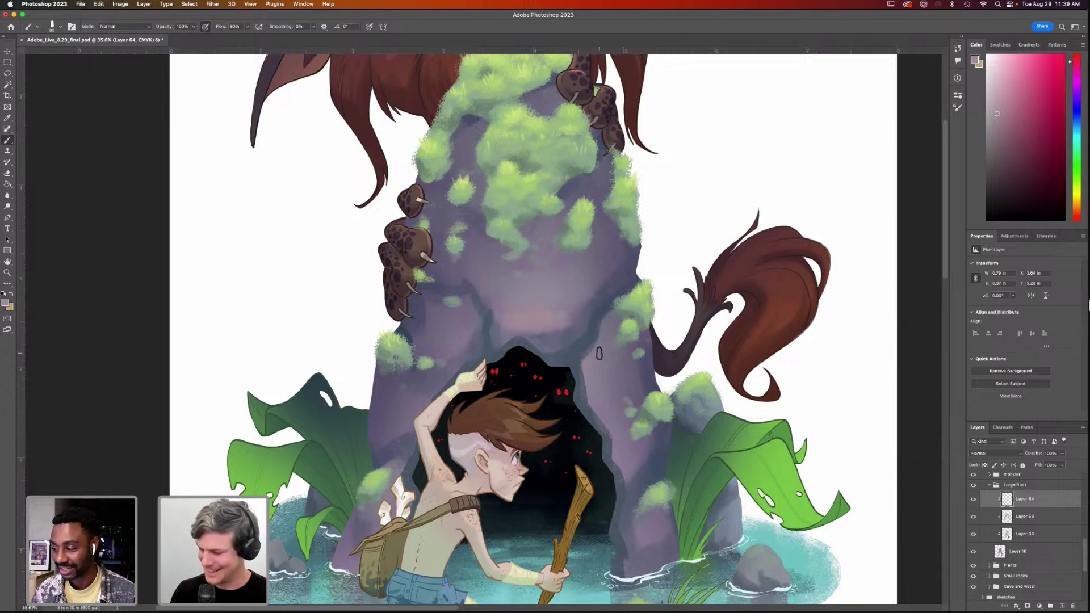
# Brush warm highlights beside and above the cave opening, on the rock's left bulge, and more finely beneath the central moss
pyautogui.moveTo(603, 324); pyautogui.dragTo(586, 371)
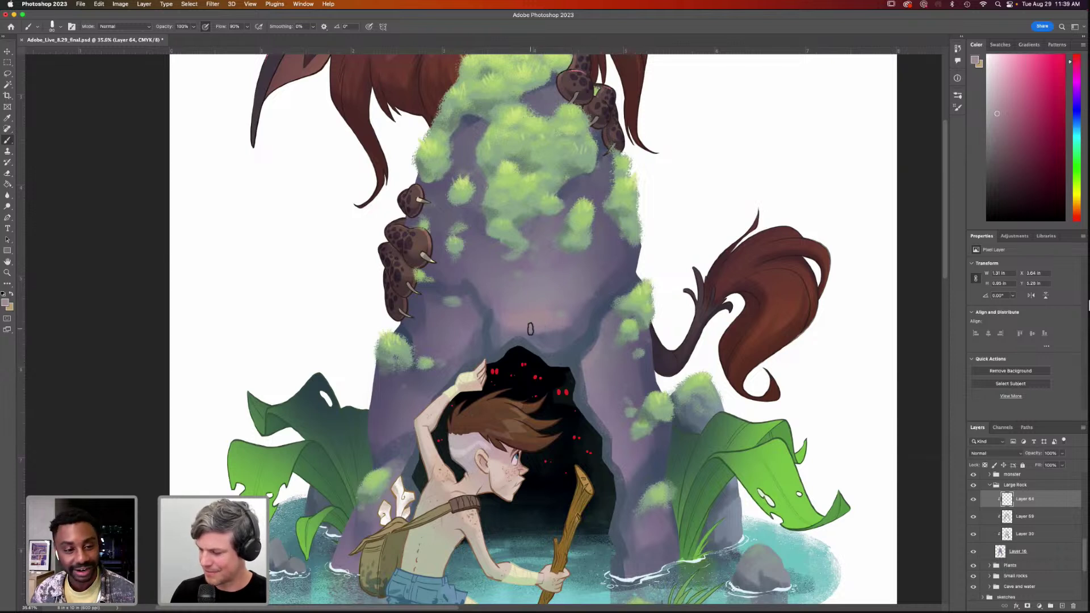
pyautogui.moveTo(545, 295)
pyautogui.mouseDown()
pyautogui.moveTo(563, 302)
pyautogui.moveTo(577, 284)
pyautogui.moveTo(532, 309)
pyautogui.mouseUp()
pyautogui.moveTo(468, 319)
pyautogui.mouseDown()
pyautogui.moveTo(470, 306)
pyautogui.moveTo(458, 348)
pyautogui.moveTo(453, 320)
pyautogui.moveTo(433, 318)
pyautogui.mouseUp()
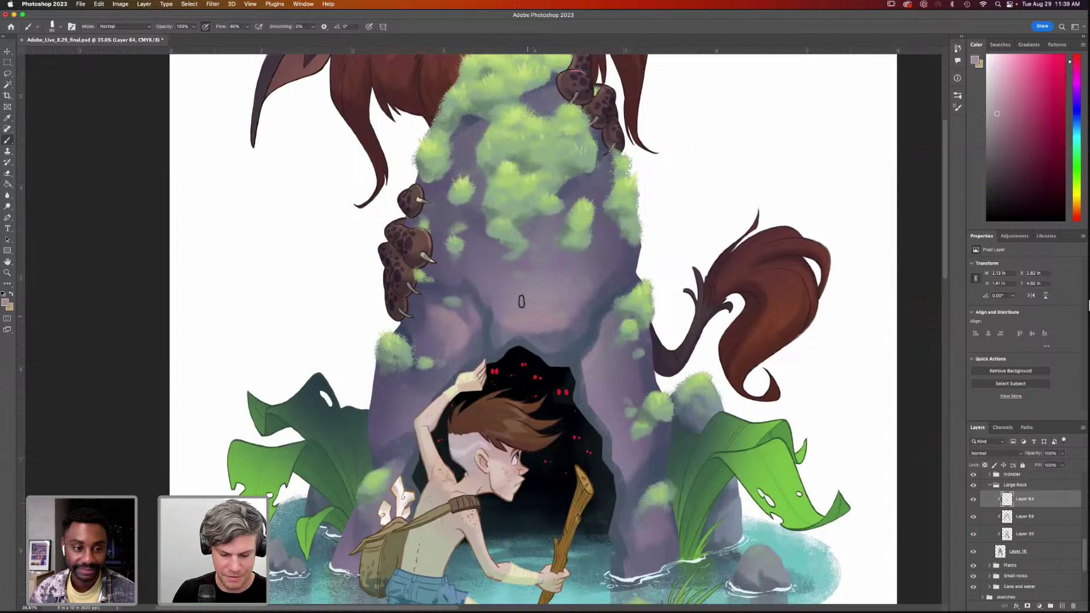
pyautogui.press('[')
pyautogui.press('[')
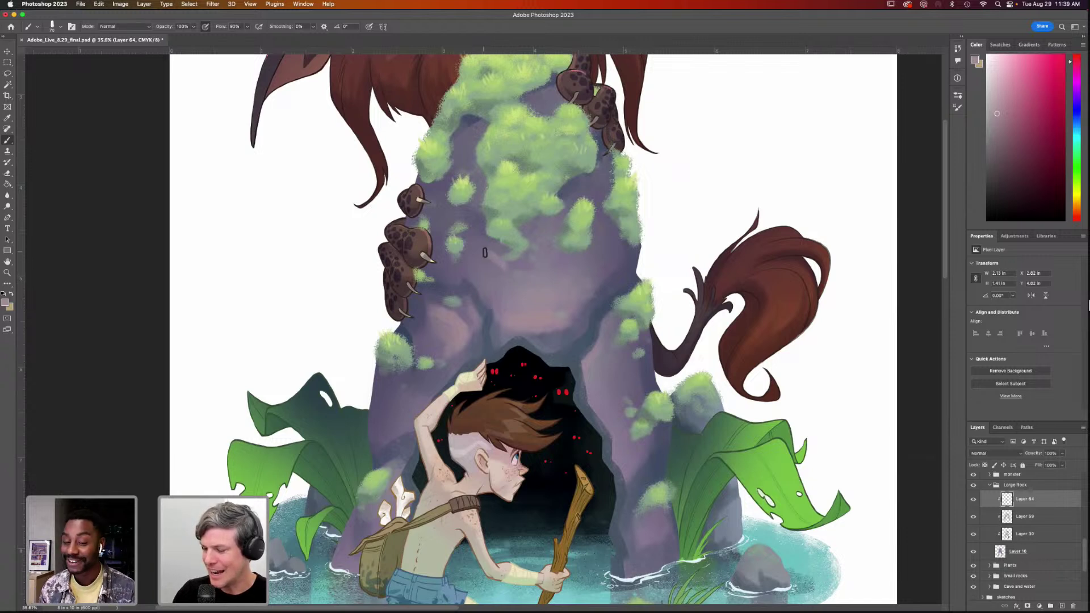
pyautogui.moveTo(498, 265); pyautogui.dragTo(475, 255)
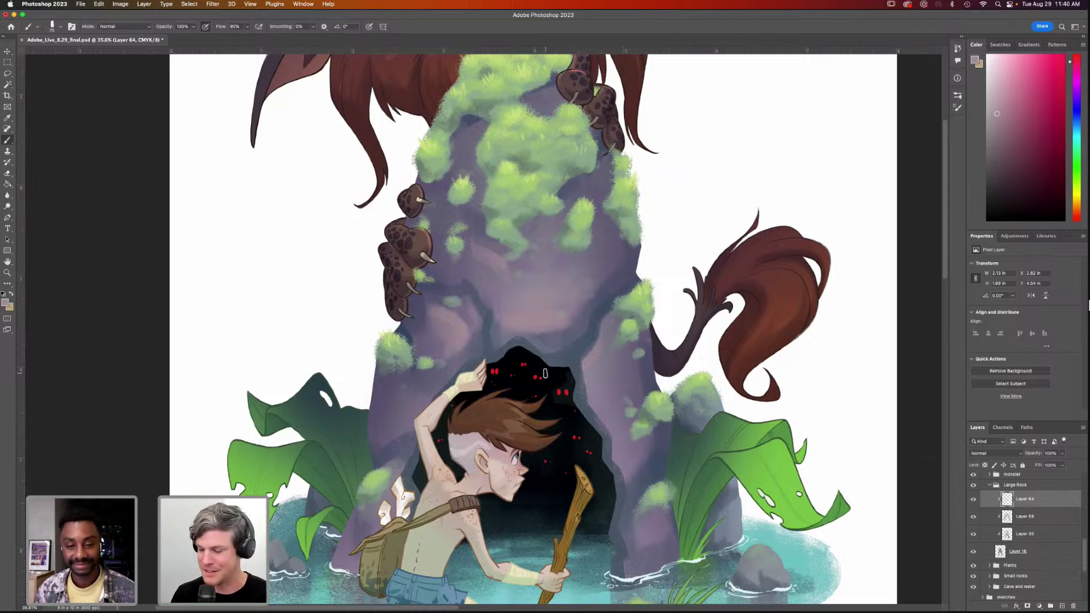
# Paint soft highlights on the rock's right leg beside the cave and on the upper-left surface between the moss patches
pyautogui.scroll(-3, 614, 370)
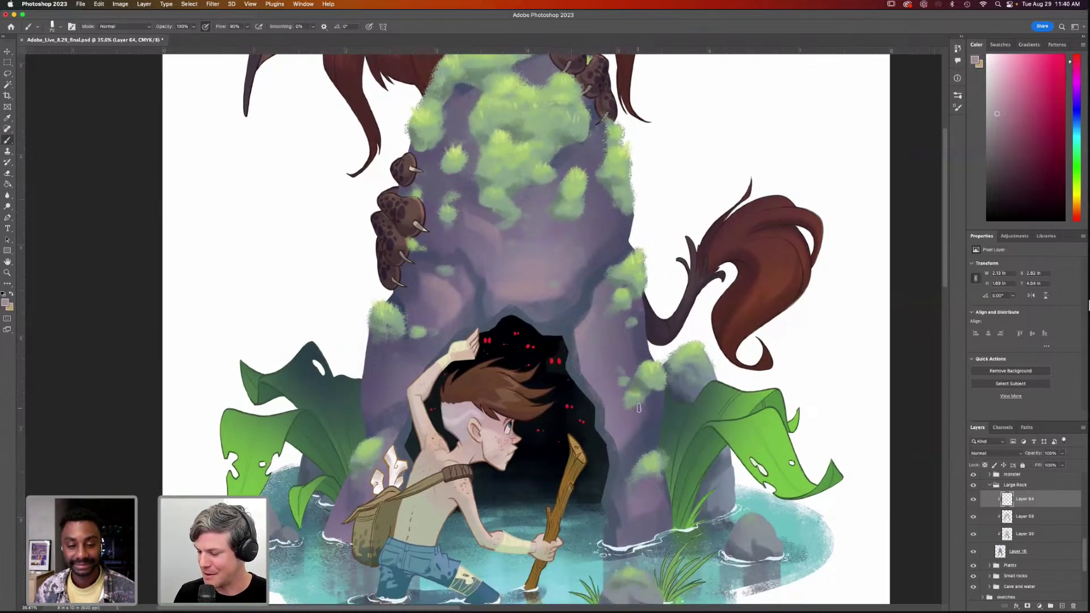
pyautogui.moveTo(620, 430)
pyautogui.mouseDown()
pyautogui.moveTo(639, 409)
pyautogui.moveTo(624, 432)
pyautogui.mouseUp()
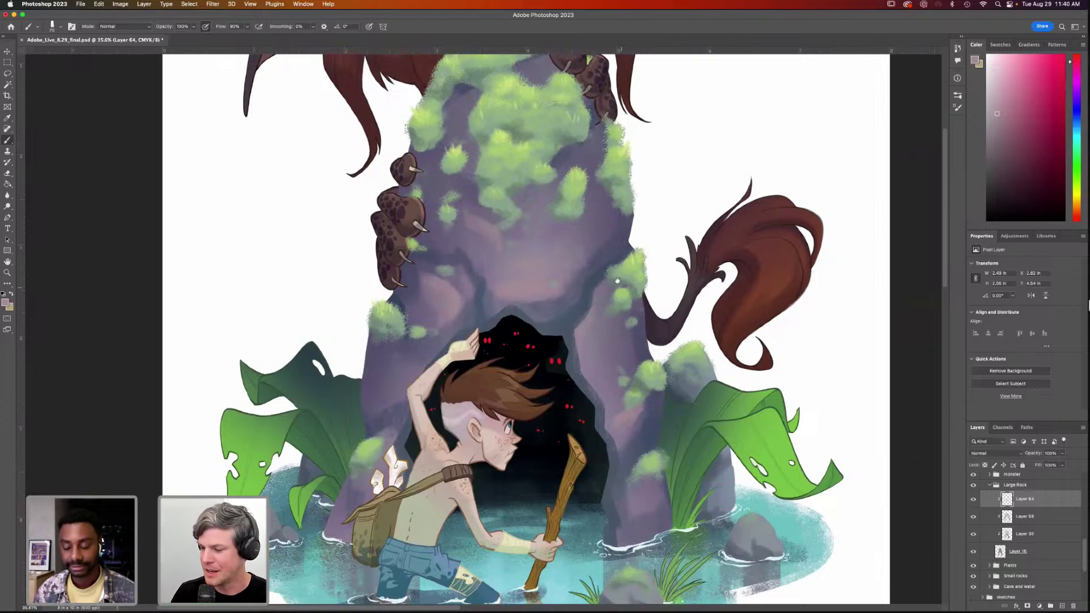
pyautogui.scroll(5, 621, 430)
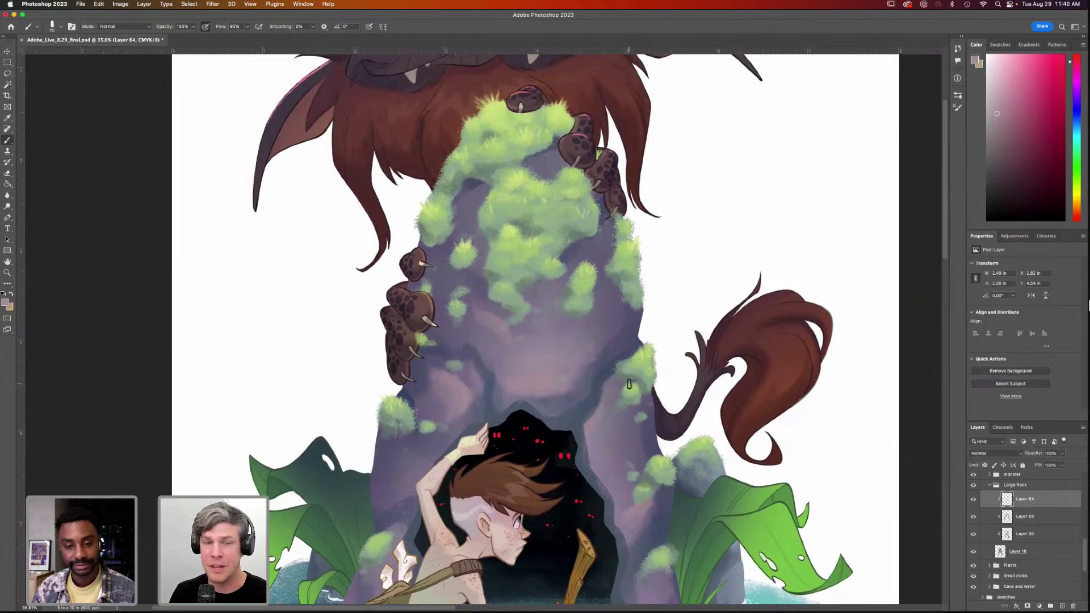
pyautogui.moveTo(484, 195)
pyautogui.mouseDown()
pyautogui.moveTo(478, 186)
pyautogui.moveTo(482, 195)
pyautogui.moveTo(467, 196)
pyautogui.mouseUp()
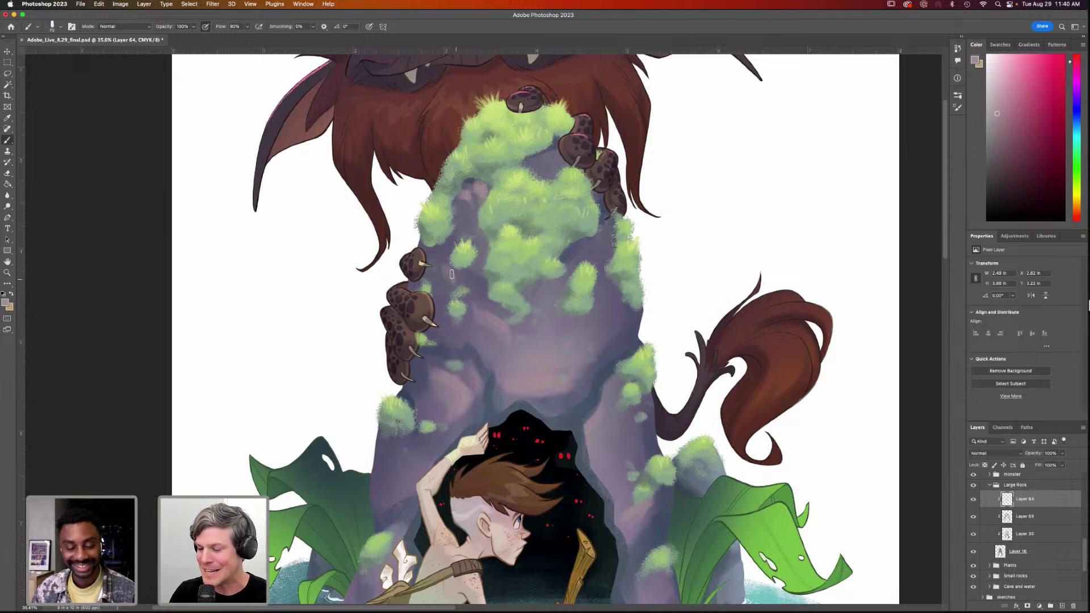
# Extend the highlight texture onto the rock's left flank beside the boy's raised arm
pyautogui.scroll(-2, 471, 292)
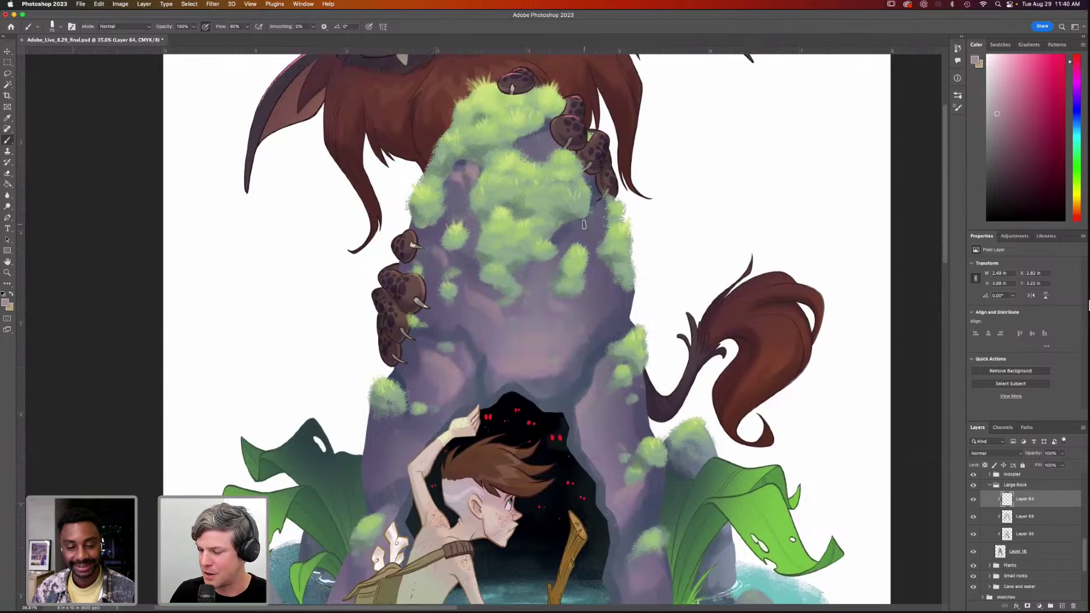
pyautogui.scroll(-2, 619, 341)
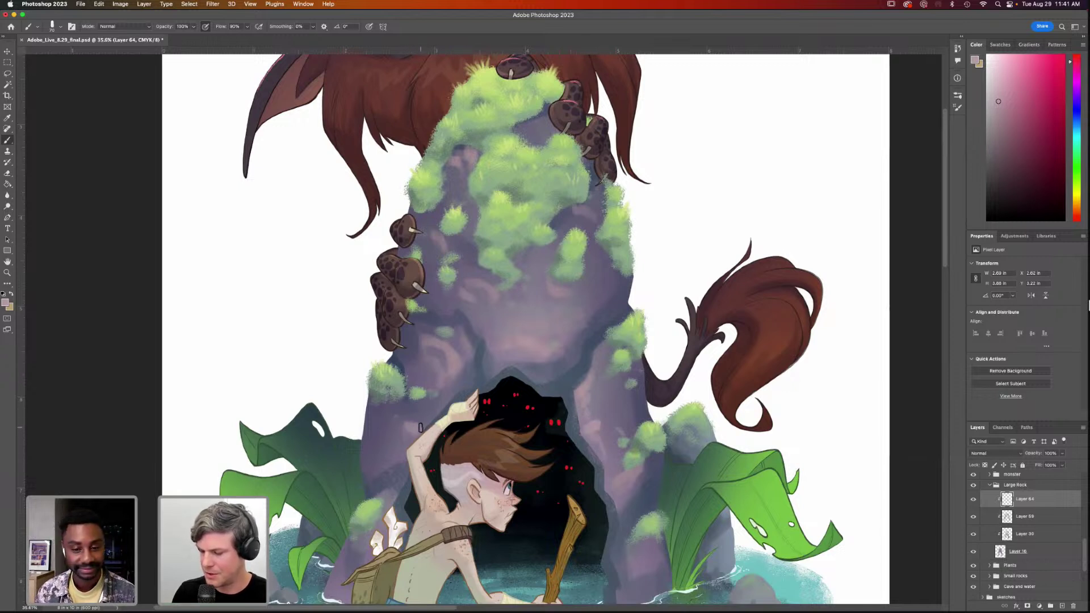
pyautogui.moveTo(420, 426); pyautogui.dragTo(400, 434)
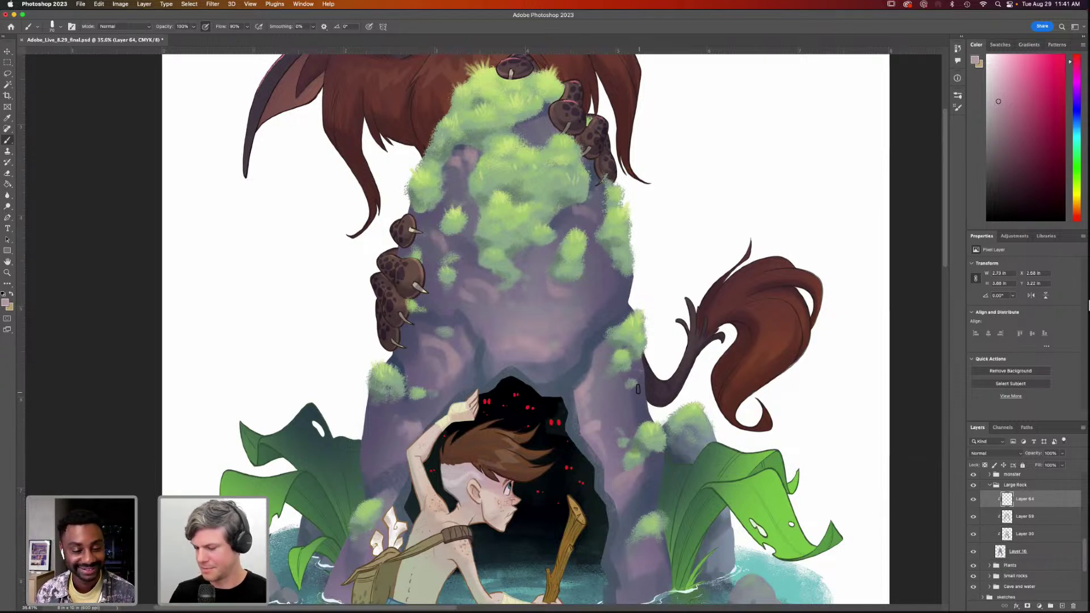
# On Layer 30, sample a dark blue rock tone and brush deeper shadows along the right rim of the cave opening
pyautogui.scroll(-5, 633, 370)
pyautogui.scroll(5, 640, 386)
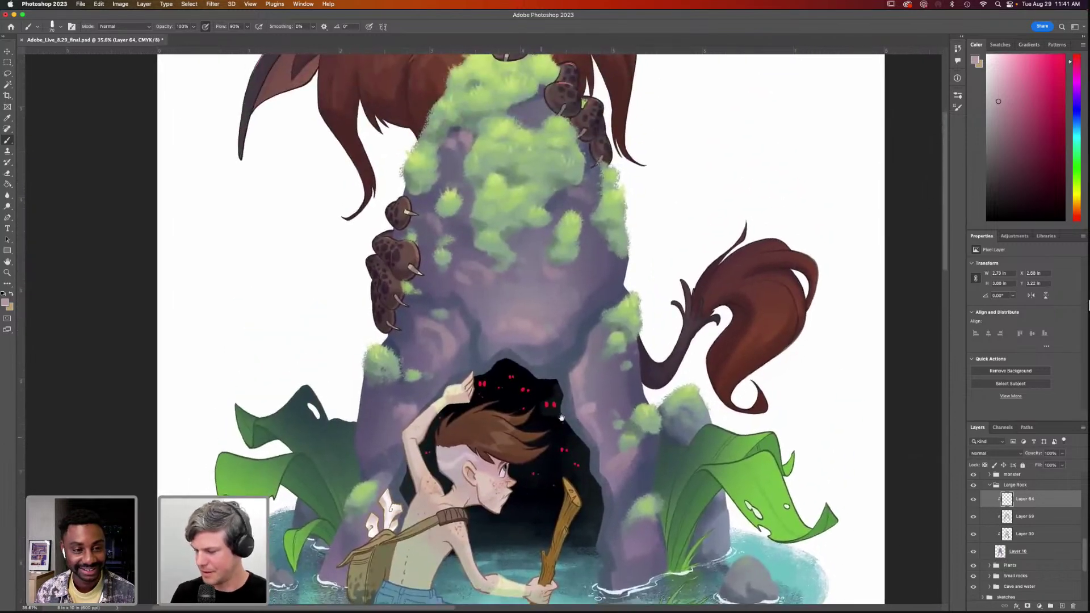
pyautogui.scroll(-5, 585, 408)
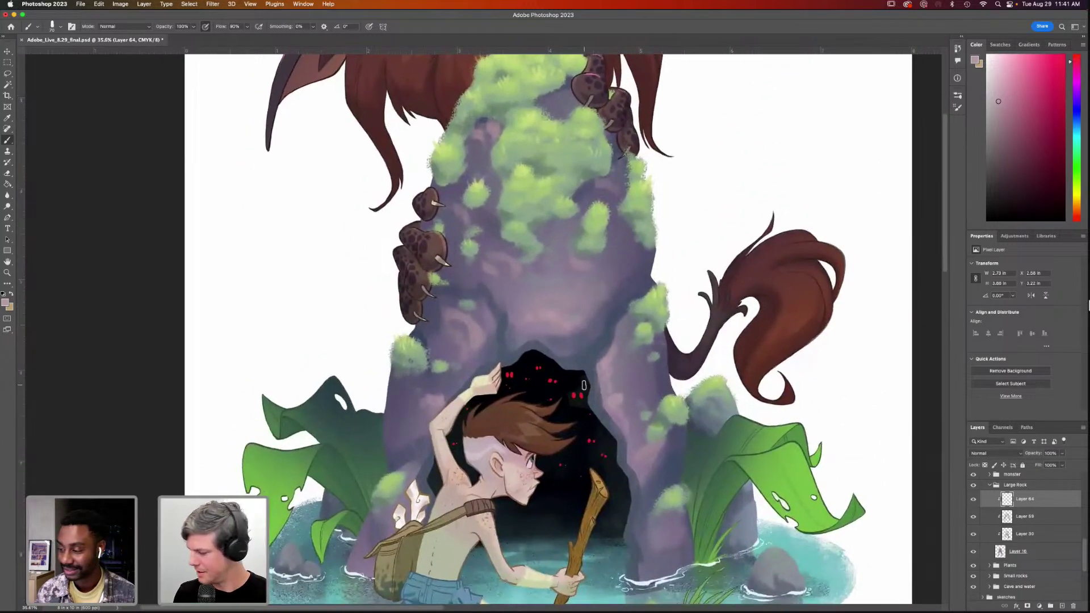
pyautogui.click(1029, 536)
pyautogui.press('i')
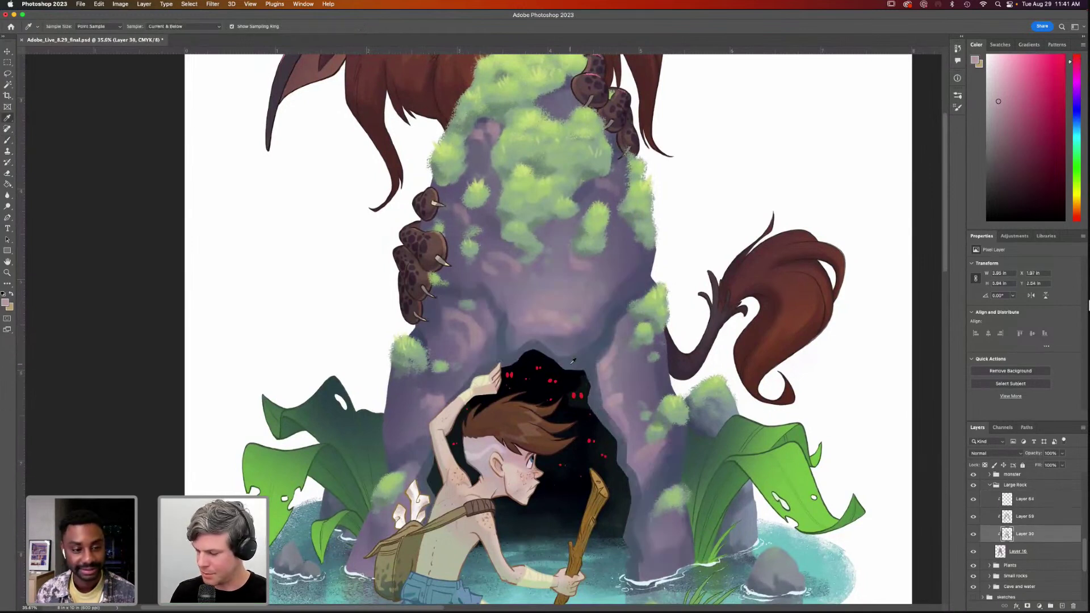
pyautogui.click(560, 419)
pyautogui.press('b')
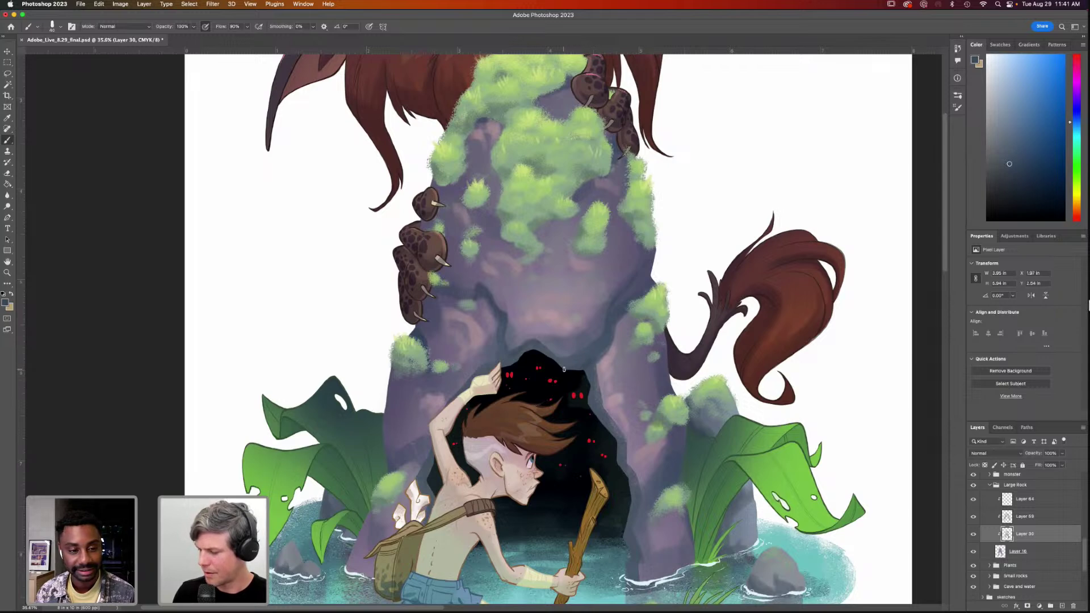
pyautogui.moveTo(693, 402); pyautogui.dragTo(711, 262)
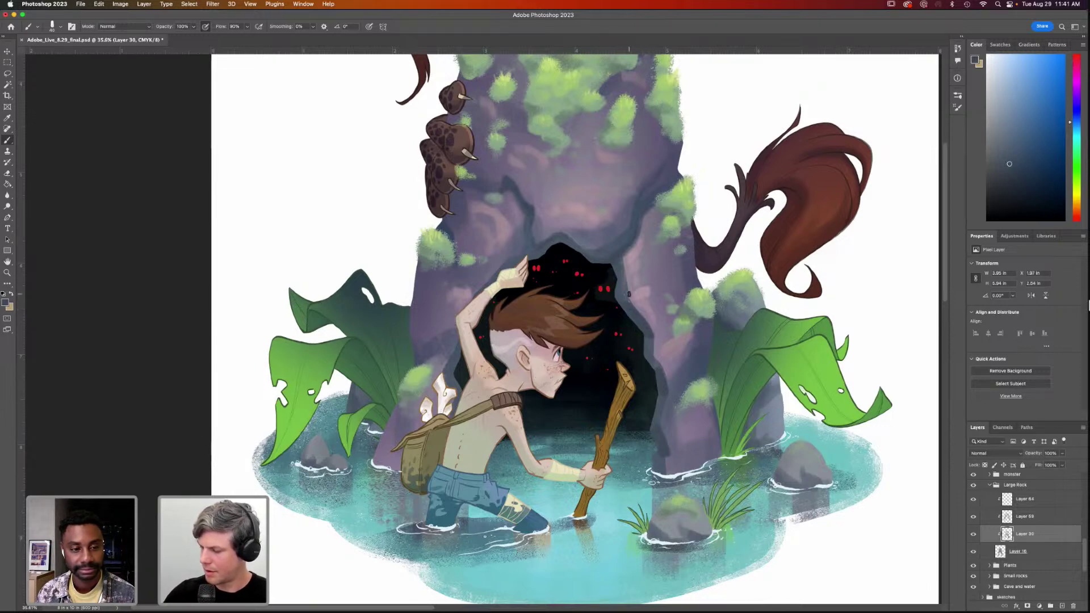
pyautogui.hscroll(-1, 653, 509)
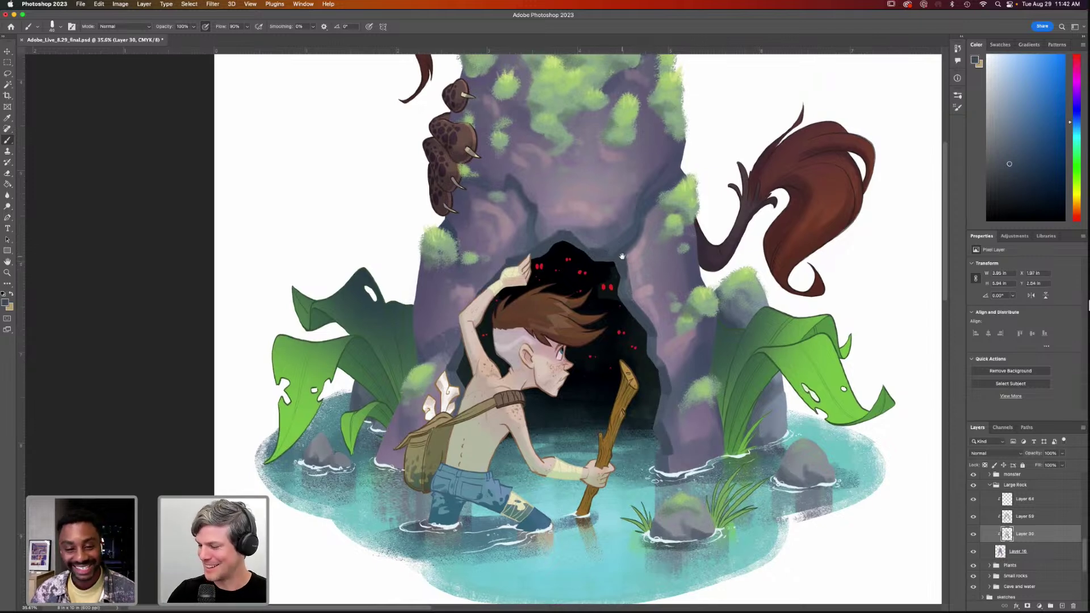
pyautogui.moveTo(704, 380); pyautogui.dragTo(709, 416)
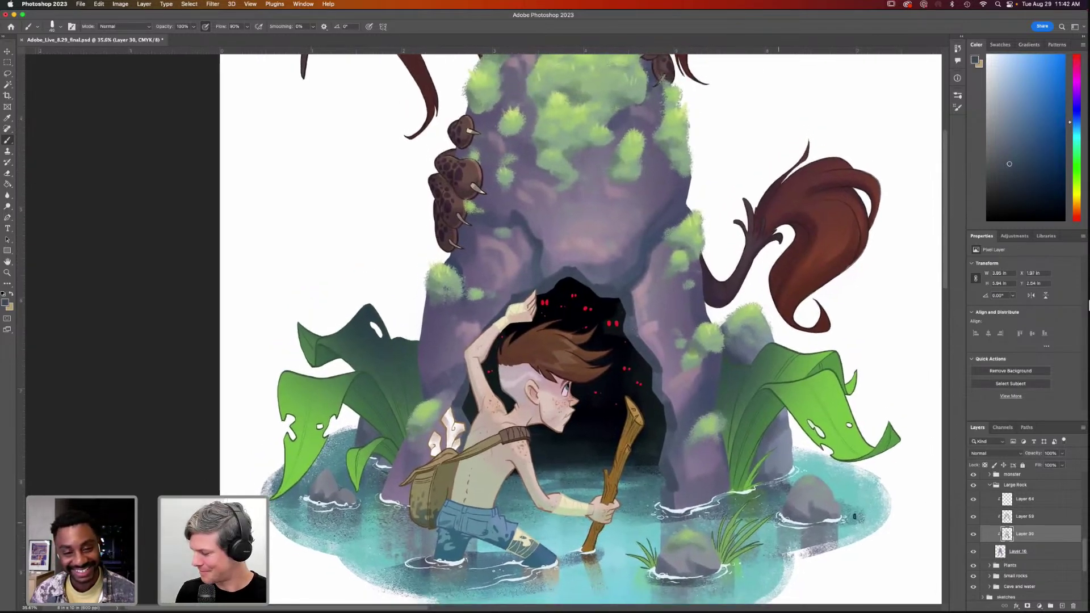
# Compare the rock with Layer 30 hidden and shown, and deepen the shadows in its creases and down the right leg beside the cave
pyautogui.click(974, 534)
pyautogui.click(973, 535)
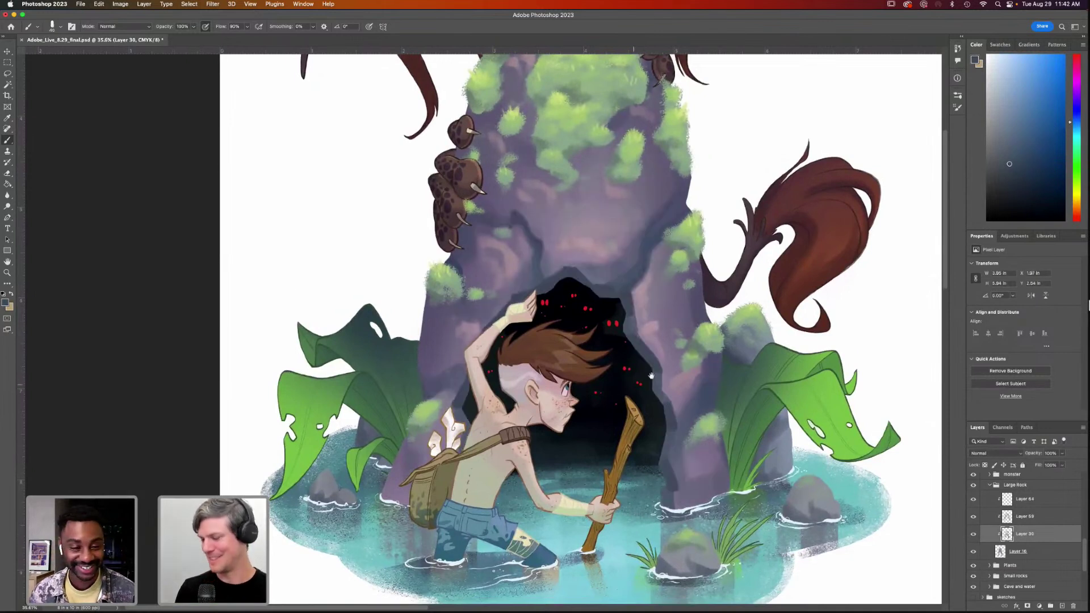
pyautogui.scroll(-2, 659, 347)
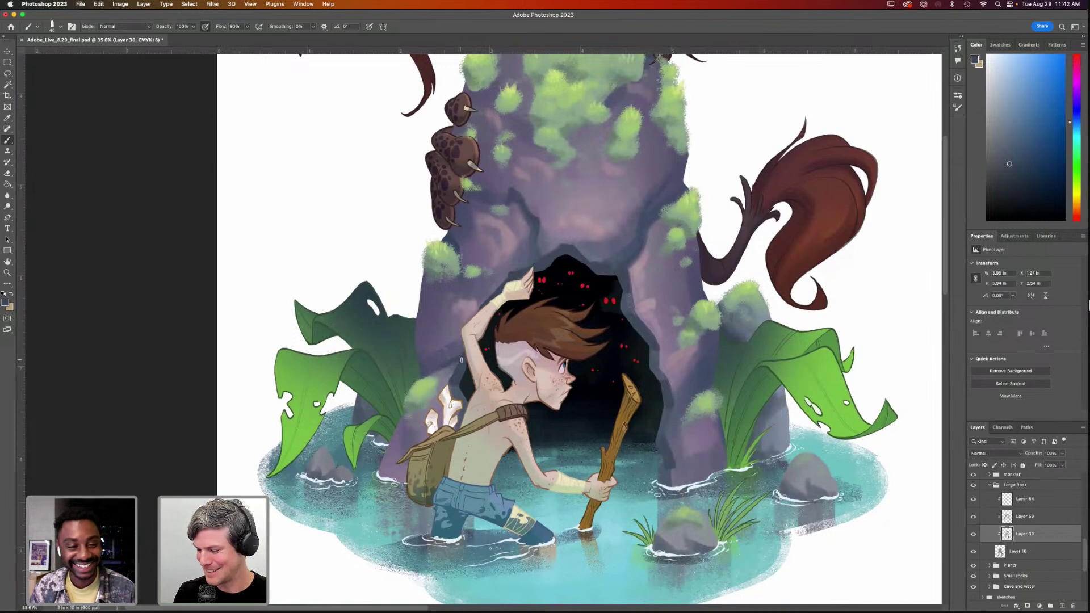
pyautogui.scroll(-1, 671, 362)
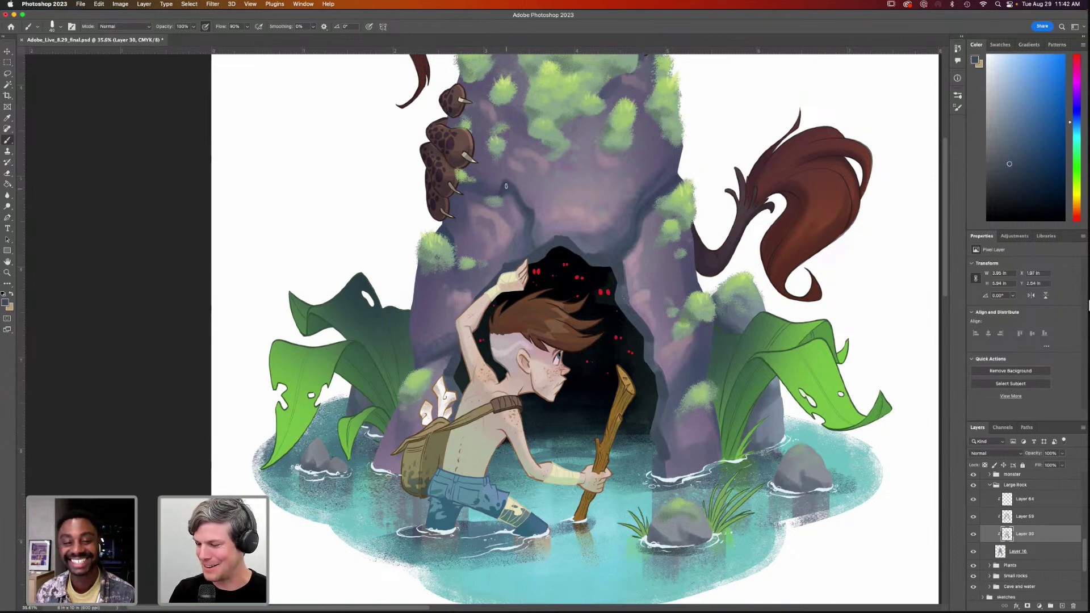
pyautogui.moveTo(667, 207); pyautogui.dragTo(631, 219)
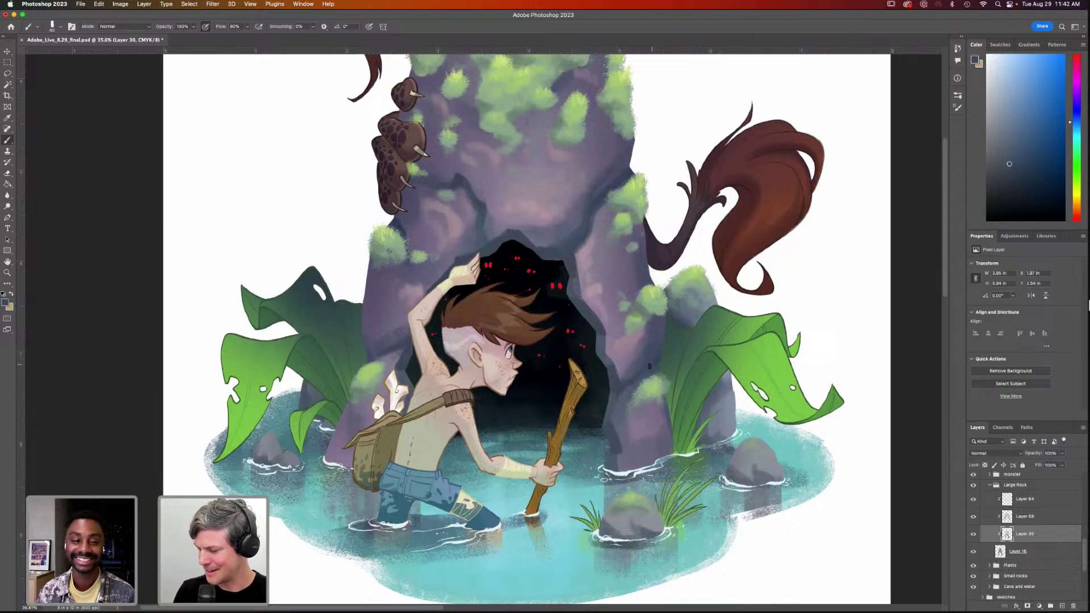
pyautogui.scroll(3, 645, 272)
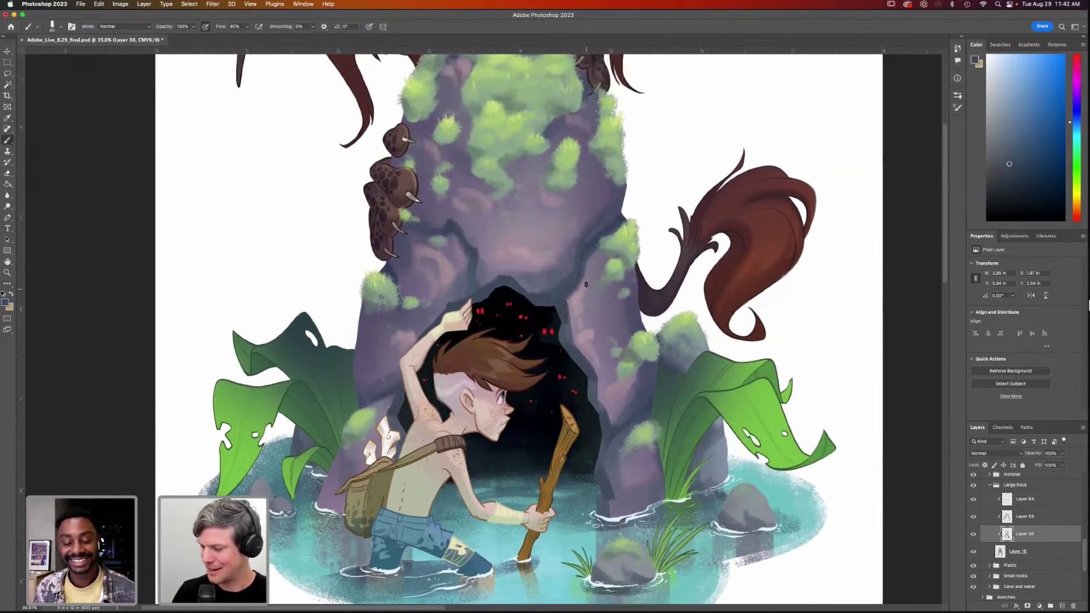
pyautogui.scroll(1, 511, 318)
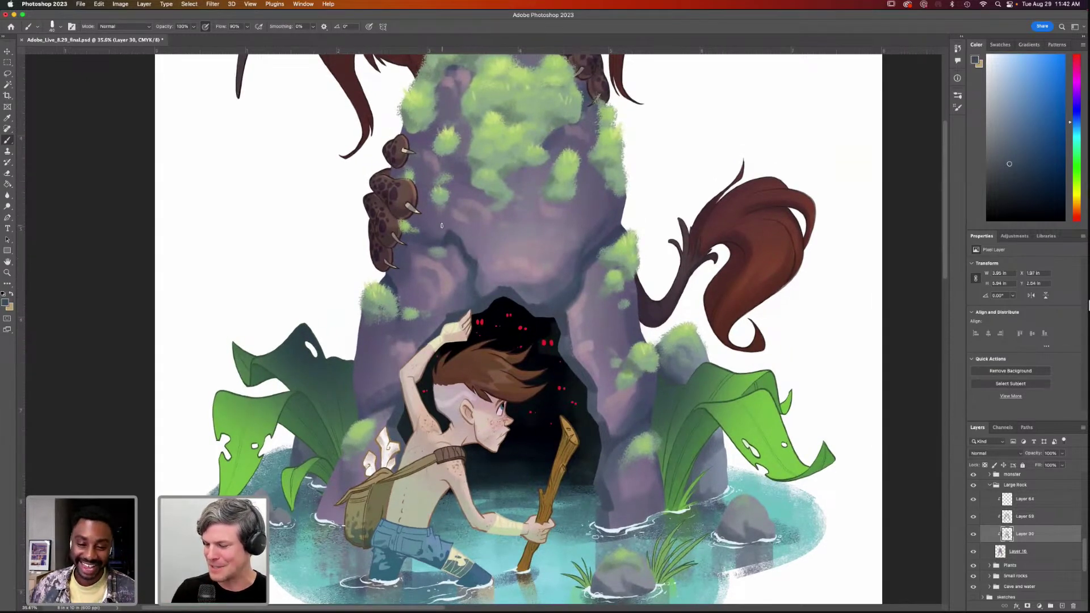
pyautogui.moveTo(602, 359); pyautogui.dragTo(589, 381)
pyautogui.moveTo(605, 434); pyautogui.dragTo(604, 377)
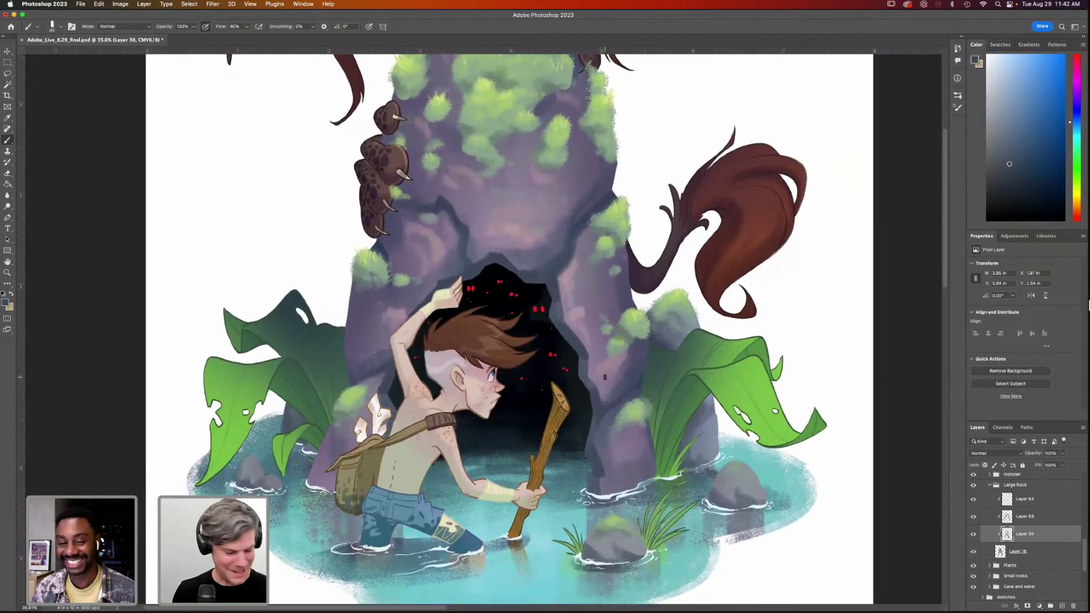
pyautogui.press('super+0')
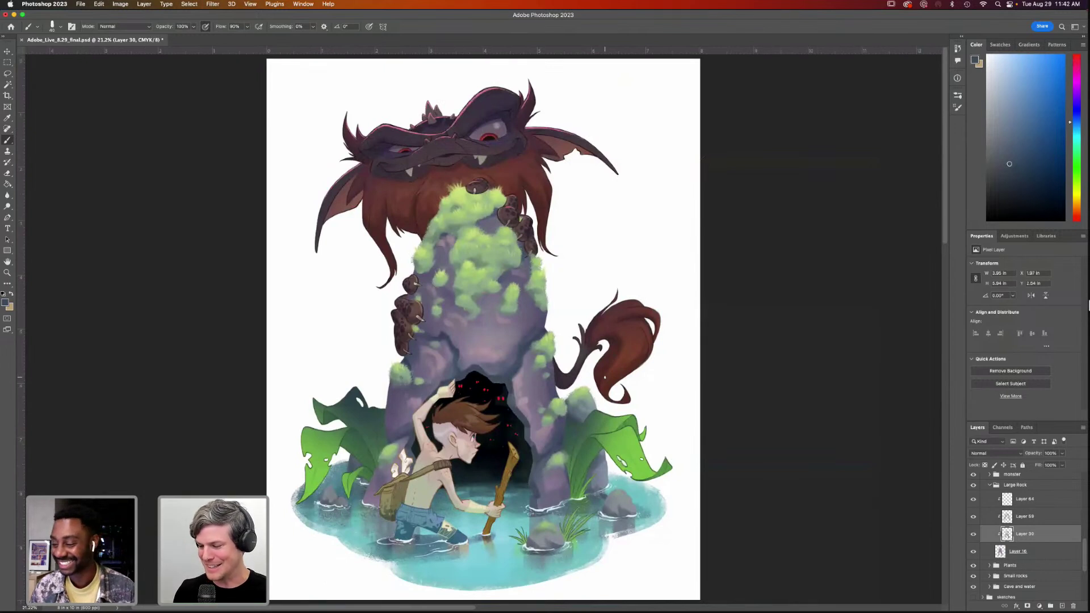
# Sample a light purple from the rock and brush highlight texture on Layer 64 over the right leg, its base and the left flank
pyautogui.press('z')
pyautogui.moveTo(557, 421); pyautogui.dragTo(551, 381)
pyautogui.press('i')
pyautogui.click(542, 386)
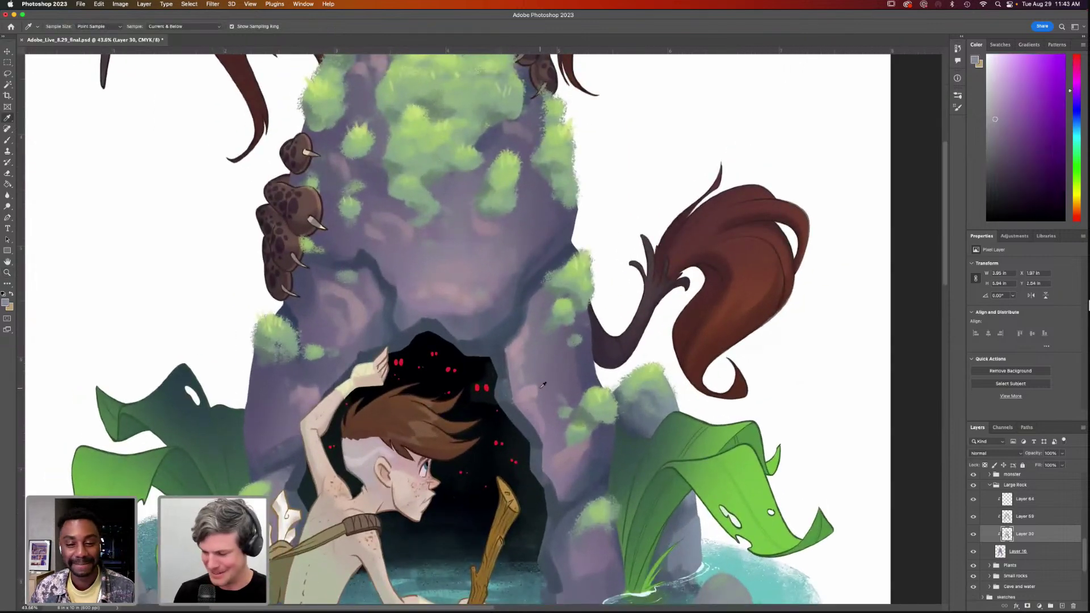
pyautogui.press('b')
pyautogui.click(1008, 501)
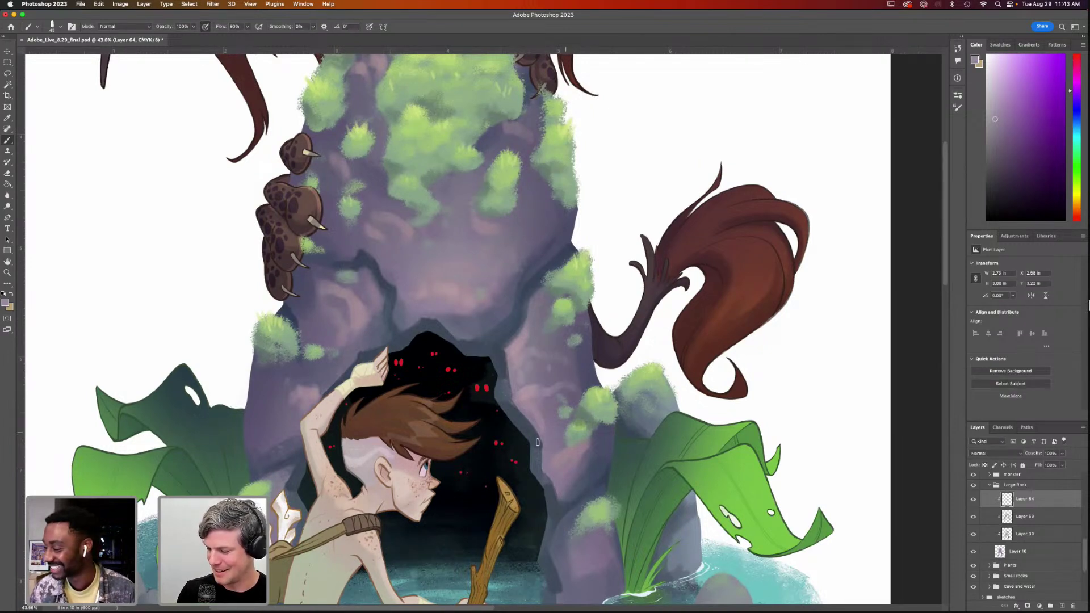
pyautogui.moveTo(291, 395); pyautogui.dragTo(279, 410)
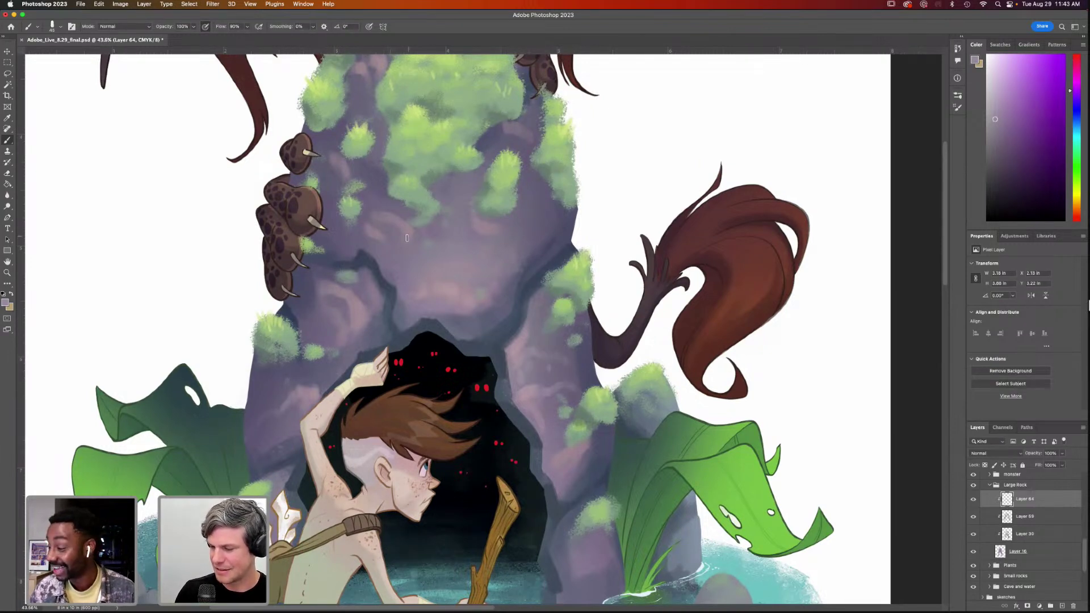
pyautogui.scroll(-5, 626, 305)
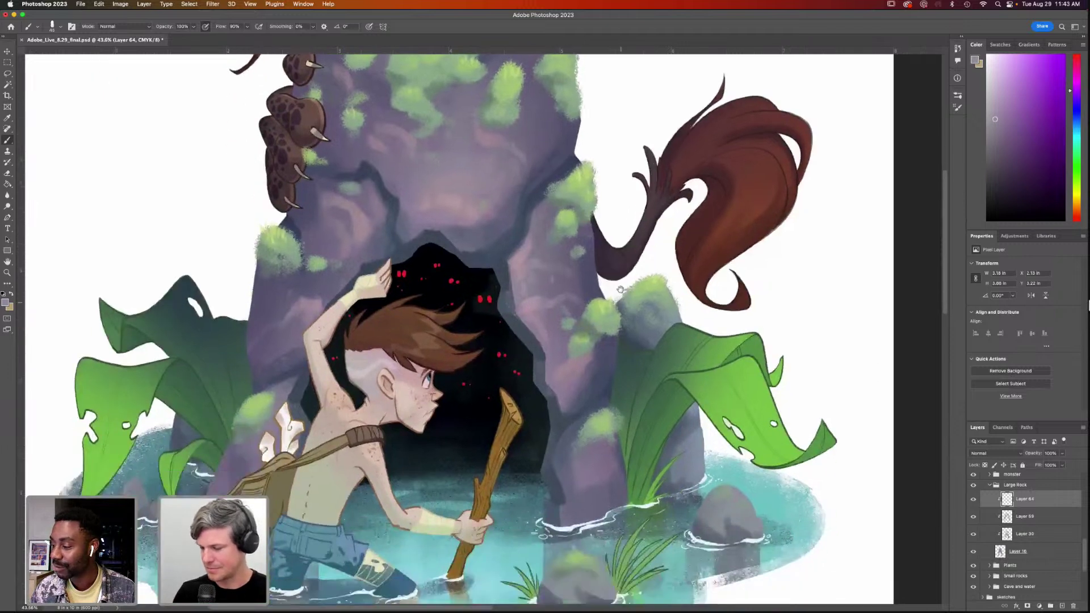
pyautogui.moveTo(571, 422)
pyautogui.mouseDown()
pyautogui.moveTo(562, 427)
pyautogui.moveTo(573, 427)
pyautogui.moveTo(605, 494)
pyautogui.mouseUp()
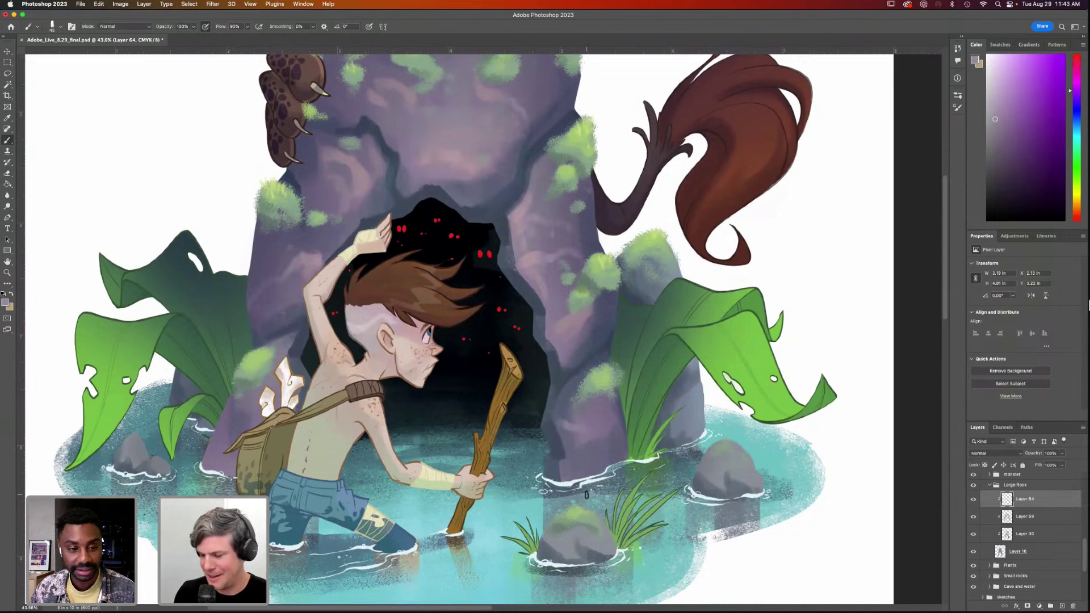
# Examine the full illustration and check the cave, the rock legs and the monster's head up close
pyautogui.press('super+0')
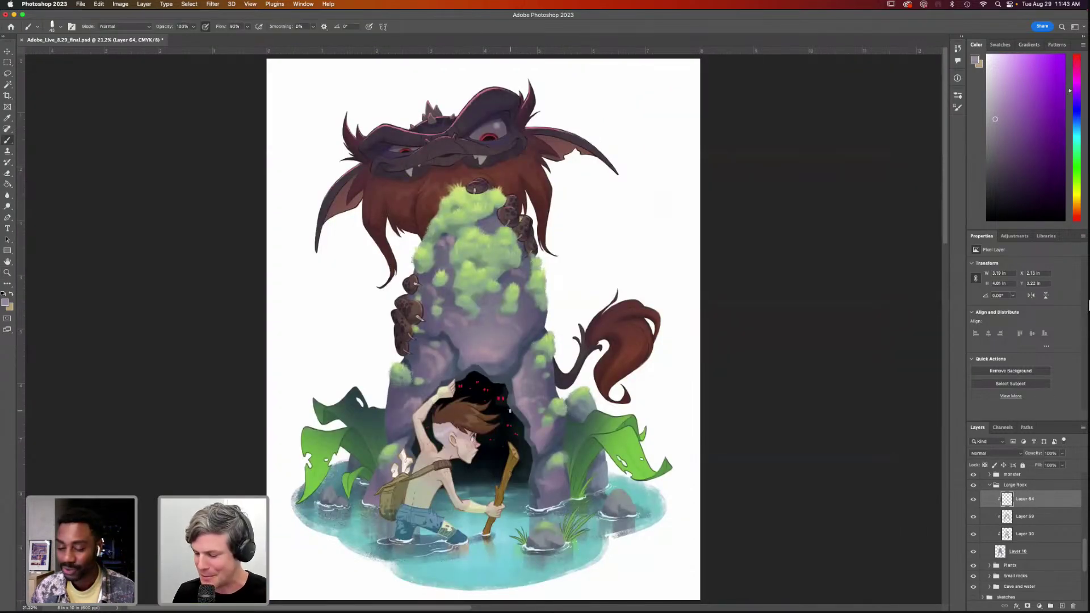
pyautogui.press('z')
pyautogui.moveTo(513, 413); pyautogui.dragTo(531, 533)
pyautogui.moveTo(559, 326); pyautogui.dragTo(562, 304)
pyautogui.moveTo(563, 464); pyautogui.dragTo(567, 438)
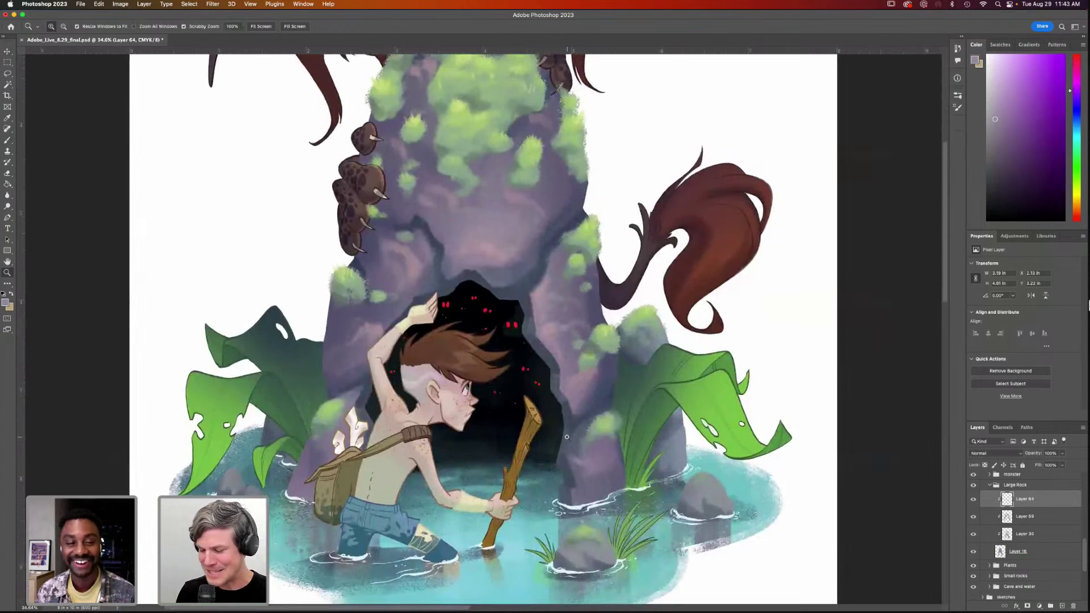
pyautogui.press('super+0')
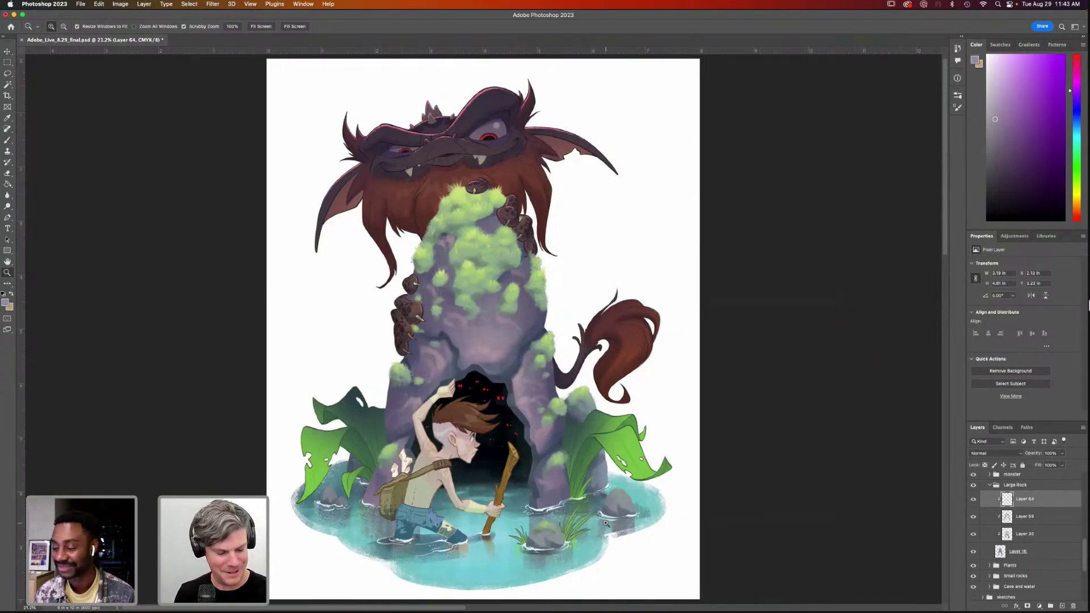
pyautogui.scroll(3, 535, 296)
pyautogui.scroll(-5, 625, 352)
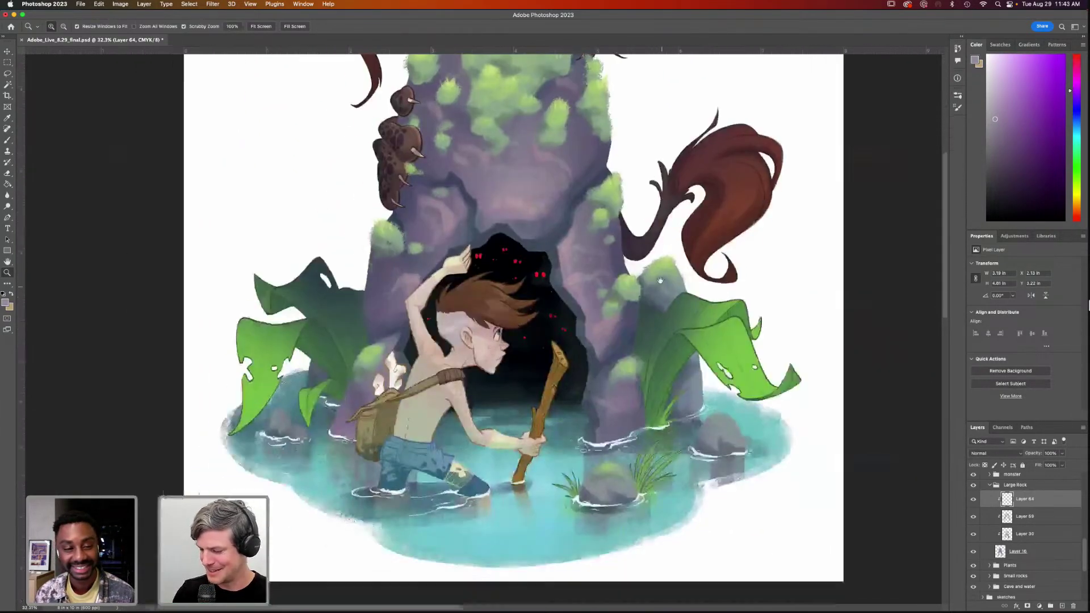
pyautogui.scroll(10, 756, 405)
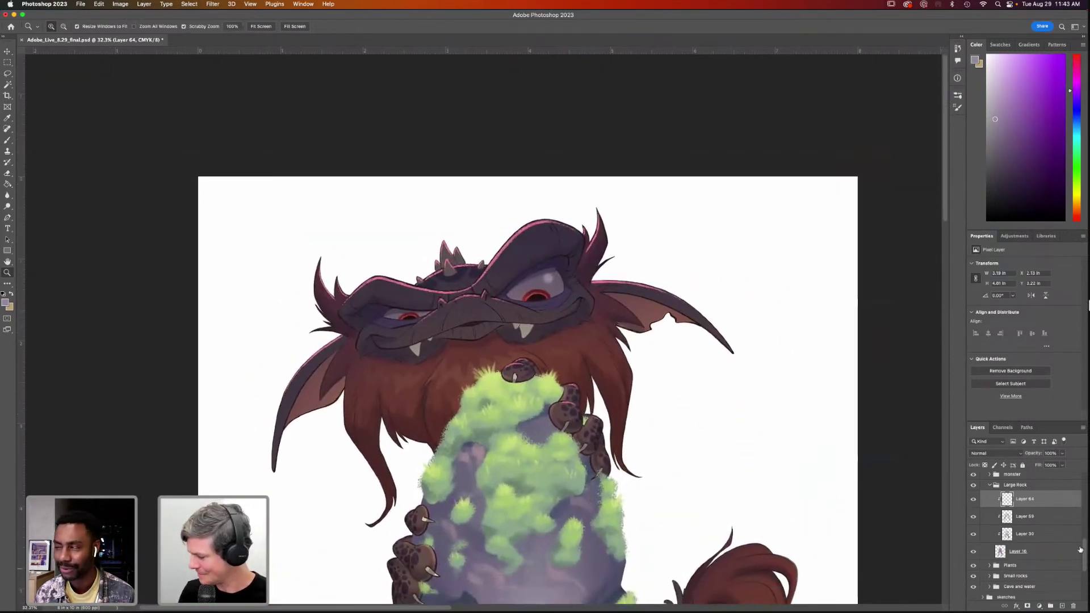
# Collapse the Large Rock layer group and save the document
pyautogui.click(990, 486)
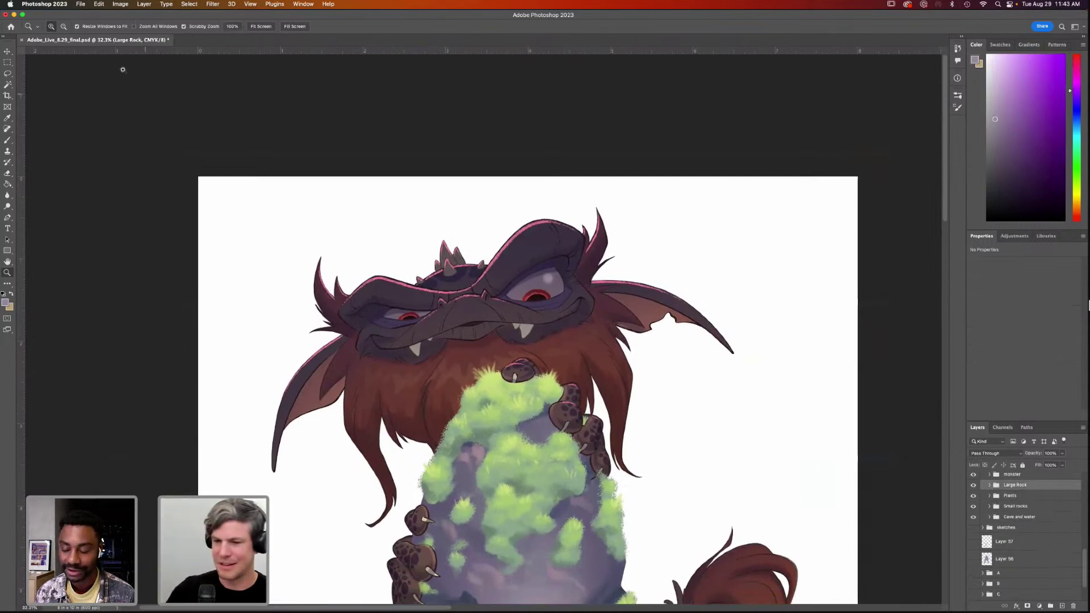
pyautogui.click(81, 4)
pyautogui.click(107, 89)
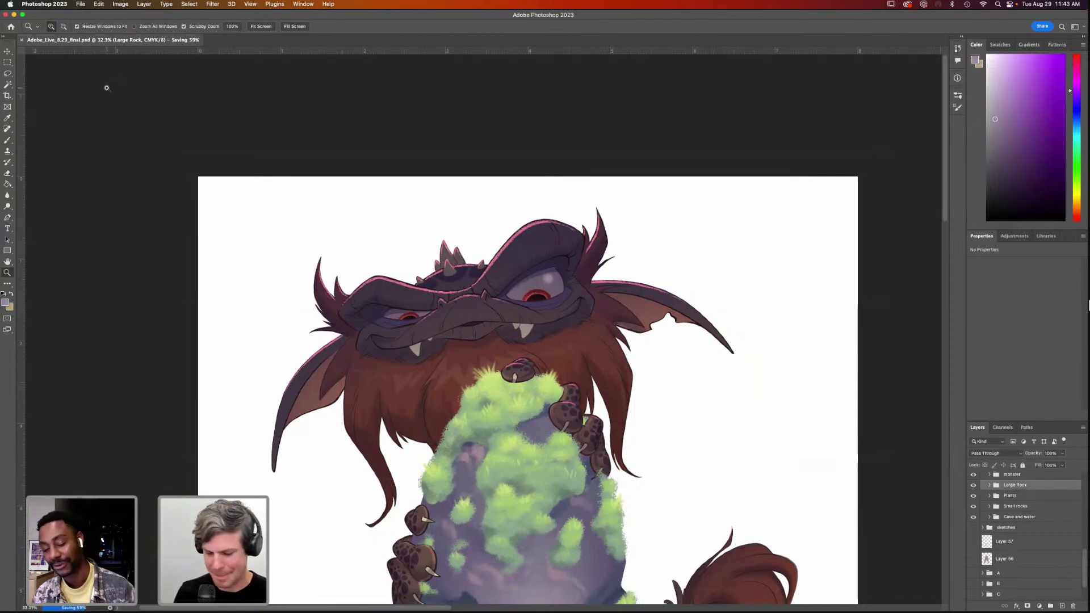
# Expand the monster layer group and examine the illustration from the cave and water up to the monster's head
pyautogui.click(990, 475)
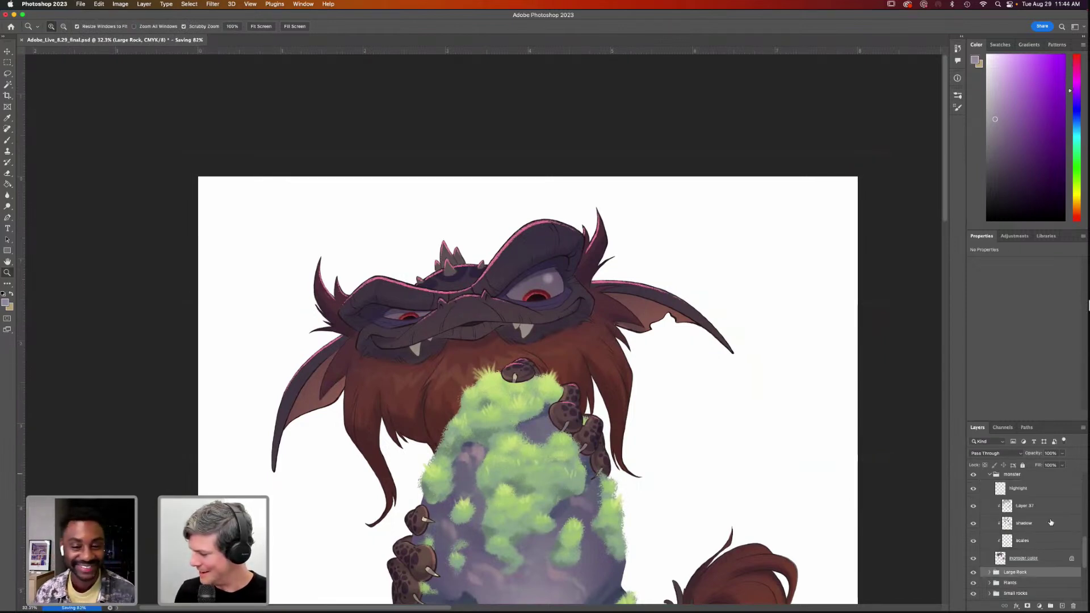
pyautogui.scroll(-5, 662, 397)
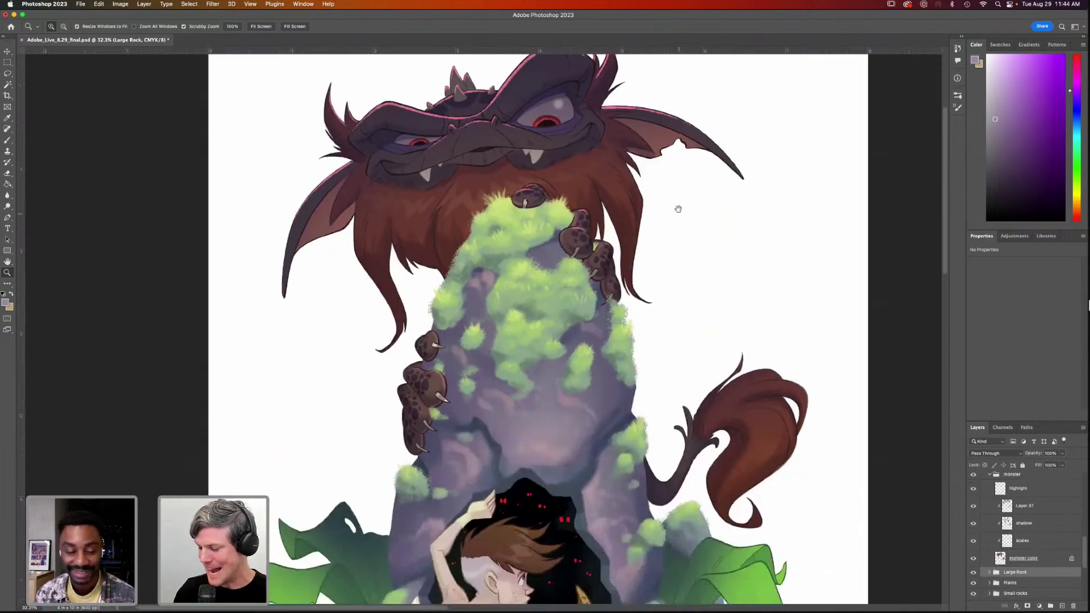
pyautogui.scroll(-1, 656, 228)
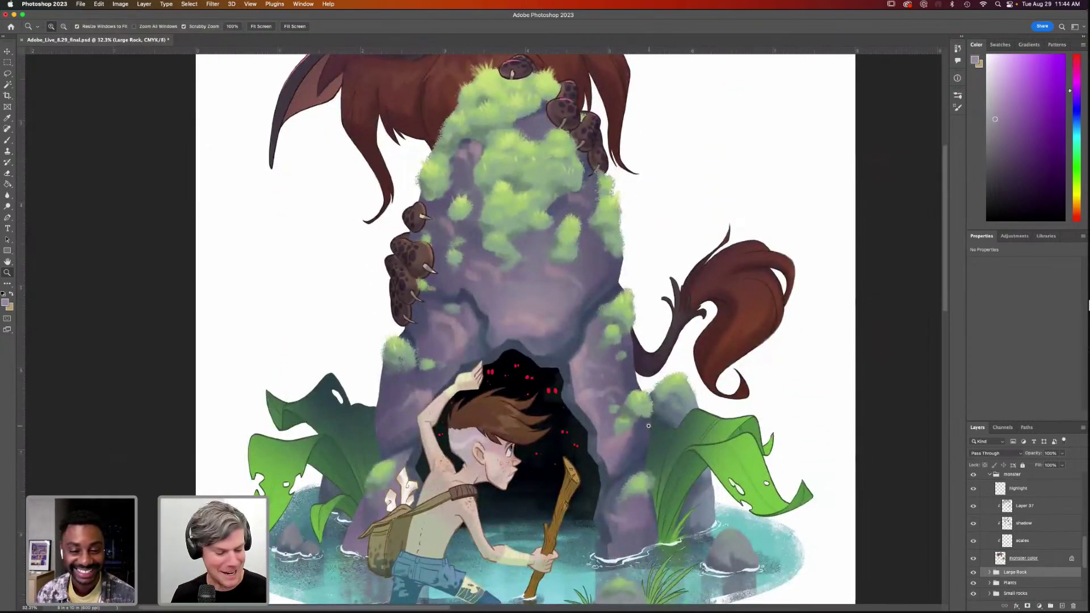
pyautogui.scroll(-3, 650, 430)
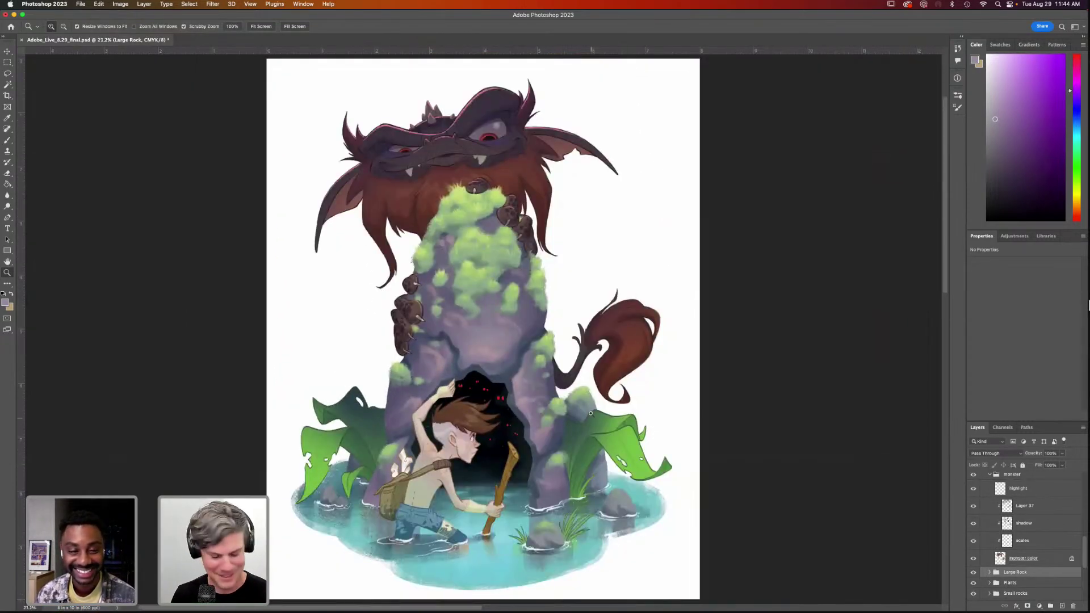
pyautogui.scroll(2, 530, 235)
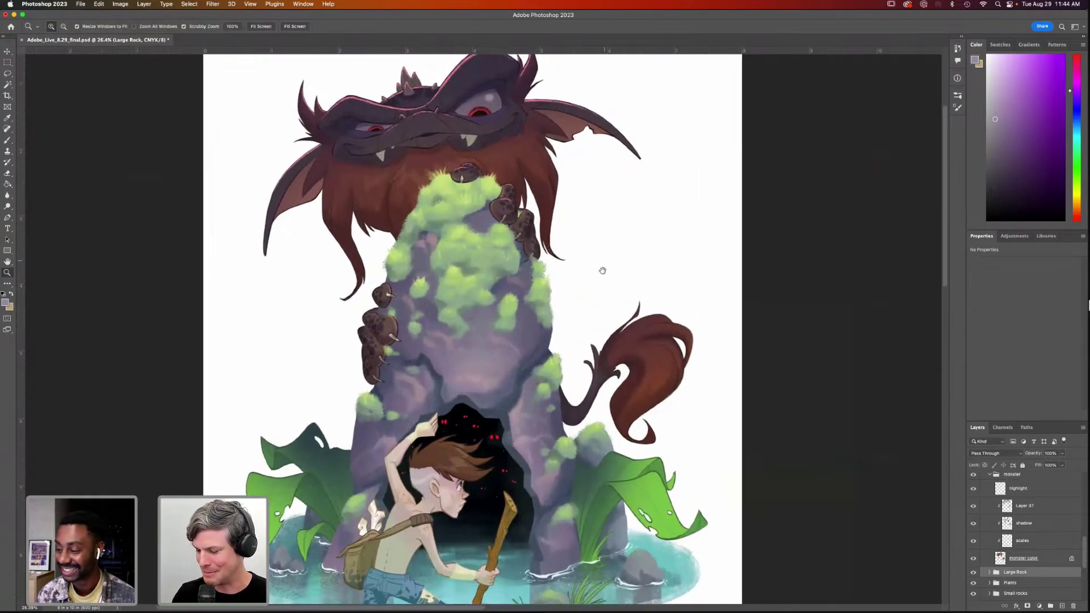
pyautogui.scroll(2, 568, 307)
pyautogui.scroll(2, 567, 308)
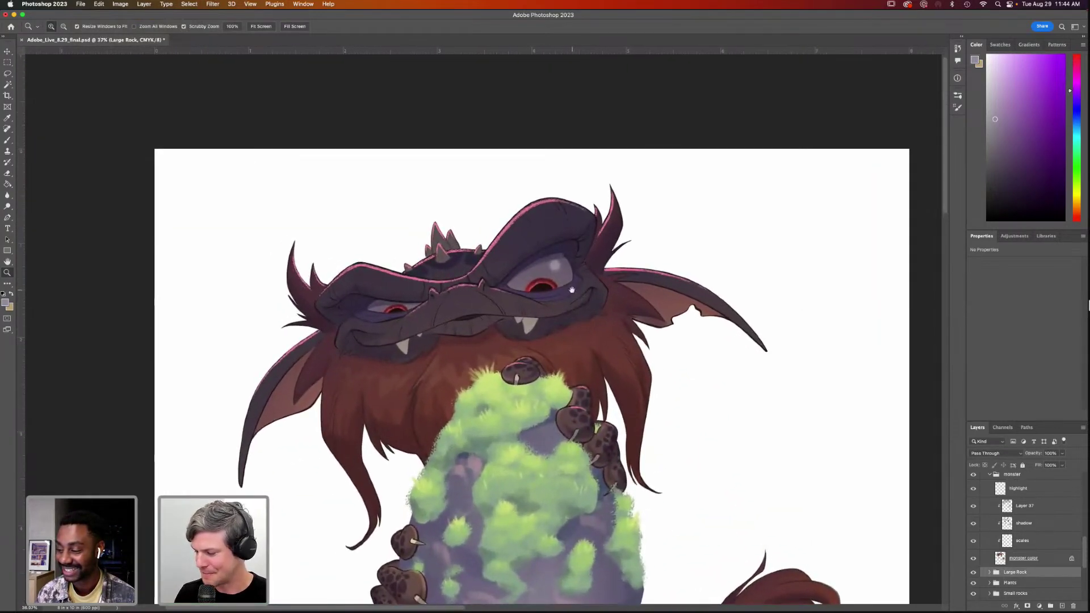
pyautogui.scroll(-1, 757, 433)
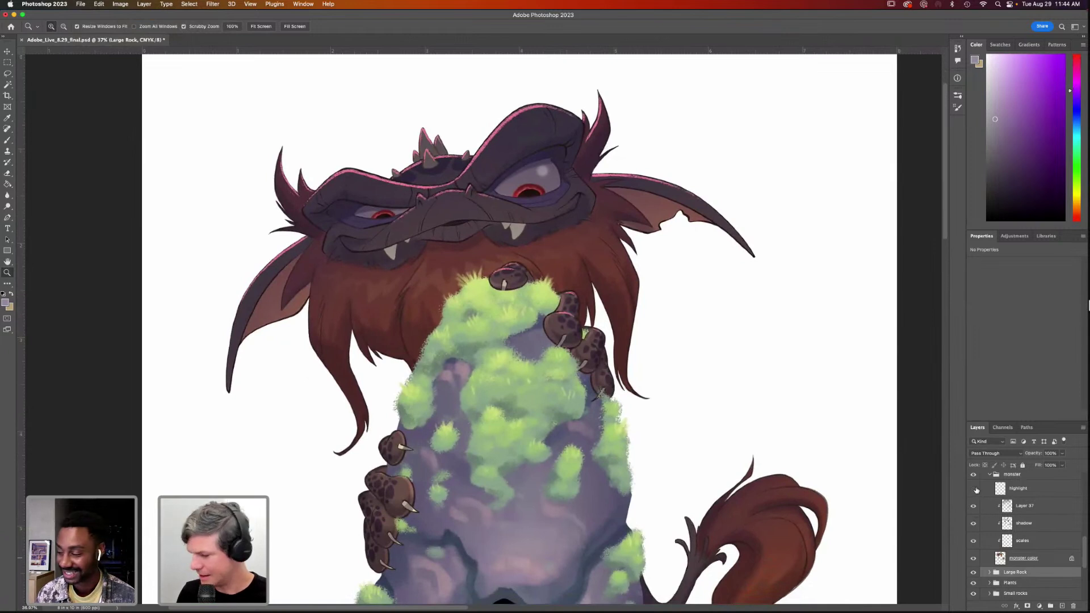
# On the highlight layer, lasso the top surface of the monster's snout along the upper lip
pyautogui.click(1019, 491)
pyautogui.press('l')
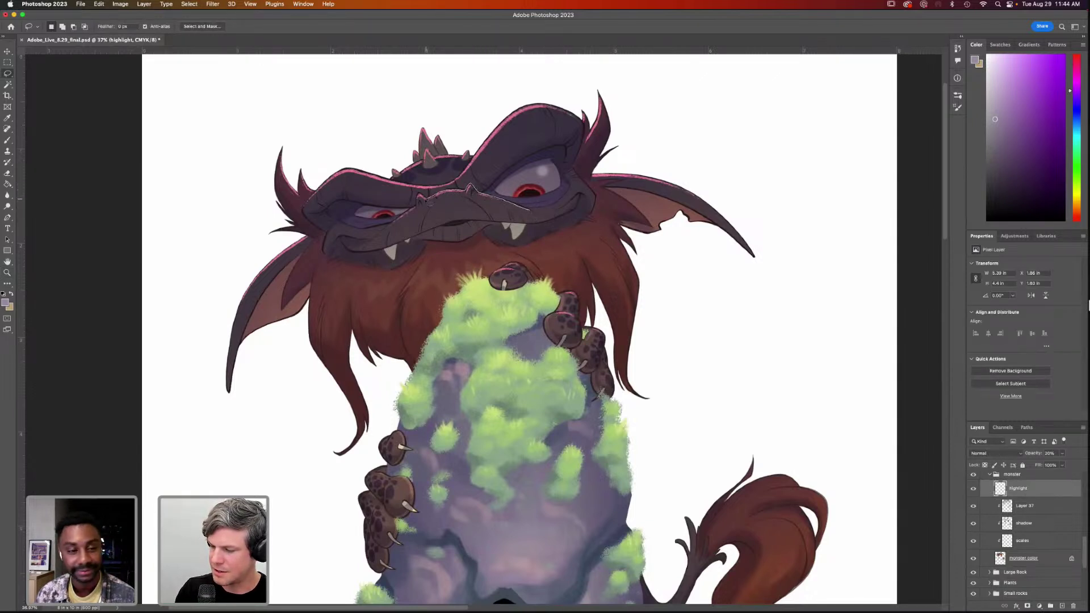
pyautogui.moveTo(400, 222)
pyautogui.mouseDown()
pyautogui.moveTo(370, 241)
pyautogui.moveTo(487, 214)
pyautogui.moveTo(540, 221)
pyautogui.mouseUp()
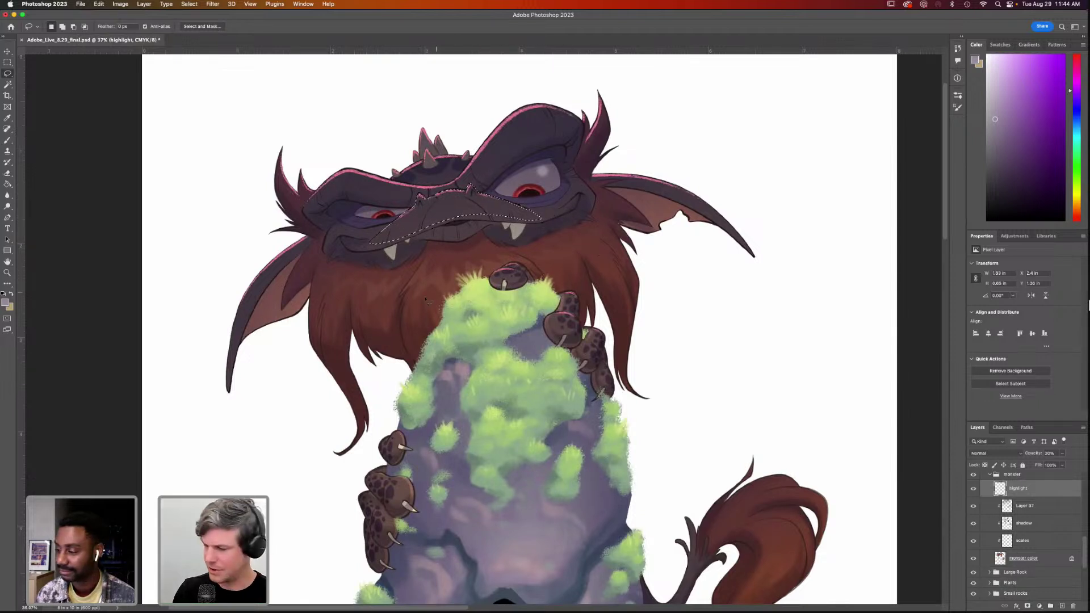
# Hide the monster's shadow layer and the clipped layer above it, and sample the snout's base brown
pyautogui.click(974, 523)
pyautogui.click(974, 506)
pyautogui.press('i')
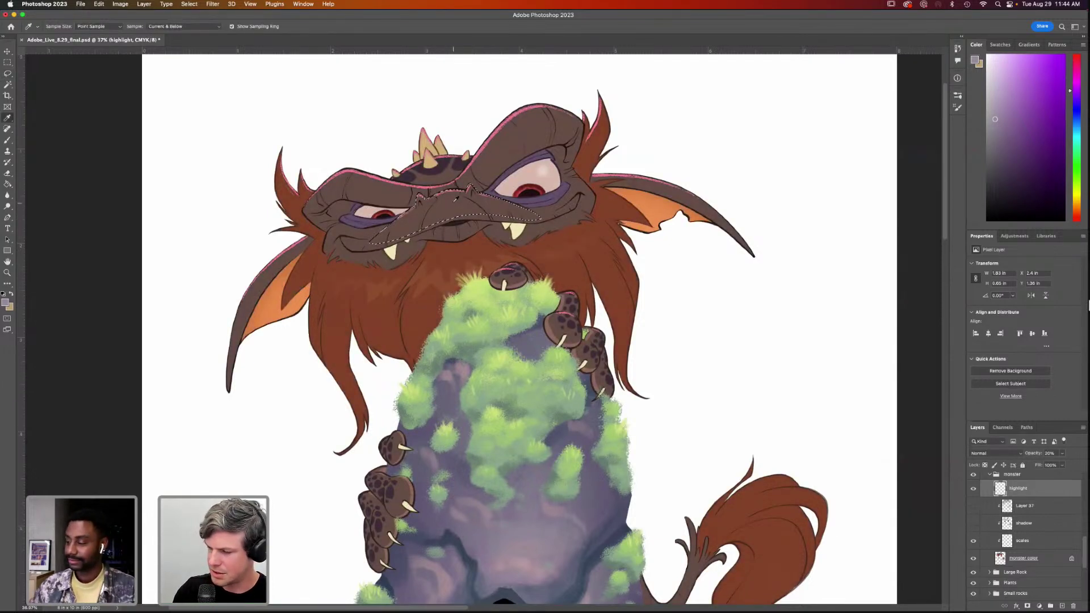
pyautogui.click(405, 212)
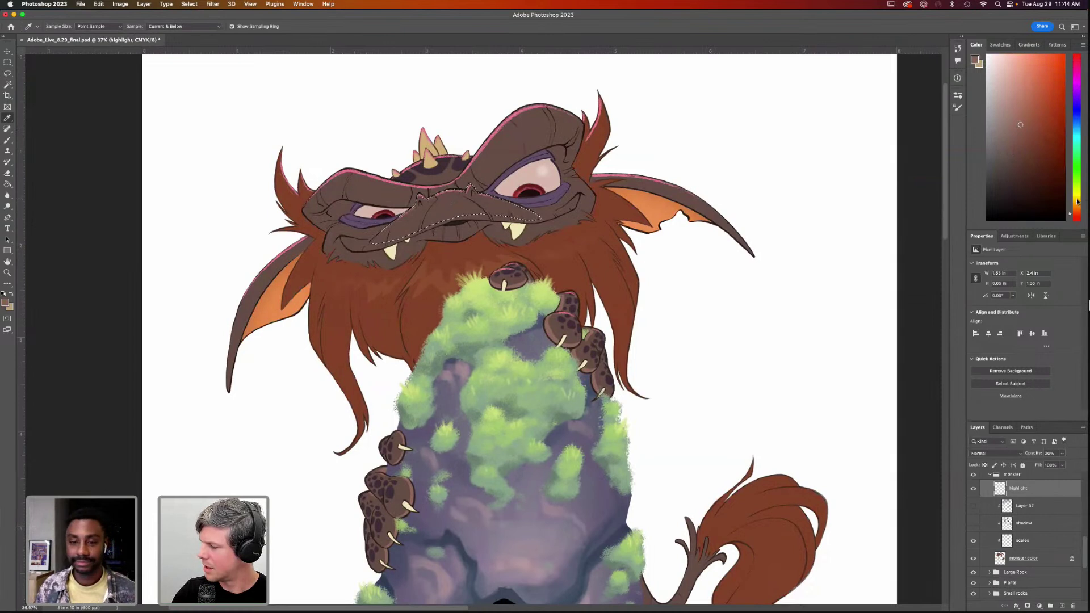
# Brighten the selected snout with a gradient in a lighter shade of the brown, deselect, and show the shadow layers again
pyautogui.press('g')
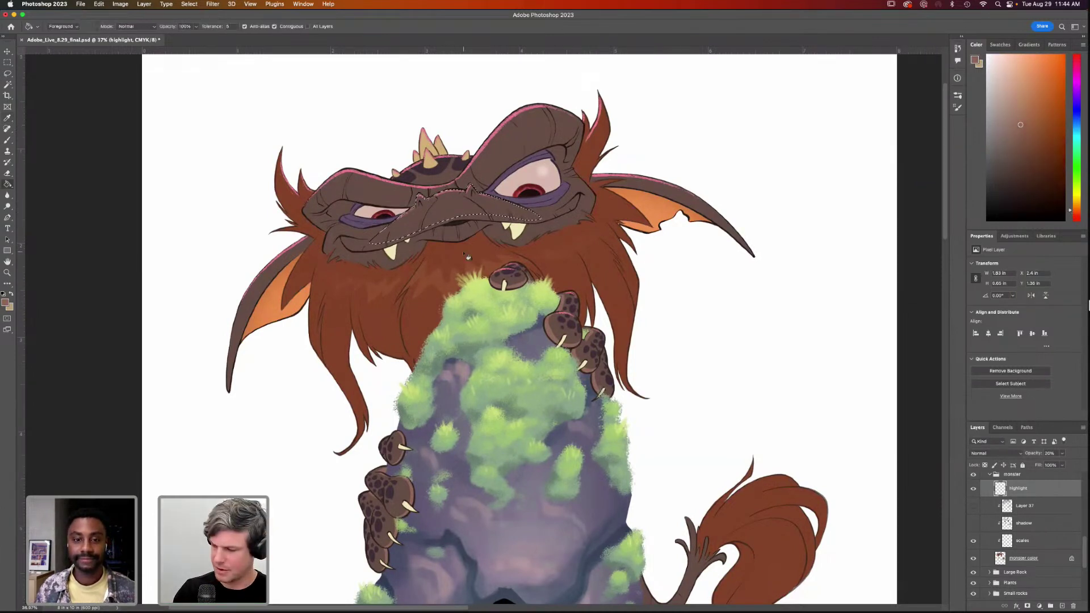
pyautogui.moveTo(8, 184); pyautogui.dragTo(27, 184)
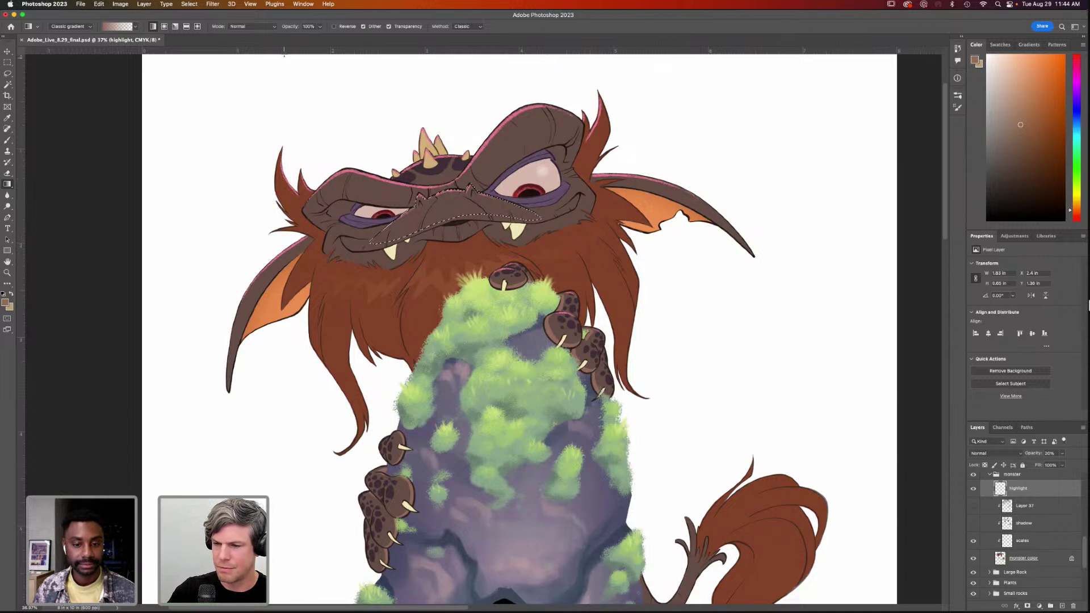
pyautogui.click(1016, 95)
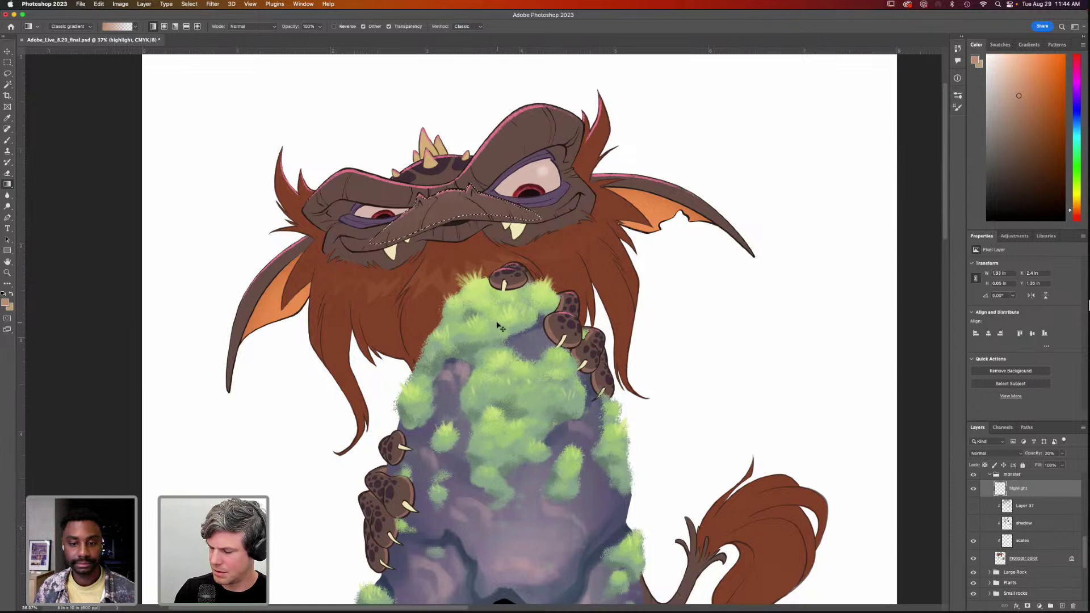
pyautogui.press('super+d')
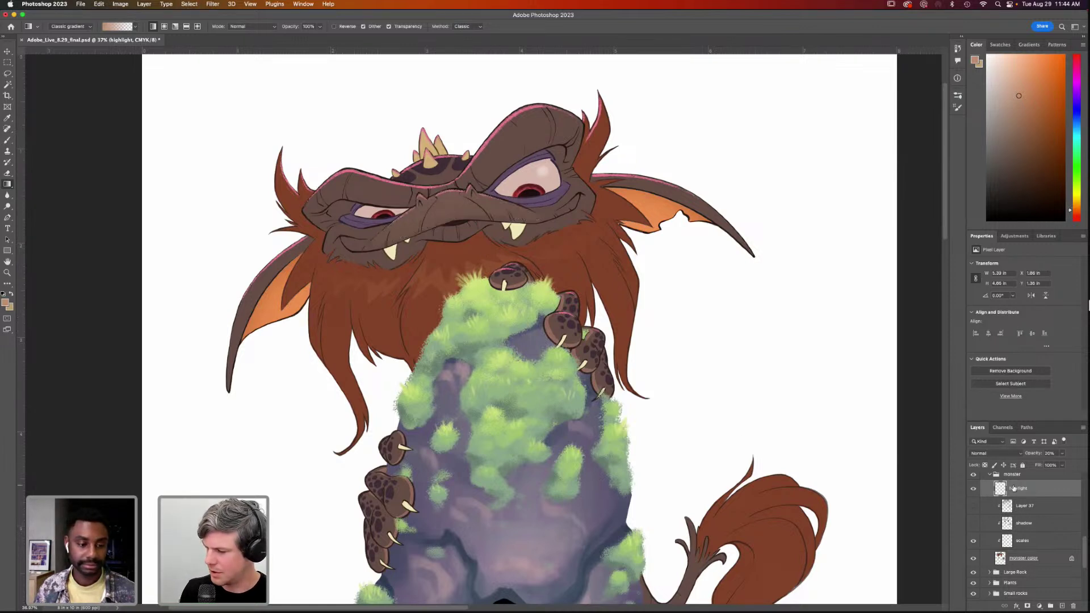
pyautogui.moveTo(973, 506); pyautogui.dragTo(974, 524)
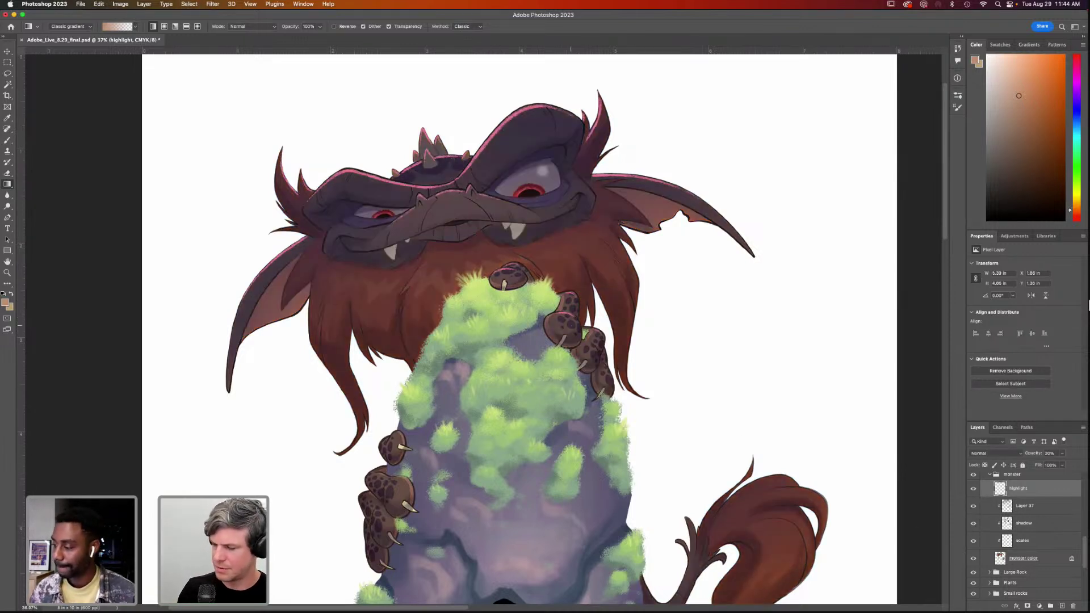
# Switch to the Brush tool and pick a lighter peach as the foreground color
pyautogui.moveTo(597, 408)
pyautogui.mouseDown()
pyautogui.moveTo(582, 391)
pyautogui.moveTo(591, 400)
pyautogui.mouseUp()
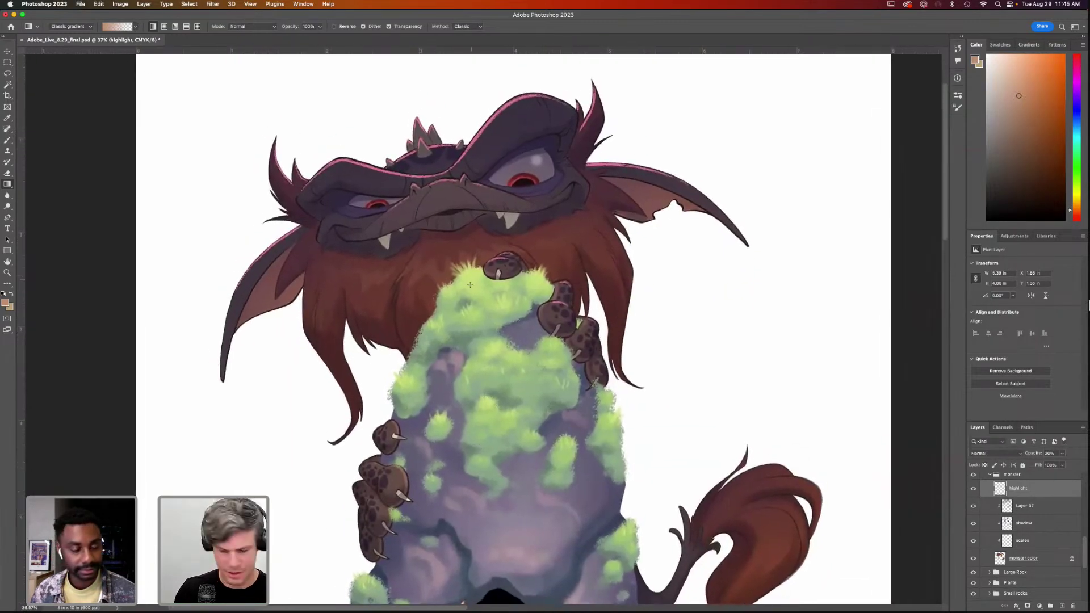
pyautogui.press('b')
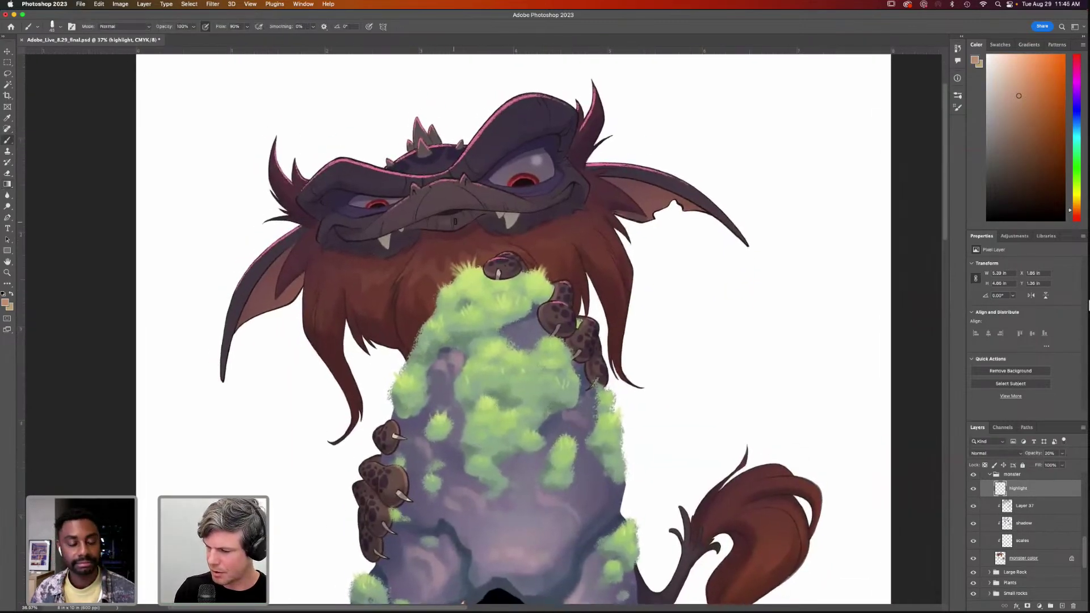
pyautogui.scroll(3, 567, 230)
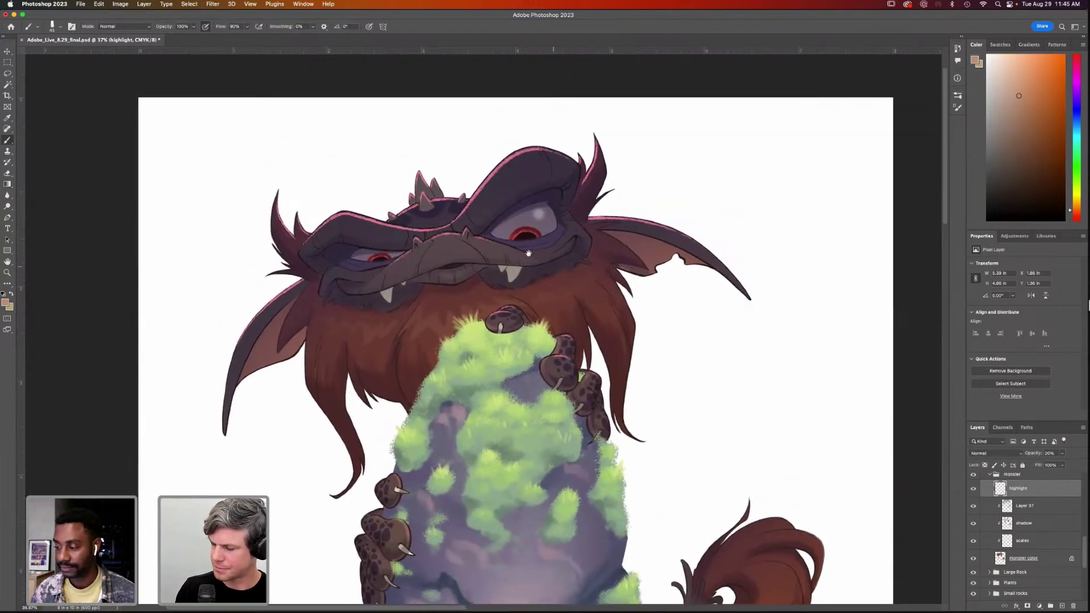
pyautogui.click(1020, 69)
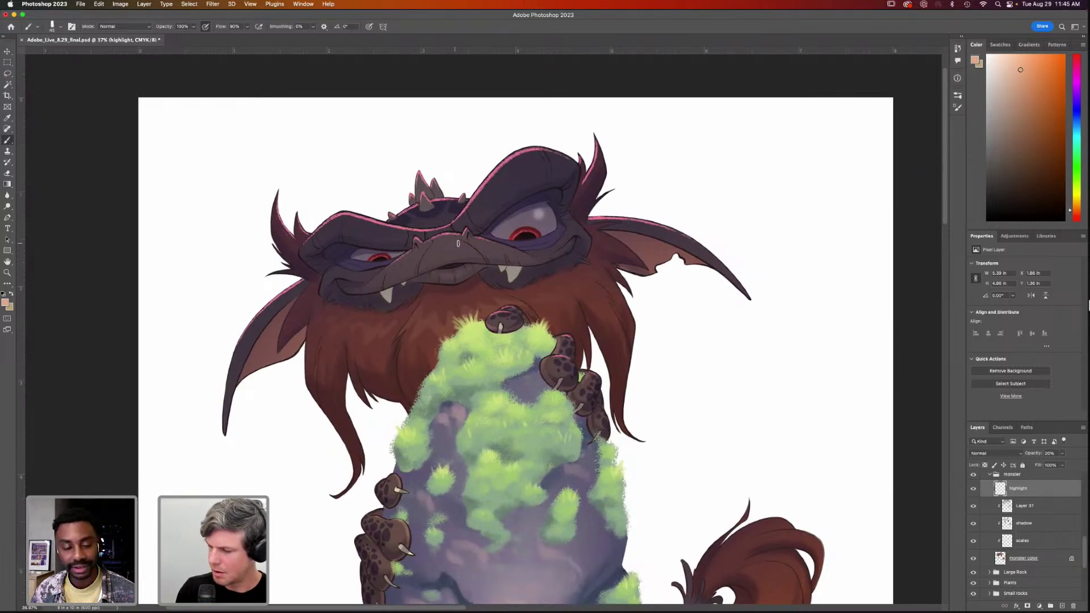
pyautogui.moveTo(615, 334); pyautogui.dragTo(608, 324)
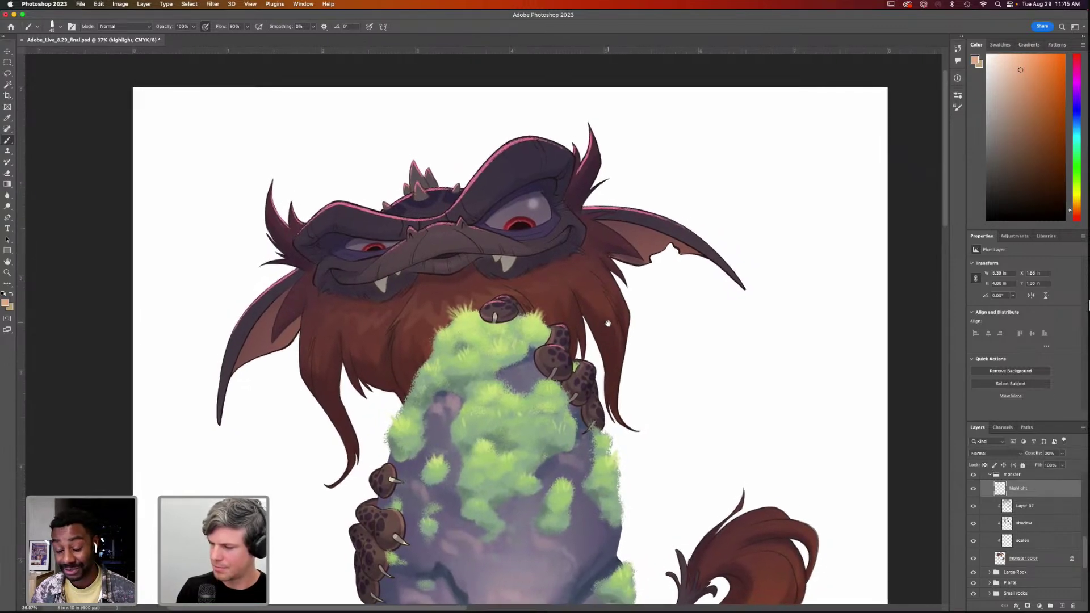
# Examine the full illustration and check the cave, the boy, the leaves and the water up close
pyautogui.scroll(-5, 605, 318)
pyautogui.scroll(-4, 599, 308)
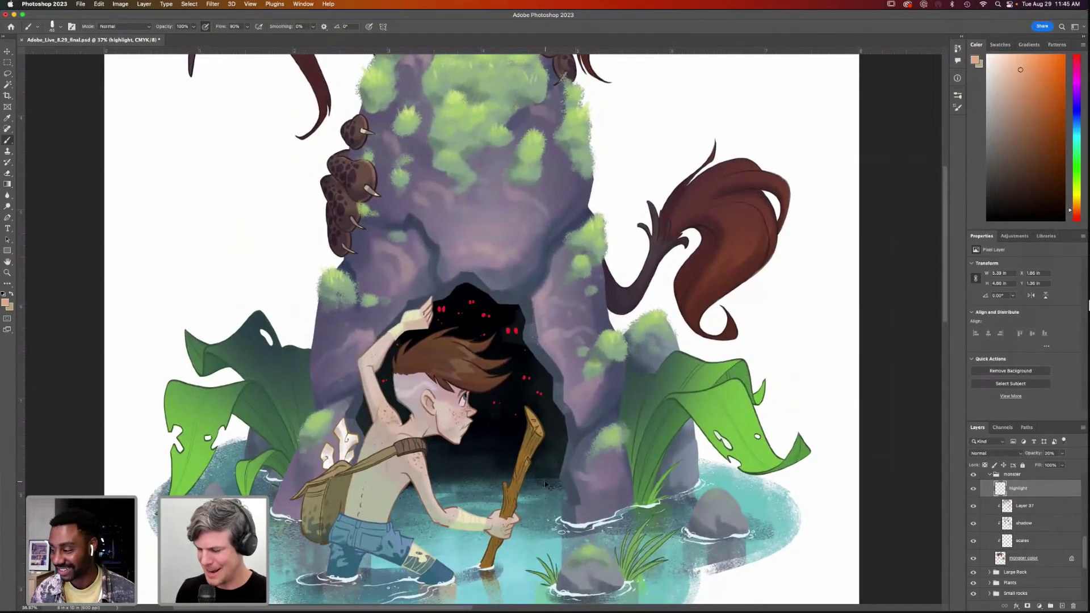
pyautogui.scroll(-3, 545, 484)
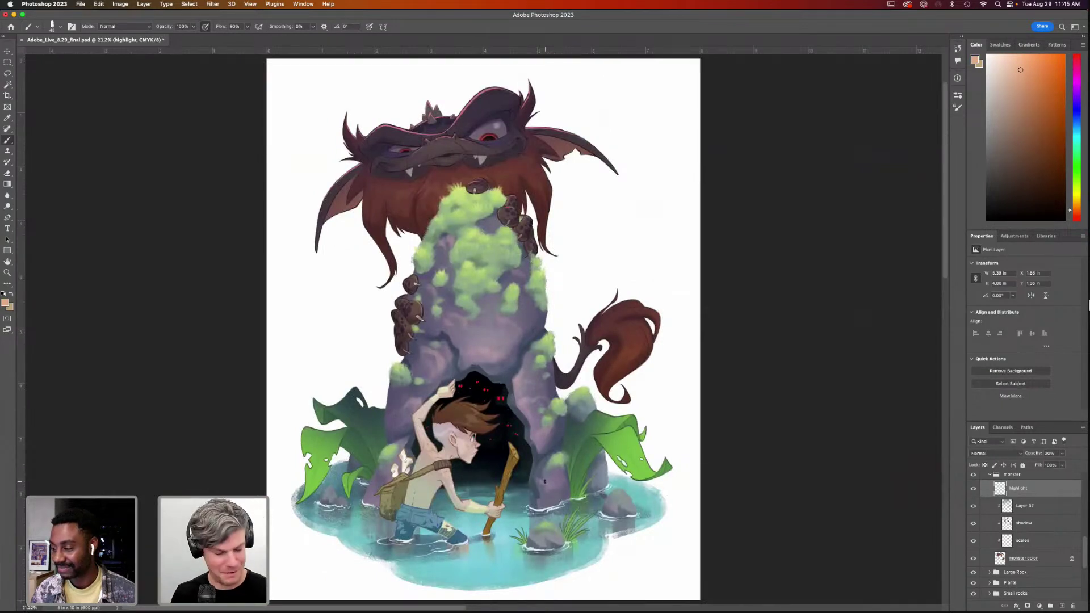
pyautogui.press('z')
pyautogui.moveTo(609, 457)
pyautogui.mouseDown()
pyautogui.moveTo(640, 463)
pyautogui.moveTo(656, 332)
pyautogui.moveTo(654, 414)
pyautogui.moveTo(670, 353)
pyautogui.mouseUp()
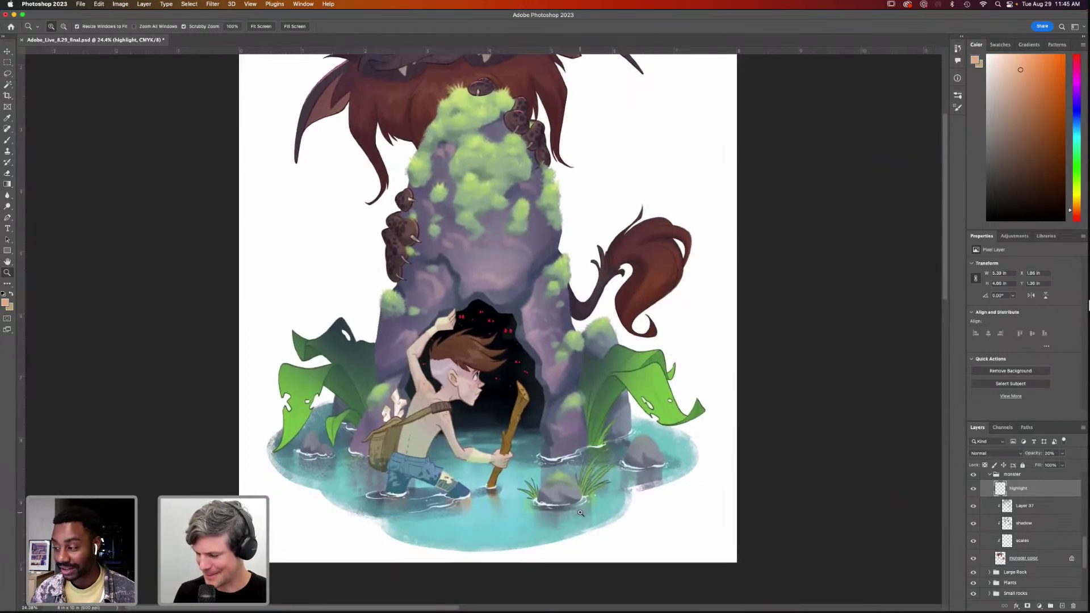
pyautogui.press('v')
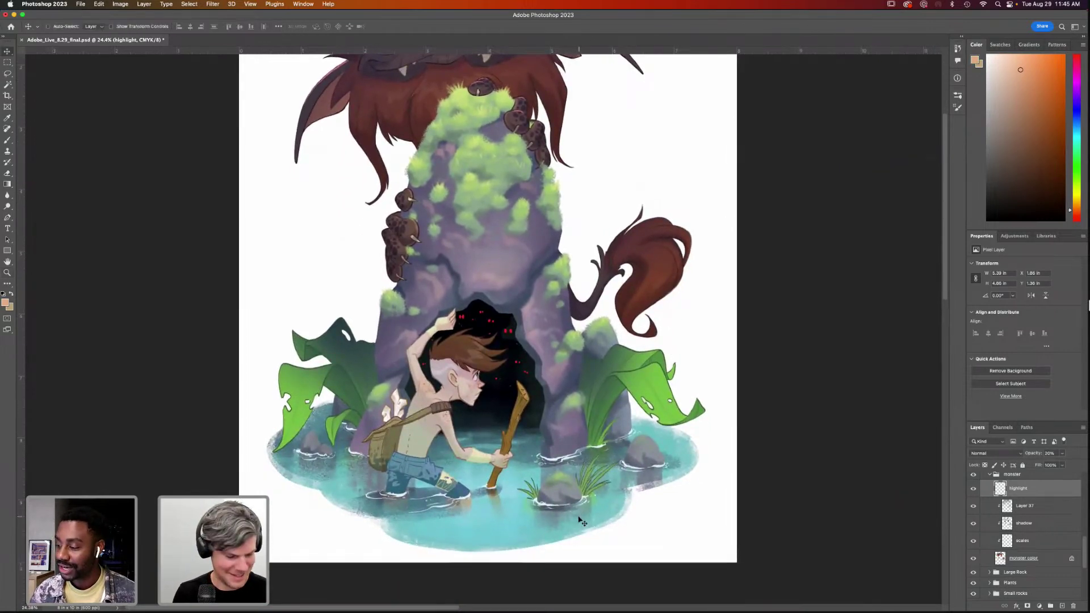
pyautogui.press('super+0')
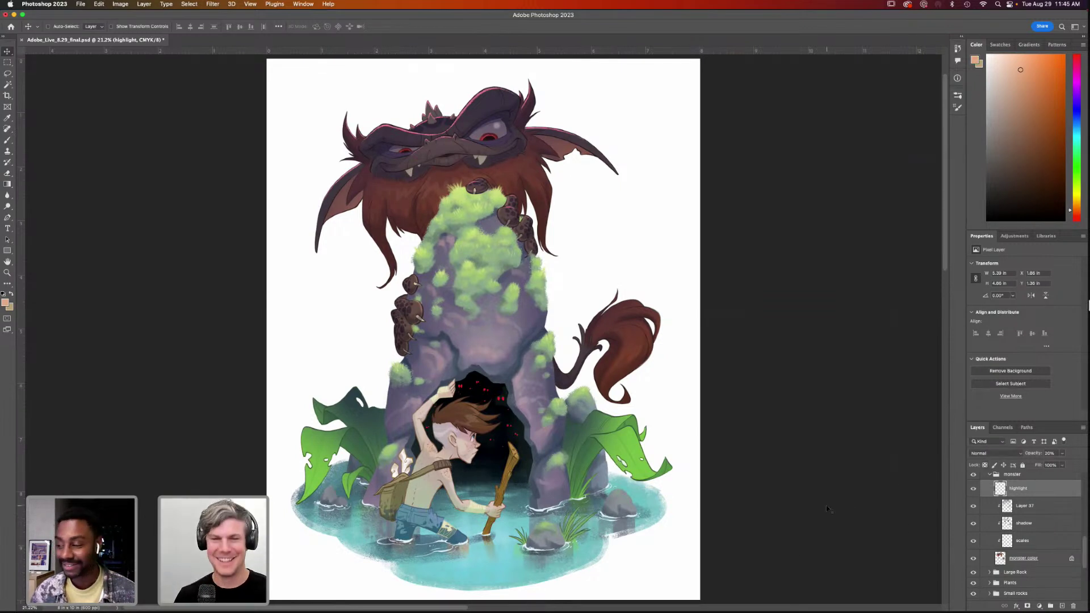
pyautogui.scroll(-1, 827, 505)
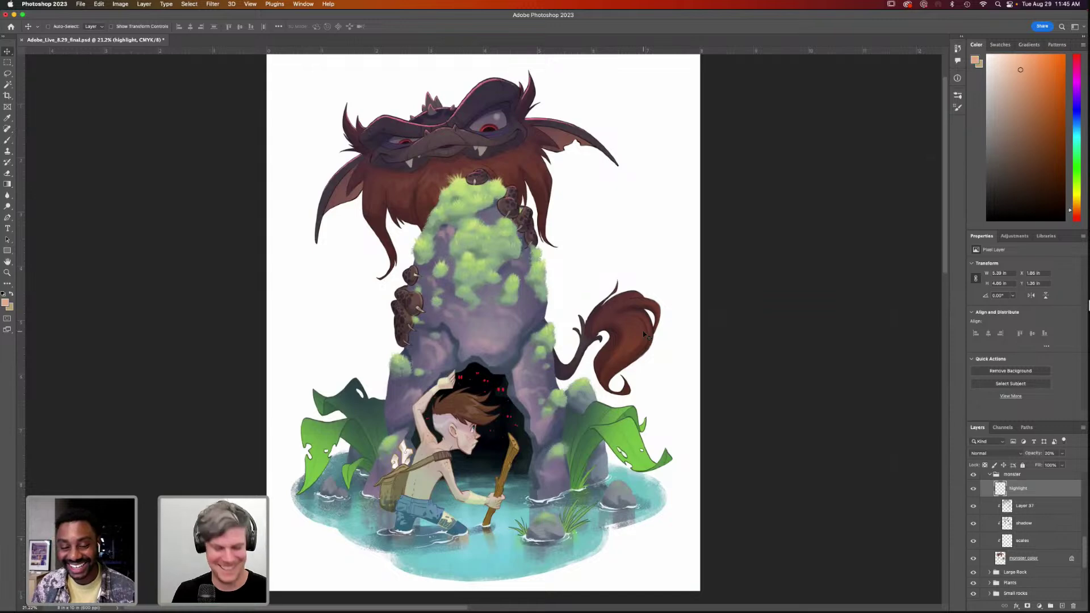
pyautogui.press('z')
pyautogui.moveTo(561, 475); pyautogui.dragTo(775, 527)
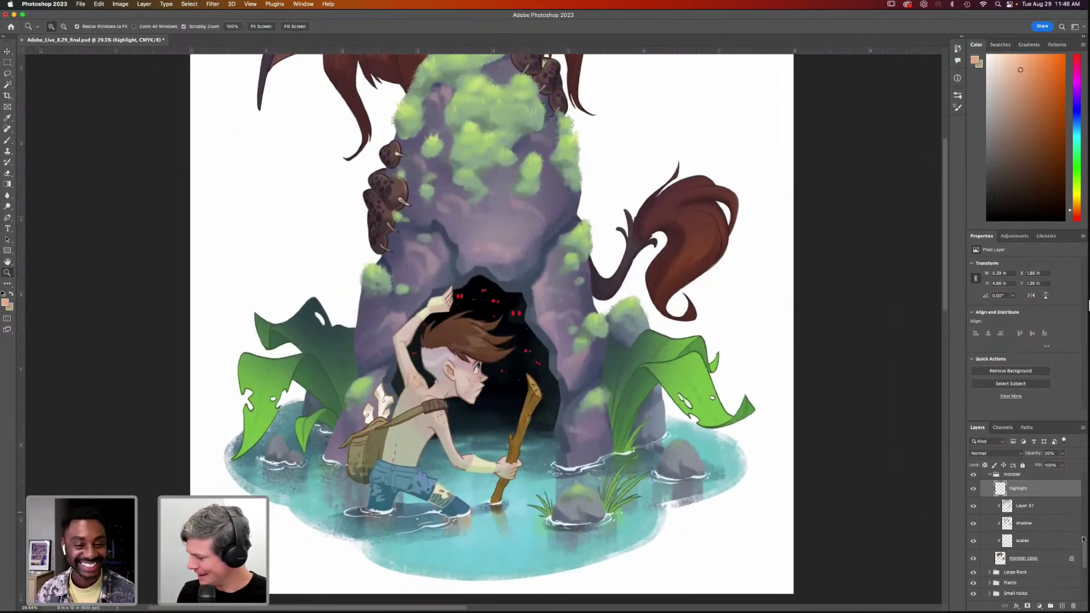
# Collapse the monster layer group, expand the Plants group and hide the plants line layer
pyautogui.scroll(2, 1079, 536)
pyautogui.click(990, 509)
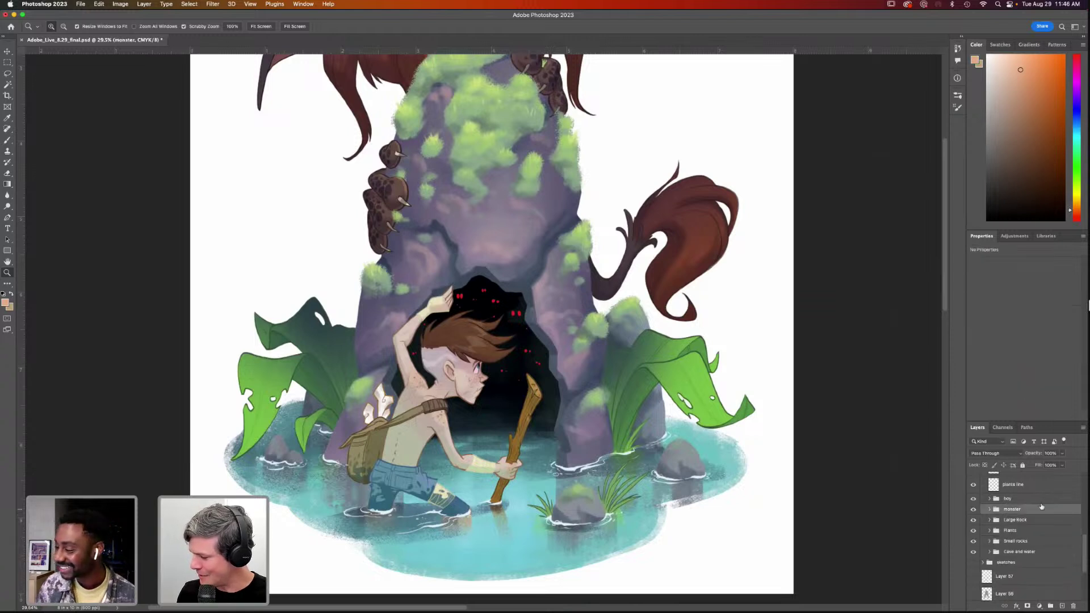
pyautogui.scroll(-1, 1079, 548)
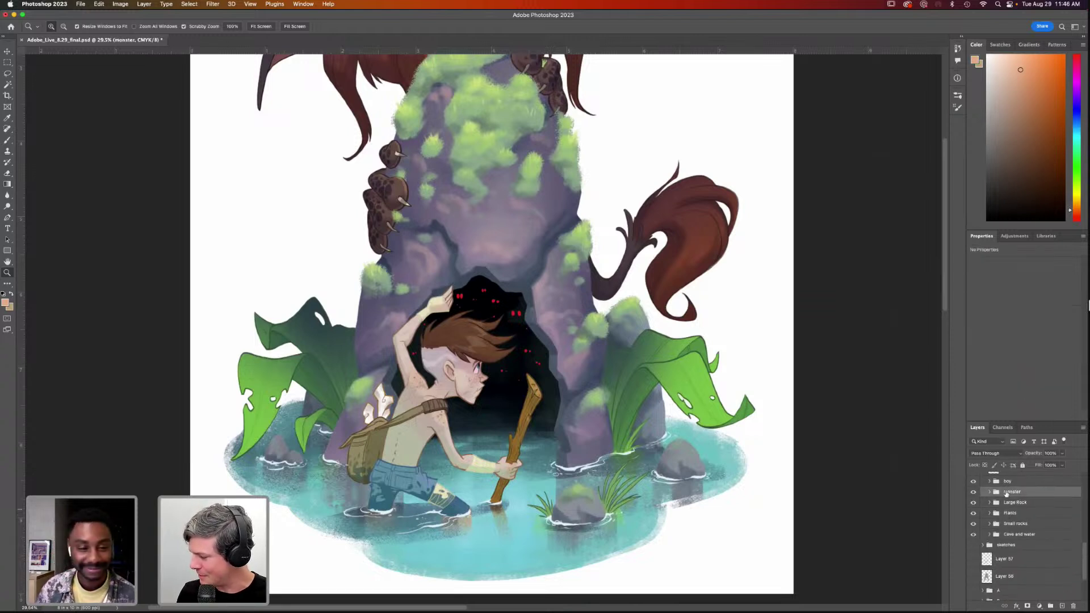
pyautogui.click(990, 513)
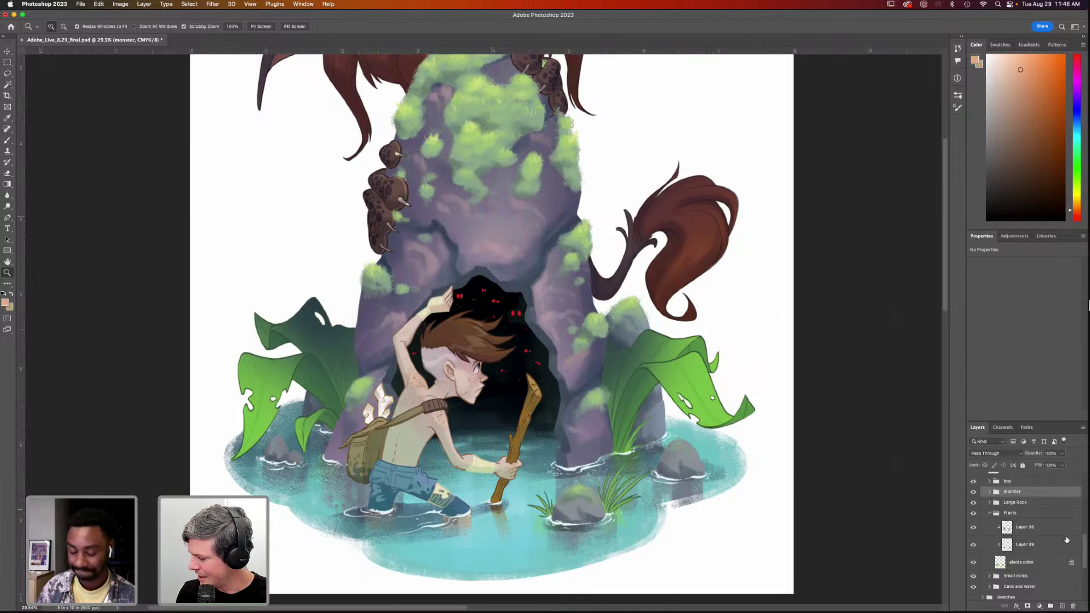
pyautogui.moveTo(1086, 547)
pyautogui.mouseDown()
pyautogui.moveTo(1086, 498)
pyautogui.moveTo(1085, 524)
pyautogui.mouseUp()
pyautogui.click(972, 555)
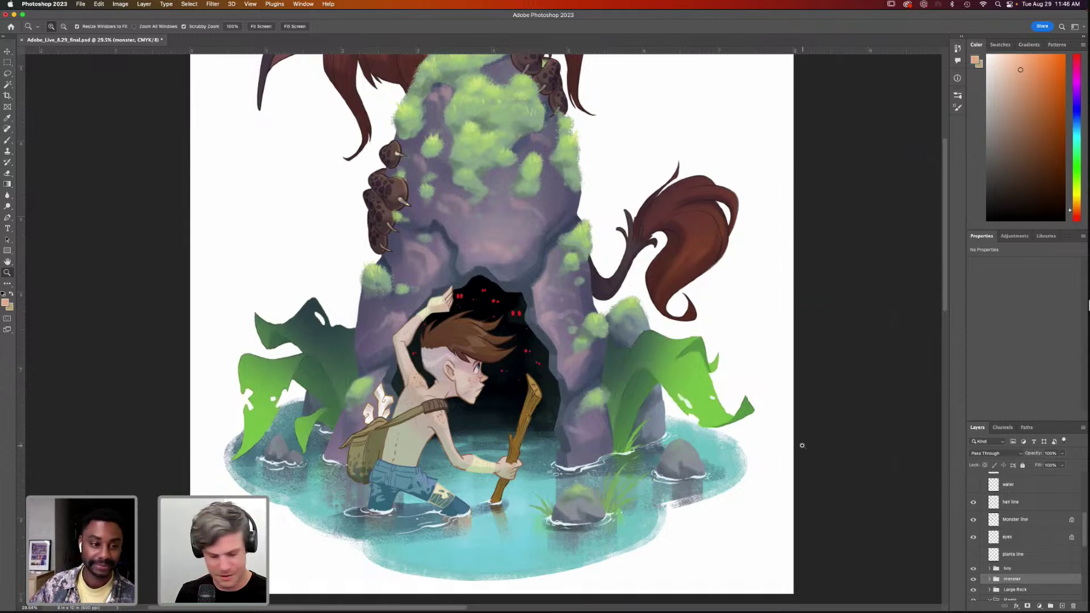
# Check the plants without their line art in the full illustration and up close at the leaves behind the boy
pyautogui.press('super+0')
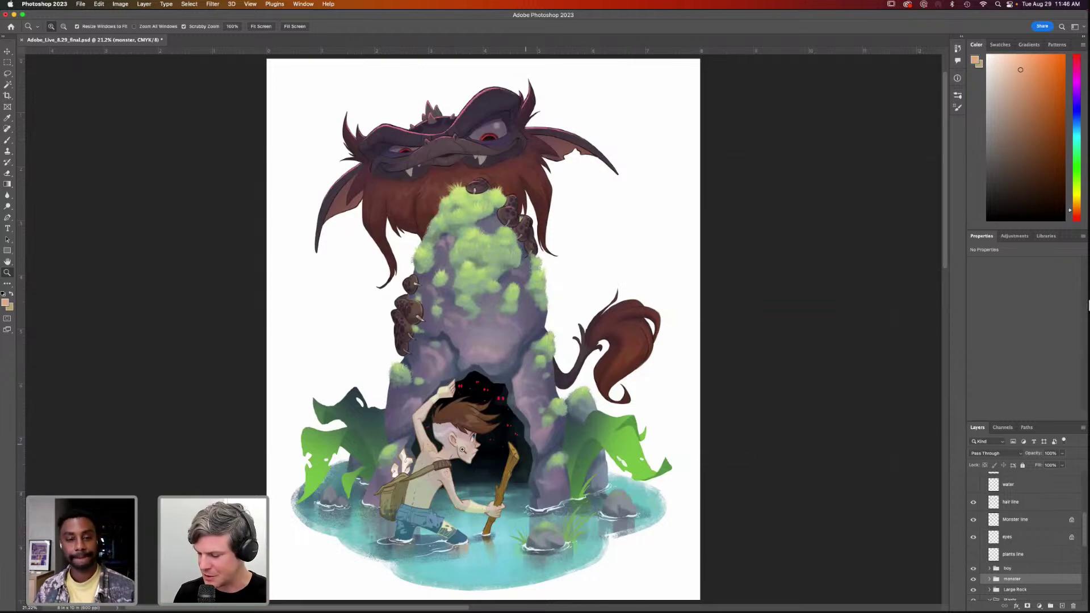
pyautogui.scroll(5, 514, 446)
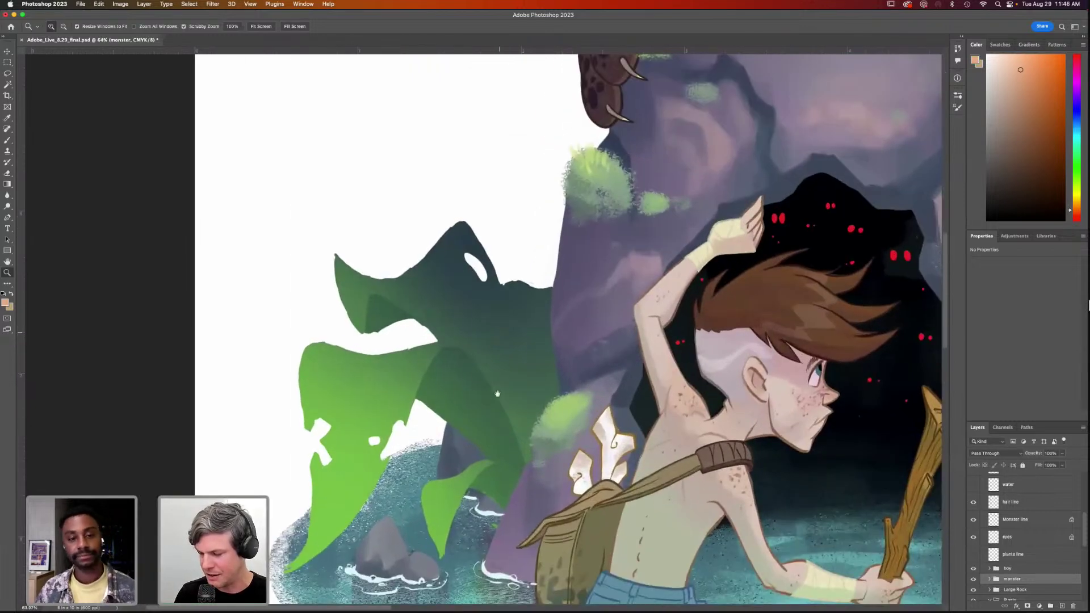
pyautogui.scroll(4, 497, 393)
pyautogui.scroll(-3, 564, 373)
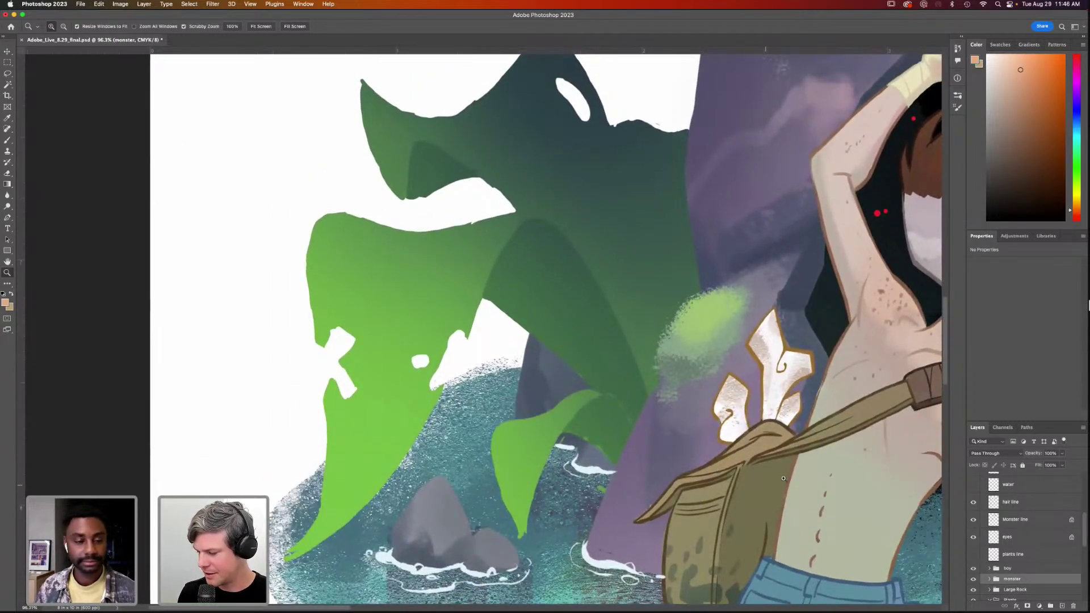
# Toggle the two clipped shading layers in the Plants group to compare the leaves with and without them
pyautogui.scroll(-3, 1050, 542)
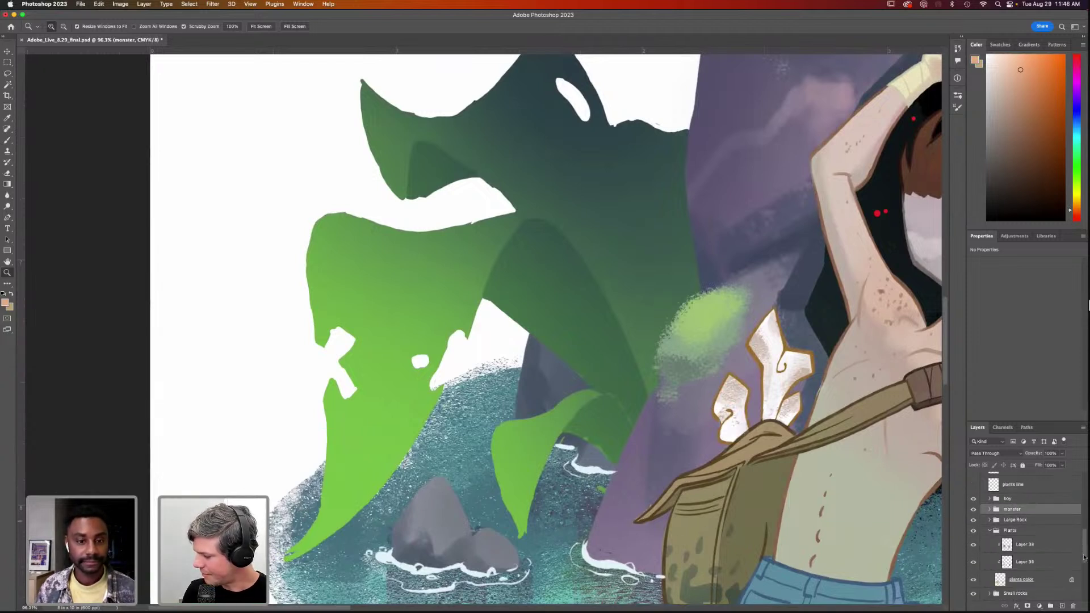
pyautogui.click(975, 530)
pyautogui.click(974, 529)
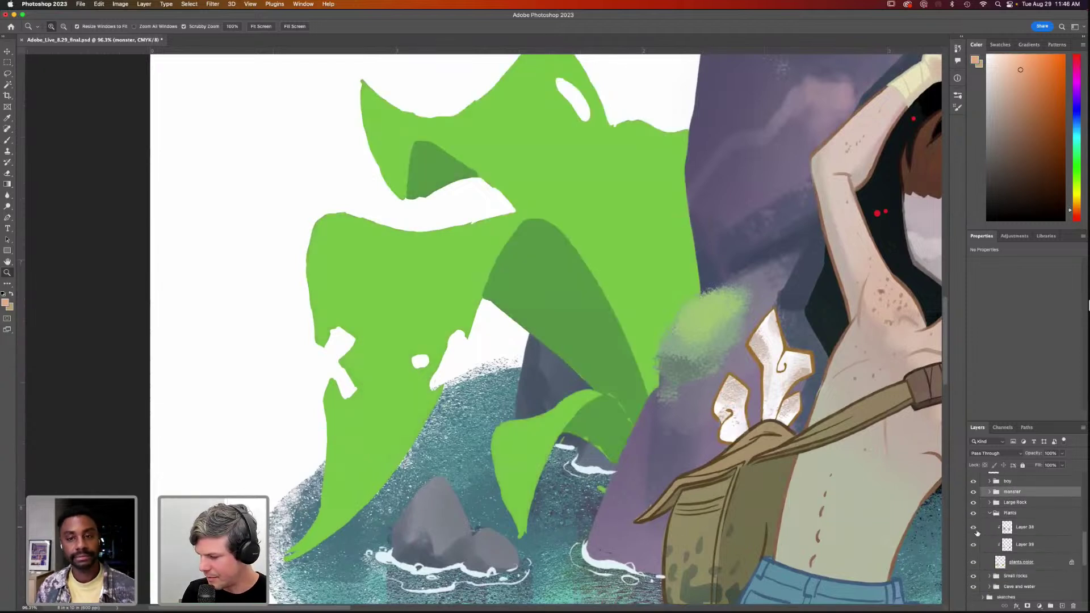
pyautogui.click(974, 545)
pyautogui.click(974, 545)
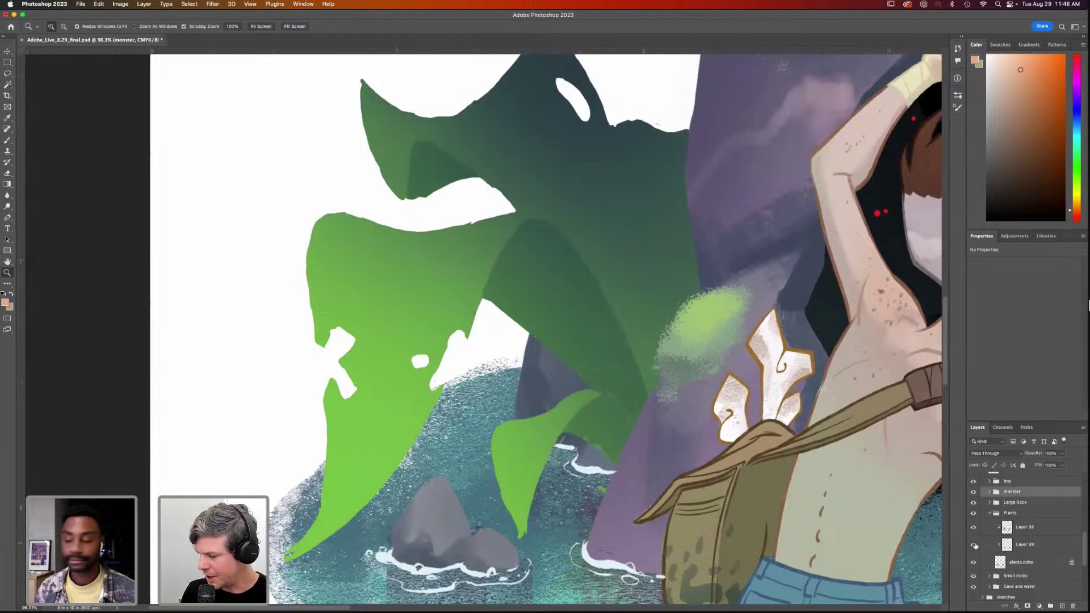
# Select the plants color layer and sample its flat green with both clipped shading layers hidden, restoring them once sampled
pyautogui.click(1018, 564)
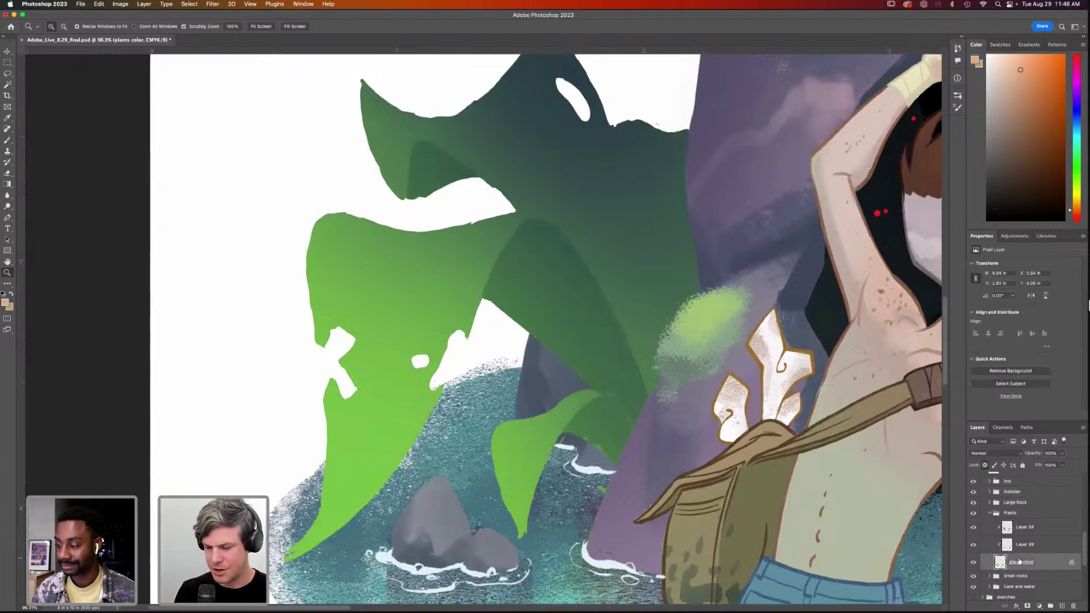
pyautogui.click(974, 545)
pyautogui.click(974, 528)
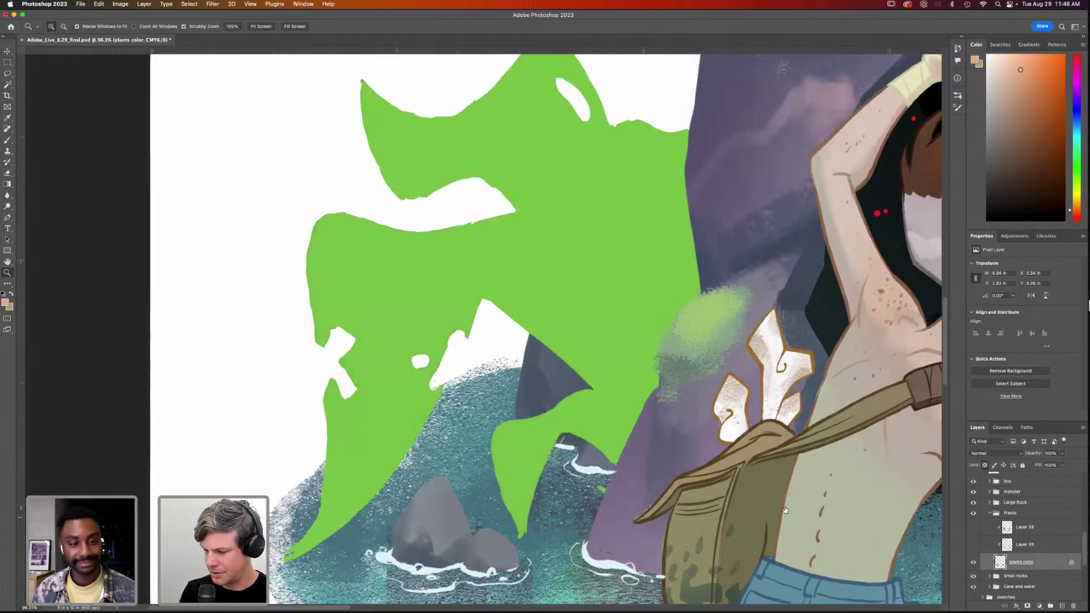
pyautogui.press('i')
pyautogui.click(386, 419)
pyautogui.click(974, 546)
pyautogui.click(974, 527)
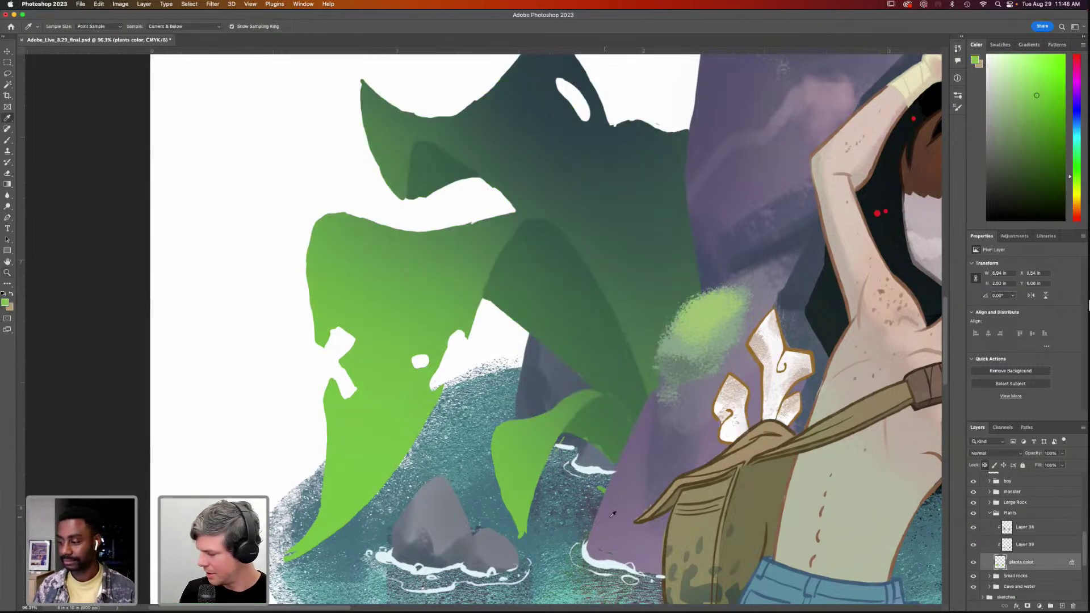
# Try brushing green along the underside of the large leaf behind the boy, and undo the stroke
pyautogui.press('b')
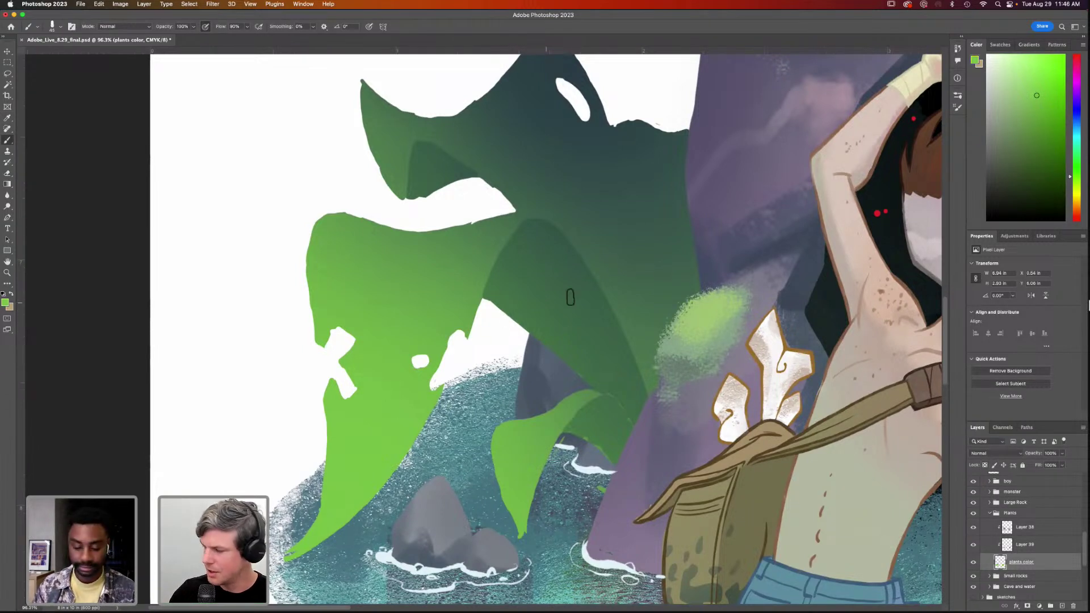
pyautogui.moveTo(508, 318)
pyautogui.mouseDown()
pyautogui.moveTo(484, 306)
pyautogui.moveTo(478, 316)
pyautogui.moveTo(526, 304)
pyautogui.moveTo(513, 344)
pyautogui.moveTo(537, 335)
pyautogui.moveTo(549, 365)
pyautogui.moveTo(563, 347)
pyautogui.moveTo(554, 383)
pyautogui.moveTo(584, 372)
pyautogui.mouseUp()
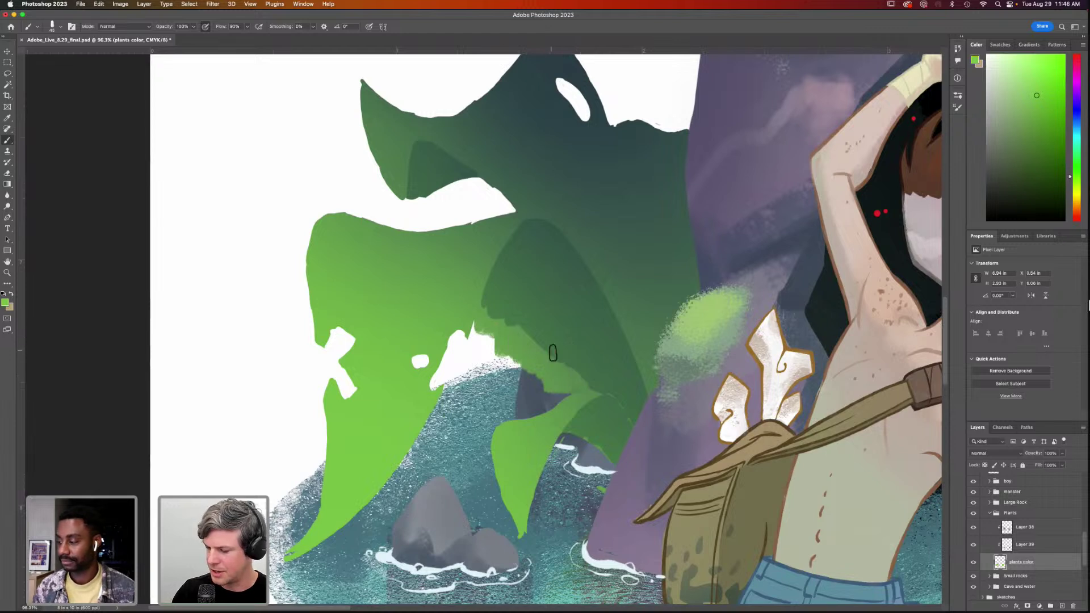
pyautogui.press('super+z')
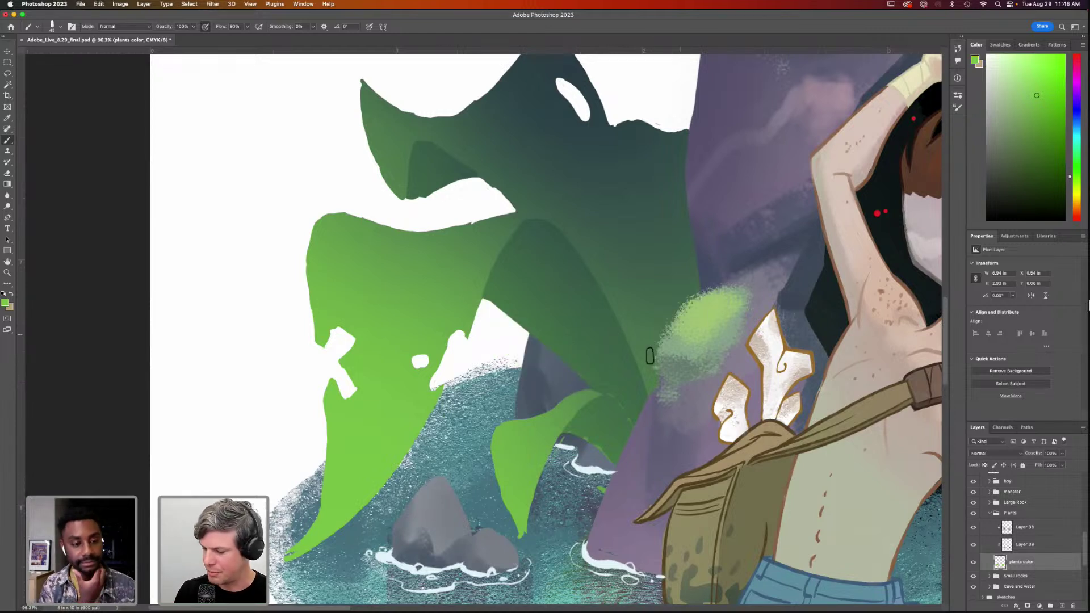
# Clean up the torn notch and the upper edge of the leaf behind the boy with a much smaller Eraser
pyautogui.press('e')
pyautogui.press('[')
pyautogui.press('[')
pyautogui.press('[')
pyautogui.press('[')
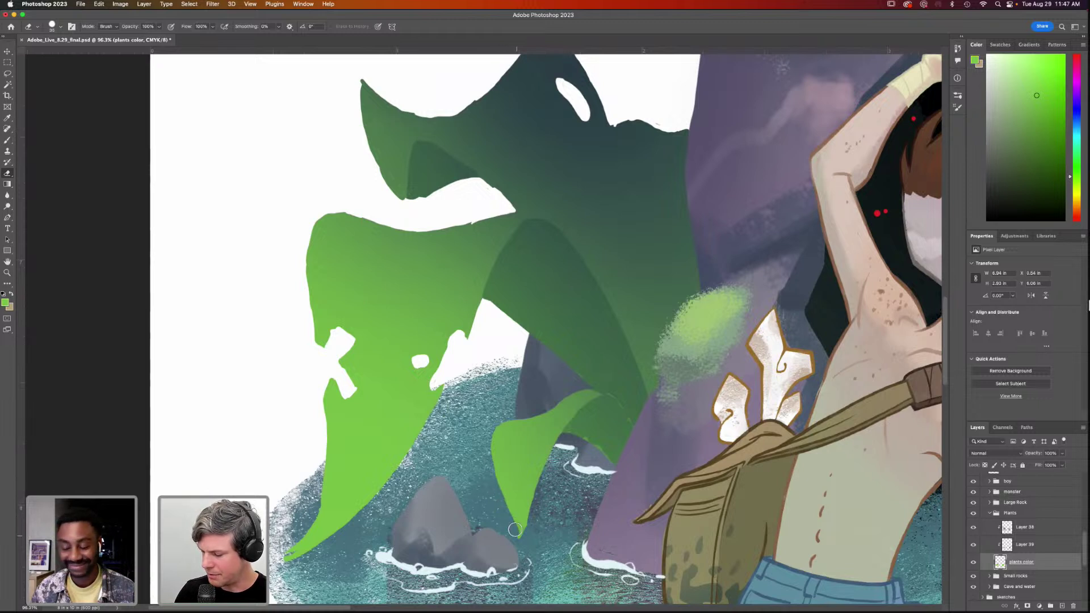
pyautogui.press('[')
pyautogui.press('[')
pyautogui.press('[')
pyautogui.press('[')
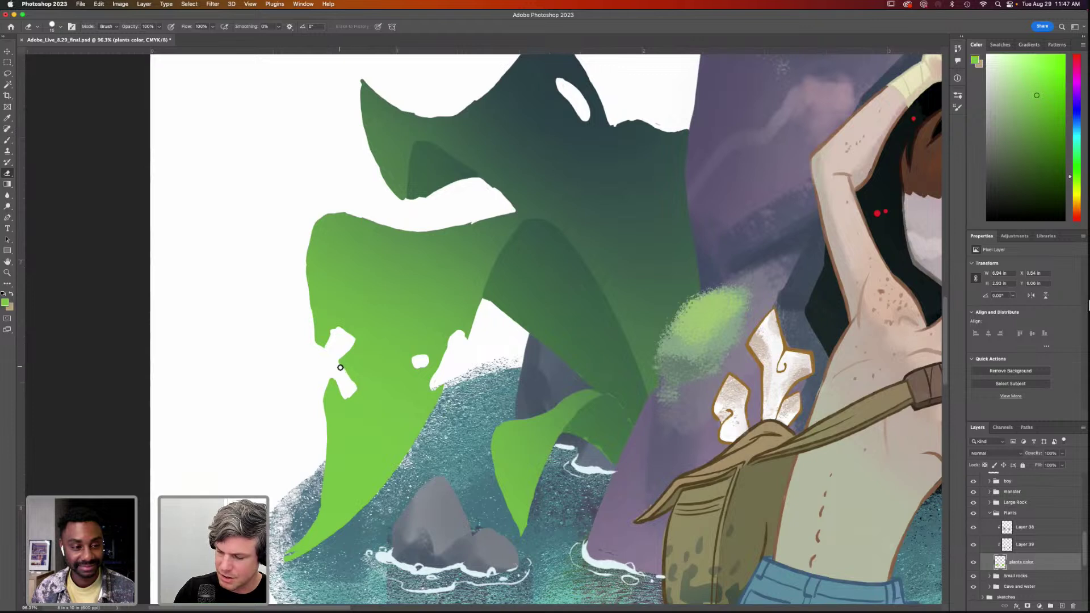
pyautogui.moveTo(335, 380); pyautogui.dragTo(348, 393)
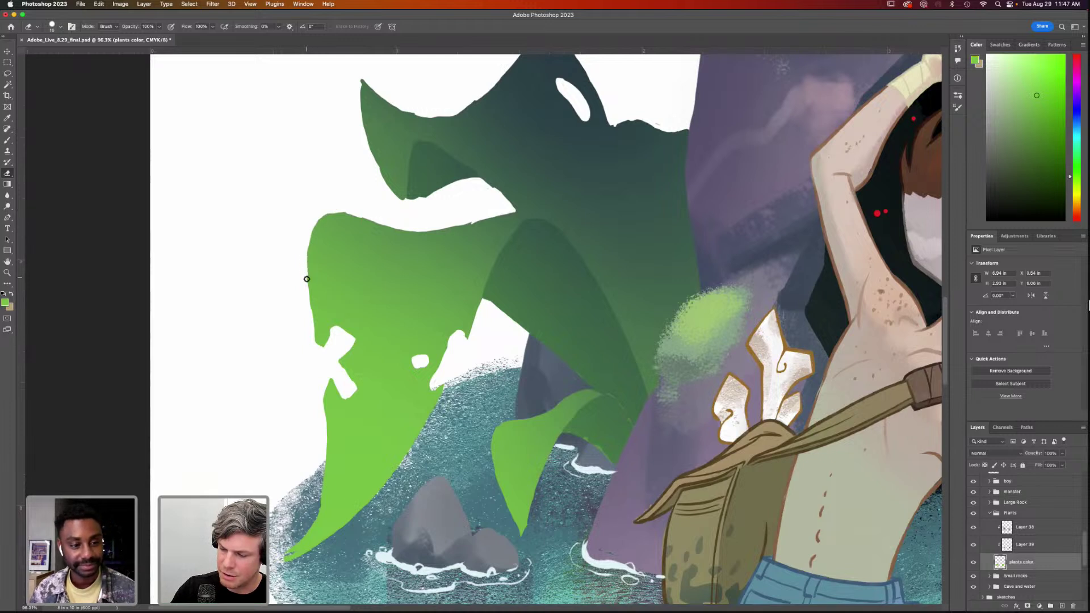
pyautogui.moveTo(511, 212)
pyautogui.mouseDown()
pyautogui.moveTo(412, 231)
pyautogui.moveTo(324, 212)
pyautogui.mouseUp()
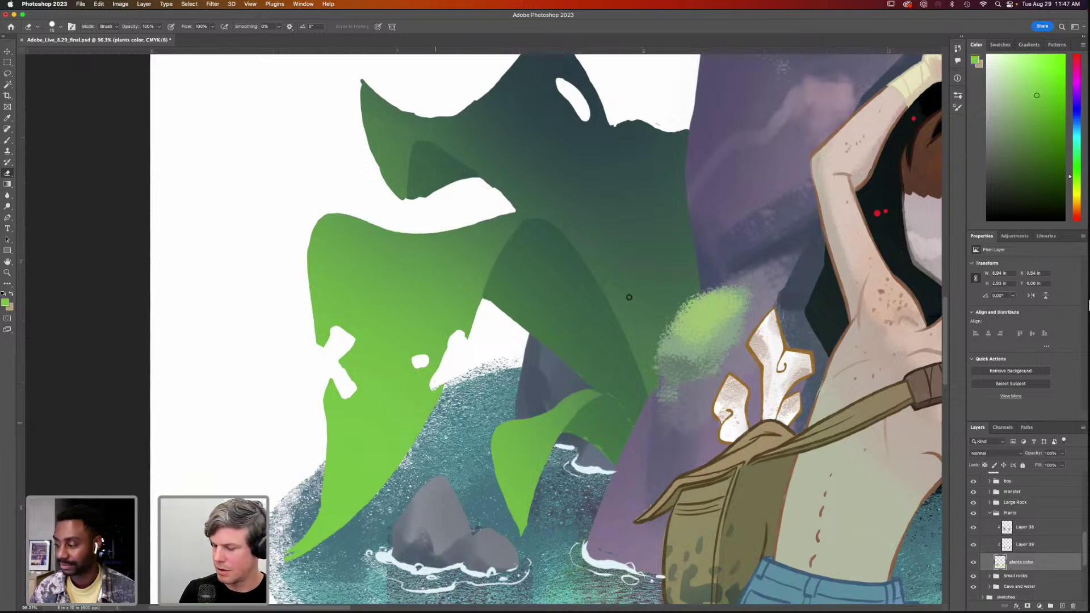
# Set the Eyedropper to sample All Layers, pick up the boy's skin color and darken it to a greyish brown
pyautogui.press('z')
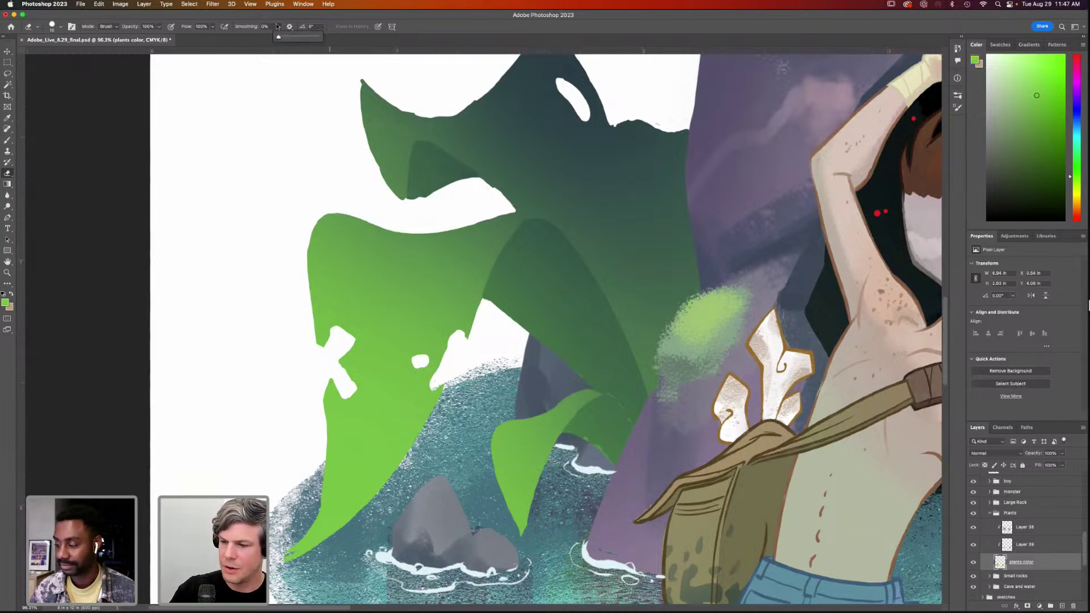
pyautogui.click(261, 26)
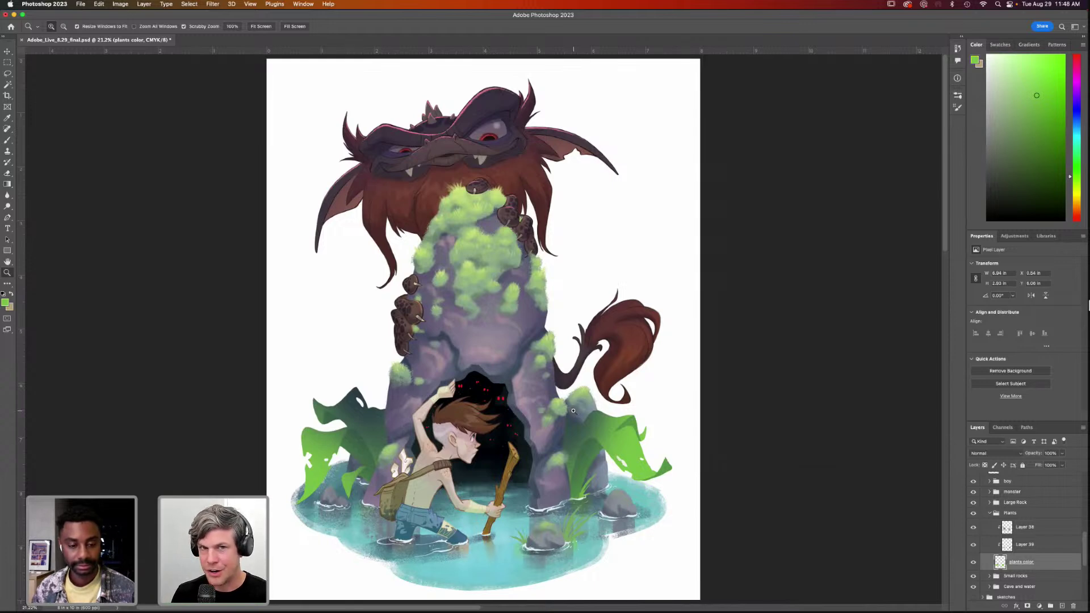
pyautogui.moveTo(518, 442); pyautogui.dragTo(675, 325)
pyautogui.moveTo(477, 423); pyautogui.dragTo(559, 393)
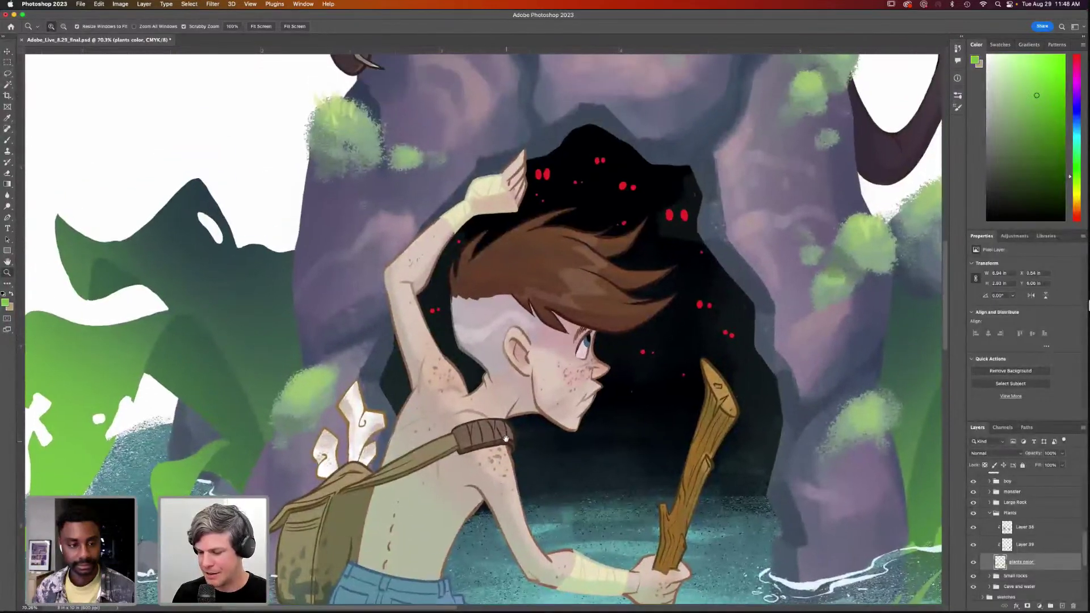
pyautogui.press('i')
pyautogui.click(421, 324)
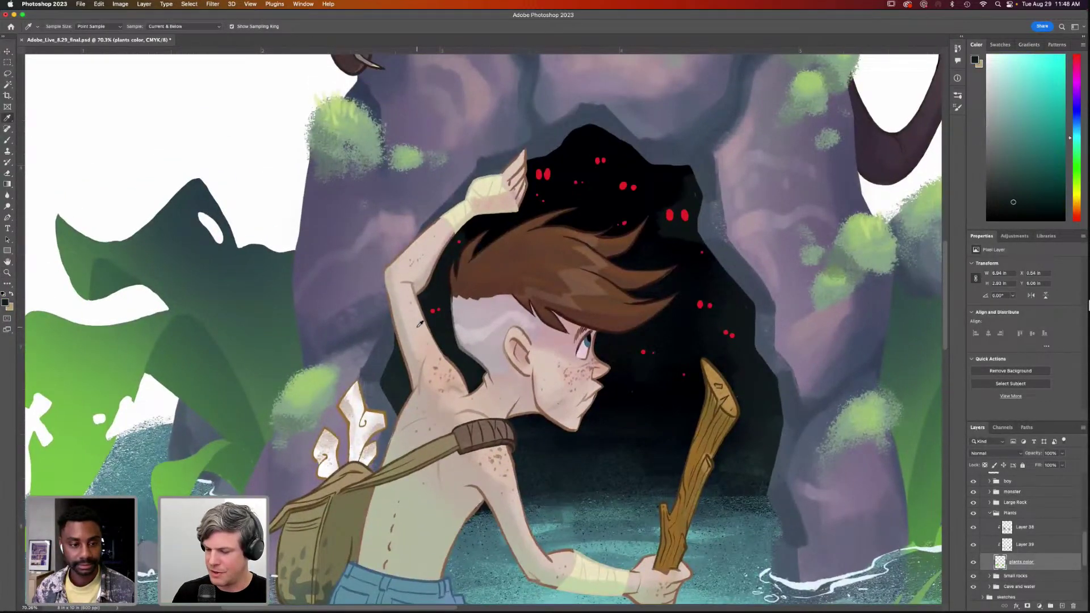
pyautogui.click(218, 26)
pyautogui.click(189, 35)
pyautogui.click(466, 404)
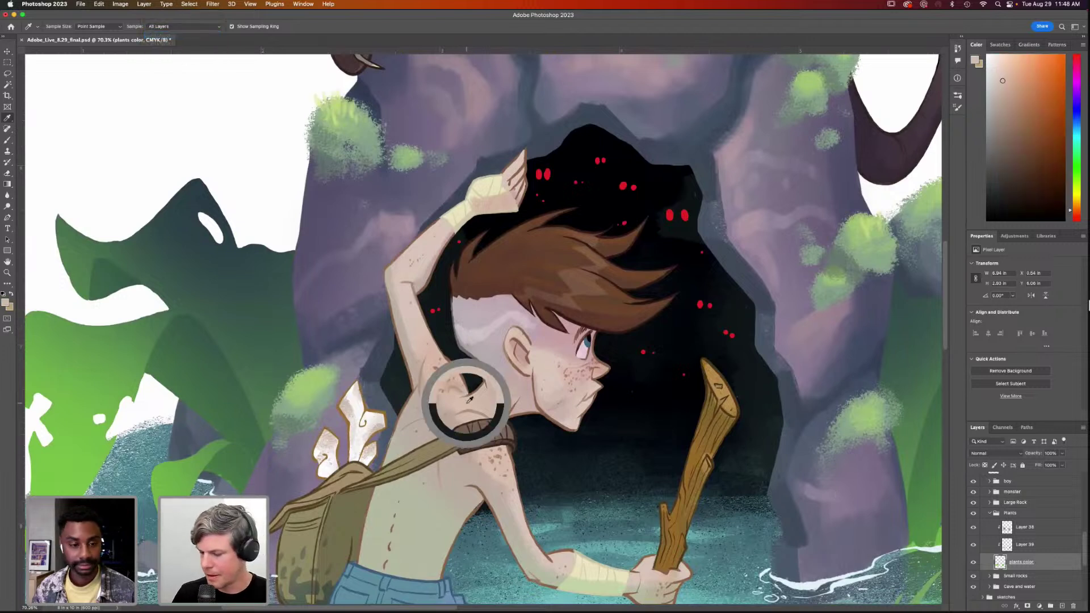
pyautogui.moveTo(1001, 97); pyautogui.dragTo(1009, 115)
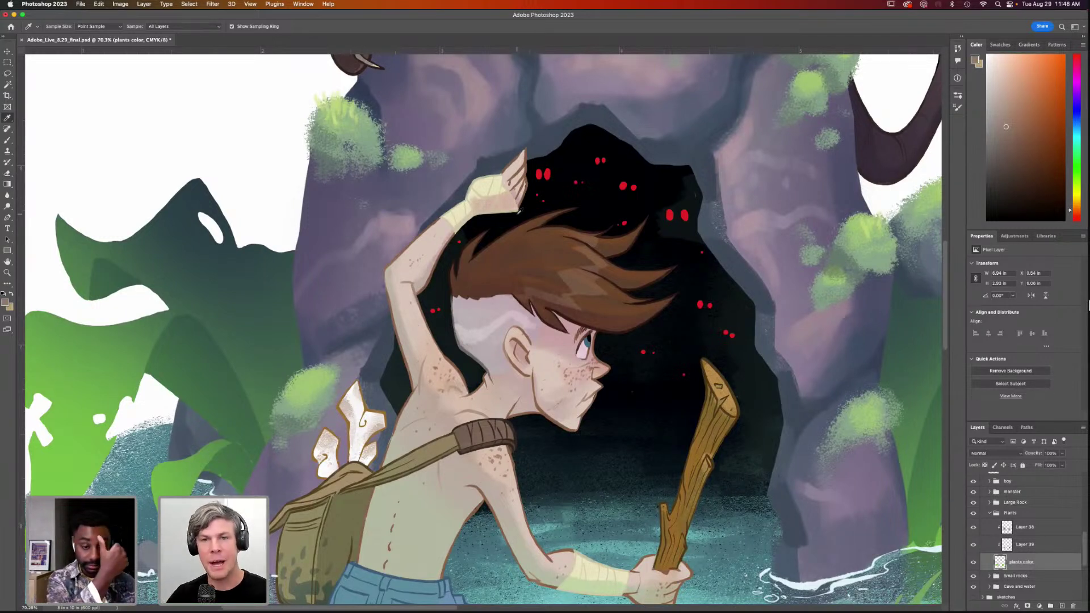
# Examine the full illustration and inspect the boy, the leaves and the water up close
pyautogui.press('super+0')
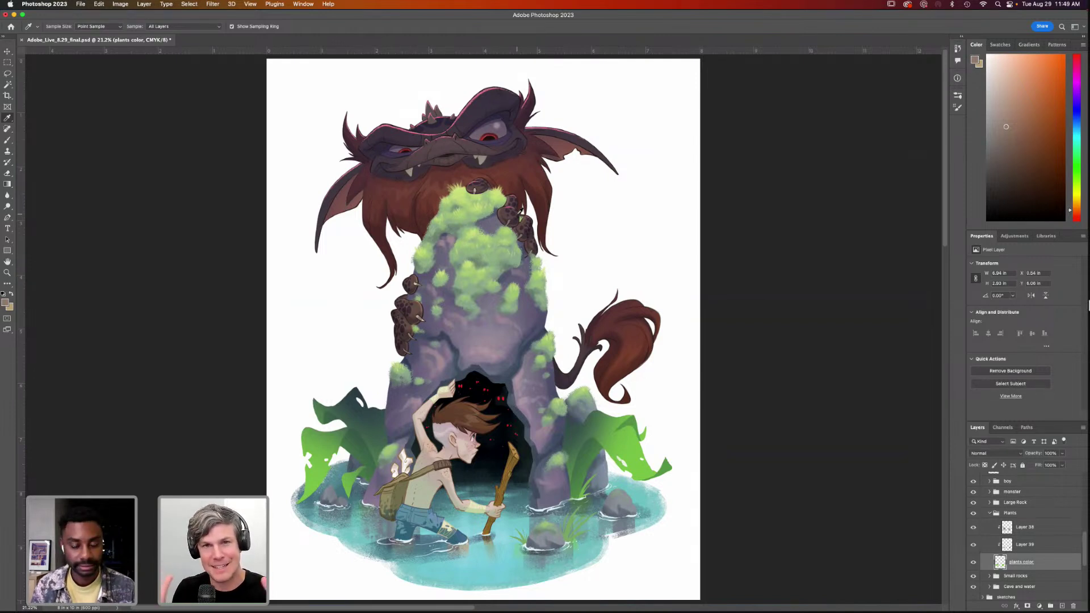
pyautogui.press('z')
pyautogui.moveTo(513, 410); pyautogui.dragTo(599, 421)
pyautogui.moveTo(435, 518); pyautogui.dragTo(410, 328)
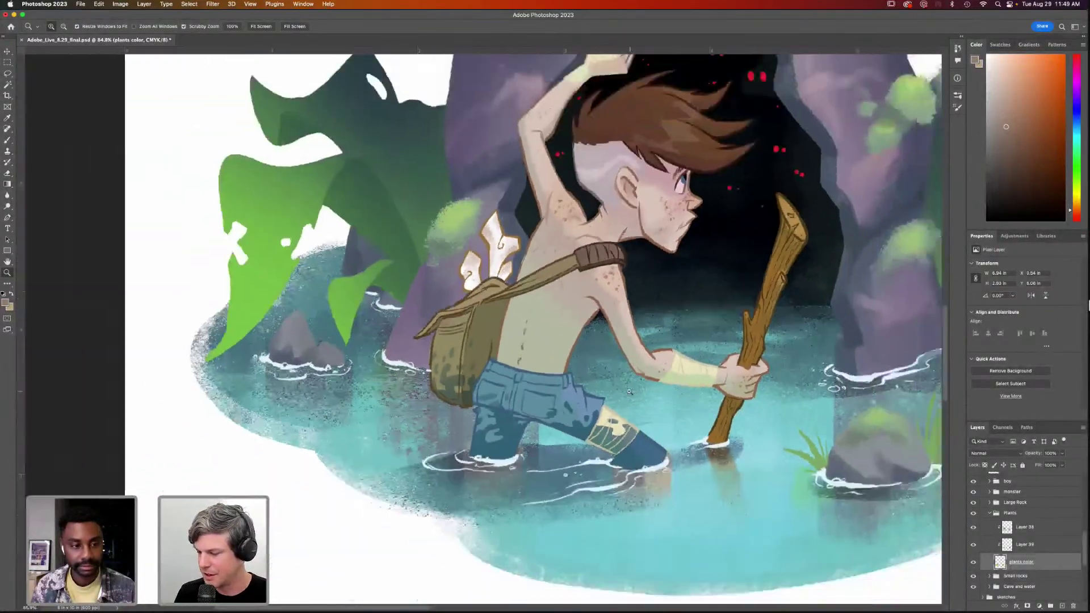
pyautogui.keyDown('alt'); pyautogui.click(647, 391); pyautogui.keyUp('alt')
pyautogui.moveTo(711, 389); pyautogui.dragTo(536, 464)
pyautogui.moveTo(599, 429); pyautogui.dragTo(545, 430)
pyautogui.moveTo(628, 408); pyautogui.dragTo(544, 467)
pyautogui.moveTo(602, 423); pyautogui.dragTo(575, 422)
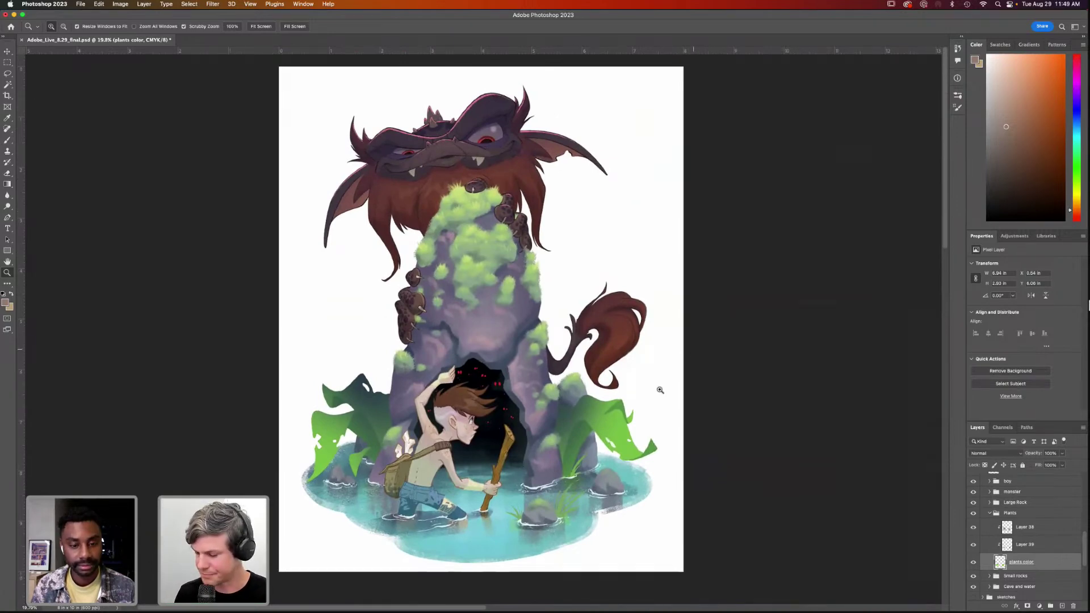
pyautogui.moveTo(550, 470); pyautogui.dragTo(558, 480)
# Show the plants line layer, lock its transparent pixels and paint the plant outlines black with an enlarged brush
pyautogui.scroll(2, 554, 431)
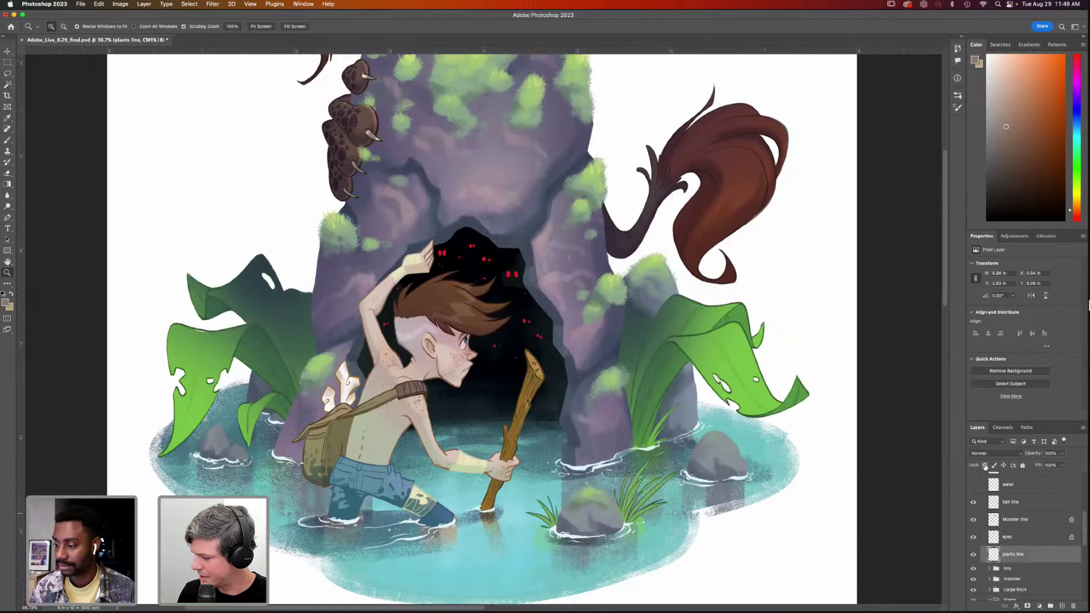
pyautogui.press('b')
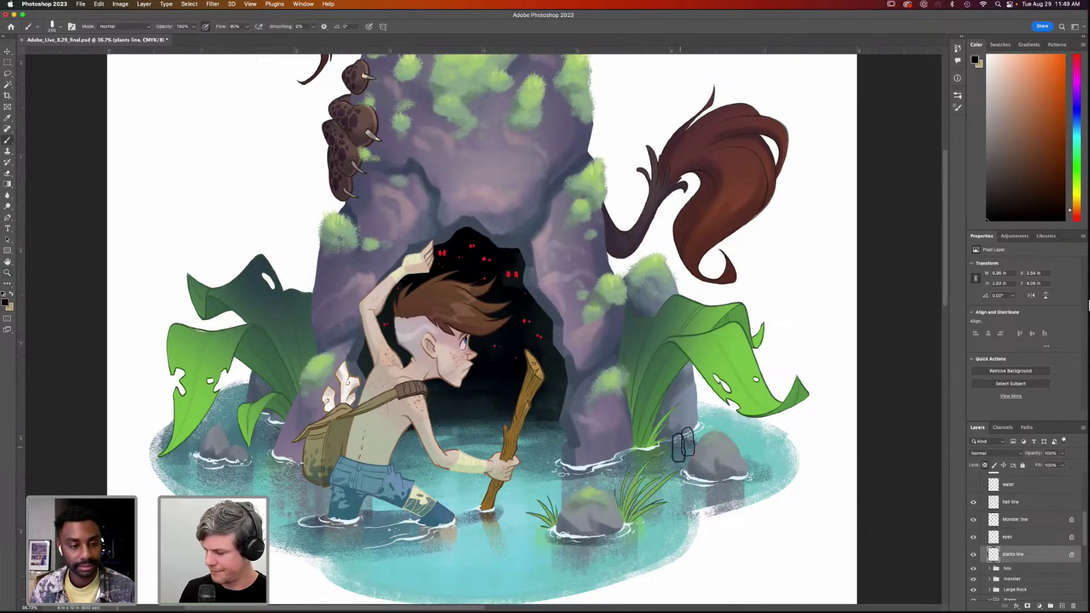
pyautogui.press(']')
pyautogui.press(']')
pyautogui.press(']')
pyautogui.press(']')
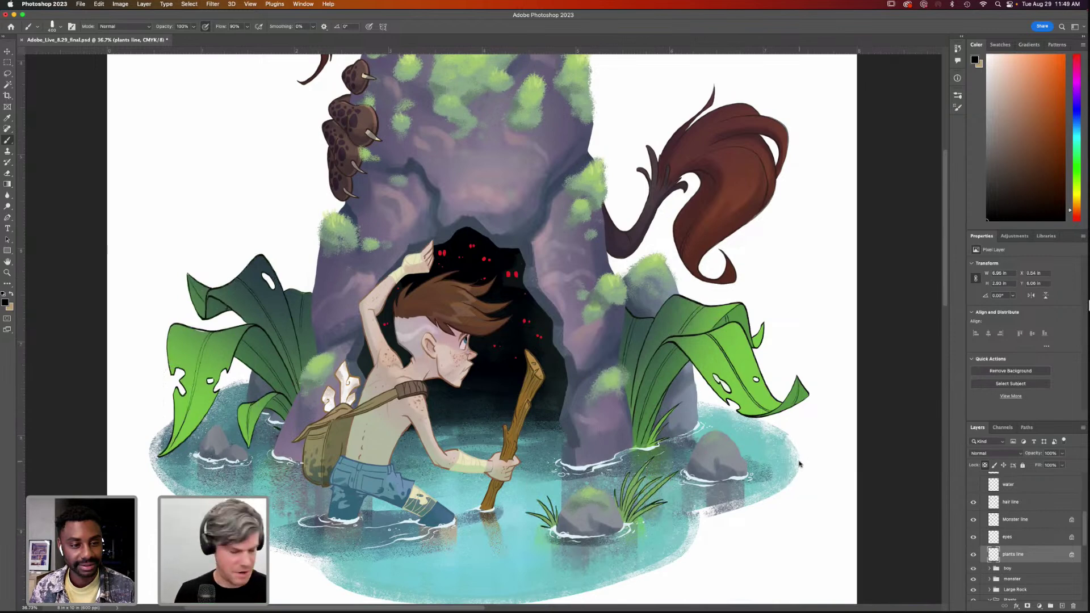
# Hide the plants line layer and select the plants color layer to work on the leaf beside the tail
pyautogui.press('super+0')
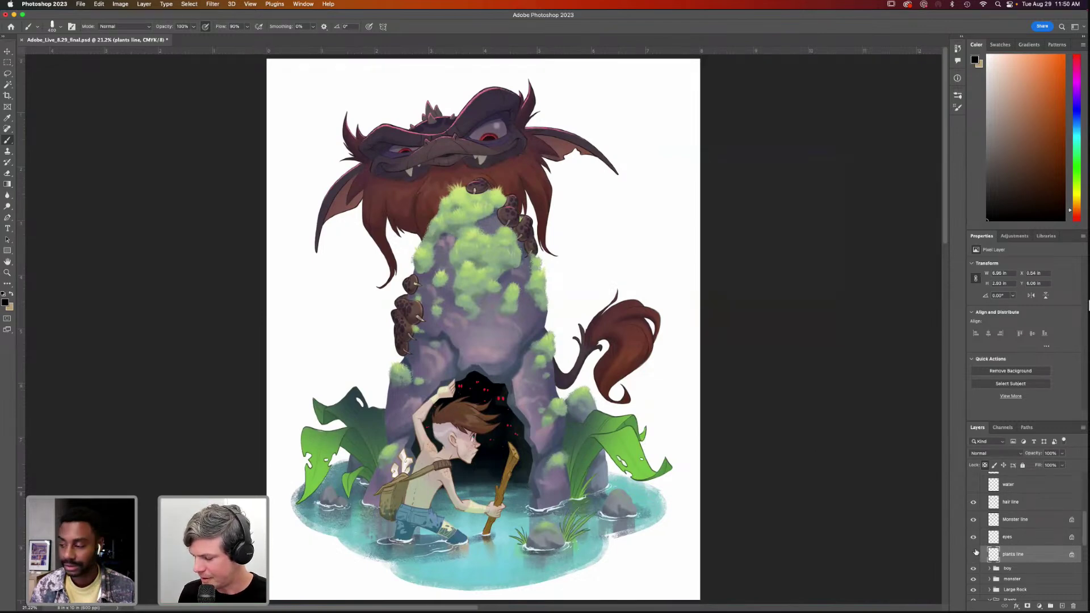
pyautogui.click(975, 554)
pyautogui.press('z')
pyautogui.moveTo(653, 482); pyautogui.dragTo(724, 480)
pyautogui.moveTo(724, 480); pyautogui.dragTo(687, 456)
pyautogui.moveTo(1083, 545); pyautogui.dragTo(1081, 584)
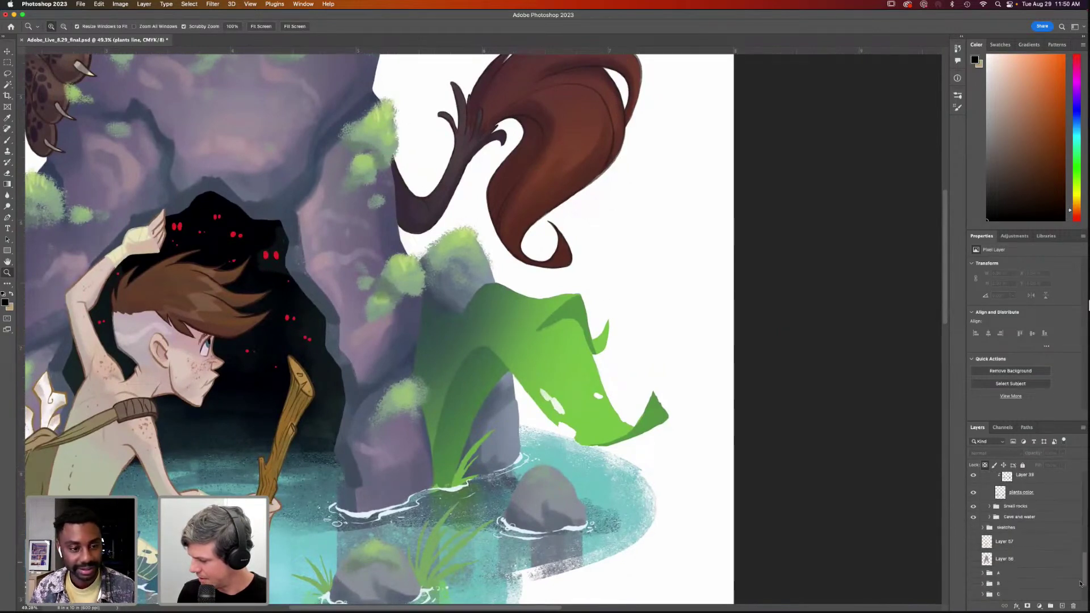
pyautogui.click(1026, 495)
# Erase a small notch near the tip of the leaf below the tail and refine the holes in it
pyautogui.press('e')
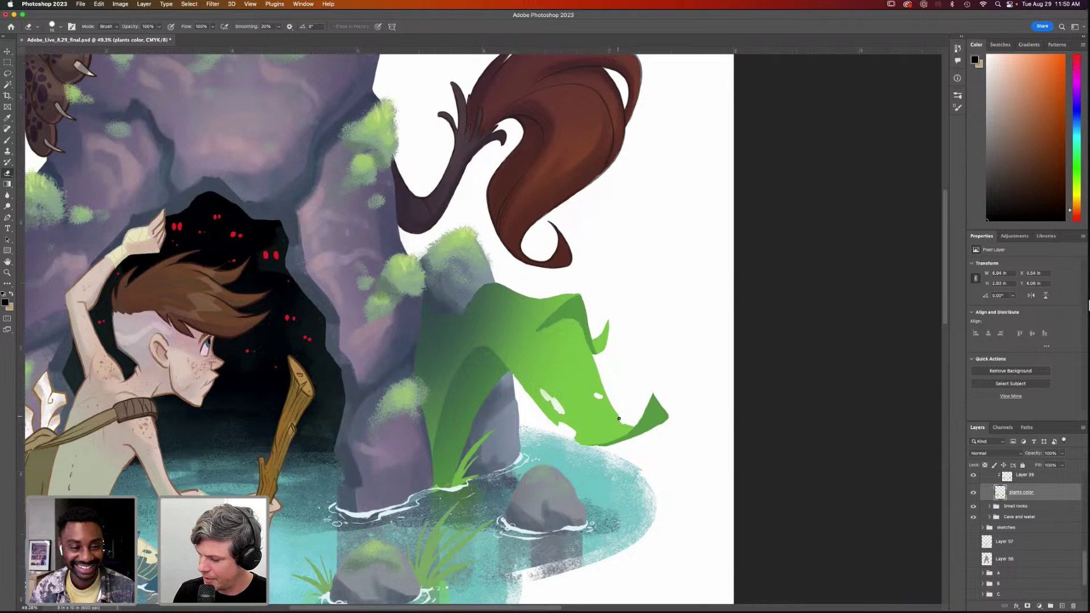
pyautogui.moveTo(619, 416); pyautogui.dragTo(619, 413)
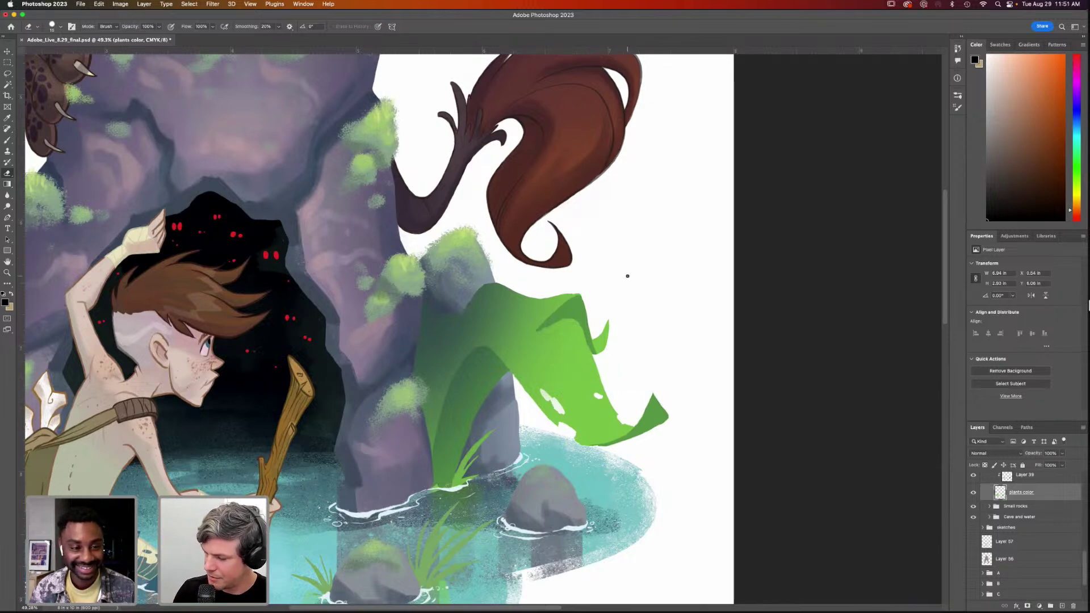
pyautogui.press('z')
pyautogui.moveTo(586, 392); pyautogui.dragTo(595, 379)
pyautogui.press('e')
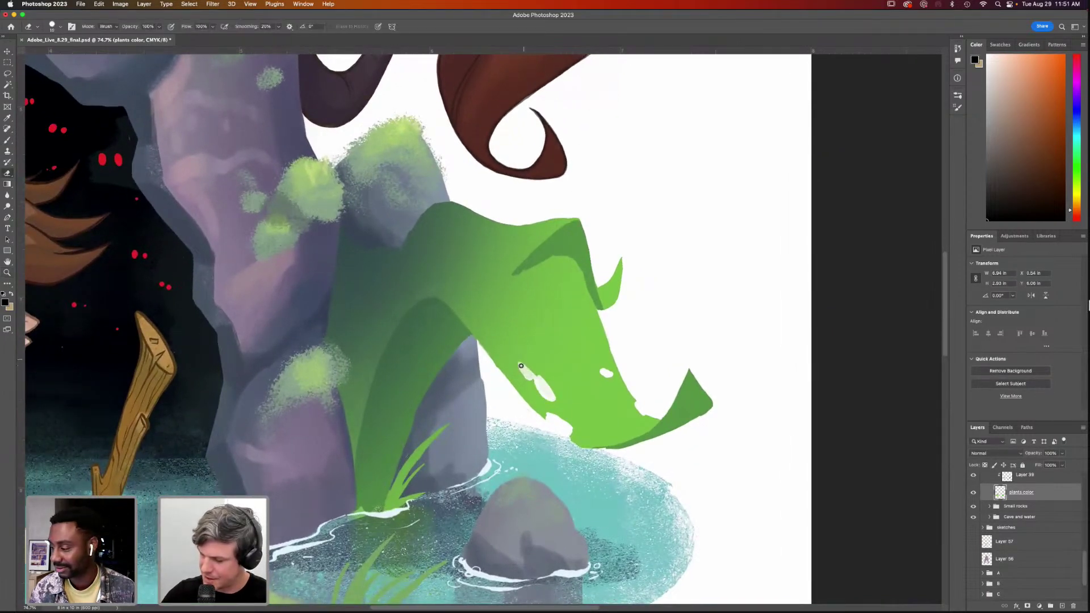
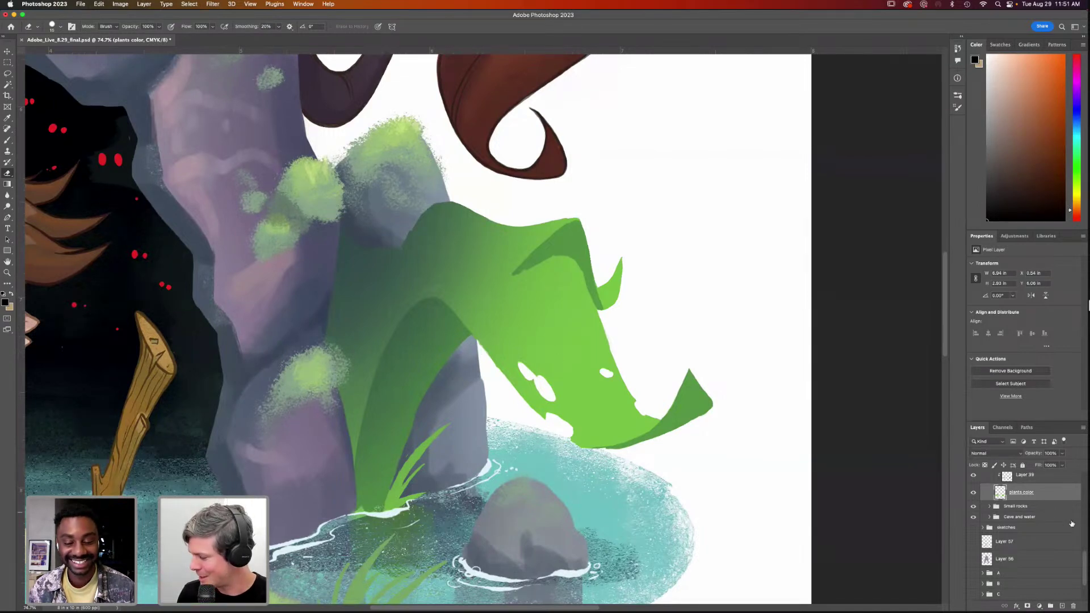
# Expand the Moss group and select the moss layer inside it
pyautogui.moveTo(1085, 561); pyautogui.dragTo(1085, 513)
pyautogui.scroll(5, 1063, 505)
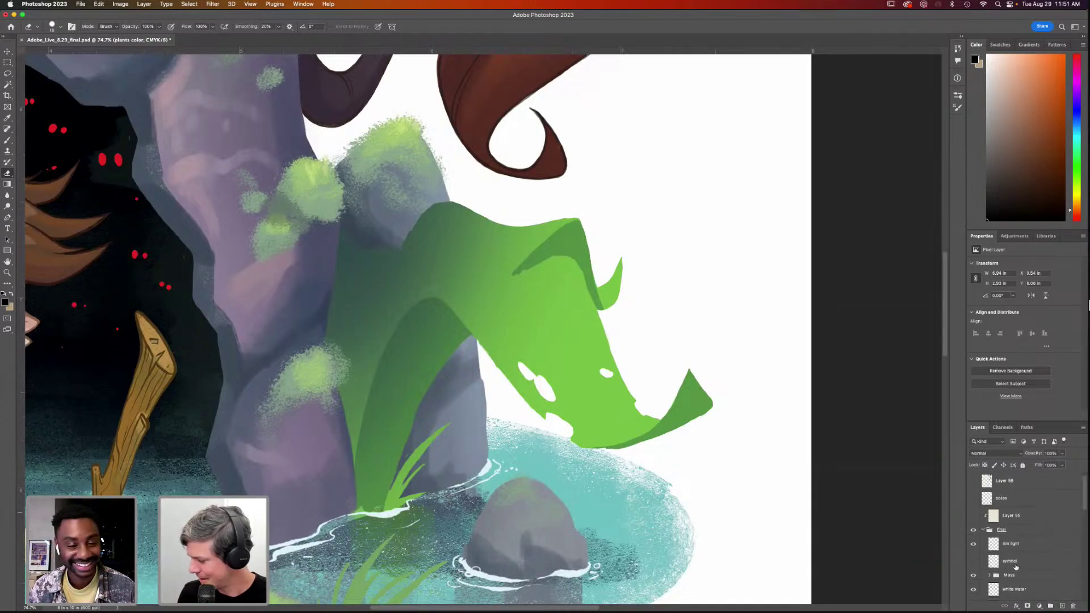
pyautogui.click(989, 576)
pyautogui.moveTo(1084, 505); pyautogui.dragTo(1082, 529)
pyautogui.click(1018, 557)
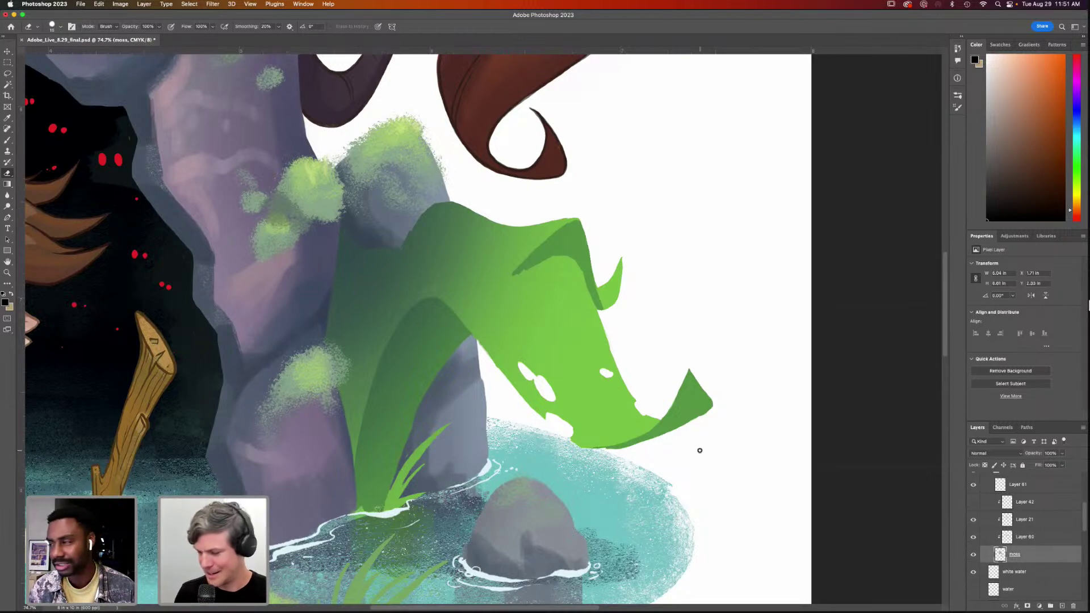
# Enlarge the Eraser and toggle the moss layer's visibility to check what it covers
pyautogui.press(']')
pyautogui.press(']')
pyautogui.press(']')
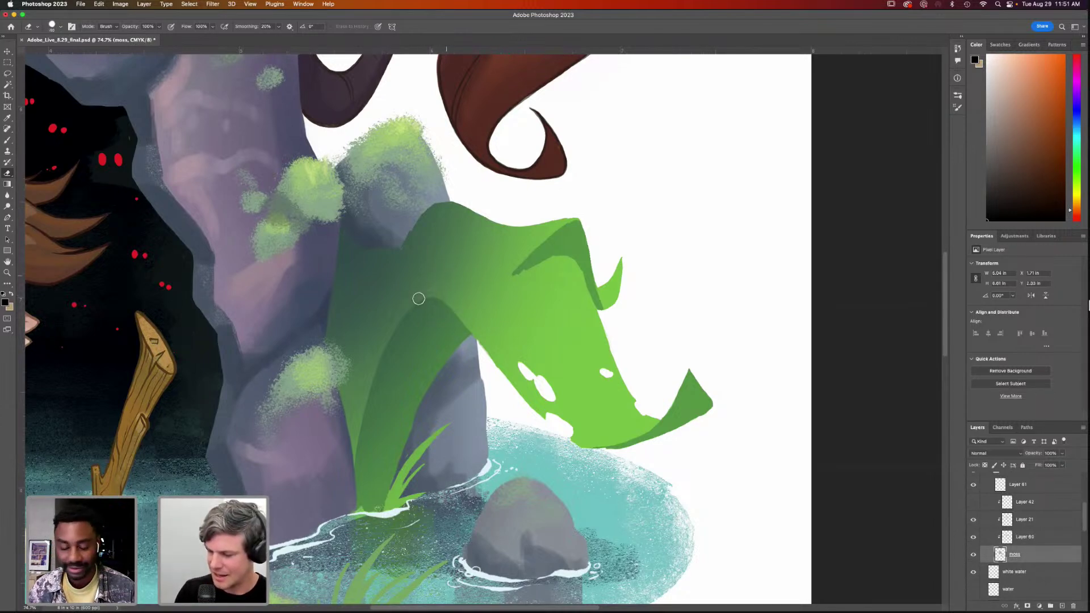
pyautogui.click(974, 555)
pyautogui.click(974, 555)
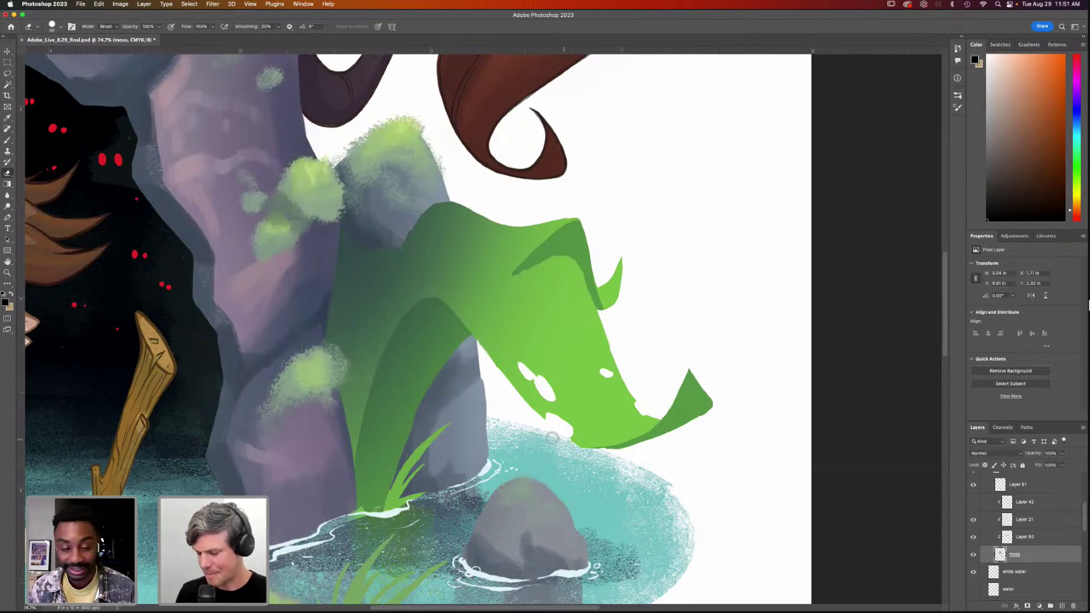
# Examine the leaf beside the tail up close and against the whole illustration to judge how it reads without line art
pyautogui.scroll(-2, 578, 448)
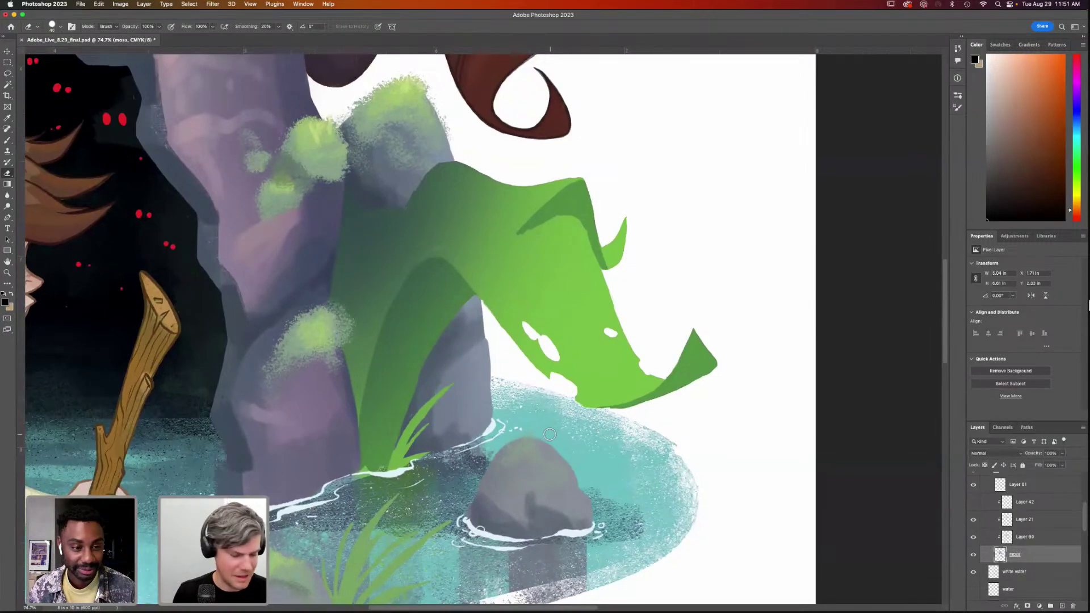
pyautogui.press('super+0')
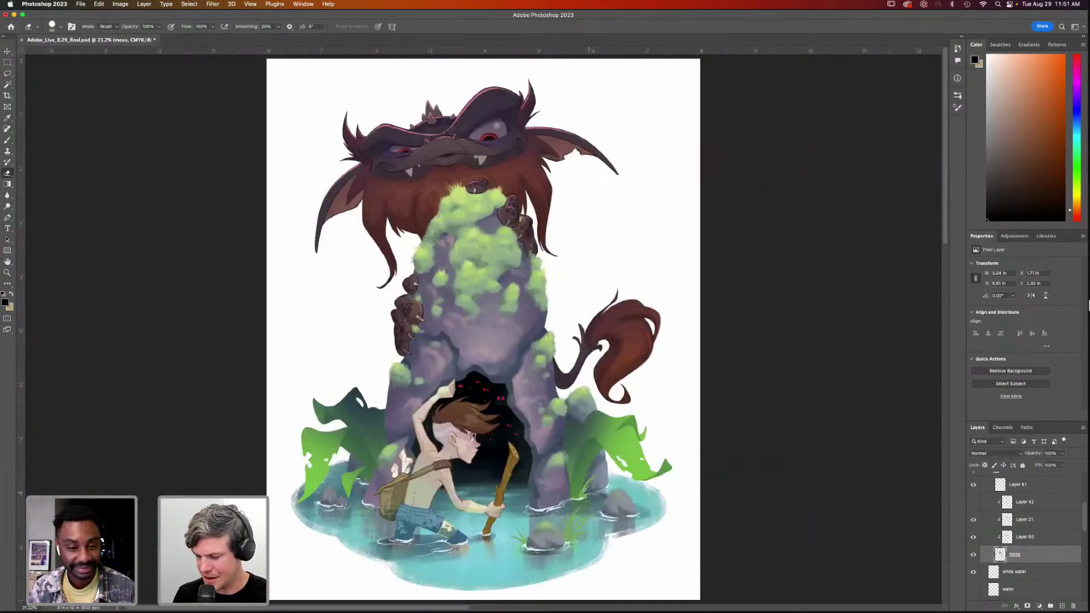
pyautogui.press('z')
pyautogui.moveTo(575, 446); pyautogui.dragTo(614, 428)
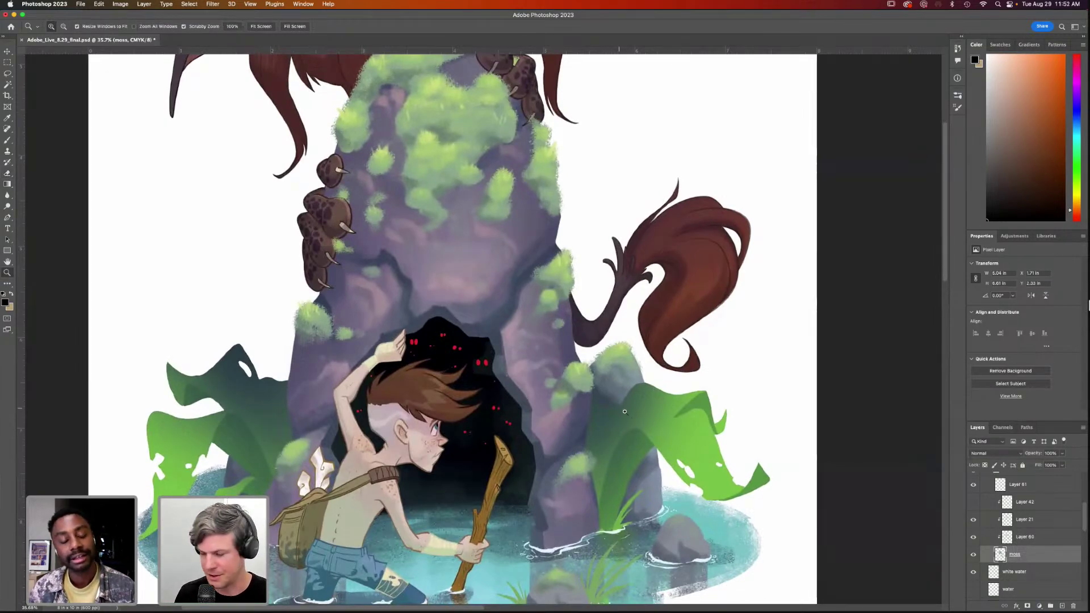
pyautogui.press('super+0')
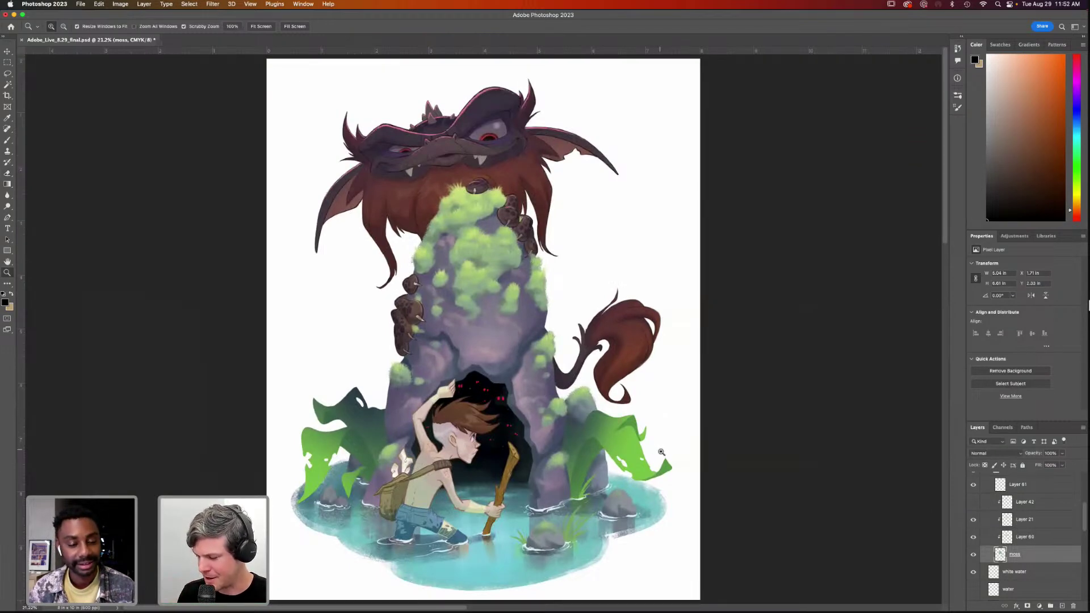
pyautogui.moveTo(641, 513); pyautogui.dragTo(630, 484)
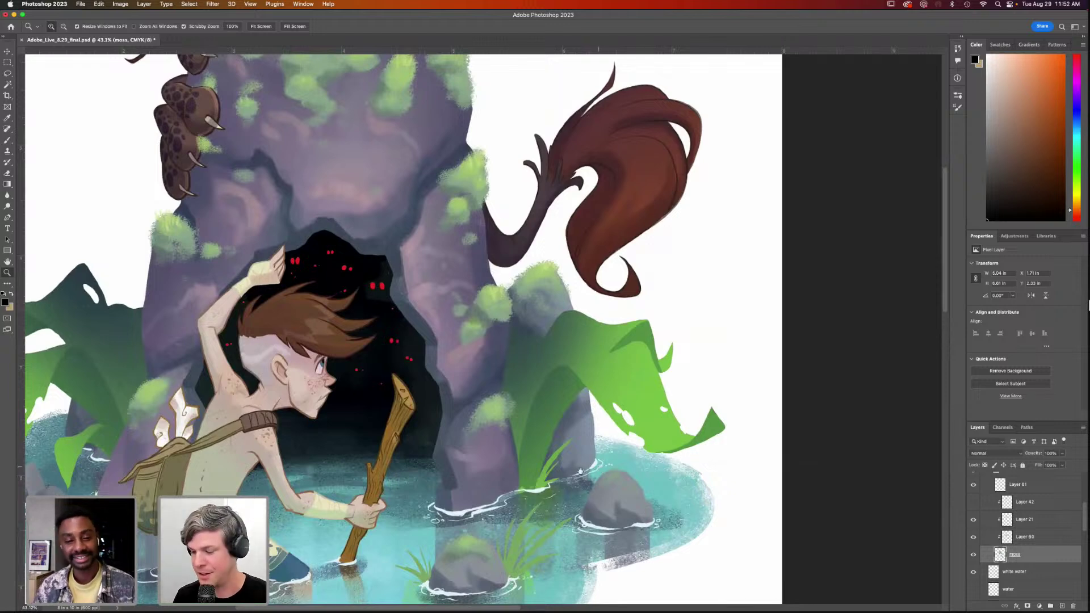
pyautogui.scroll(-1, 604, 466)
pyautogui.hscroll(-1, 604, 465)
pyautogui.moveTo(619, 378); pyautogui.dragTo(639, 397)
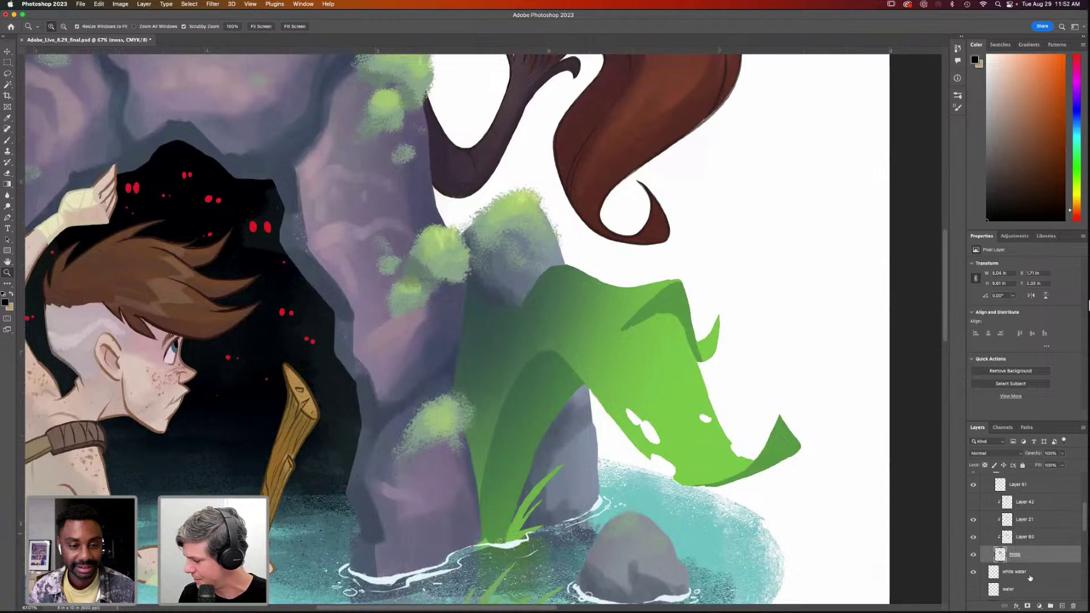
# Toggle the clipped shading layer just above plants color to check its effect, then select it with a smaller Eraser
pyautogui.moveTo(1084, 521); pyautogui.dragTo(1077, 547)
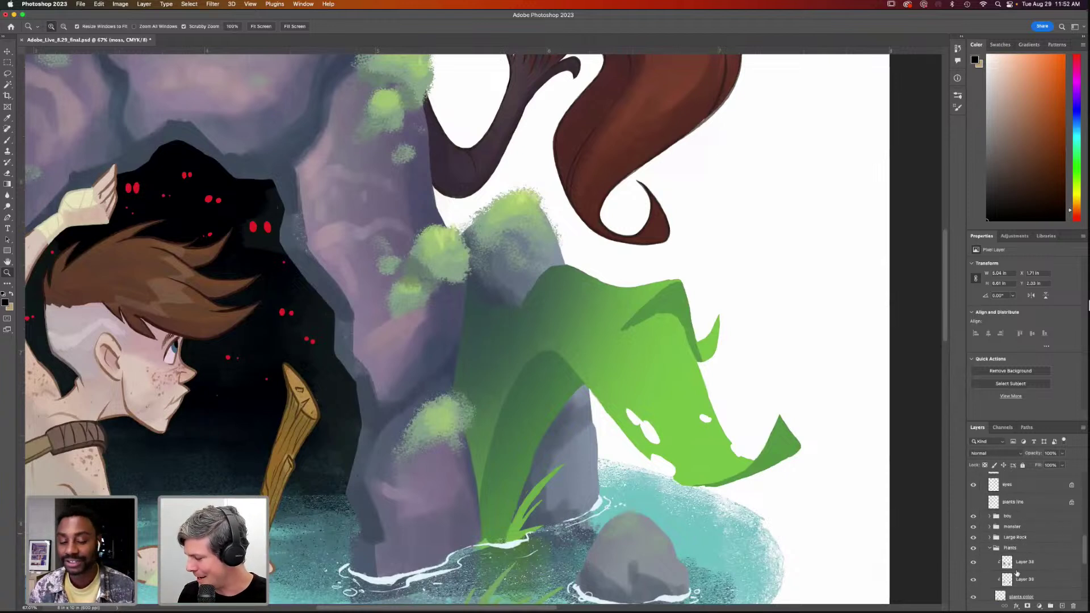
pyautogui.click(973, 580)
pyautogui.click(975, 580)
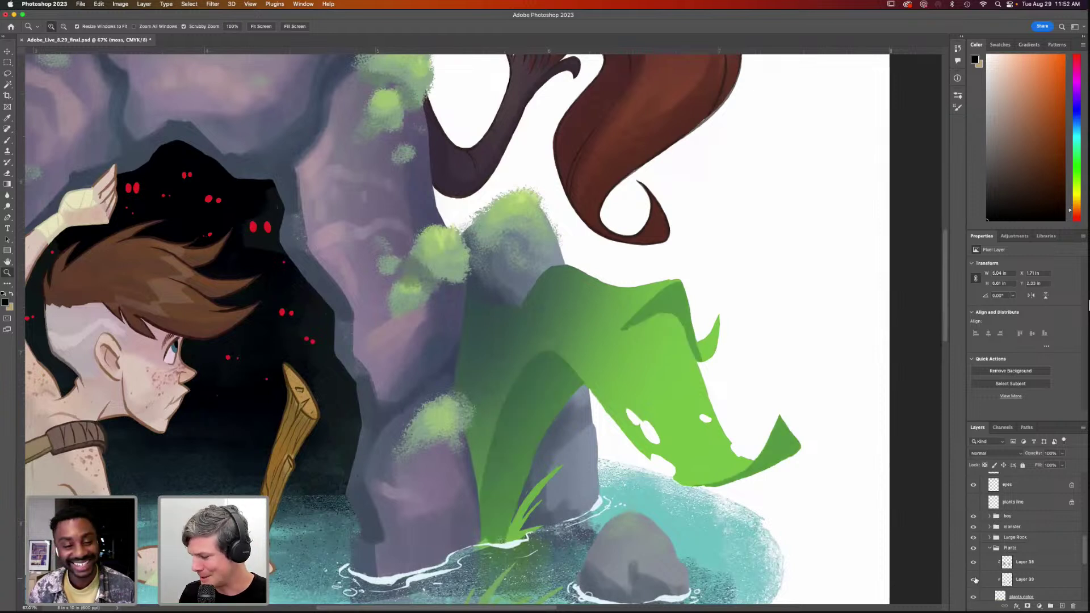
pyautogui.click(1027, 579)
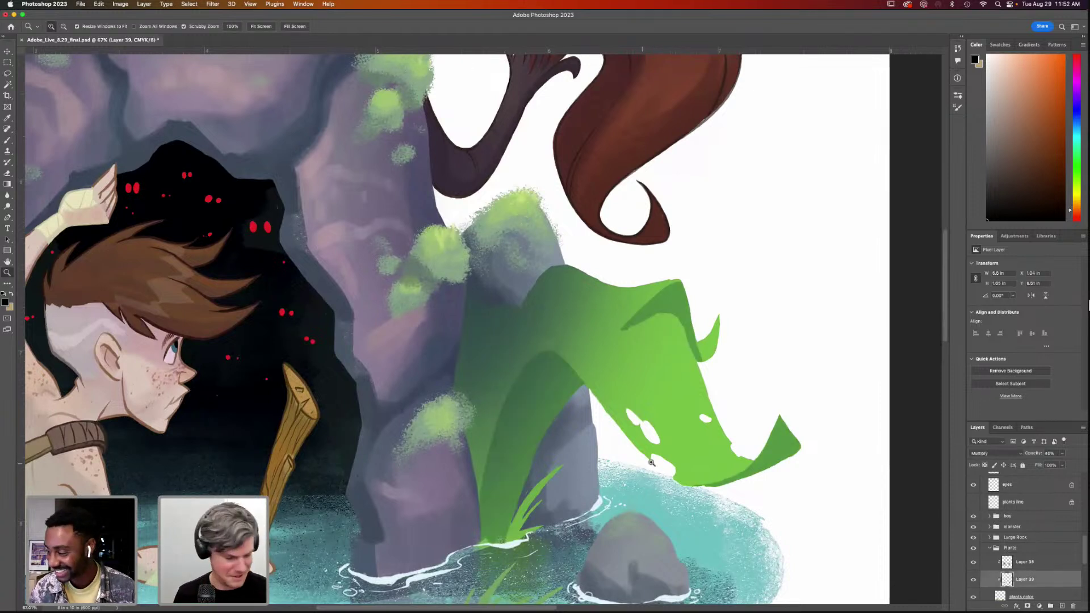
pyautogui.press('e')
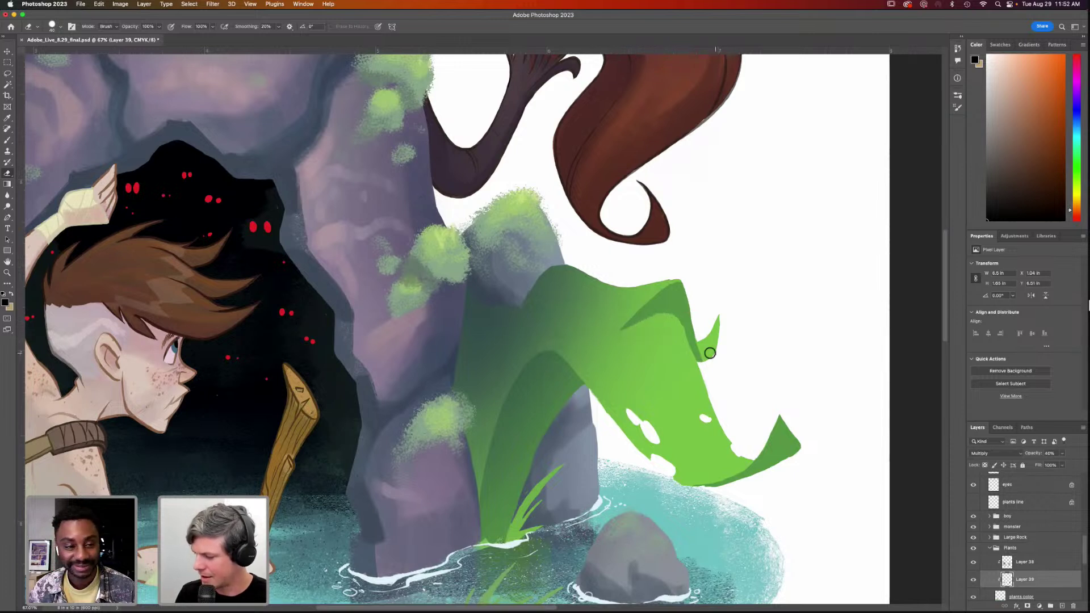
pyautogui.press('[')
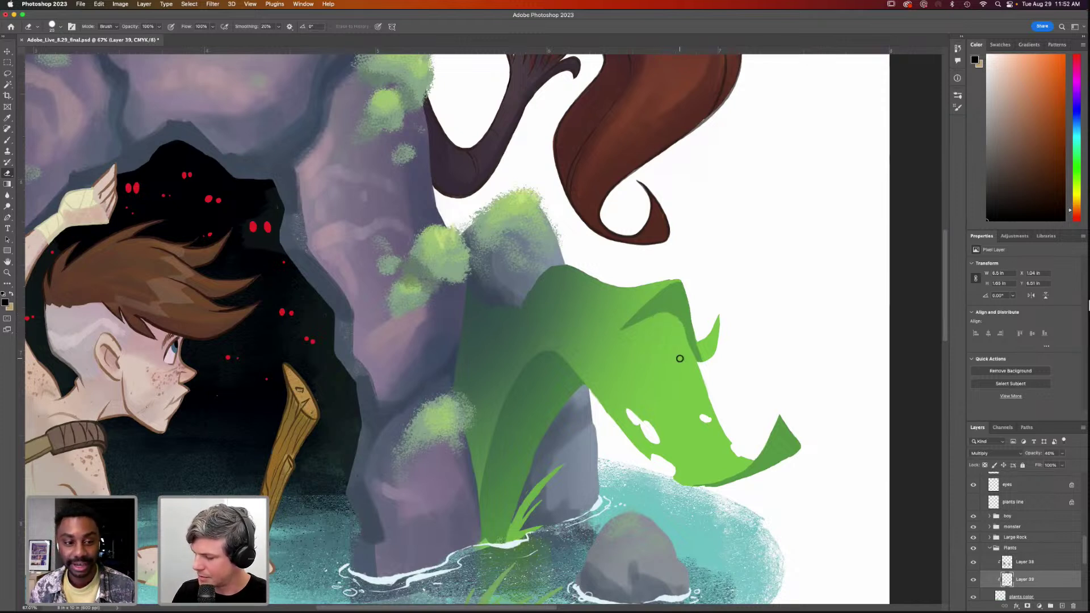
pyautogui.click(1032, 595)
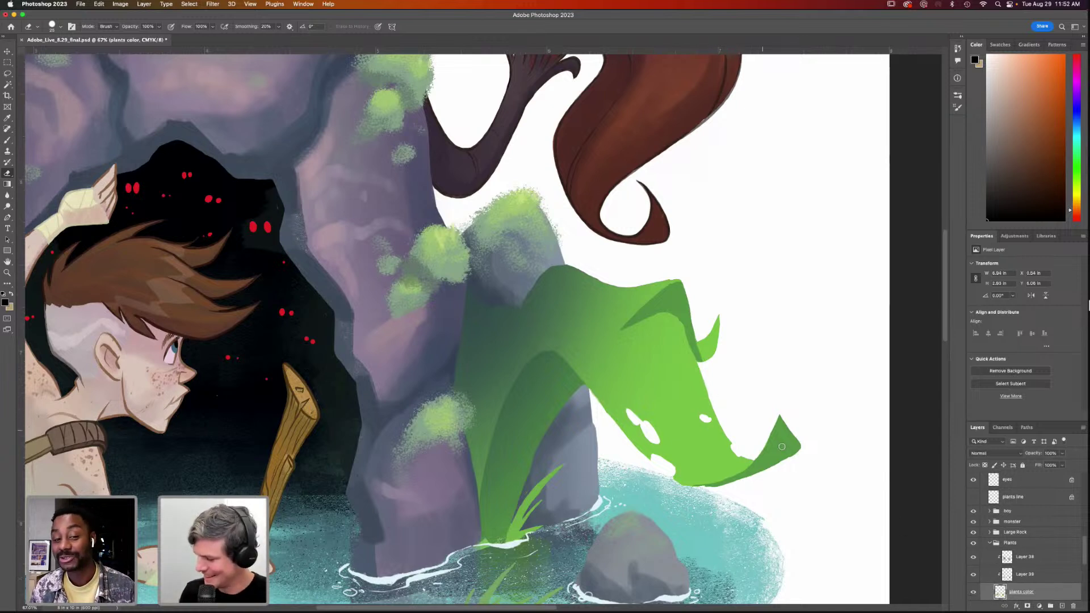
pyautogui.press('l')
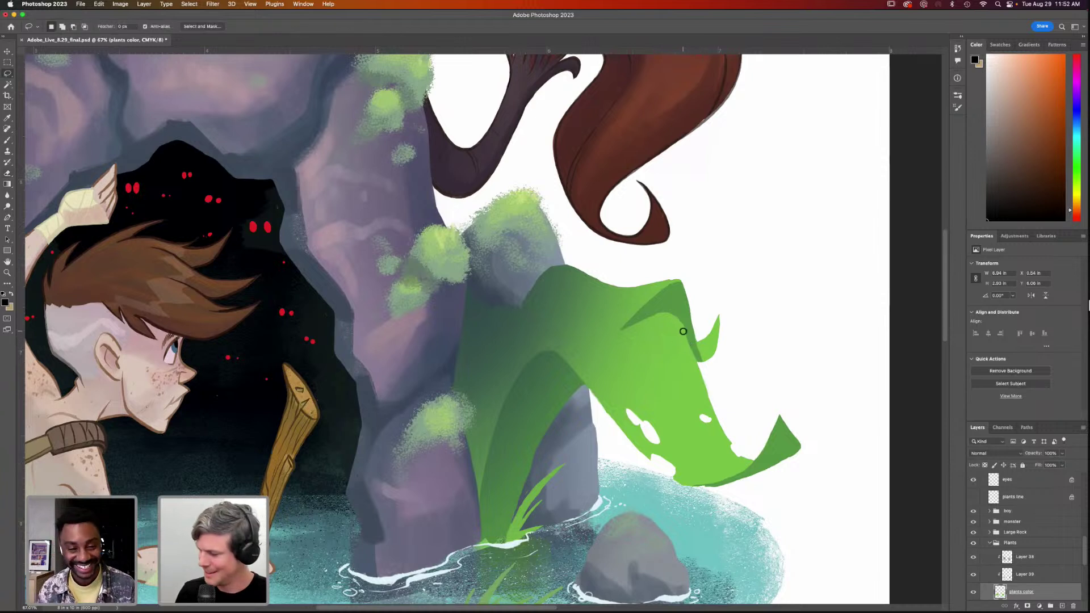
pyautogui.moveTo(683, 323)
pyautogui.mouseDown()
pyautogui.moveTo(653, 312)
pyautogui.moveTo(543, 349)
pyautogui.moveTo(566, 385)
pyautogui.moveTo(786, 511)
pyautogui.moveTo(730, 365)
pyautogui.moveTo(719, 511)
pyautogui.mouseUp()
pyautogui.press('super+d')
pyautogui.press('v')
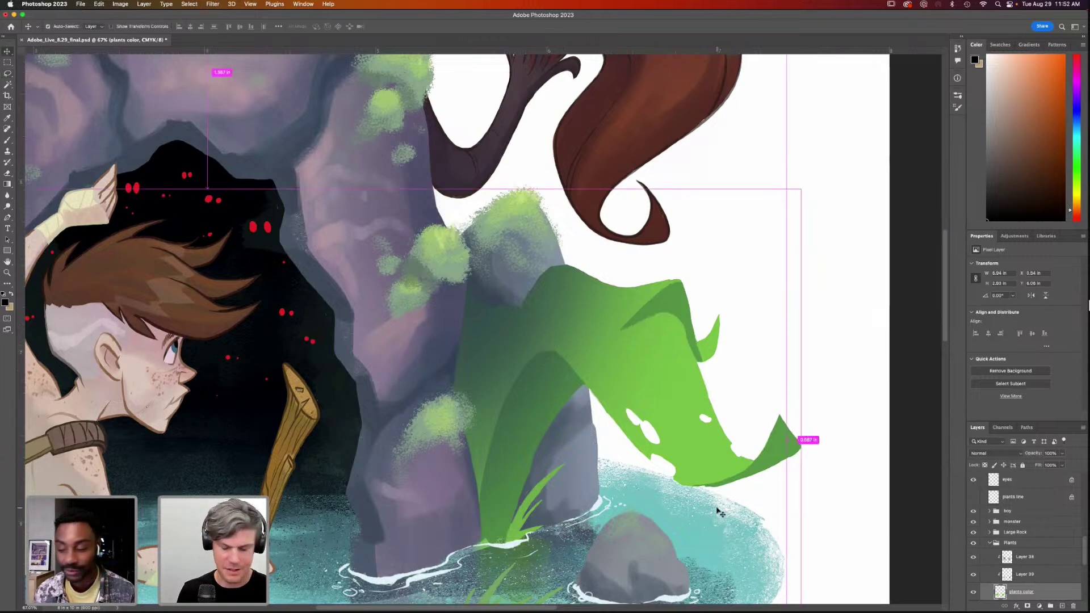
# Collapse the Plants and final groups, then hide the final group and show the sketches group to view the pencil drawing
pyautogui.press('super+0')
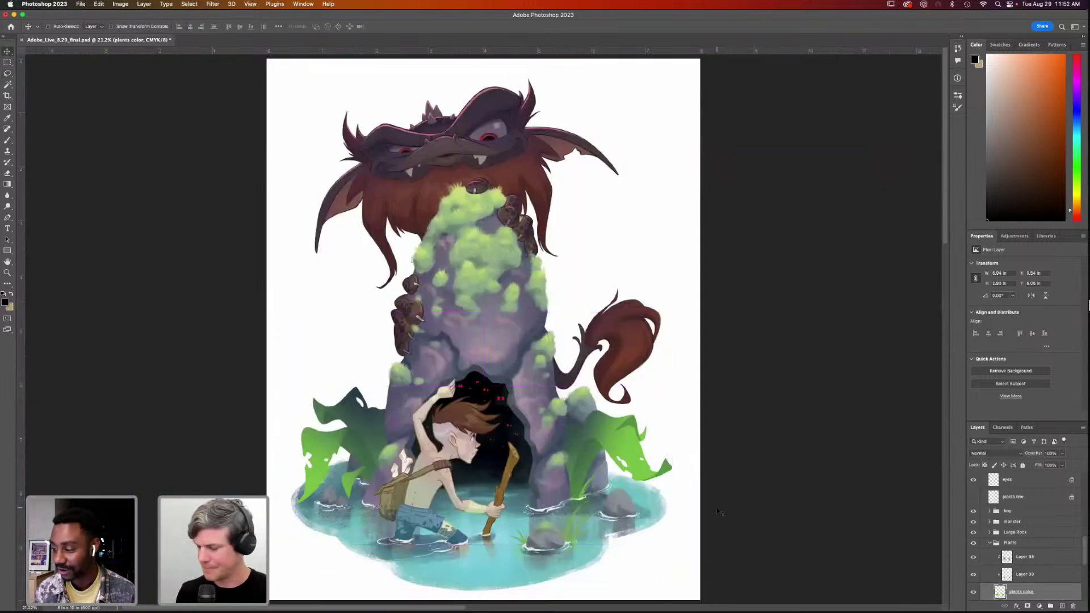
pyautogui.click(991, 543)
pyautogui.moveTo(1085, 548); pyautogui.dragTo(1083, 463)
pyautogui.click(990, 548)
pyautogui.click(983, 547)
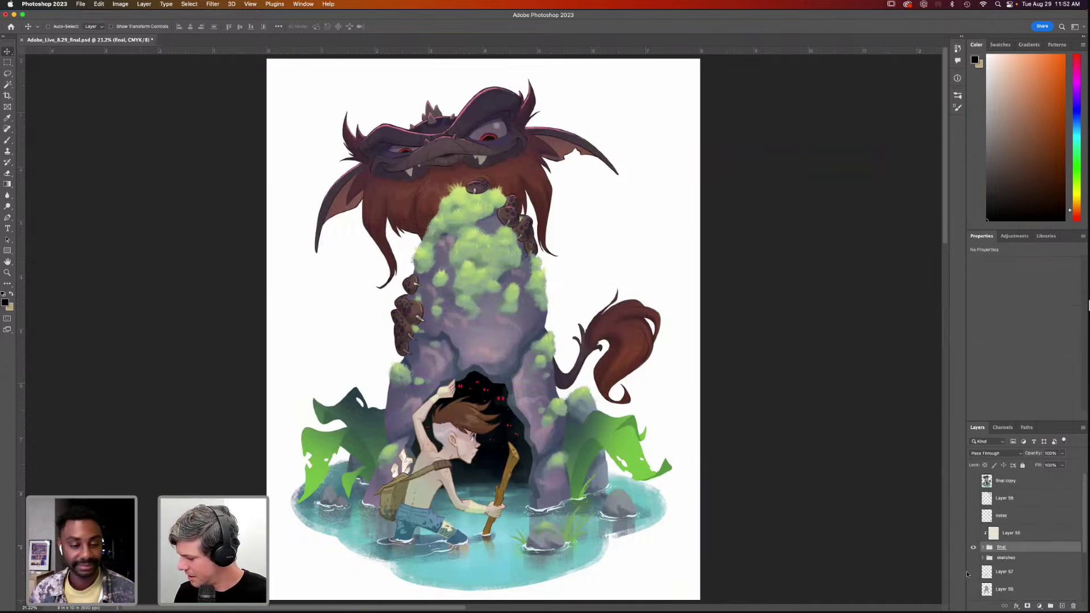
pyautogui.click(972, 548)
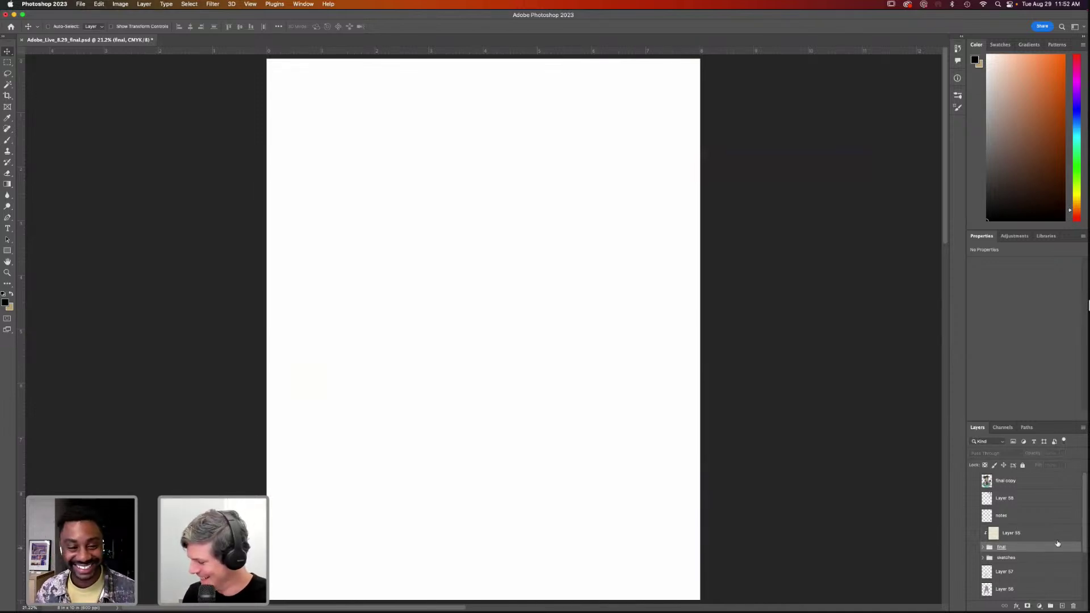
pyautogui.click(973, 559)
pyautogui.click(982, 558)
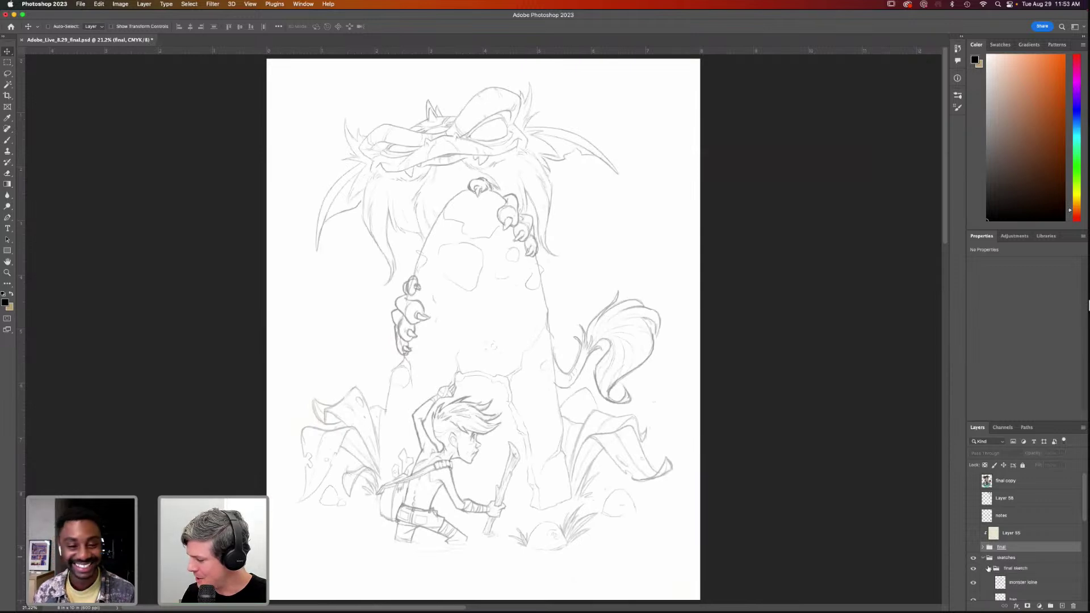
pyautogui.click(984, 559)
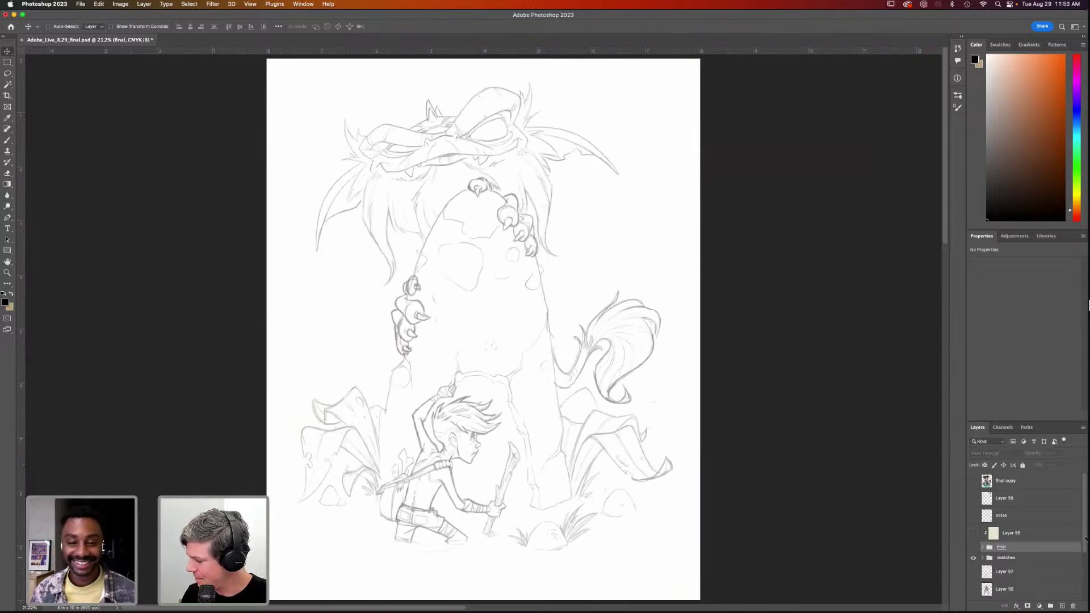
# Hide the sketches group and show groups A, B, C and D to view the four thumbnail concepts
pyautogui.scroll(-3, 1085, 566)
pyautogui.click(973, 505)
pyautogui.moveTo(973, 551); pyautogui.dragTo(973, 581)
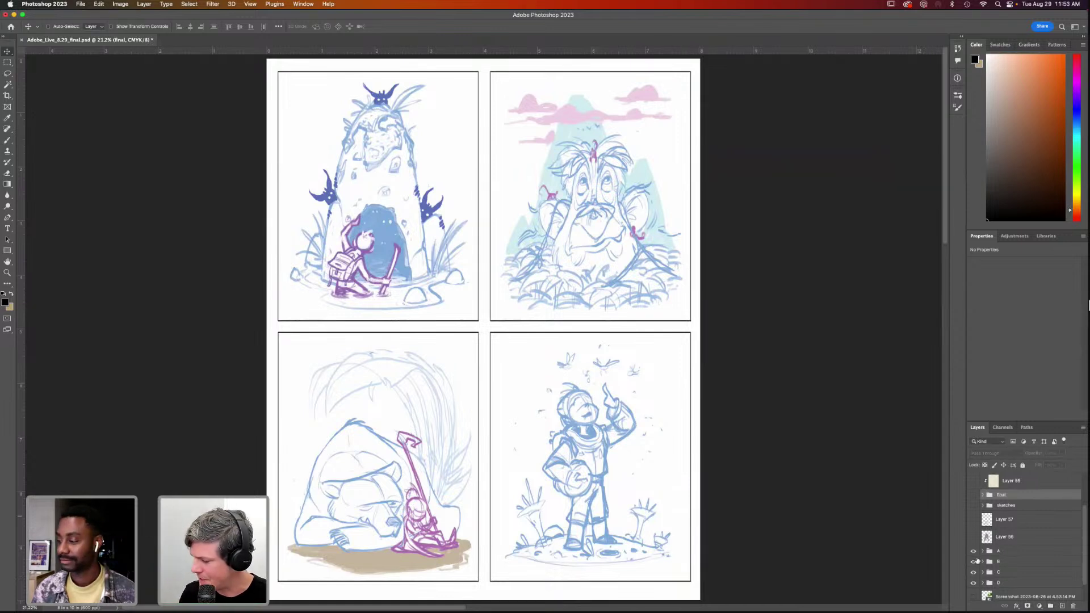
# Hide thumbnail groups A to D and show the sketches group again, leaving it collapsed
pyautogui.click(973, 505)
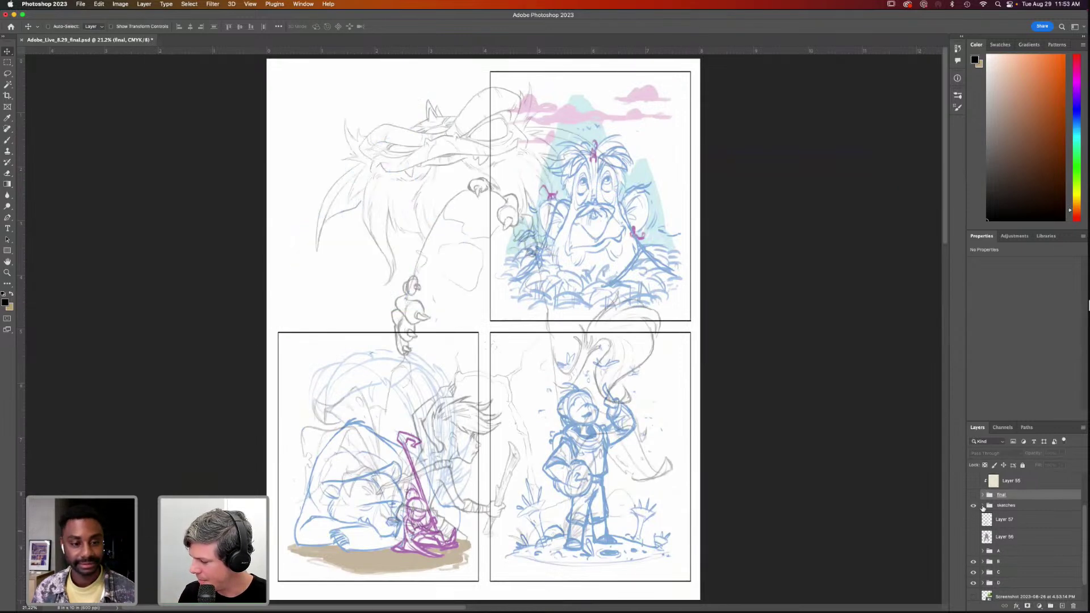
pyautogui.click(983, 505)
pyautogui.moveTo(1083, 556); pyautogui.dragTo(1078, 535)
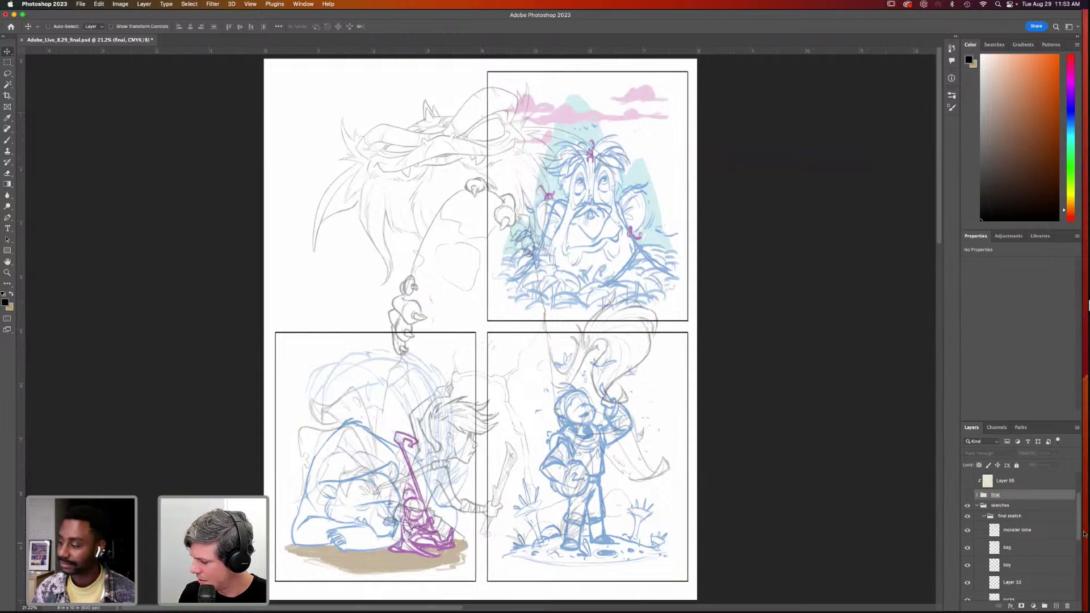
pyautogui.scroll(-5, 1078, 562)
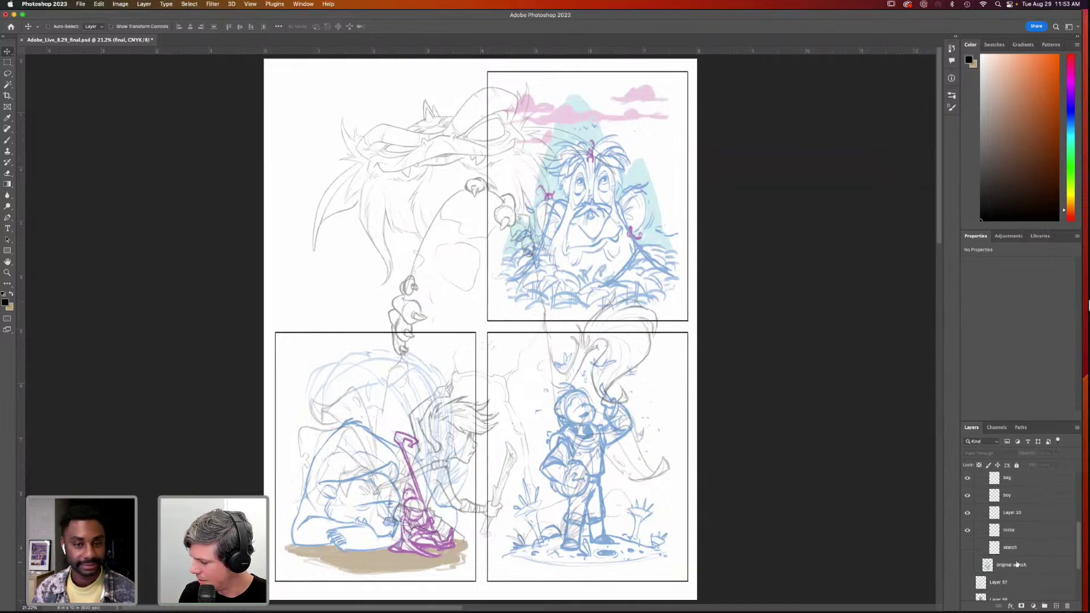
pyautogui.moveTo(967, 554); pyautogui.dragTo(967, 576)
pyautogui.moveTo(1079, 555); pyautogui.dragTo(1079, 504)
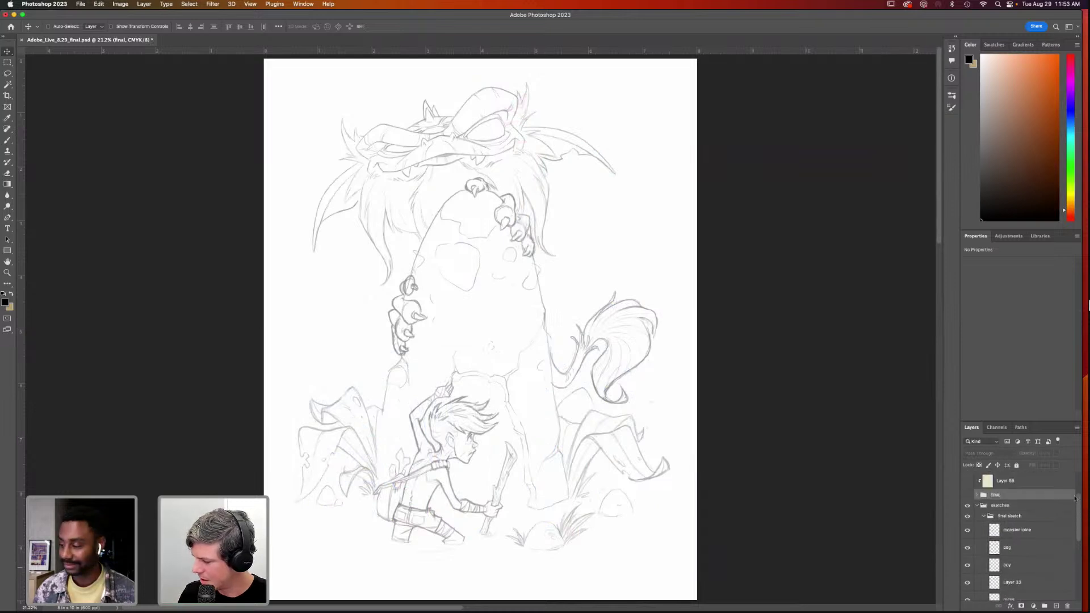
pyautogui.click(977, 506)
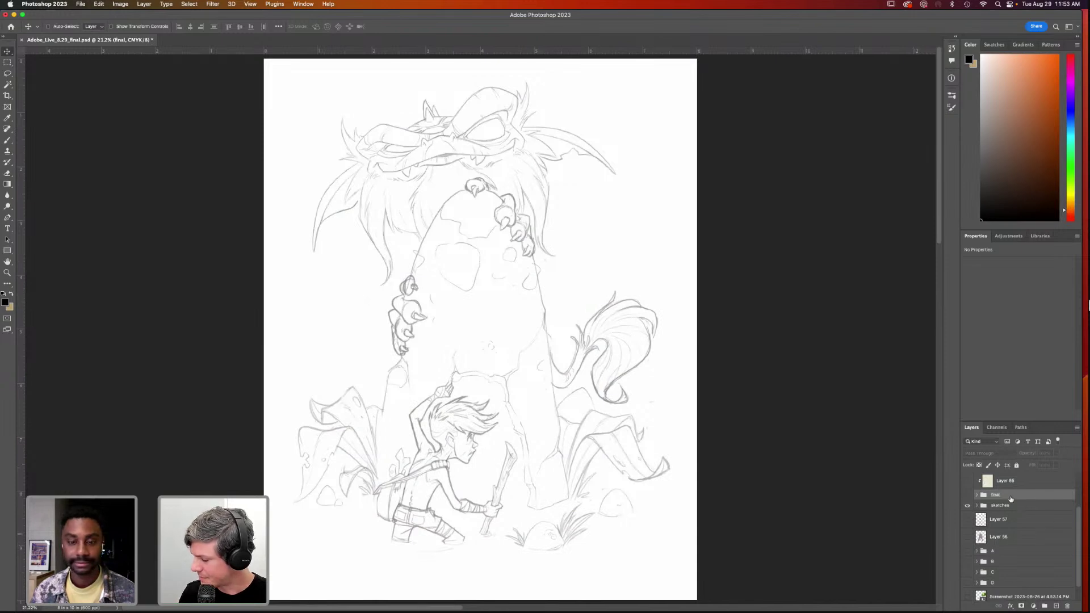
# Hide the sketches group, then show and expand the final group to return to the painted illustration
pyautogui.click(967, 505)
pyautogui.moveTo(1077, 520); pyautogui.dragTo(1080, 491)
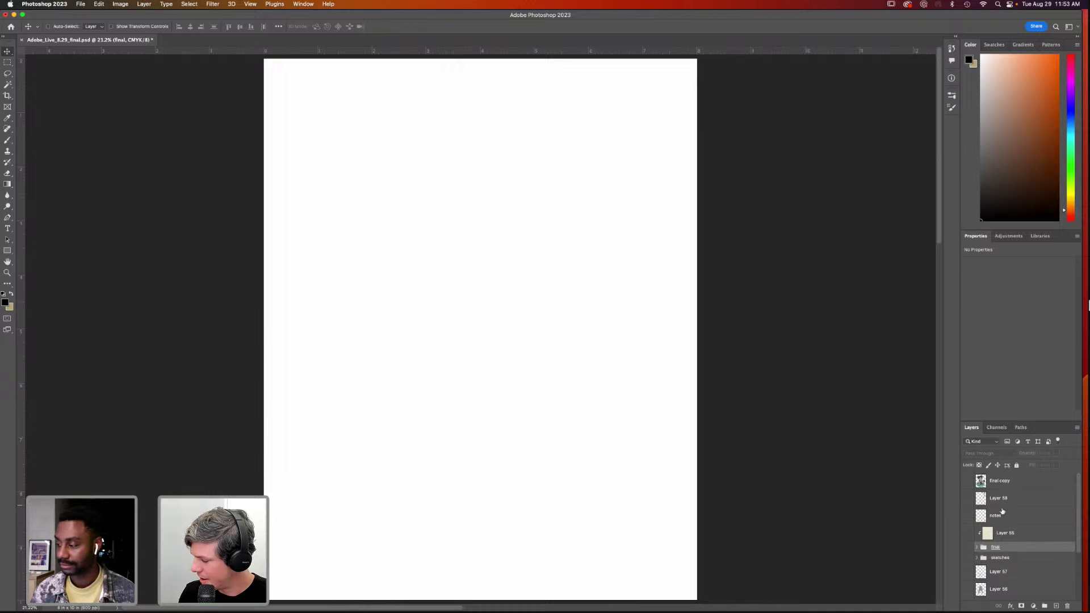
pyautogui.click(968, 547)
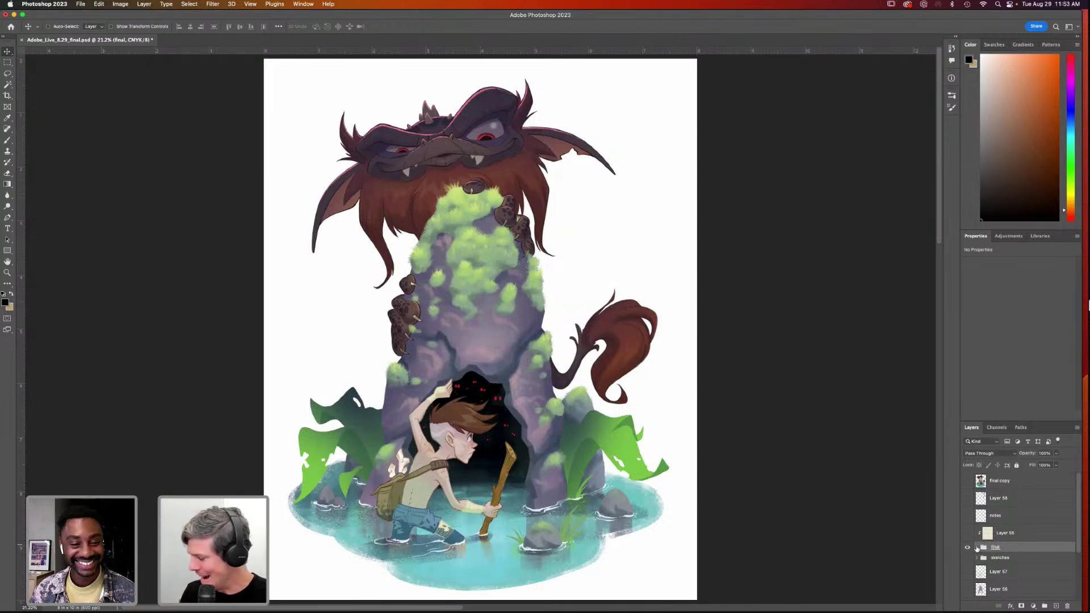
pyautogui.click(977, 547)
pyautogui.scroll(-3, 1078, 507)
pyautogui.moveTo(1078, 507); pyautogui.dragTo(1078, 519)
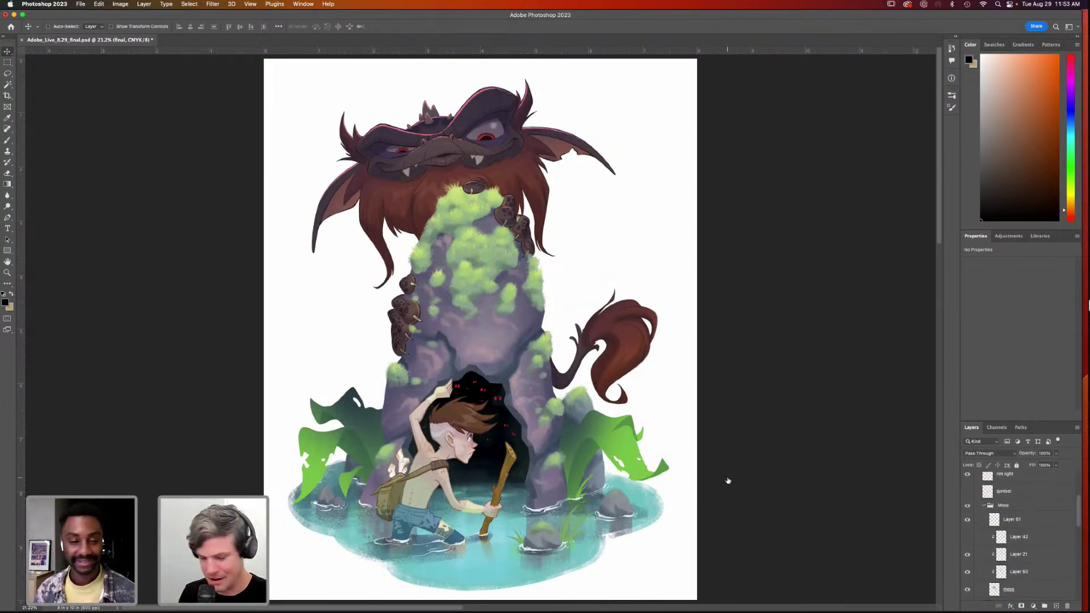
# Create a new layer directly below the final copy layer and set up a small red brush for annotations
pyautogui.scroll(5, 1078, 501)
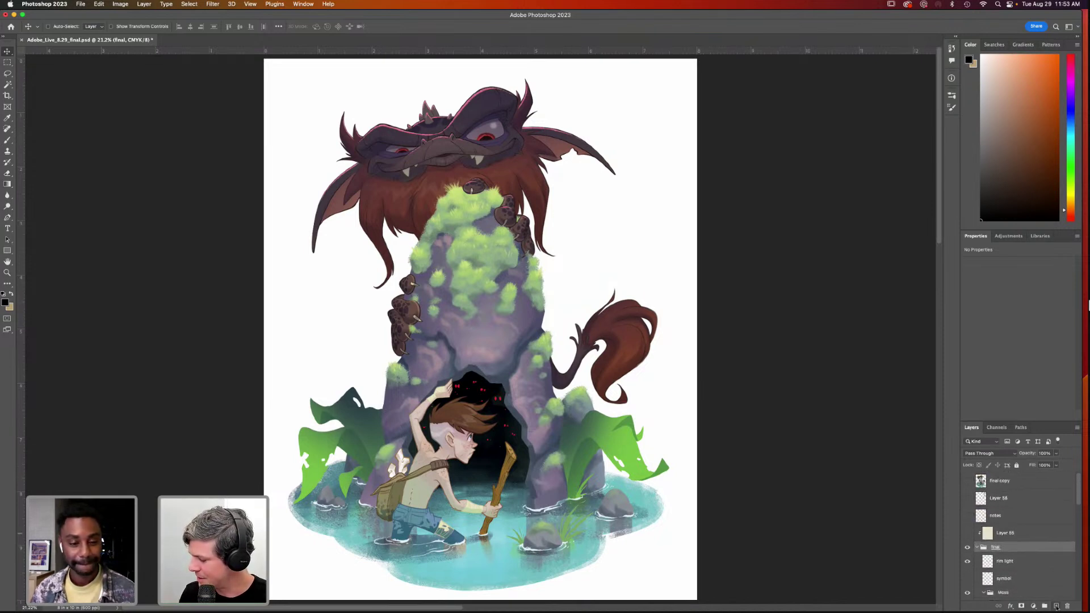
pyautogui.click(1005, 561)
pyautogui.moveTo(1005, 561); pyautogui.dragTo(1015, 485)
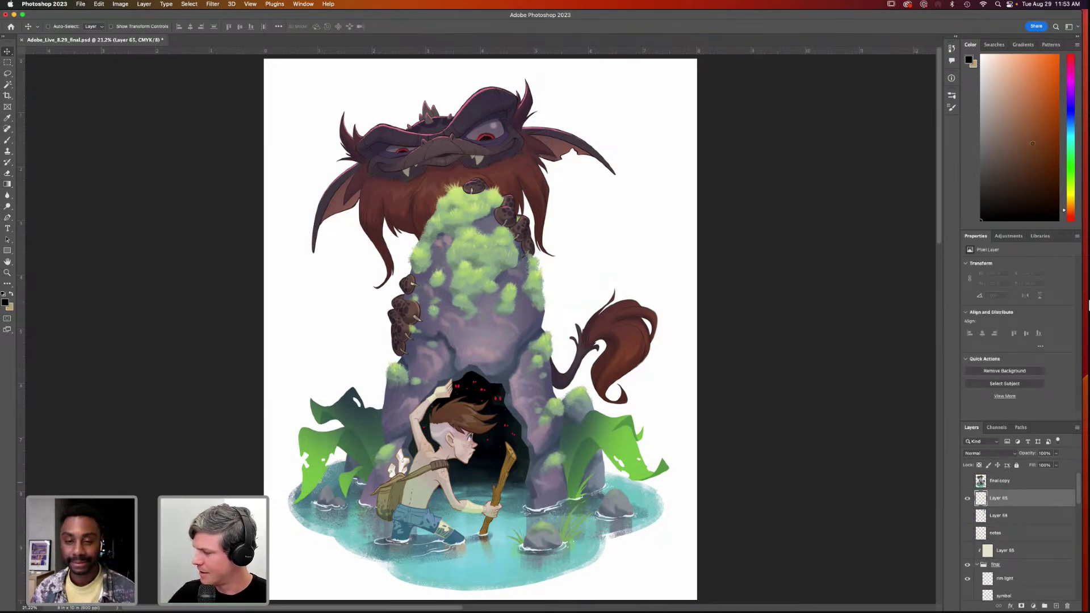
pyautogui.press('b')
pyautogui.press('[')
pyautogui.press('[')
pyautogui.press('[')
pyautogui.press('[')
pyautogui.press('[')
pyautogui.press('[')
pyautogui.press('[')
pyautogui.press('[')
pyautogui.press('[')
# Write "Block in colors" in red above the tail, with an arrow pointing to the edge of the rock
pyautogui.moveTo(579, 278); pyautogui.dragTo(551, 320)
pyautogui.moveTo(550, 321)
pyautogui.mouseDown()
pyautogui.moveTo(570, 313)
pyautogui.moveTo(549, 321)
pyautogui.mouseUp()
pyautogui.moveTo(577, 233); pyautogui.dragTo(578, 253)
pyautogui.moveTo(592, 235)
pyautogui.mouseDown()
pyautogui.moveTo(591, 246)
pyautogui.moveTo(615, 245)
pyautogui.moveTo(650, 227)
pyautogui.mouseUp()
pyautogui.moveTo(586, 270); pyautogui.dragTo(613, 270)
pyautogui.moveTo(625, 257); pyautogui.dragTo(646, 252)
pyautogui.moveTo(658, 247); pyautogui.dragTo(644, 262)
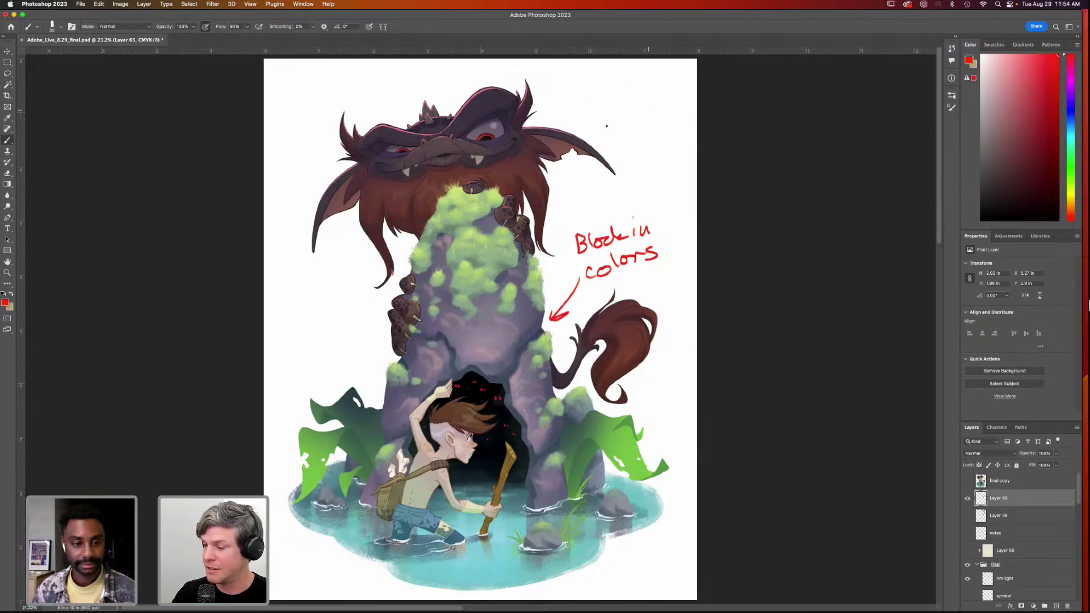
# Write "lighting" in red near the page's upper edge, with an arrow pointing down at the monster's ear
pyautogui.moveTo(585, 70); pyautogui.dragTo(577, 120)
pyautogui.moveTo(569, 101); pyautogui.dragTo(577, 120)
pyautogui.moveTo(617, 69)
pyautogui.mouseDown()
pyautogui.moveTo(620, 88)
pyautogui.moveTo(644, 92)
pyautogui.mouseUp()
pyautogui.moveTo(647, 68)
pyautogui.mouseDown()
pyautogui.moveTo(651, 89)
pyautogui.moveTo(659, 78)
pyautogui.mouseUp()
pyautogui.moveTo(658, 82); pyautogui.dragTo(667, 99)
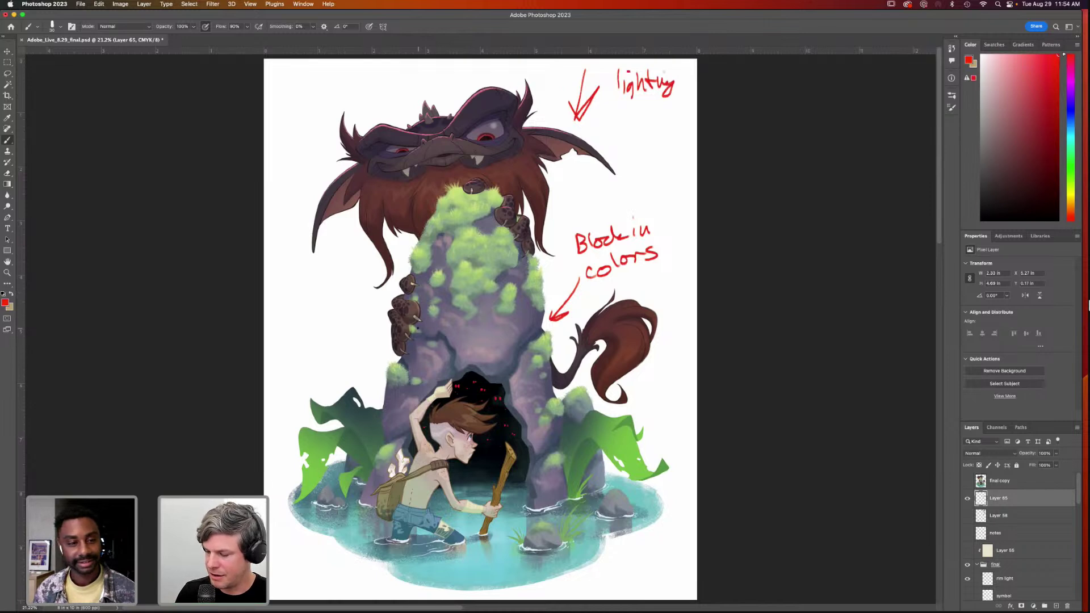
# Trace the crack and cave rim above the boy in red and label them "Shadow" with an arrow
pyautogui.moveTo(448, 335); pyautogui.dragTo(464, 367)
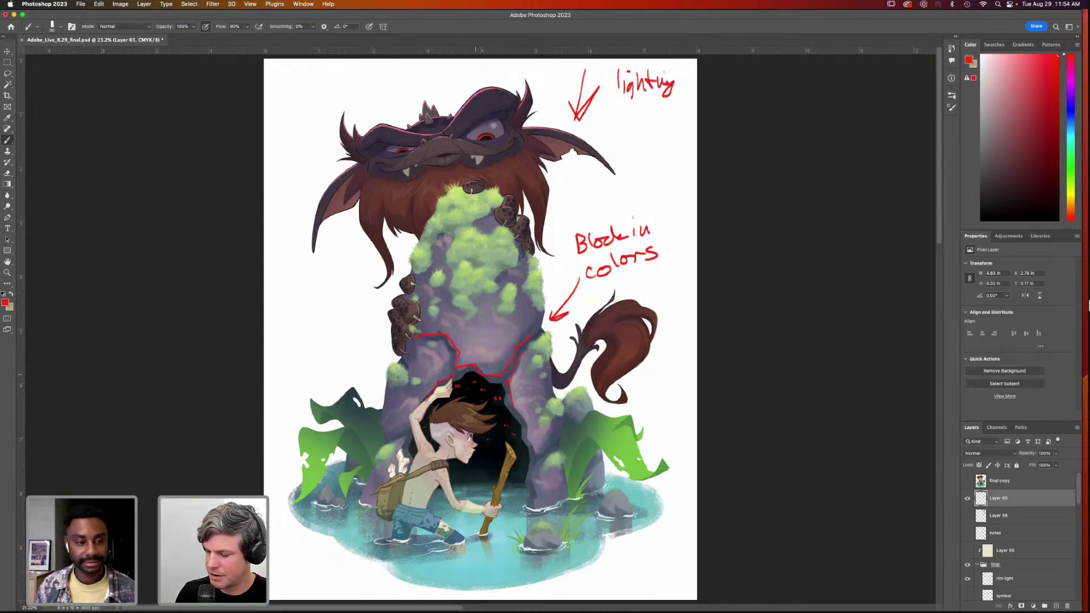
pyautogui.moveTo(429, 310)
pyautogui.mouseDown()
pyautogui.moveTo(440, 311)
pyautogui.moveTo(295, 292)
pyautogui.moveTo(318, 289)
pyautogui.mouseUp()
pyautogui.moveTo(315, 277); pyautogui.dragTo(334, 286)
pyautogui.moveTo(339, 264)
pyautogui.mouseDown()
pyautogui.moveTo(339, 278)
pyautogui.moveTo(367, 262)
pyautogui.mouseUp()
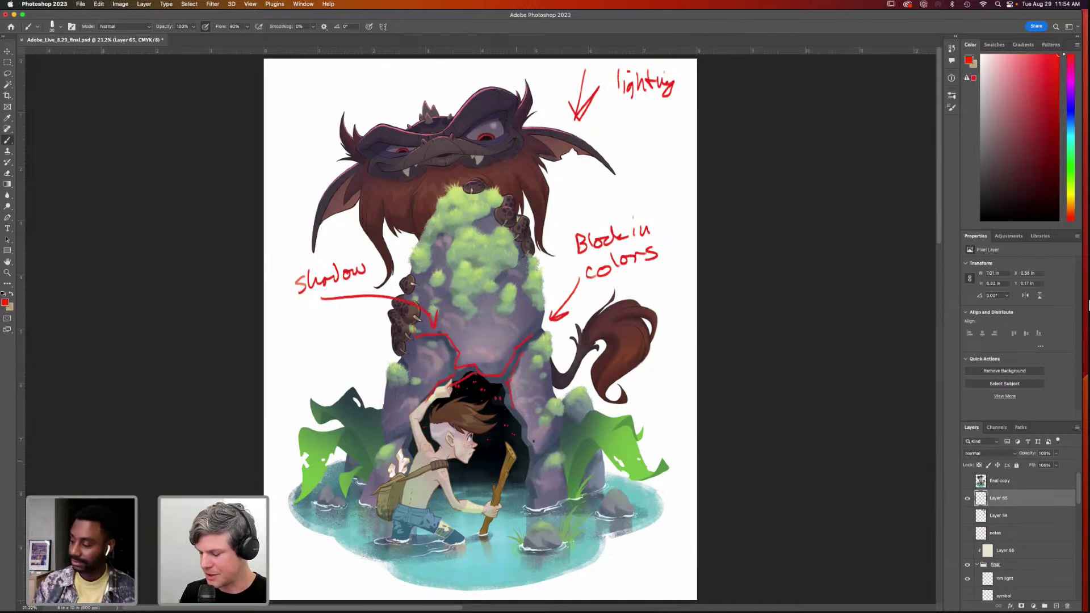
# Add red notes with arrows: "Texture" at the boy's jeans, "push + pull" and "comp through color" at the monster's brow, "details" at its claws
pyautogui.moveTo(397, 540)
pyautogui.mouseDown()
pyautogui.moveTo(335, 565)
pyautogui.moveTo(299, 554)
pyautogui.moveTo(309, 563)
pyautogui.moveTo(357, 542)
pyautogui.mouseUp()
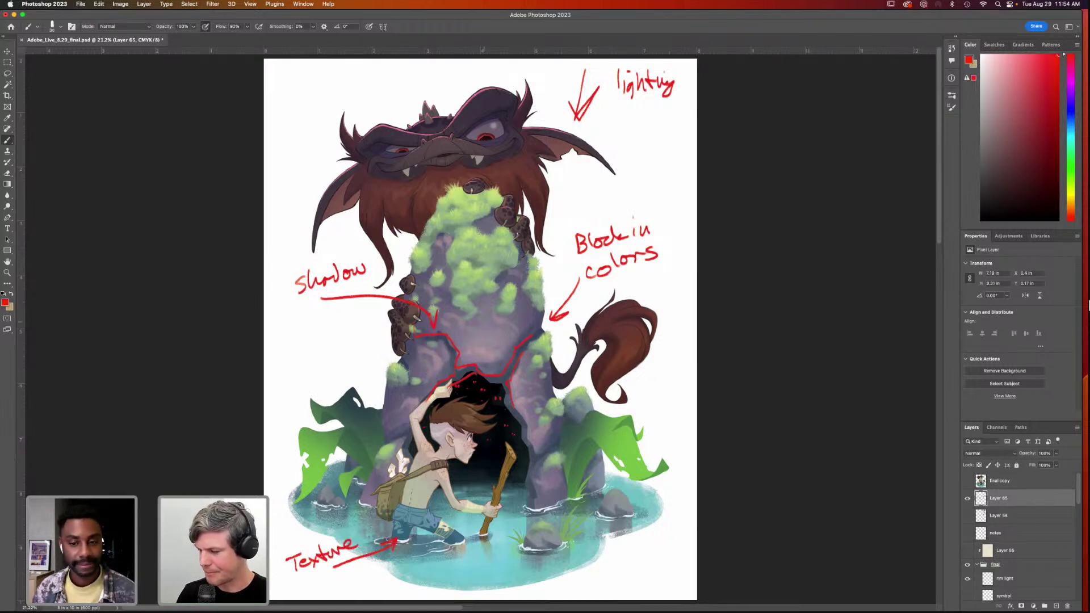
pyautogui.moveTo(382, 95)
pyautogui.mouseDown()
pyautogui.moveTo(393, 123)
pyautogui.moveTo(381, 116)
pyautogui.mouseUp()
pyautogui.moveTo(309, 75)
pyautogui.mouseDown()
pyautogui.moveTo(373, 74)
pyautogui.moveTo(335, 105)
pyautogui.moveTo(419, 80)
pyautogui.moveTo(470, 88)
pyautogui.moveTo(439, 67)
pyautogui.mouseUp()
pyautogui.moveTo(487, 71); pyautogui.dragTo(526, 70)
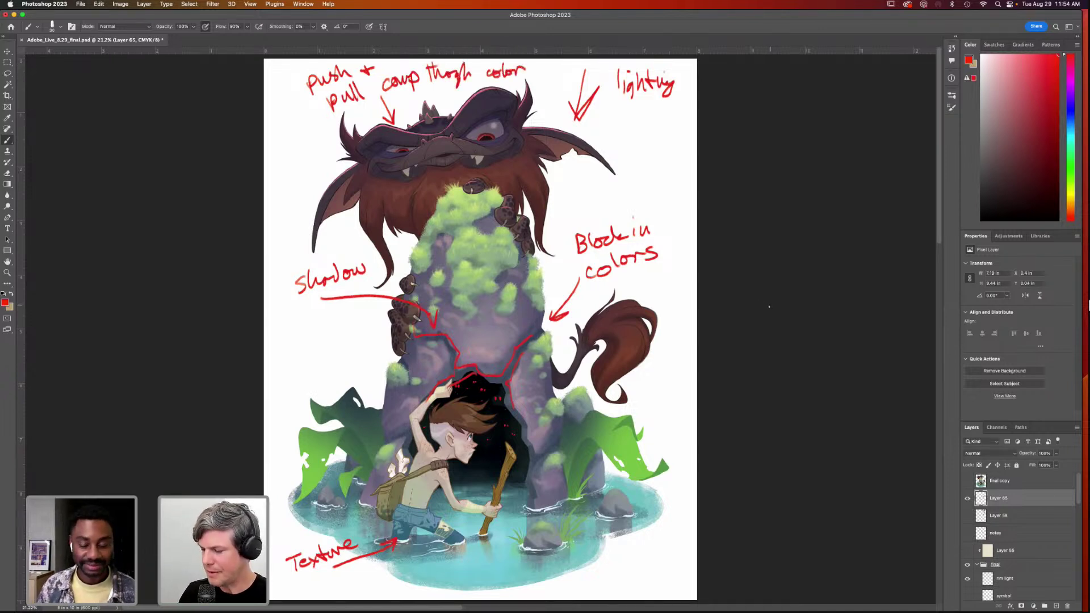
pyautogui.moveTo(534, 212)
pyautogui.mouseDown()
pyautogui.moveTo(647, 181)
pyautogui.moveTo(665, 189)
pyautogui.moveTo(640, 172)
pyautogui.mouseUp()
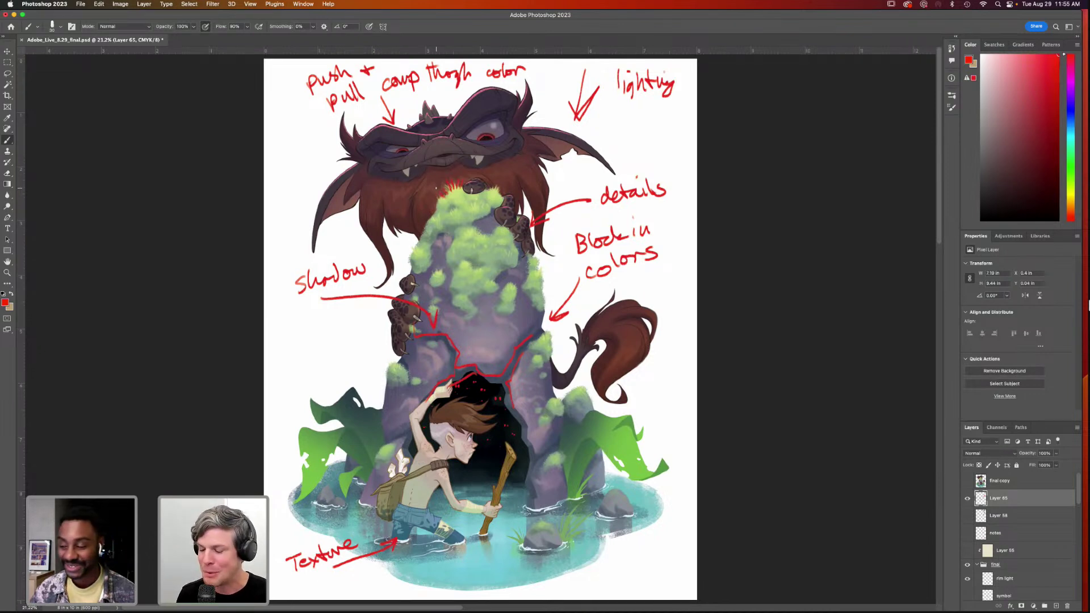
# Draw red flow arrows between the boy and the rock's top, circle the boy and cave, and hide the annotation layer
pyautogui.moveTo(498, 438)
pyautogui.mouseDown()
pyautogui.moveTo(480, 452)
pyautogui.moveTo(490, 456)
pyautogui.moveTo(495, 230)
pyautogui.moveTo(472, 209)
pyautogui.moveTo(467, 227)
pyautogui.mouseUp()
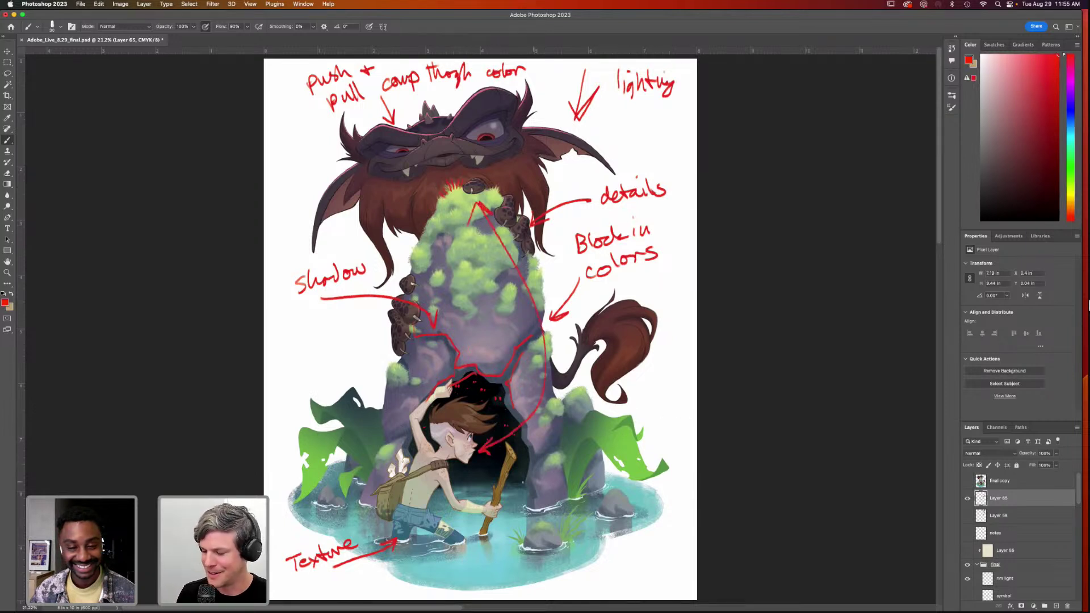
pyautogui.moveTo(545, 406)
pyautogui.mouseDown()
pyautogui.moveTo(483, 364)
pyautogui.moveTo(539, 400)
pyautogui.mouseUp()
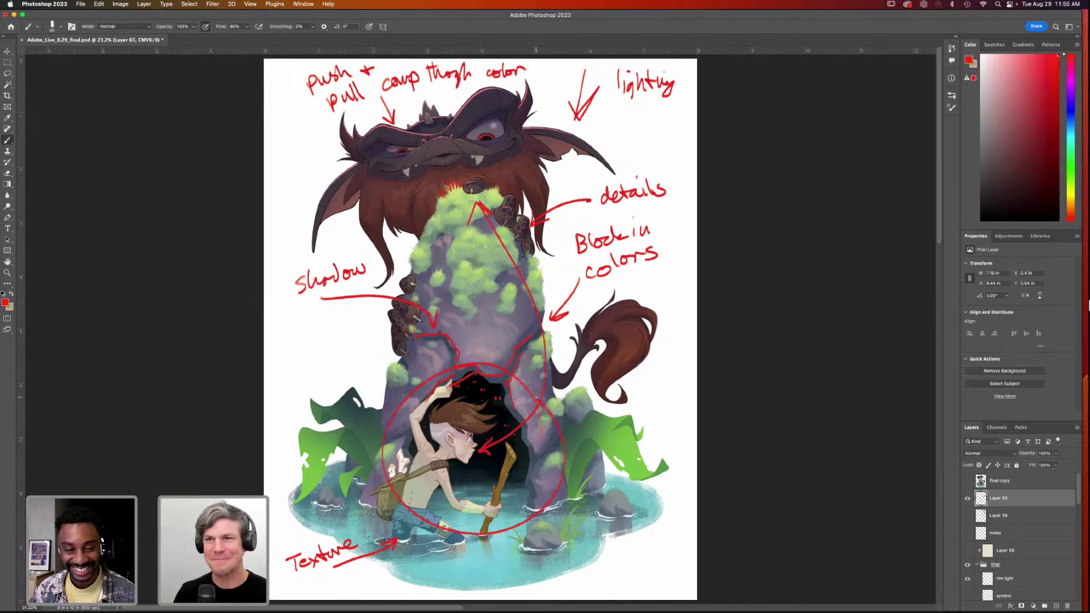
pyautogui.click(968, 498)
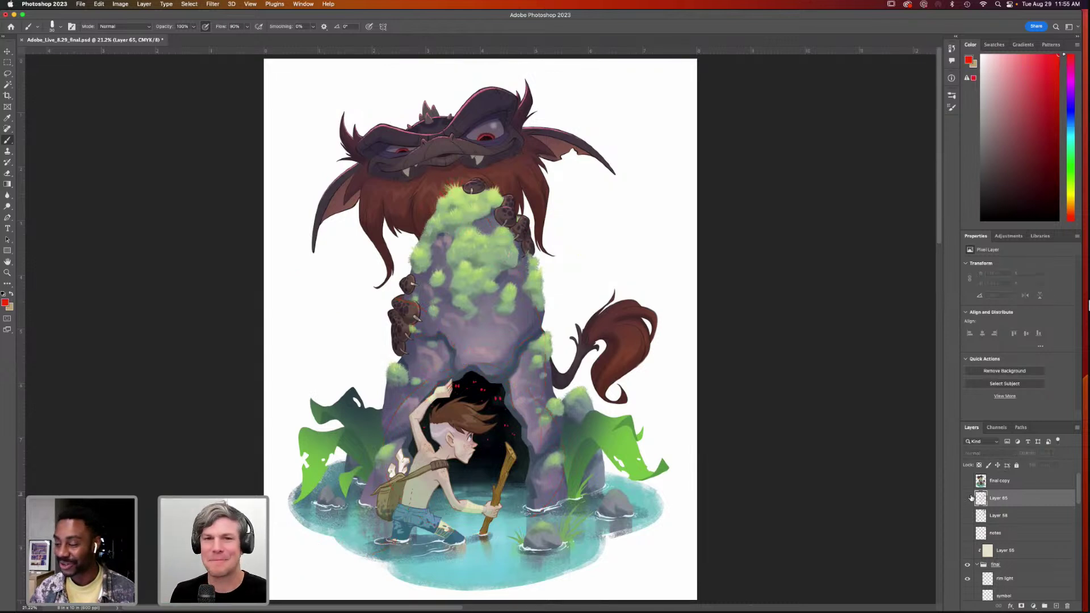